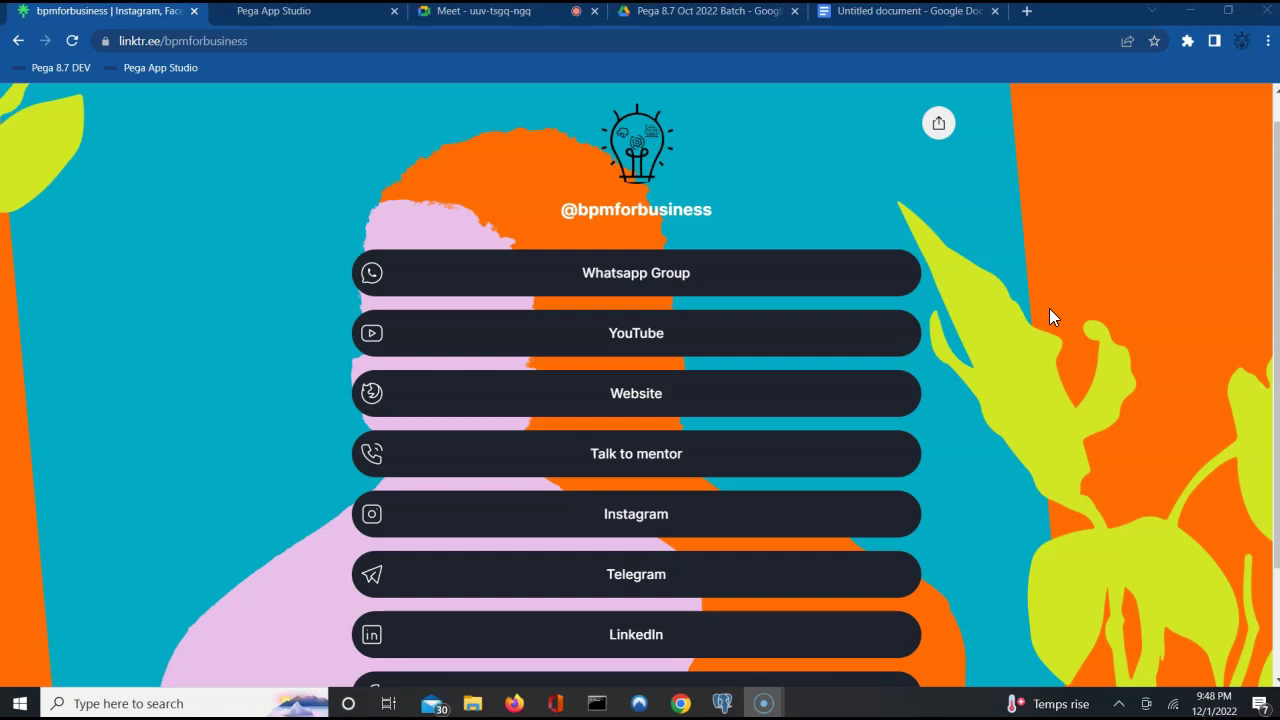
Admit the waiting participant to the Meet call, then go back to the Untitled document.
left_click(509, 18)
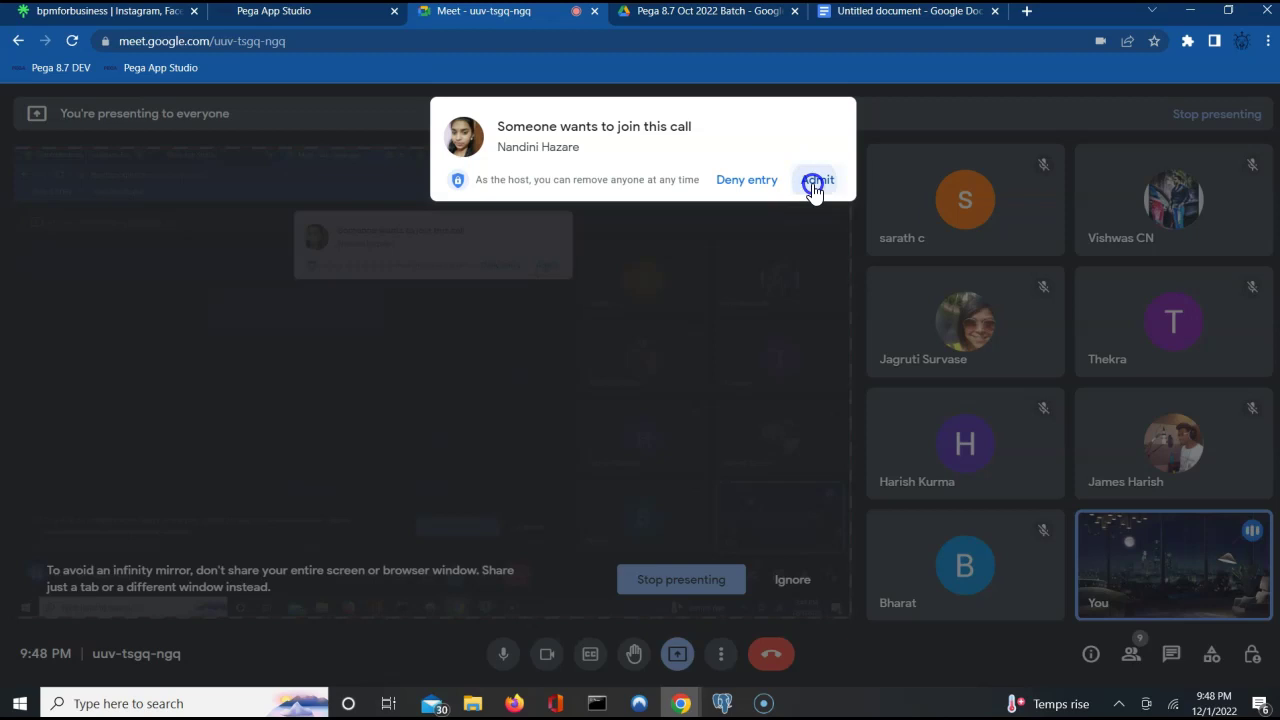
left_click(815, 182)
left_click(886, 14)
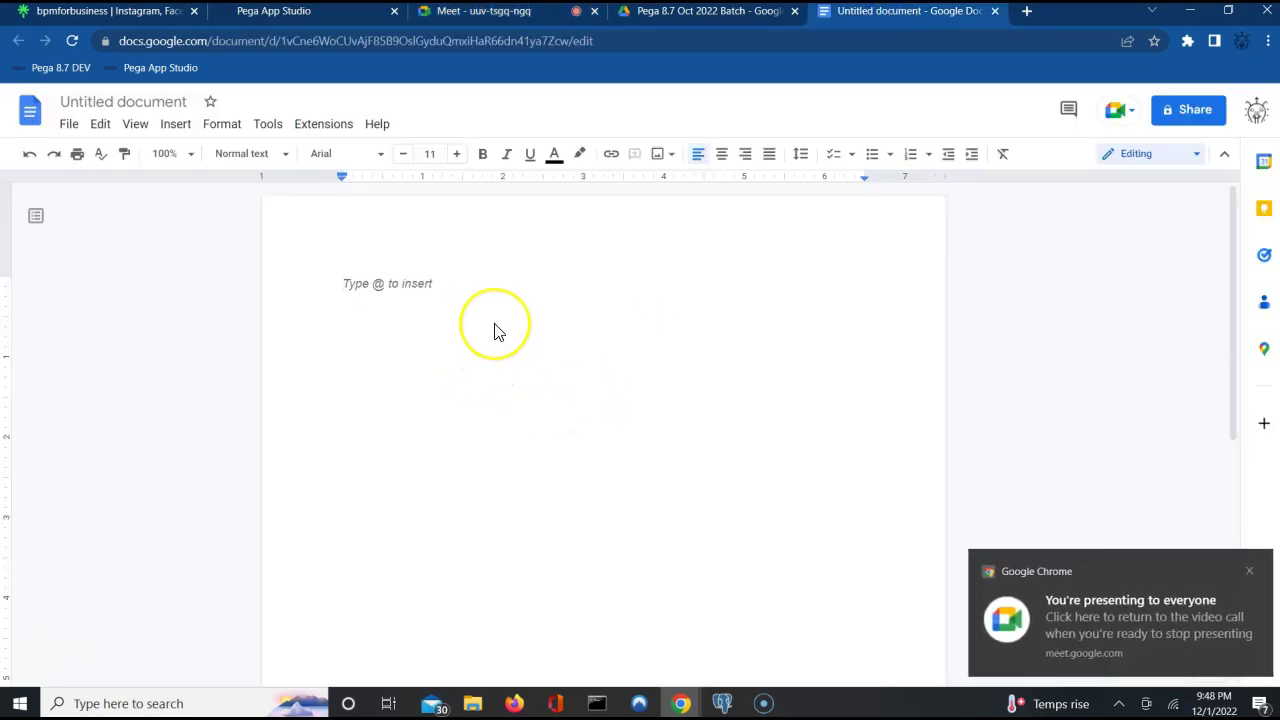
Write 'Rule Resolution' as the document's first line and start a new line.
type("R")
type("ule")
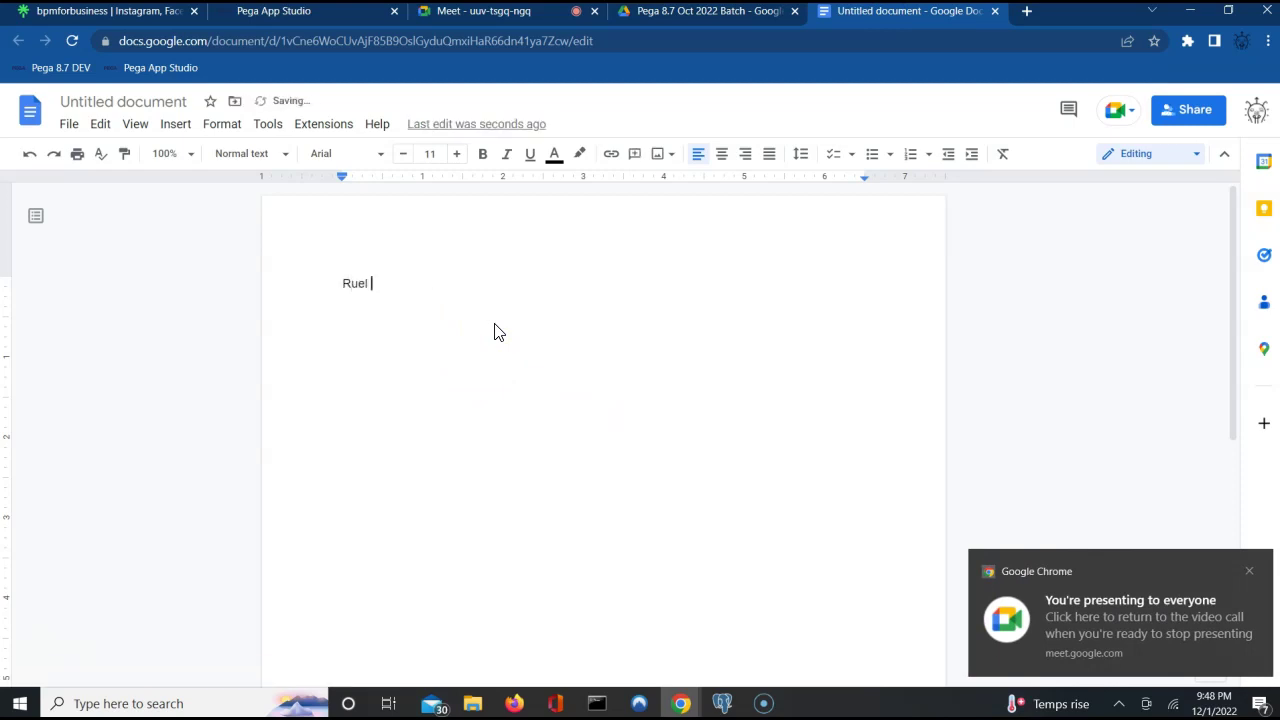
key("BackSpace")
key("BackSpace")
type("le Re")
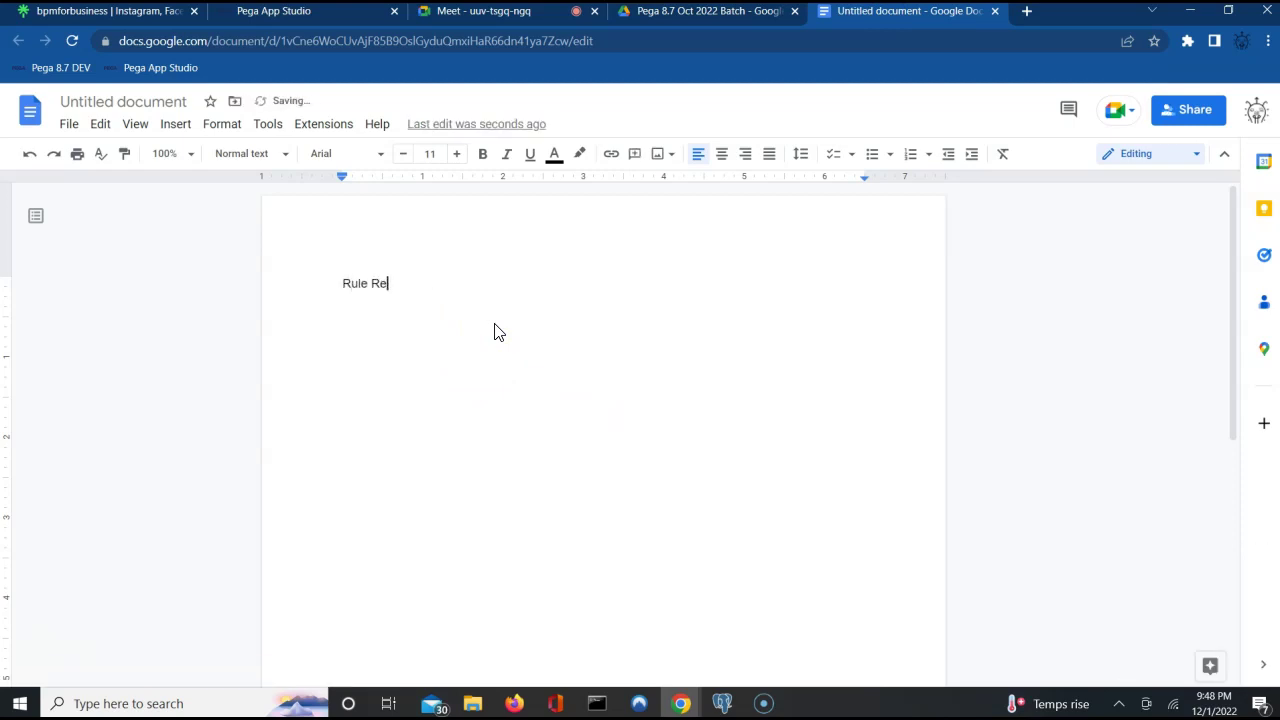
type("solution")
key("Return")
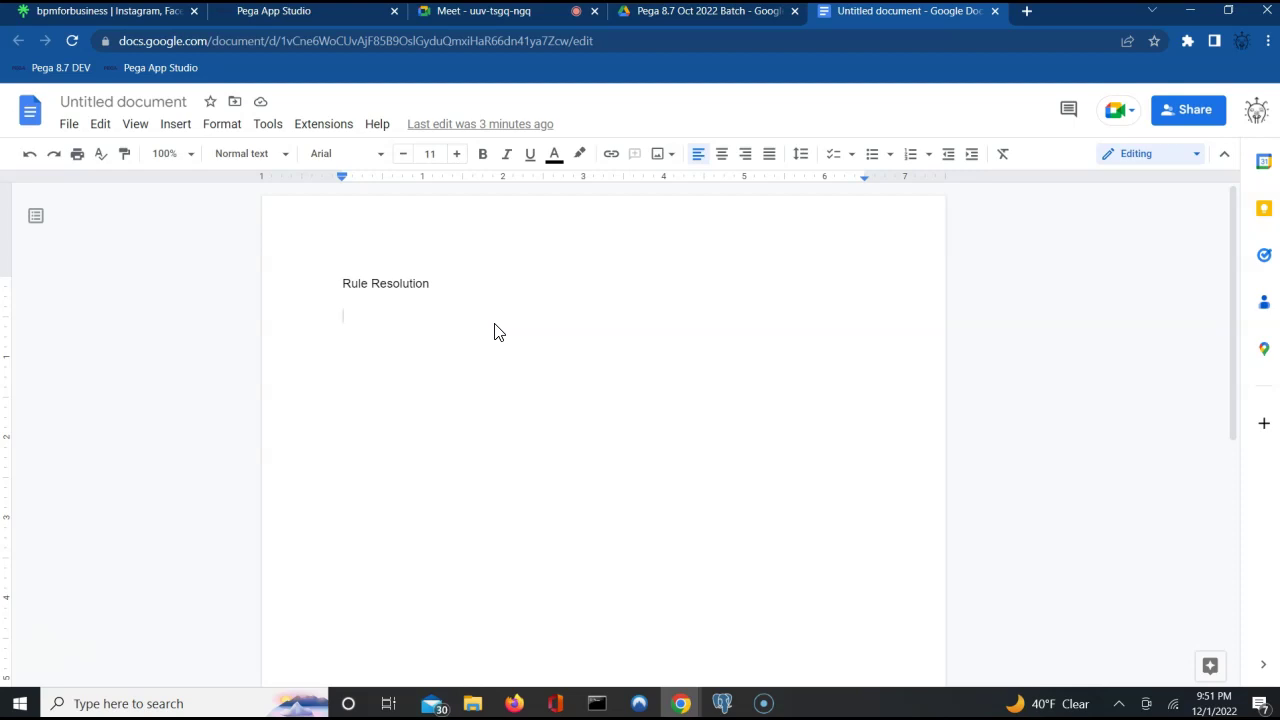
Add 'Rule Criteria's' with numbered items 'Circumstance' and 'Class and Ruleset Hierarchy.'.
type("Rule Criteria")
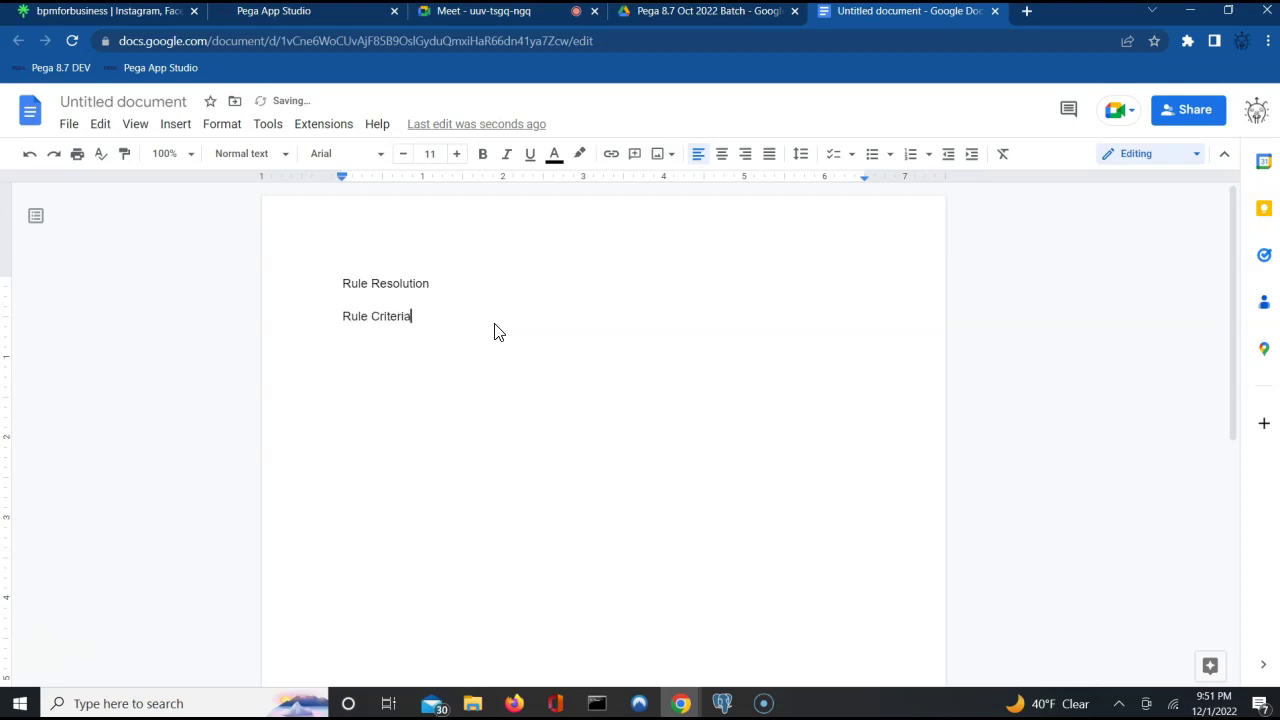
type("'s")
key("Return")
type("1. Cir")
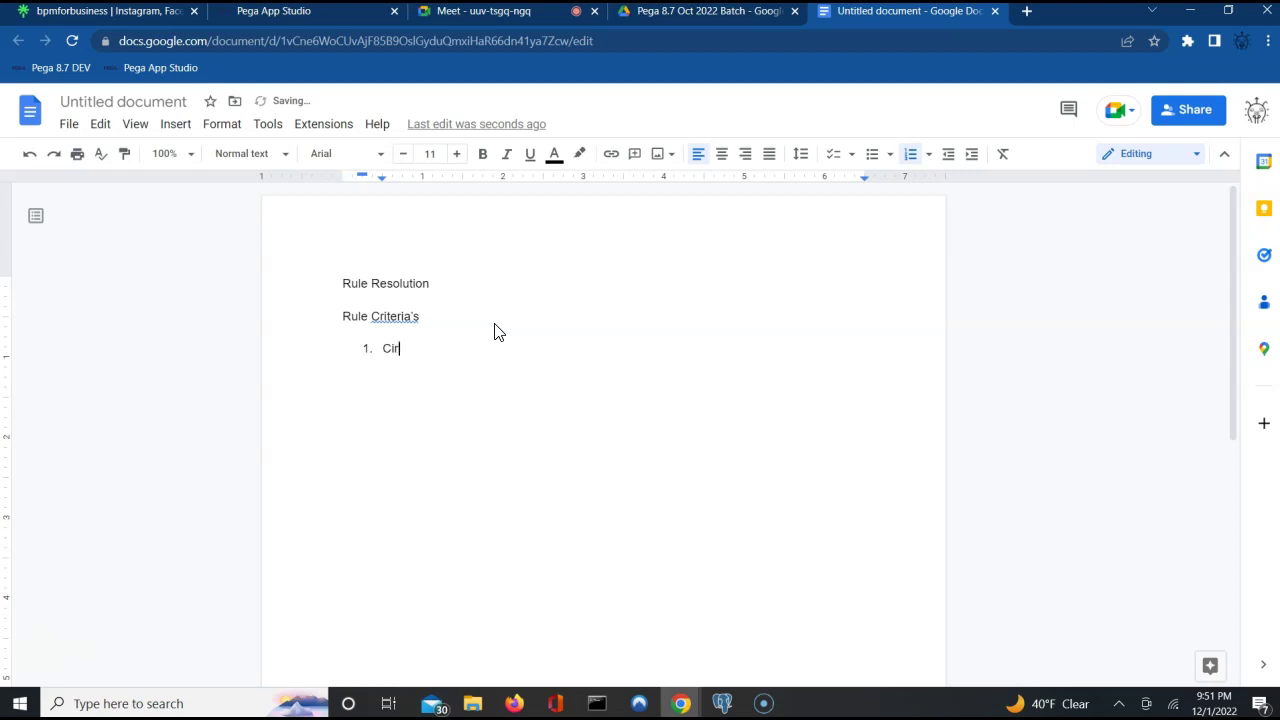
type("cumstance")
key("Return")
type("Class and Ruleste")
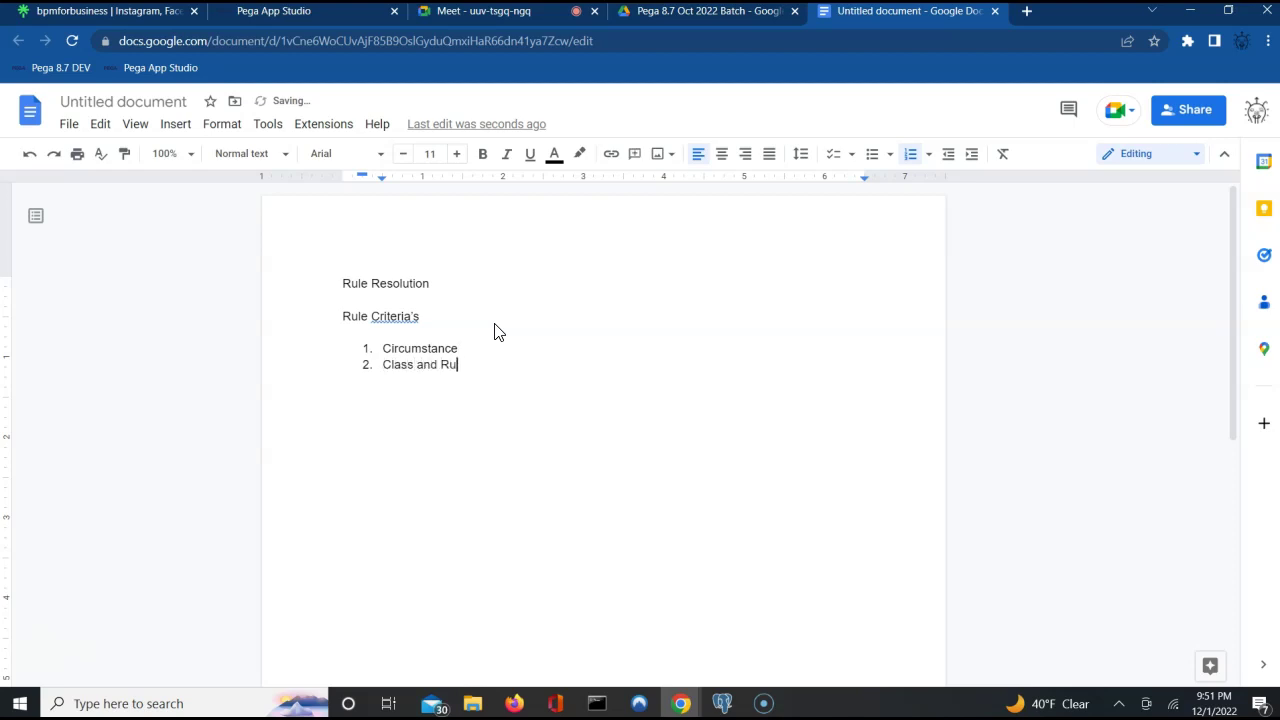
key("BackSpace")
key("BackSpace")
key("BackSpace")
type("et Hierarchy.")
key("Return")
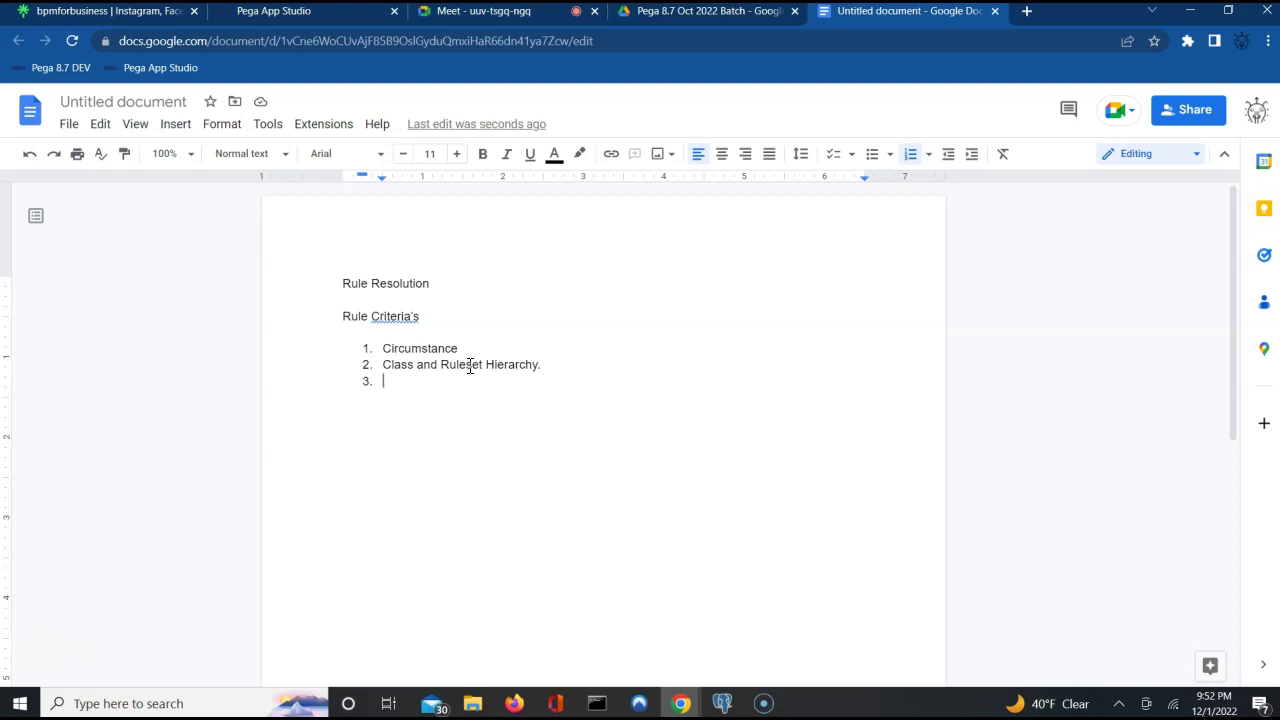
Switch the ALFA Auto Insurance app from App Studio to Dev Studio, then return to the notes.
left_click(362, 16)
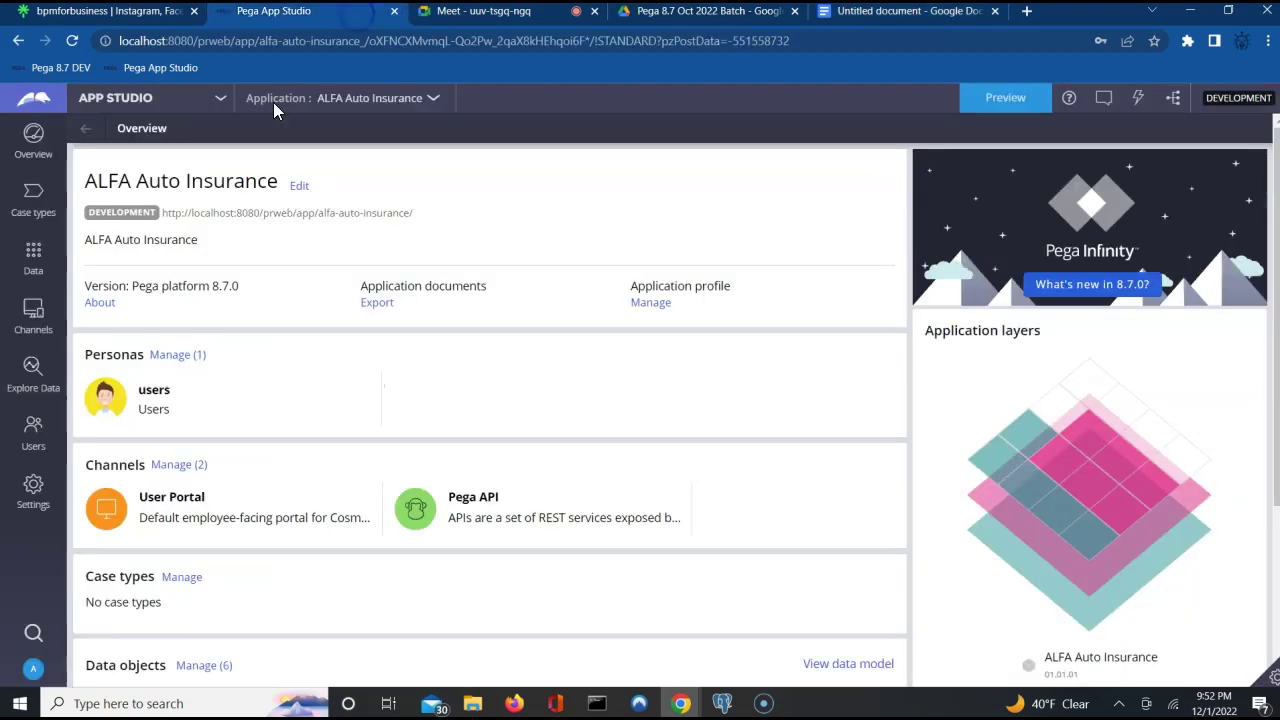
left_click(165, 97)
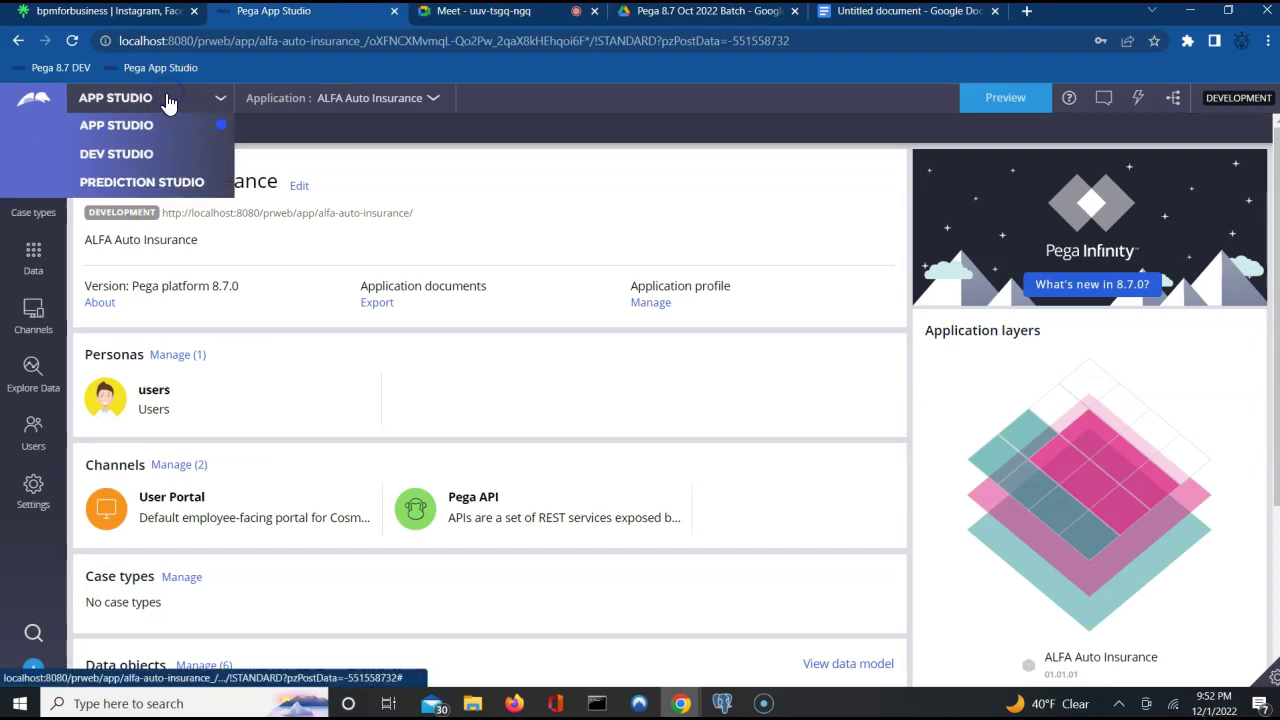
left_click(140, 155)
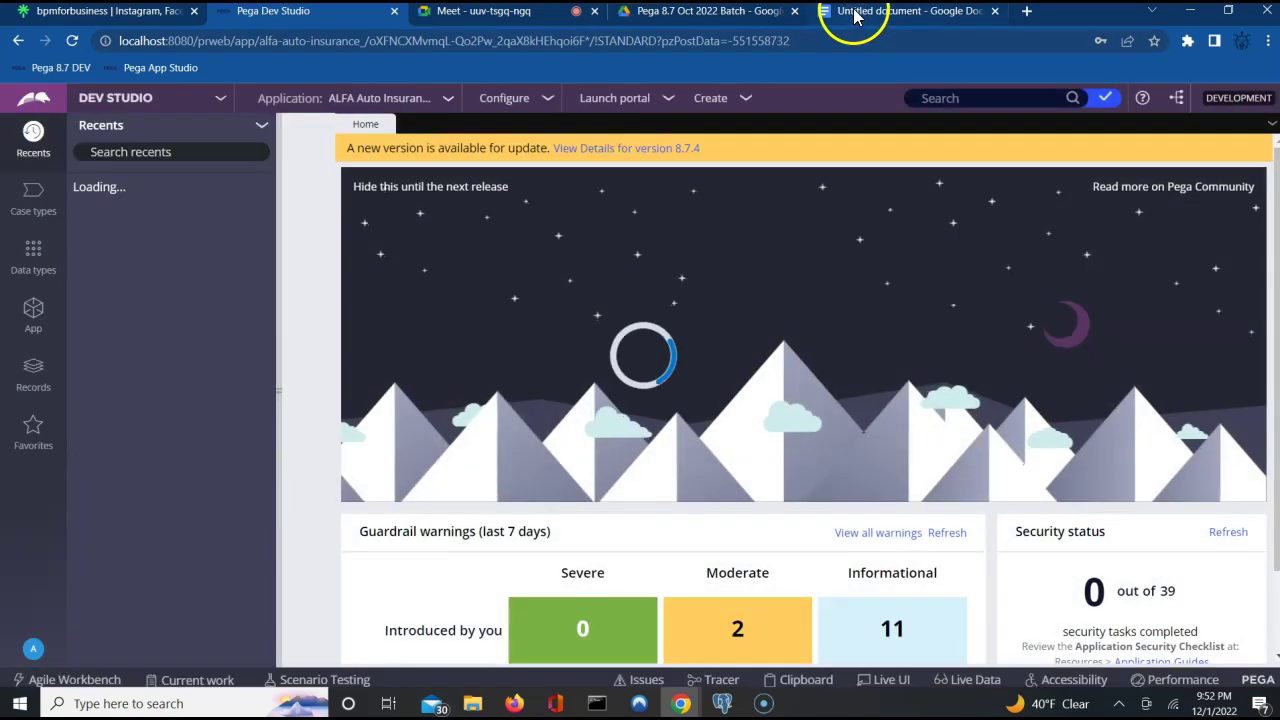
left_click(855, 12)
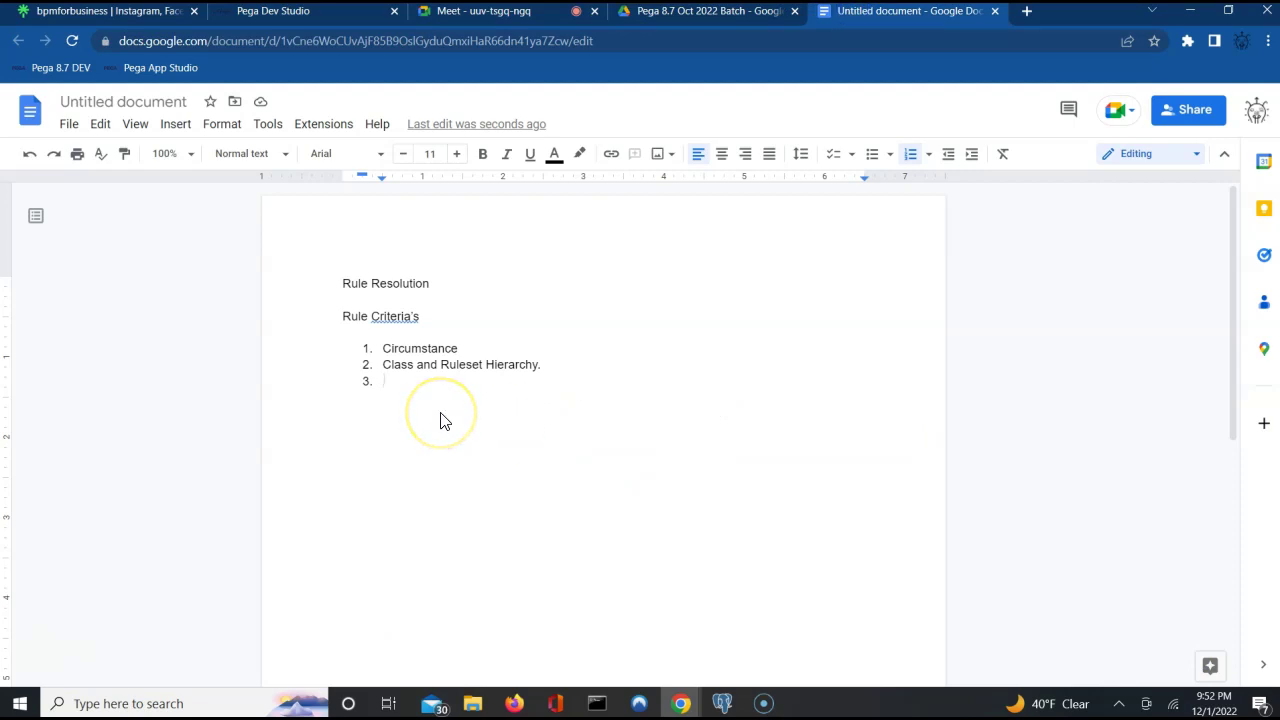
Add list items 'Rule Authorization Process/ Access Group' and 'Rule Cache'.
type("Rule Auth")
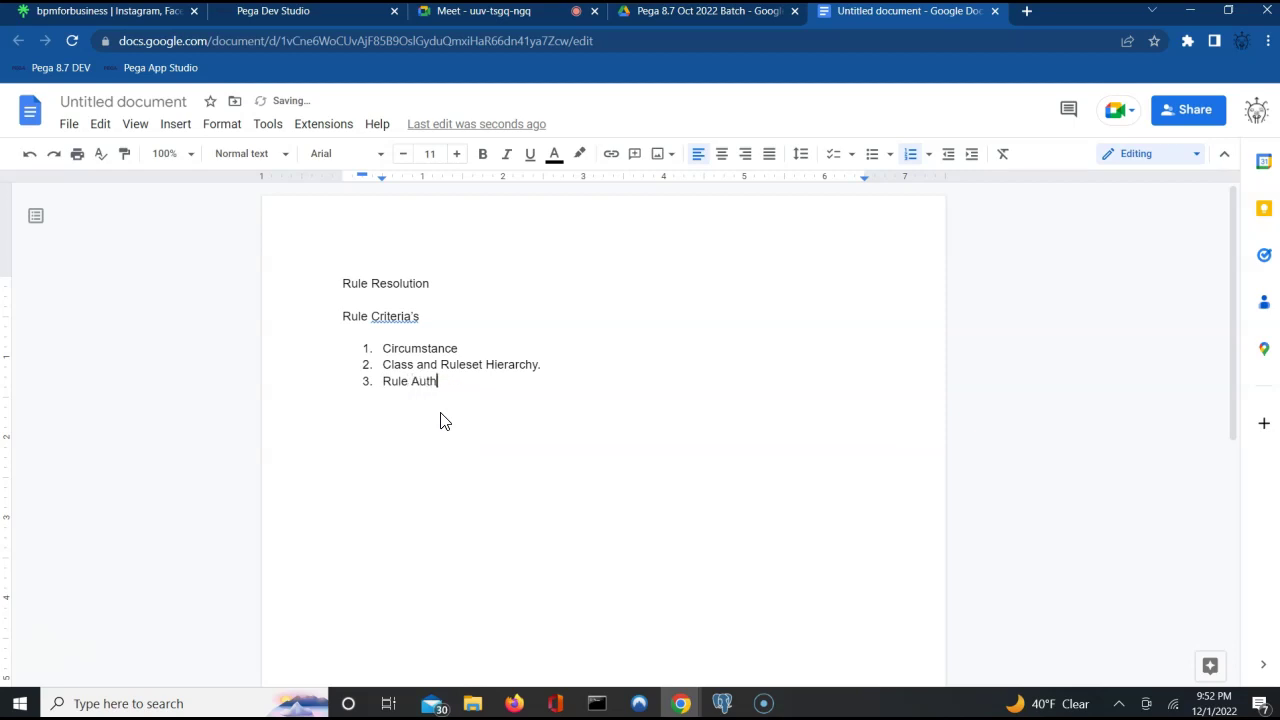
type("orization Process/ Access Group")
key("Return")
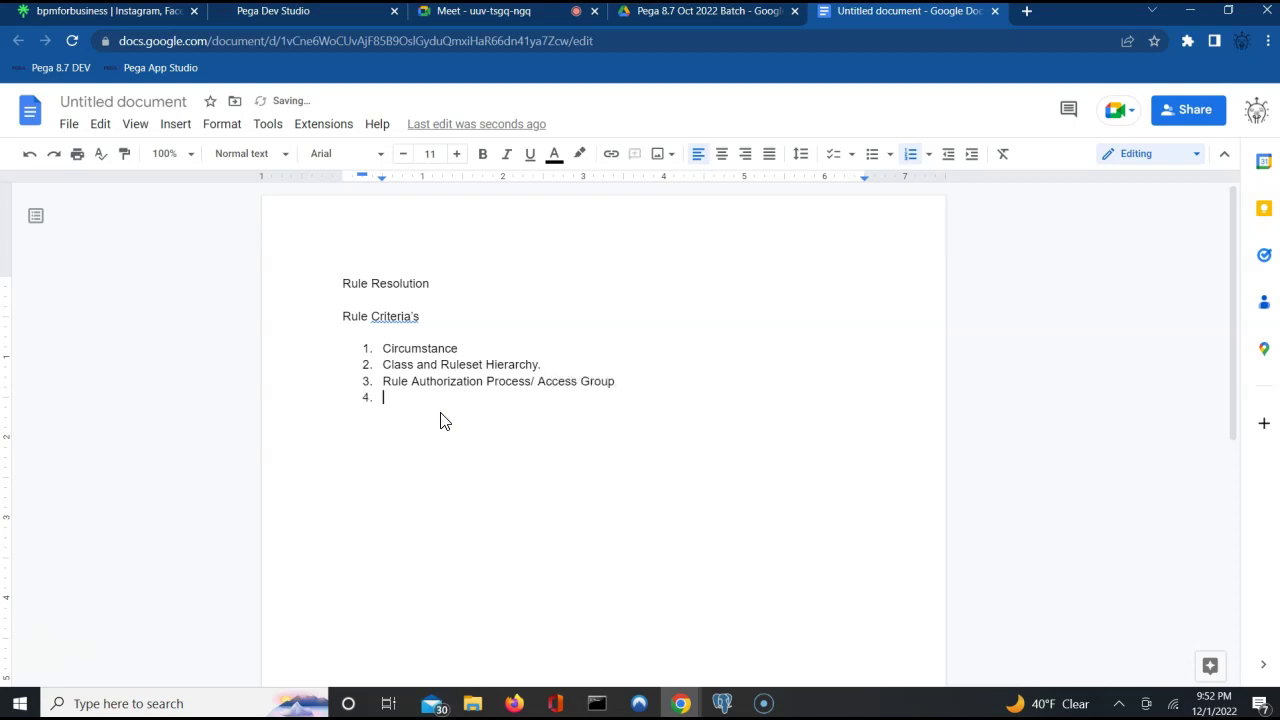
type("Rule Cc")
key("BackSpace")
type("ache")
key("Return")
Add 'Rule Availability' as the fifth item, end the list, and add a blank line below.
type("Rule Avia")
key("BackSpace")
key("BackSpace")
type("ailability")
key("BackSpace")
key("BackSpace")
type("ty")
key("Return")
key("Return")
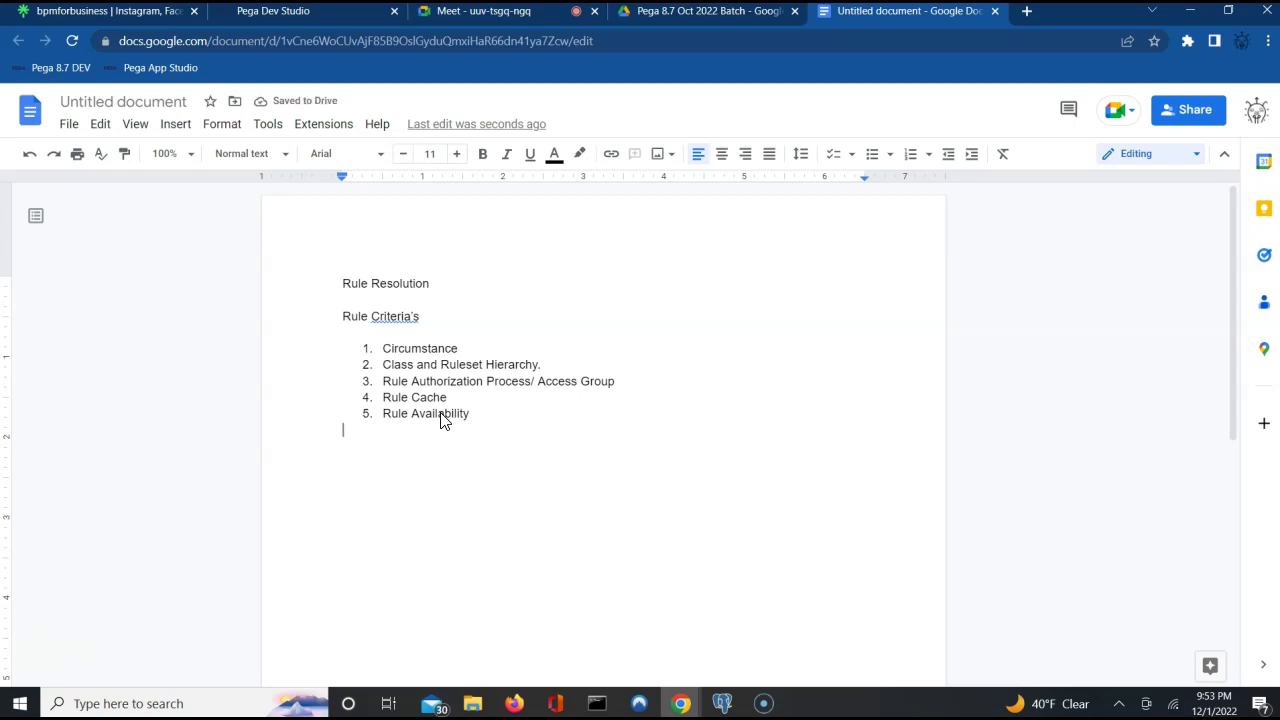
double_click(434, 349)
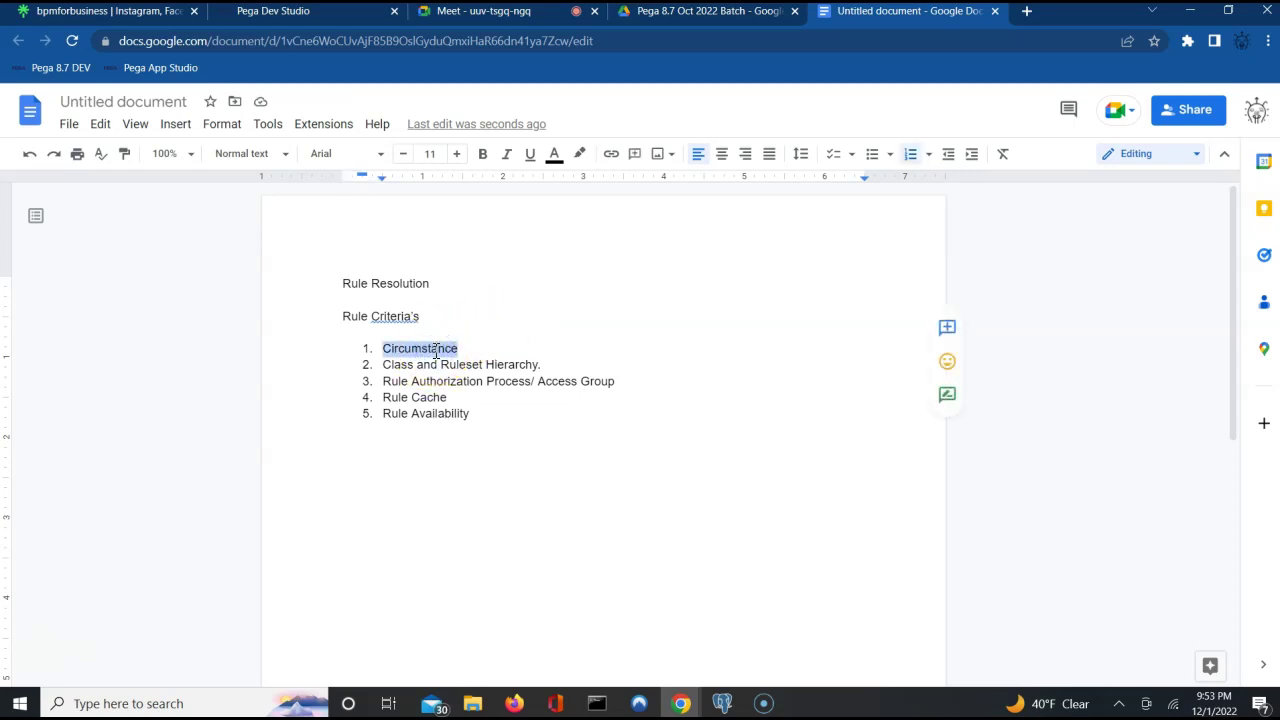
left_click(367, 458)
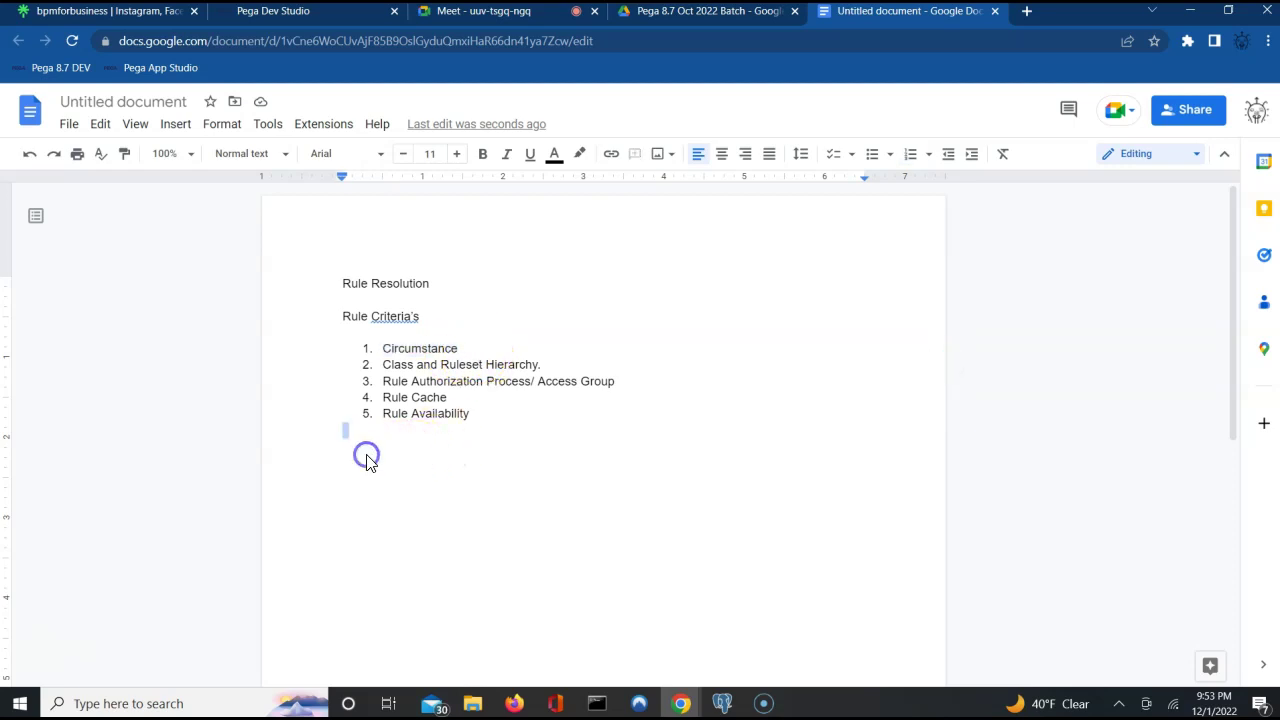
key("Return")
Open the CustomerDetailsSection rule and its 01-01-02 version from the actions menu.
left_click(343, 14)
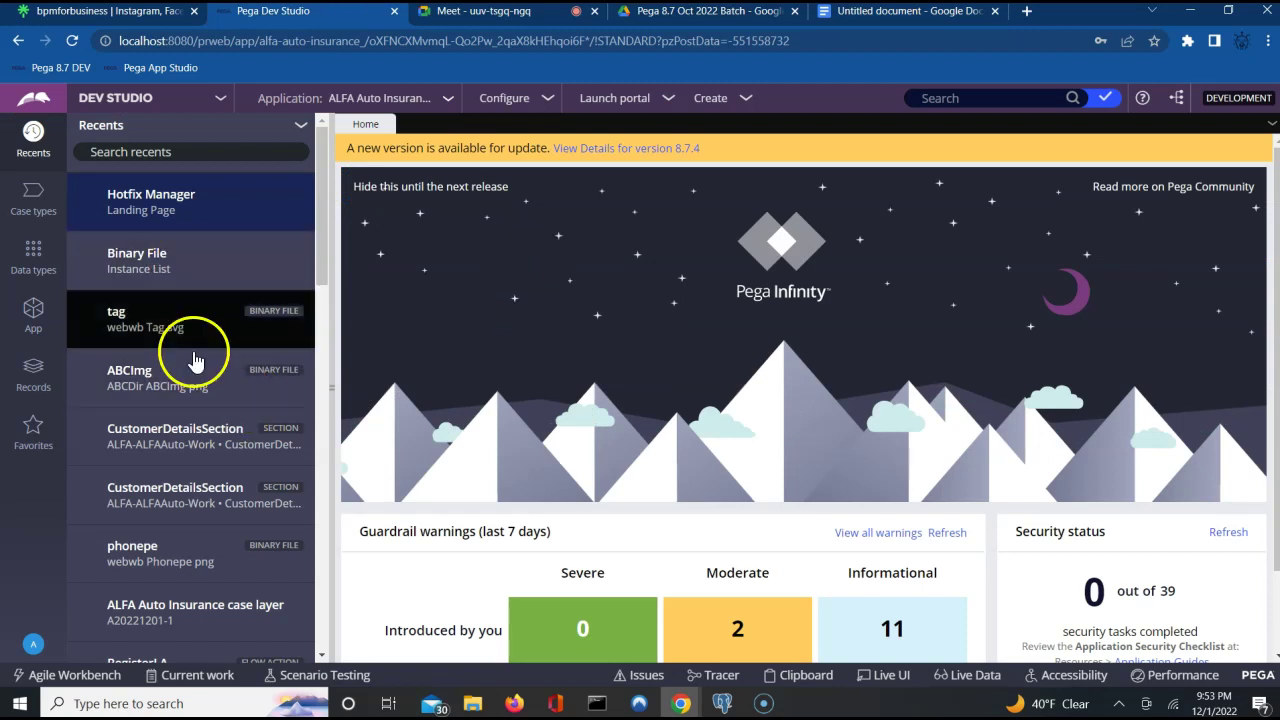
double_click(199, 445)
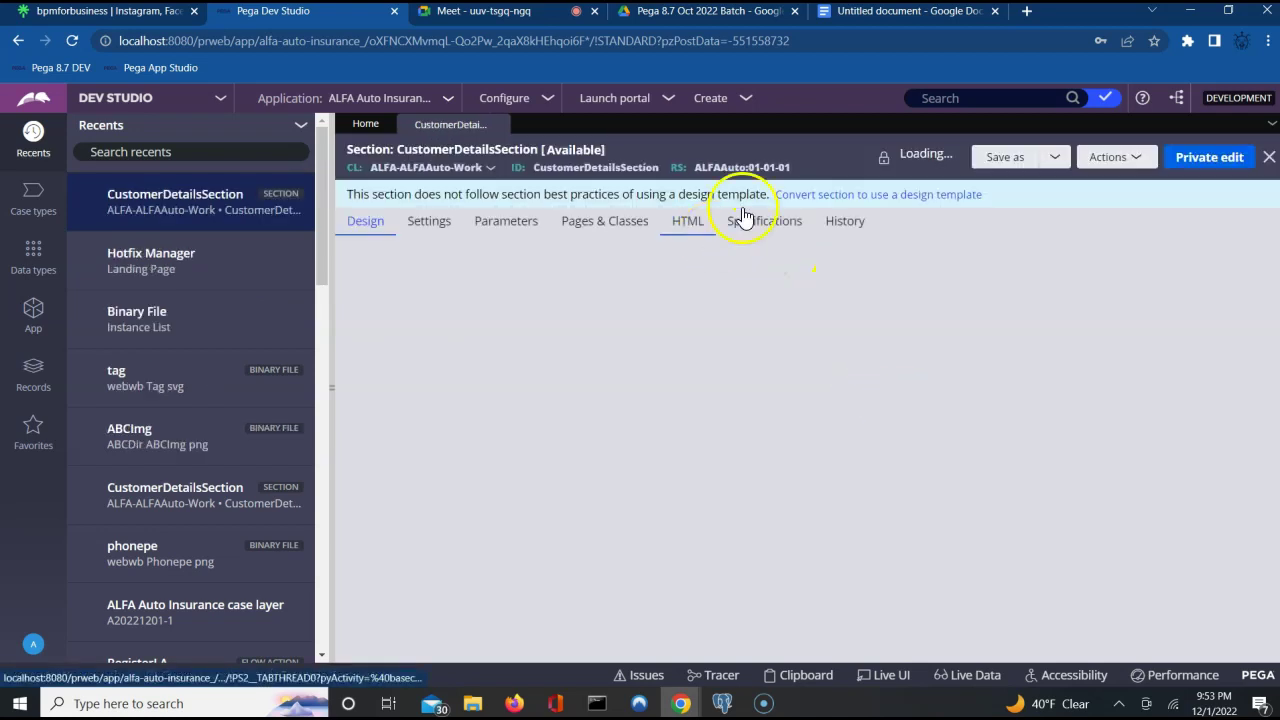
left_click(967, 100)
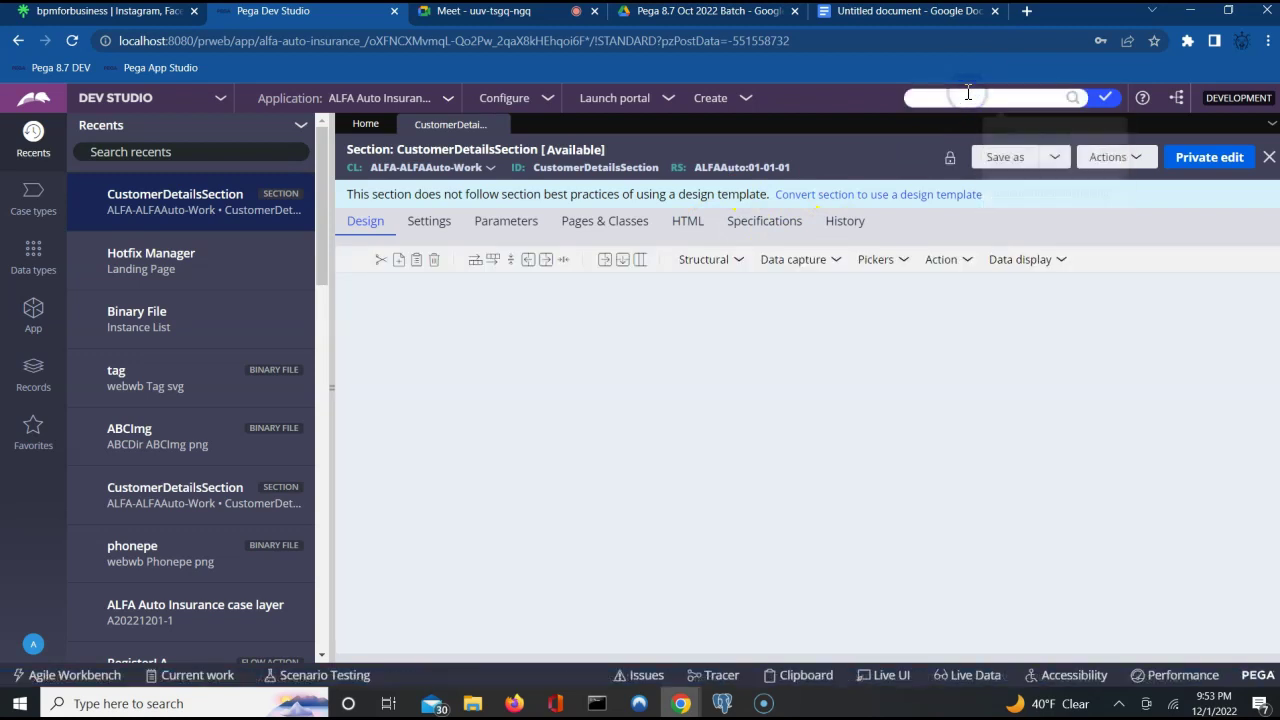
left_click(986, 118)
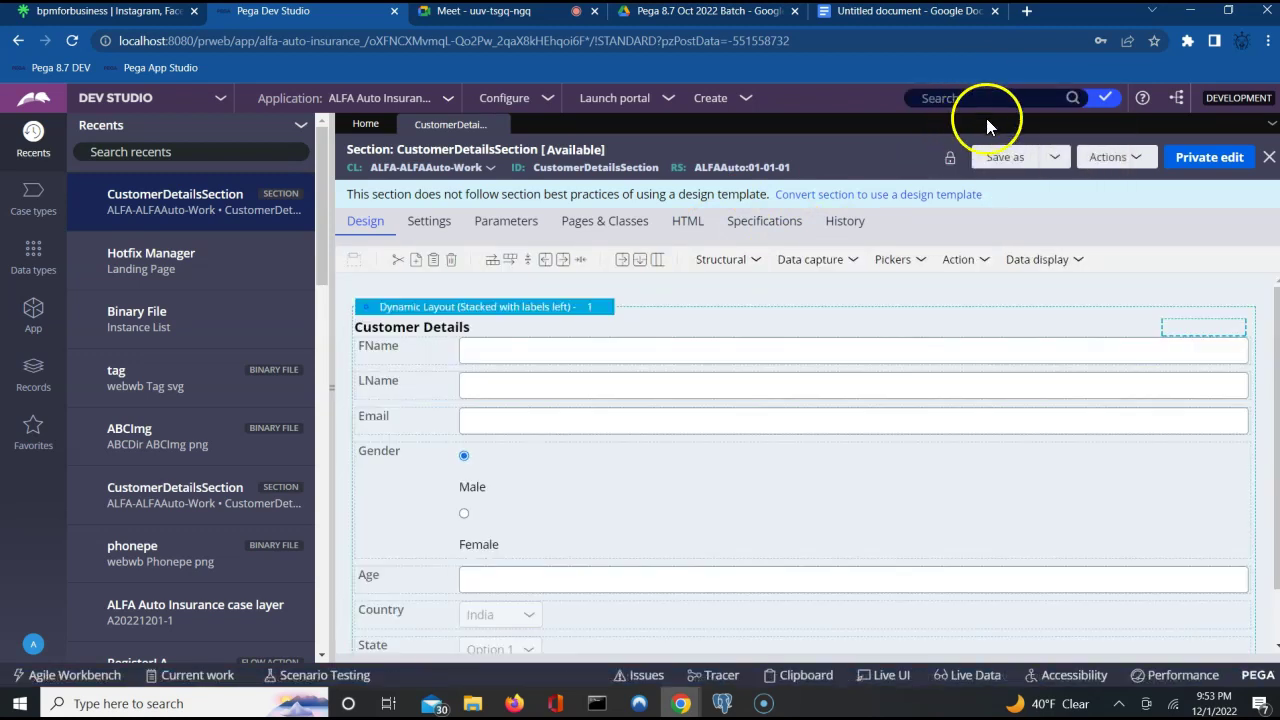
left_click(1140, 160)
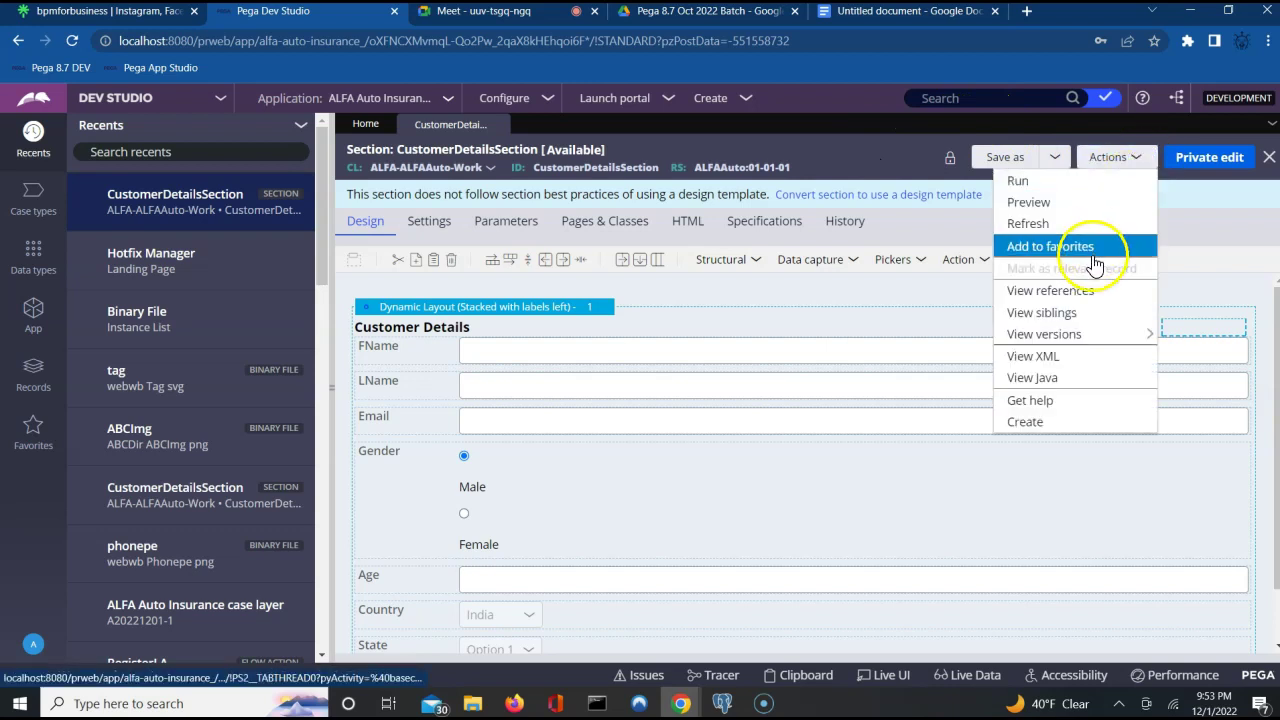
mouse_move(1082, 338)
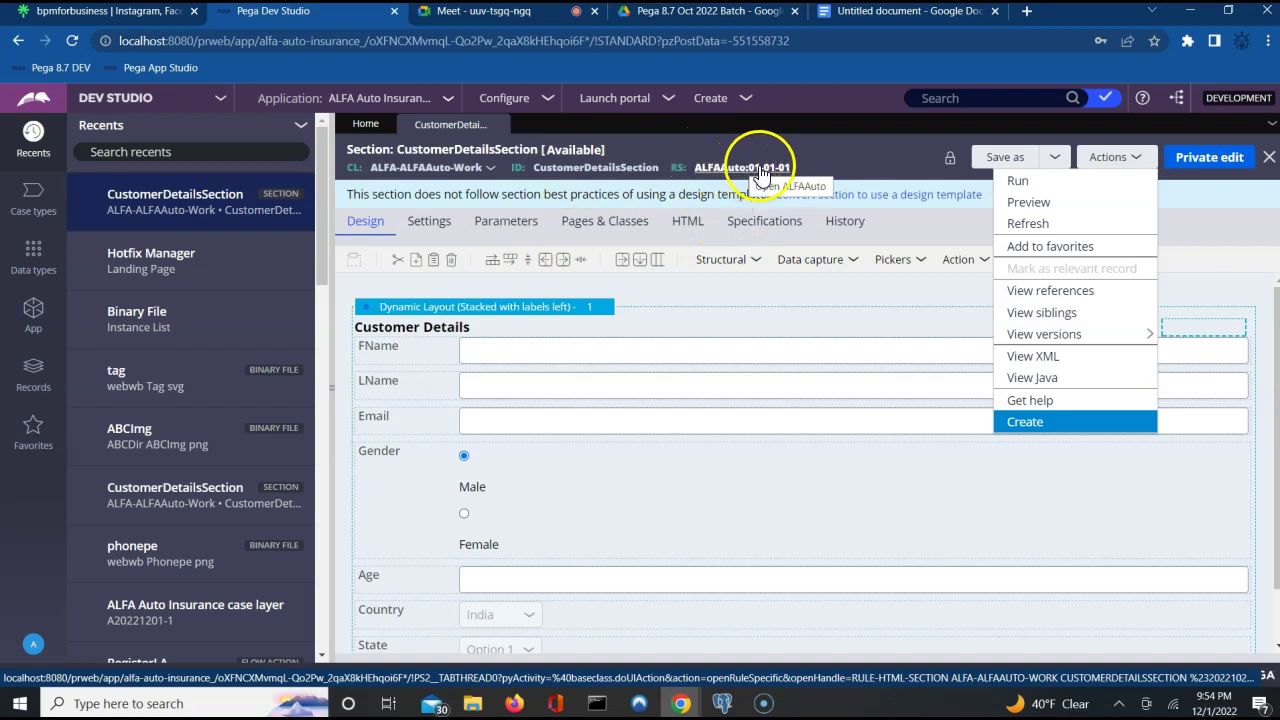
mouse_move(1010, 340)
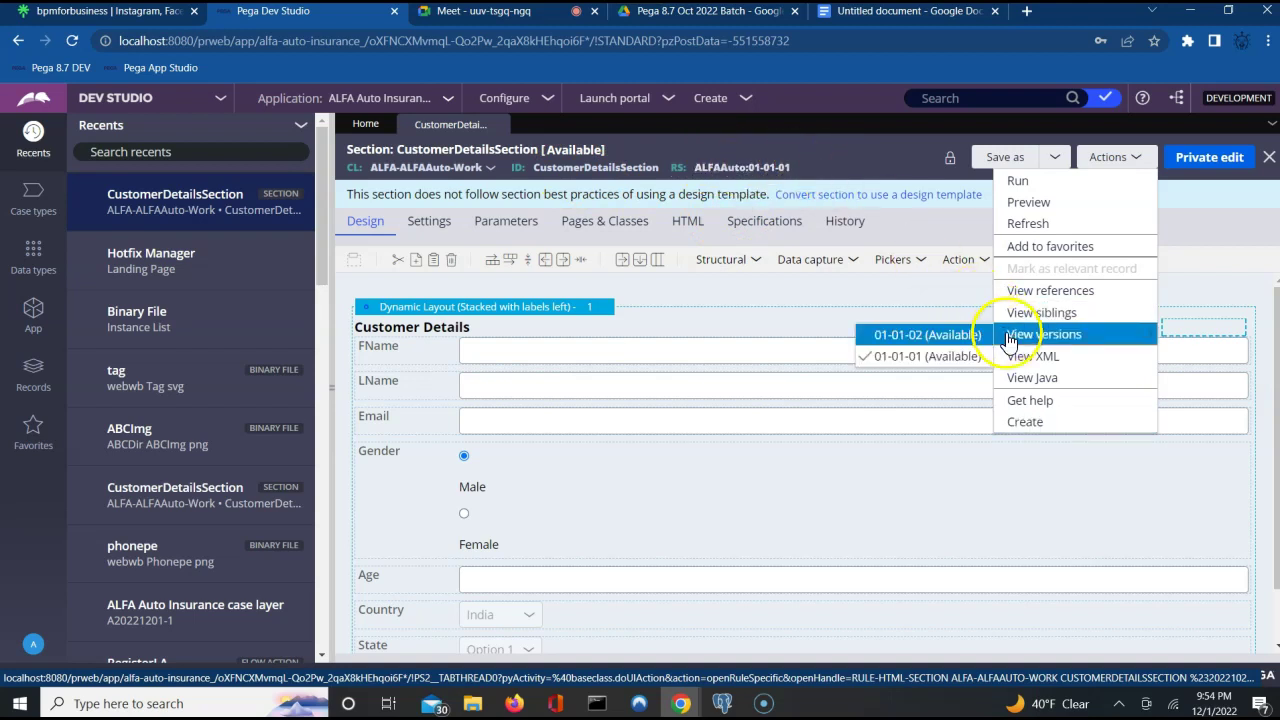
left_click(956, 335)
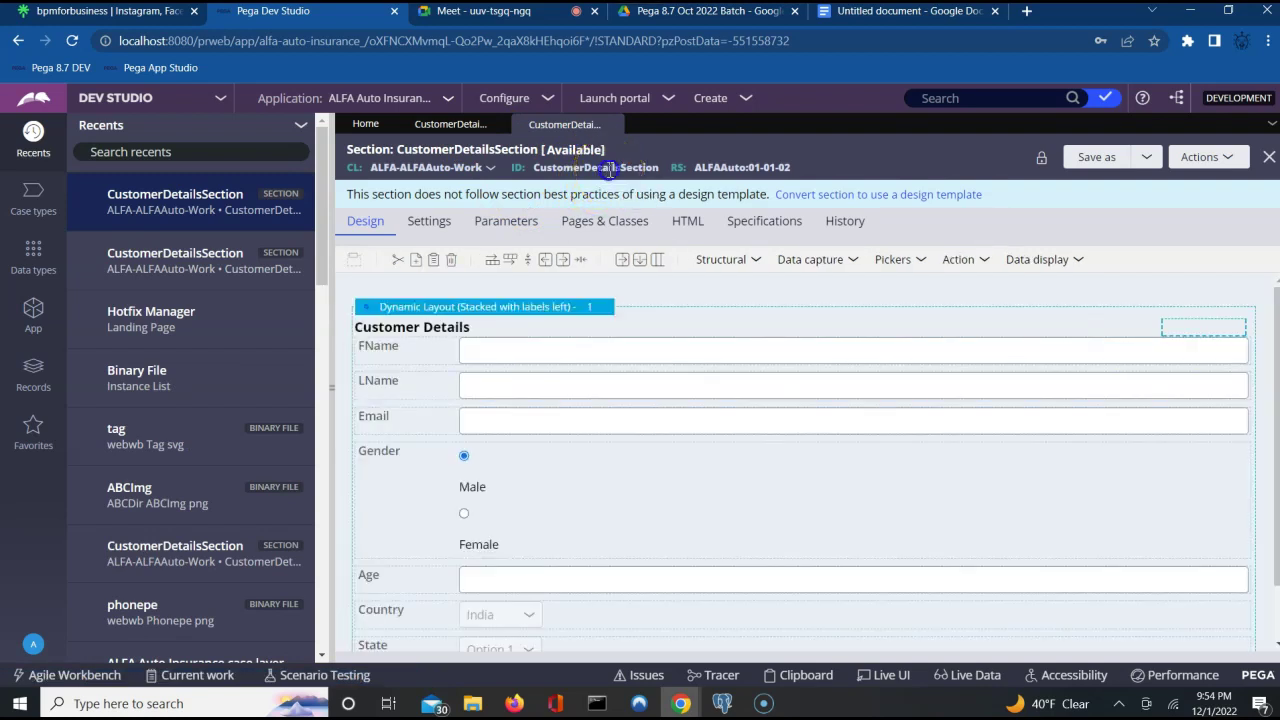
Compare the 01-01-01 and 01-01-02 section tabs, including the Gender row, ending on 01-01-02.
double_click(610, 168)
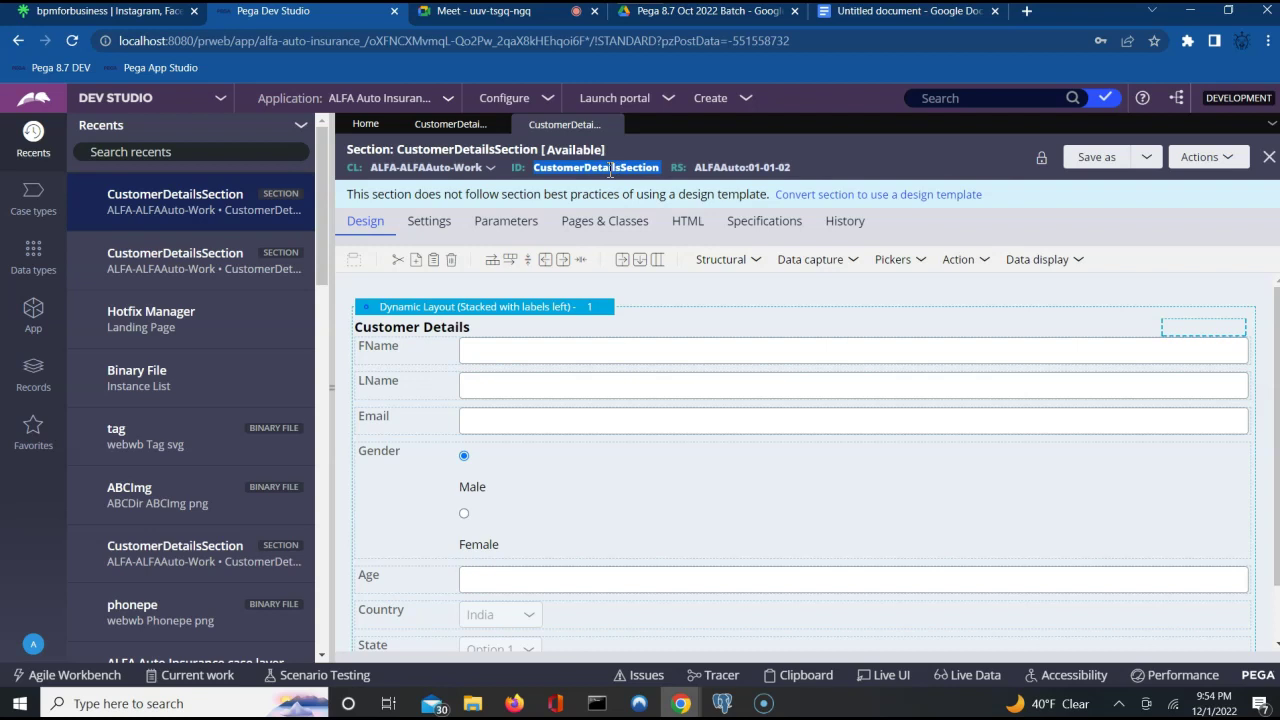
left_click(452, 125)
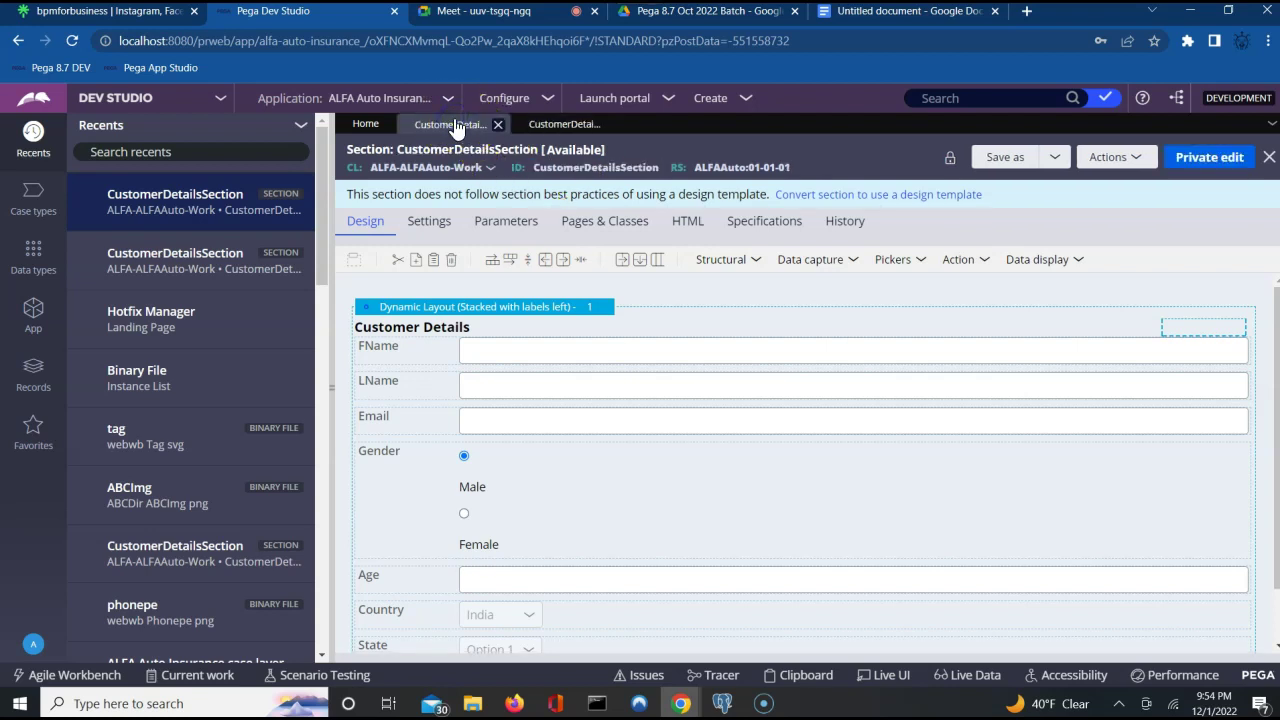
left_click(568, 127)
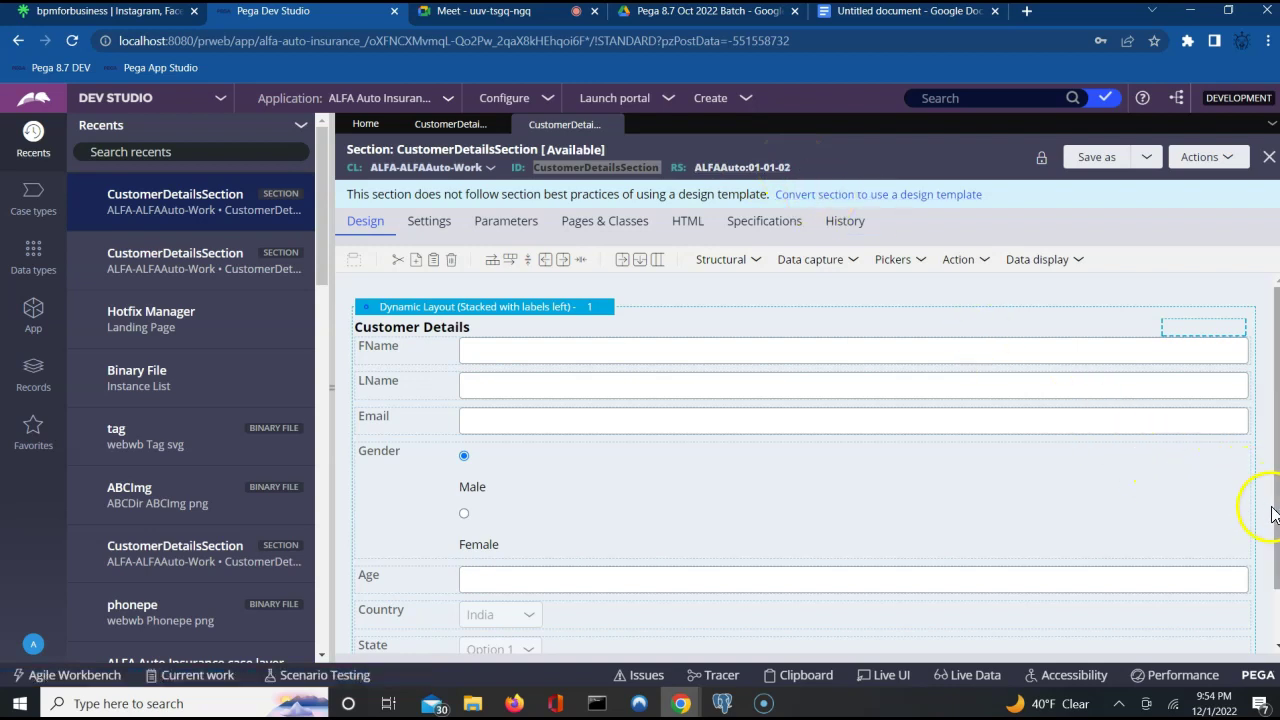
scroll(1265, 470, "down", 1)
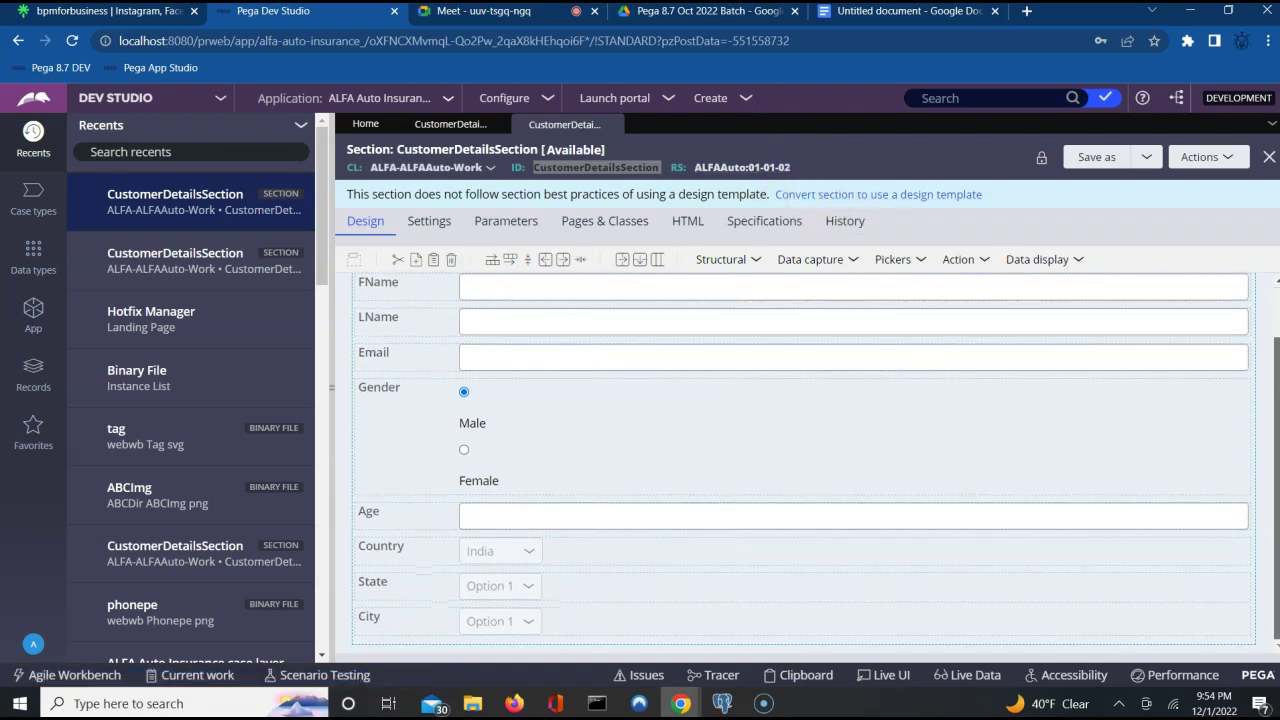
left_click(1239, 483)
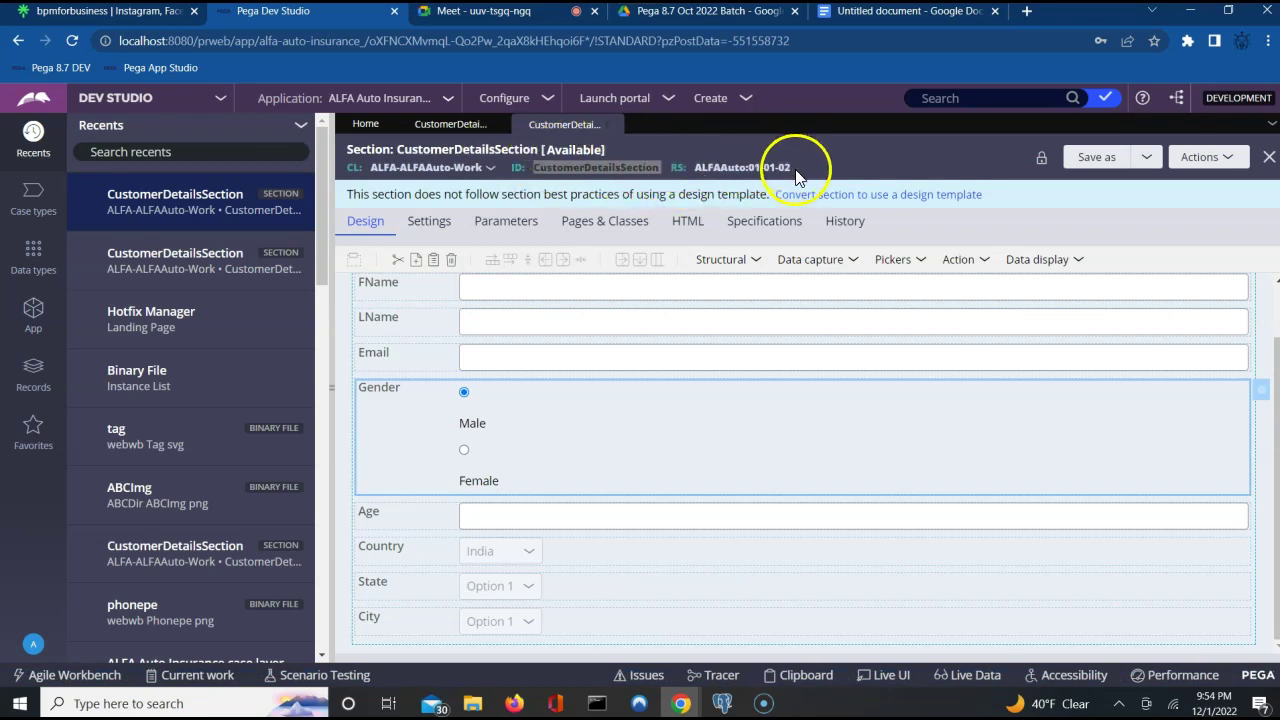
left_click(479, 132)
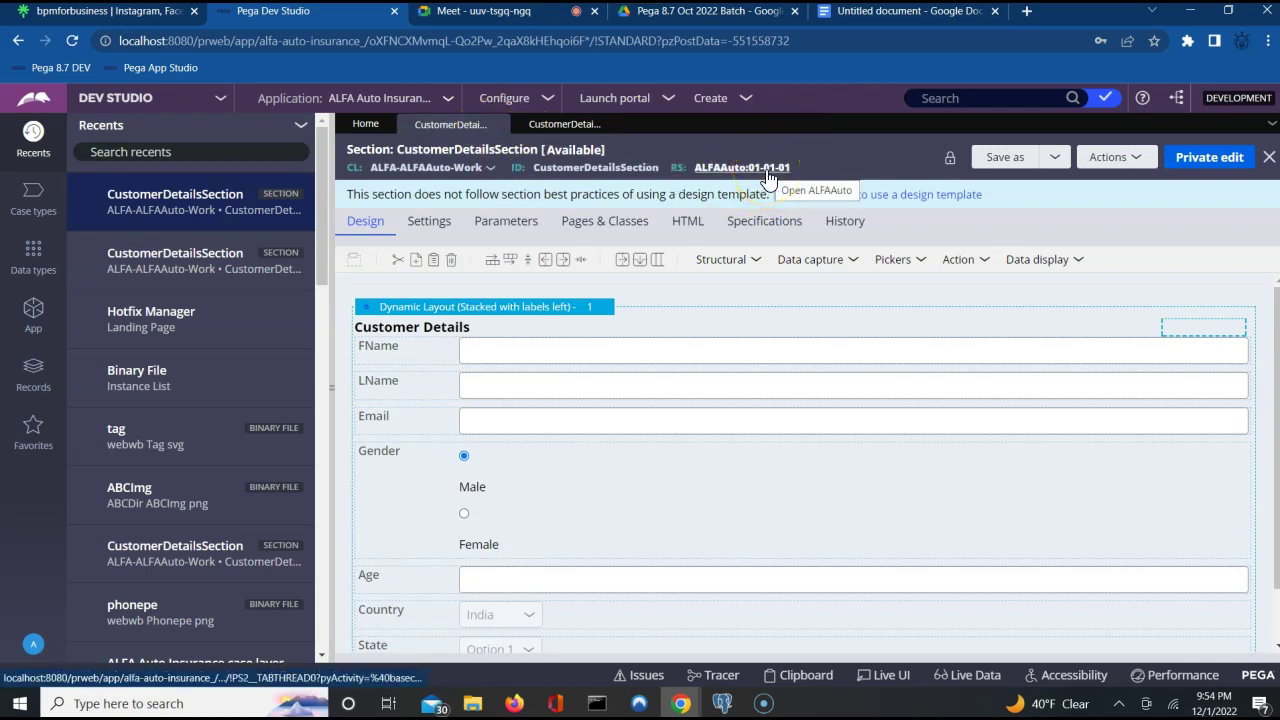
left_click(545, 124)
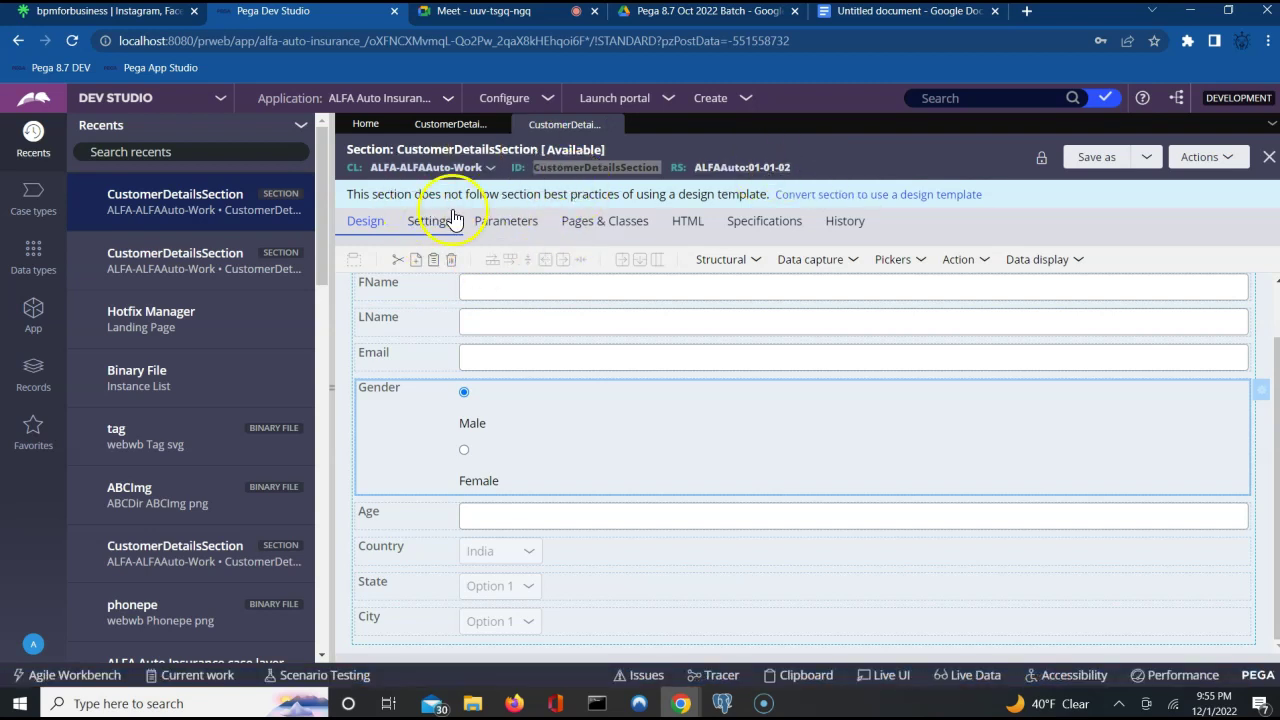
In the App explorer, expand Process > User Interface > Section and select ALFA-ALFAAuto-Work.
left_click(172, 207)
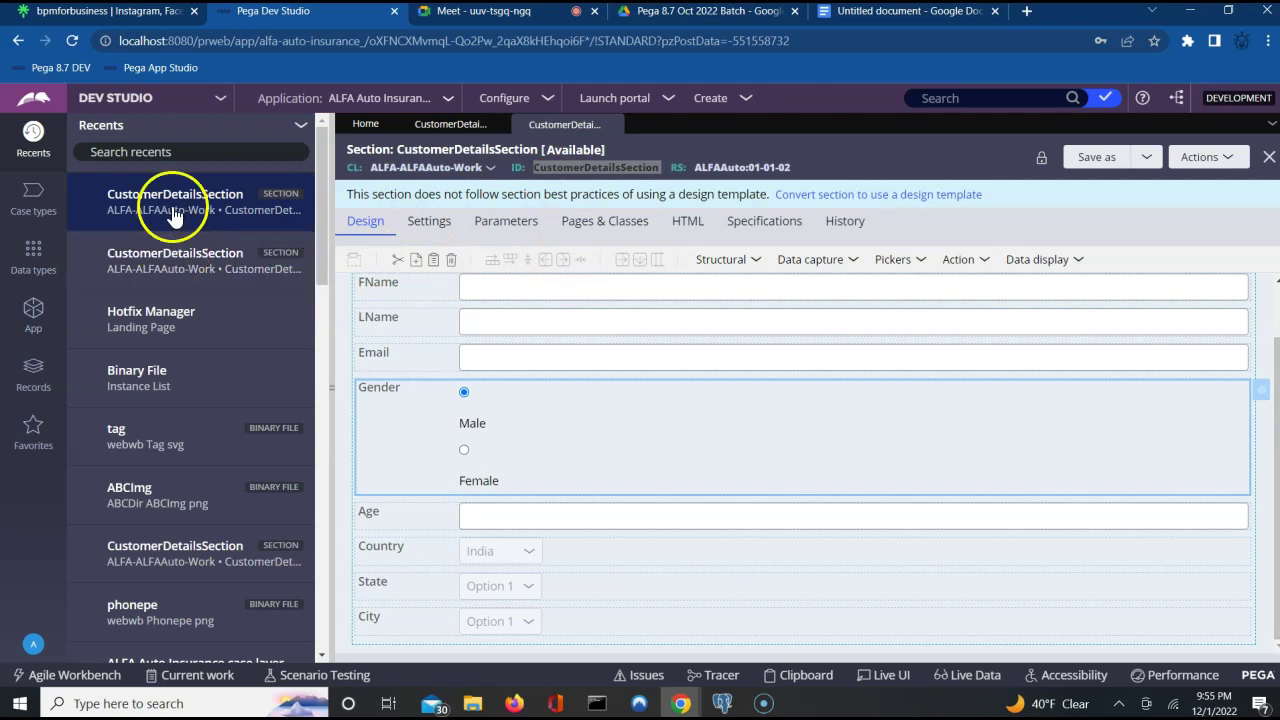
right_click(172, 206)
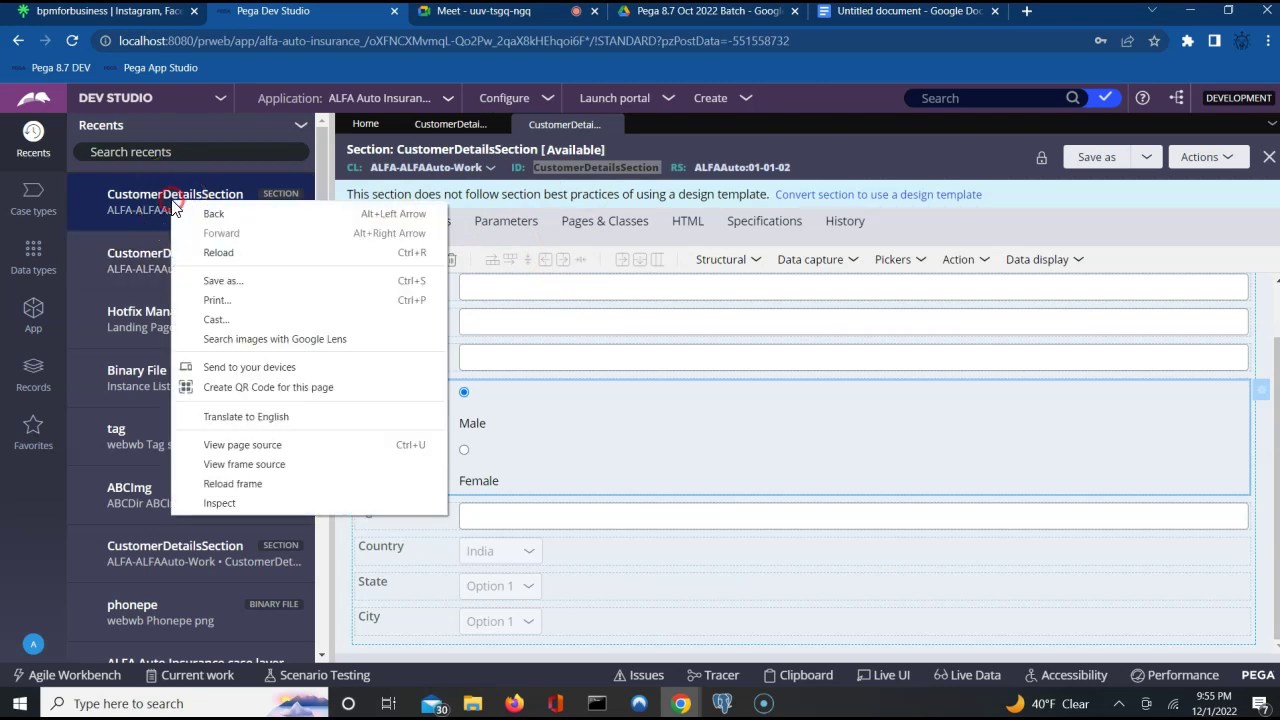
left_click(34, 320)
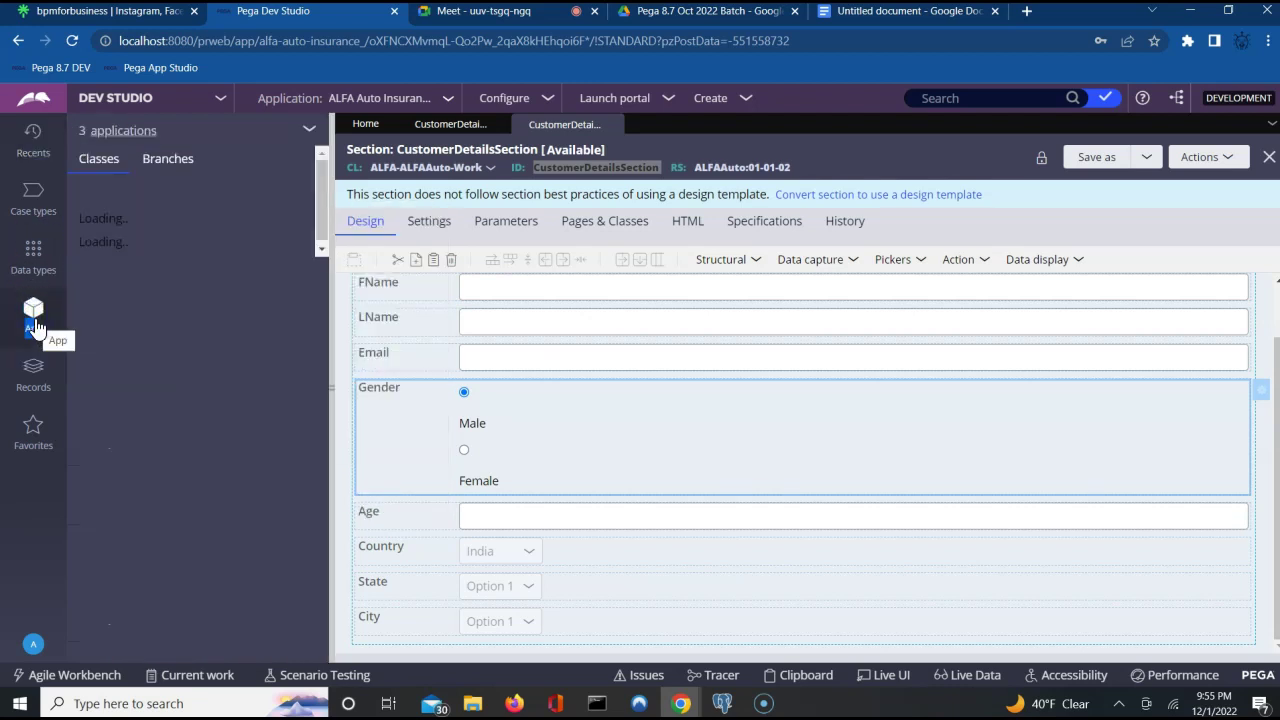
left_click(117, 298)
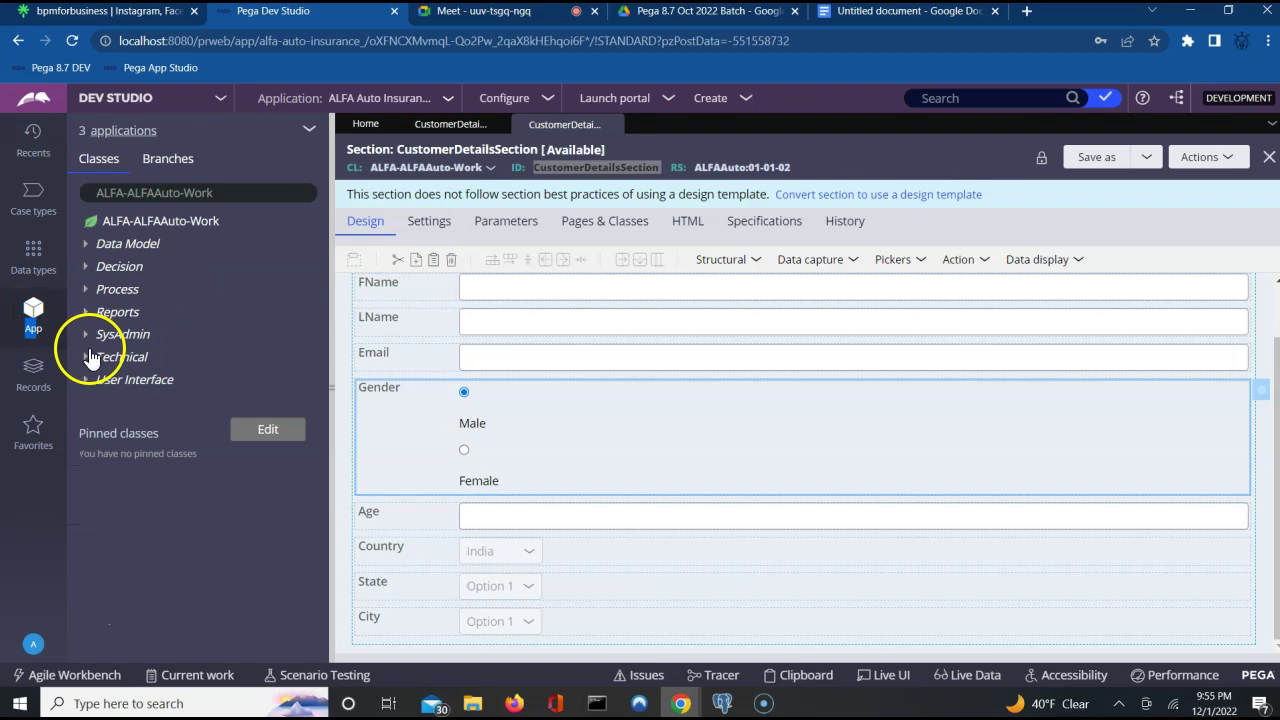
left_click(86, 290)
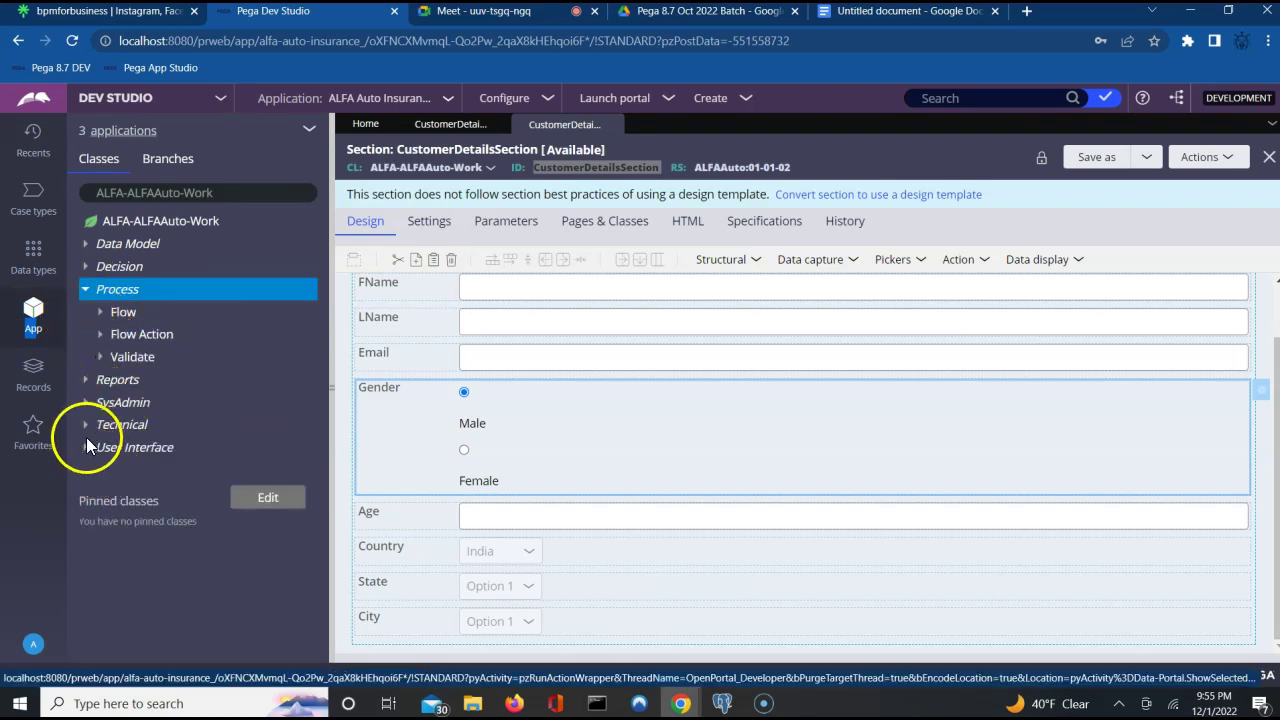
left_click(86, 452)
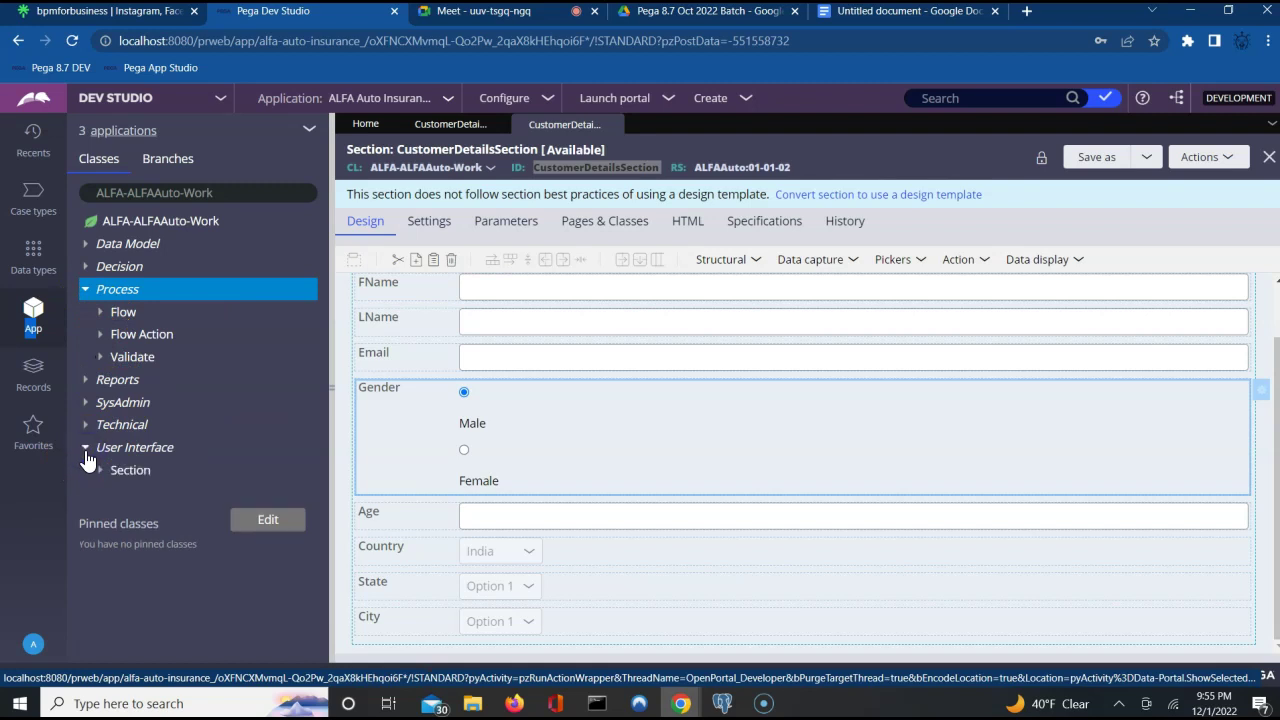
left_click(100, 475)
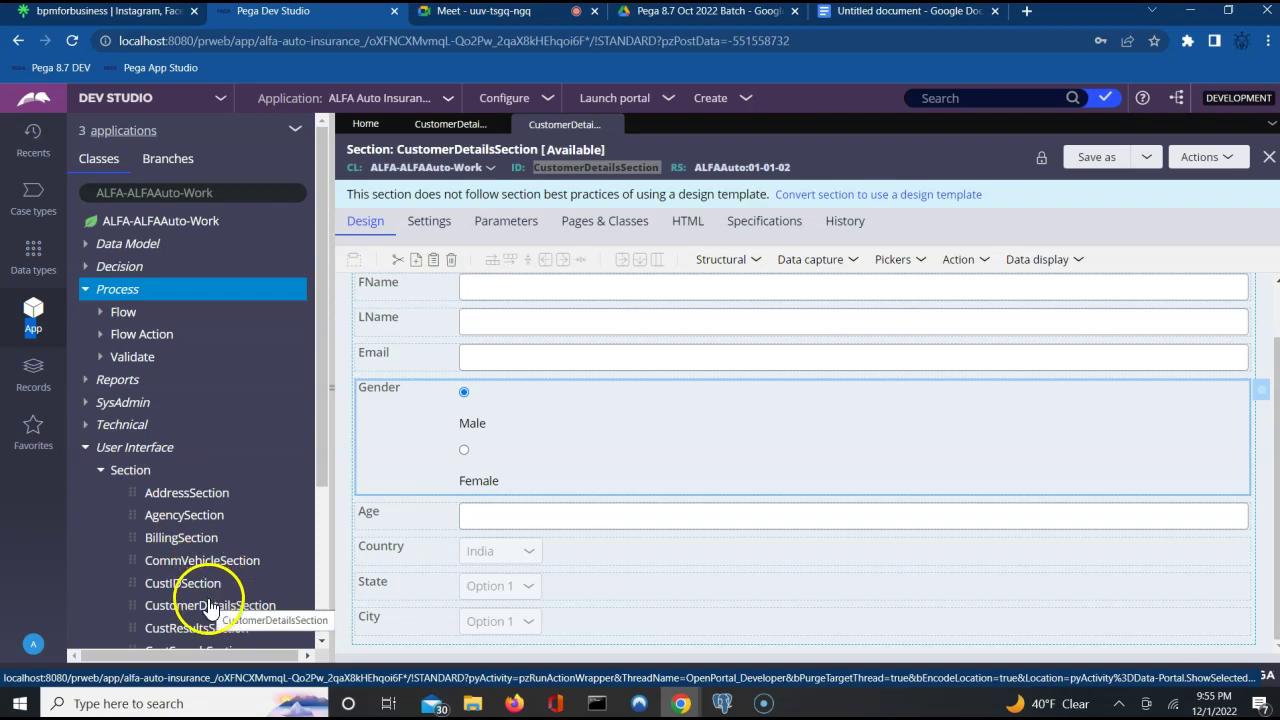
left_click(209, 605)
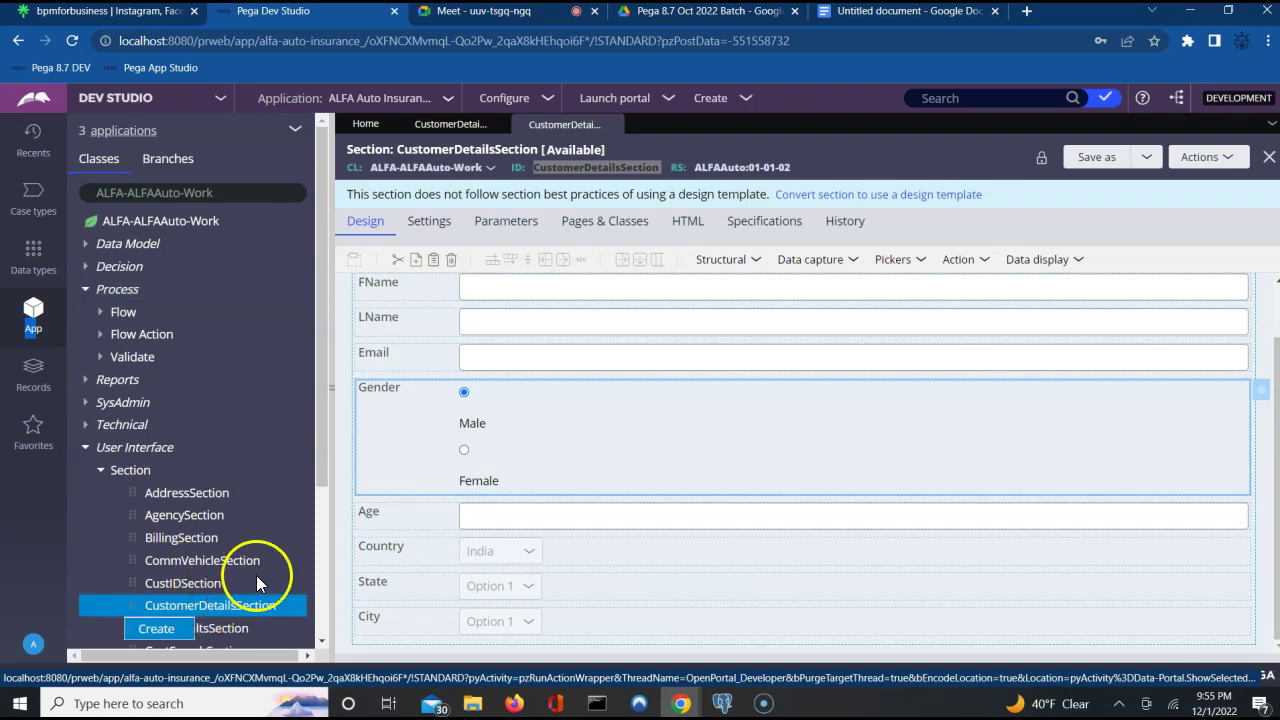
left_click(202, 222)
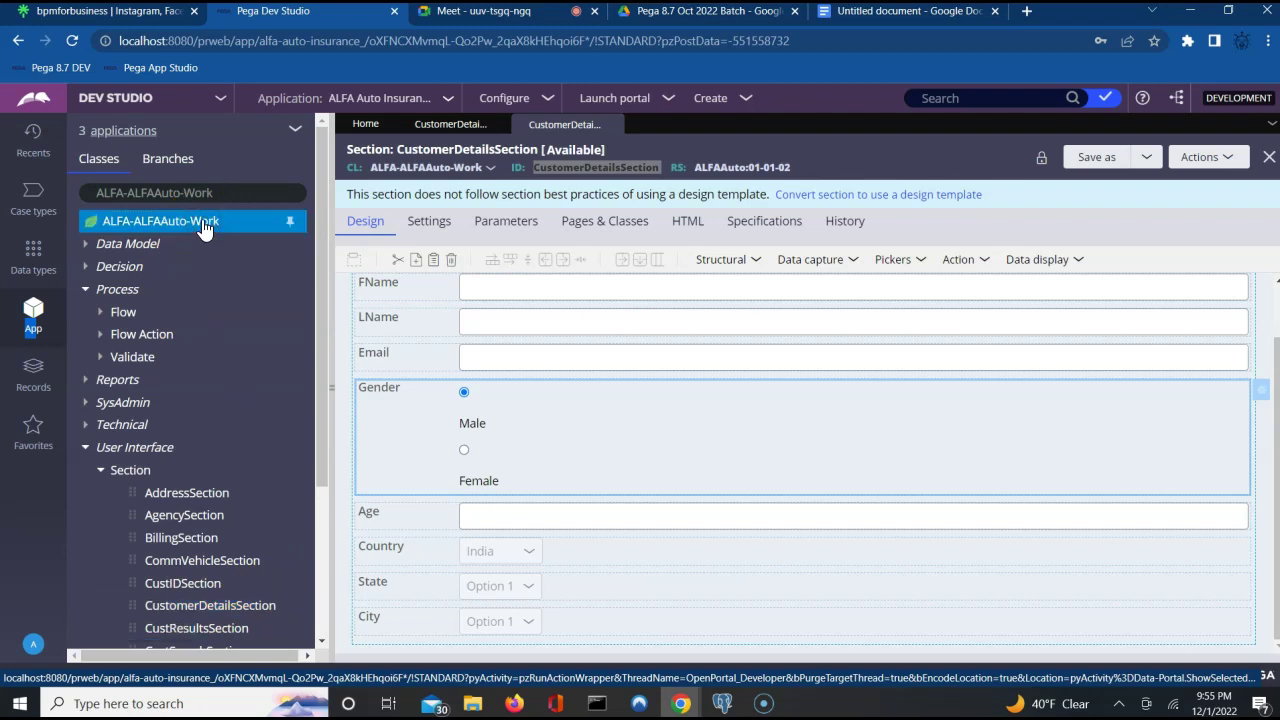
right_click(202, 224)
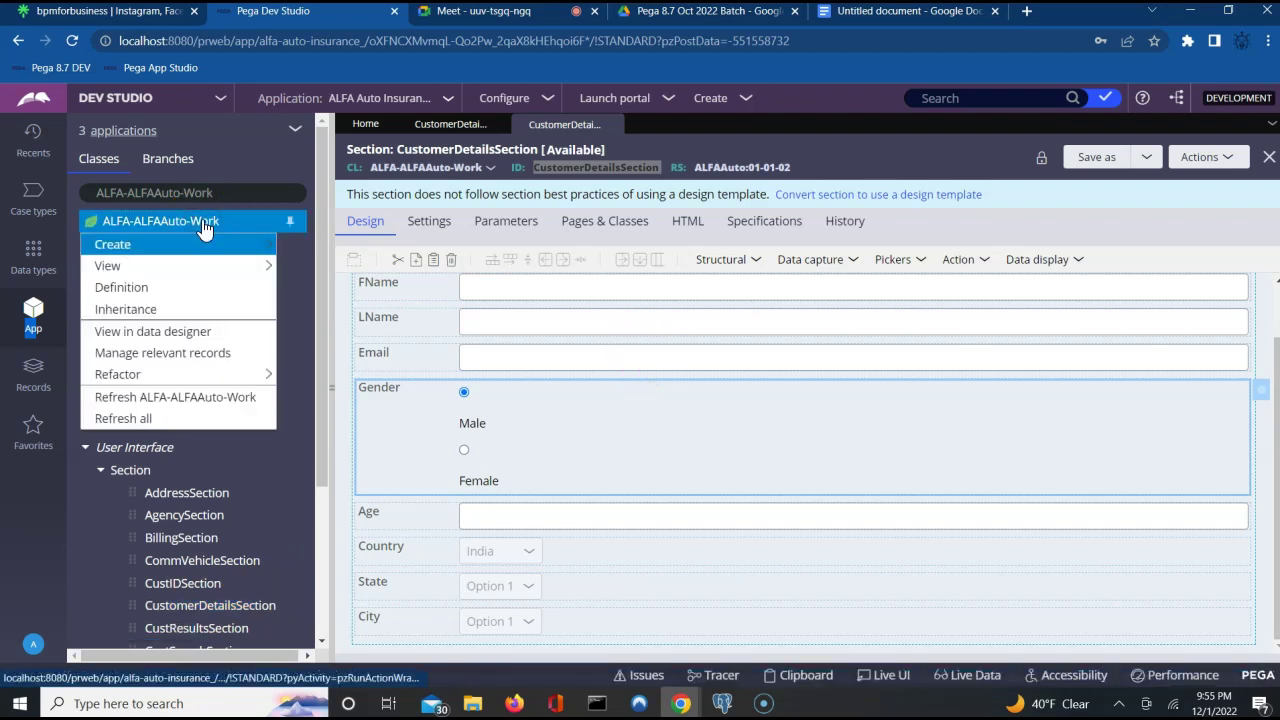
left_click(141, 316)
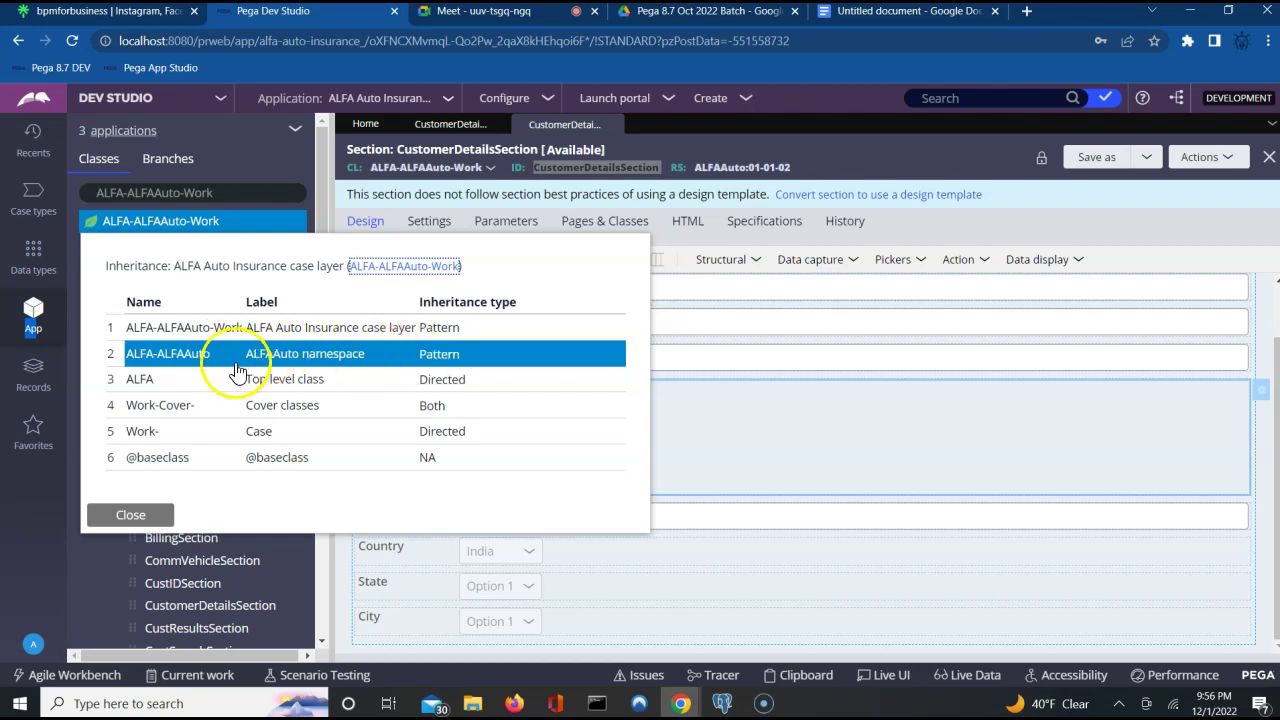
left_click(150, 353)
left_click(163, 405)
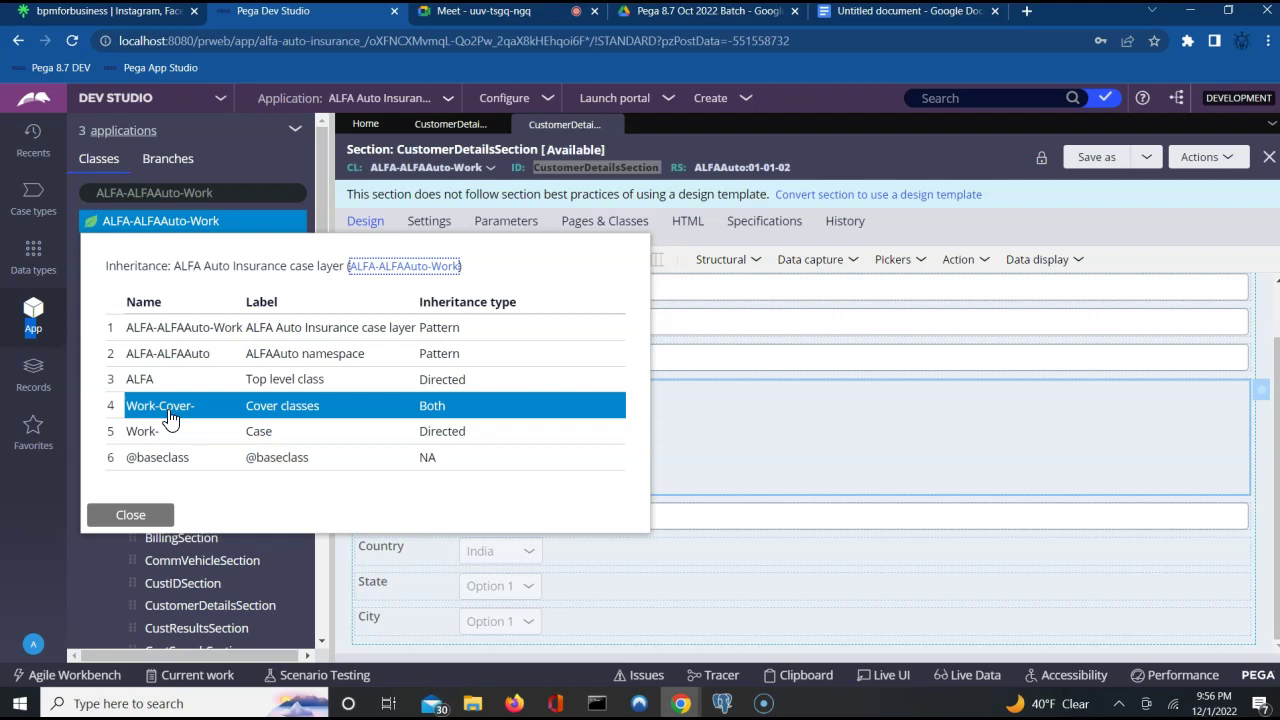
left_click(207, 405)
left_click(300, 379)
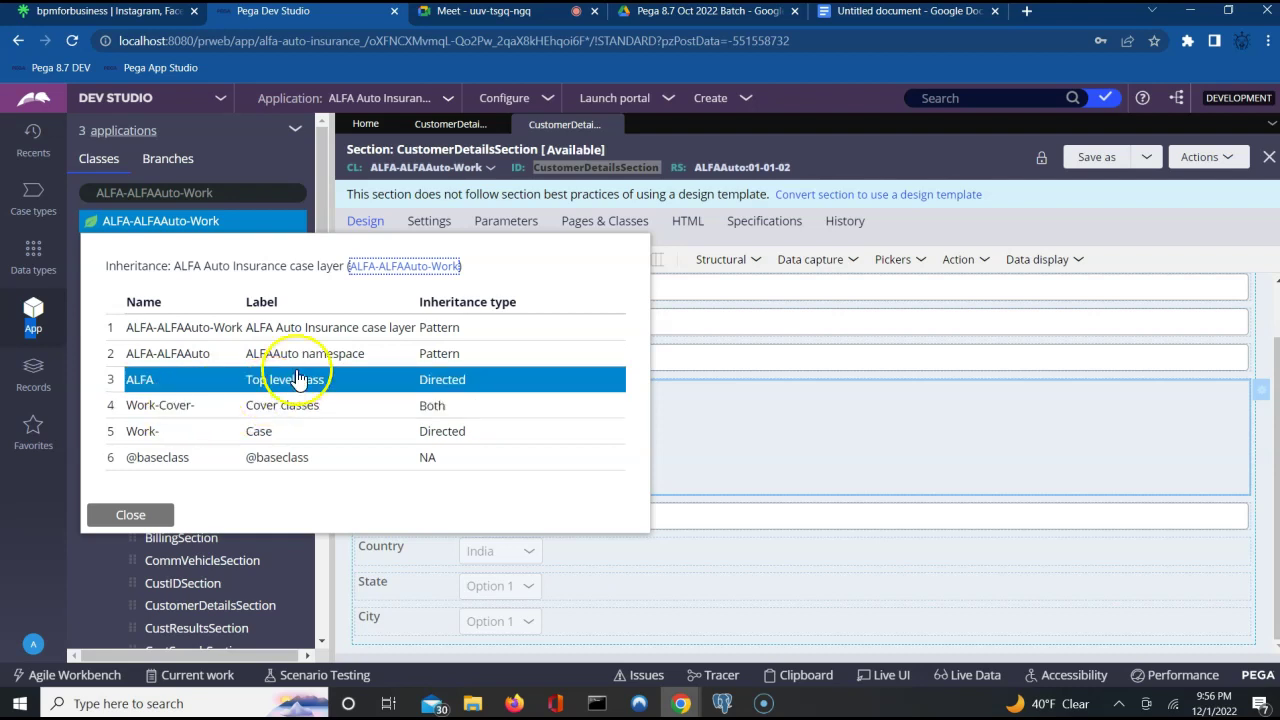
left_click(150, 431)
left_click(290, 379)
left_click(162, 436)
left_click(120, 477)
left_click(133, 466)
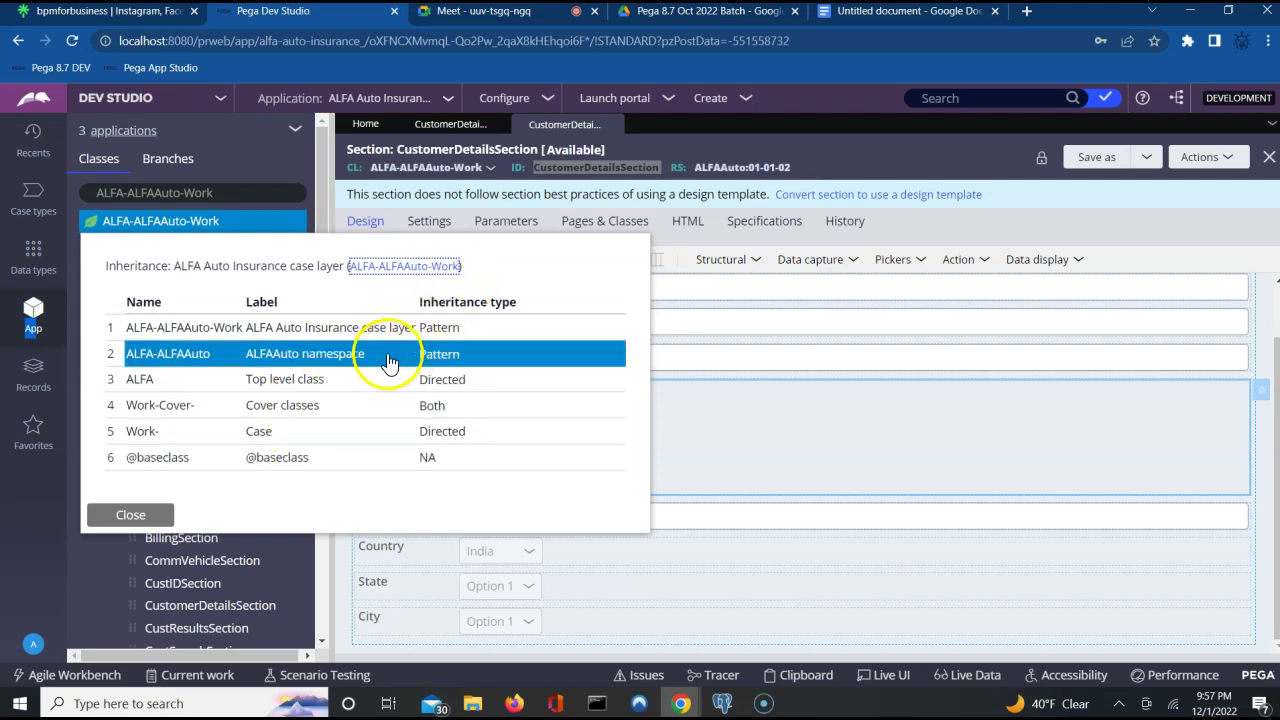
left_click(773, 460)
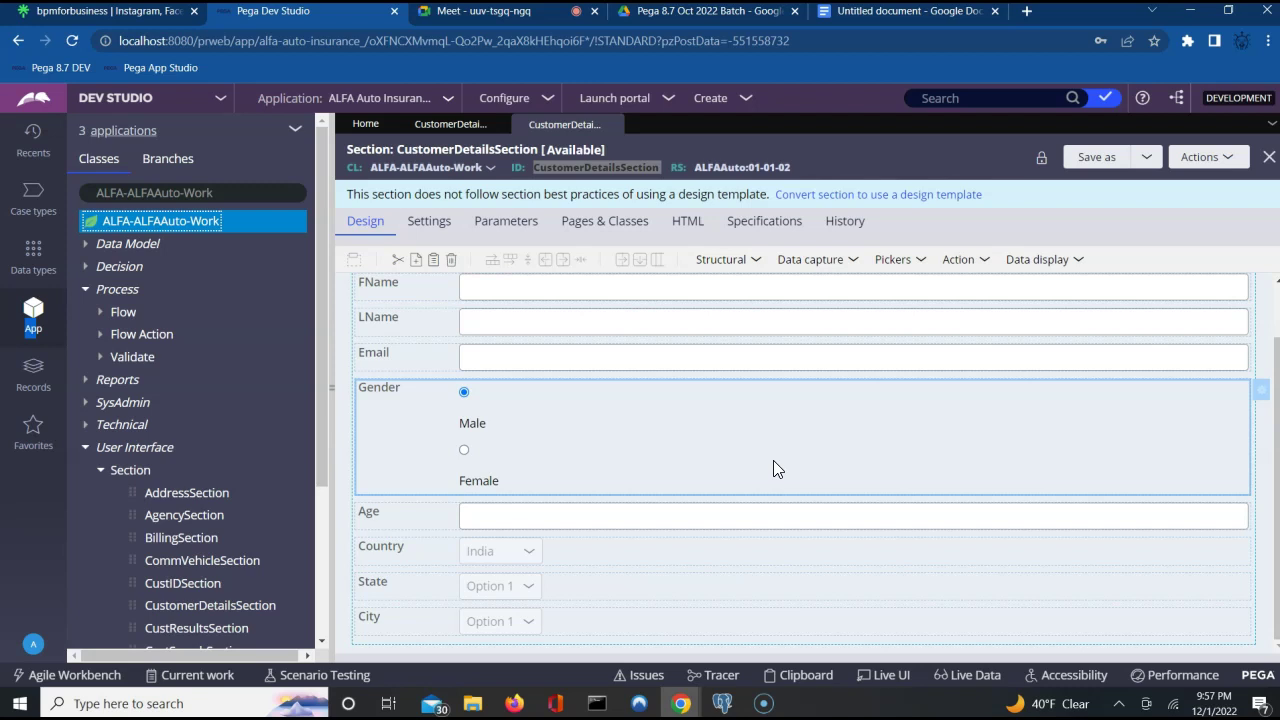
left_click(890, 12)
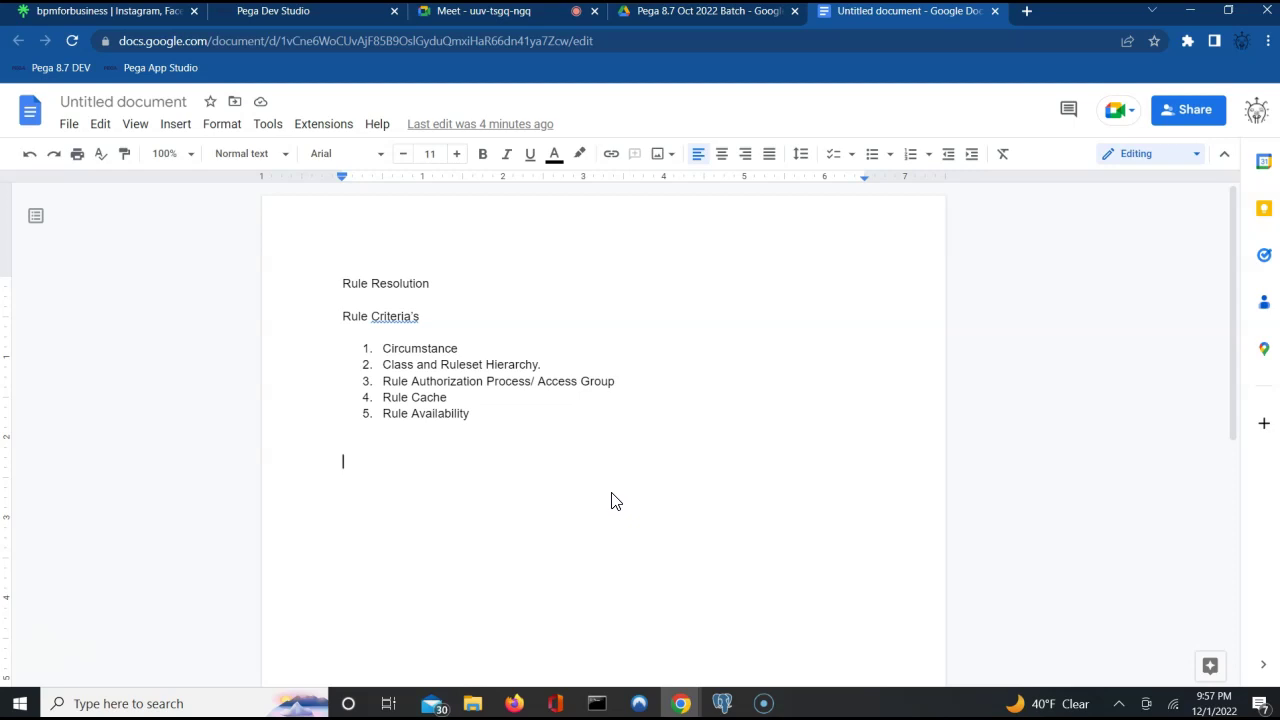
left_click(337, 28)
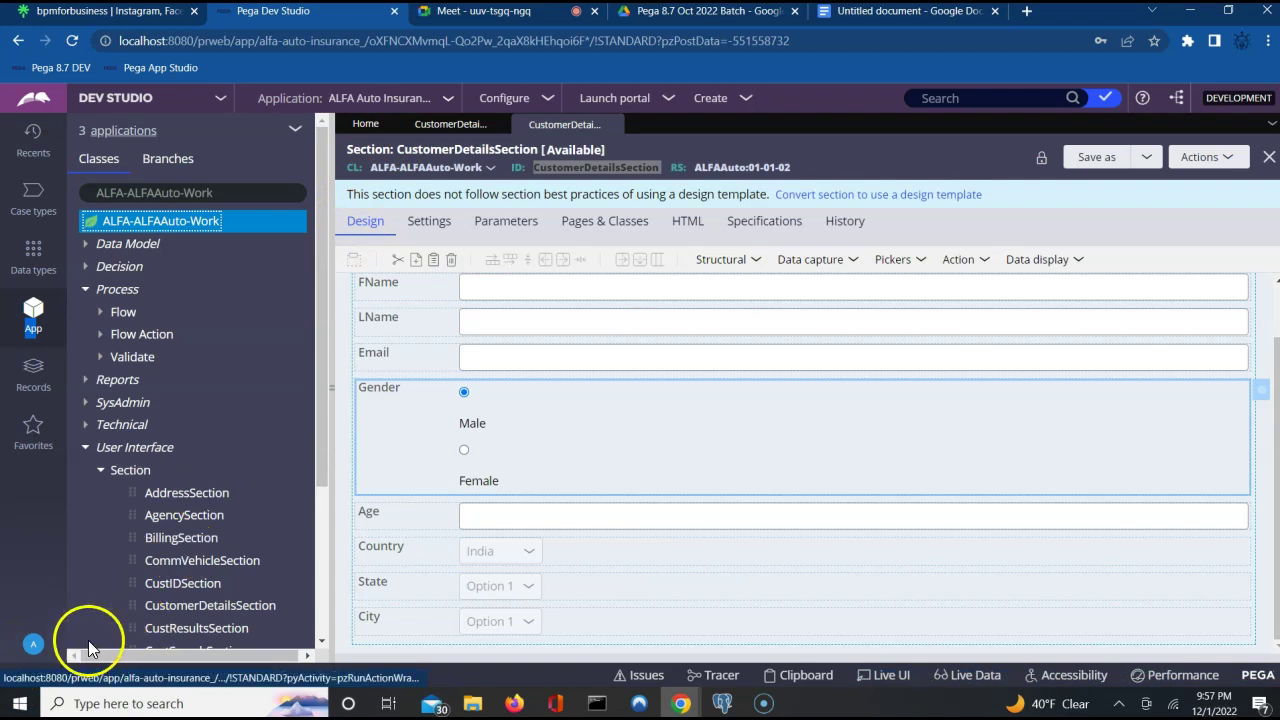
Open the current operator's record and highlight its Access Group column.
left_click(36, 645)
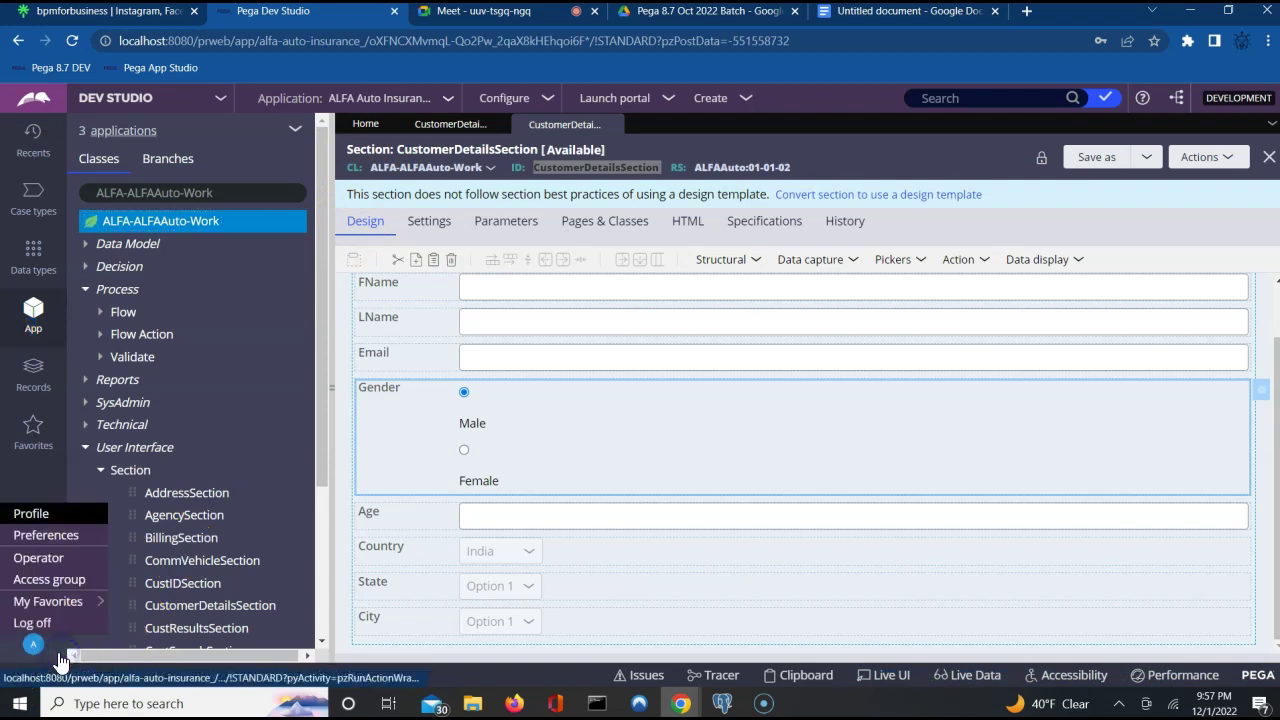
left_click(36, 558)
left_click(720, 476)
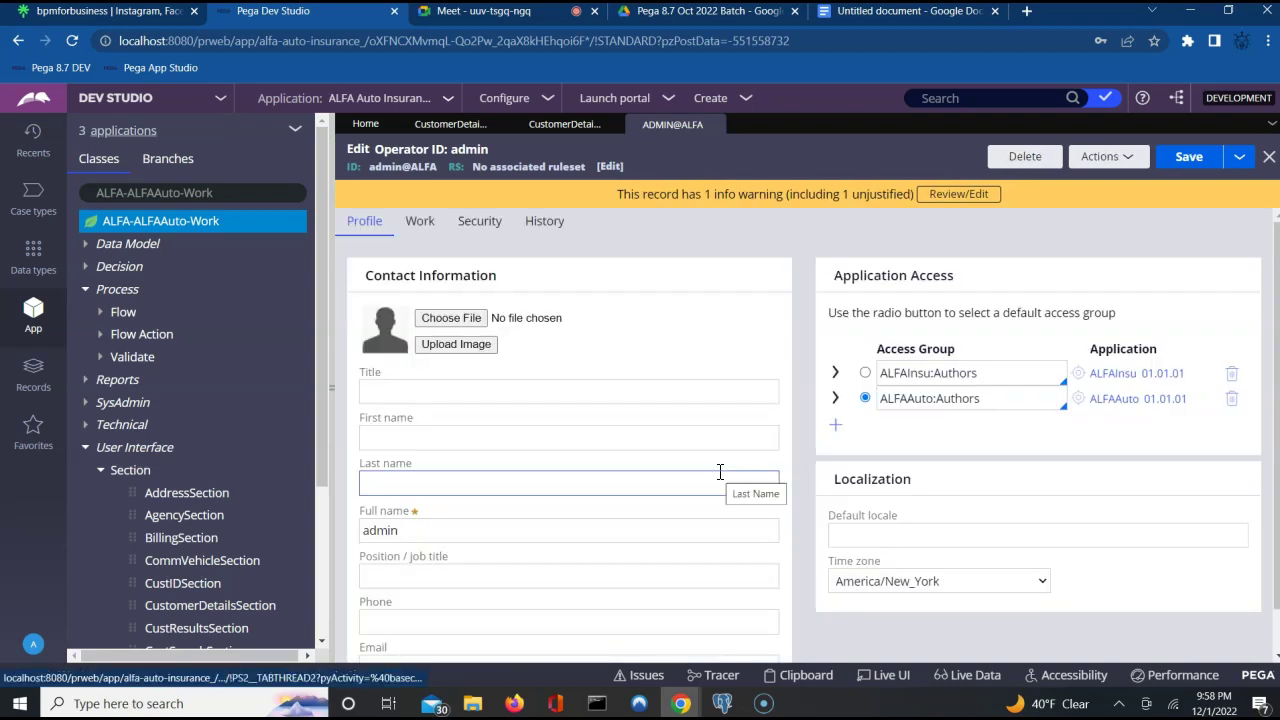
left_click(985, 430)
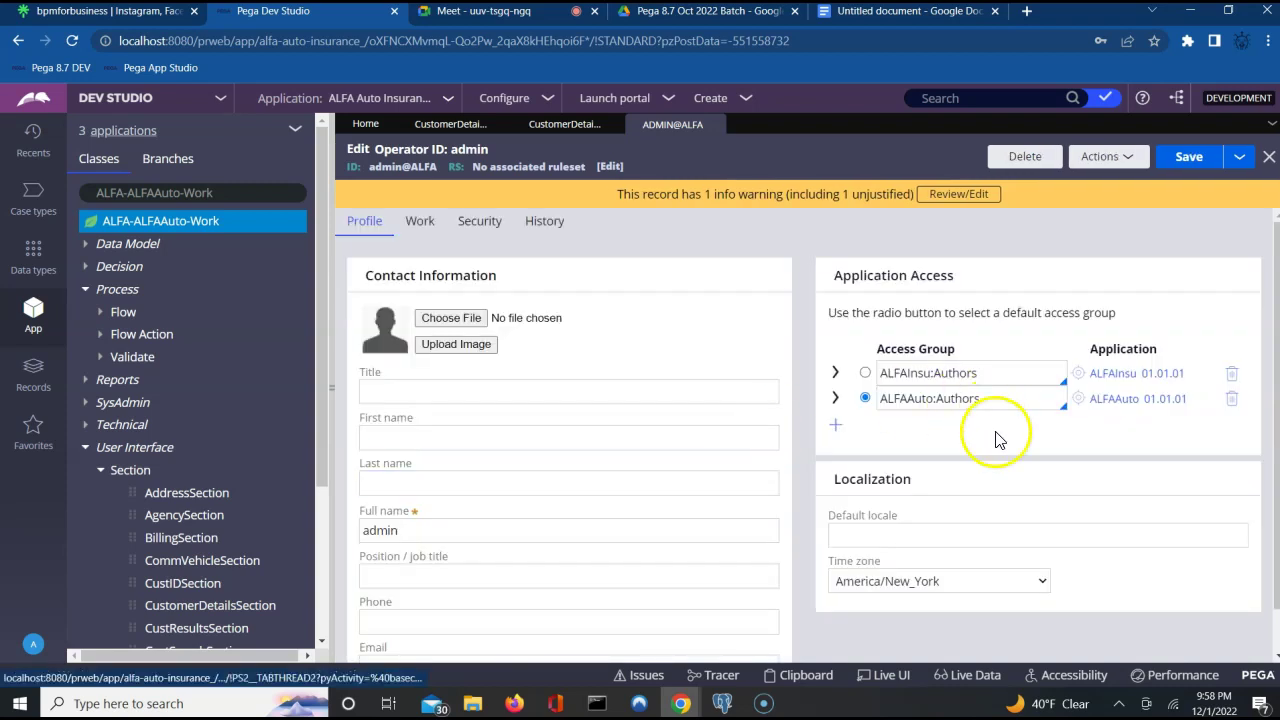
left_click_drag(877, 348, 908, 348)
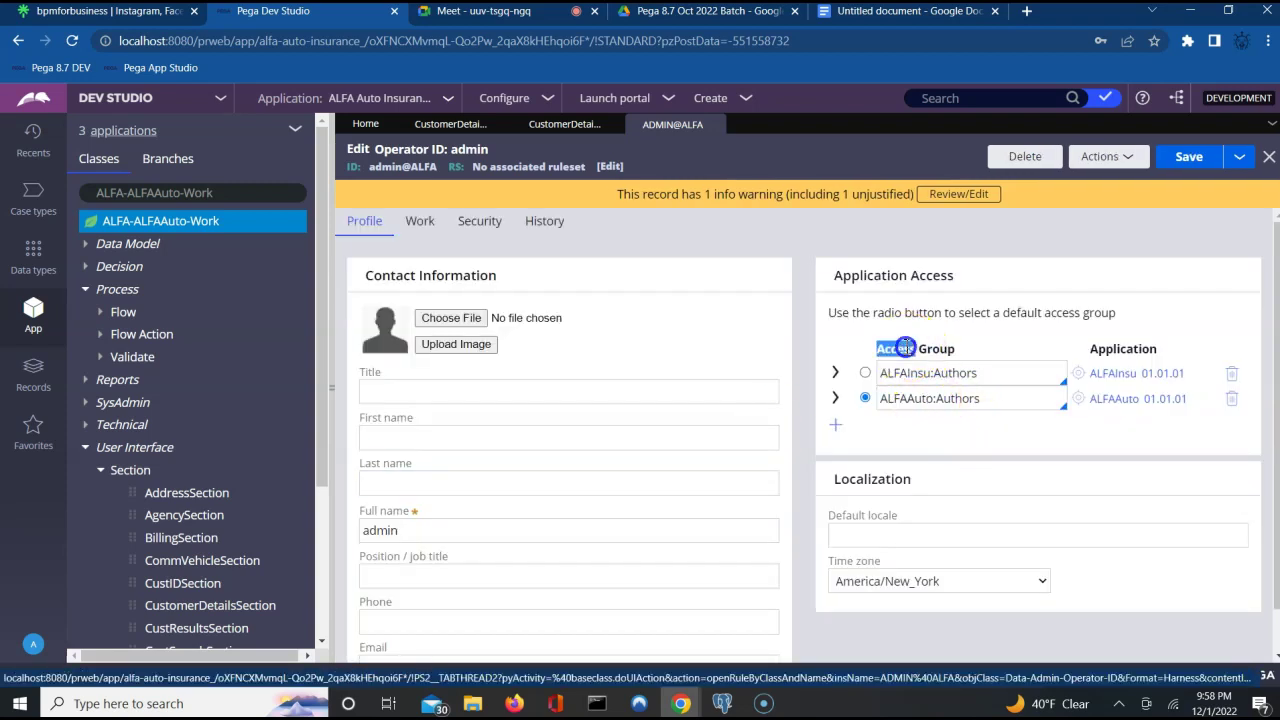
triple_click(906, 347)
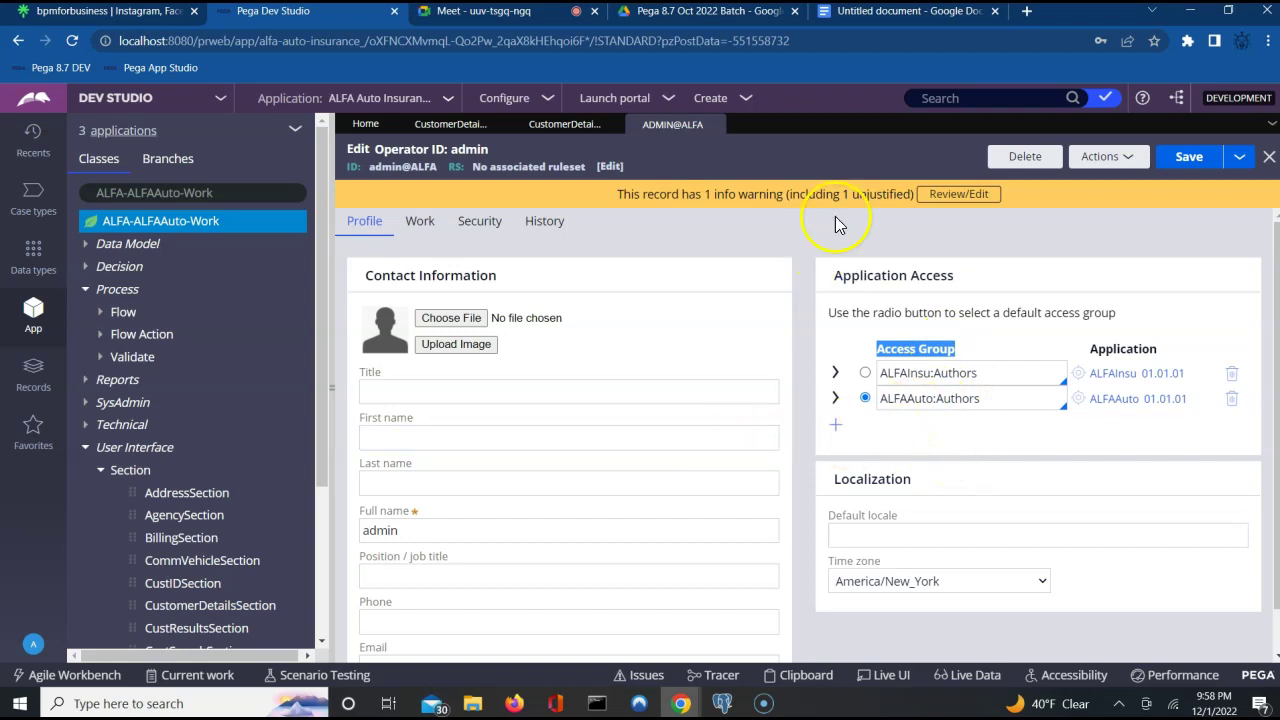
Search Dev Studio for the admin operator ID, then switch to the Records explorer.
left_click(938, 98)
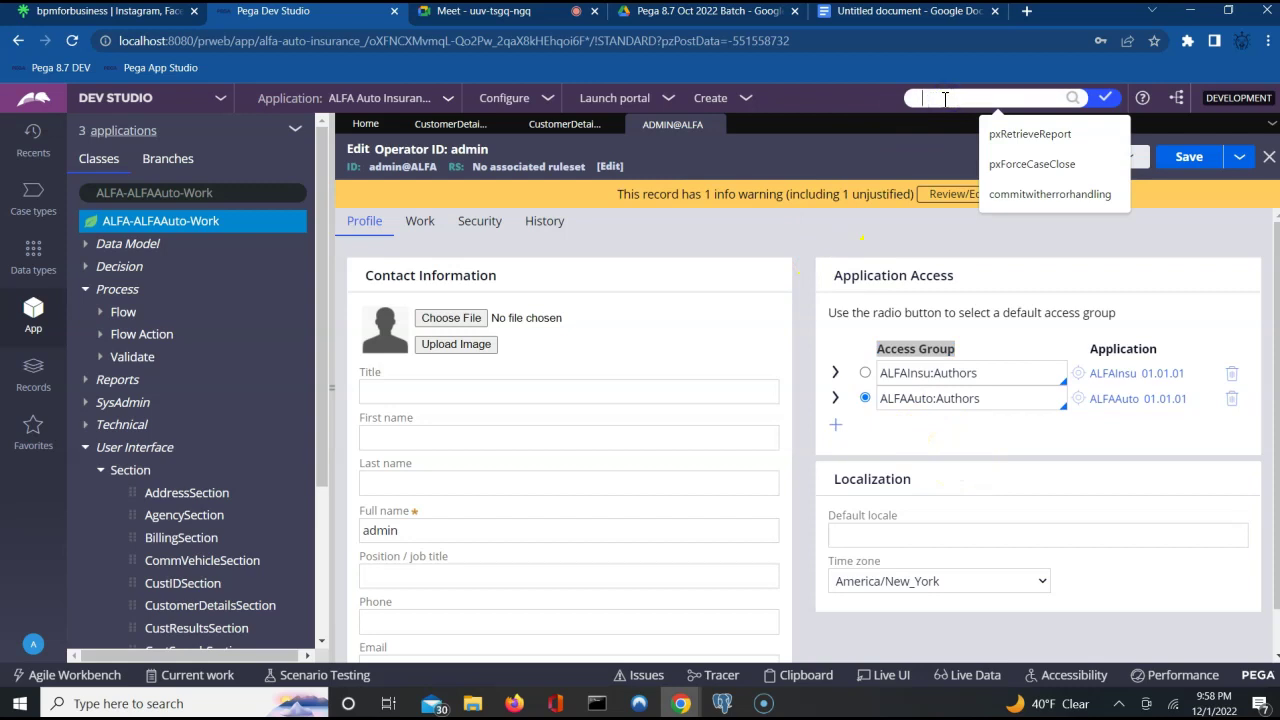
type("sil")
key("BackSpace")
type("admin")
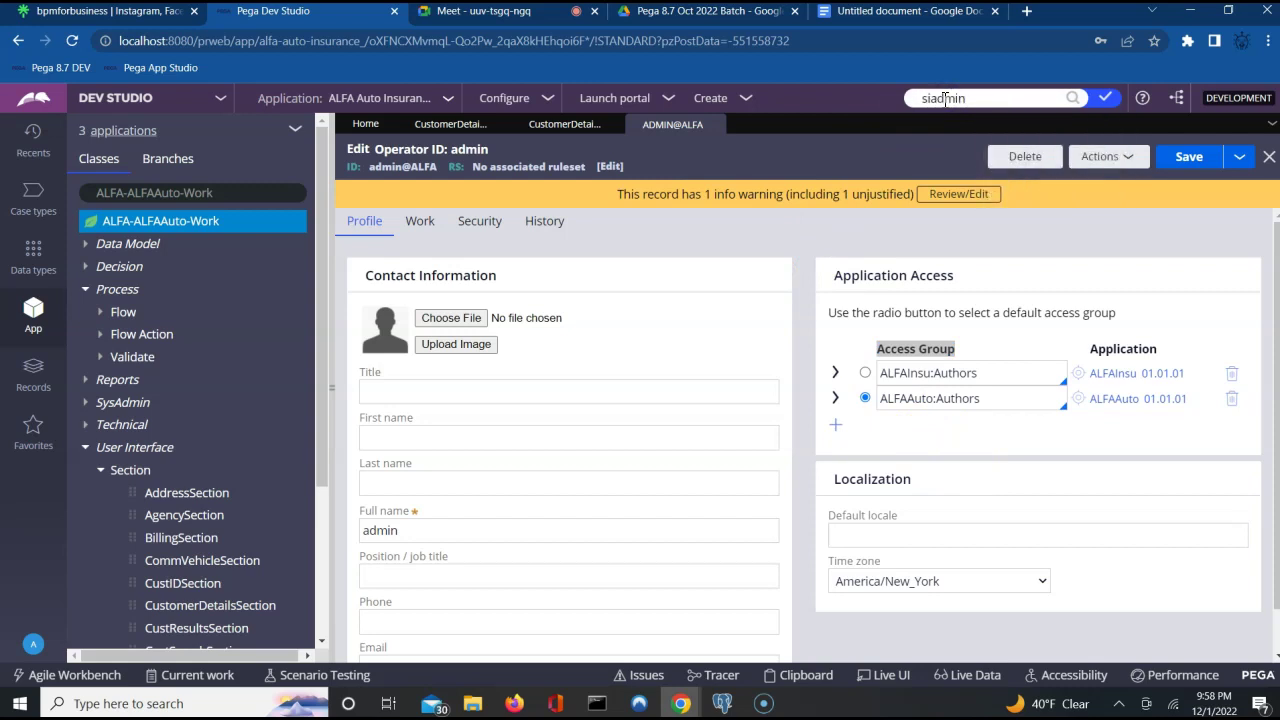
key("Return")
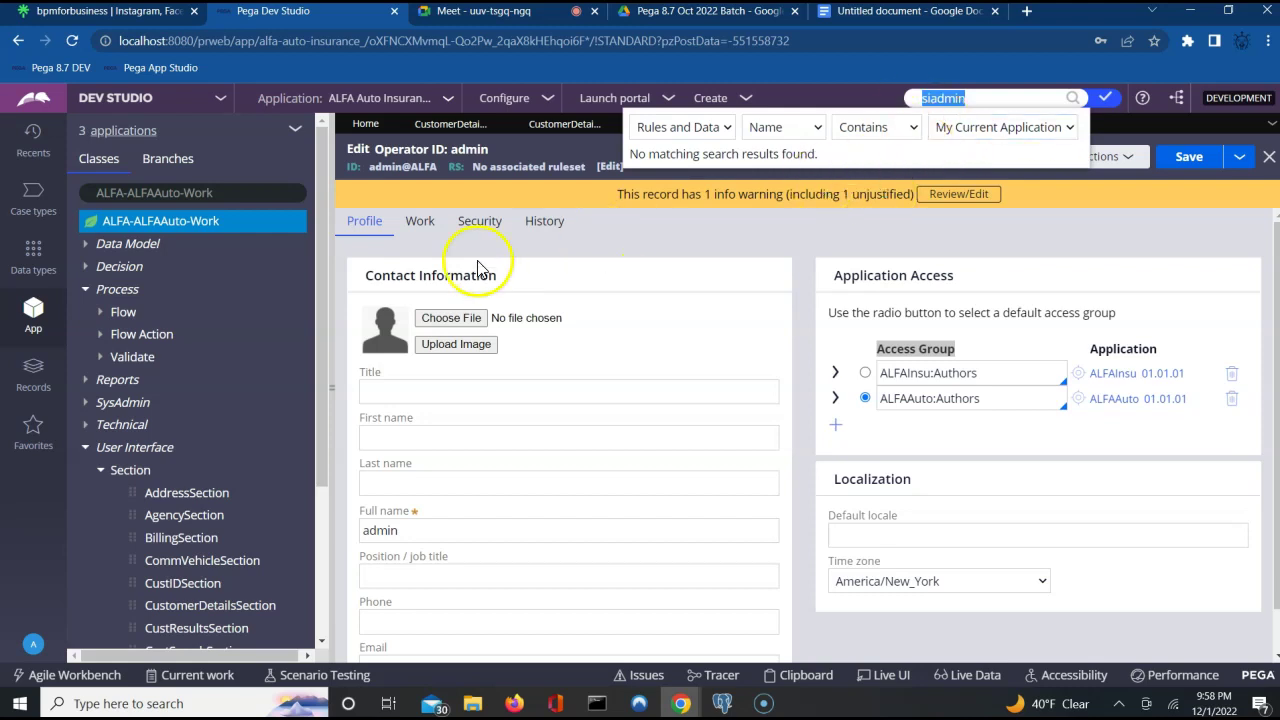
left_click(33, 380)
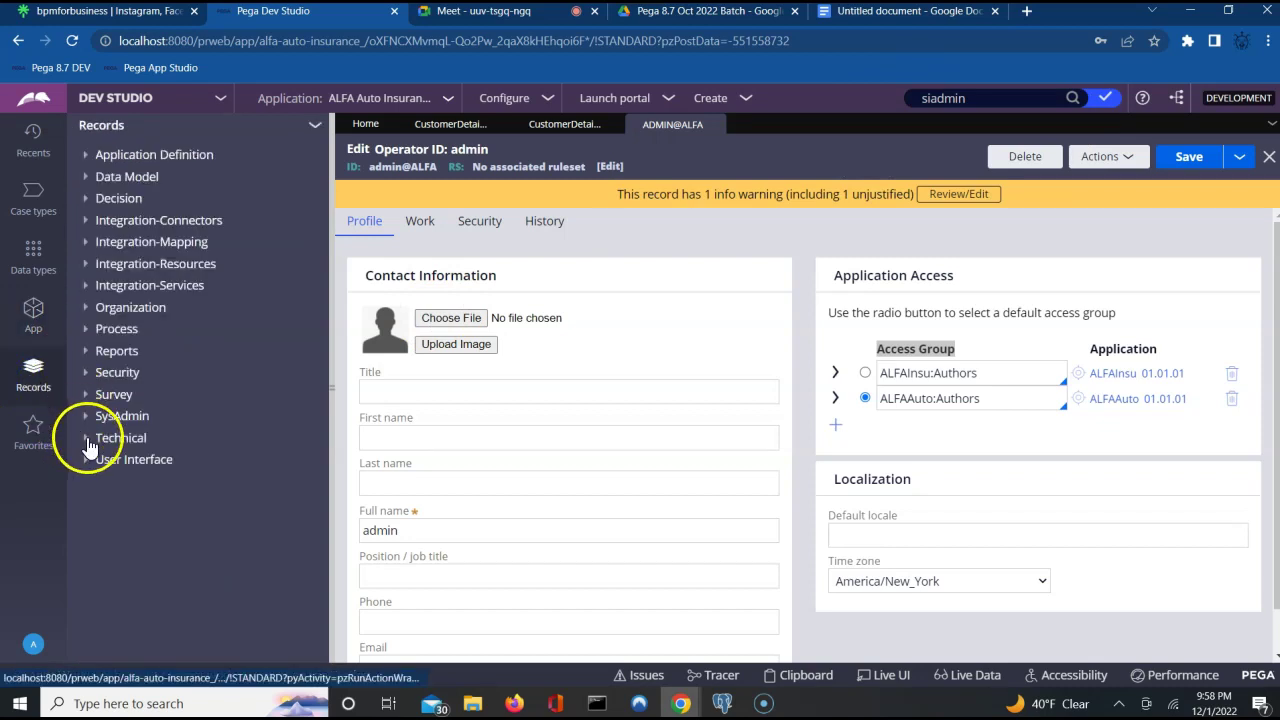
Open the developer operator record under Records > Organization > Operator ID.
left_click(90, 316)
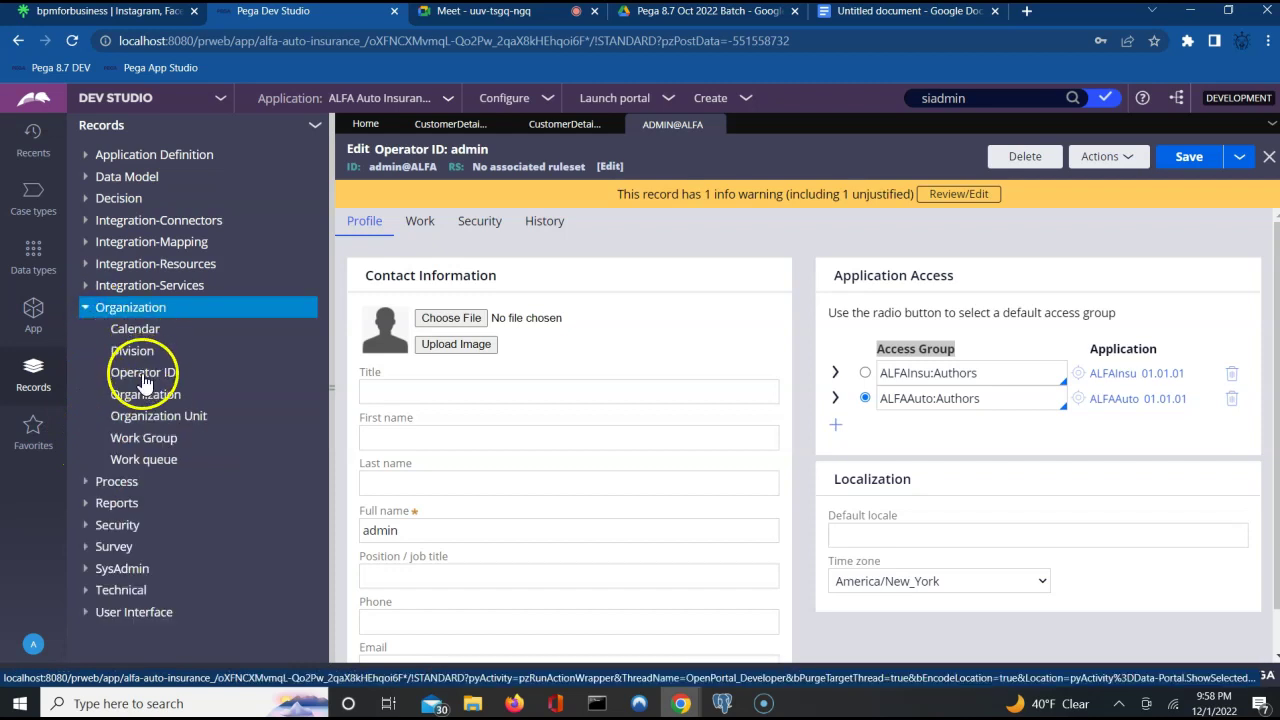
left_click(141, 376)
left_click(554, 392)
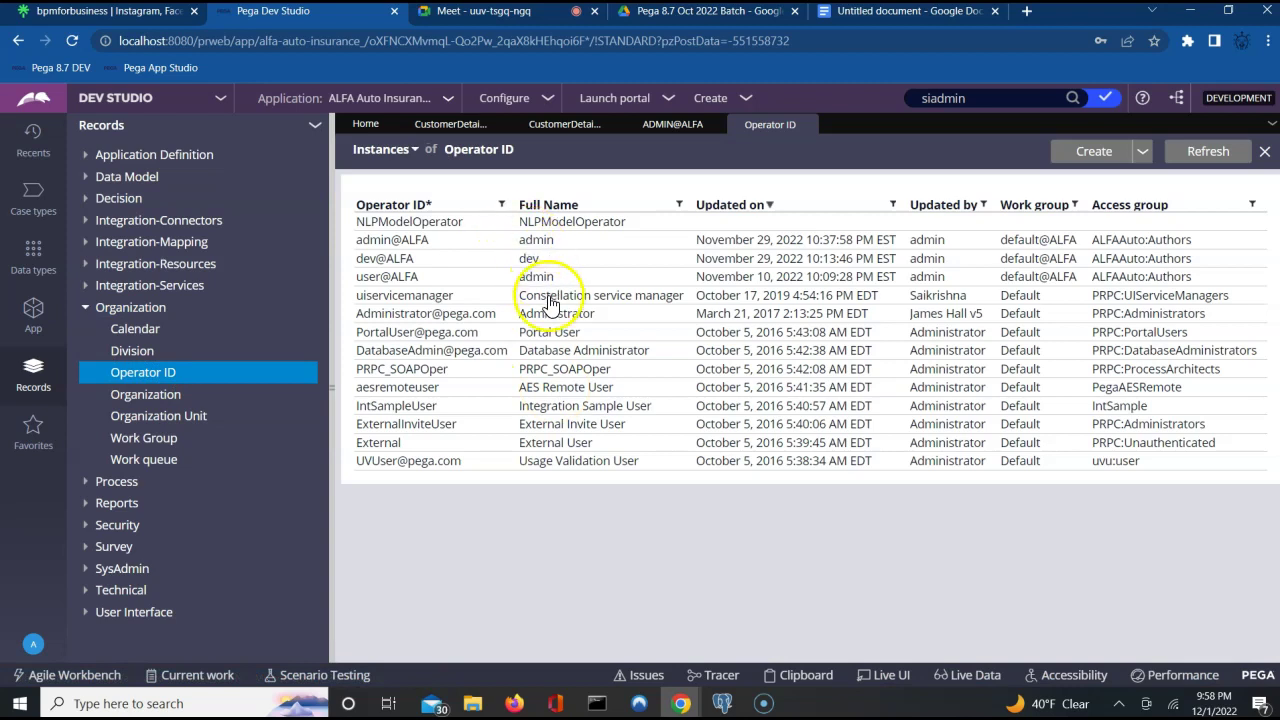
left_click(387, 258)
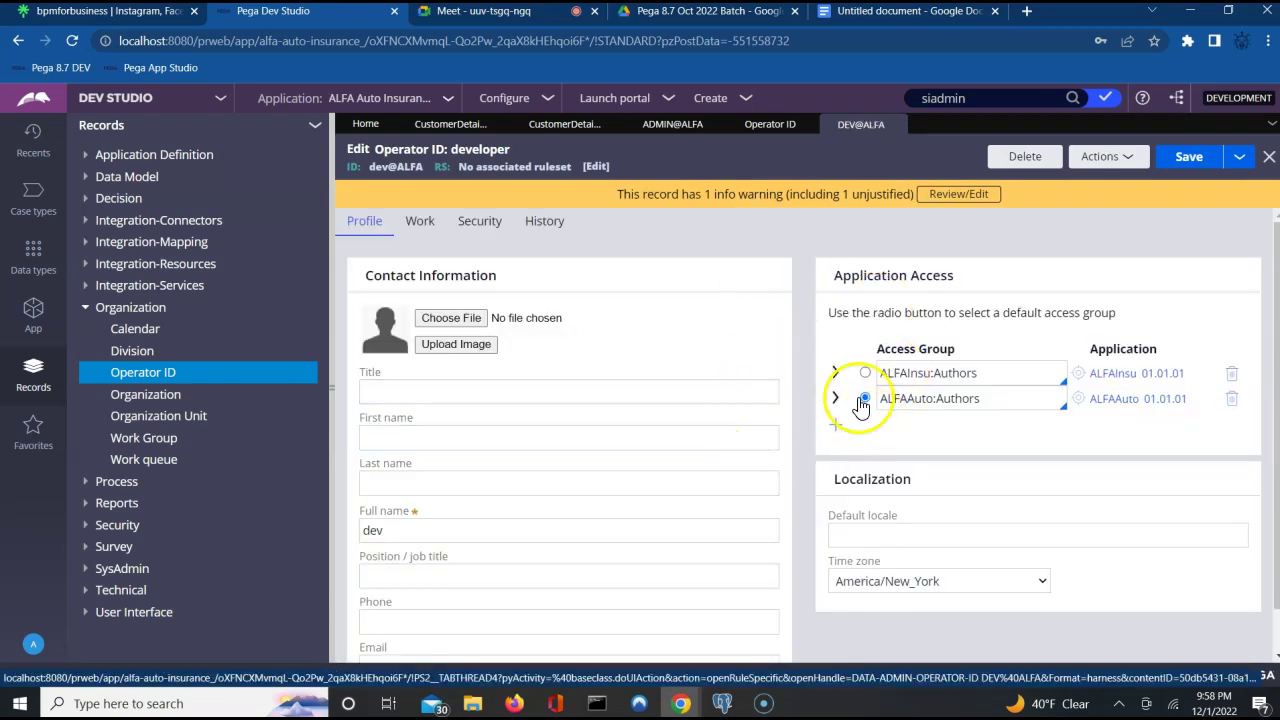
Select the ALFAAuto:Authors access group value and open its record.
triple_click(887, 350)
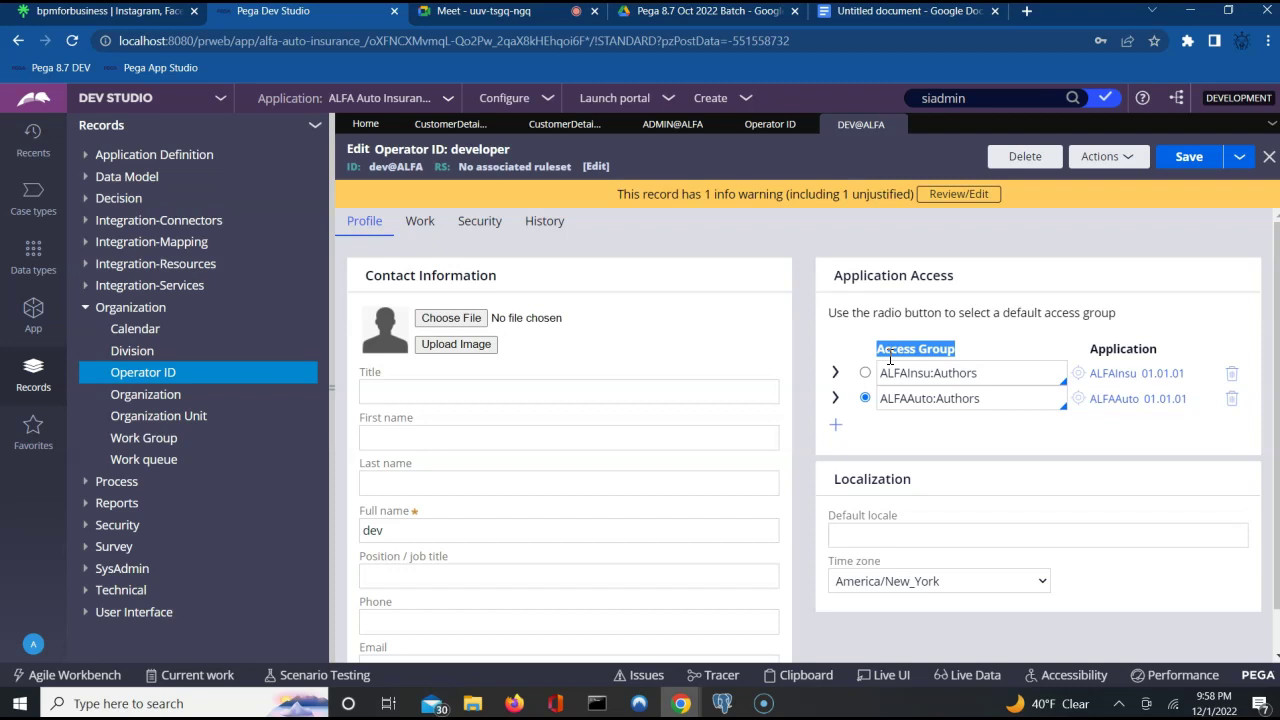
left_click(889, 398)
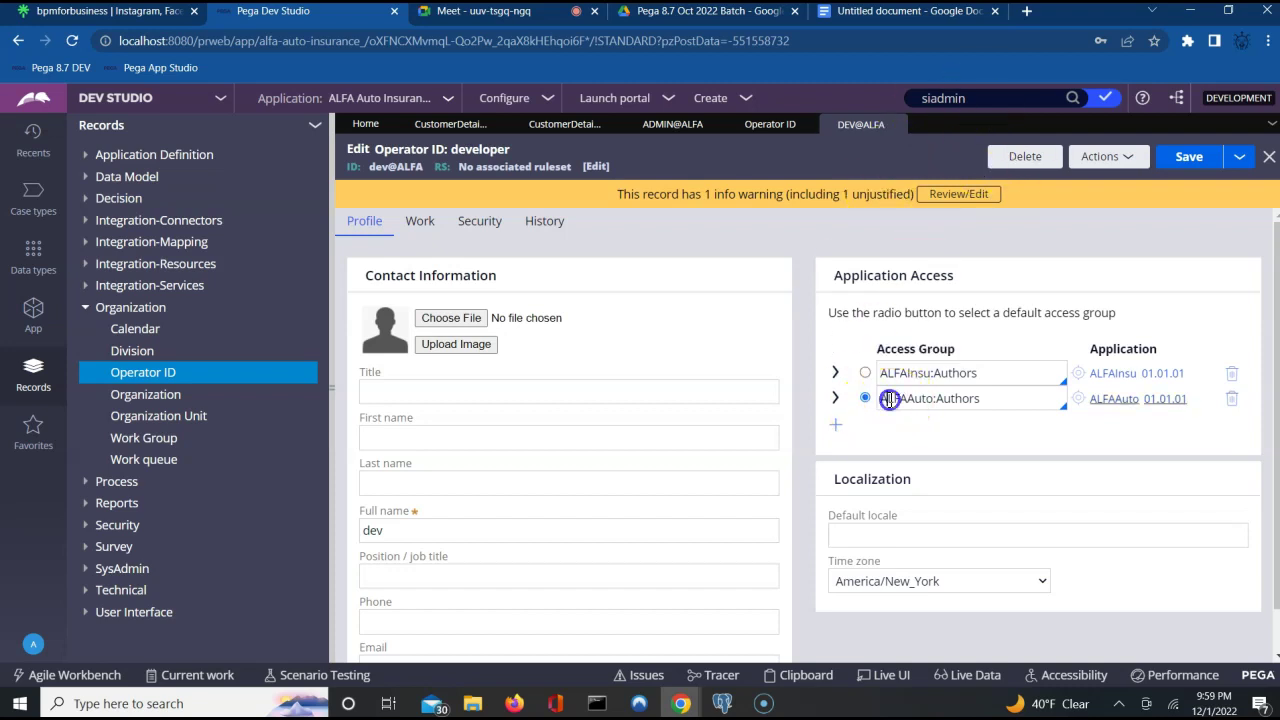
double_click(889, 398)
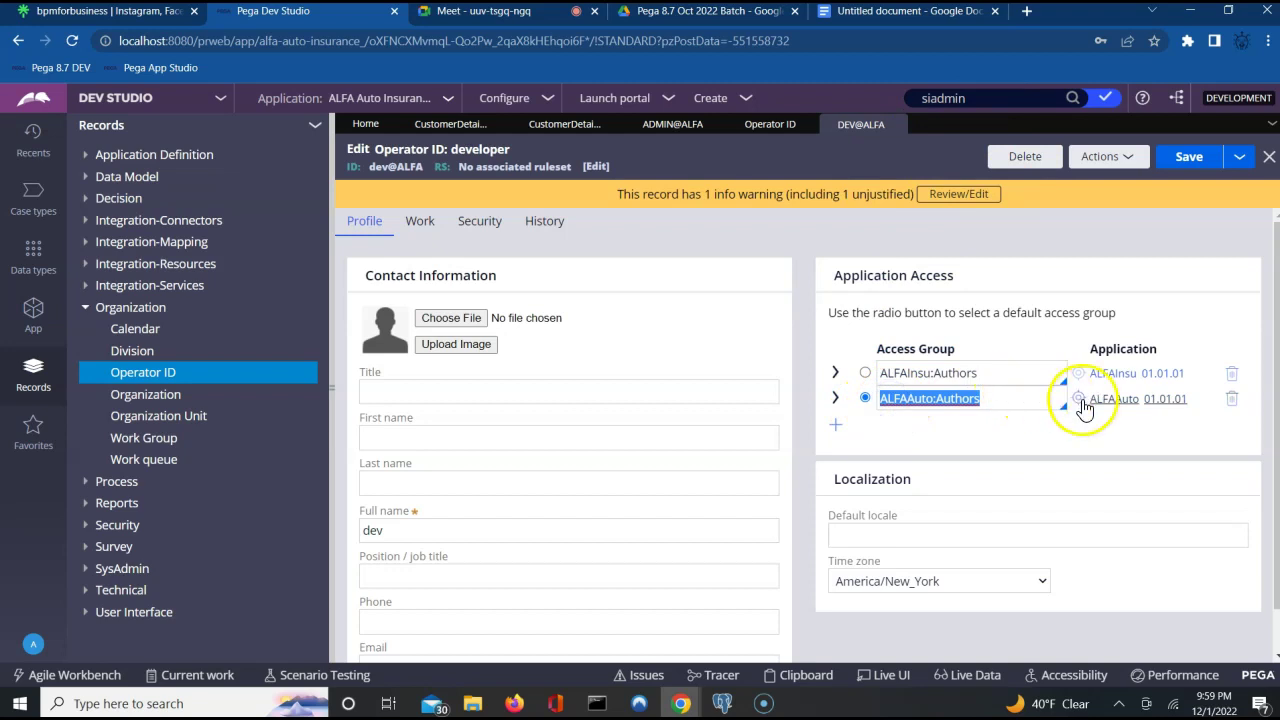
left_click(1080, 400)
left_click(770, 306)
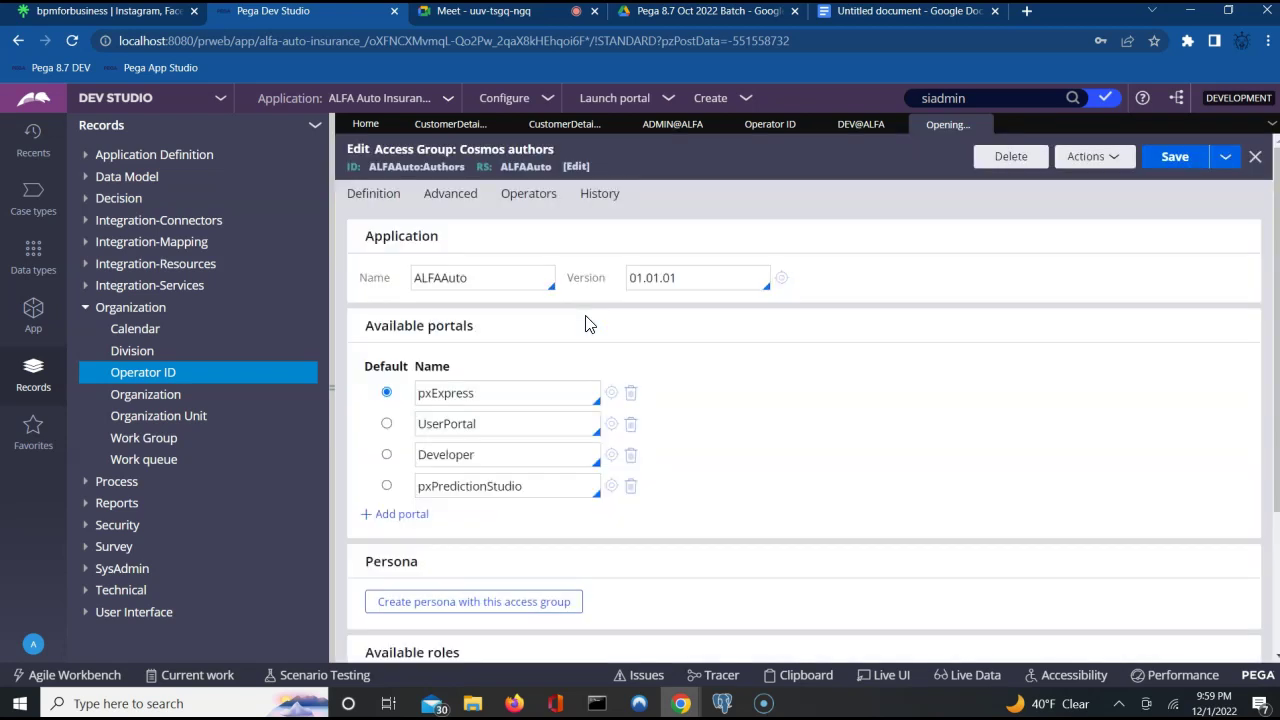
Highlight the ALFAAuto application name in the Authors access group, then return to the Google Docs notes.
double_click(489, 281)
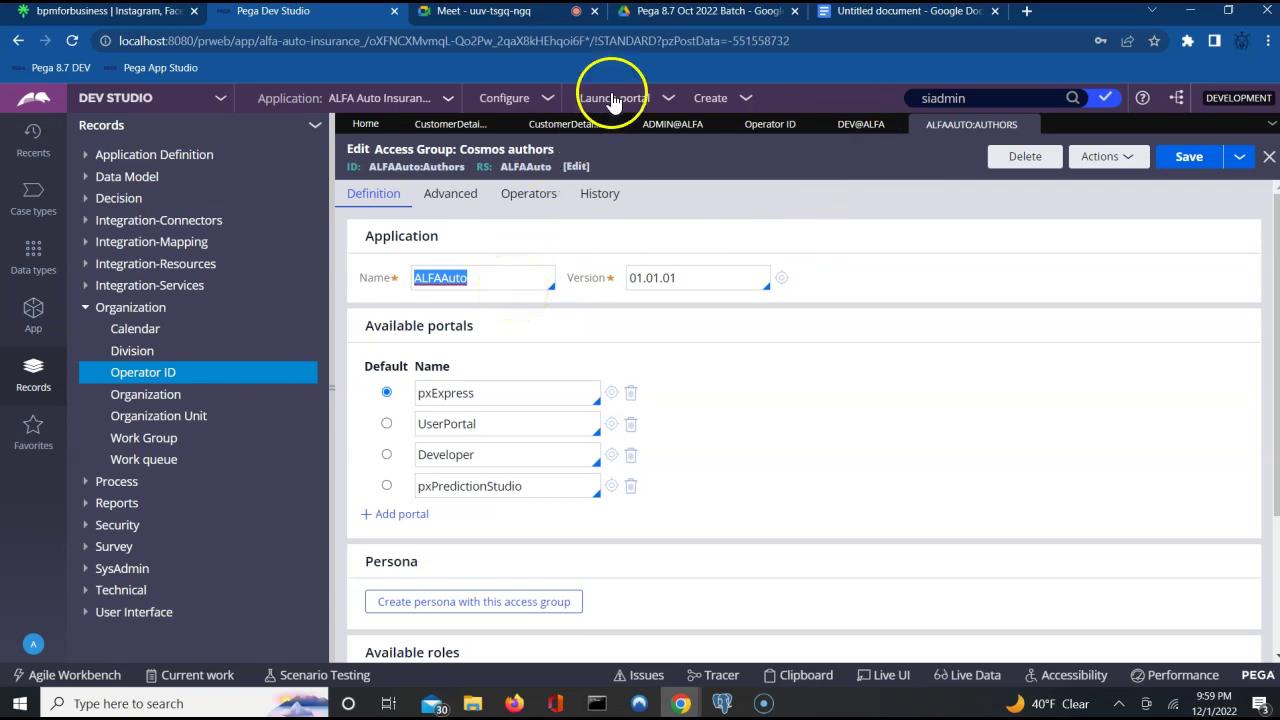
left_click(877, 18)
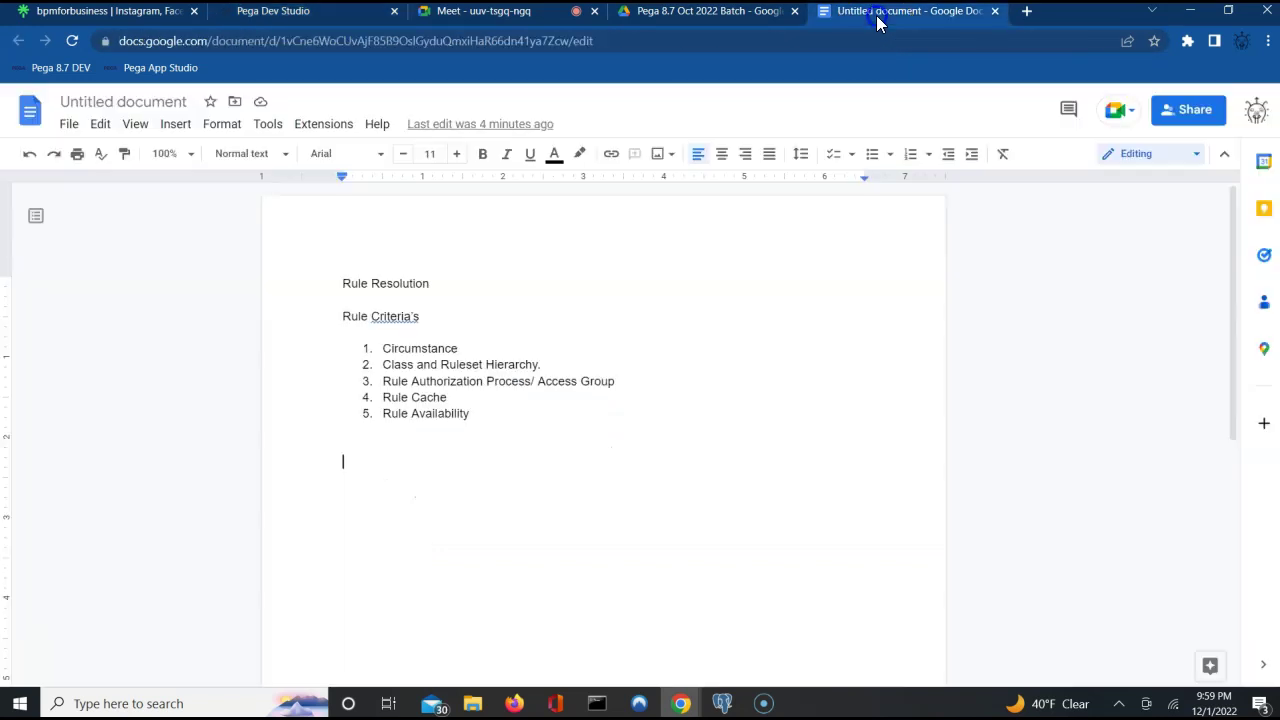
Highlight the Rule Authorization Process/Access Group, Rule Cache and Circumstance entries in the rule criteria notes.
triple_click(545, 381)
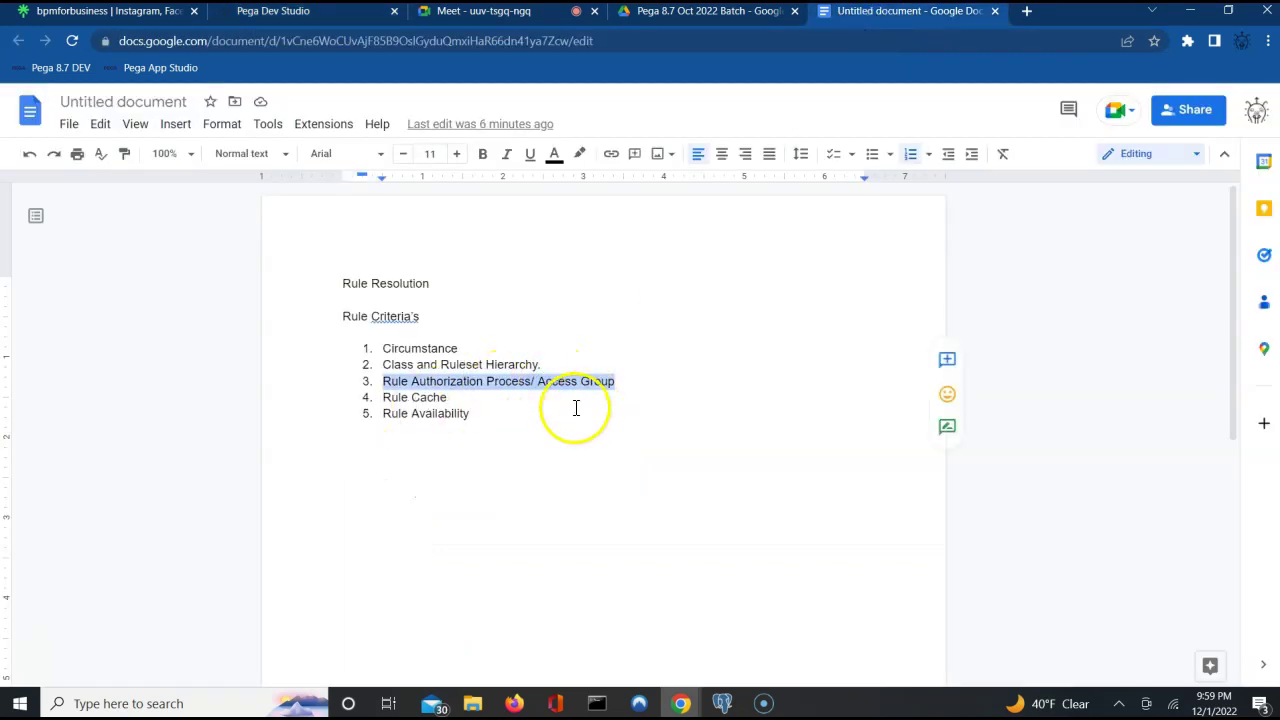
triple_click(437, 397)
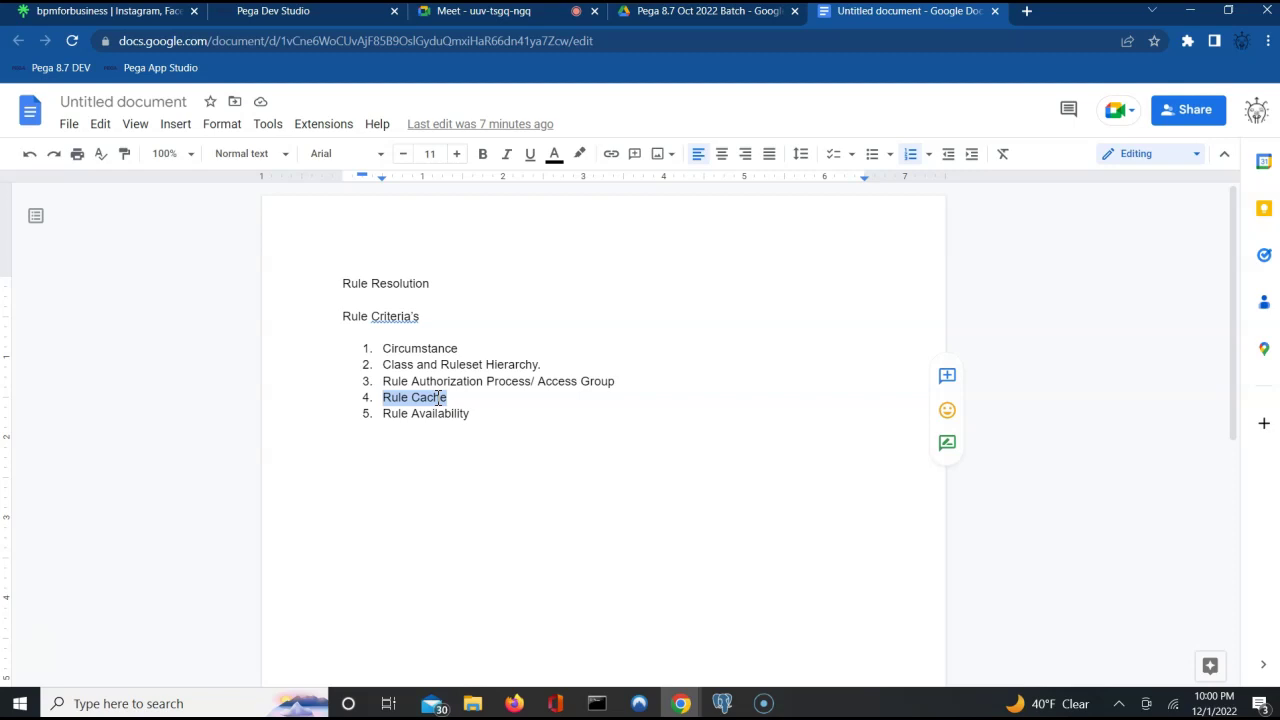
triple_click(408, 402)
double_click(410, 347)
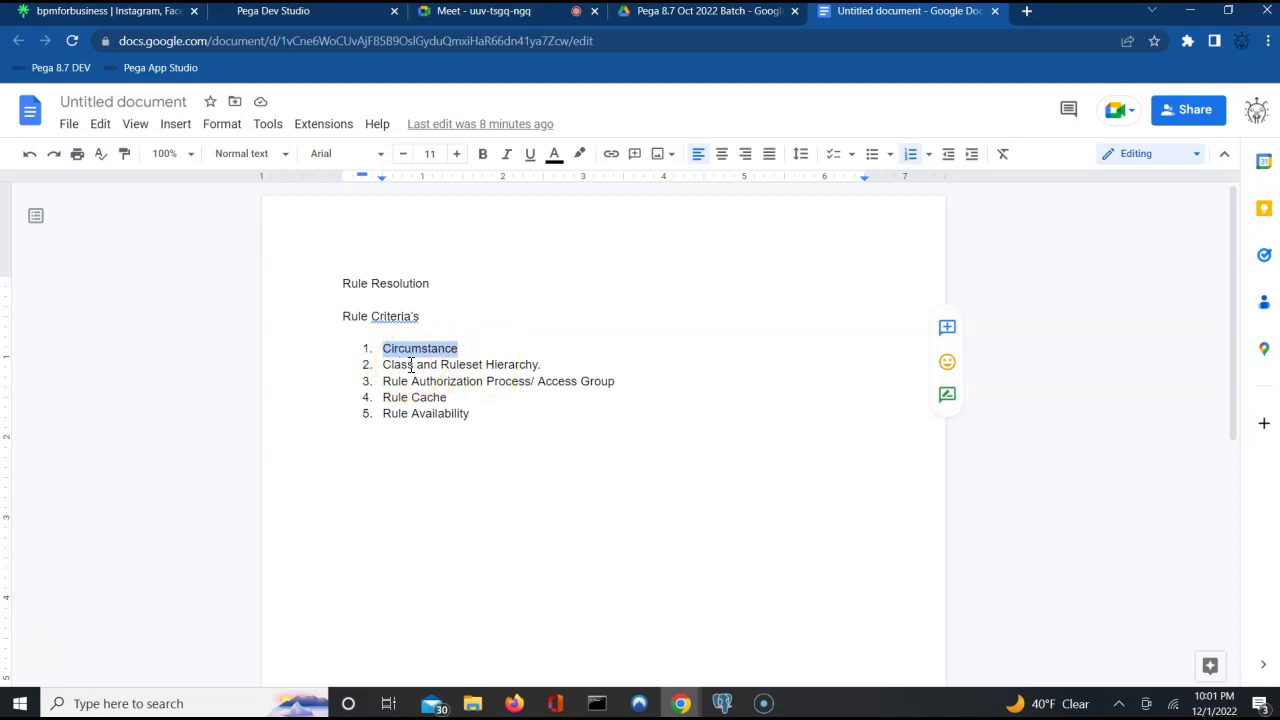
left_click(488, 386)
triple_click(488, 386)
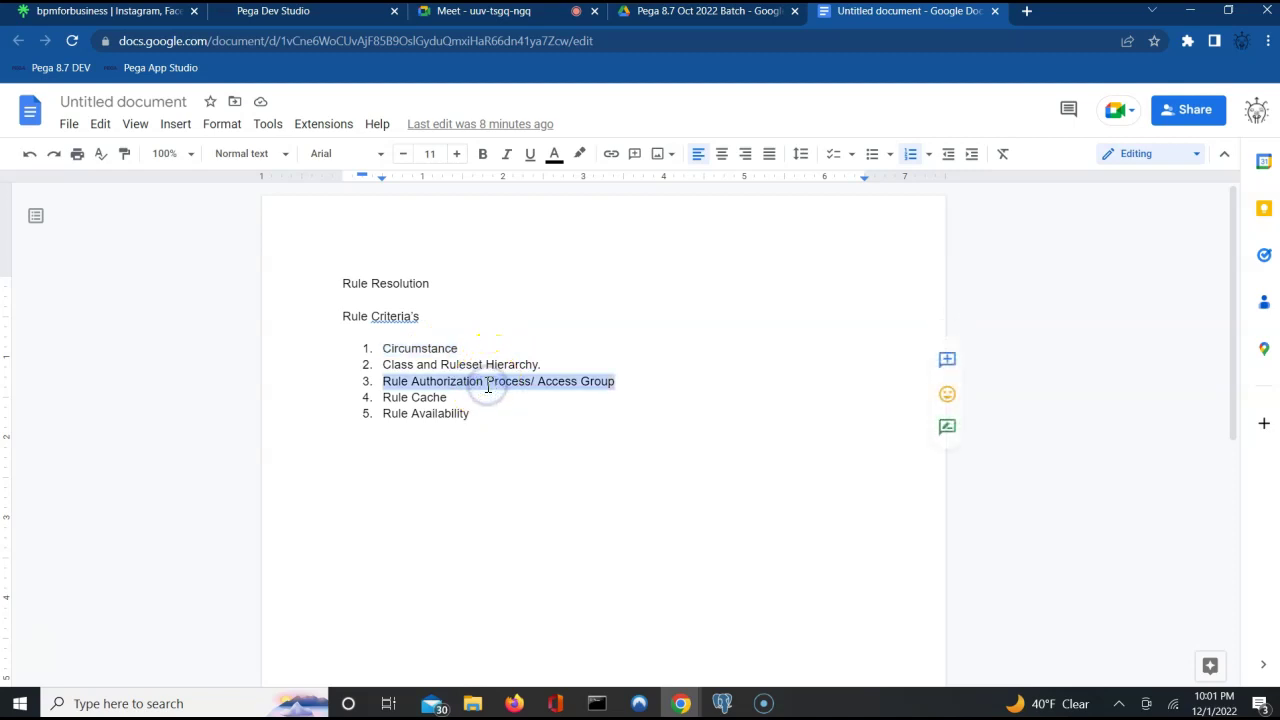
left_click(399, 397)
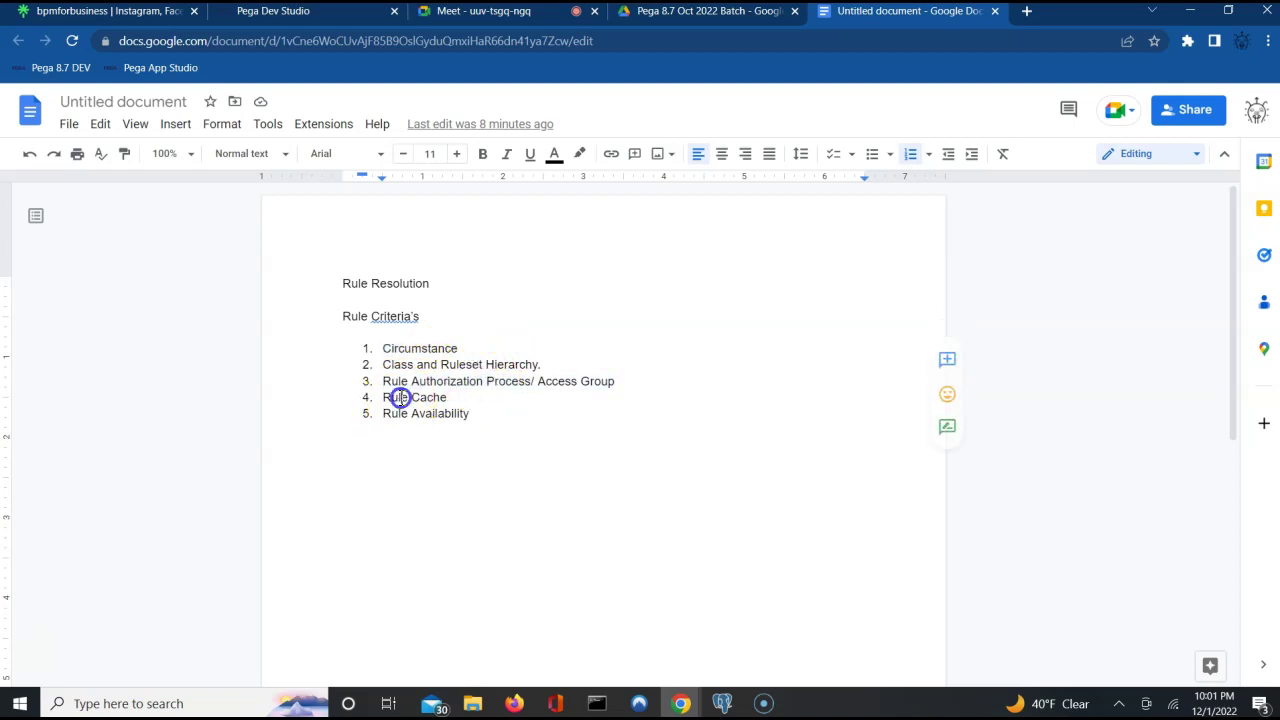
triple_click(399, 397)
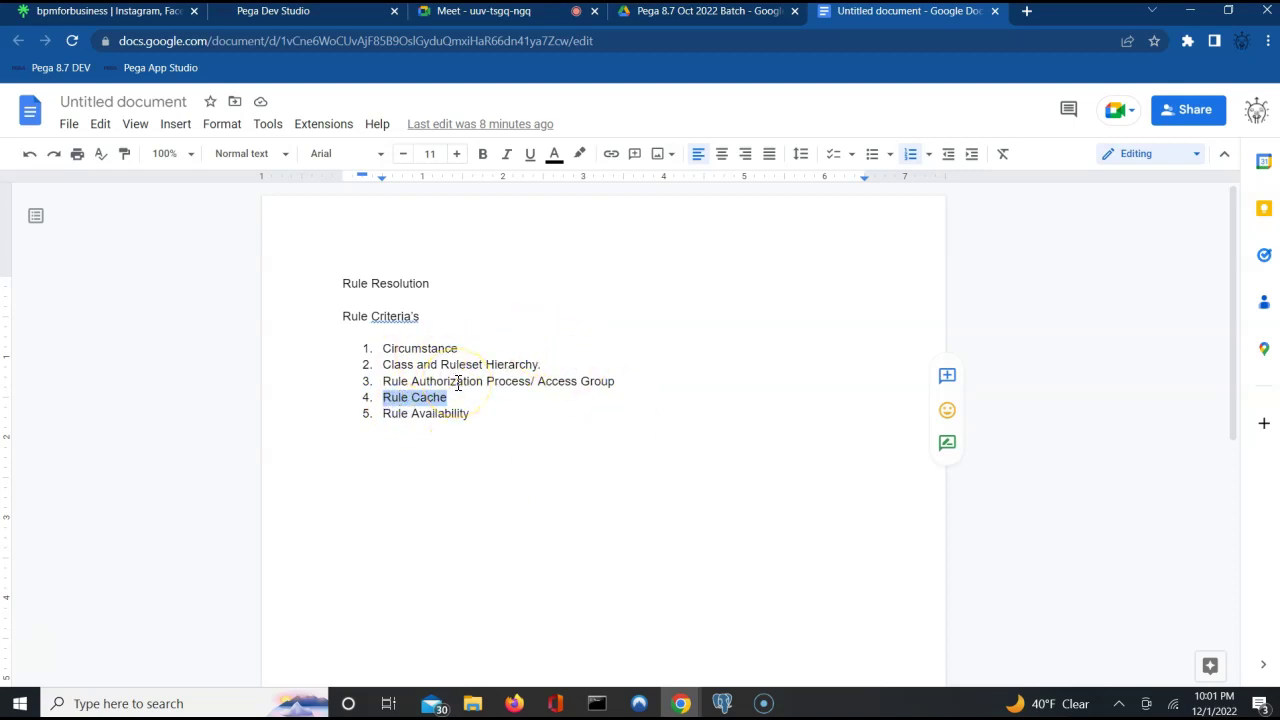
Add a new line 'Availability in Rules' below the five-item rule criteria list.
left_click(489, 400)
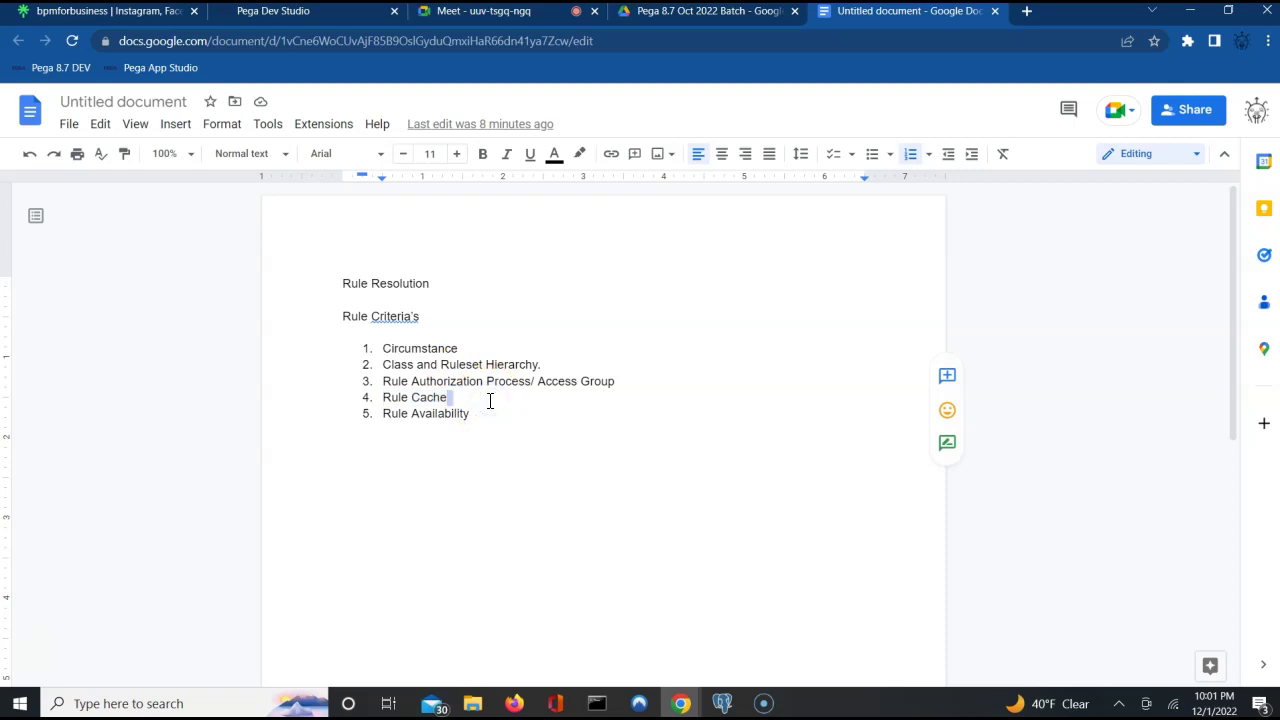
left_click(495, 452)
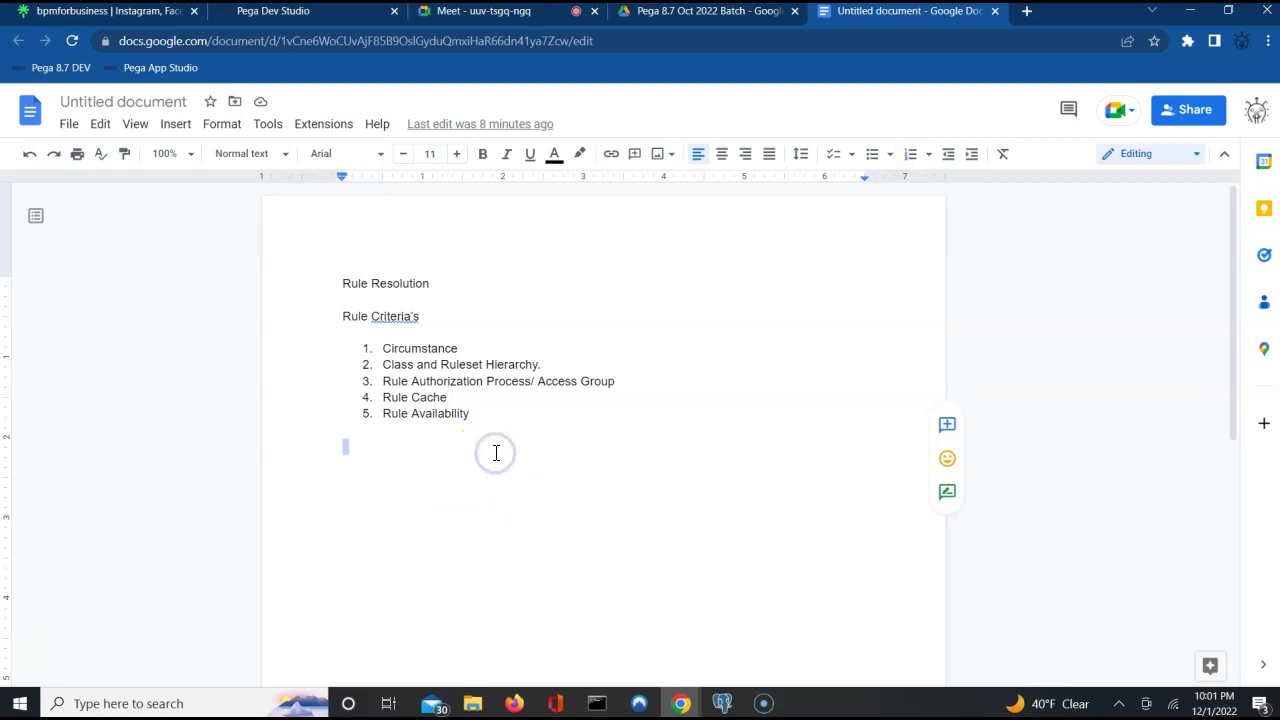
key("Return")
key("Return")
type("Avial")
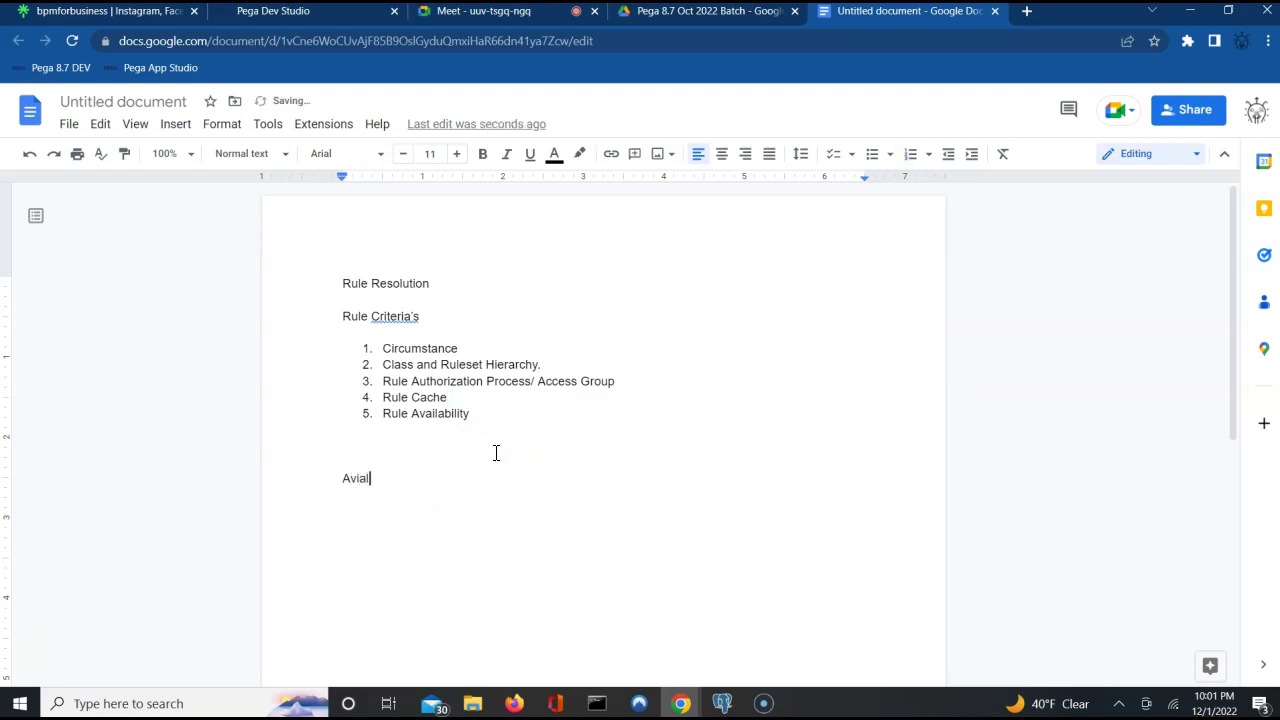
key("BackSpace")
key("BackSpace")
key("BackSpace")
type("ailability in Rules")
key("Return")
key("Return")
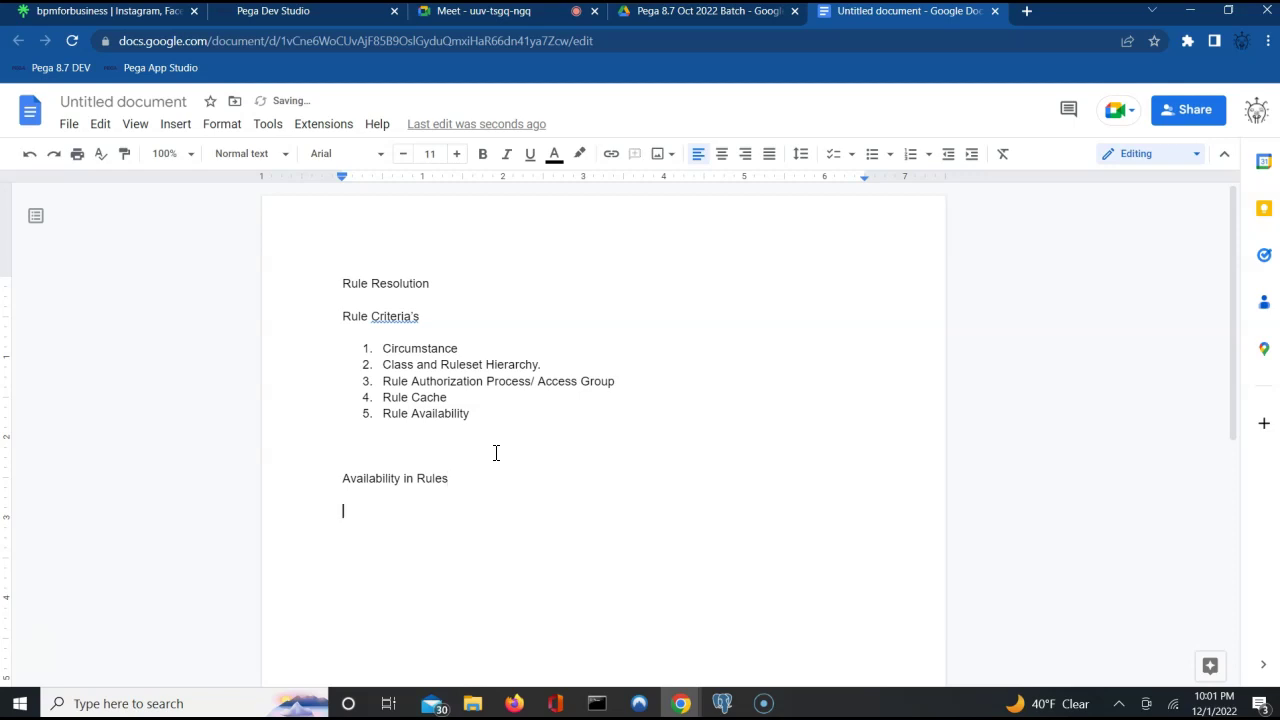
left_click(285, 25)
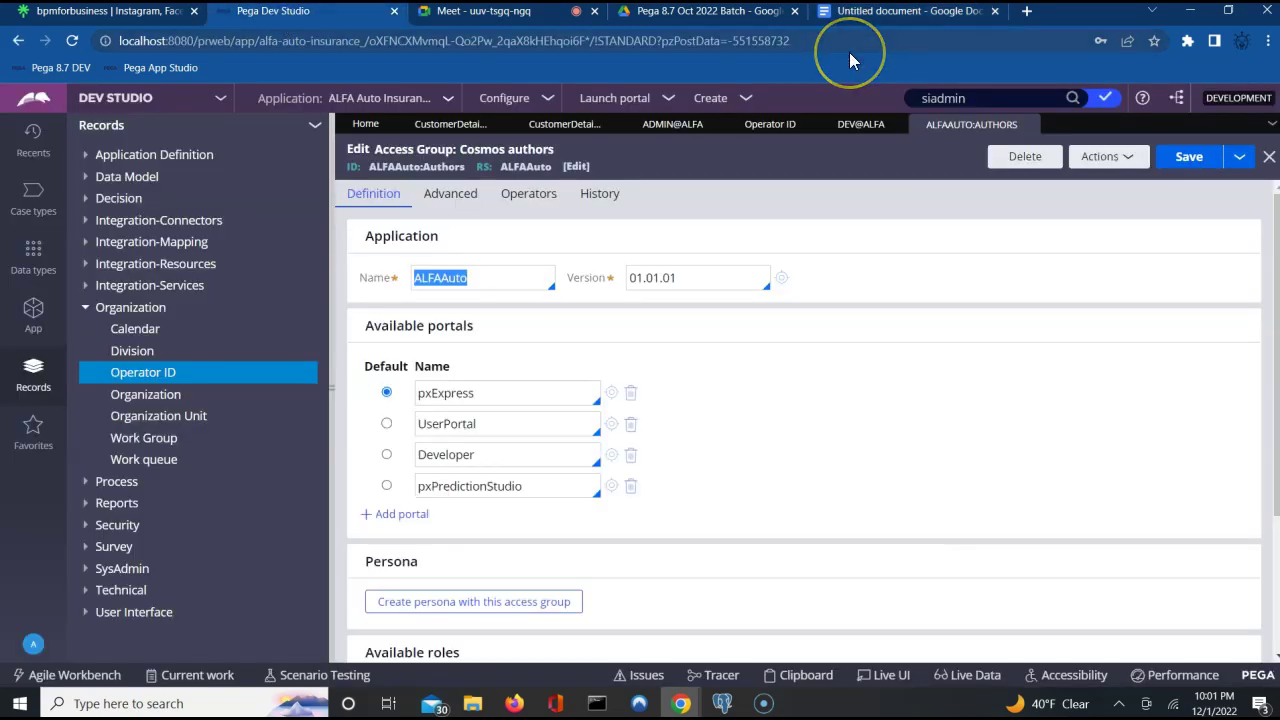
Show CustomerDetailsSection's availability choices: Available, Not Available, Blocked, Final and Withdrawn.
left_click(574, 127)
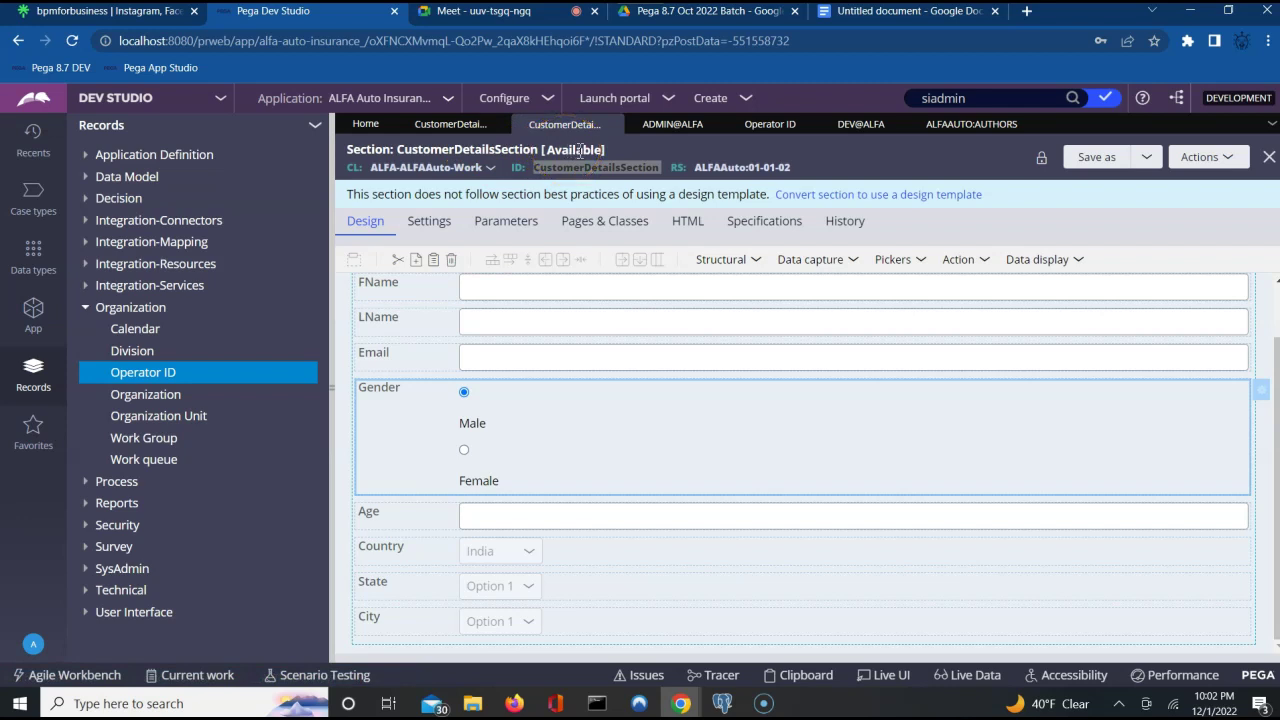
left_click(466, 126)
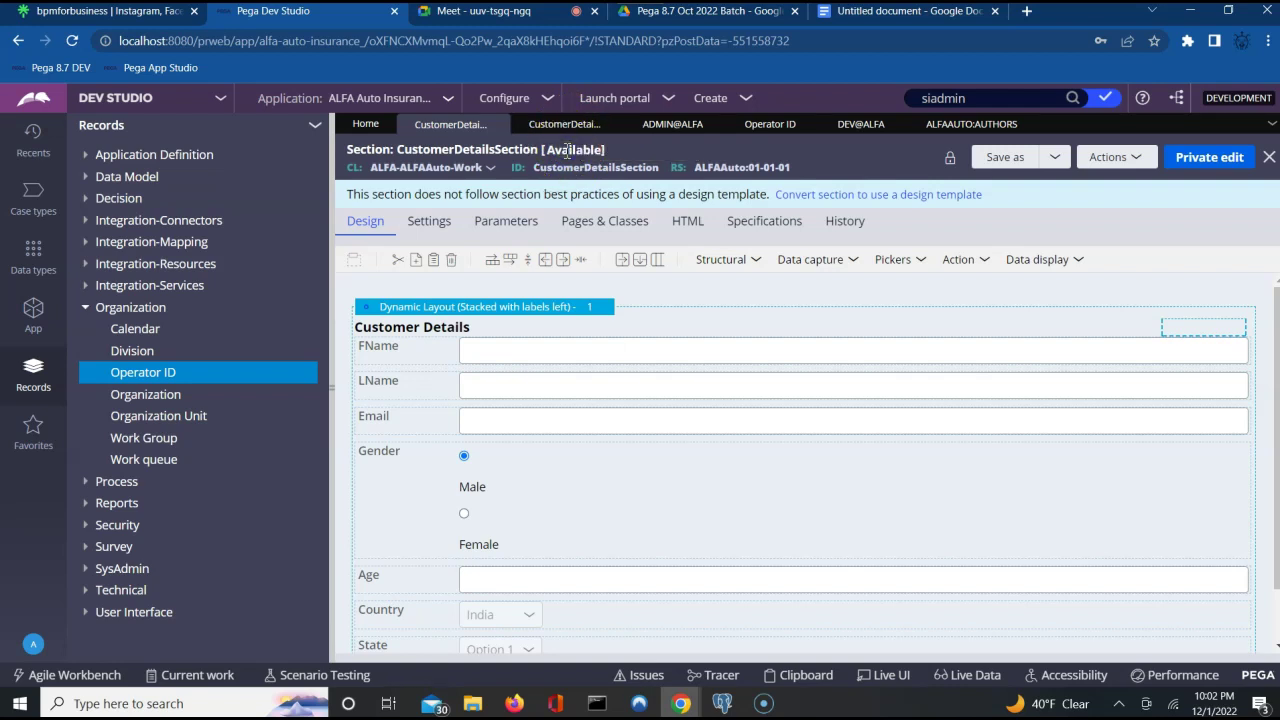
left_click(567, 150)
left_click(662, 173)
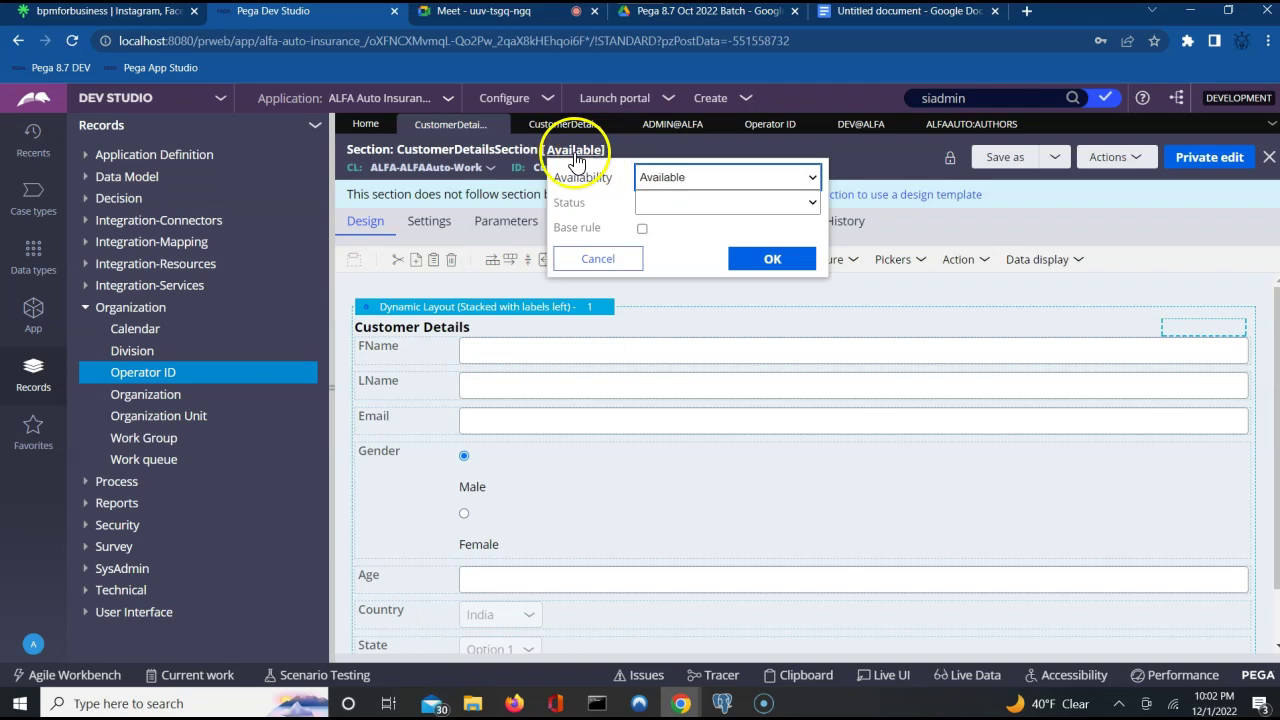
left_click(815, 178)
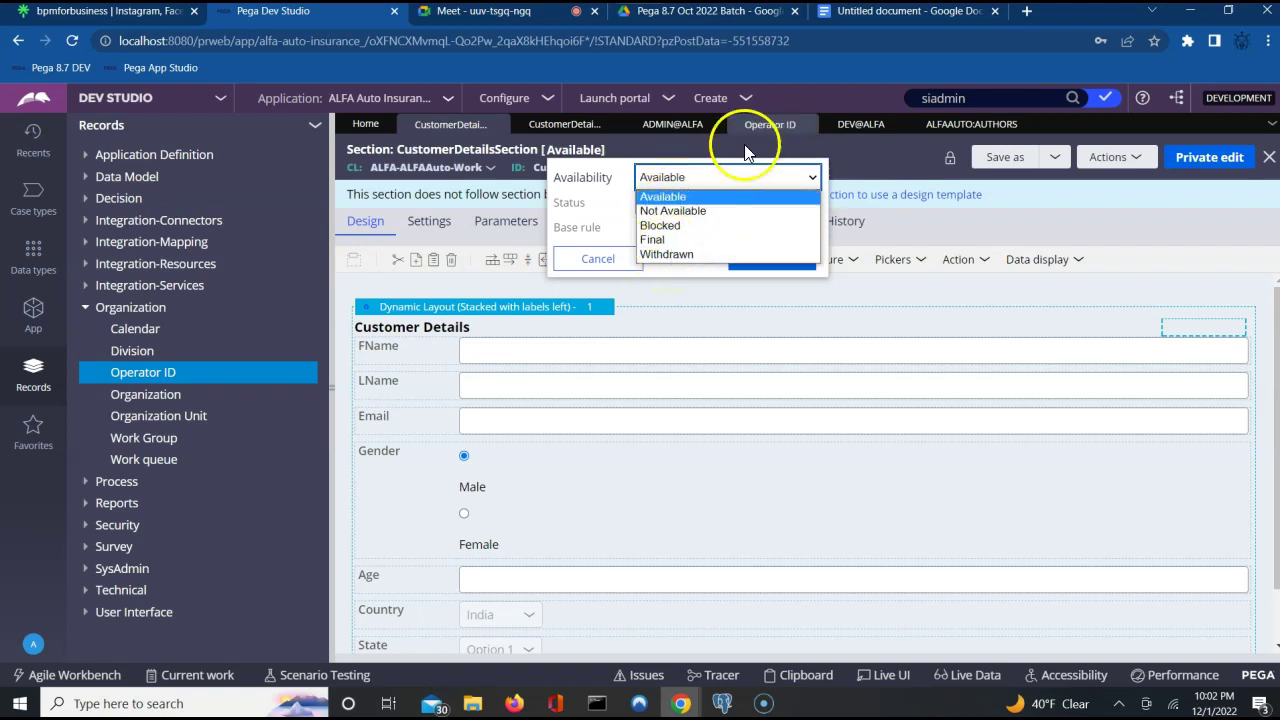
mouse_move(882, 15)
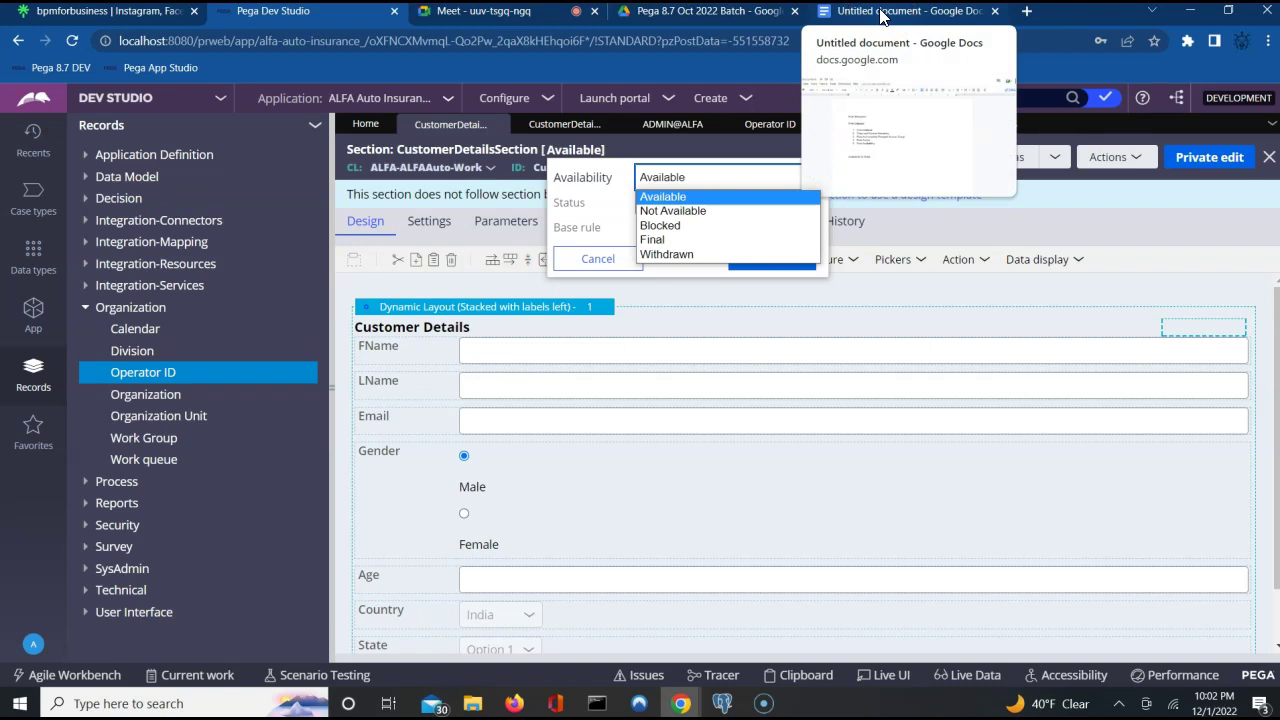
left_click(882, 15)
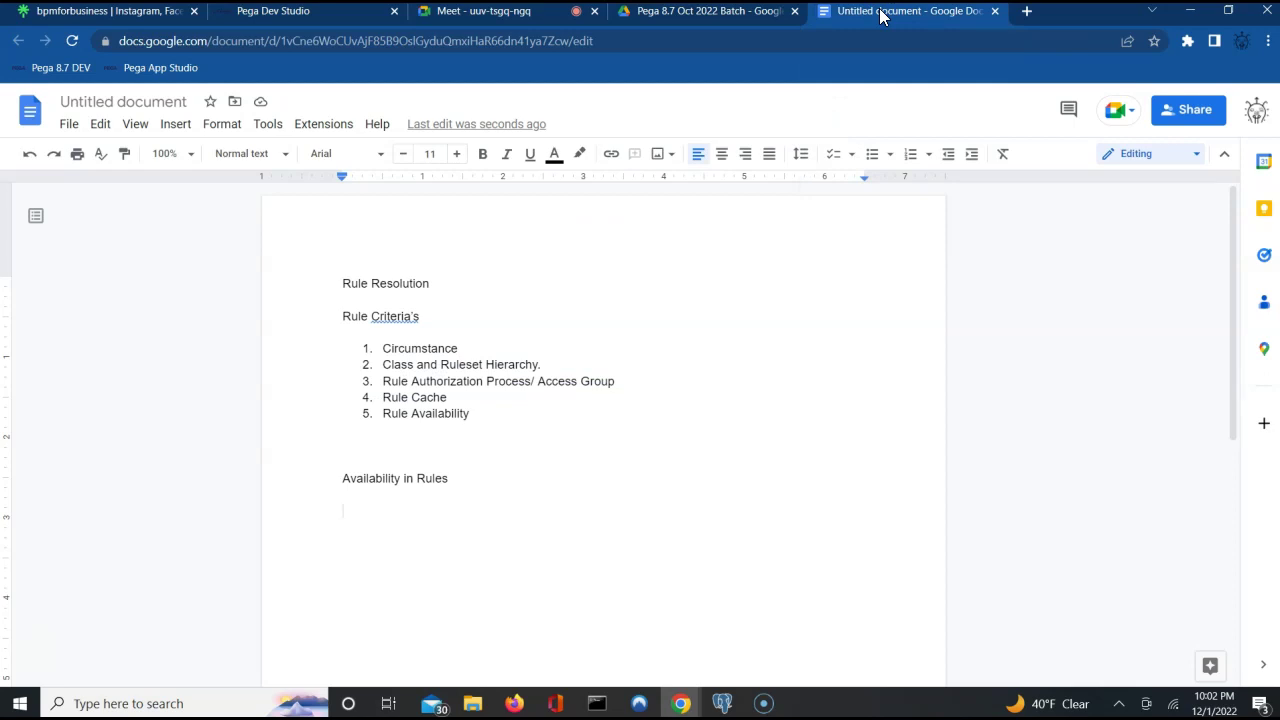
Write '5 types' followed by numbered items '1. Available' and 'Not Available'.
type("5 typs")
key("BackSpace")
type("es")
key("Return")
type("1. ")
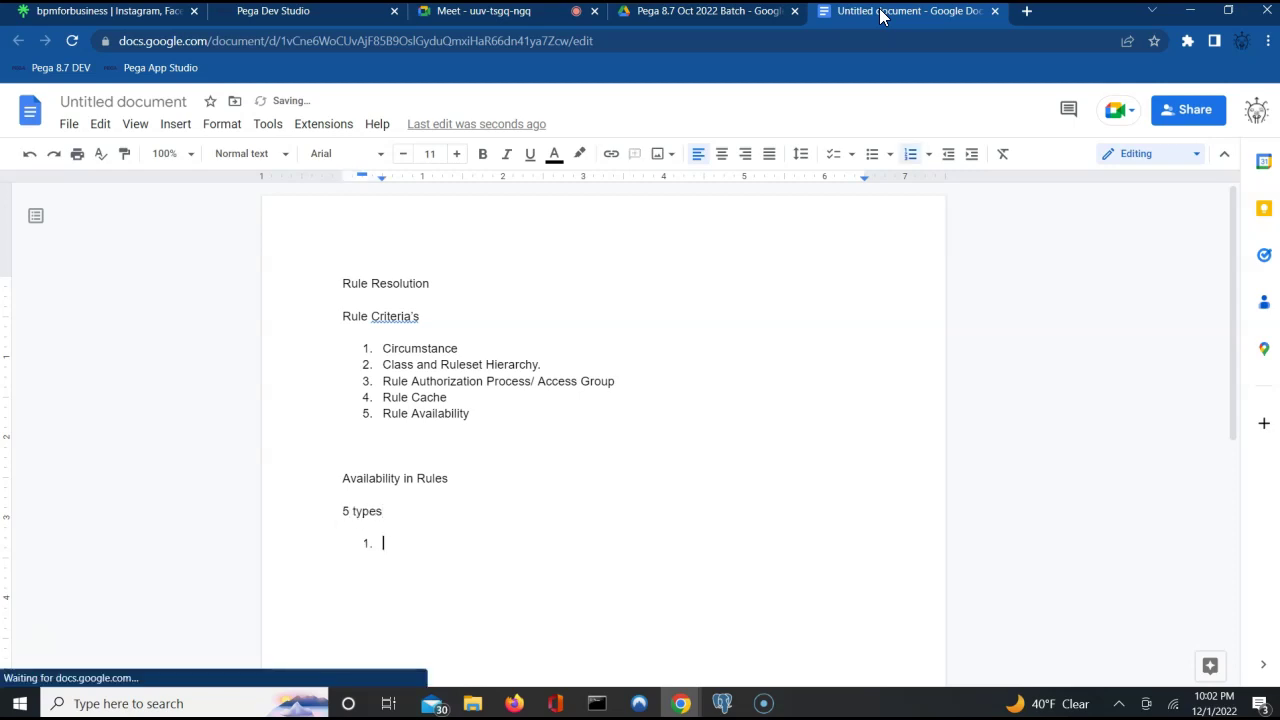
type("Avail")
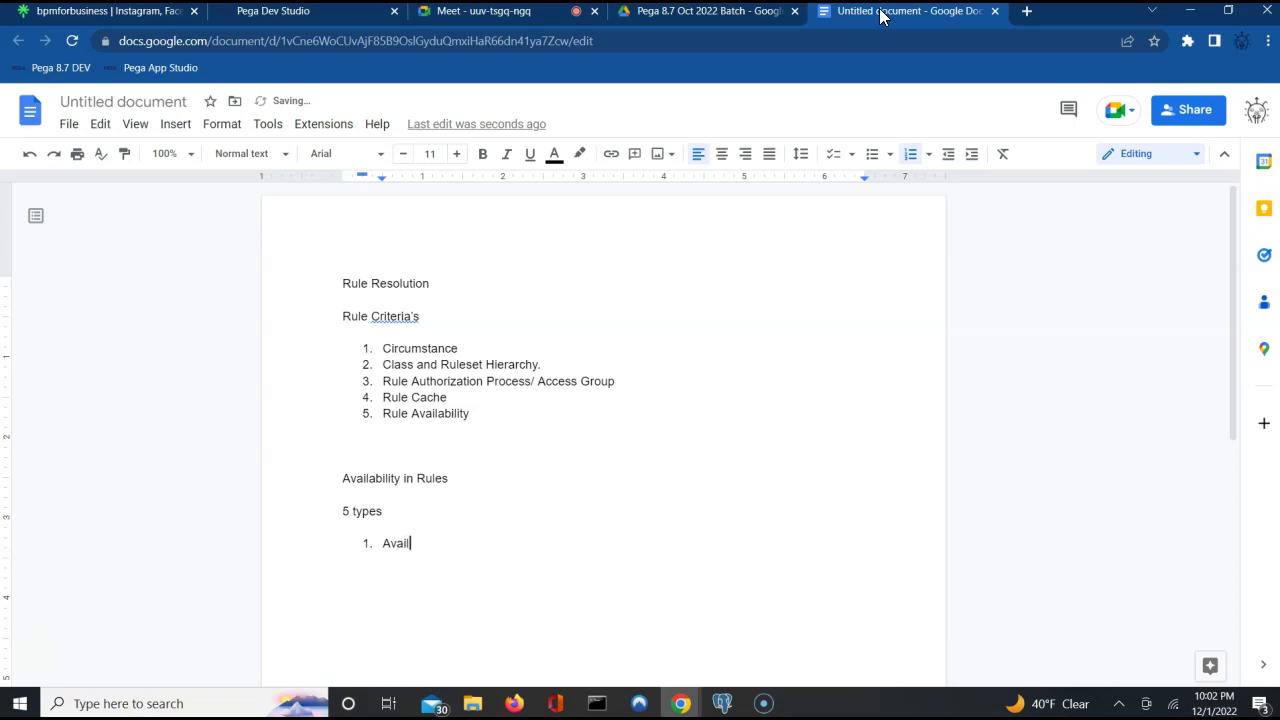
type("able")
key("Return")
type("Not Available")
Finish the list with Withdrawn, Final and Blocked, then begin a dash after Available.
key("Return")
type("Withdraws")
key("BackSpace")
type("n")
key("Return")
type("Final")
key("Return")
type("Blocked")
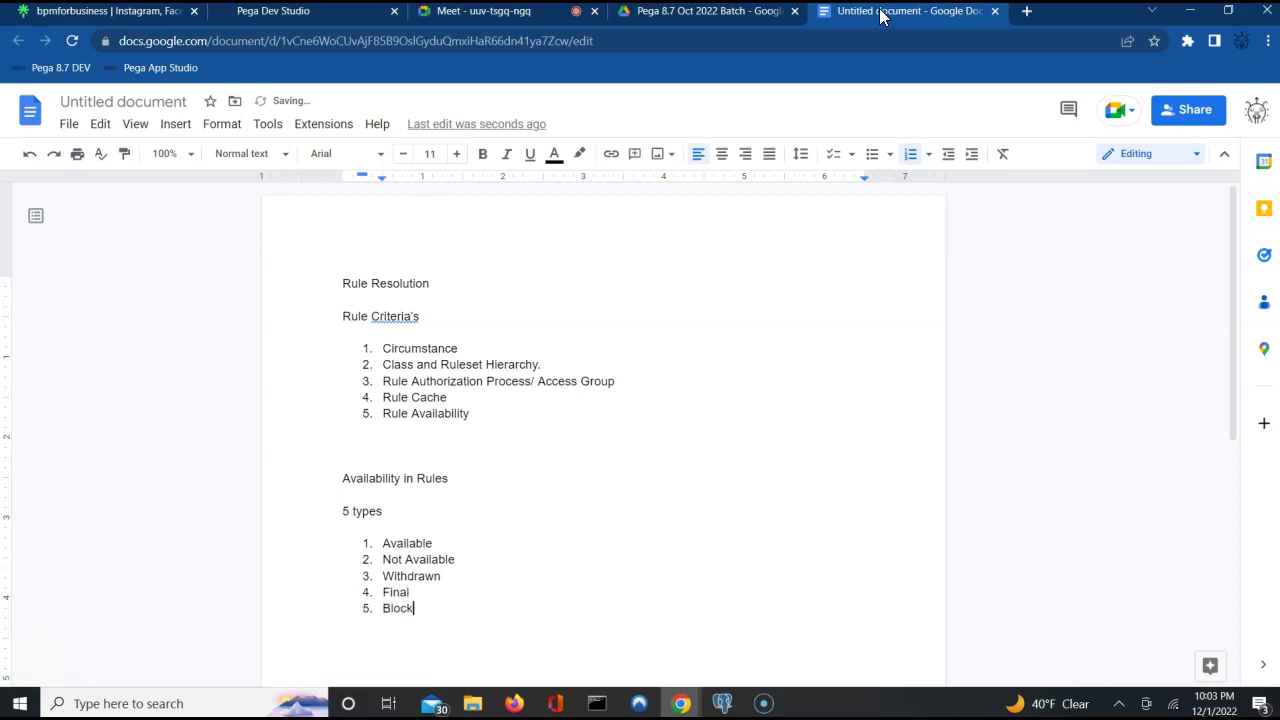
key("Return")
key("Return")
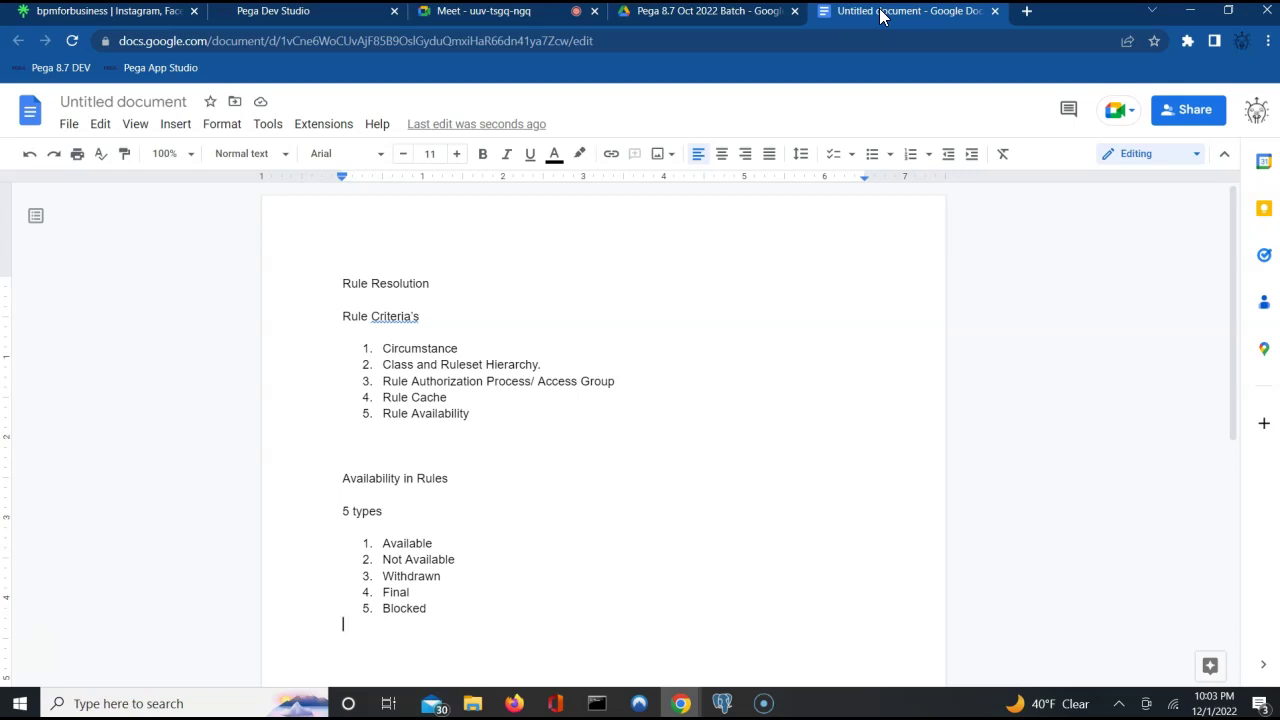
left_click(460, 540)
type("-")
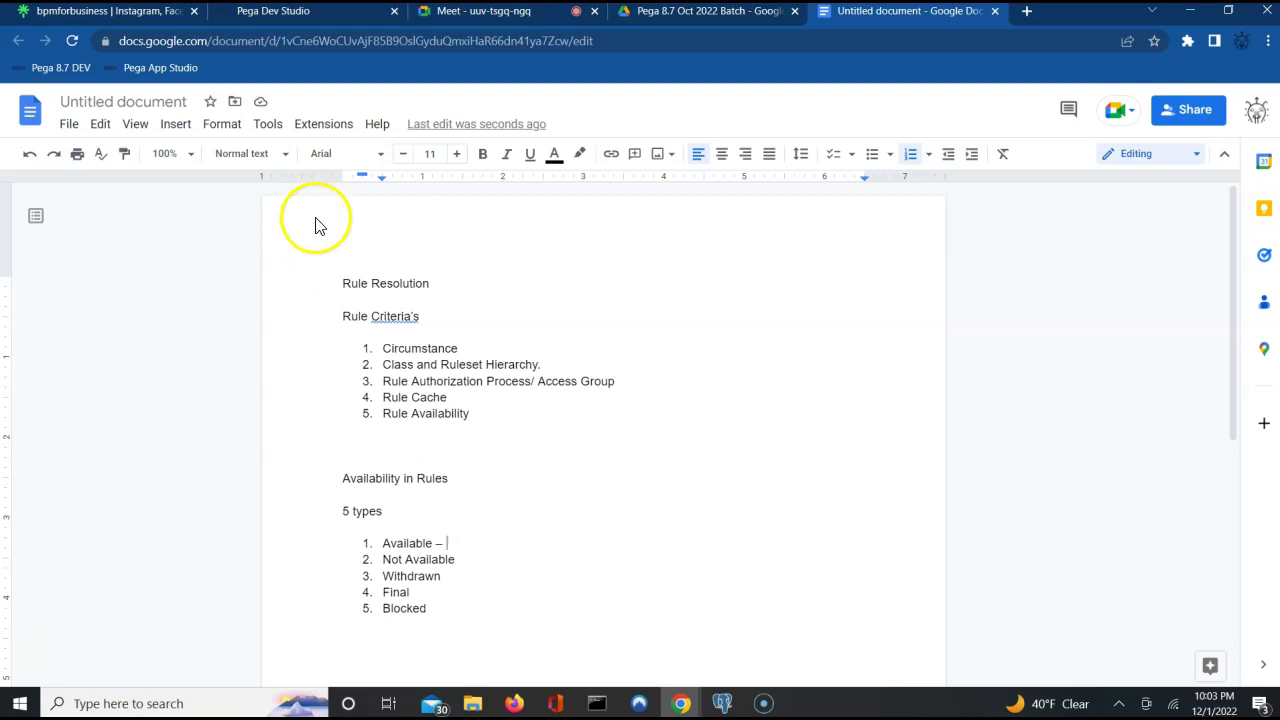
Cancel the availability dialog unchanged, open CustomerDetailsSection in 01-01-02, and clear the header search.
left_click(314, 14)
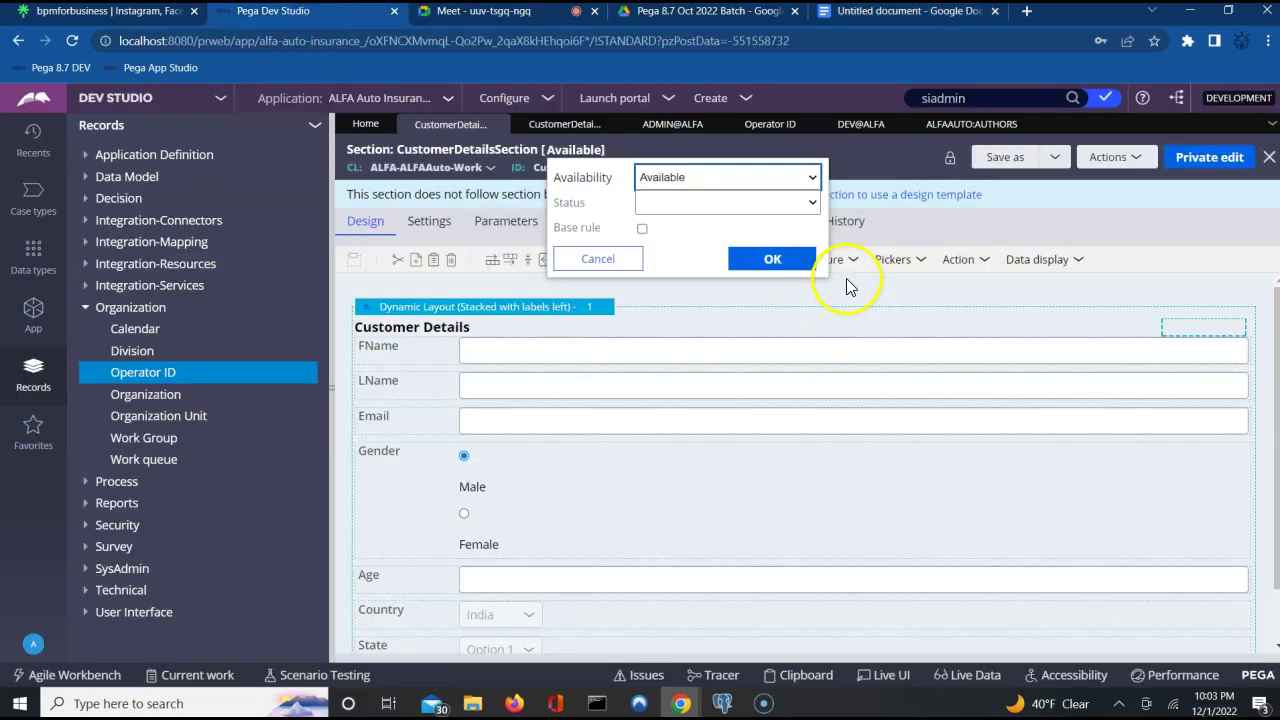
left_click(589, 262)
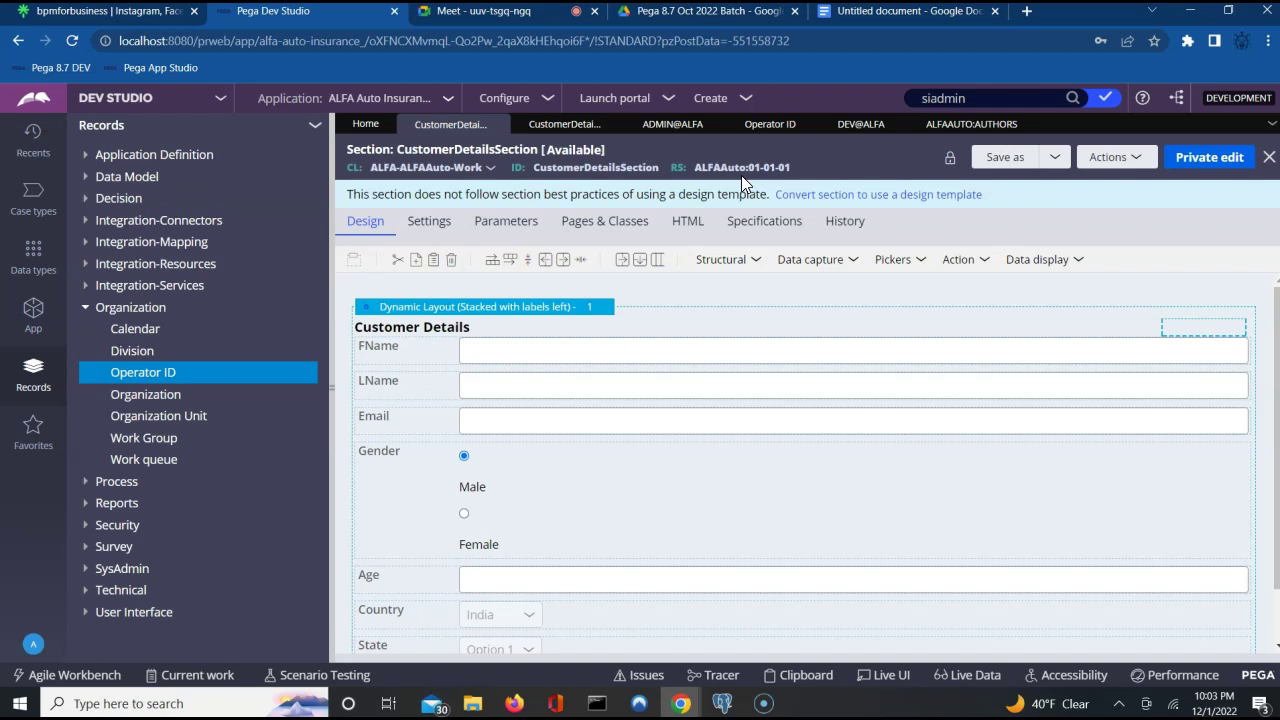
left_click(570, 127)
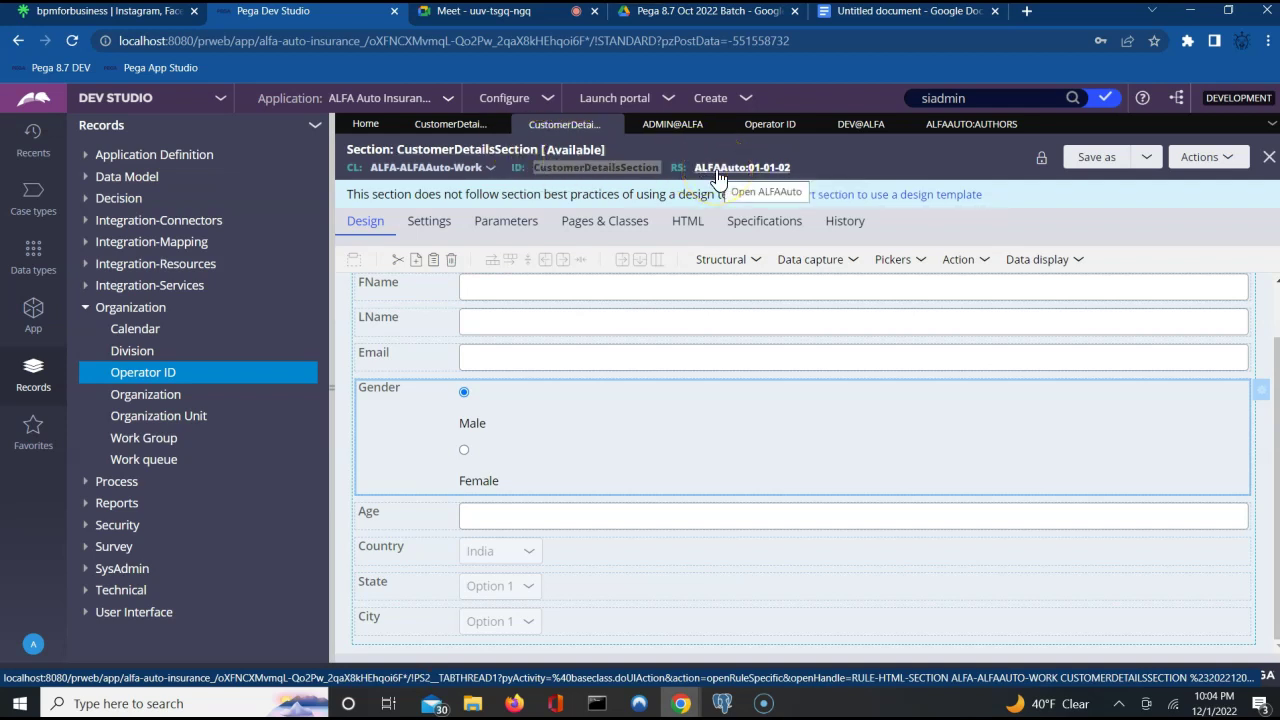
double_click(957, 98)
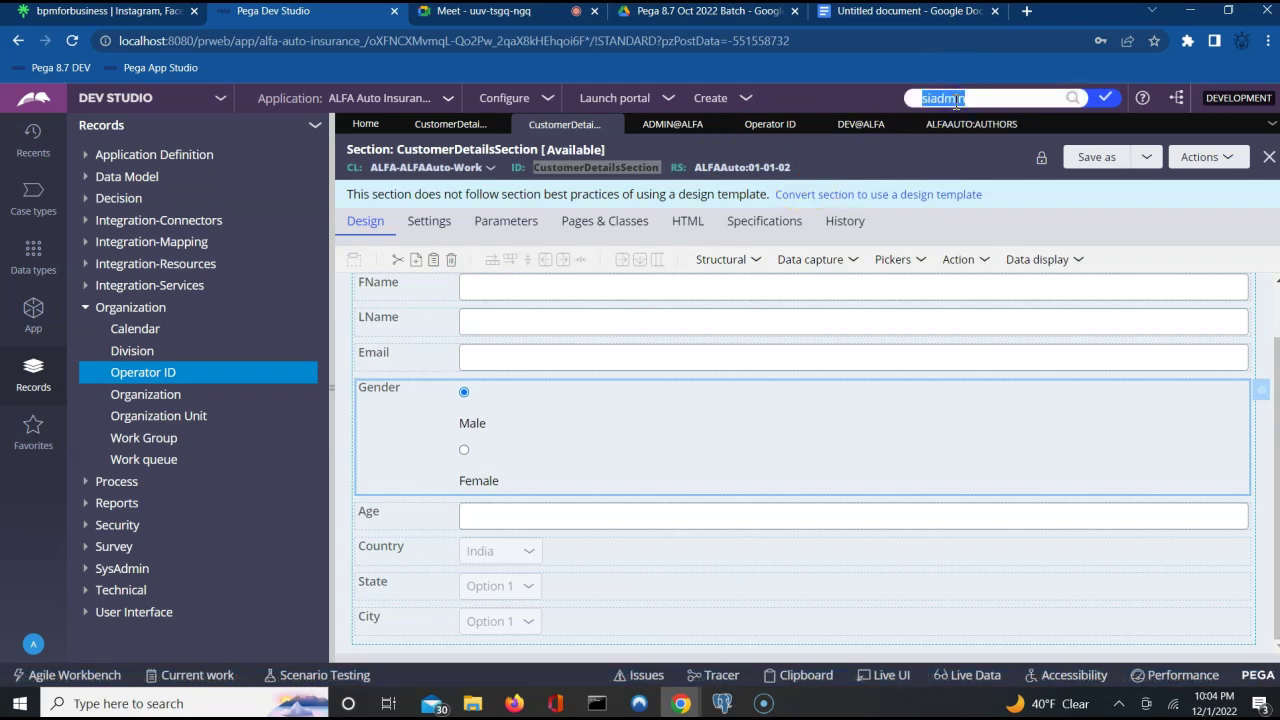
type("@basic")
key("BackSpace")
key("BackSpace")
key("BackSpace")
key("BackSpace")
key("BackSpace")
key("BackSpace")
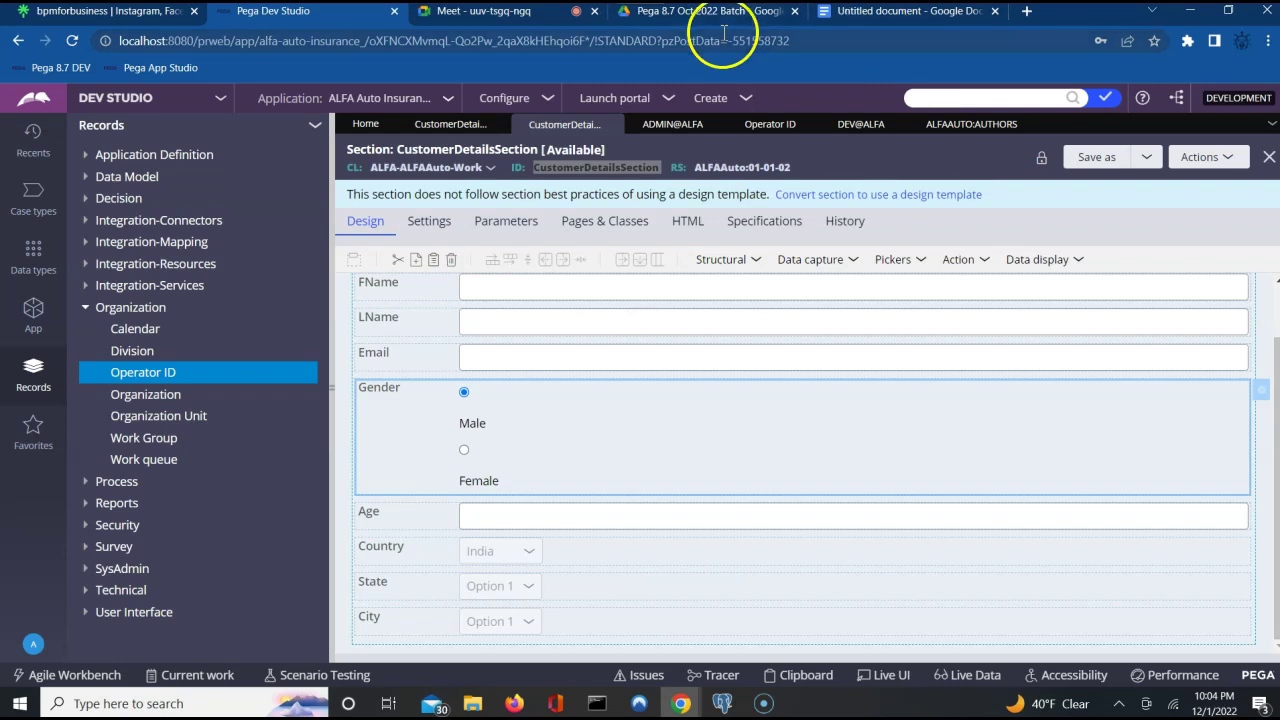
left_click(855, 11)
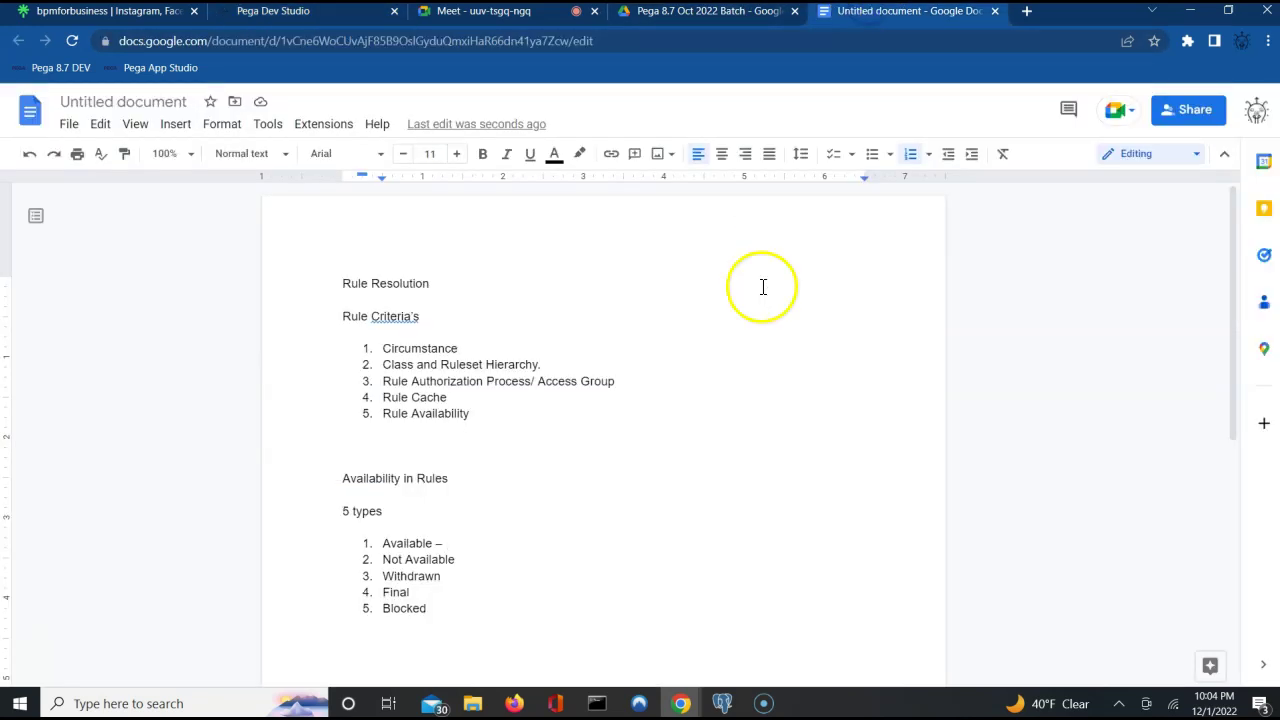
left_click(435, 595)
left_click(450, 559)
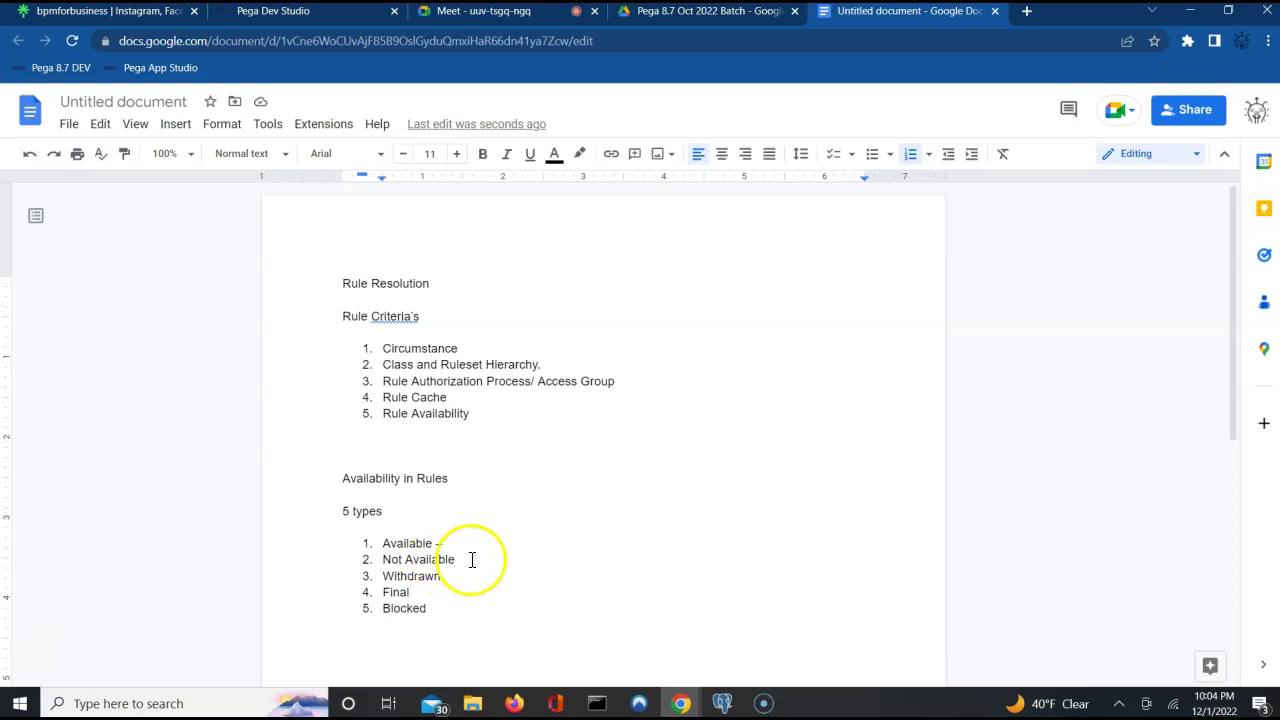
left_click(469, 557)
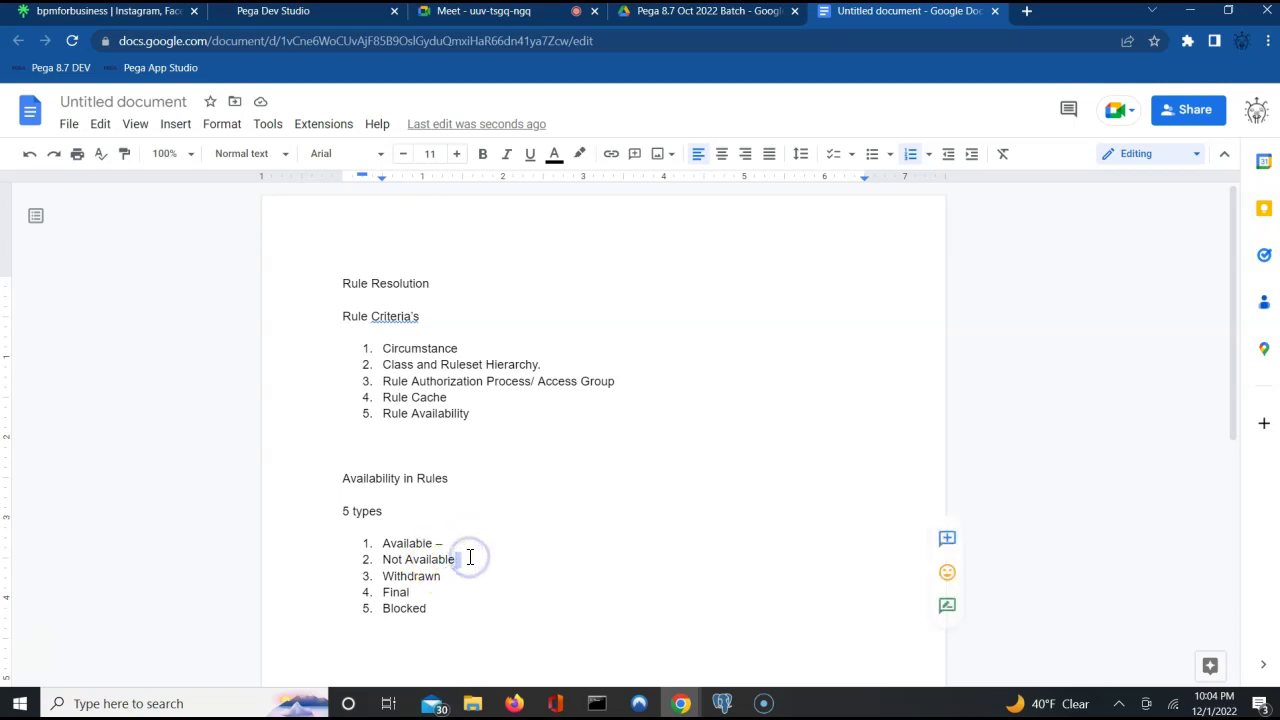
triple_click(437, 558)
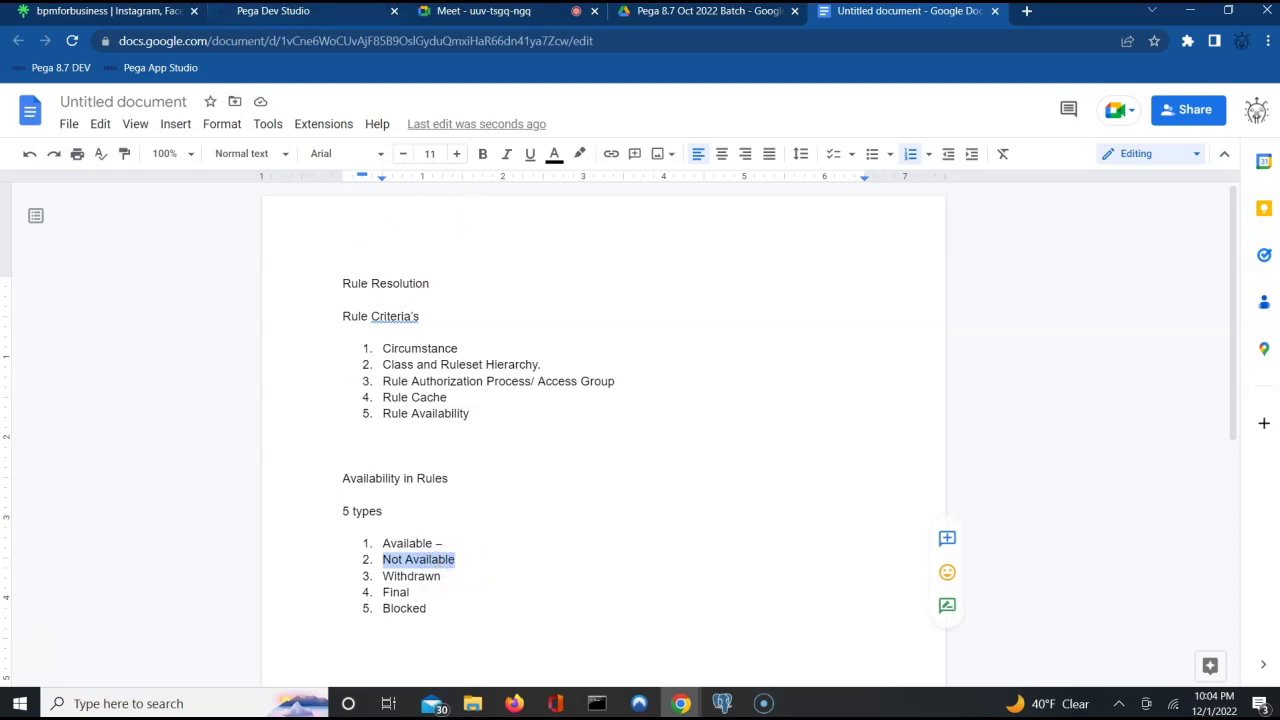
left_click(272, 12)
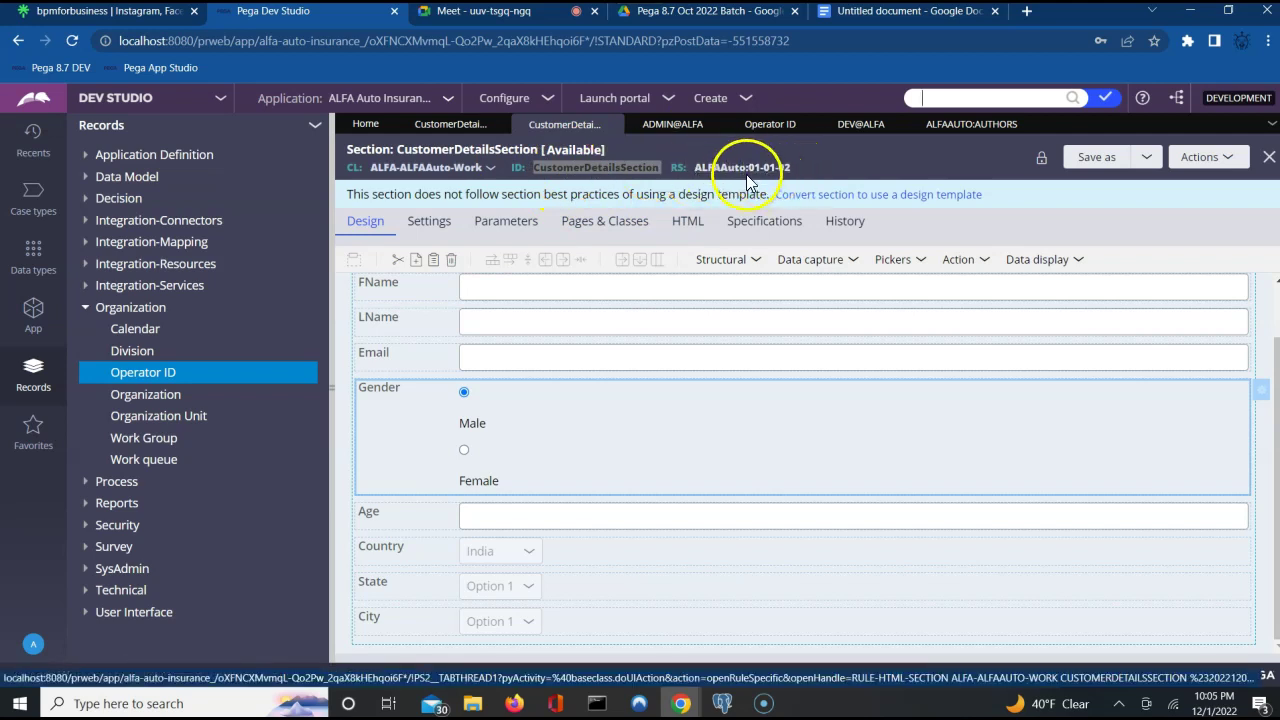
Compare the section's 01-01-01 and 01-01-02 versions and try dragging dynamic layouts onto the form.
left_click(462, 126)
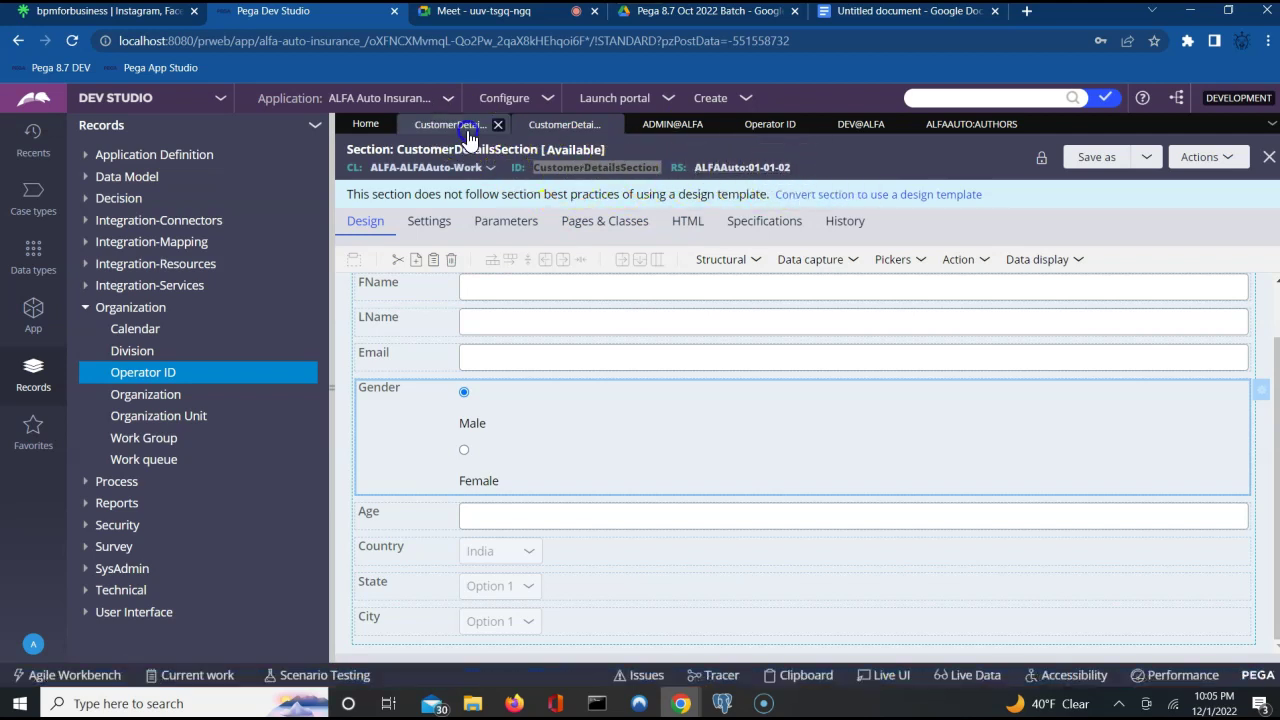
left_click(566, 125)
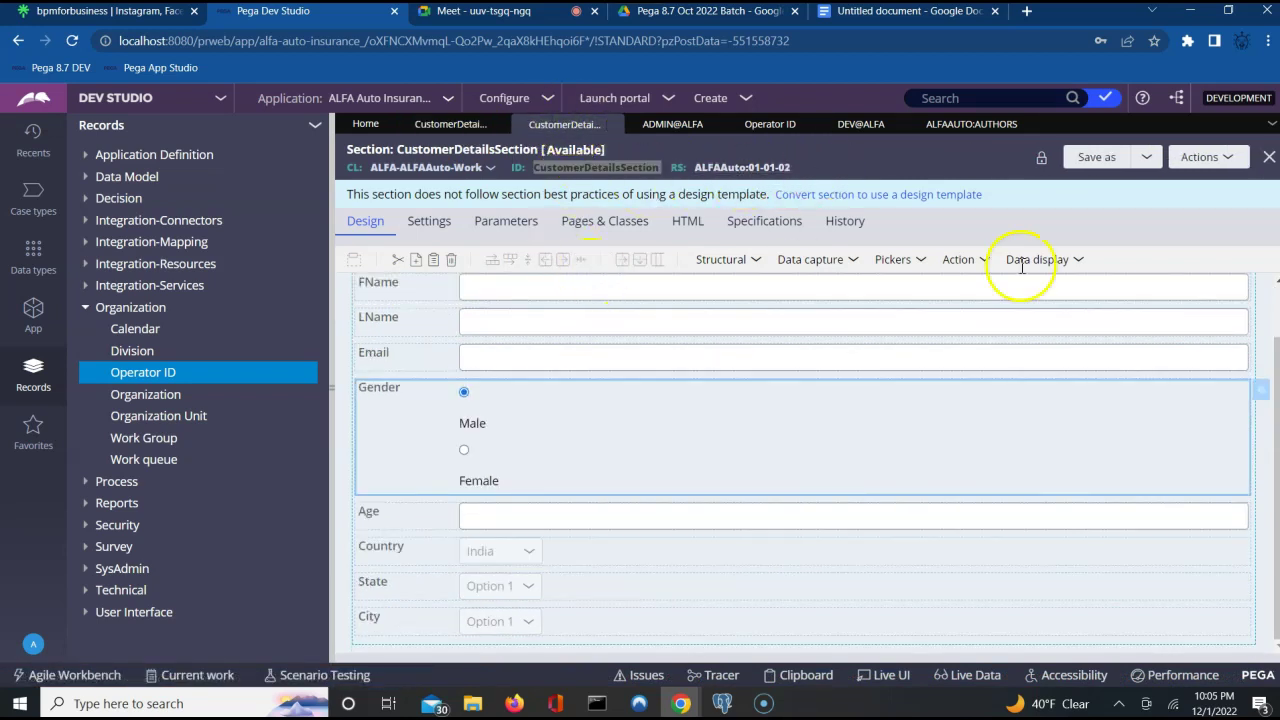
scroll(1273, 333, "up", 1)
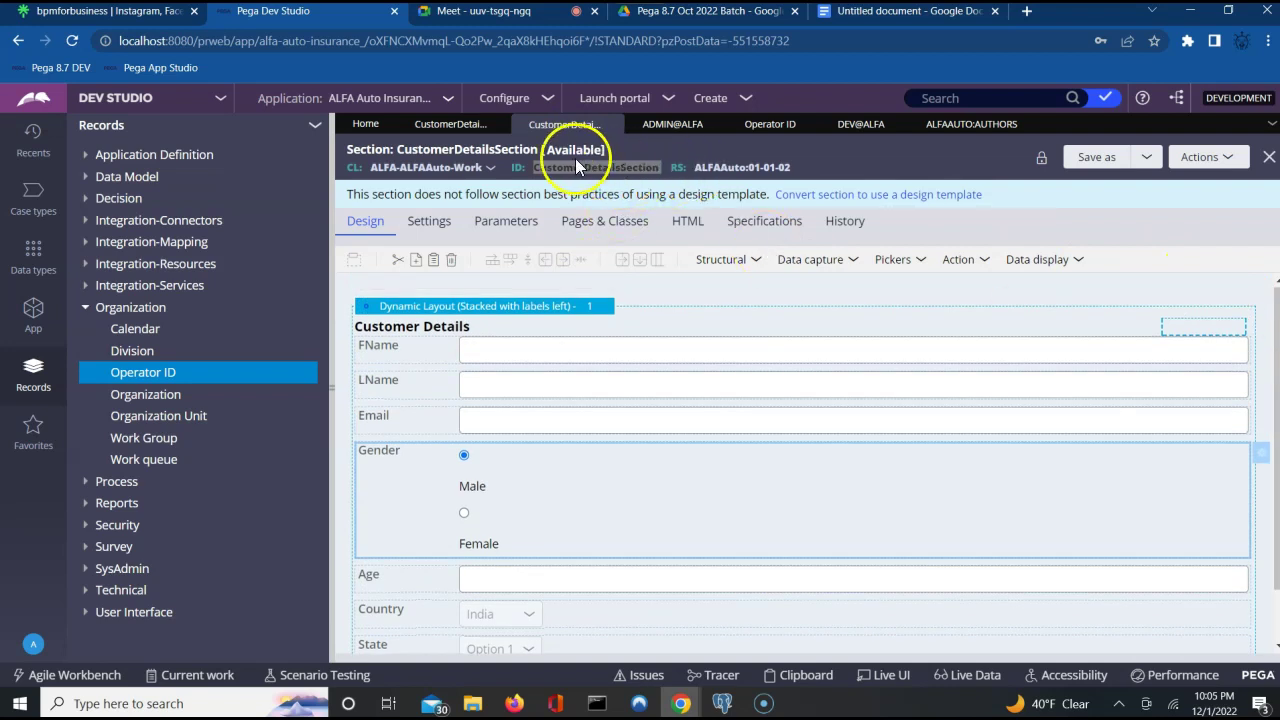
left_click(746, 268)
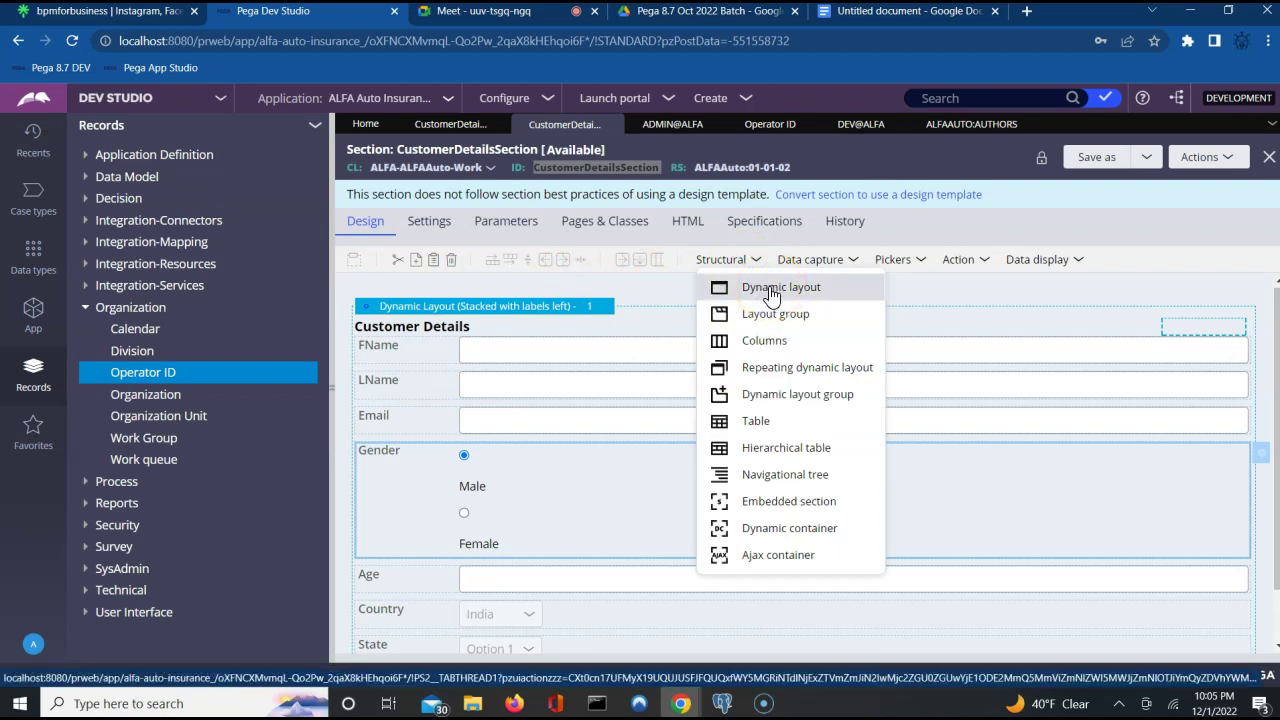
left_click_drag(770, 296, 549, 275)
right_click(549, 283)
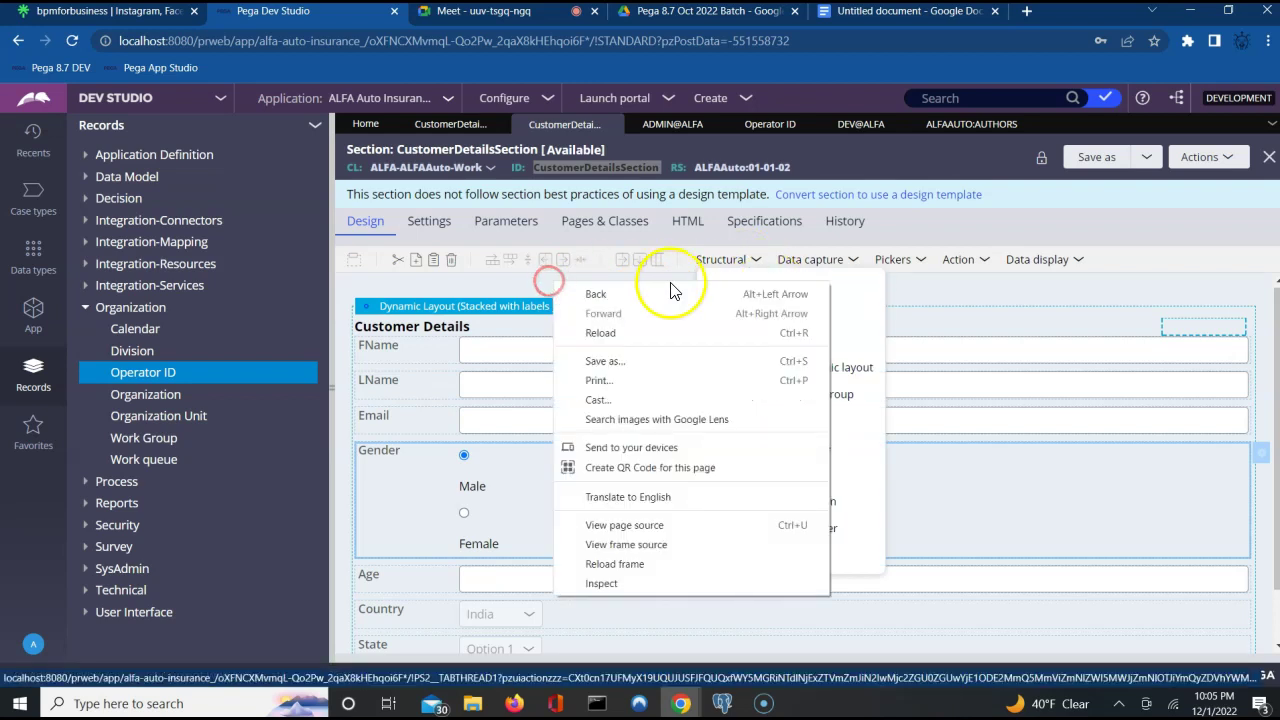
left_click(755, 264)
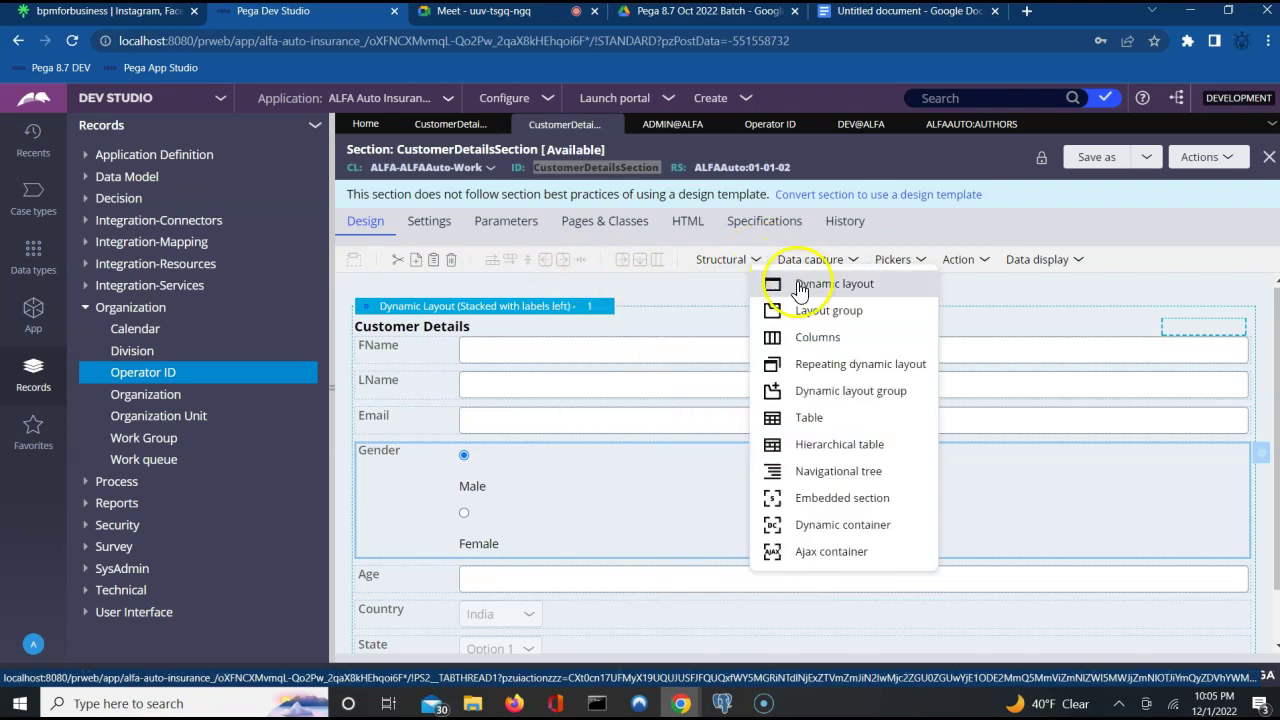
left_click_drag(775, 284, 690, 295)
right_click(651, 295)
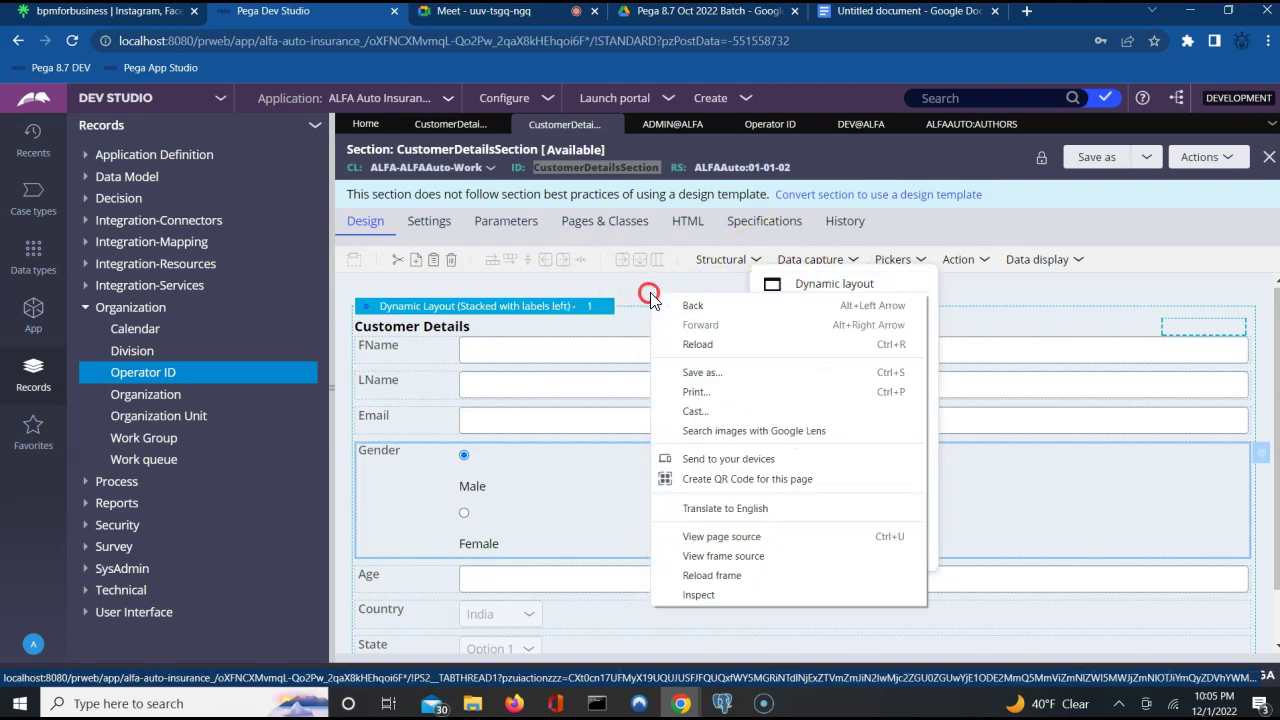
left_click(834, 290)
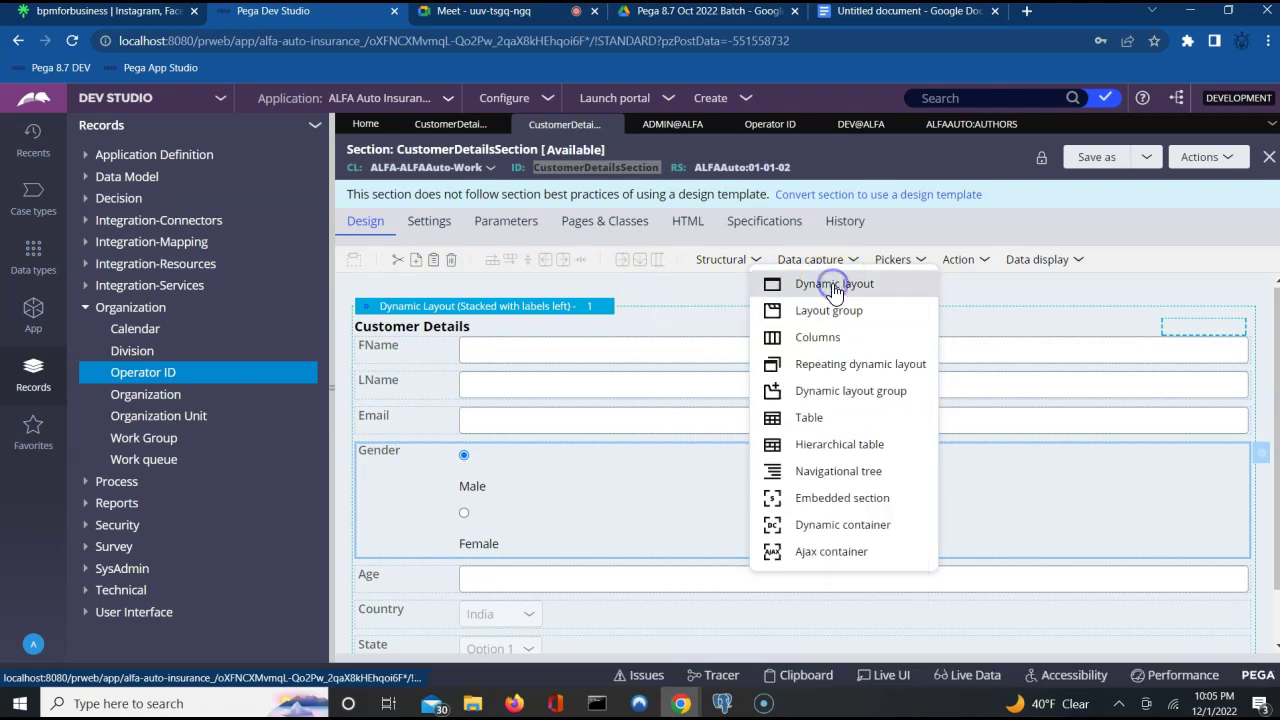
left_click_drag(834, 290, 733, 318)
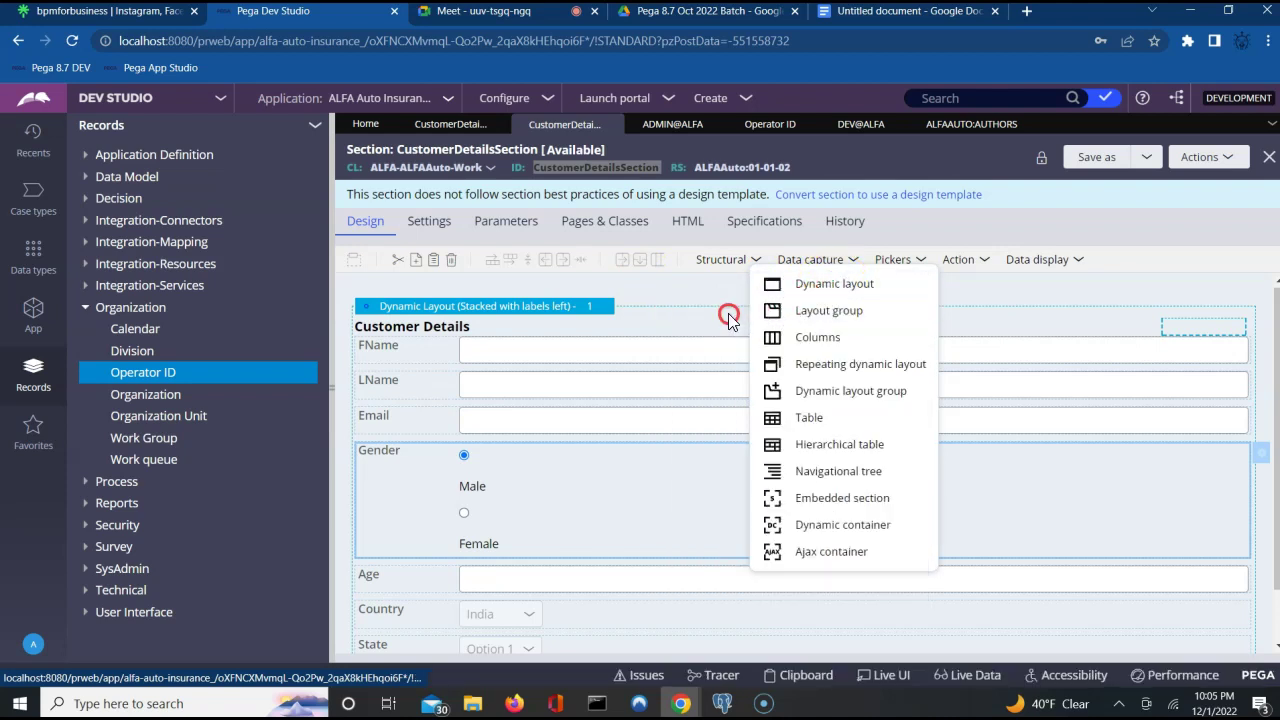
right_click(729, 318)
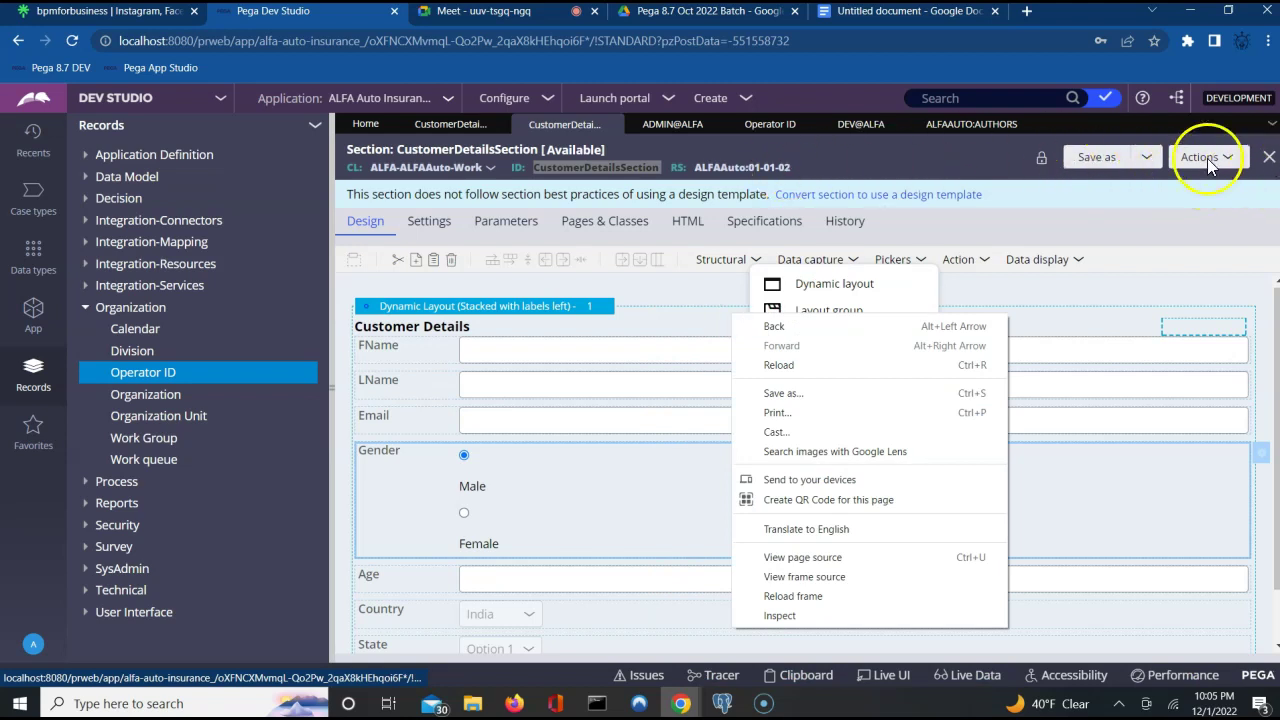
Open the Operator ID instances list and the admin operator's record.
left_click(979, 144)
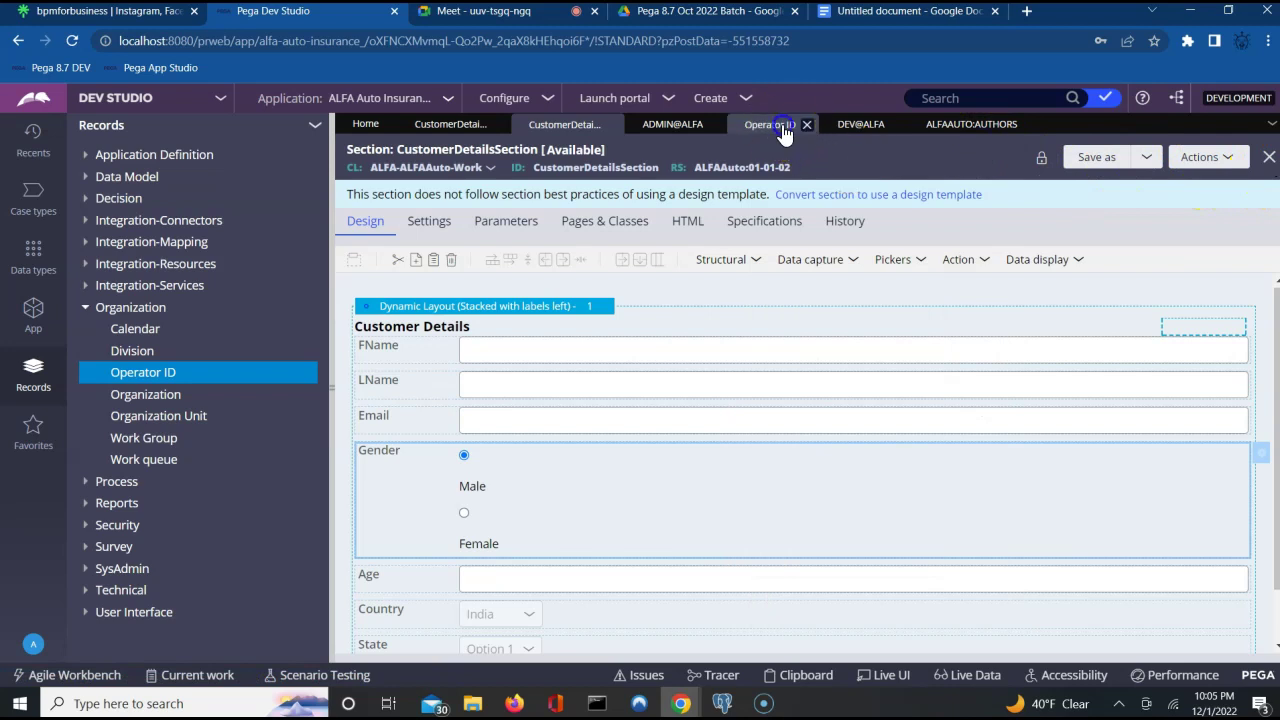
left_click(784, 130)
left_click(675, 124)
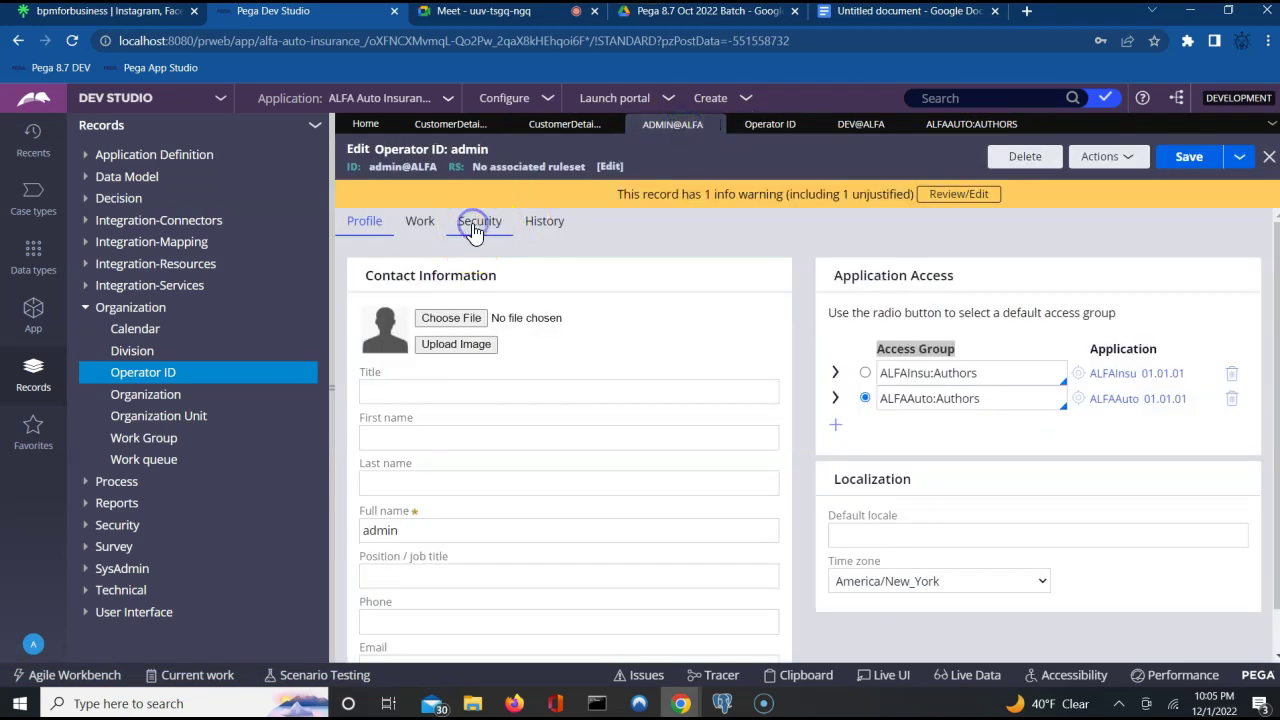
Check the admin operator's Security settings for rule check-out, then return to CustomerDetailsSection.
left_click(474, 230)
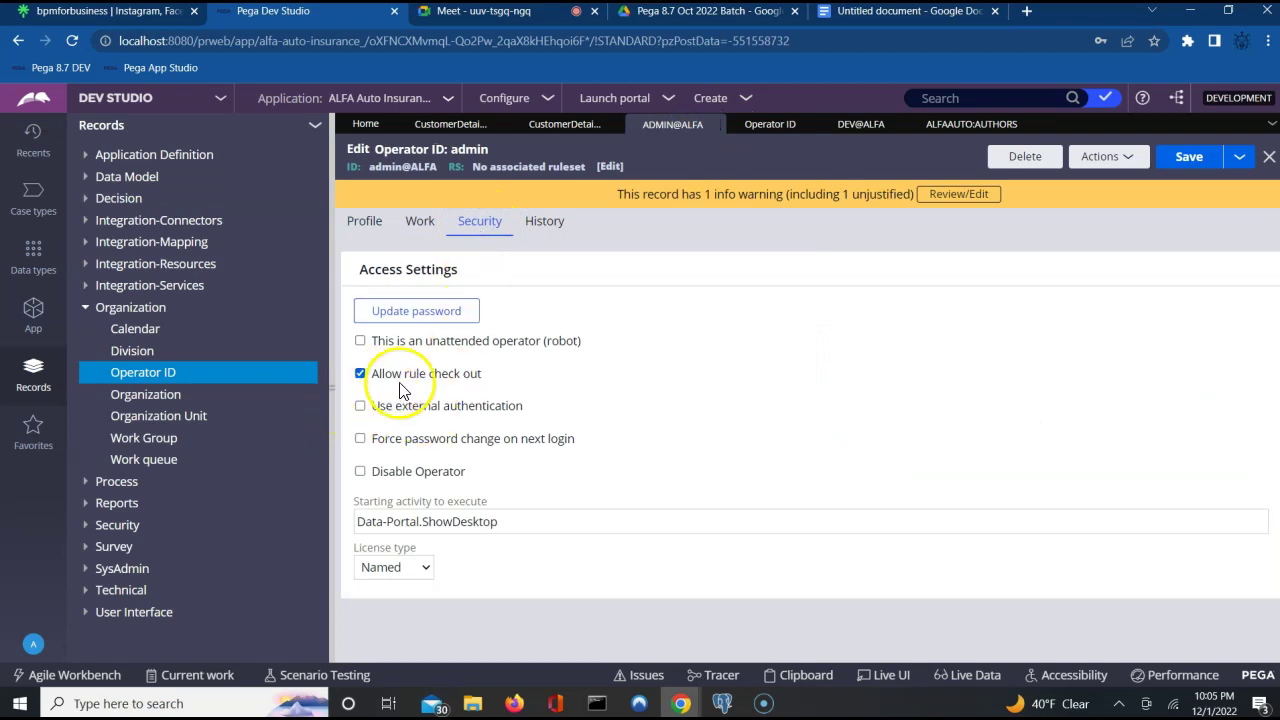
left_click(862, 128)
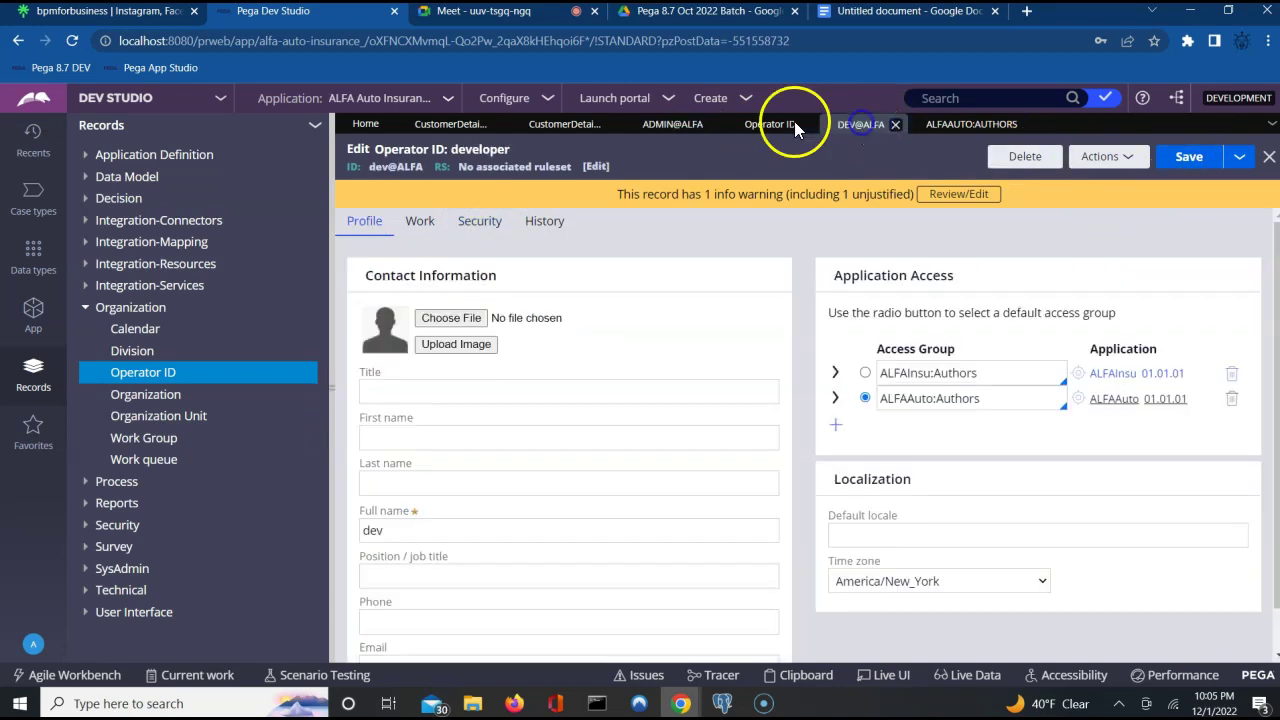
left_click(568, 125)
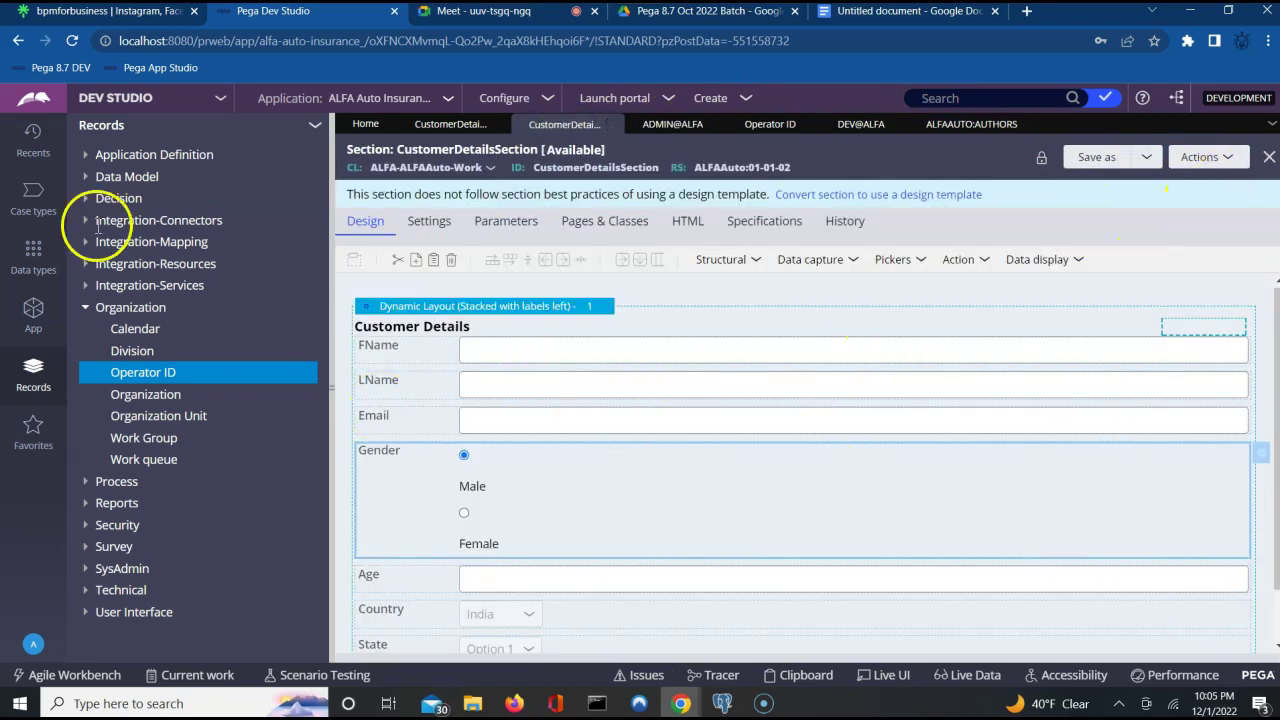
left_click(34, 140)
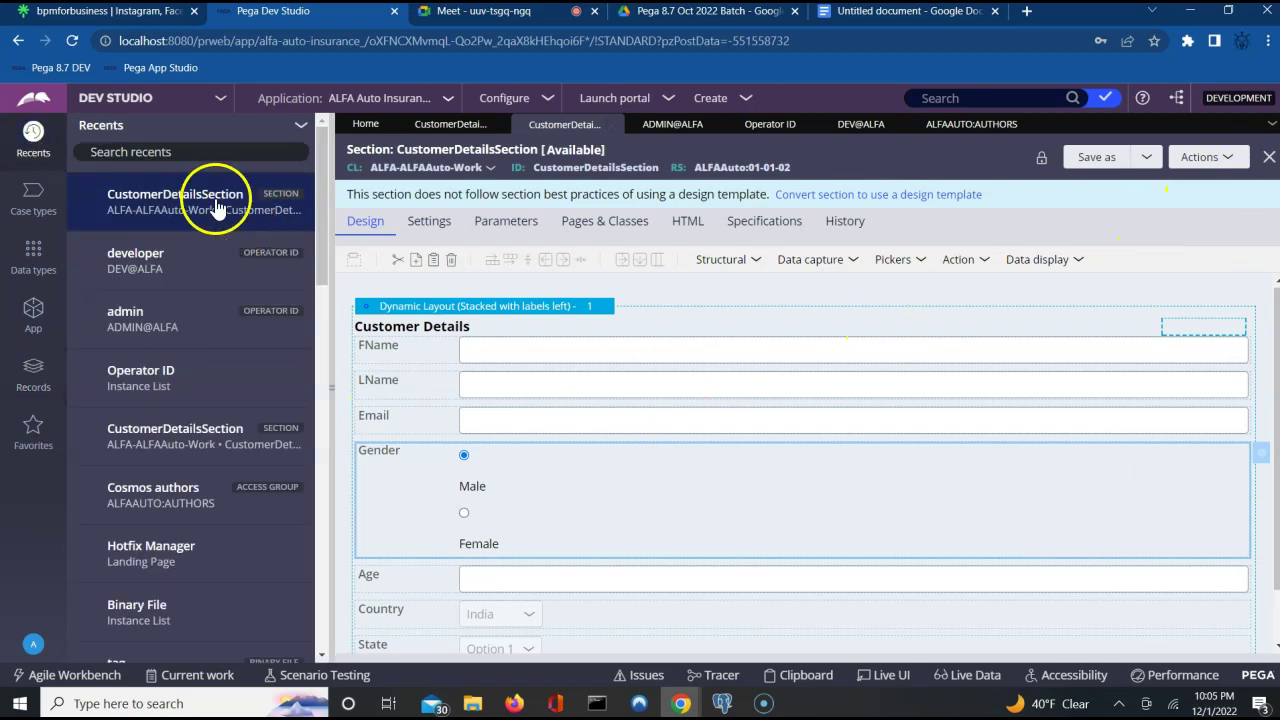
left_click(233, 432)
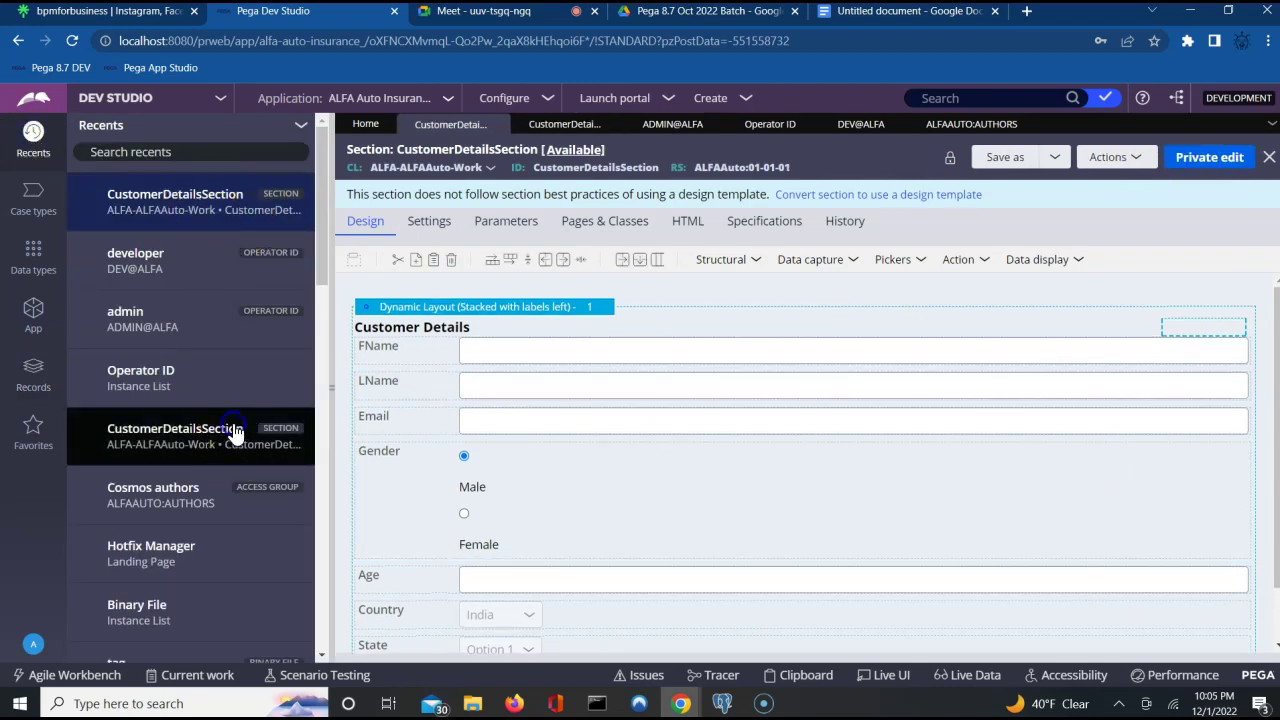
left_click(207, 280)
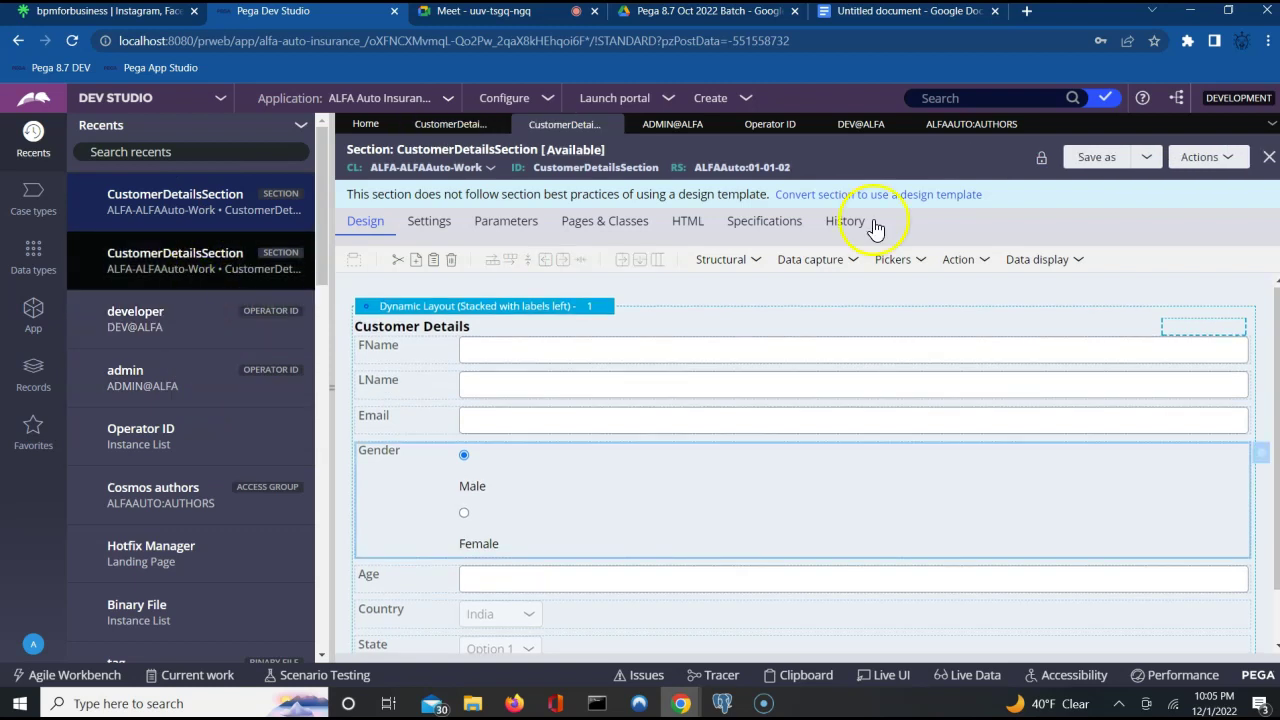
left_click(1268, 157)
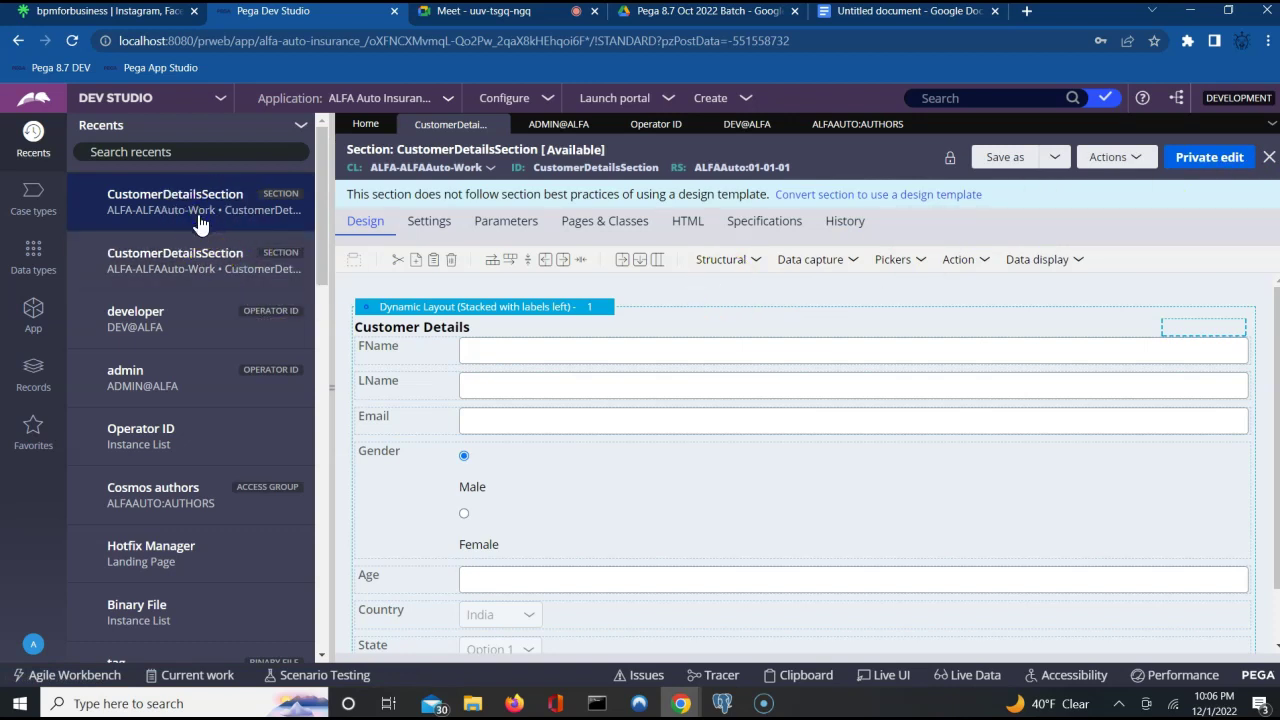
left_click(189, 263)
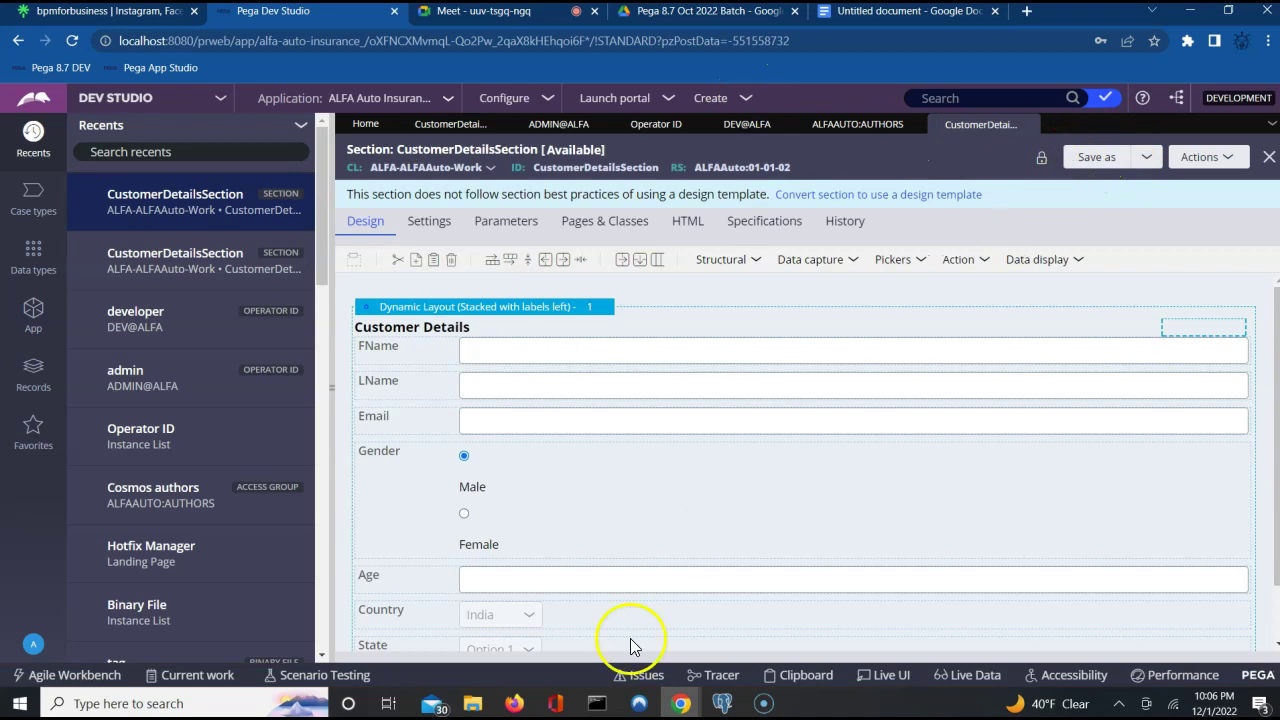
left_click(516, 706)
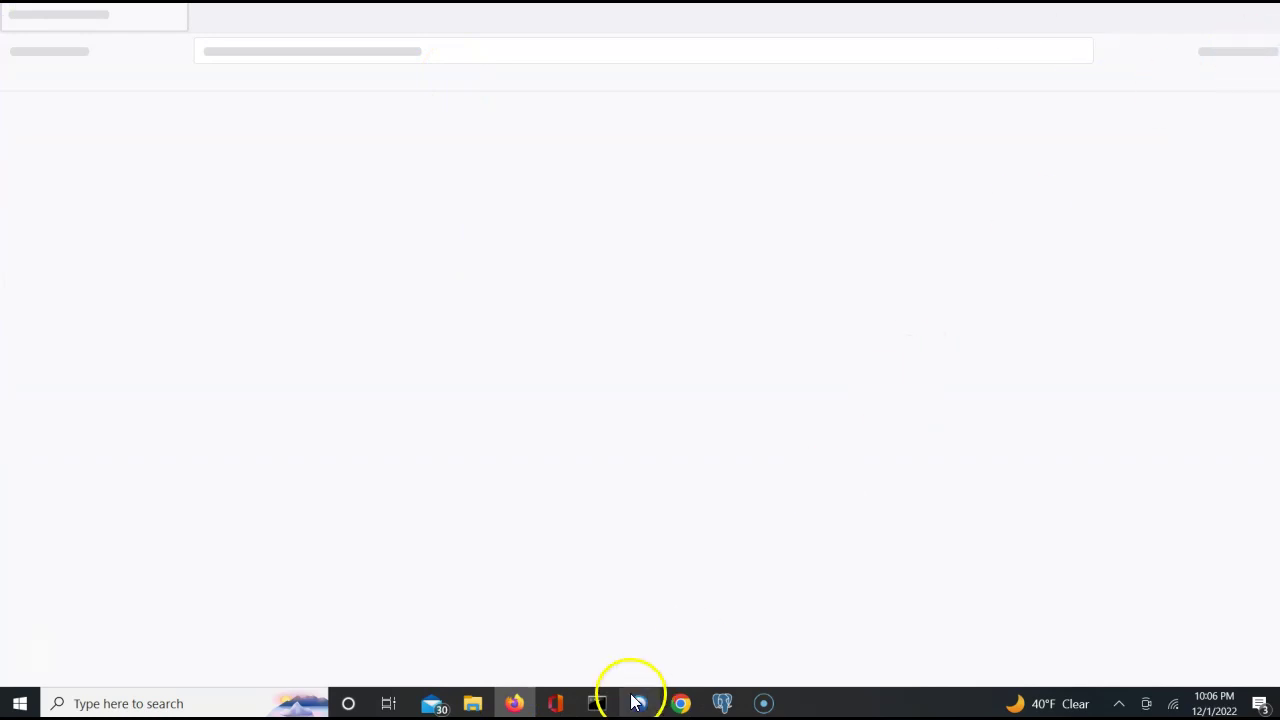
left_click(682, 705)
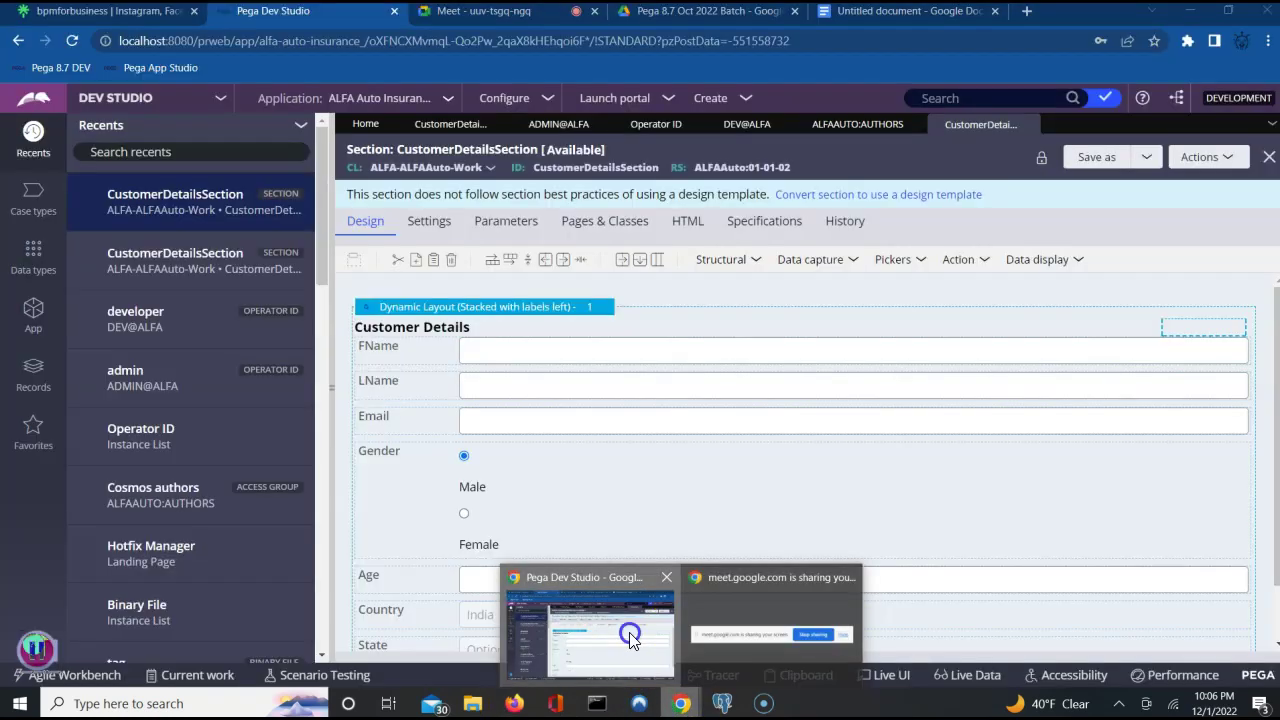
left_click(630, 640)
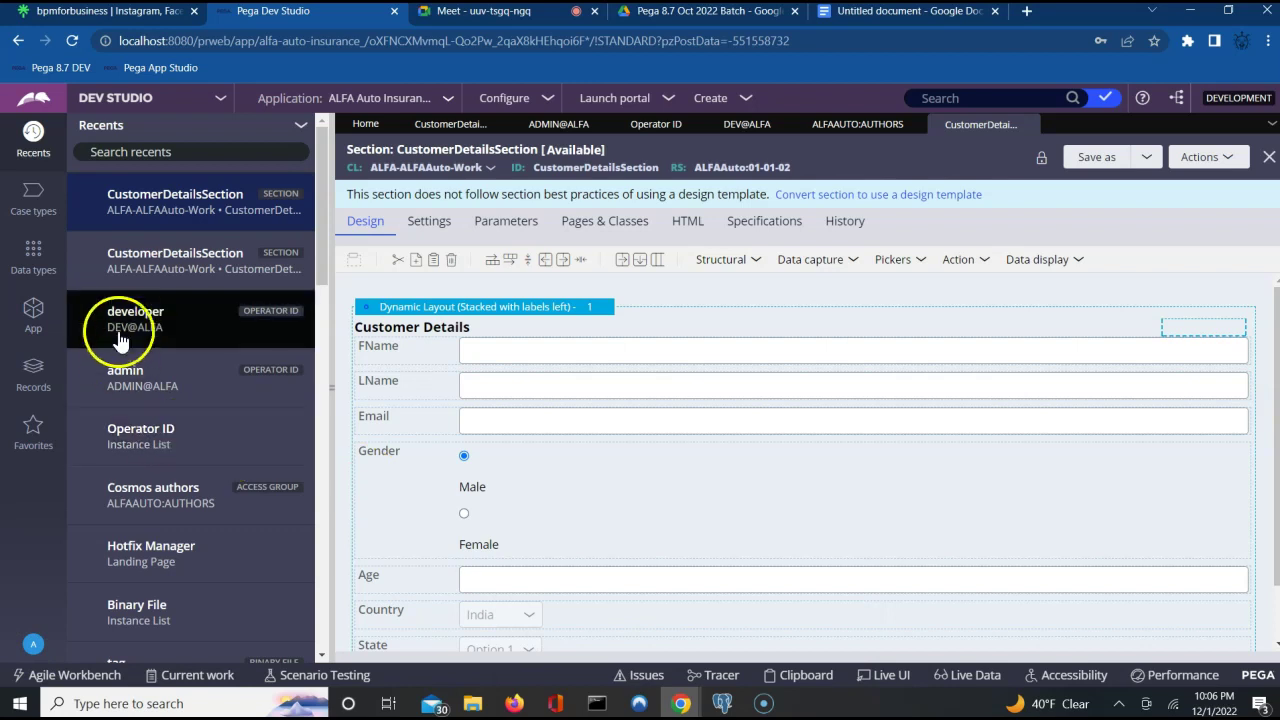
left_click(35, 385)
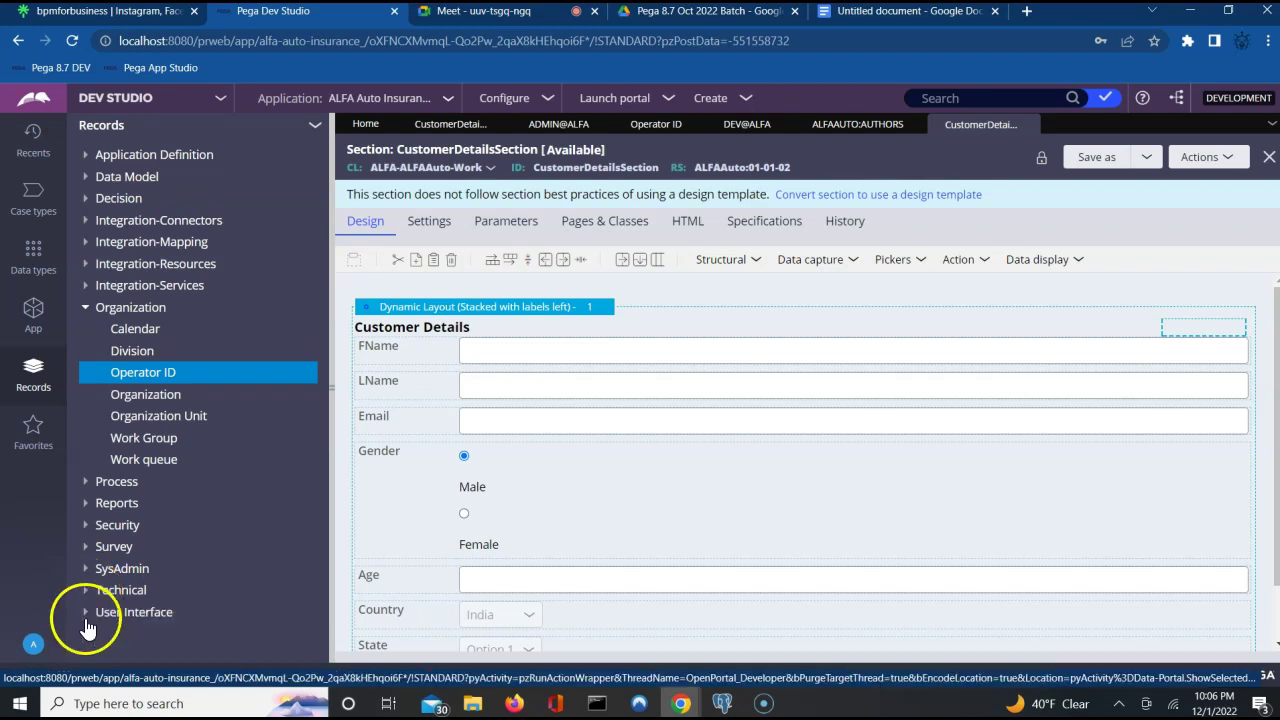
Open PolicySection from User Interface > Section in the App explorer.
left_click(32, 318)
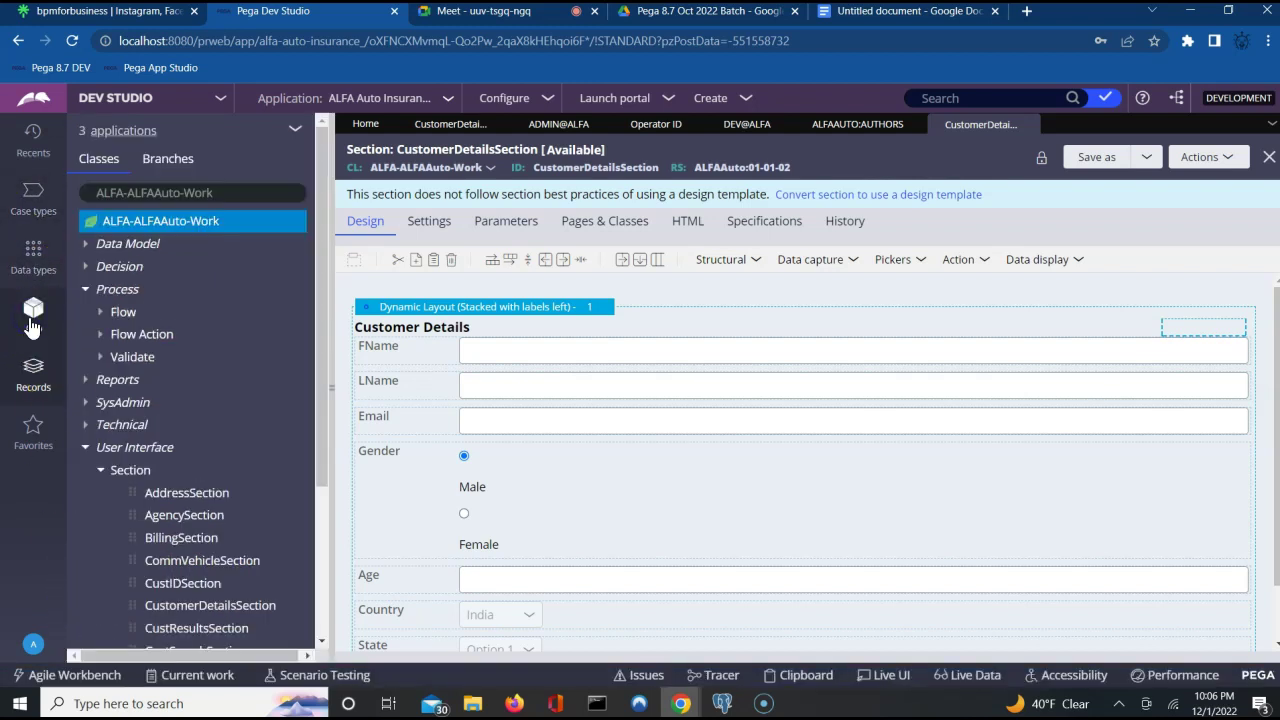
left_click(321, 646)
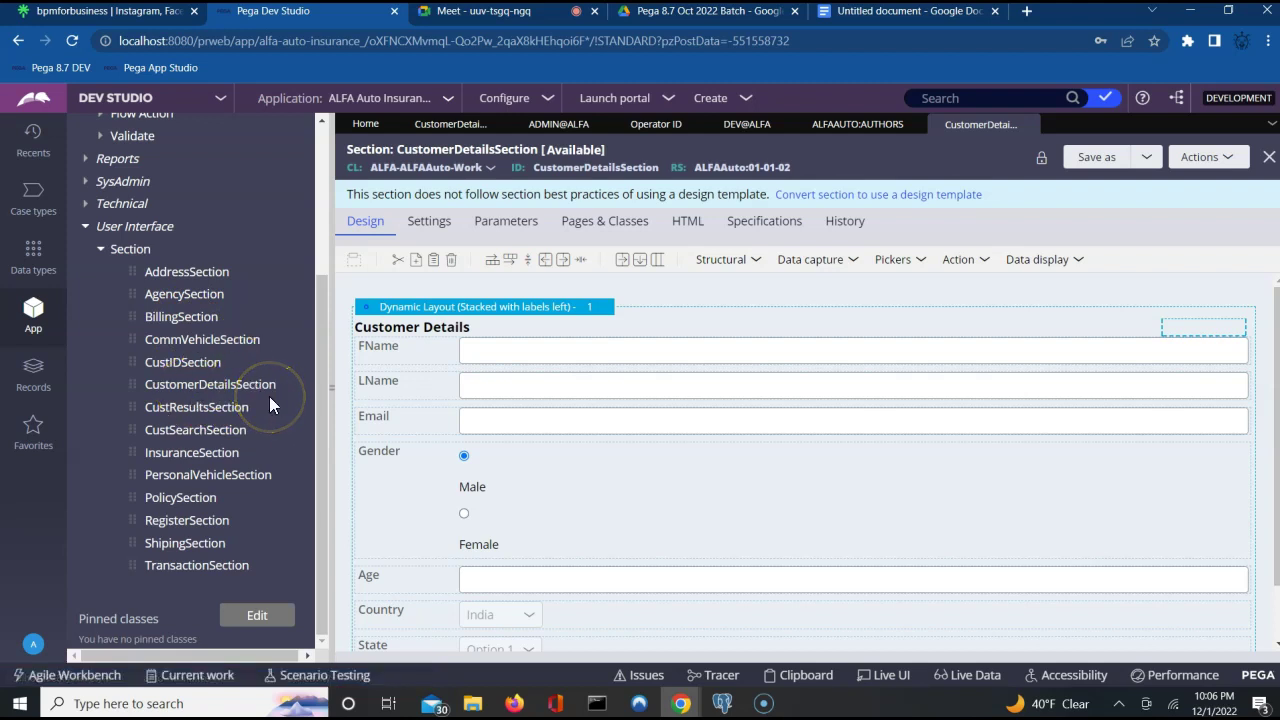
left_click(163, 503)
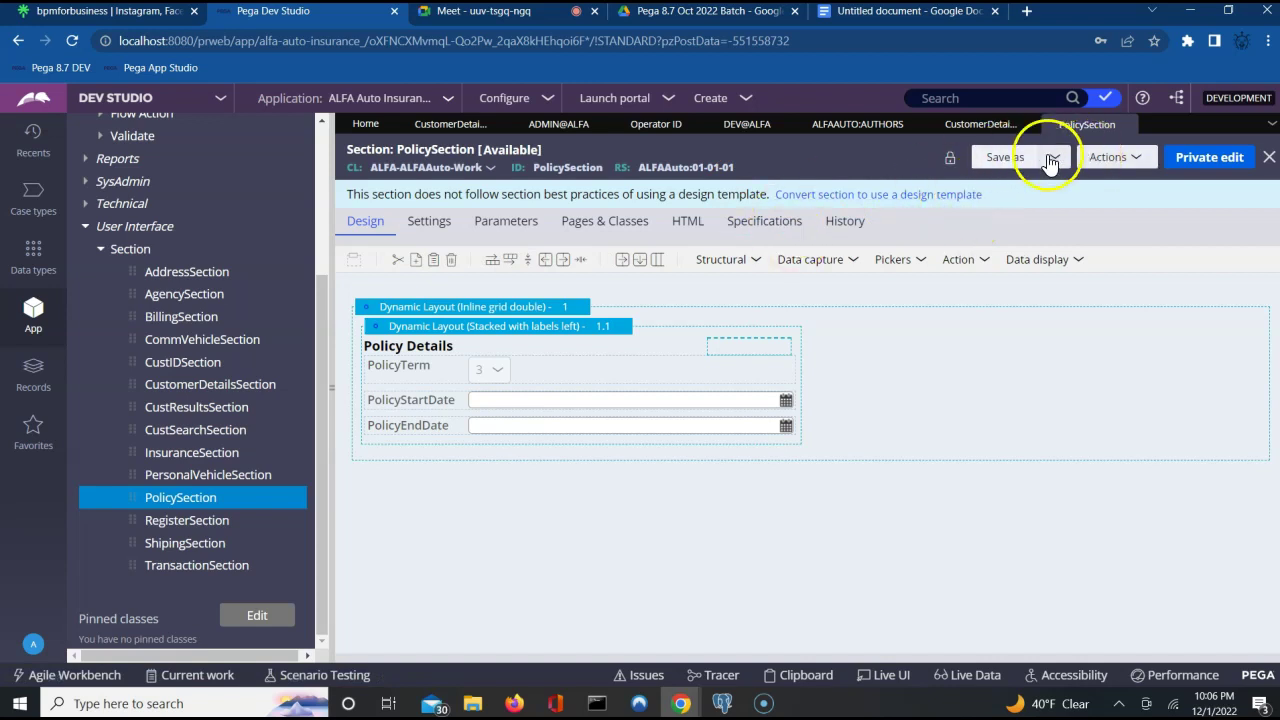
Save PolicySection as a copy in ruleset 01-01-02, admitting a waiting Meet participant meanwhile.
left_click(1007, 160)
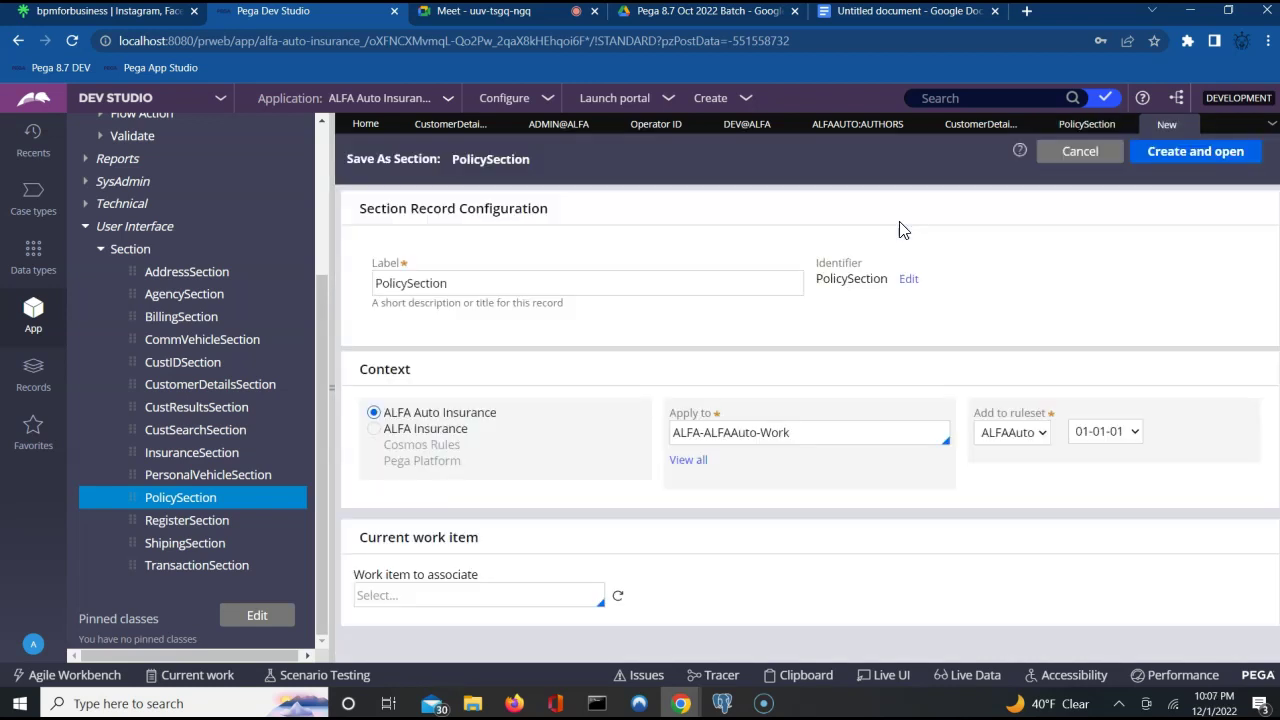
left_click(1192, 152)
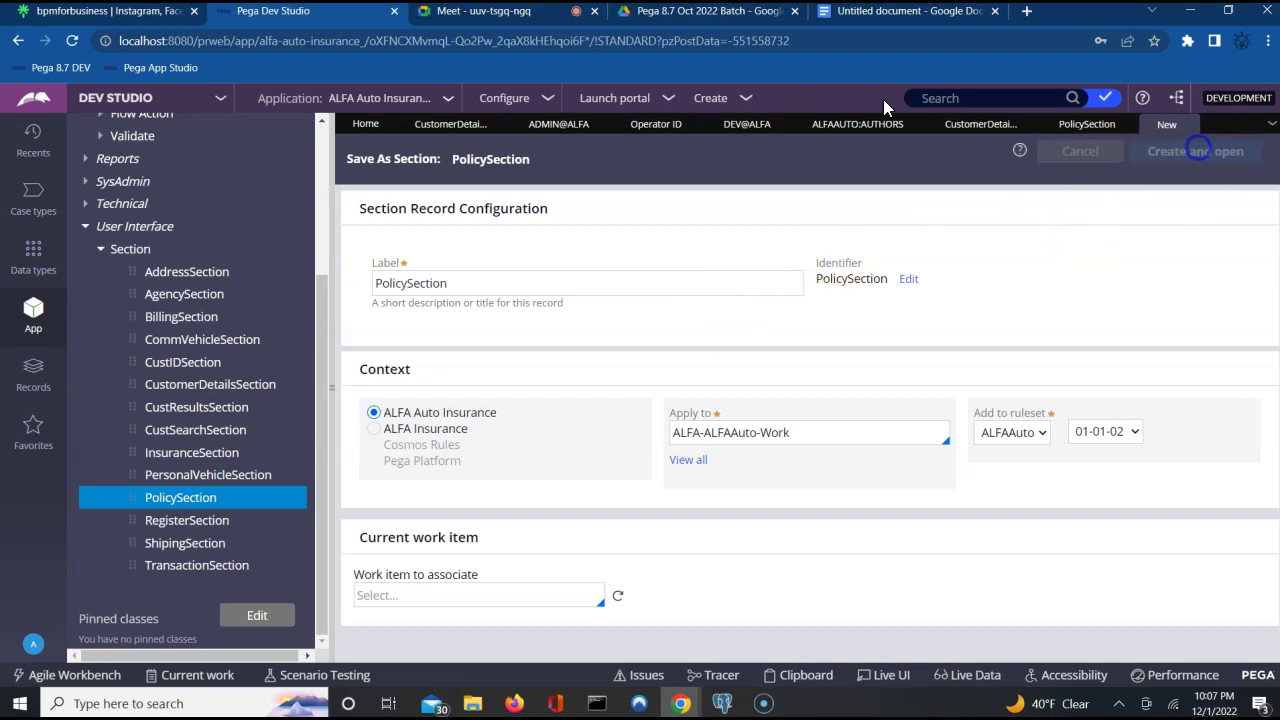
left_click(500, 14)
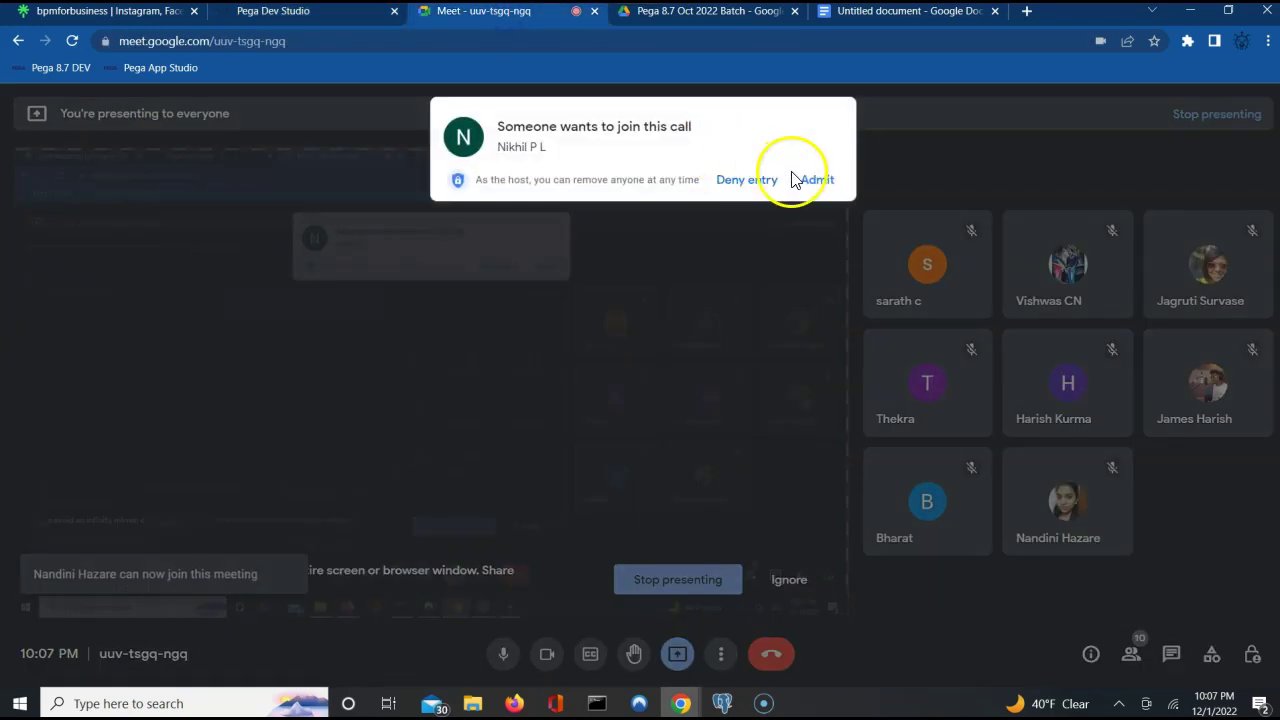
left_click(817, 186)
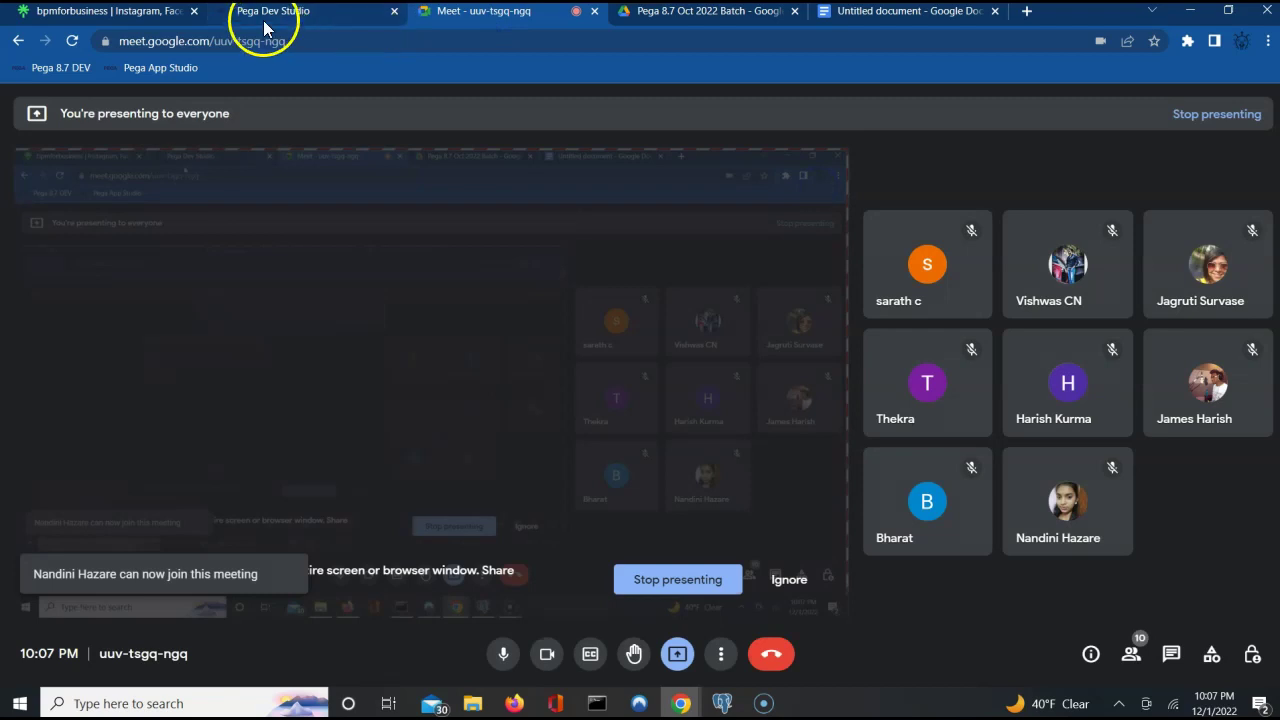
left_click(268, 18)
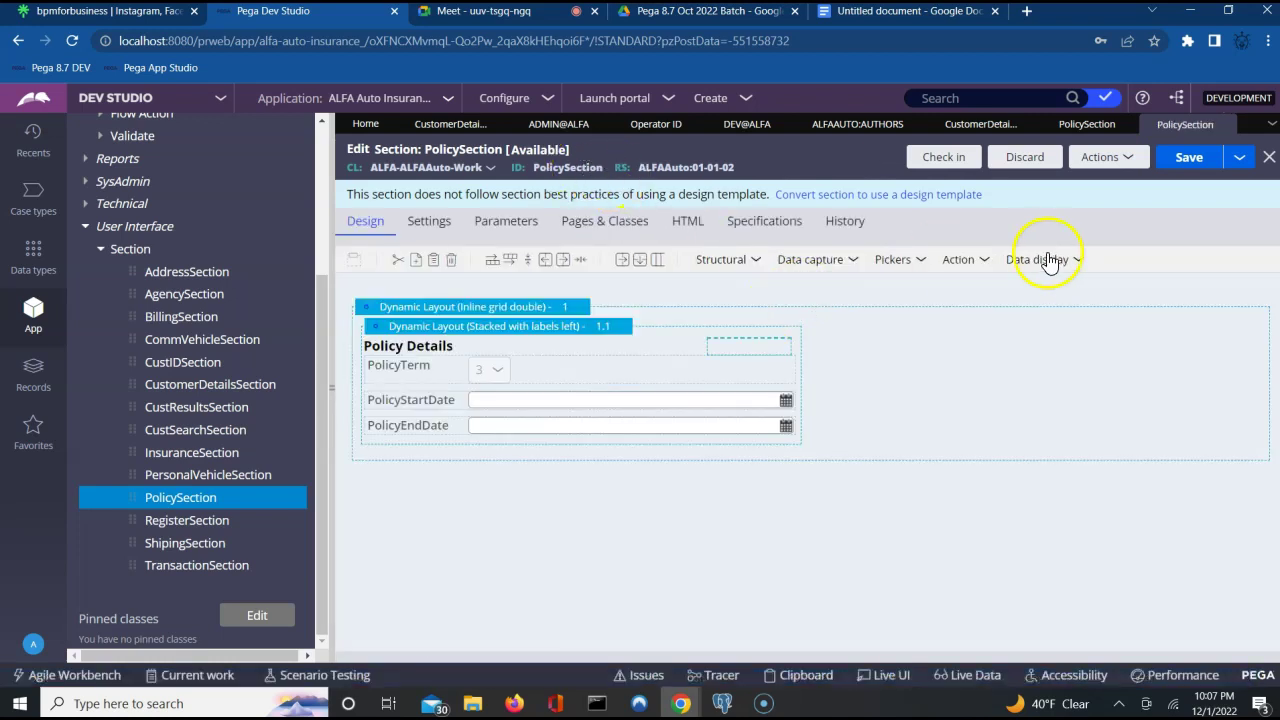
Add a dynamic layout atop PolicySection and drop a 'sample text' Label into it.
left_click(755, 264)
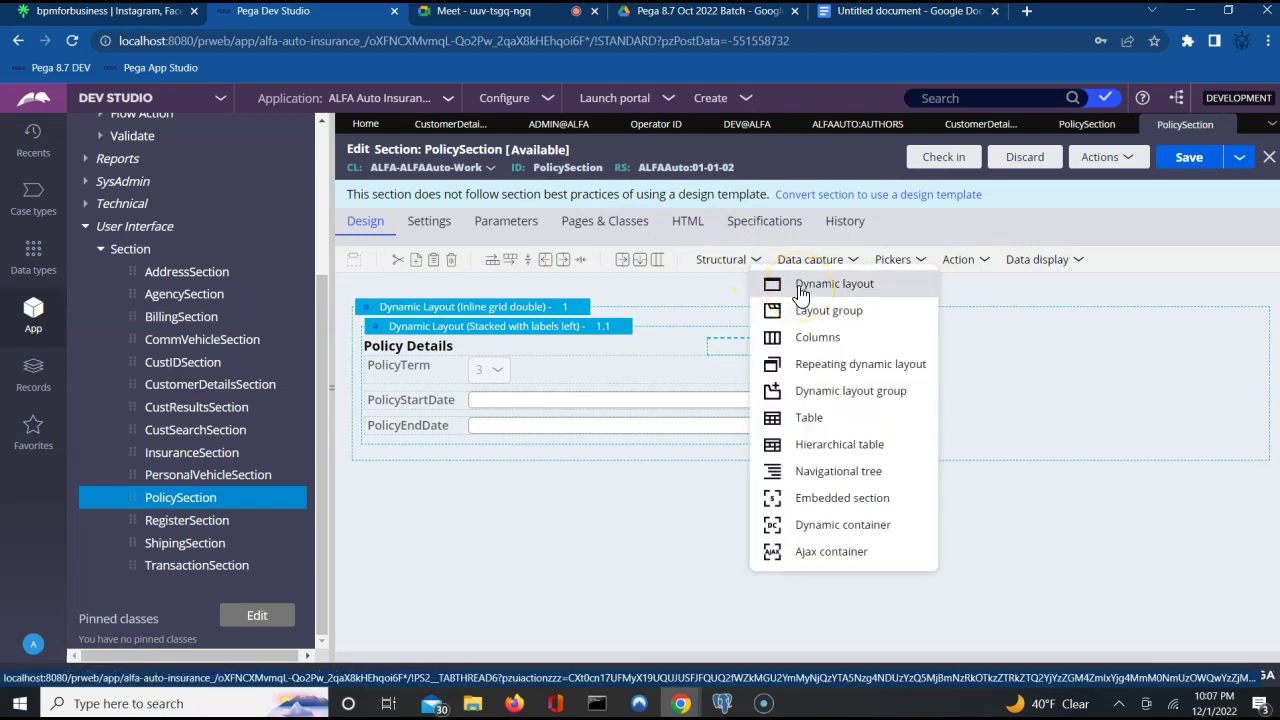
left_click_drag(800, 298, 675, 307)
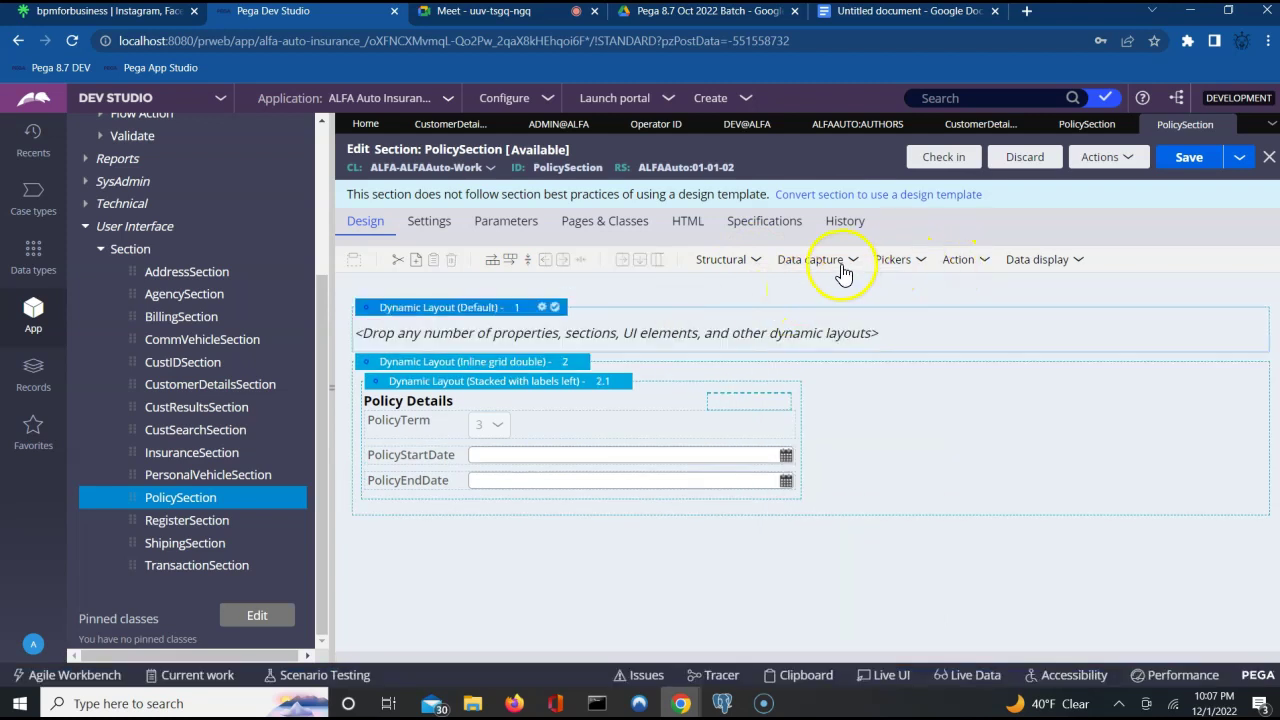
left_click(896, 262)
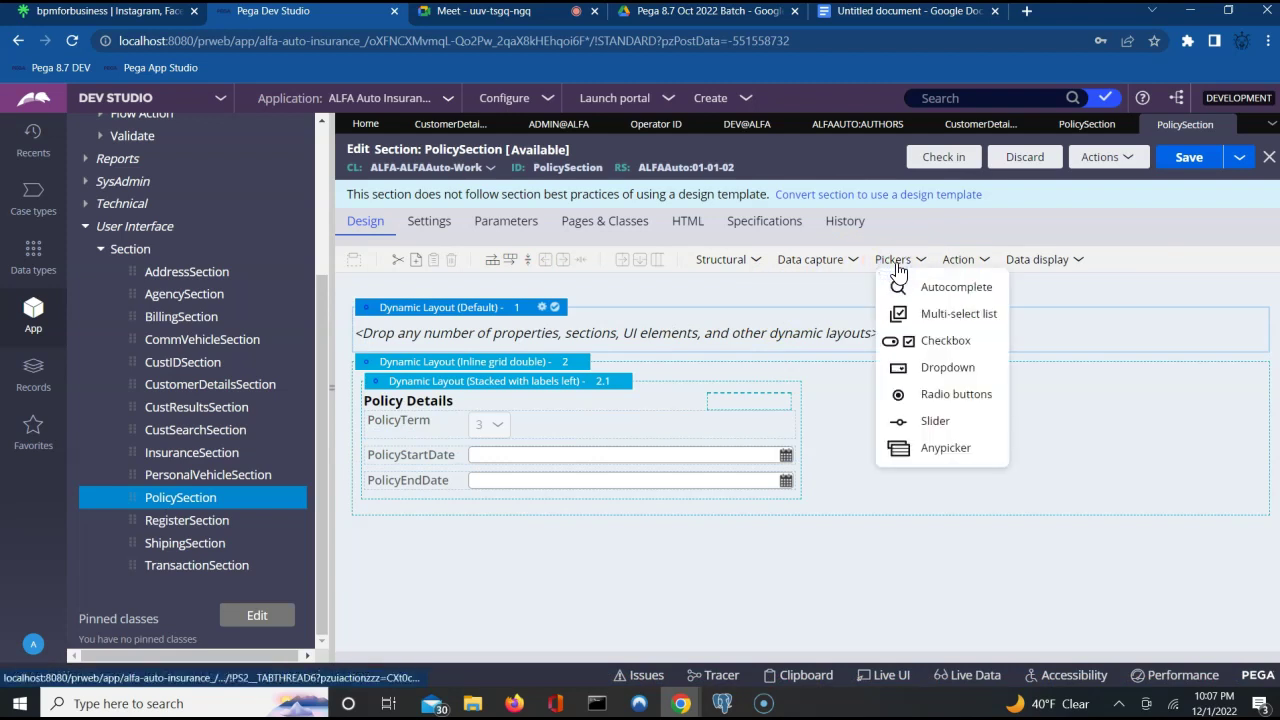
left_click(866, 262)
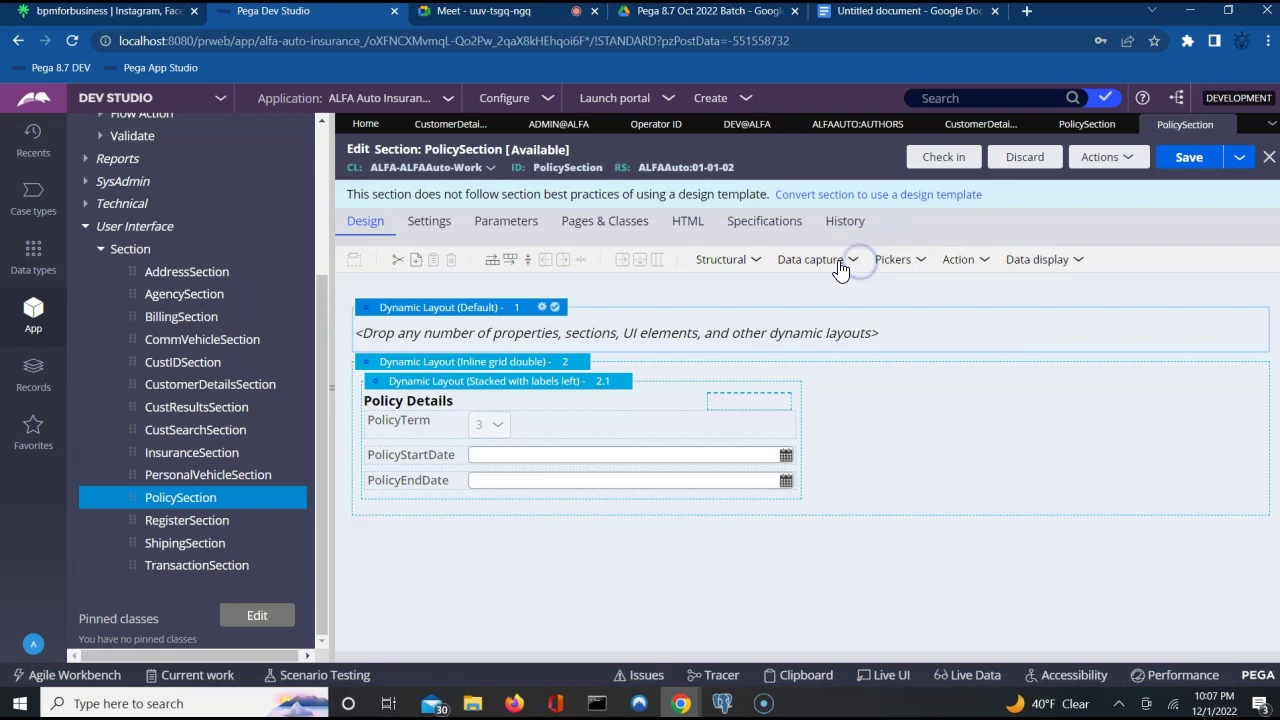
left_click(838, 262)
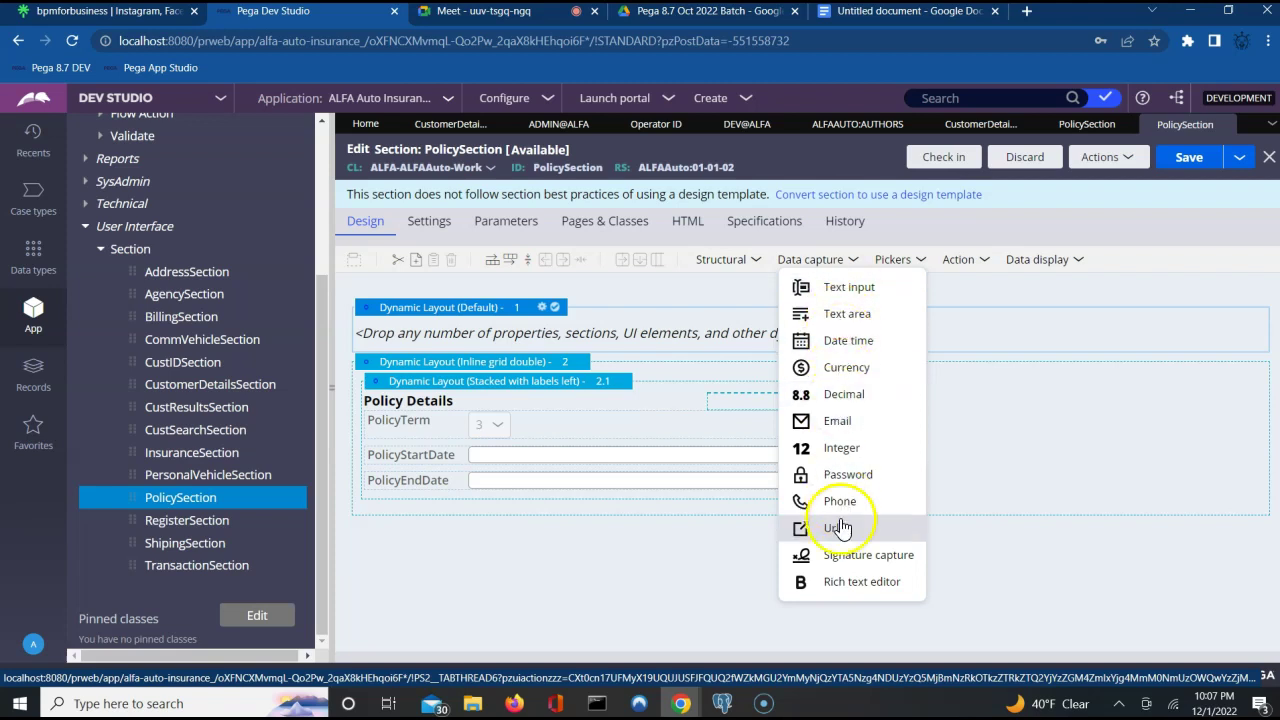
left_click(970, 262)
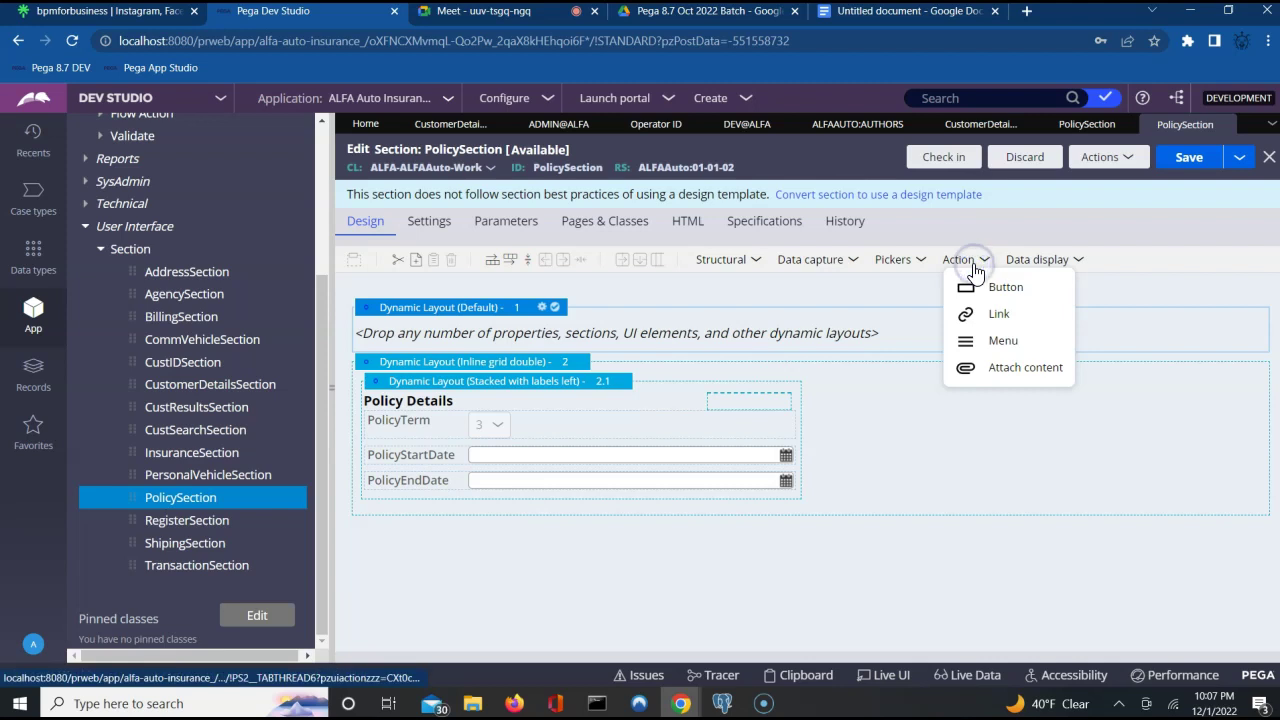
left_click(1063, 270)
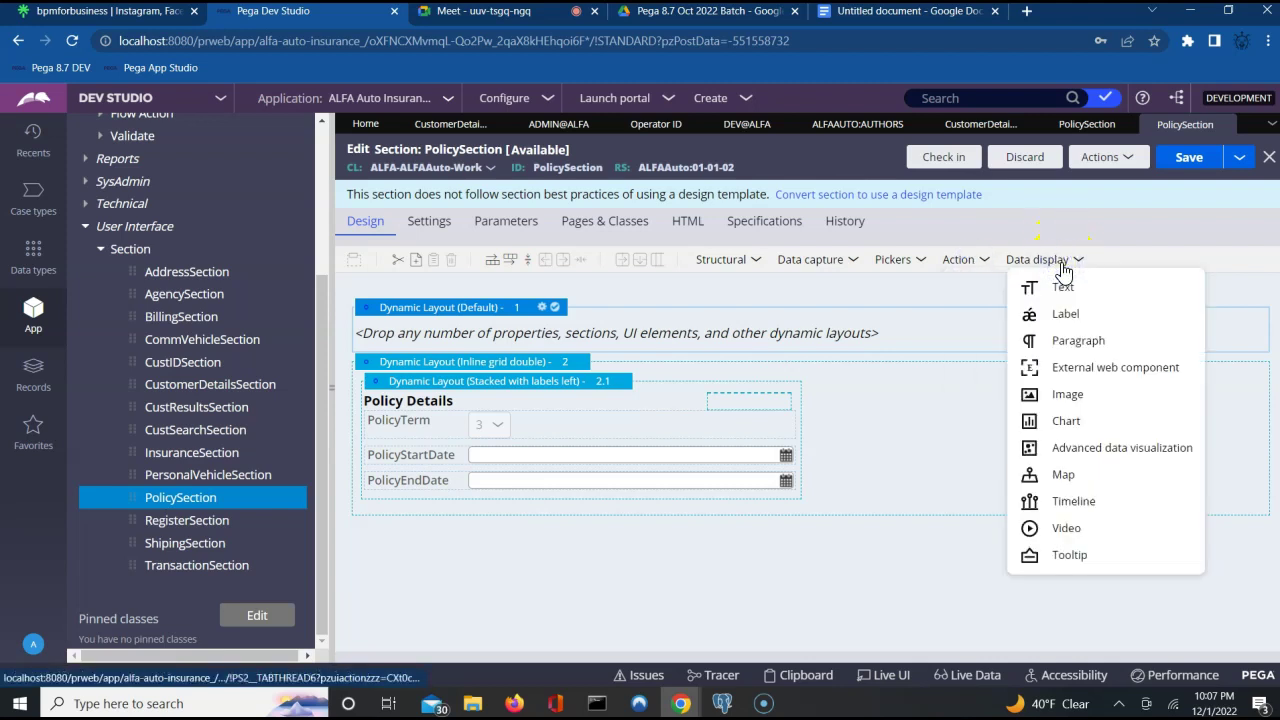
left_click_drag(1030, 314, 873, 340)
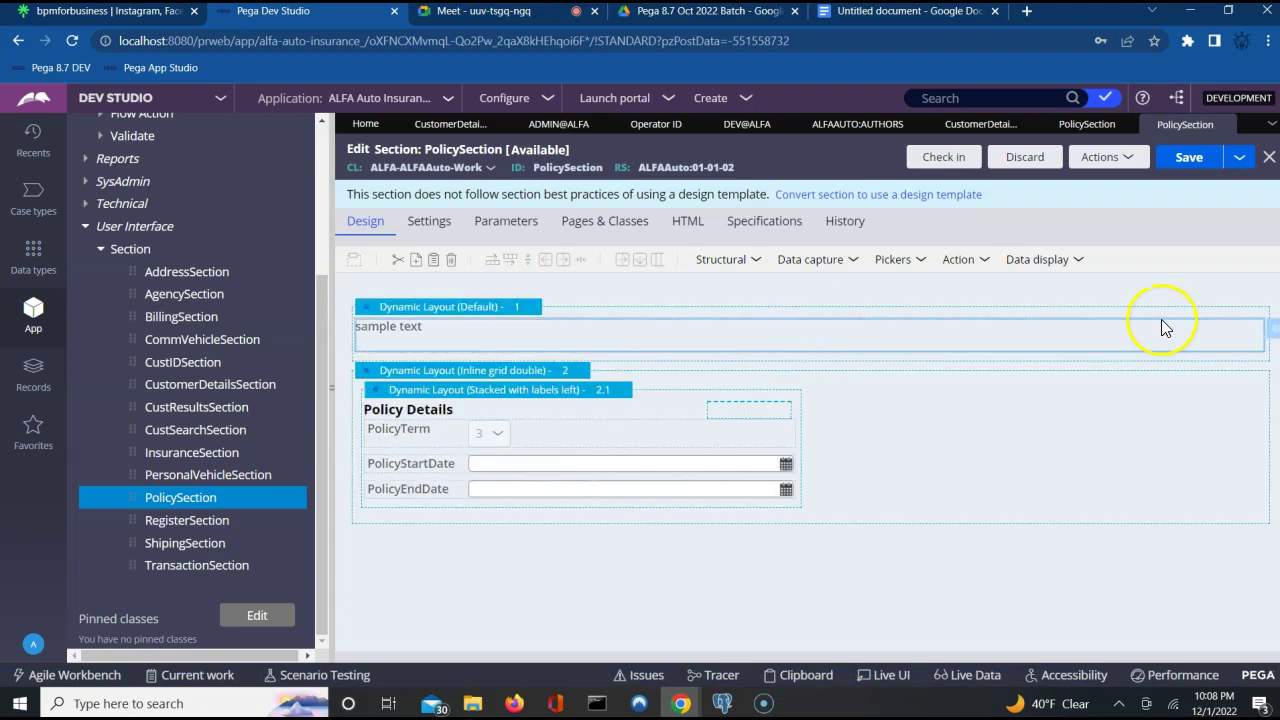
Change the label's value to 'section from latest version' and save PolicySection in 01-01-02.
left_click(1270, 335)
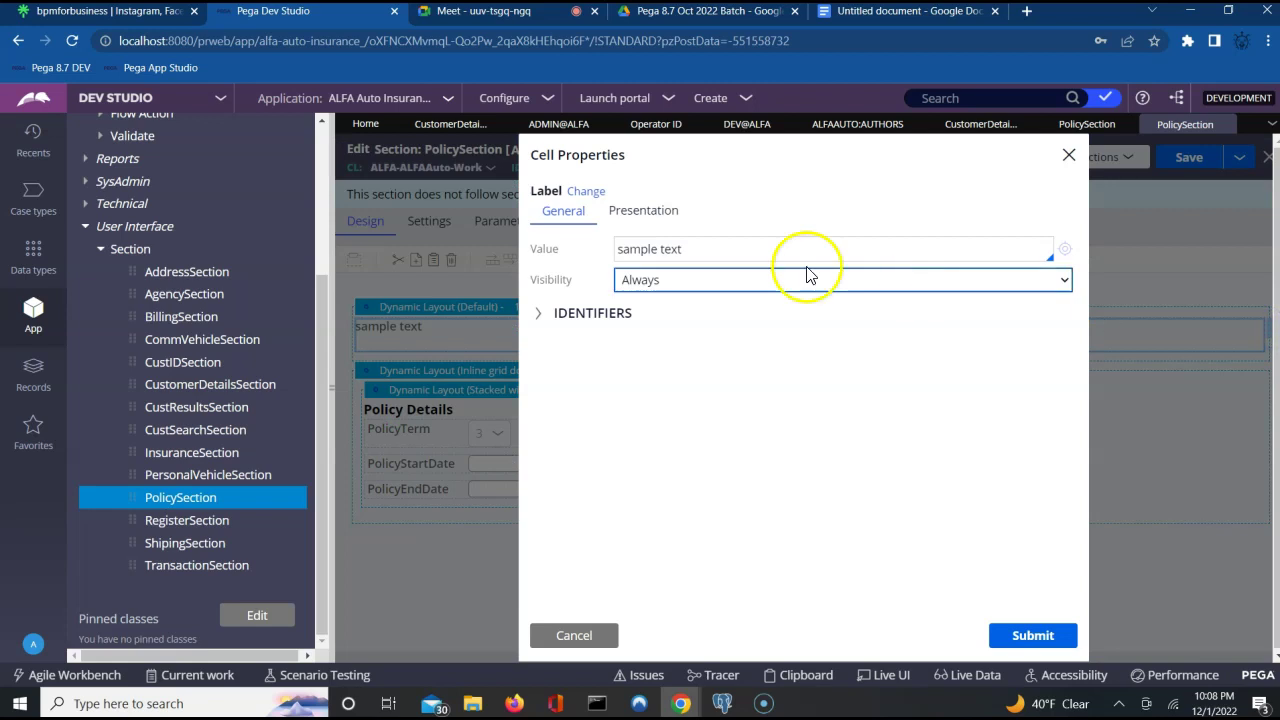
left_click(693, 253)
triple_click(693, 254)
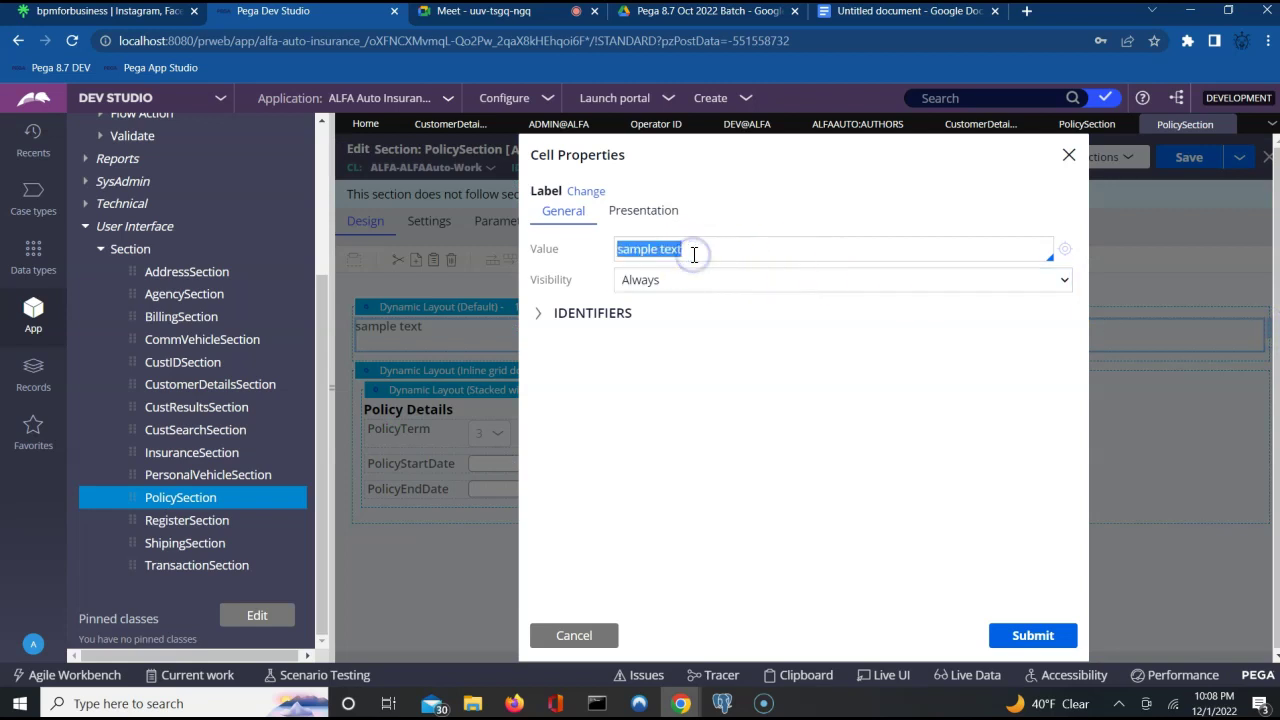
type("section from latest version")
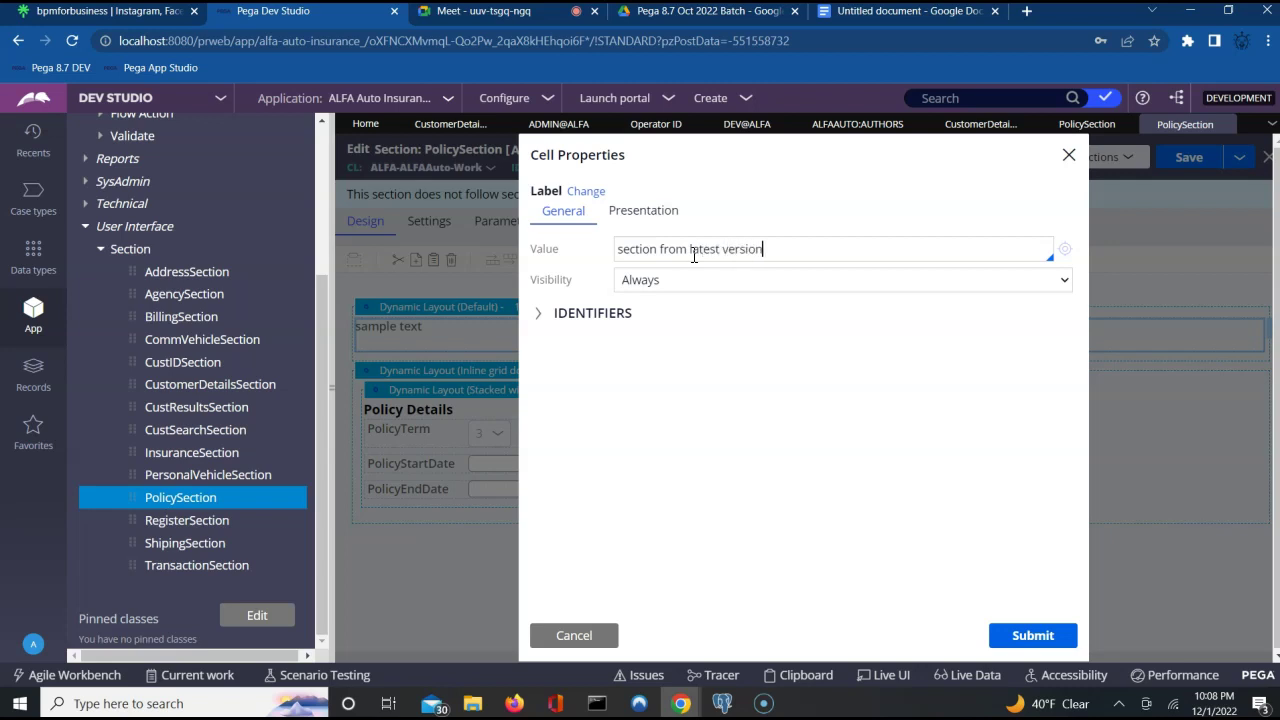
left_click(1036, 638)
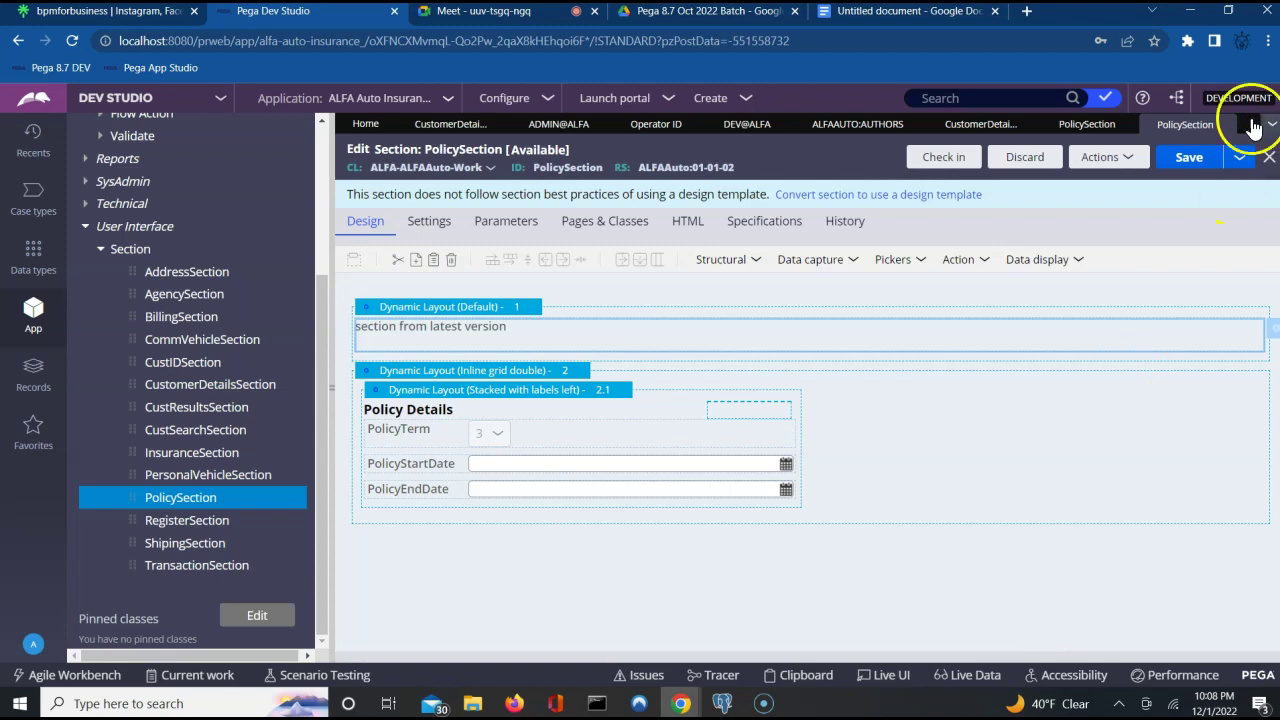
left_click(1200, 160)
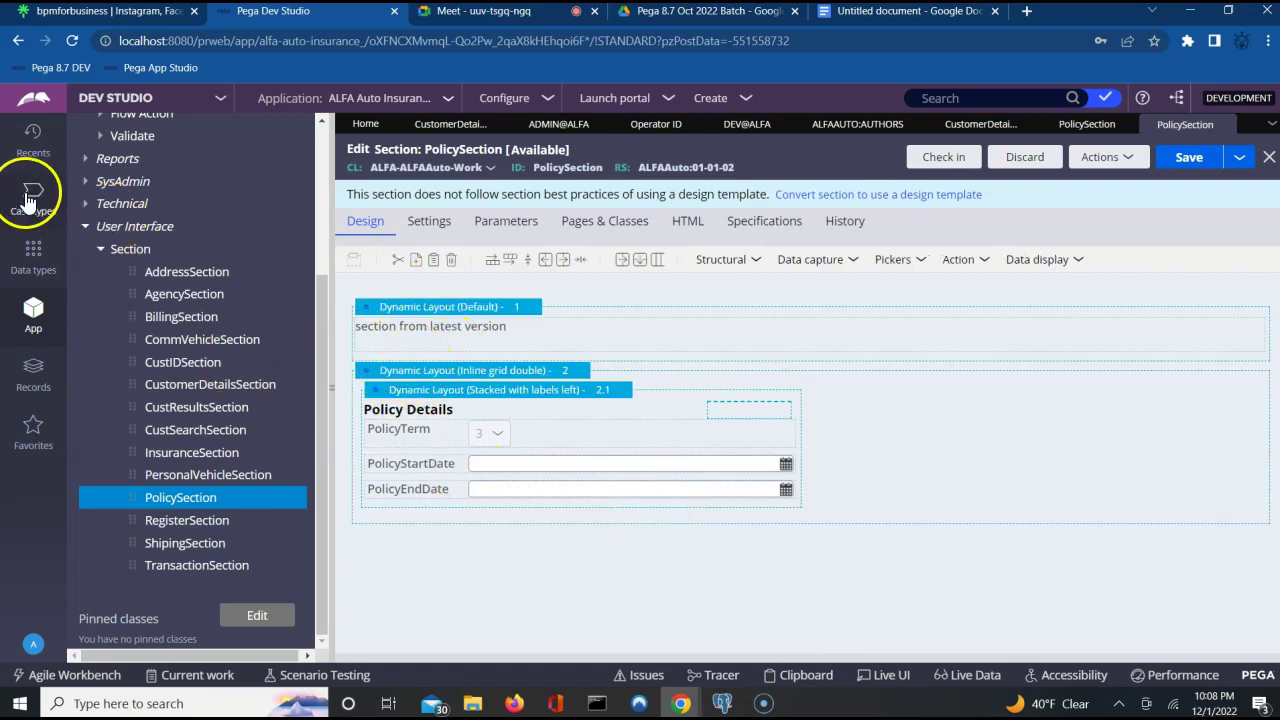
Open the CustomerFlow flow rule from Process > Flow in the App explorer.
left_click(37, 316)
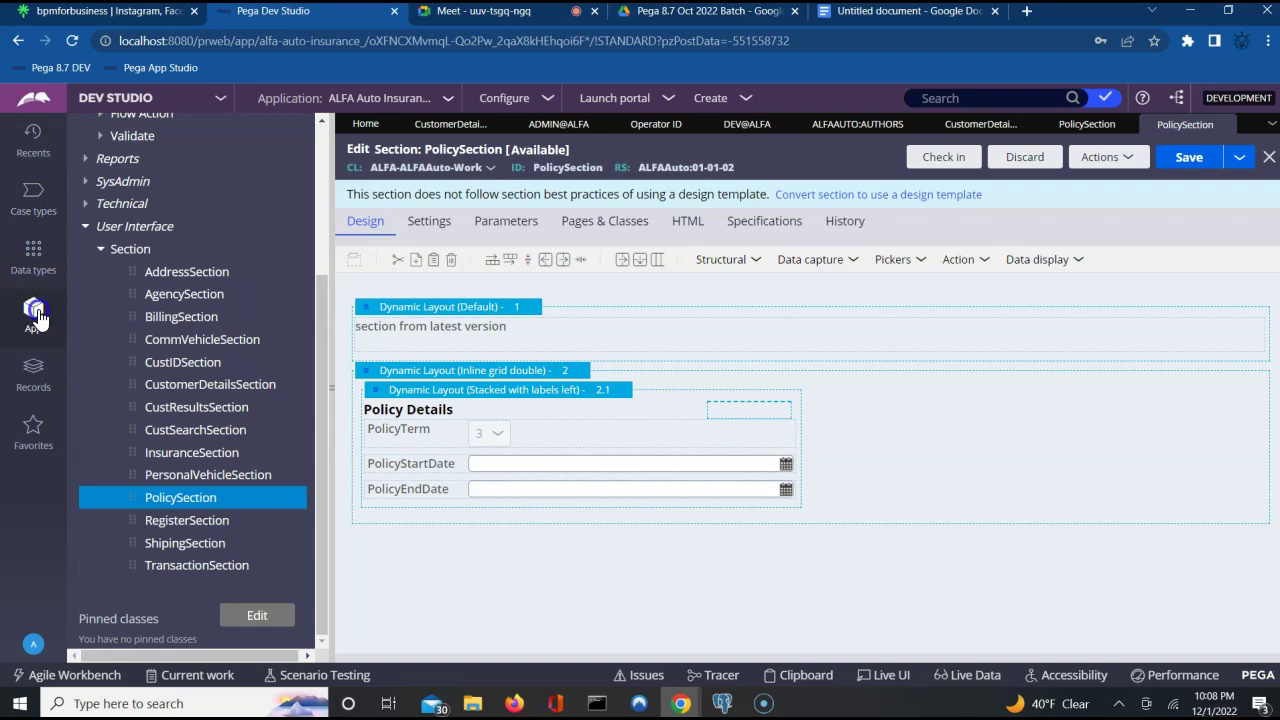
left_click(319, 246)
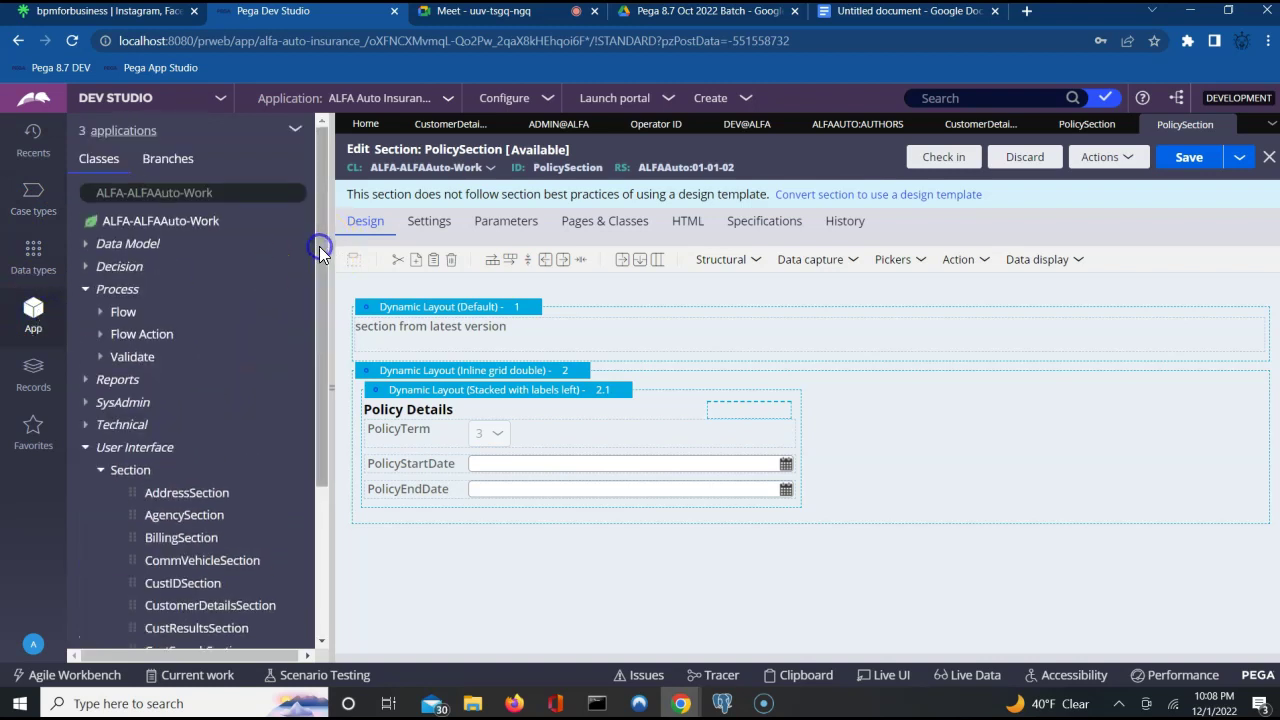
left_click(103, 314)
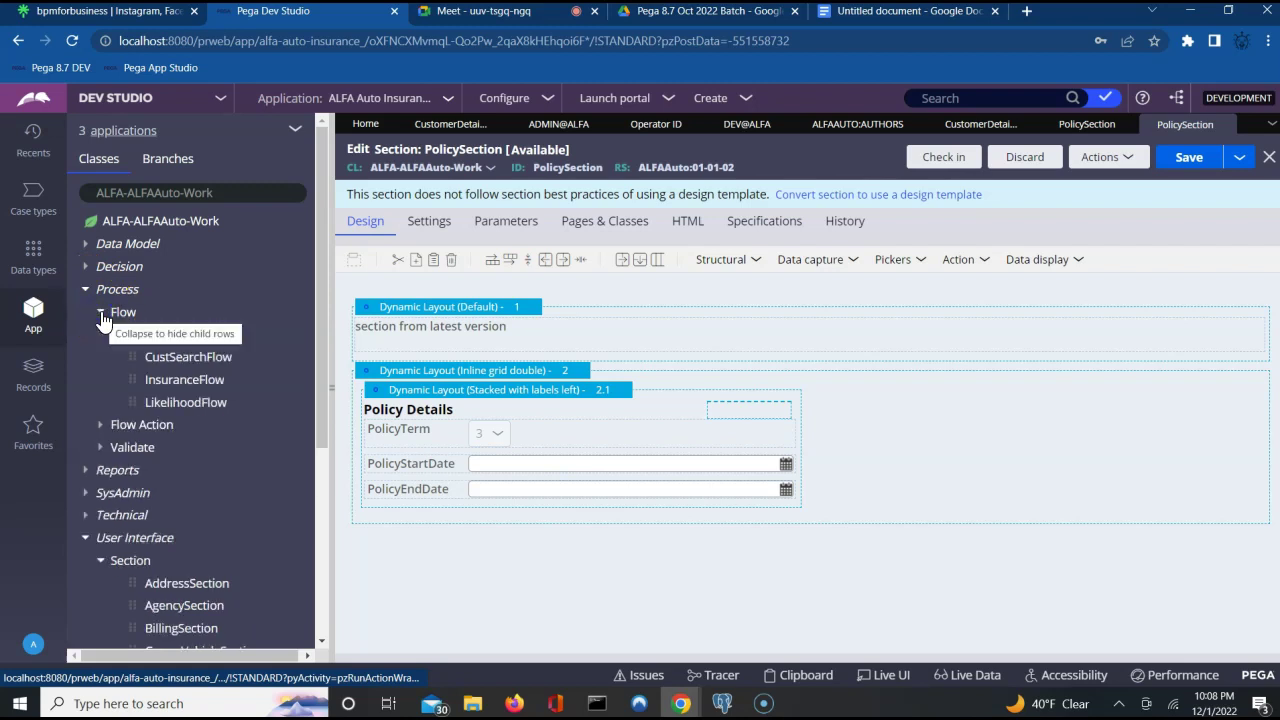
left_click(215, 334)
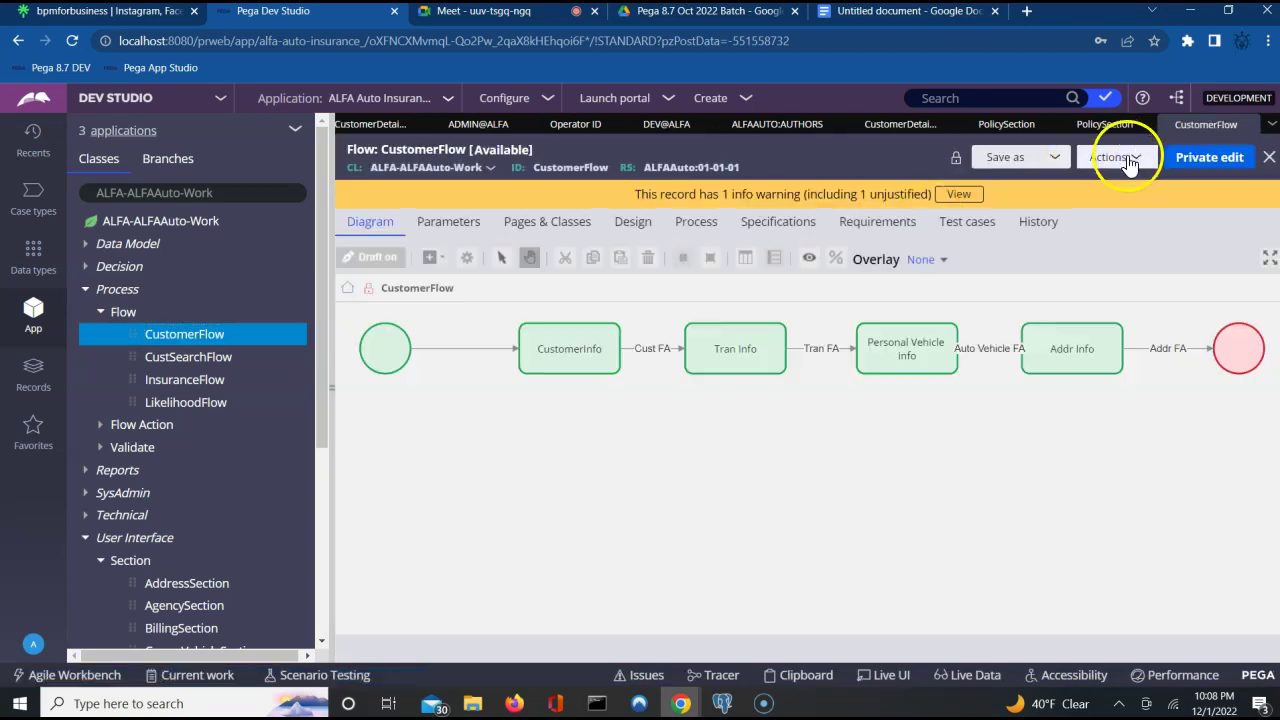
left_click(1128, 160)
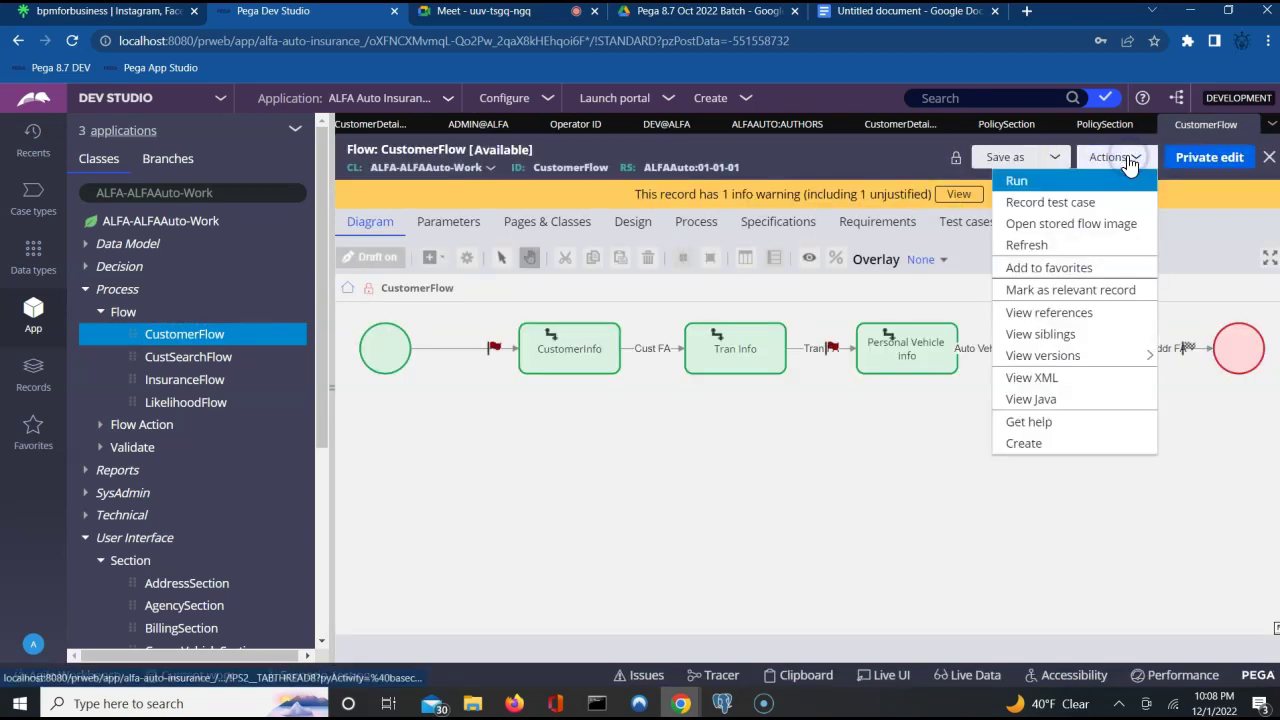
Run CustomerFlow and submit the customer details form to reach the TransactionFA form.
left_click(1047, 179)
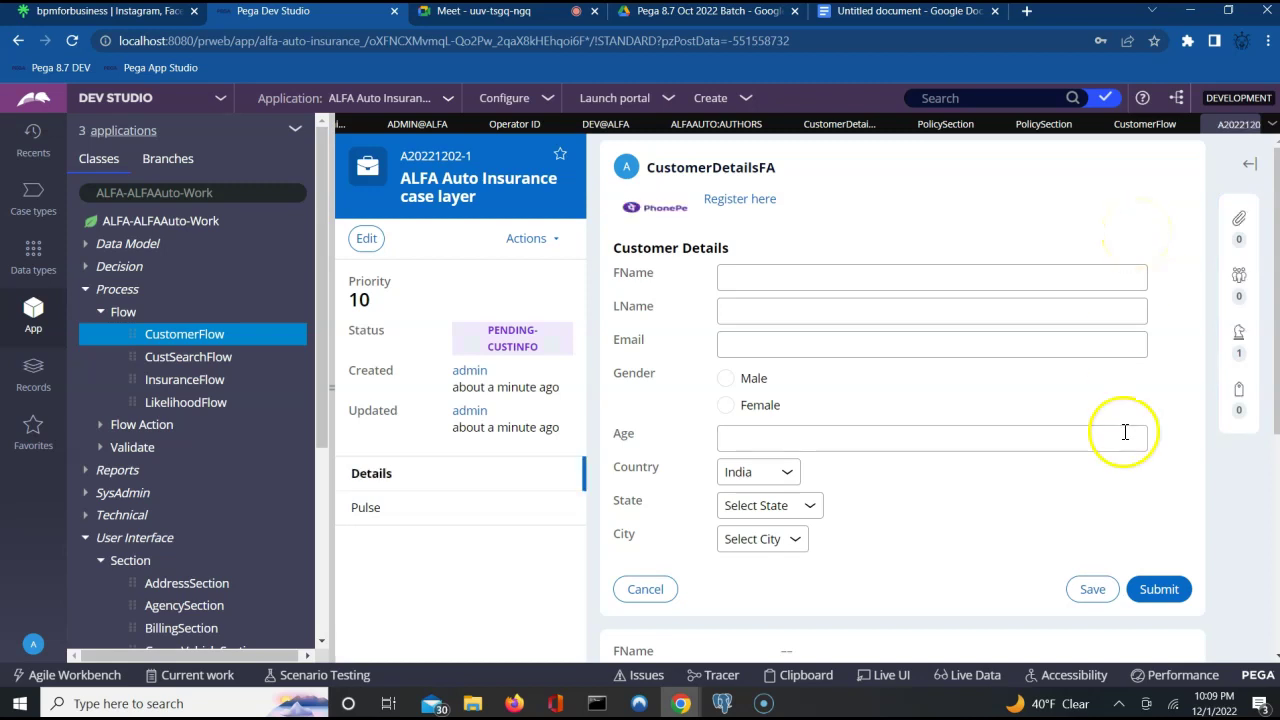
left_click(1156, 596)
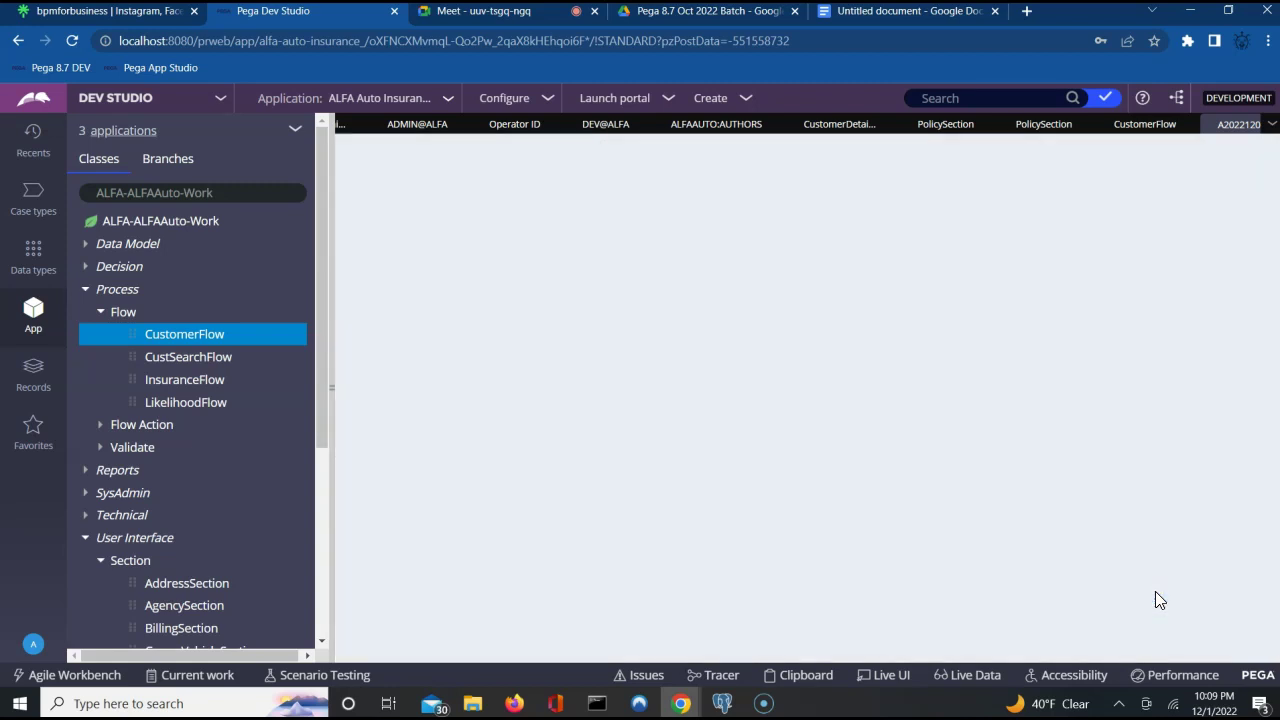
left_click(997, 472)
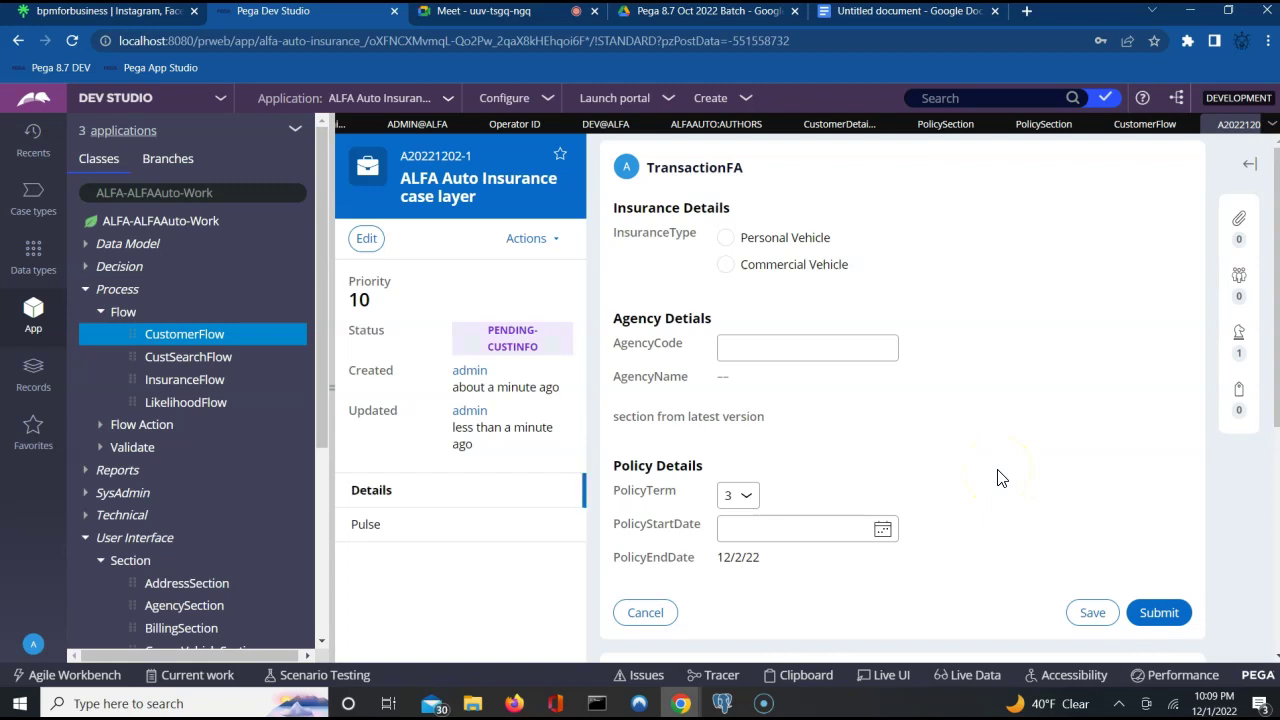
Select the 'section from latest version' line on the form, then go back to PolicySection.
double_click(628, 416)
triple_click(628, 416)
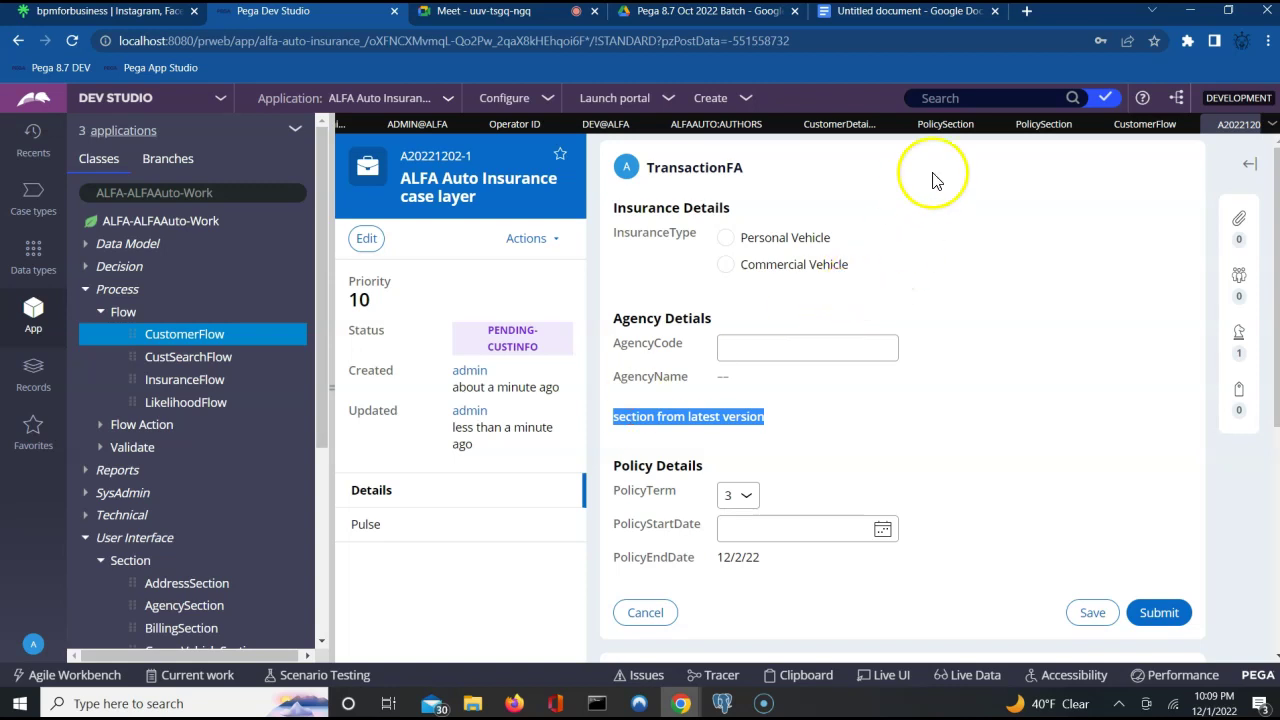
left_click(1040, 128)
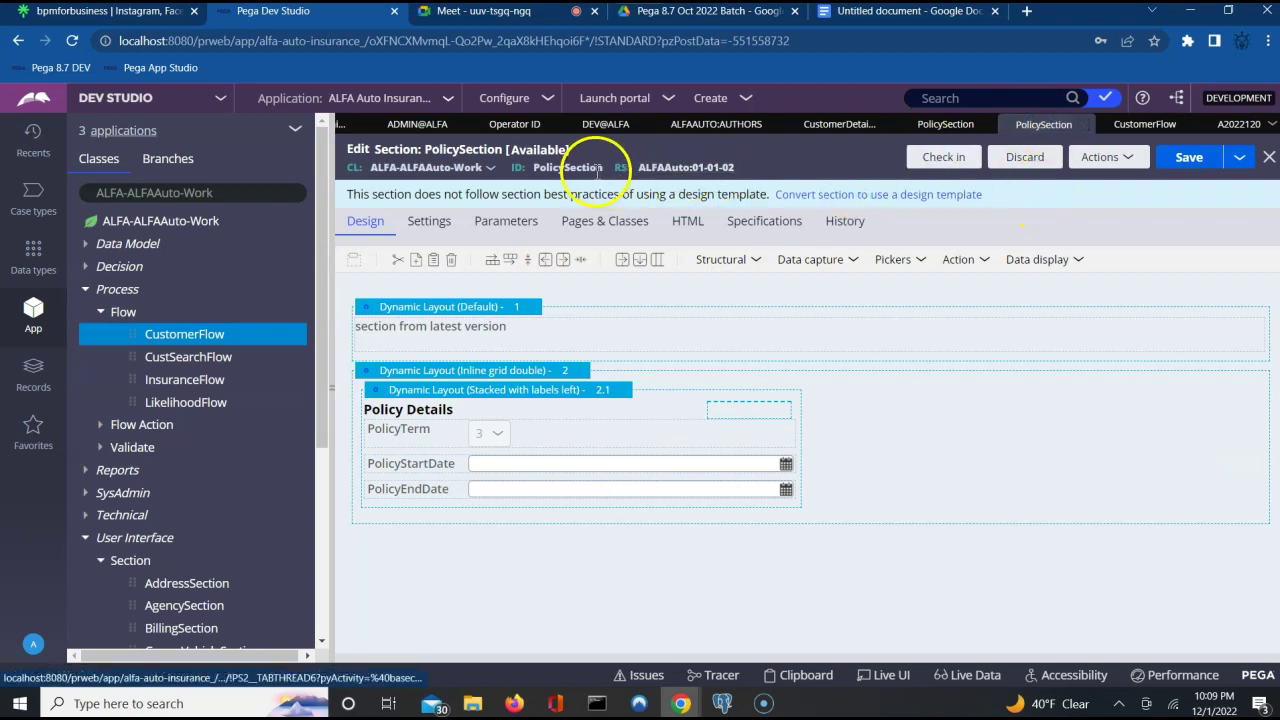
Set PolicySection's availability to Not Available and save the rule.
left_click(528, 152)
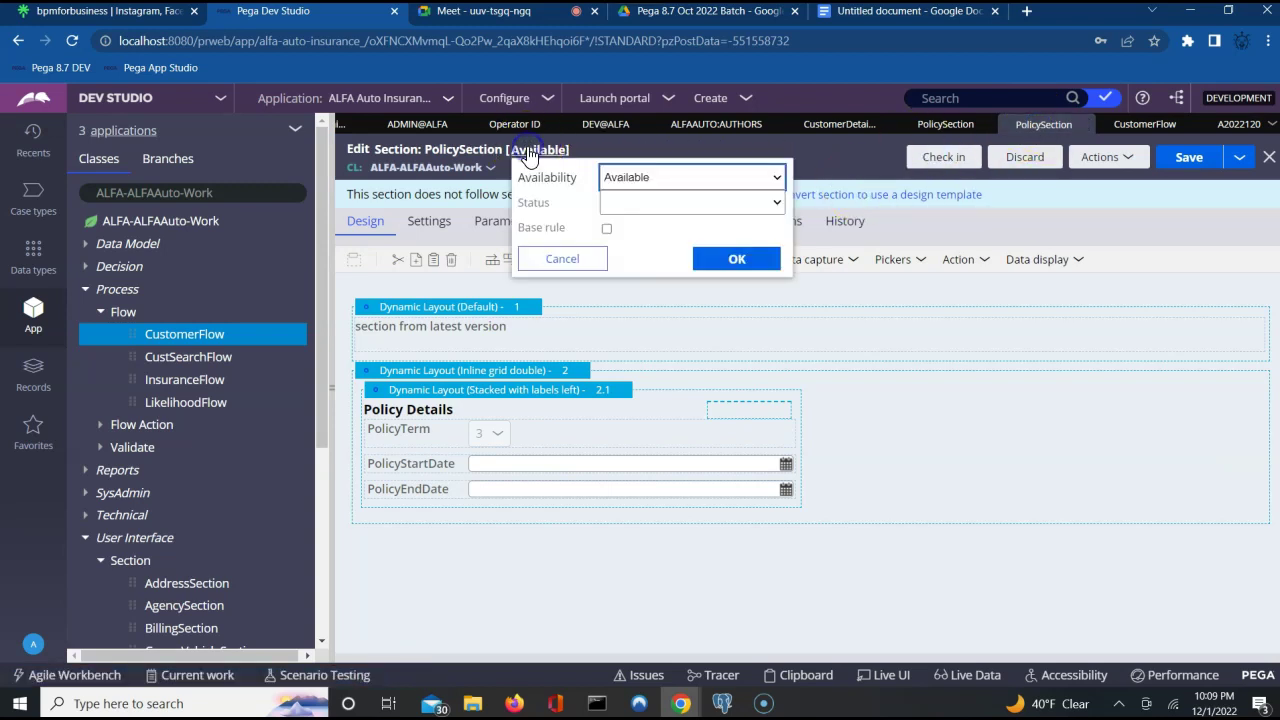
left_click(630, 179)
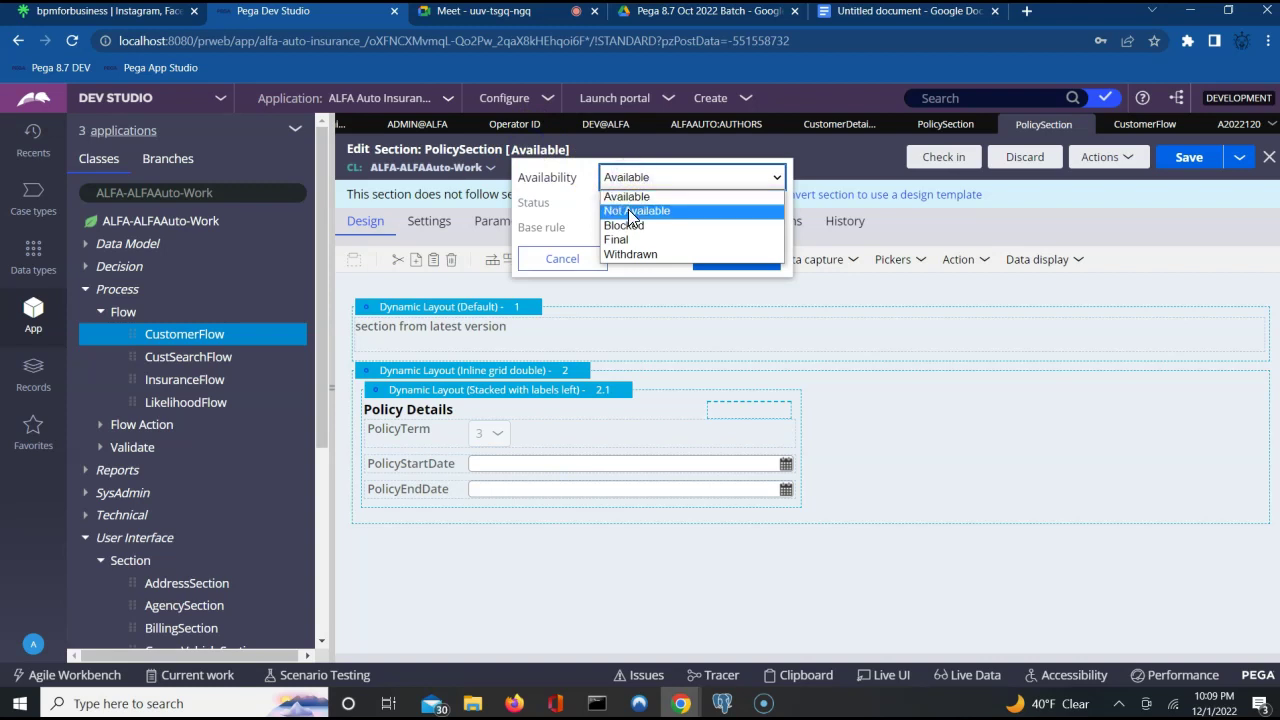
left_click(631, 217)
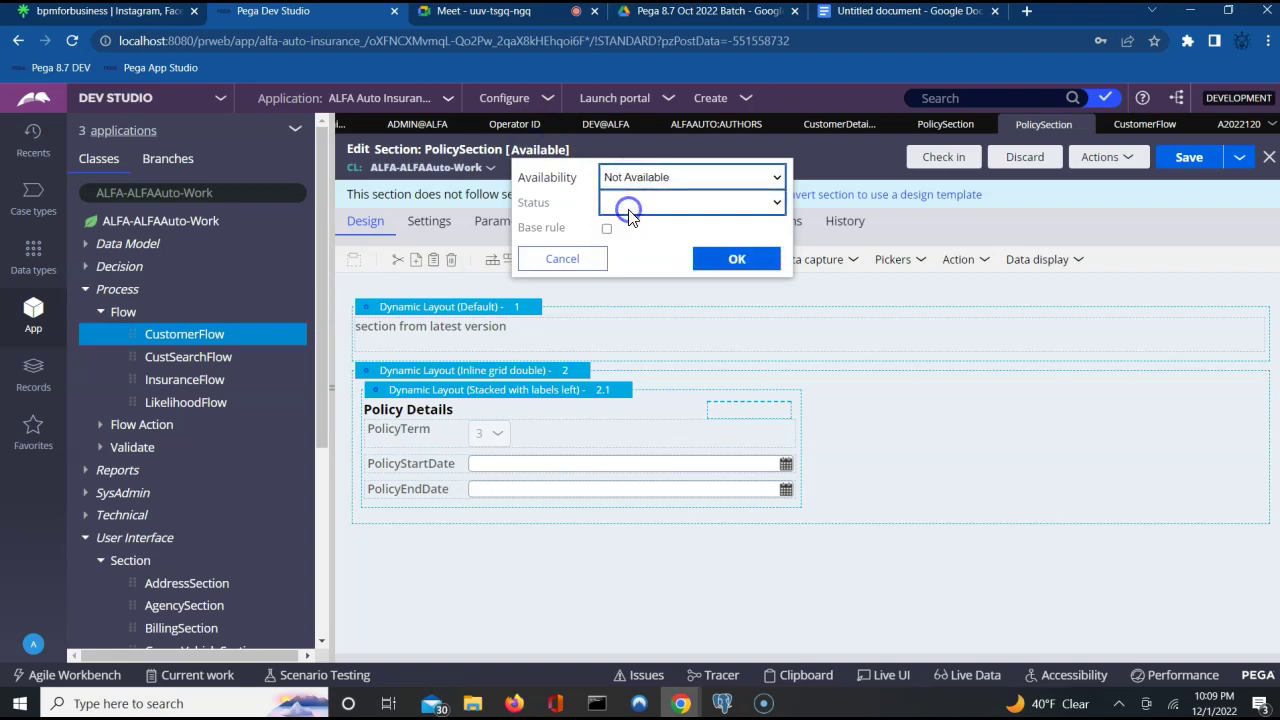
left_click(1183, 165)
left_click(1185, 160)
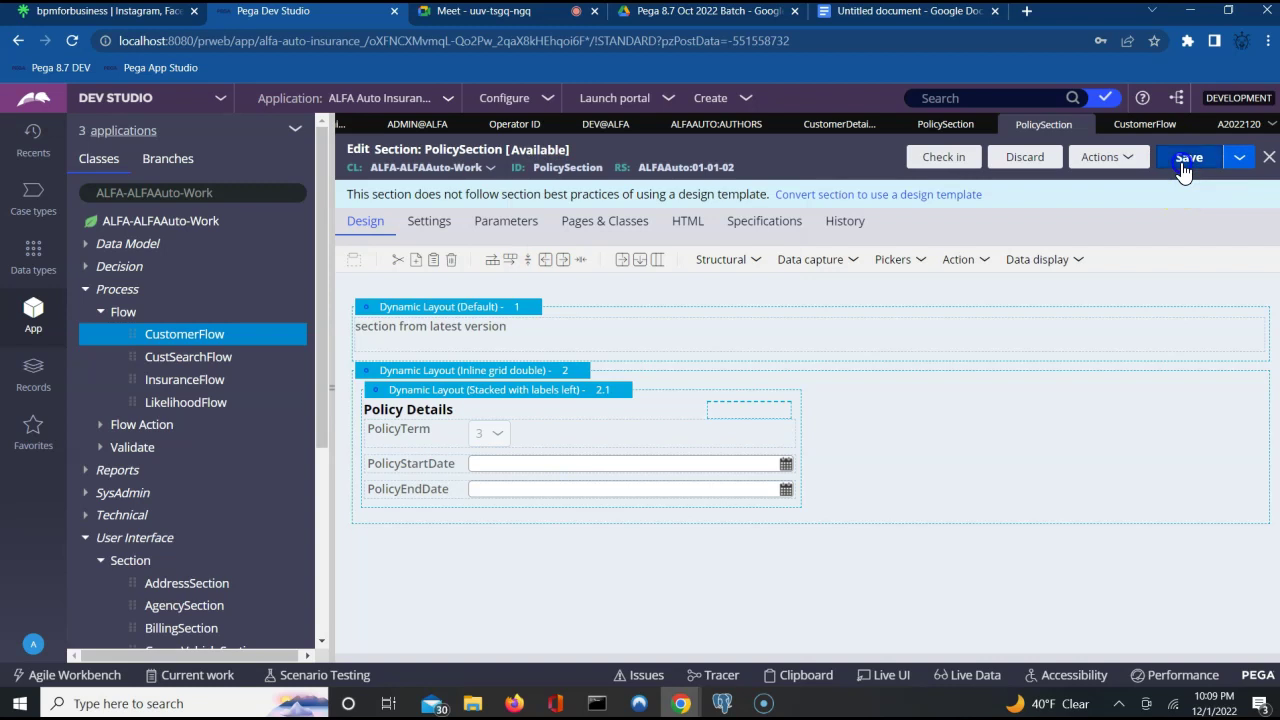
Refresh the insurance case and reopen Tran Info, then return to the PolicySection editor.
left_click(1230, 122)
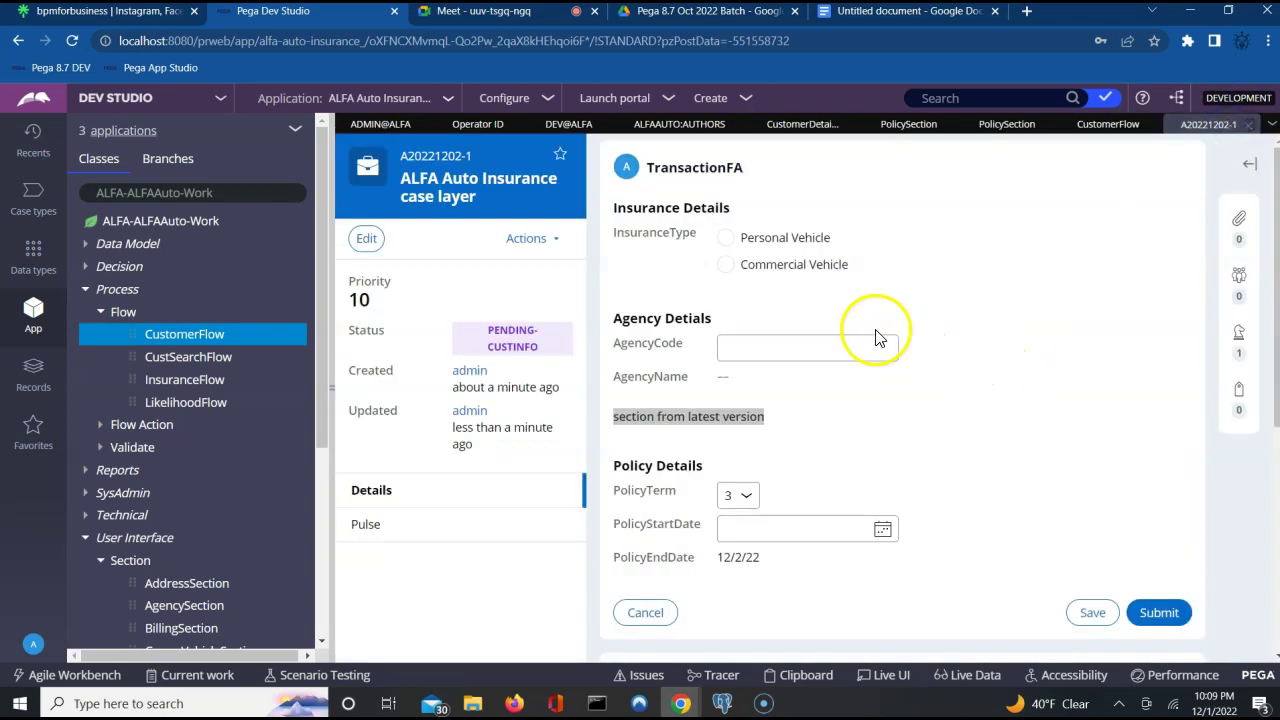
left_click(553, 242)
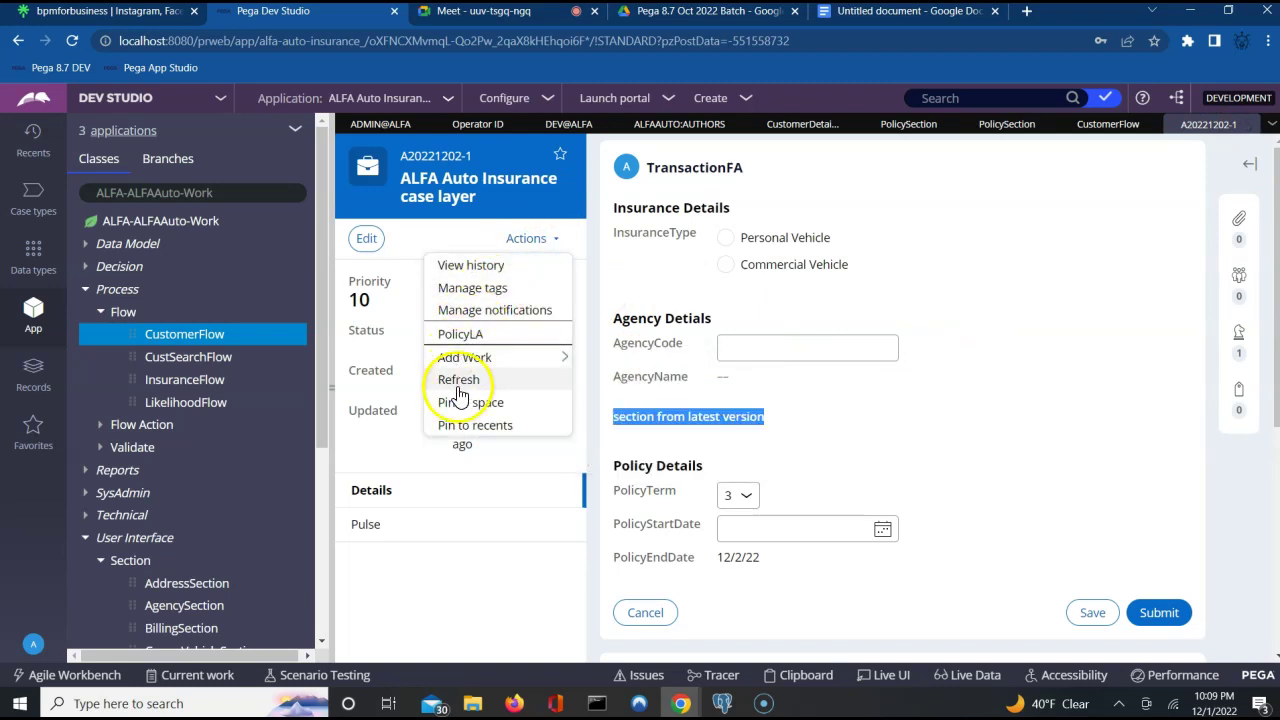
left_click(458, 381)
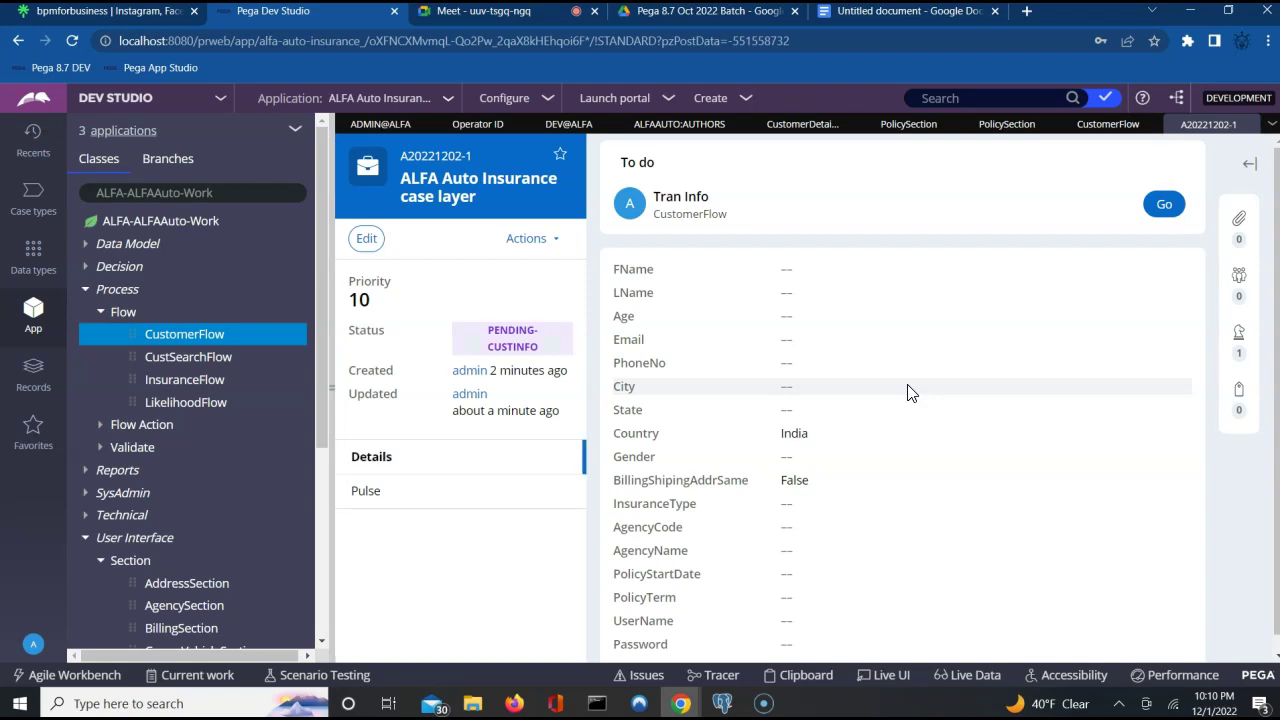
left_click(1164, 204)
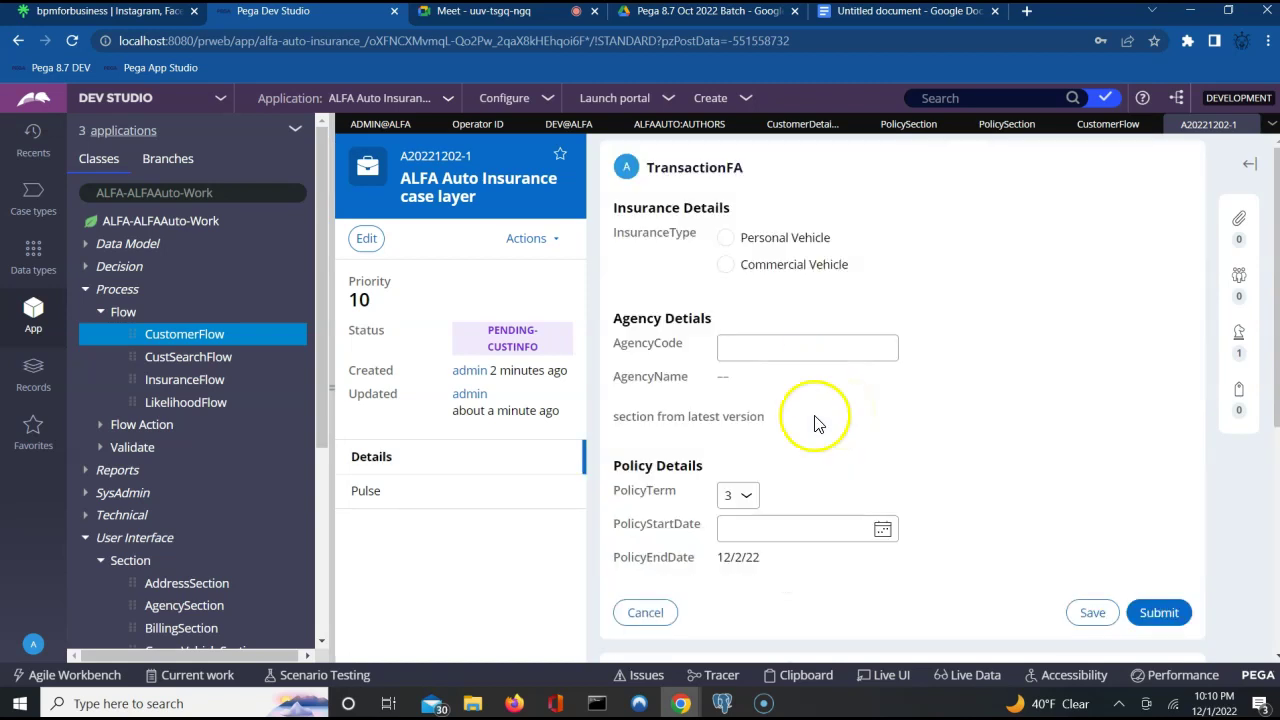
left_click(1004, 124)
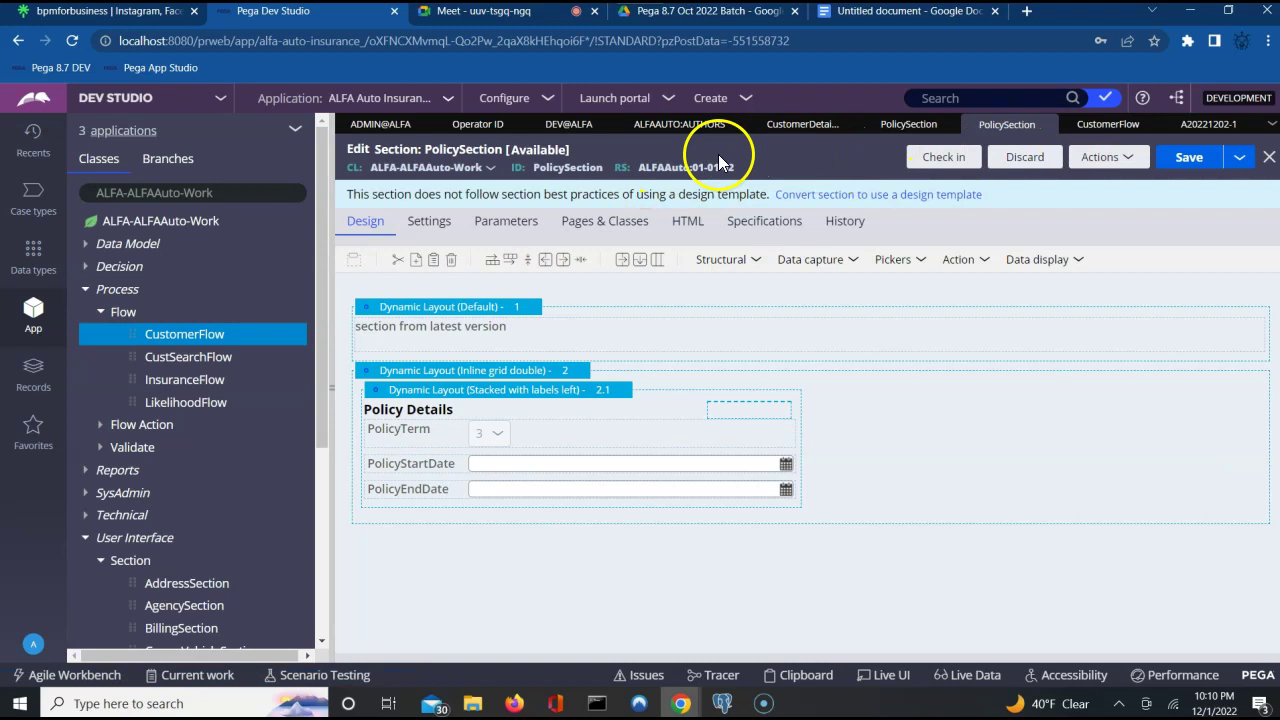
Set the section to Not Available, then start and cancel a check-in.
left_click(545, 160)
left_click(635, 180)
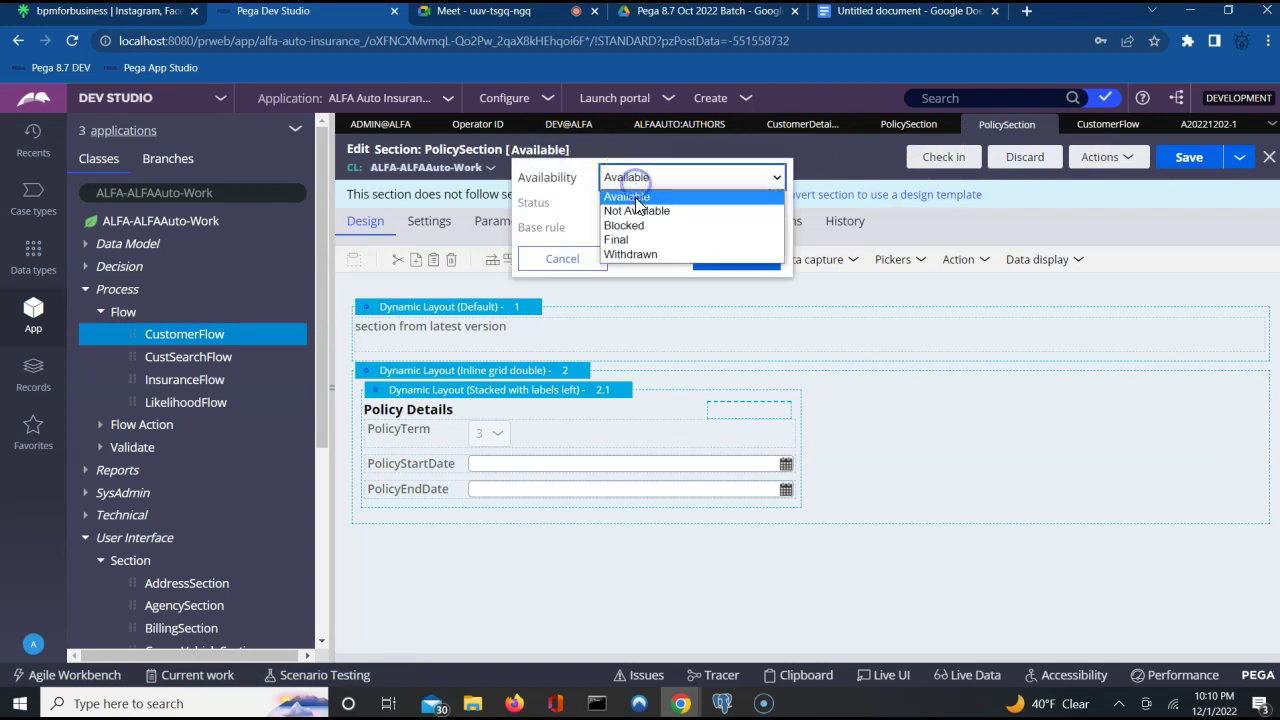
left_click(636, 211)
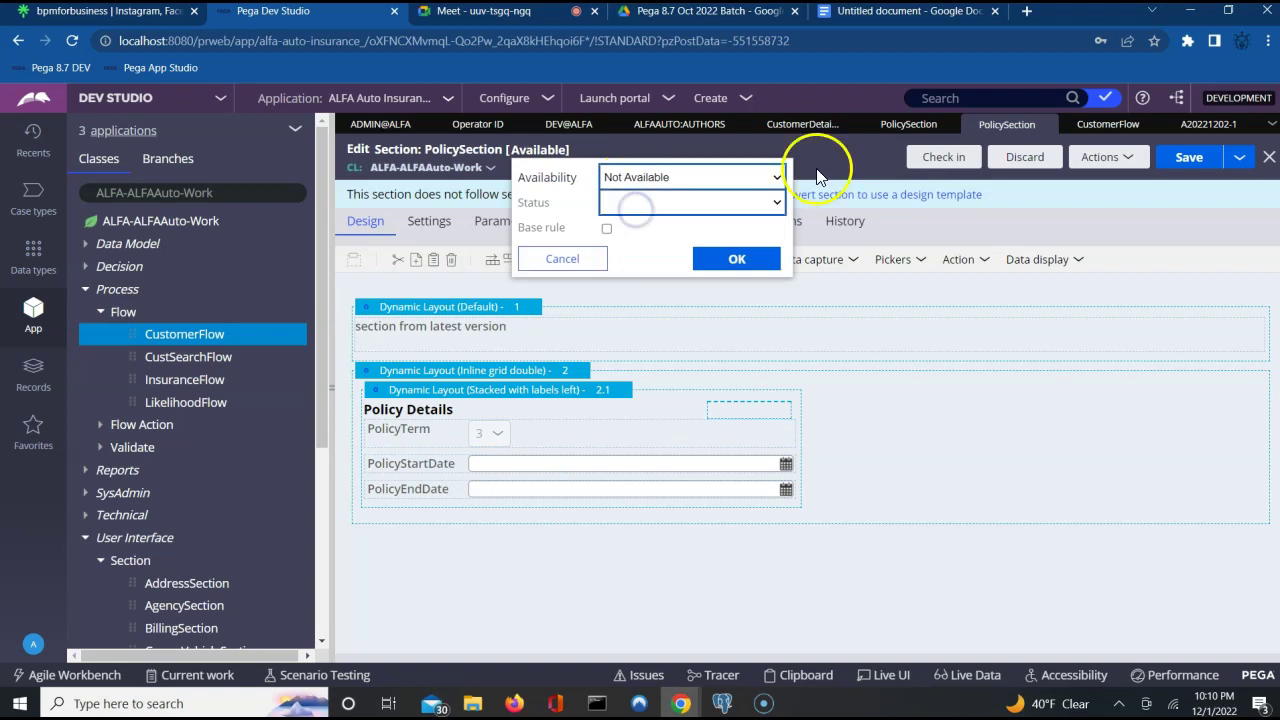
left_click(742, 259)
left_click(942, 160)
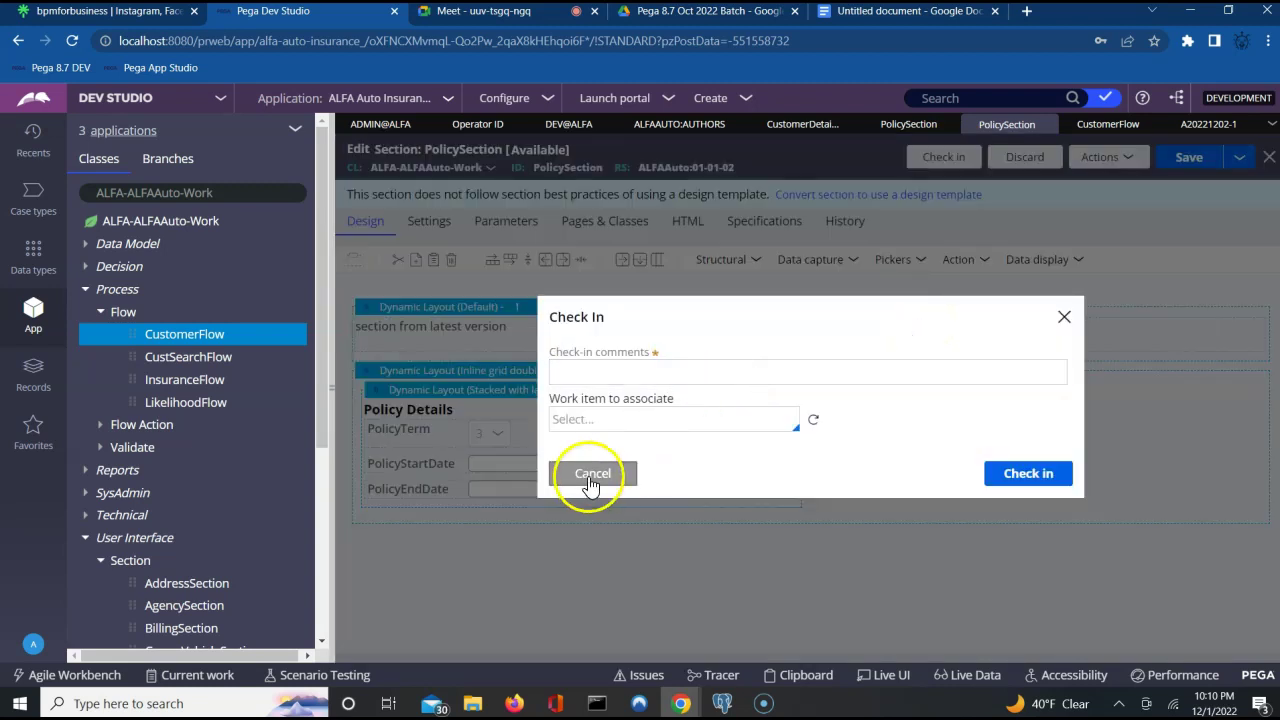
left_click(590, 473)
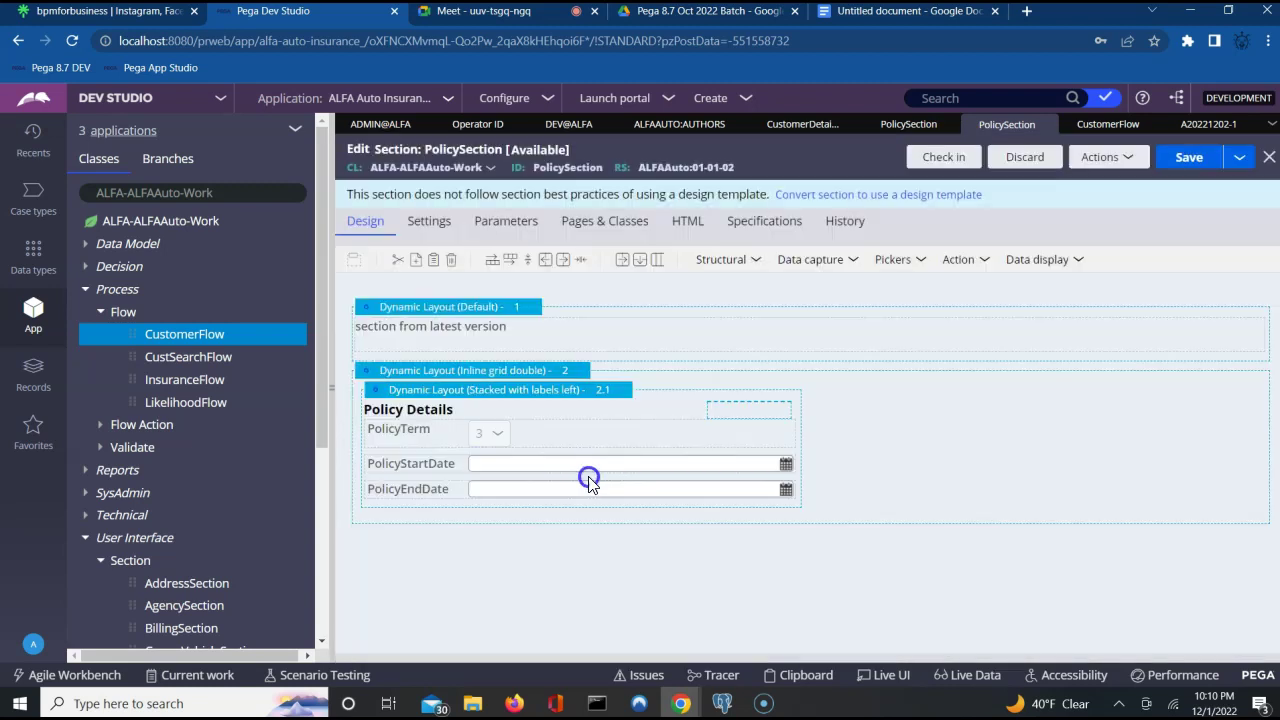
Try Not Available and the status options again, then dismiss the availability settings.
left_click(540, 149)
left_click(641, 176)
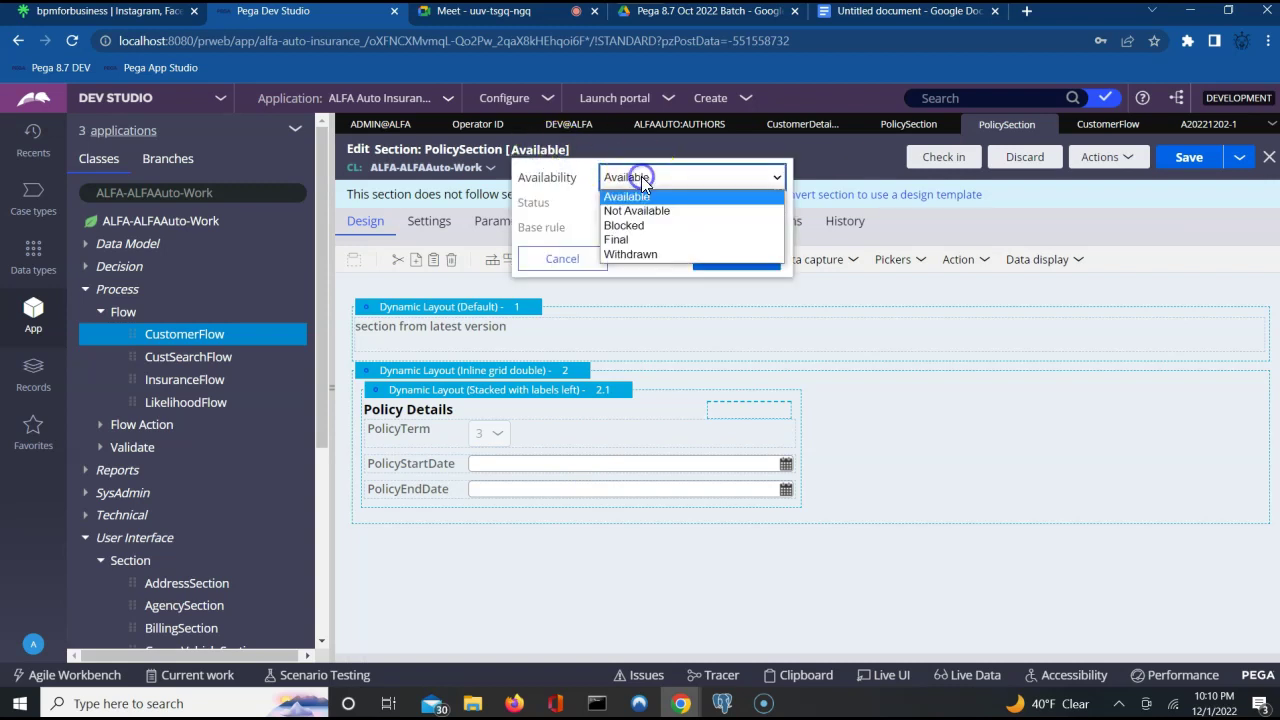
left_click(630, 213)
left_click(646, 202)
left_click(832, 352)
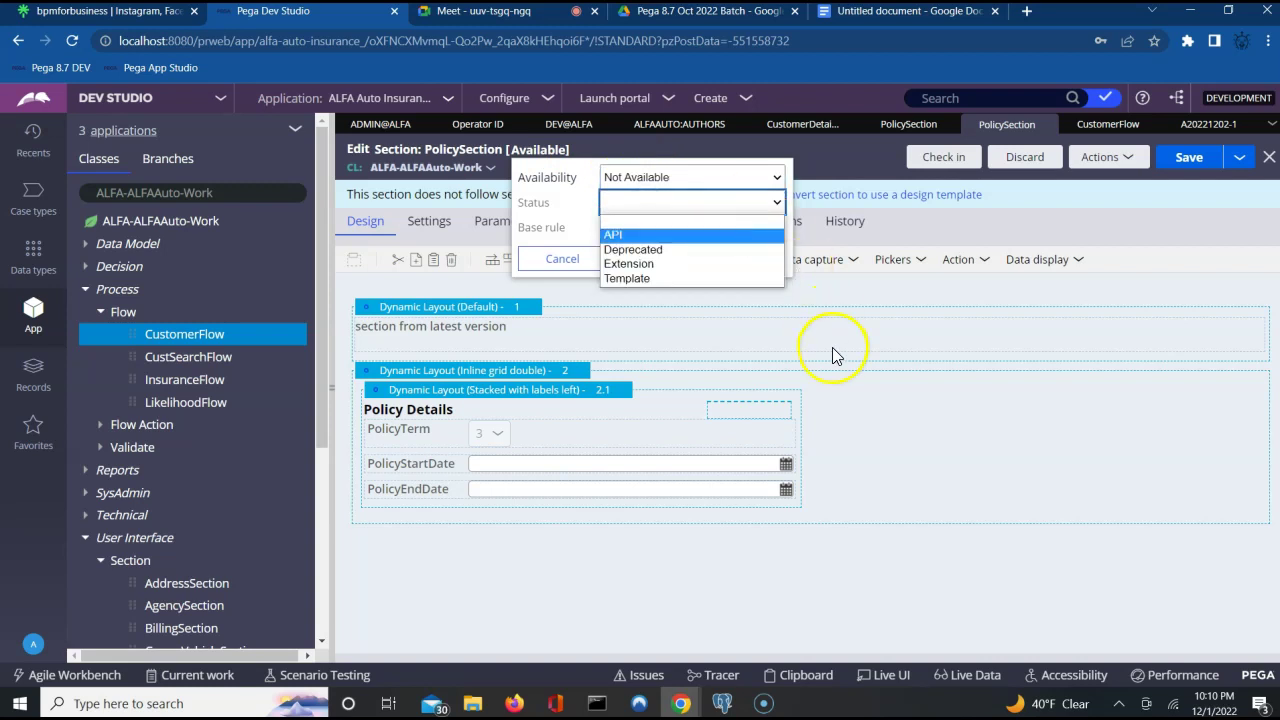
left_click(832, 348)
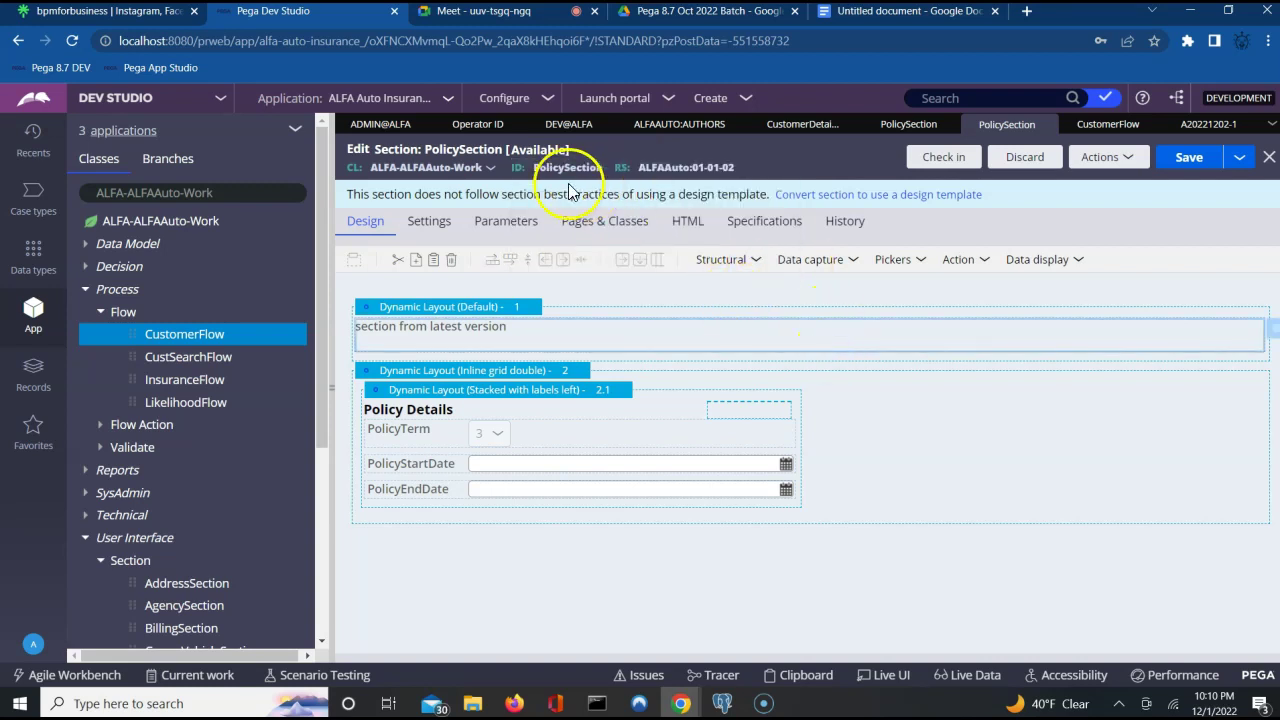
Set the section's availability to Blocked.
left_click(539, 149)
left_click(624, 177)
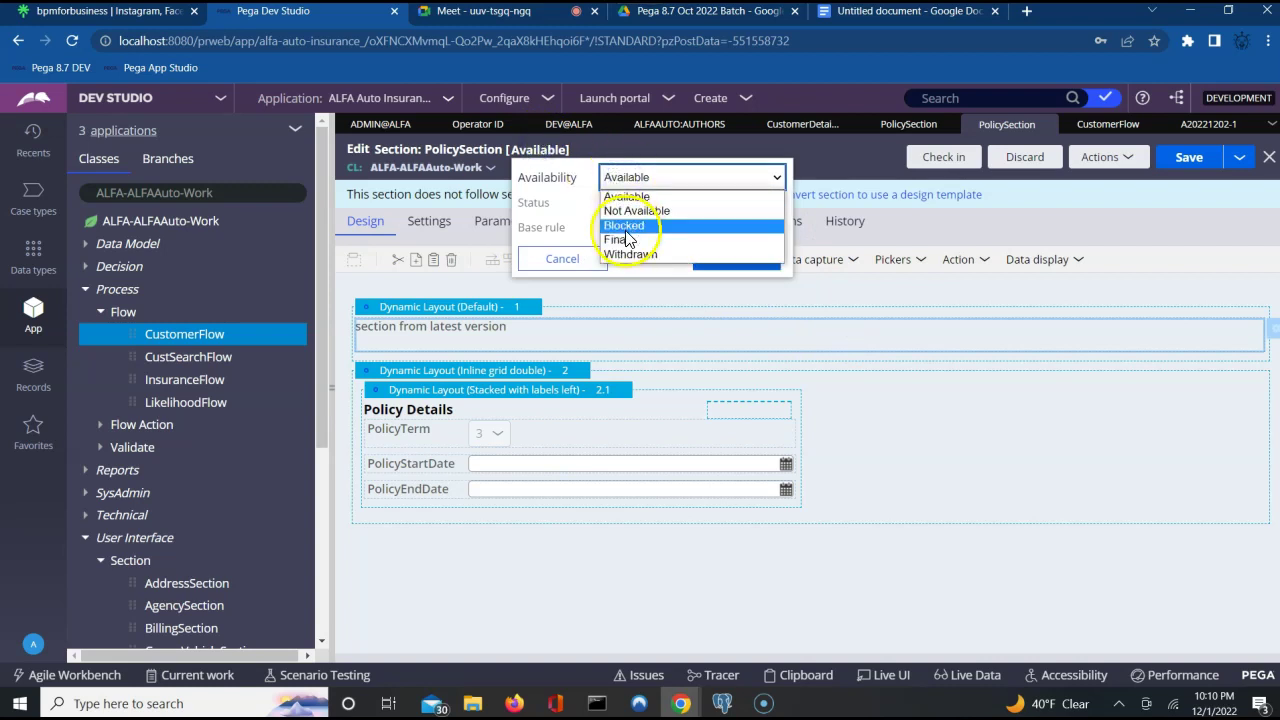
left_click(624, 227)
left_click(728, 258)
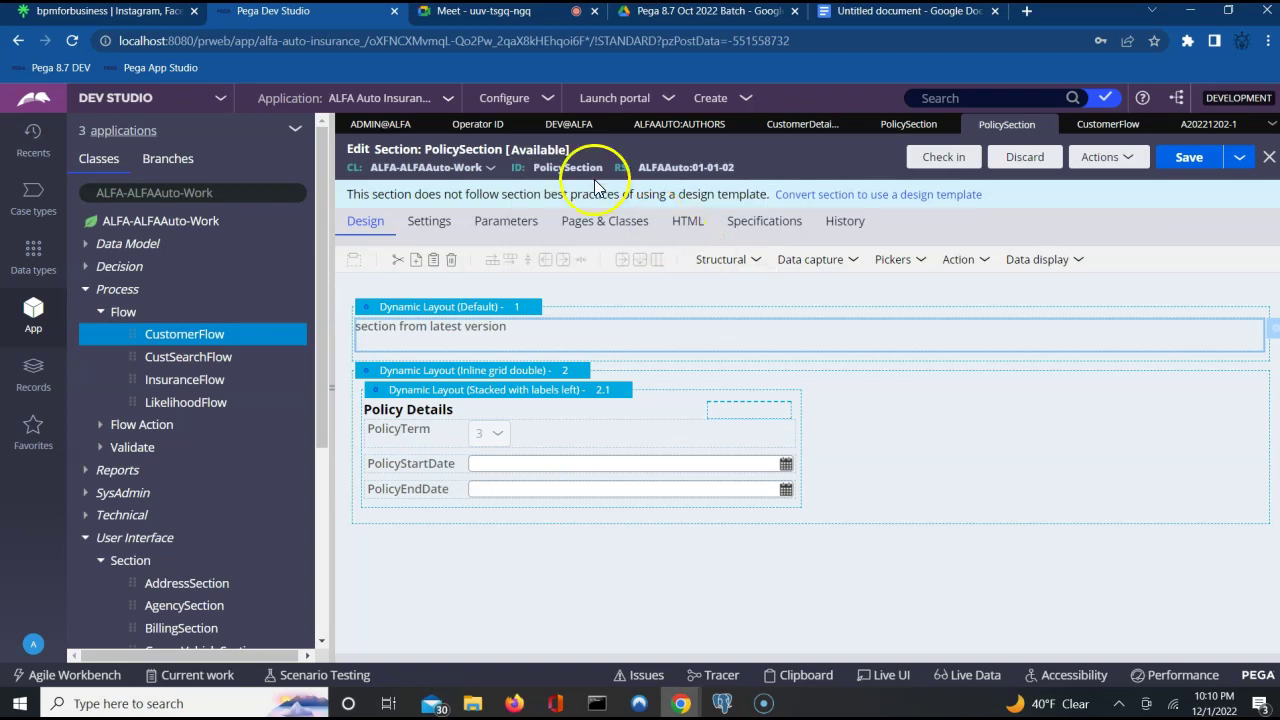
Set availability to Not Available as a base rule, then close the PolicySection editor.
left_click(543, 152)
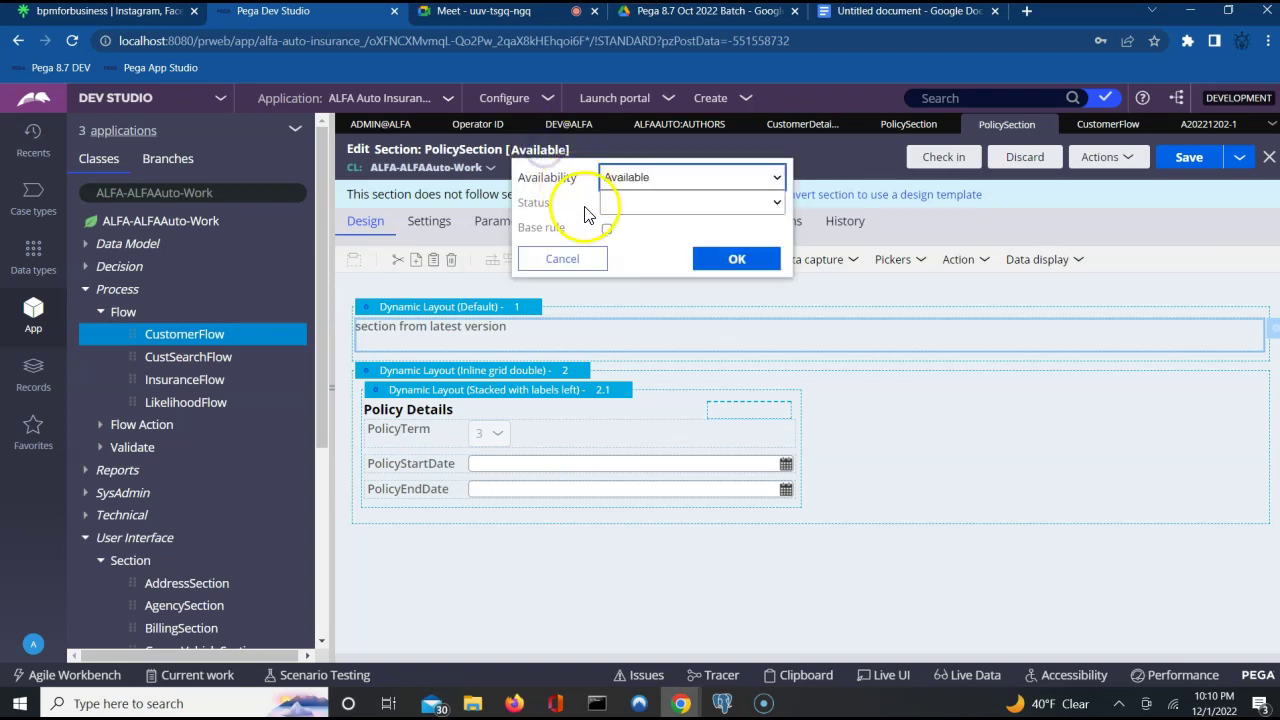
left_click(641, 183)
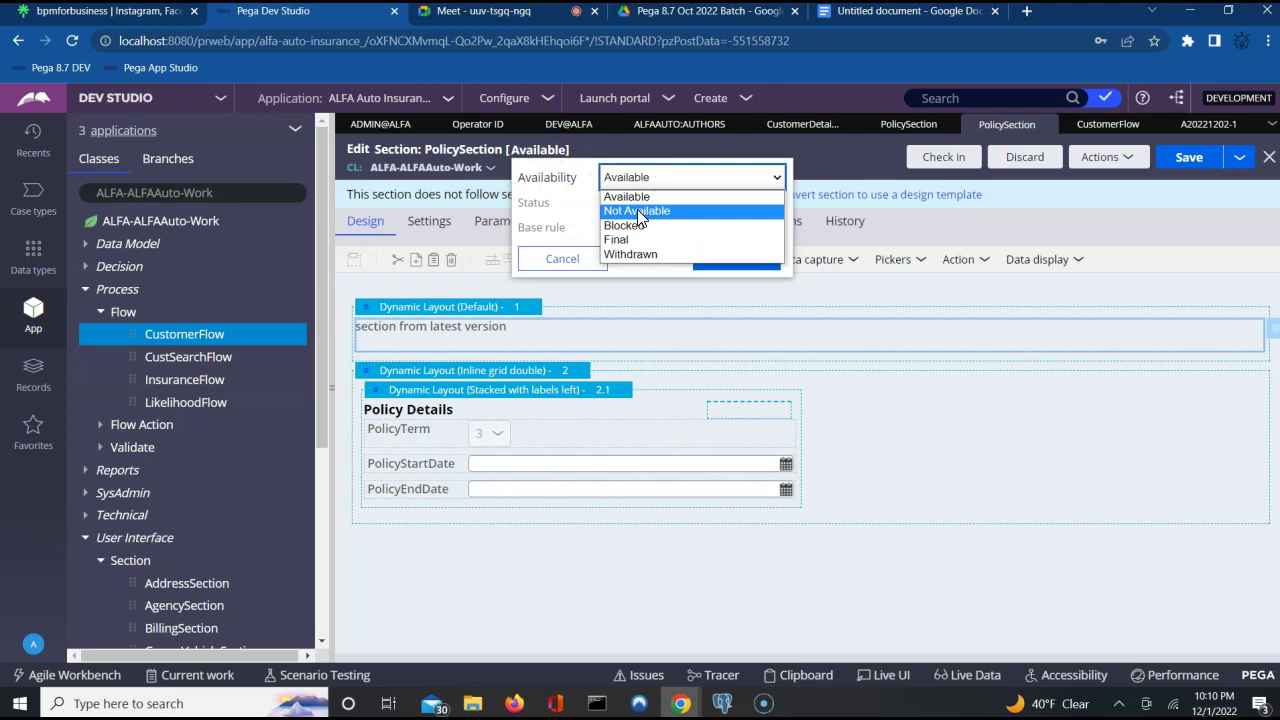
left_click(640, 214)
left_click(607, 229)
left_click(733, 258)
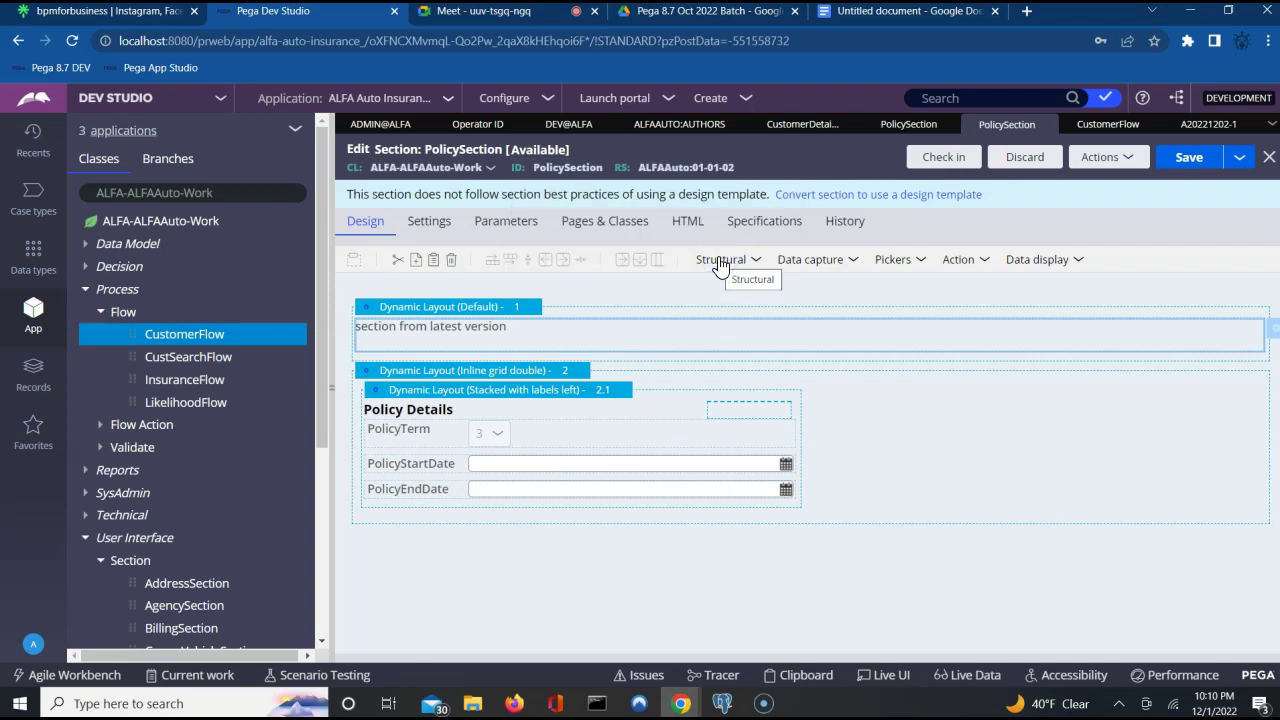
left_click(1267, 160)
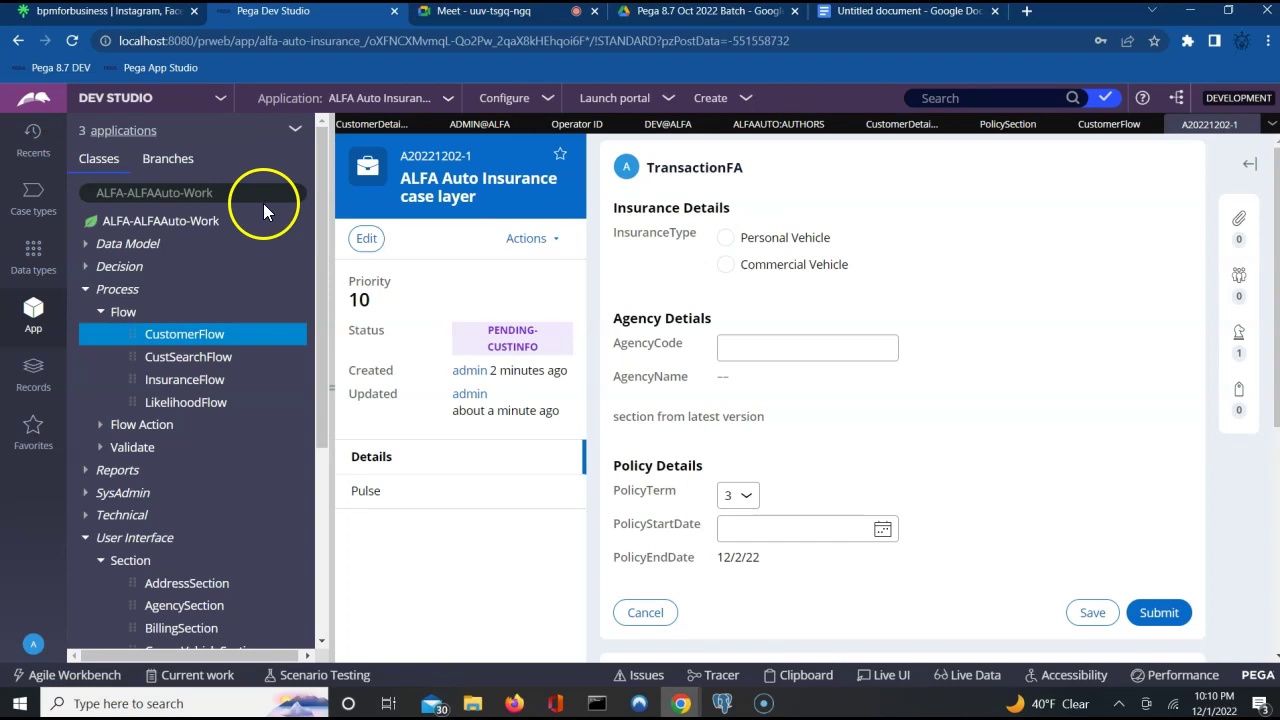
Reopen PolicySection from Recents, set it to Not Available, save, and return to case A20221202-1.
left_click(31, 140)
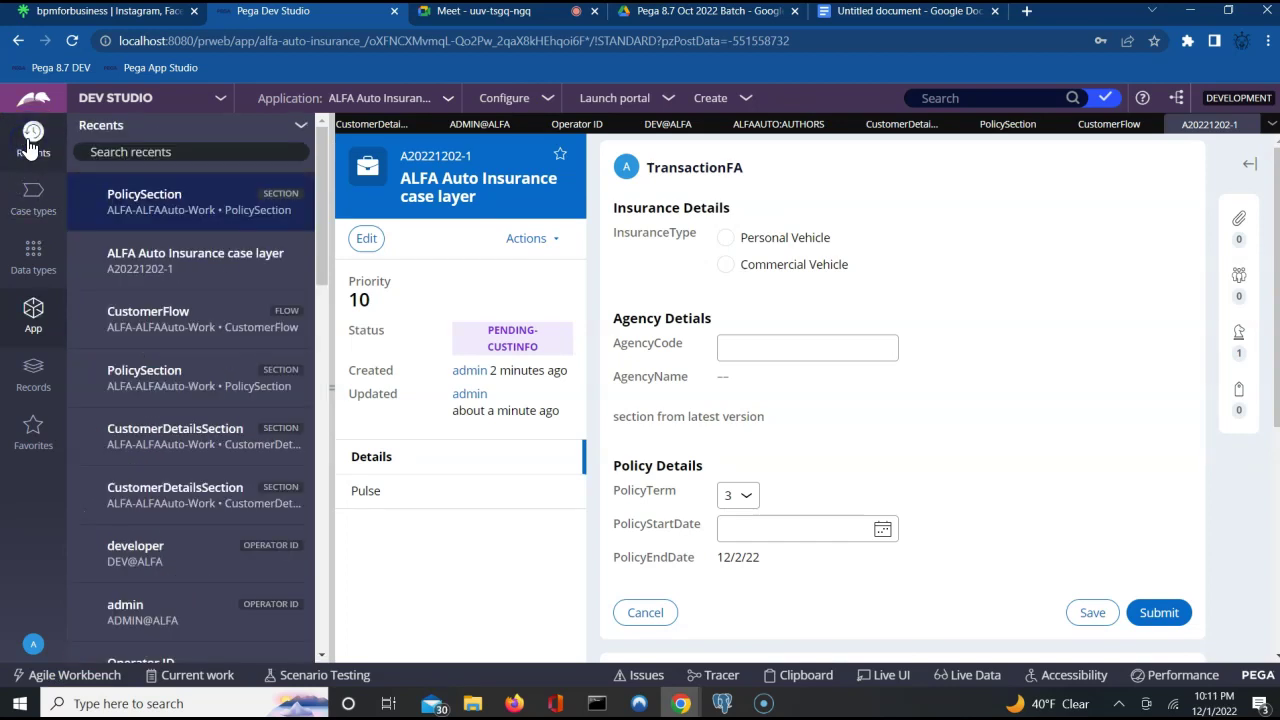
left_click(180, 212)
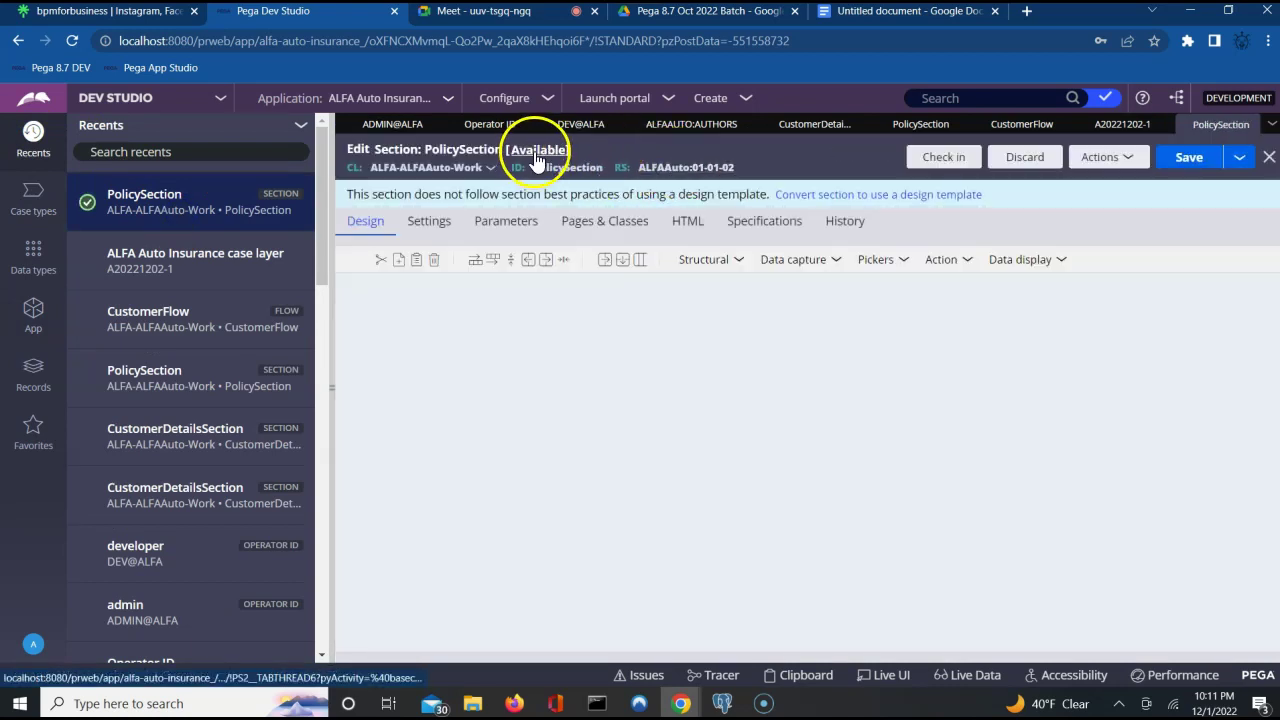
left_click(537, 151)
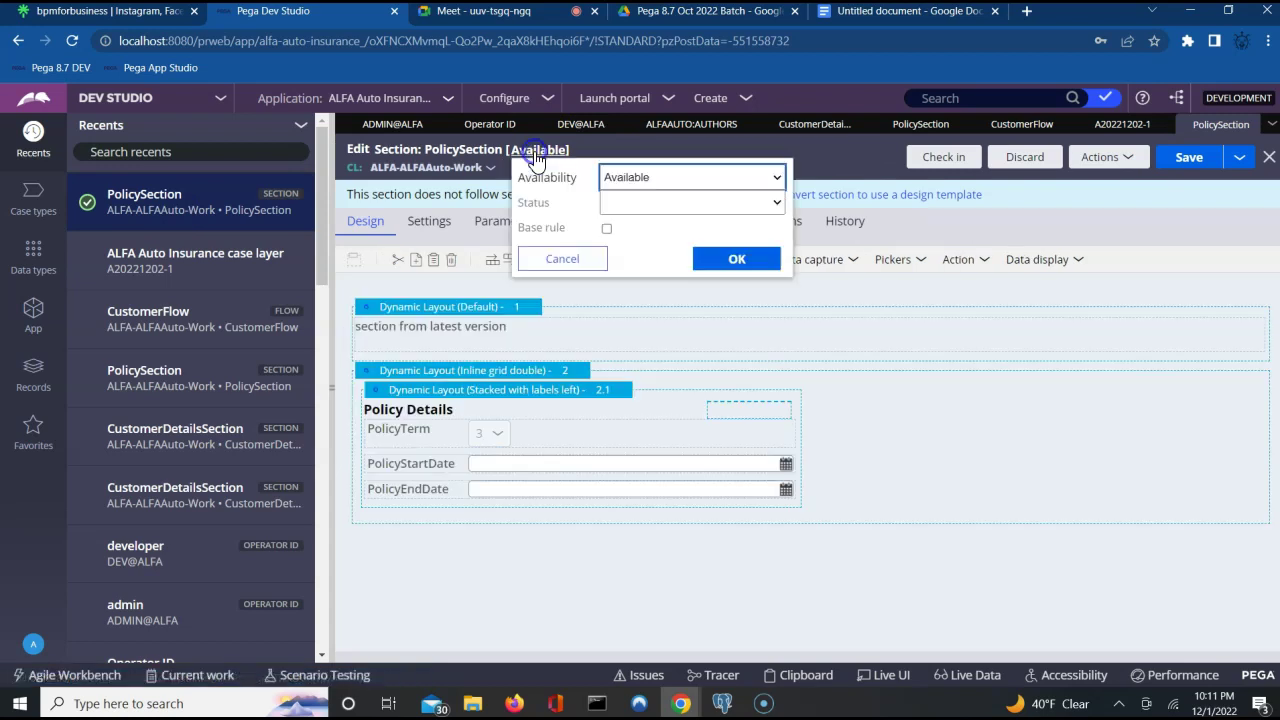
left_click(670, 177)
left_click(648, 210)
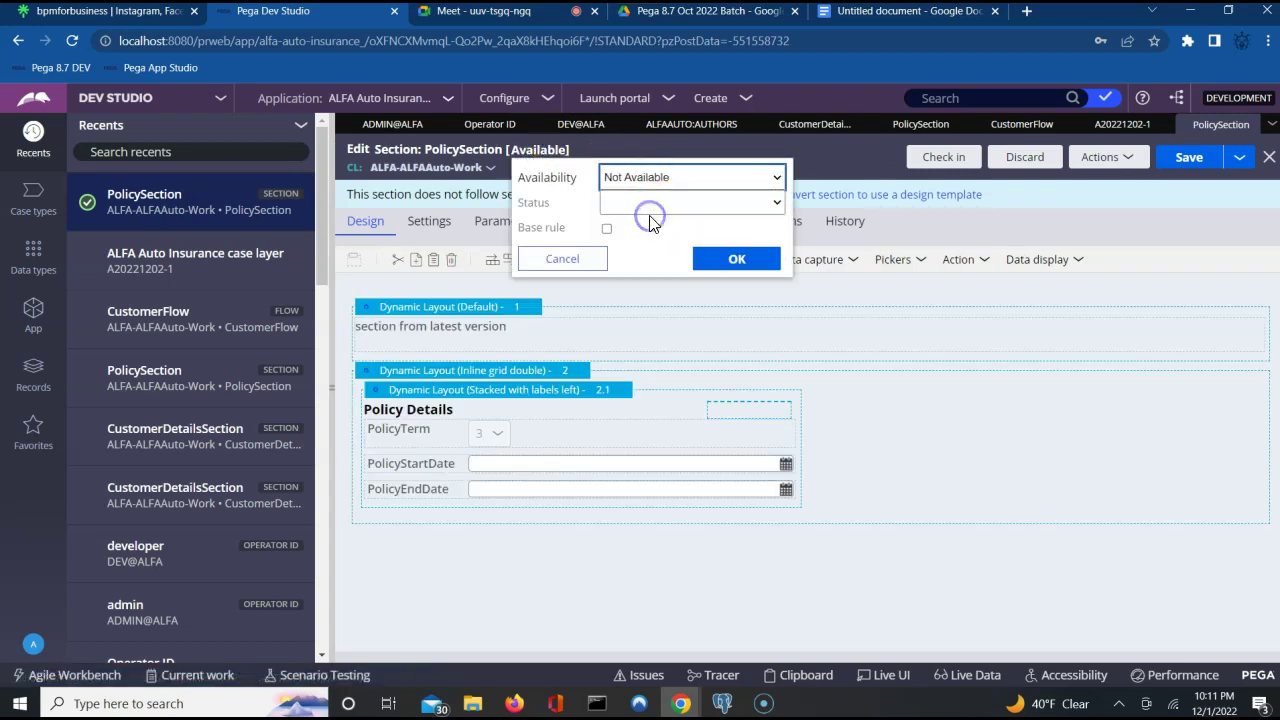
left_click(712, 261)
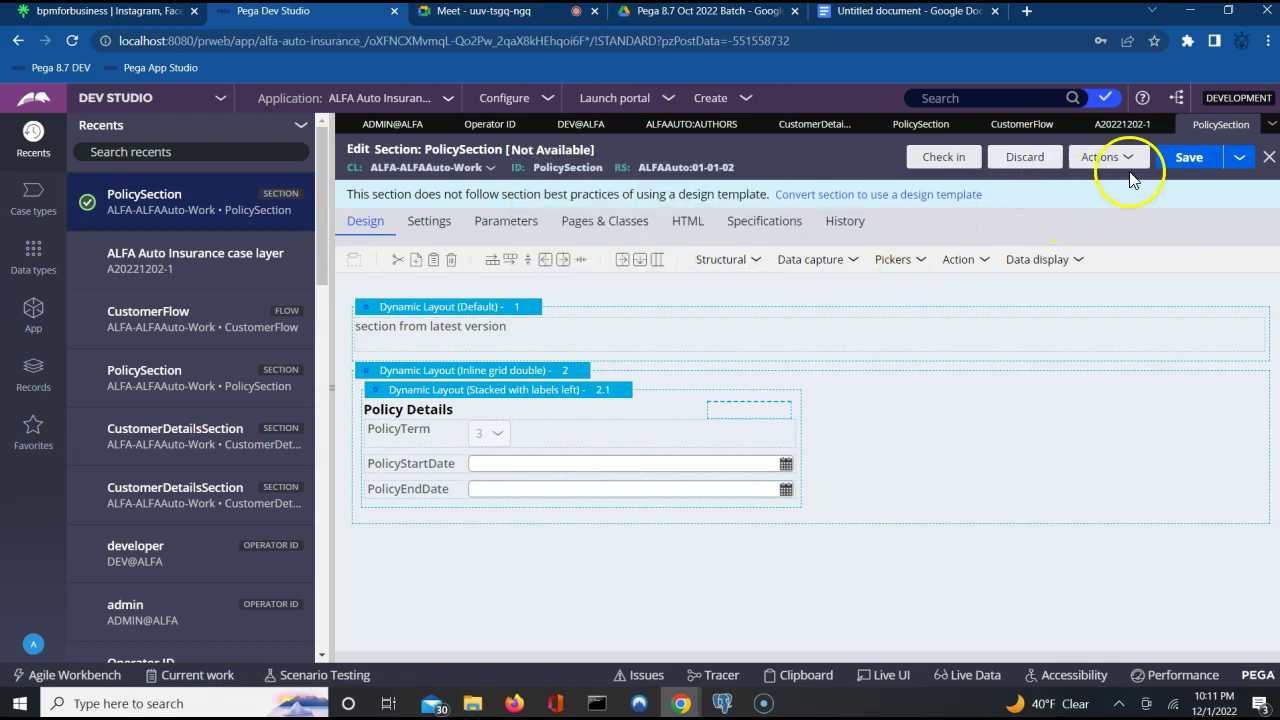
left_click(1176, 160)
left_click(1120, 128)
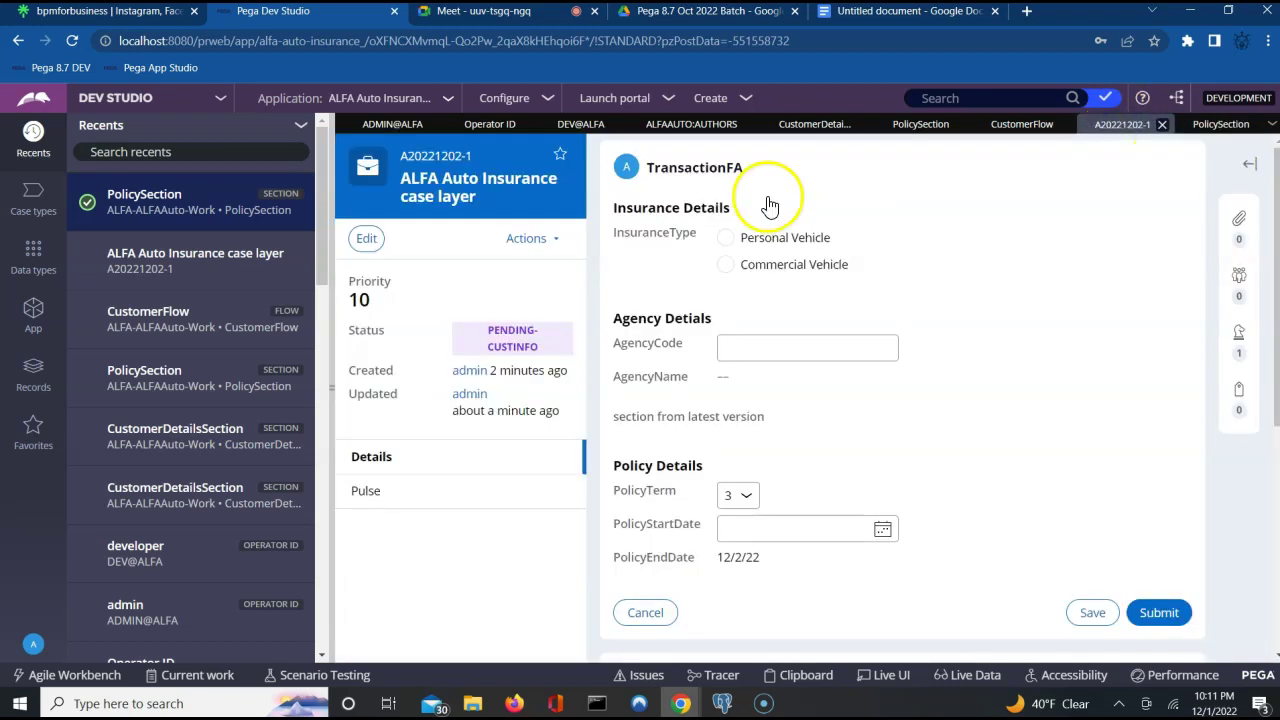
Refresh case A20221202-1 and resume its Tran Info assignment.
left_click(537, 248)
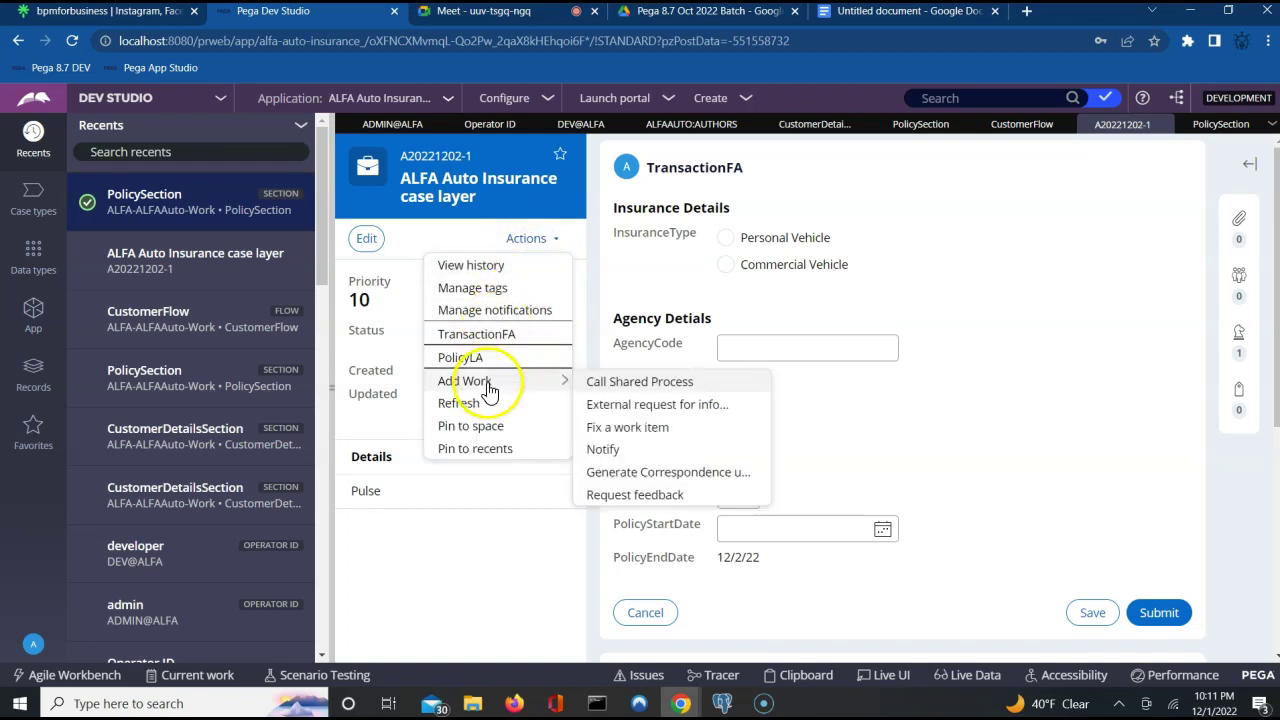
left_click(472, 404)
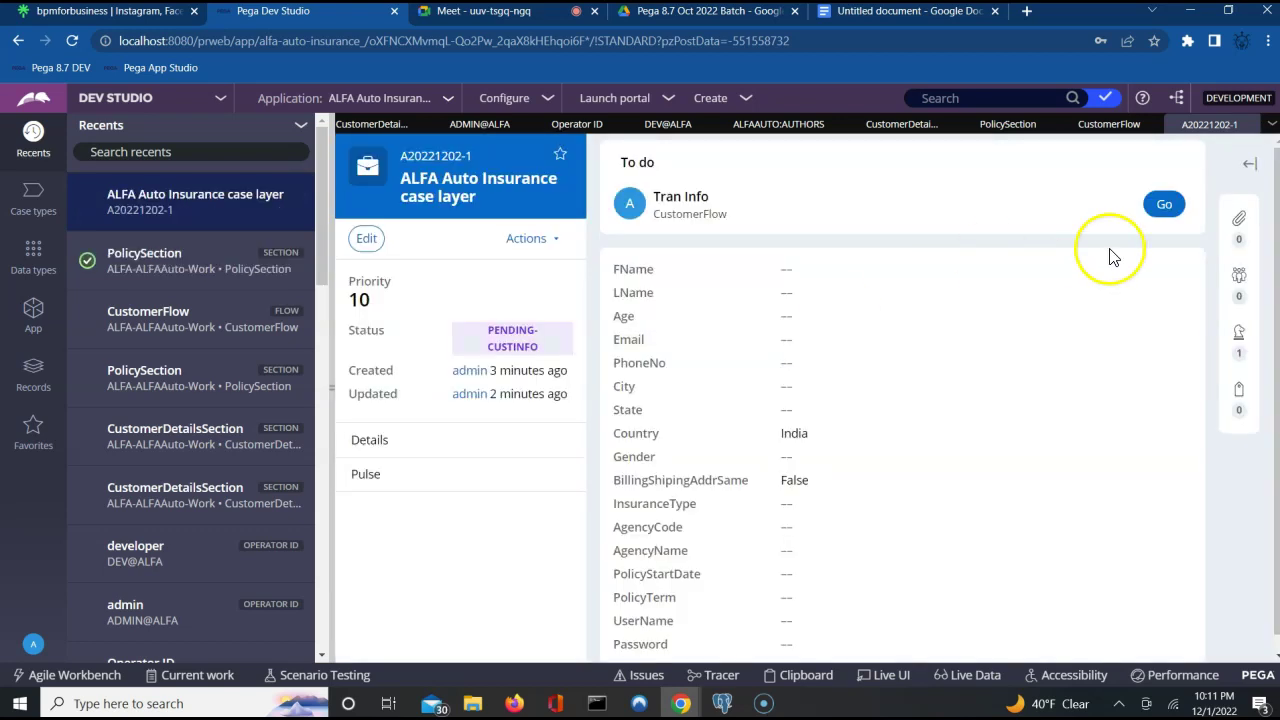
left_click(1162, 208)
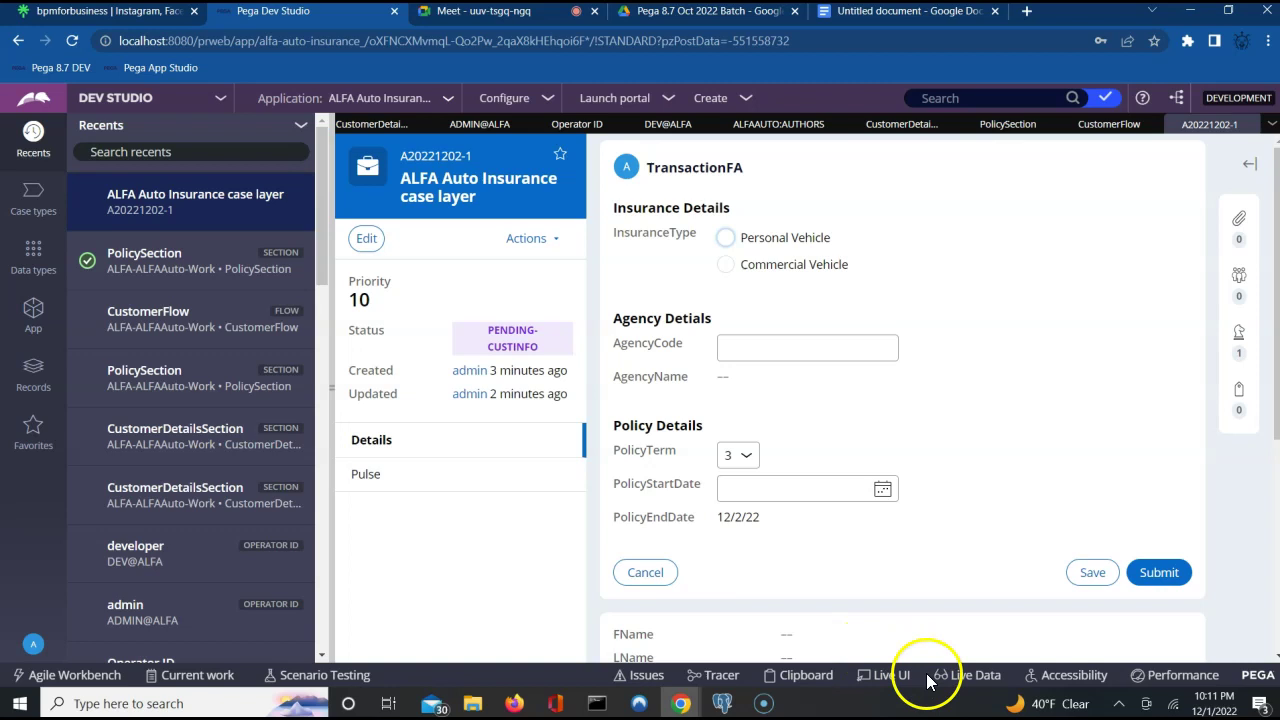
Use Live UI on the PolicyTerm field to open its containing PolicySection rule.
left_click(890, 681)
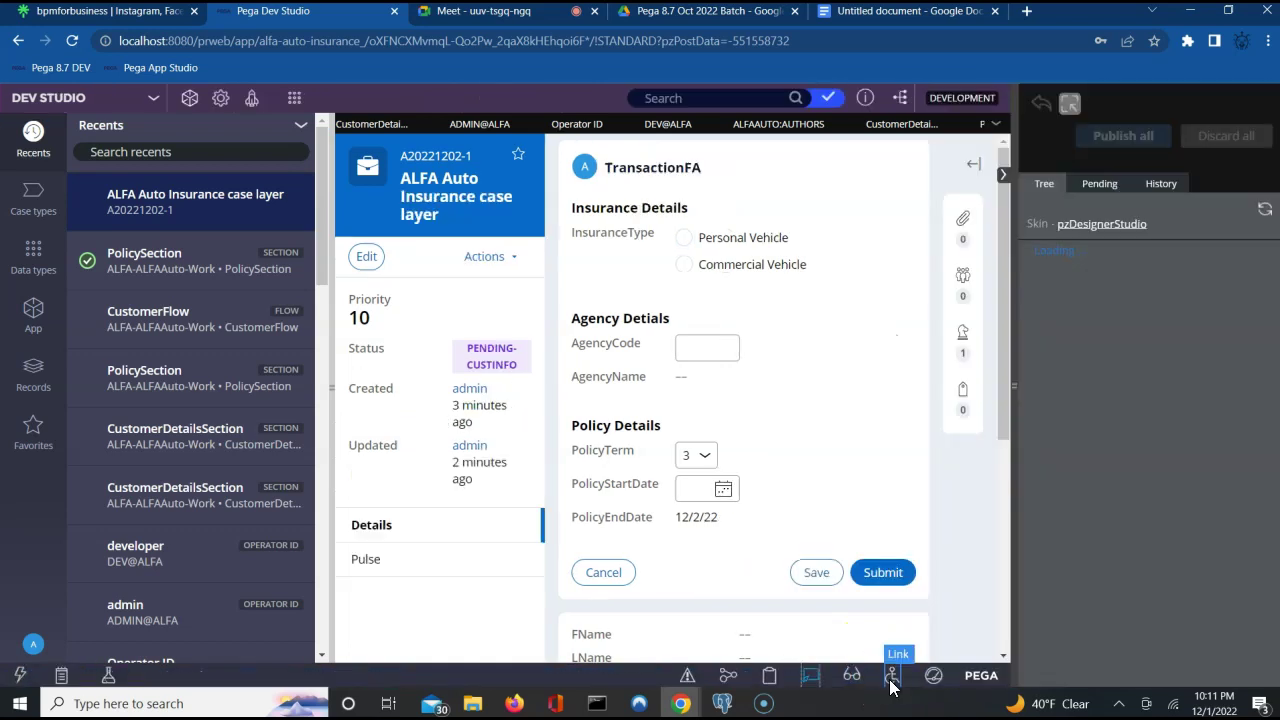
left_click(631, 454)
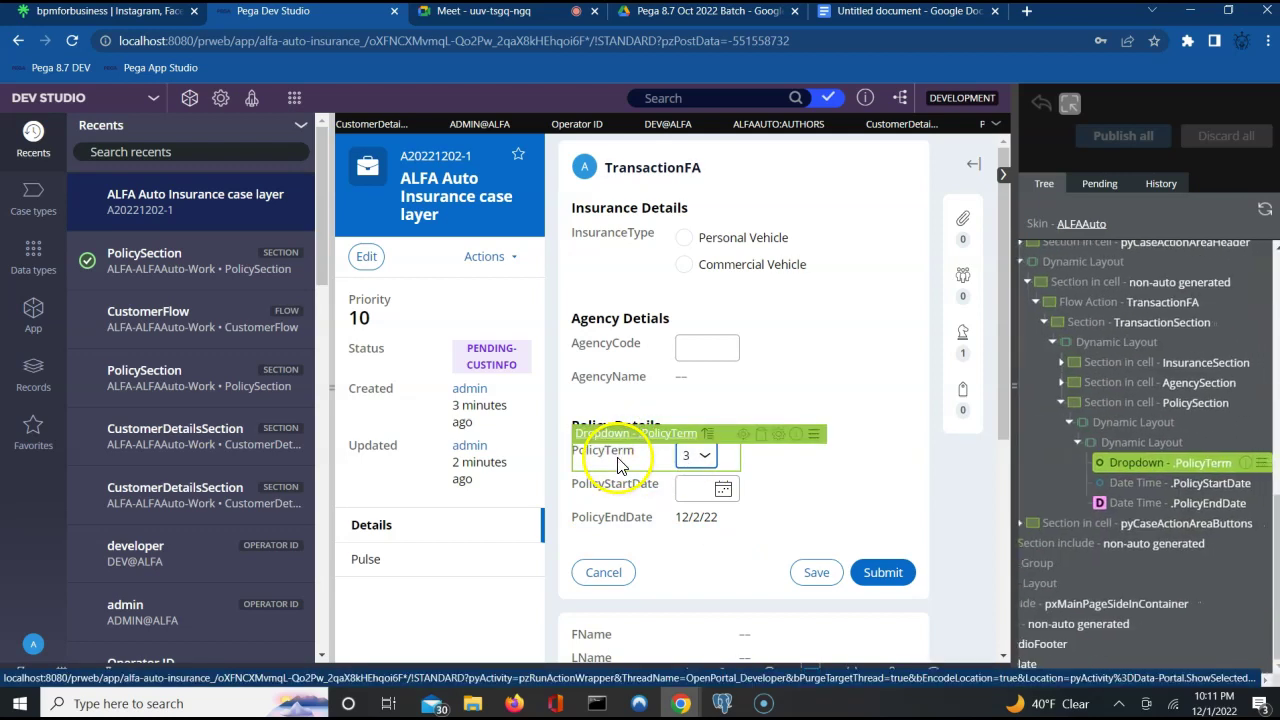
left_click(708, 433)
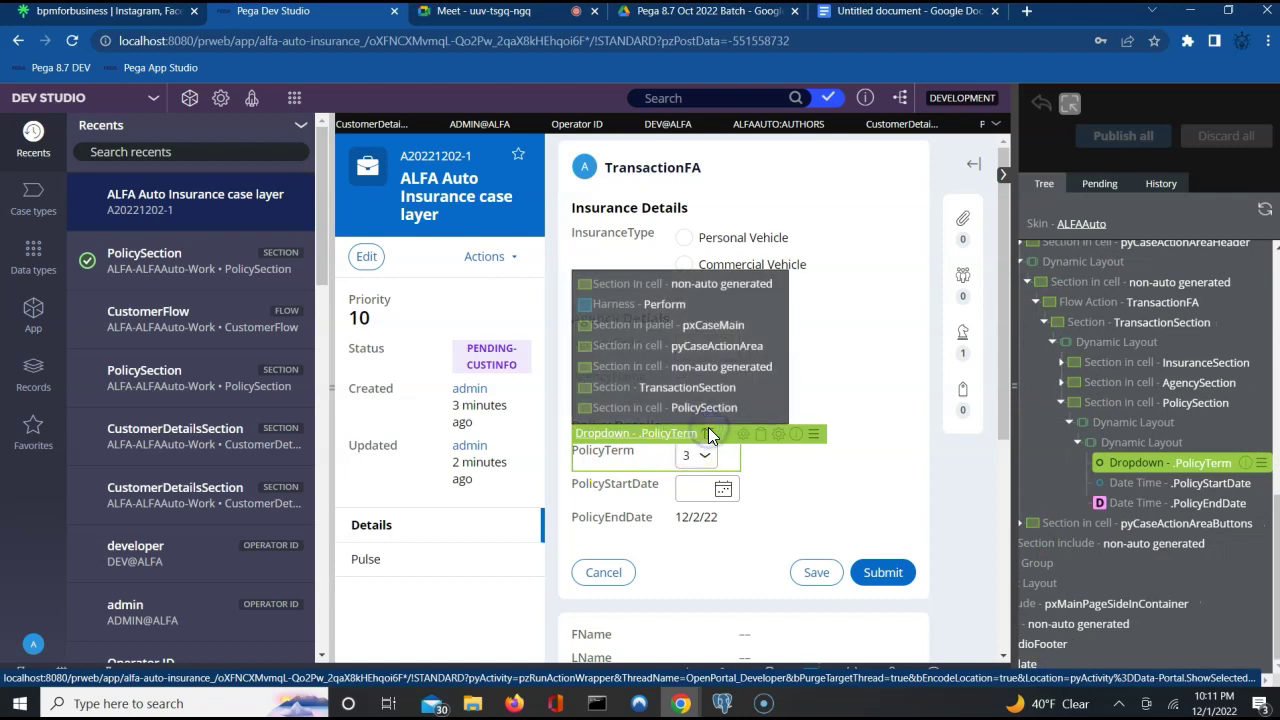
left_click(740, 407)
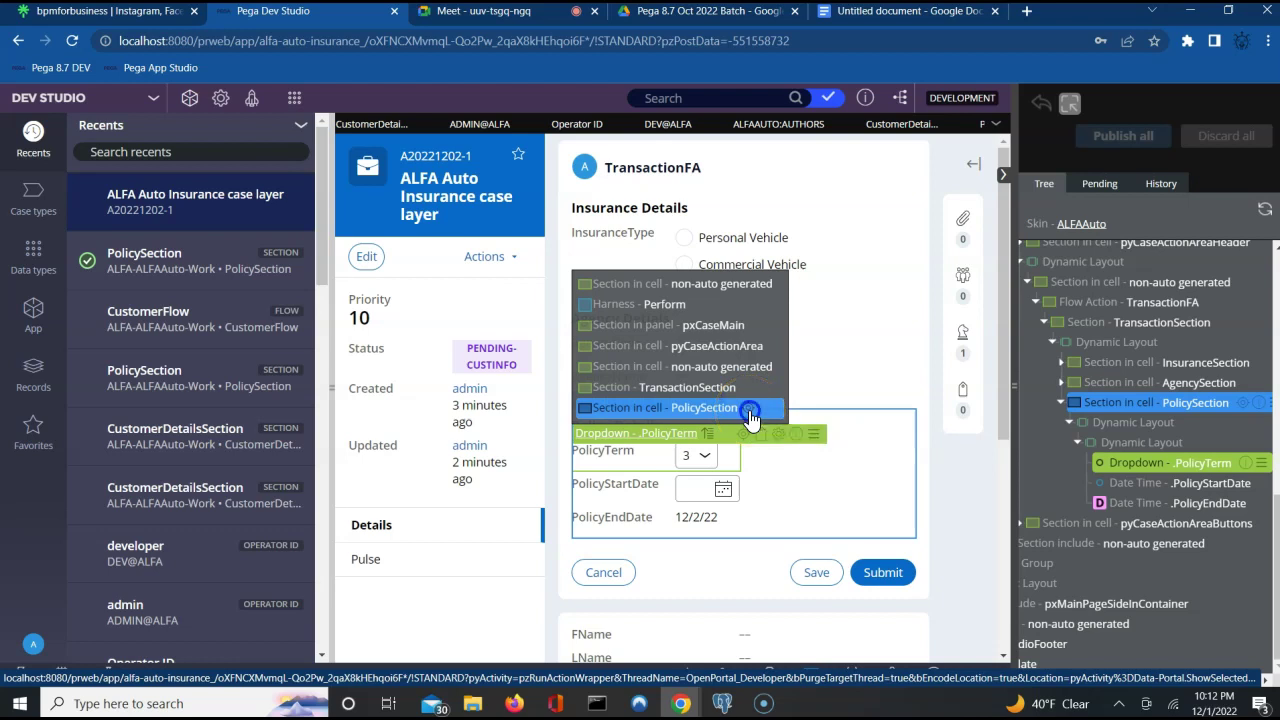
left_click(749, 410)
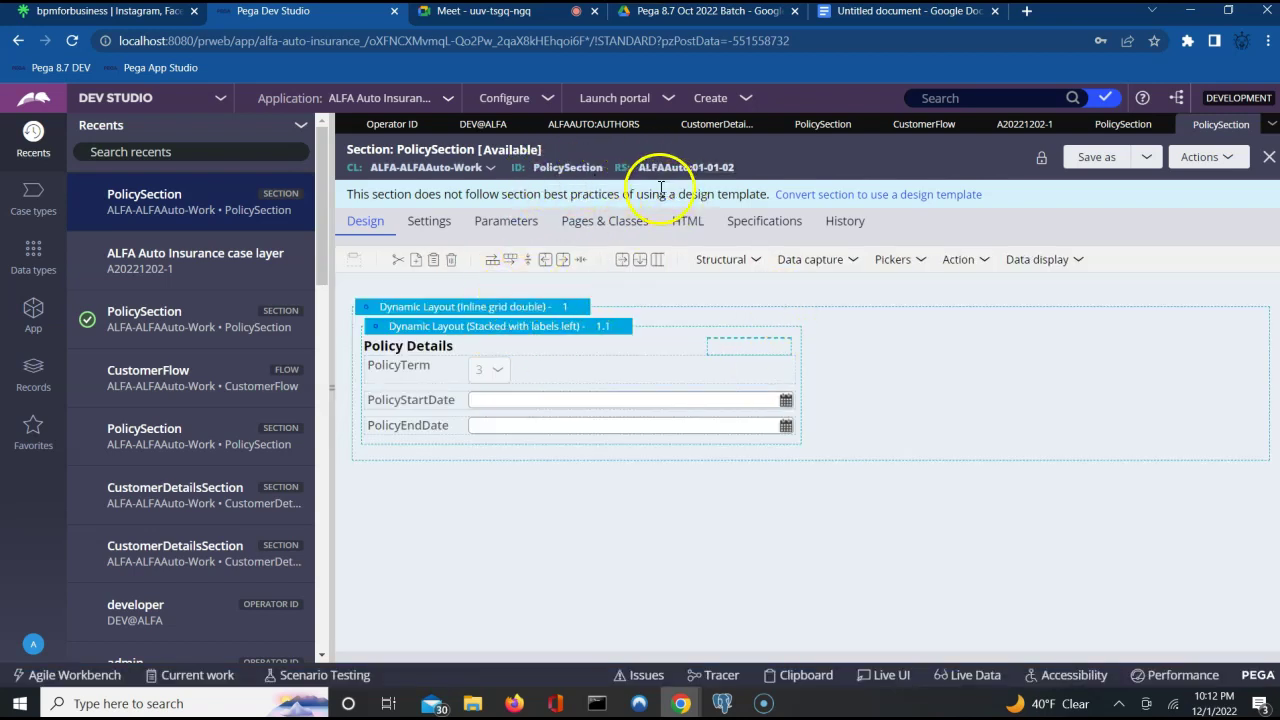
Check PolicySection out and back in with the comment 'checking'.
left_click(1105, 140)
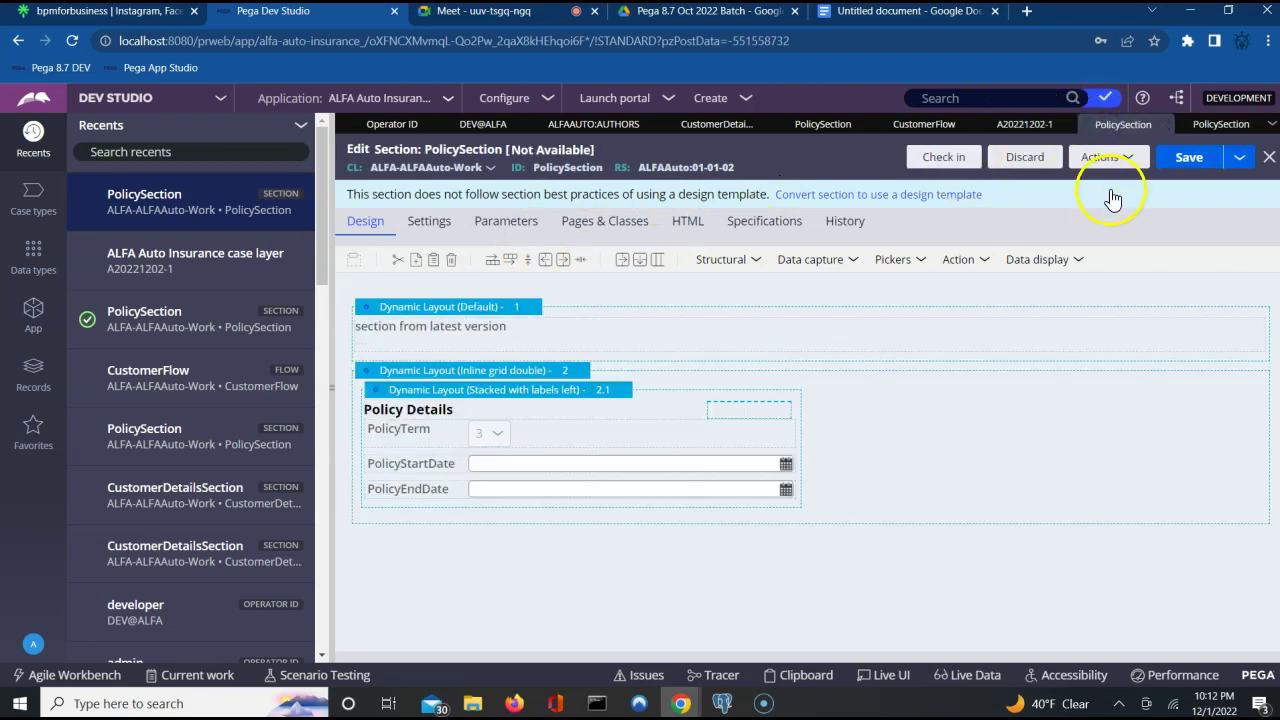
left_click(945, 158)
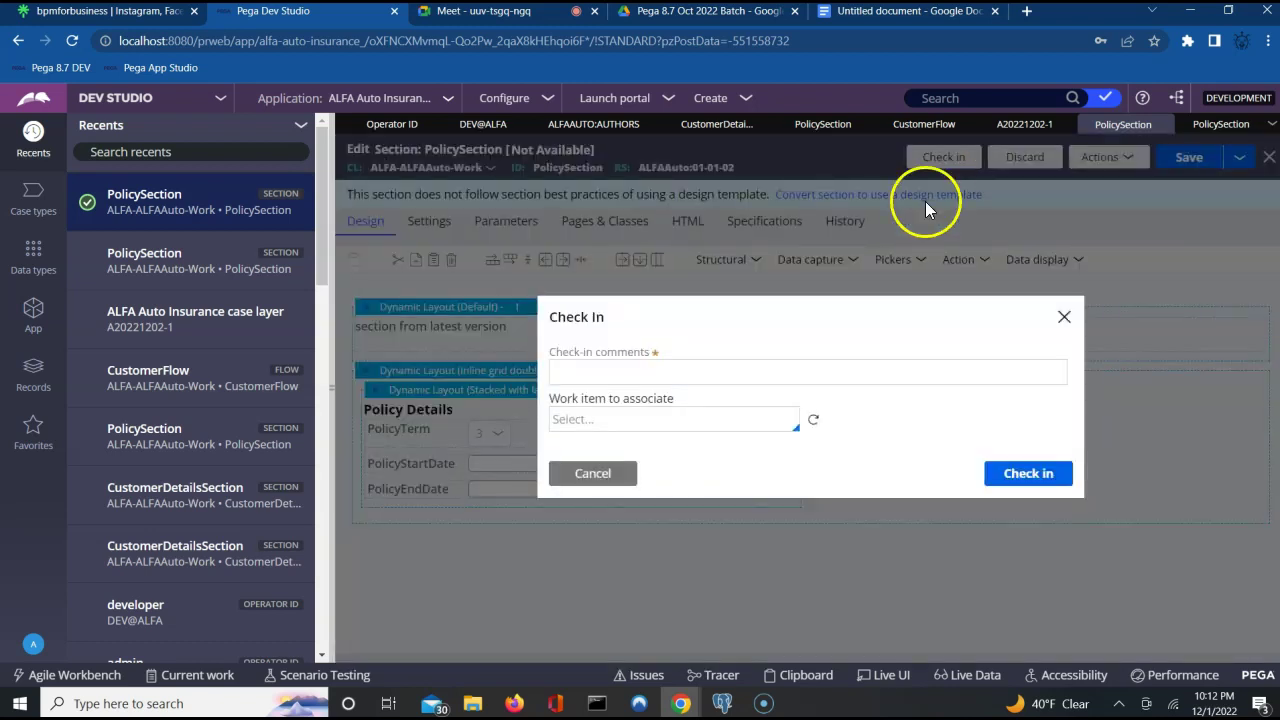
left_click(869, 370)
type("checking")
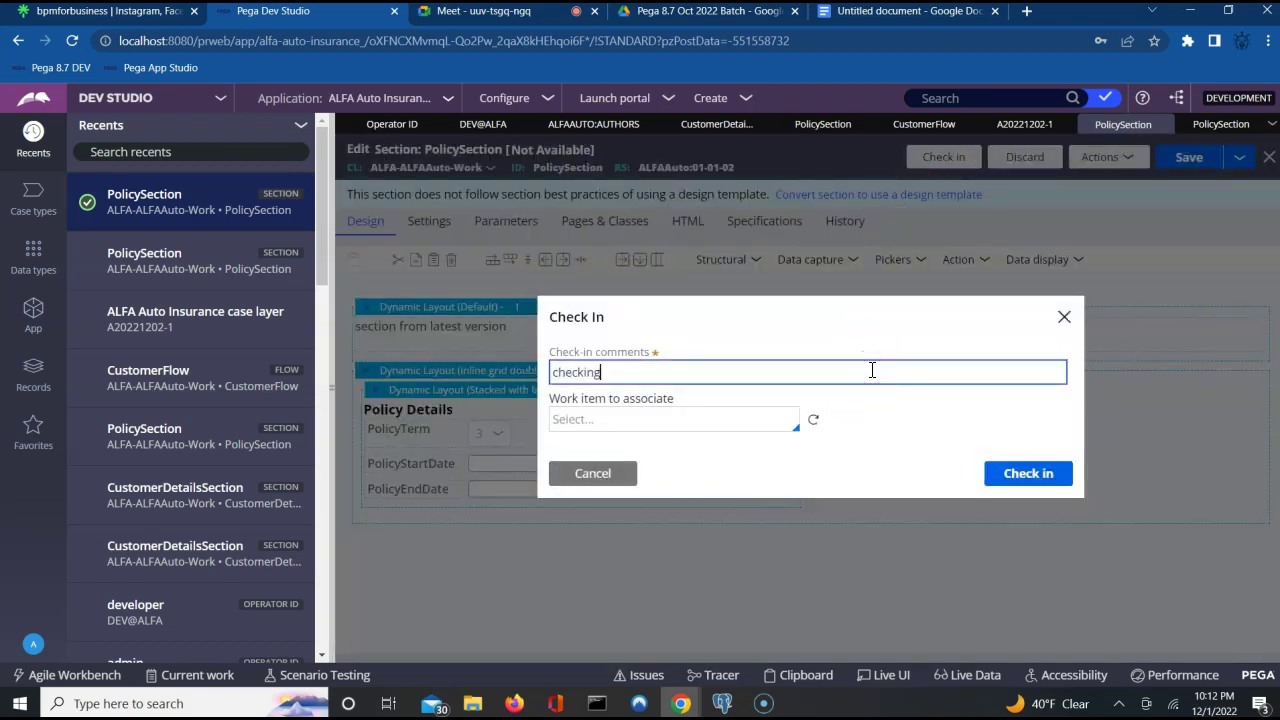
key("Return")
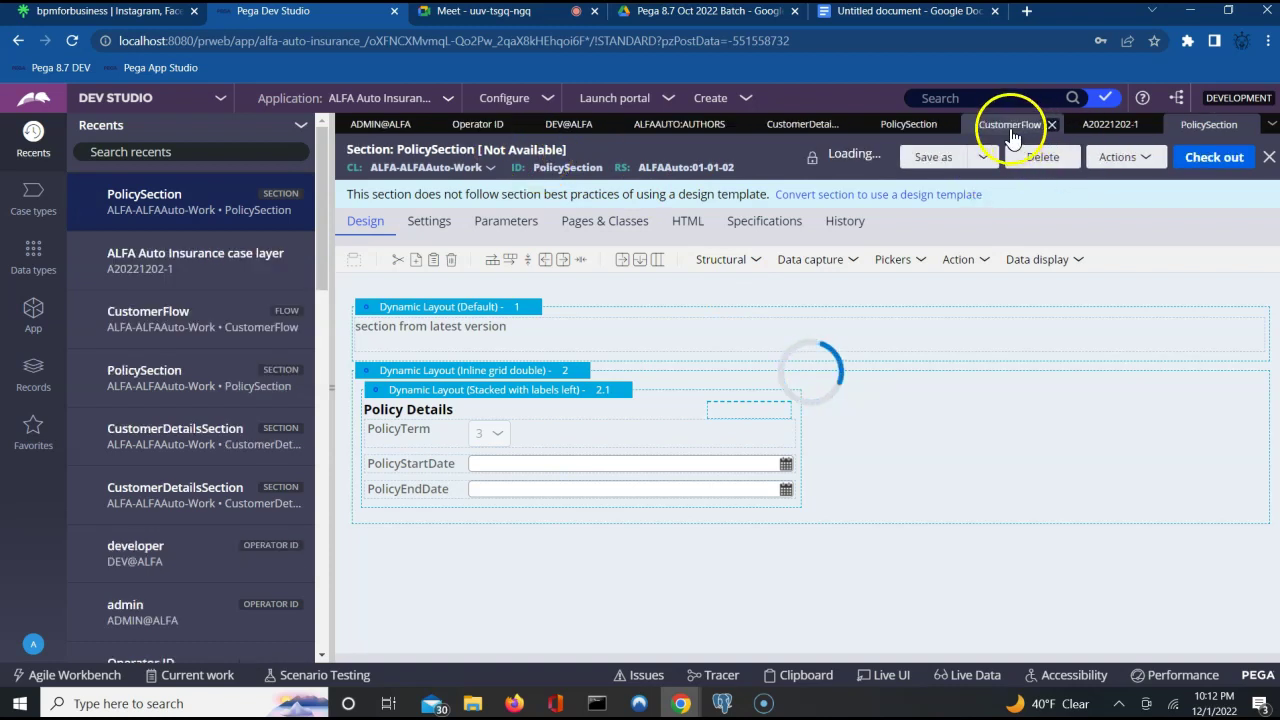
Refresh case A20221202-1, reopen its TransactionFA to-do, and turn on Live UI.
left_click(1106, 125)
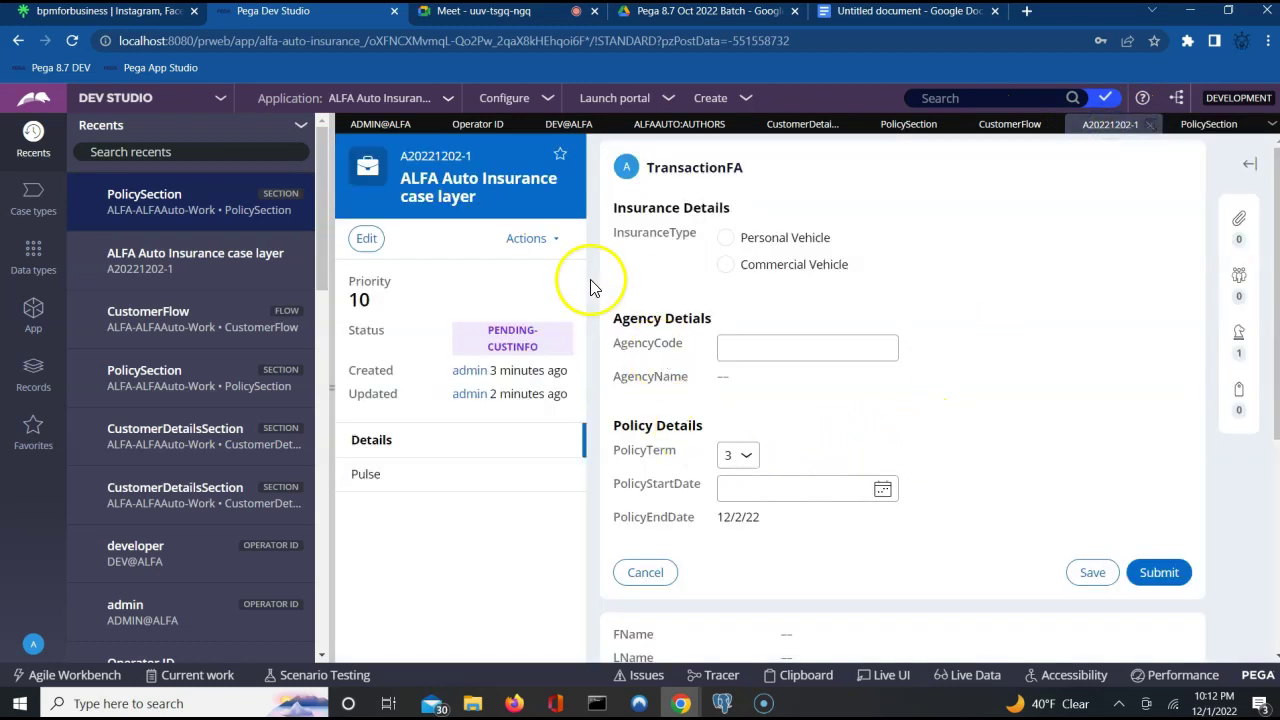
left_click(544, 245)
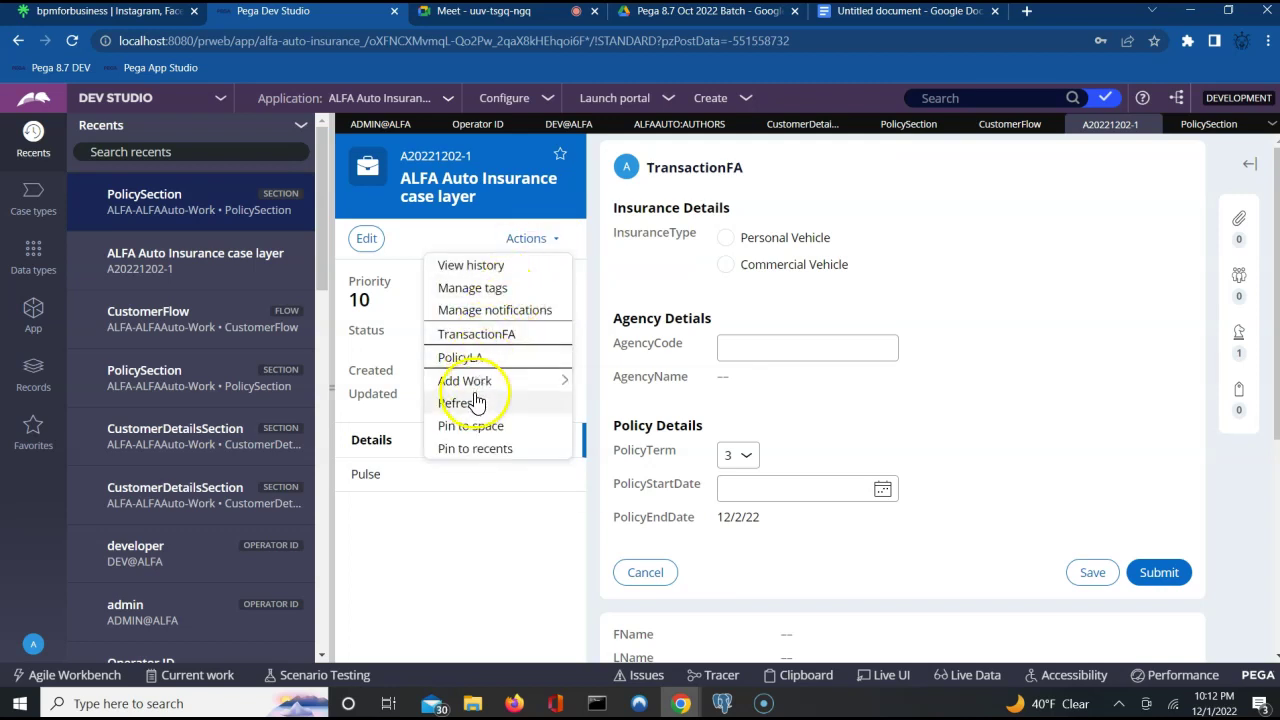
left_click(474, 402)
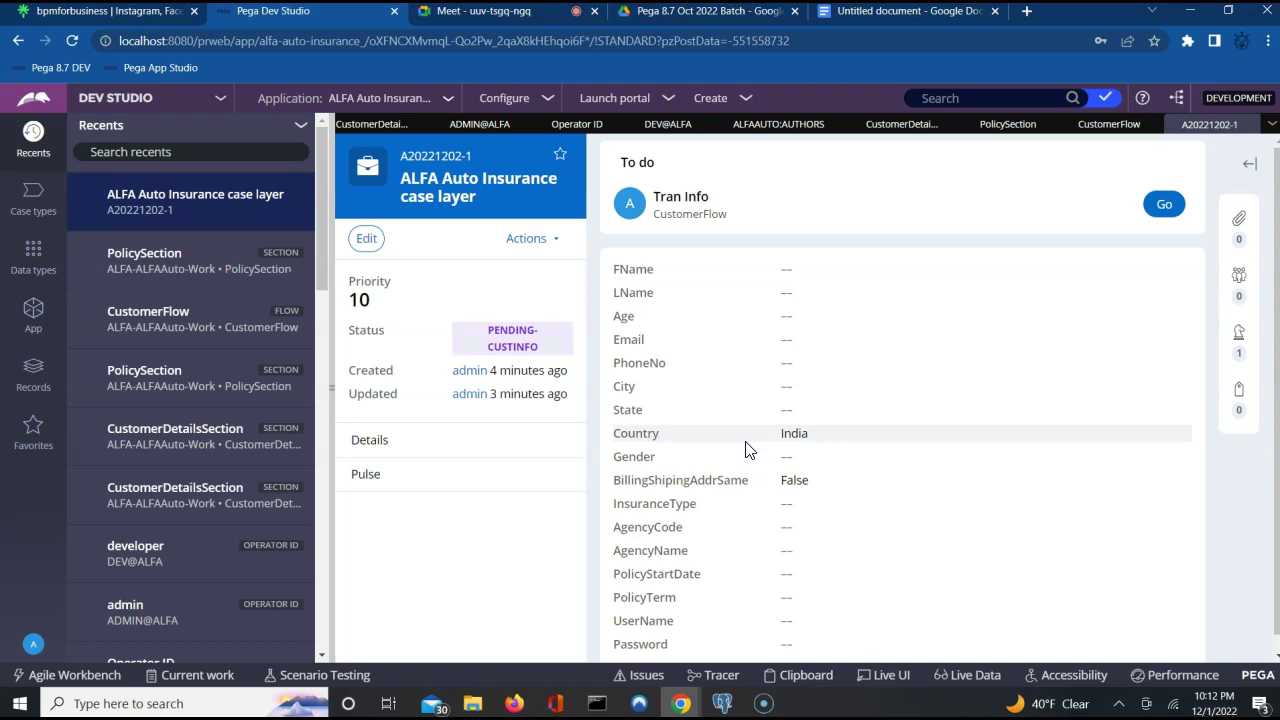
left_click(1164, 204)
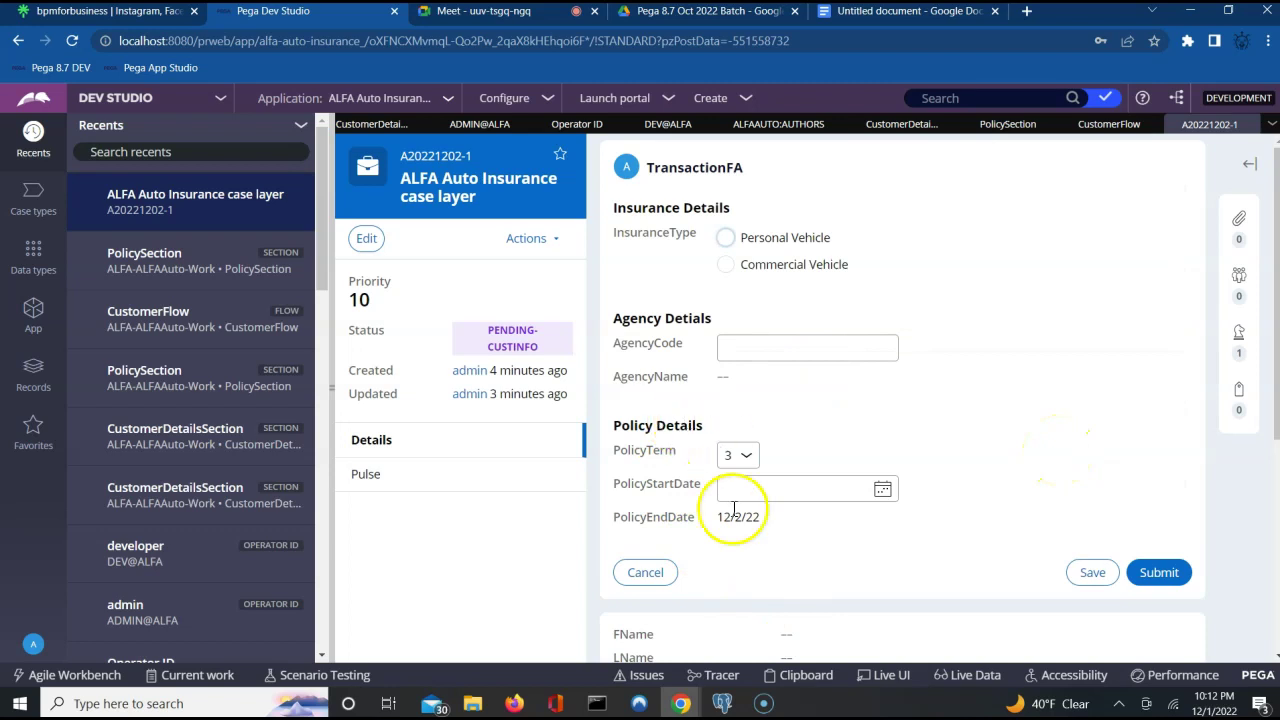
left_click(866, 685)
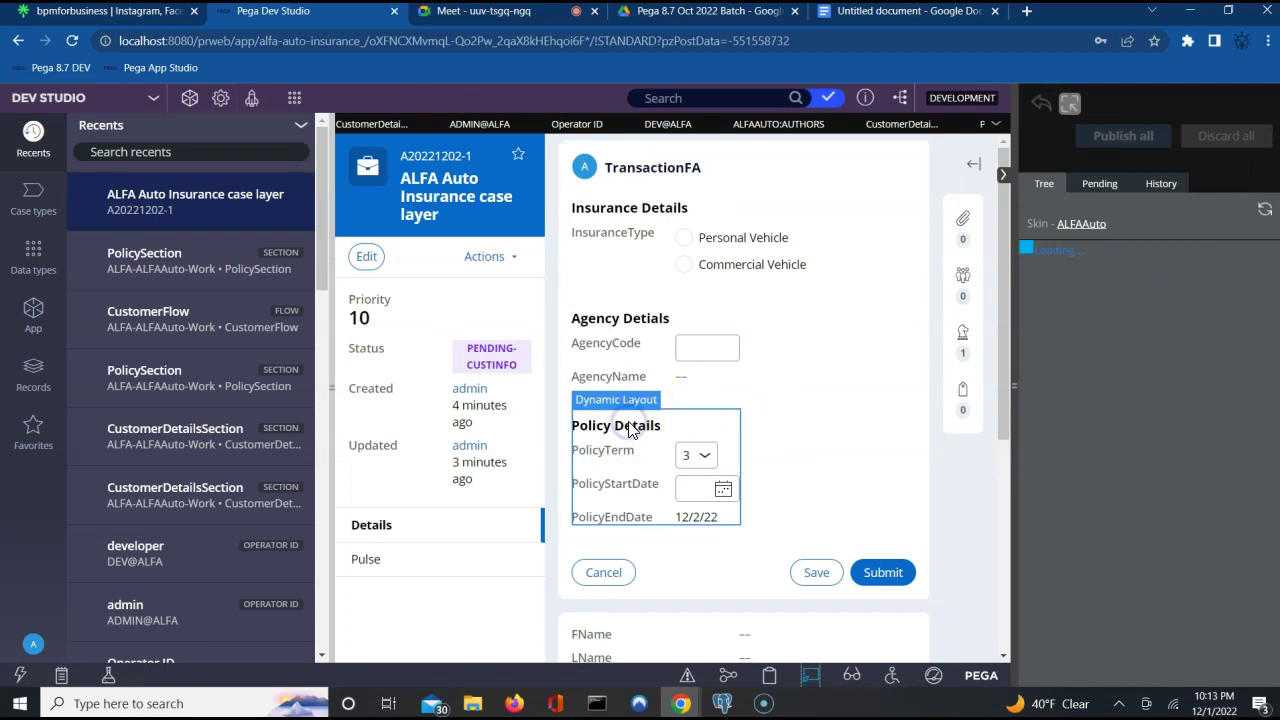
In Live UI, select the Policy Details layout and open its parent PolicySection (01-01-01, Available).
left_click(657, 402)
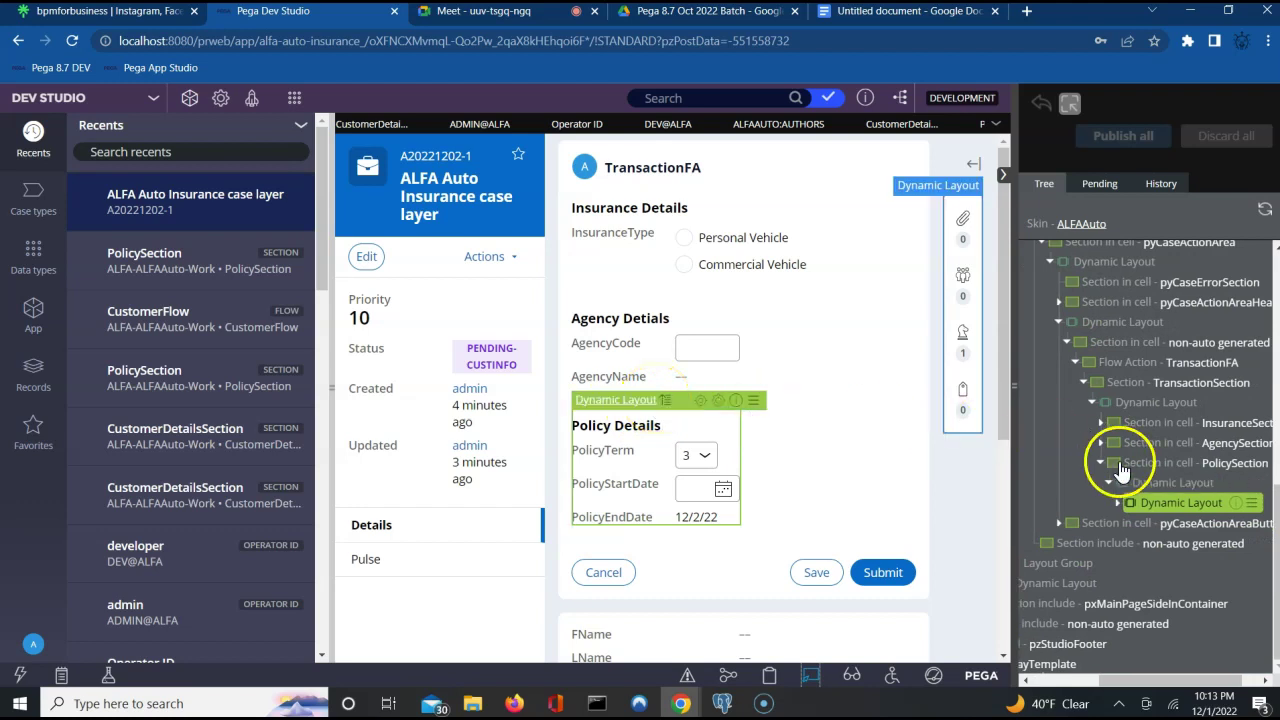
left_click(777, 449)
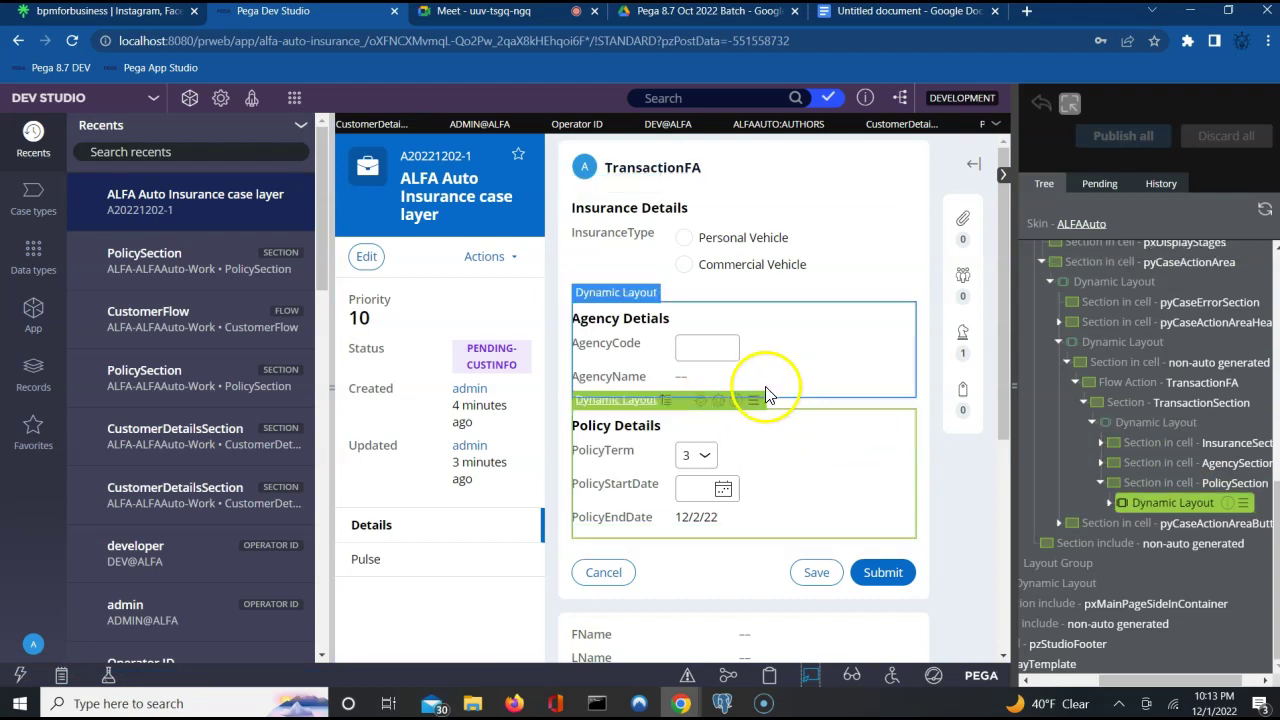
left_click(661, 402)
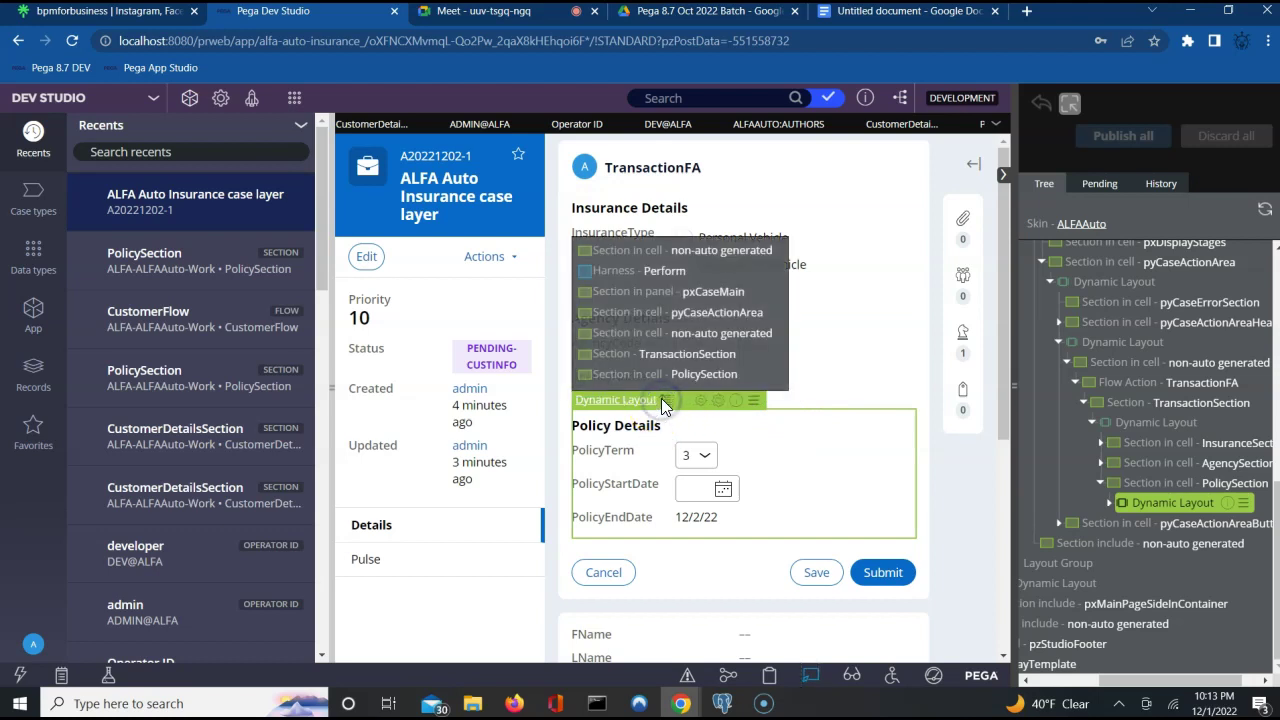
left_click(750, 379)
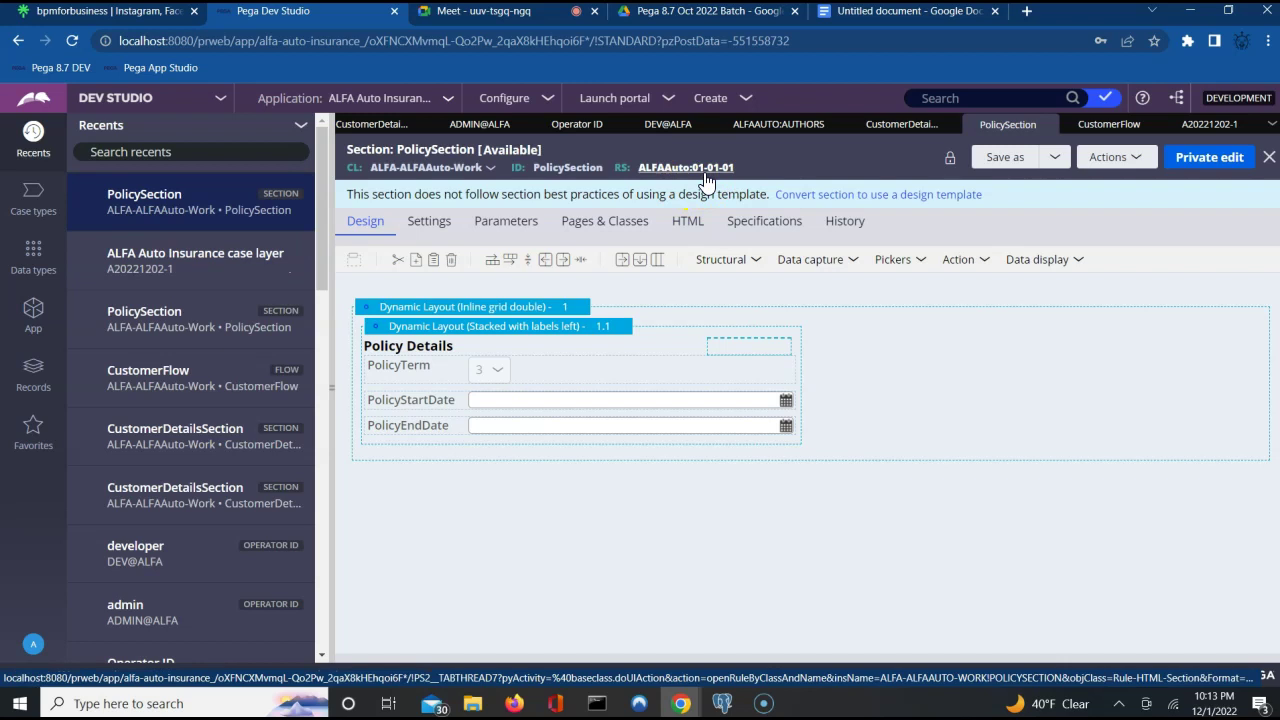
Open the ALFAAuto:01-01-01 ruleset record, close the duplicate tab, and return to PolicySection 01-01-02.
left_click(706, 178)
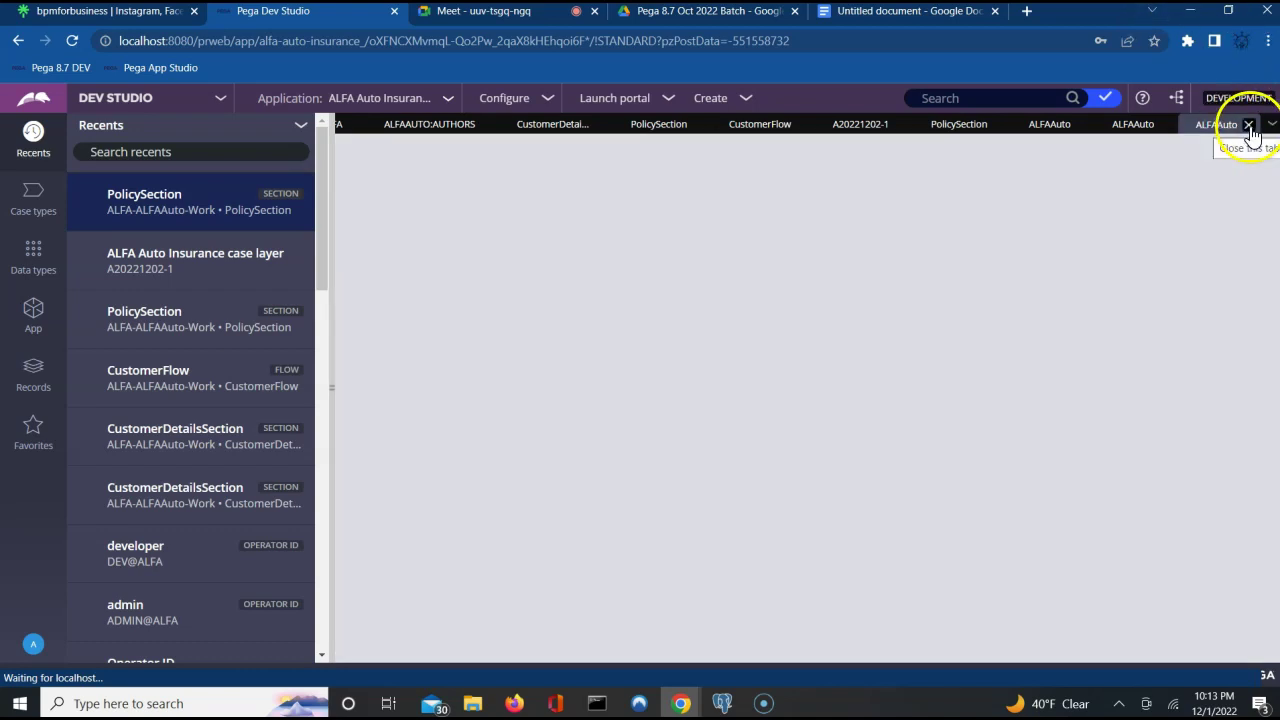
left_click(1249, 126)
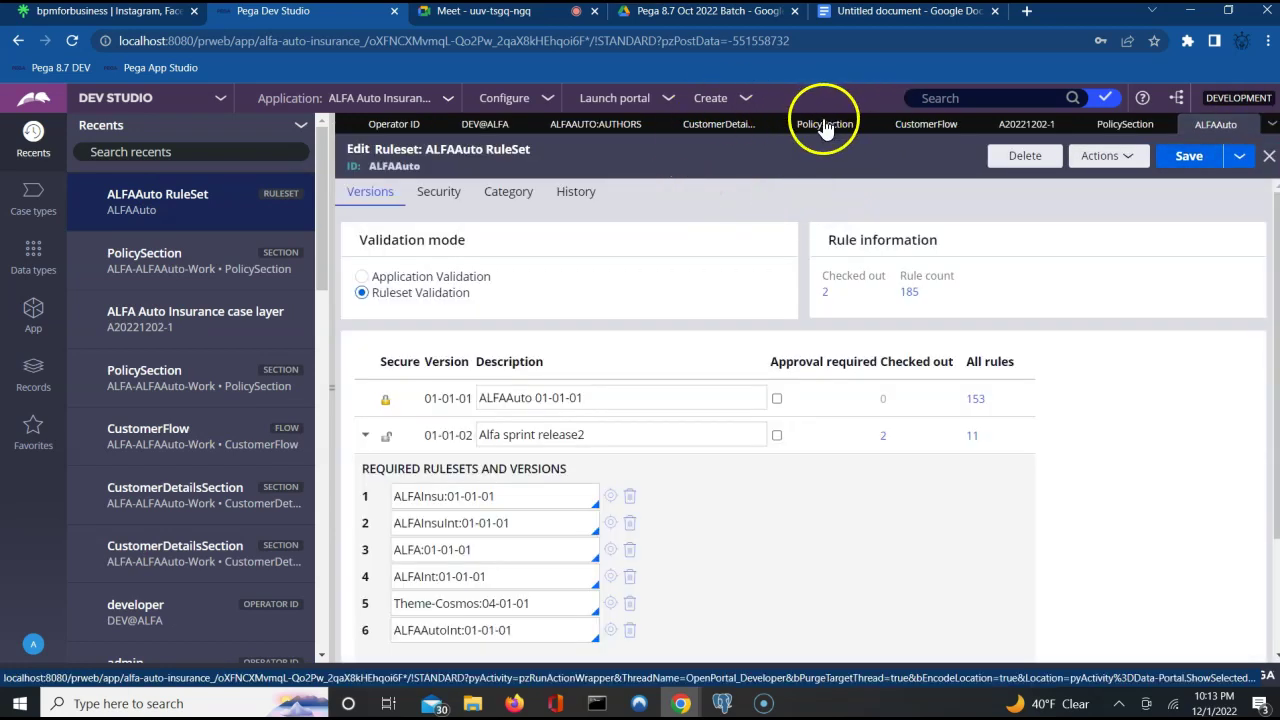
left_click(1119, 130)
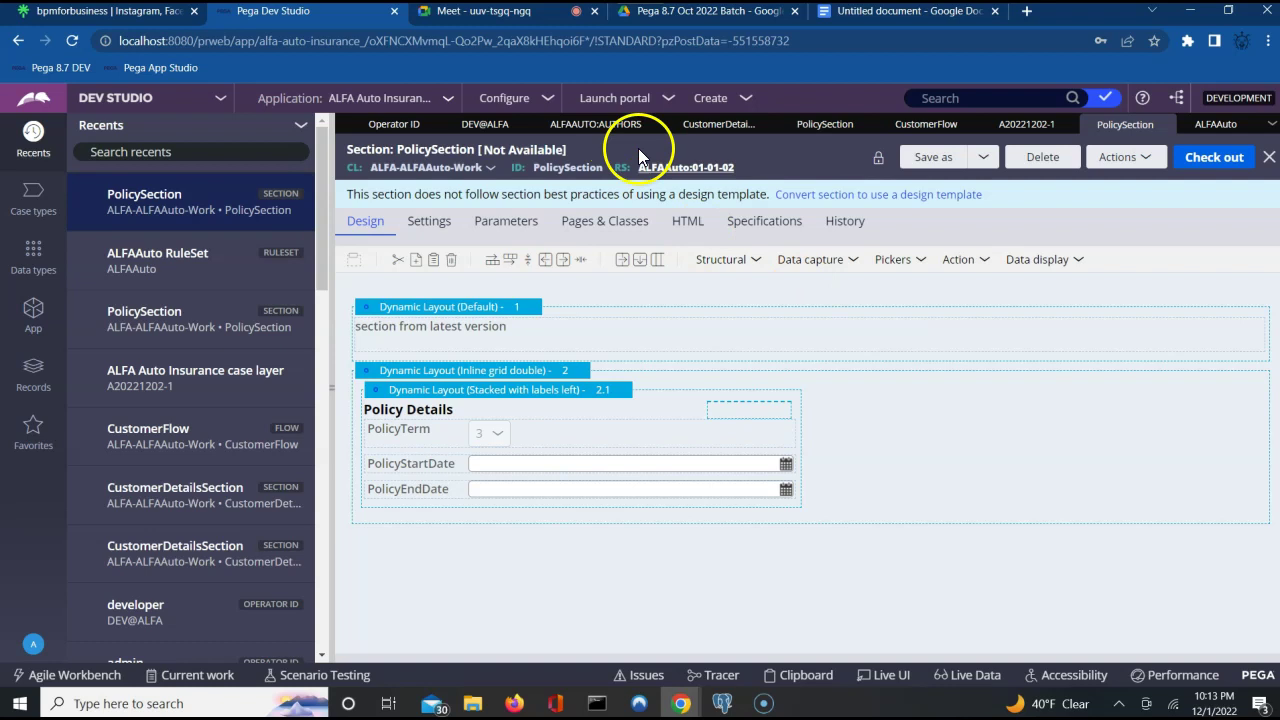
left_click(722, 170)
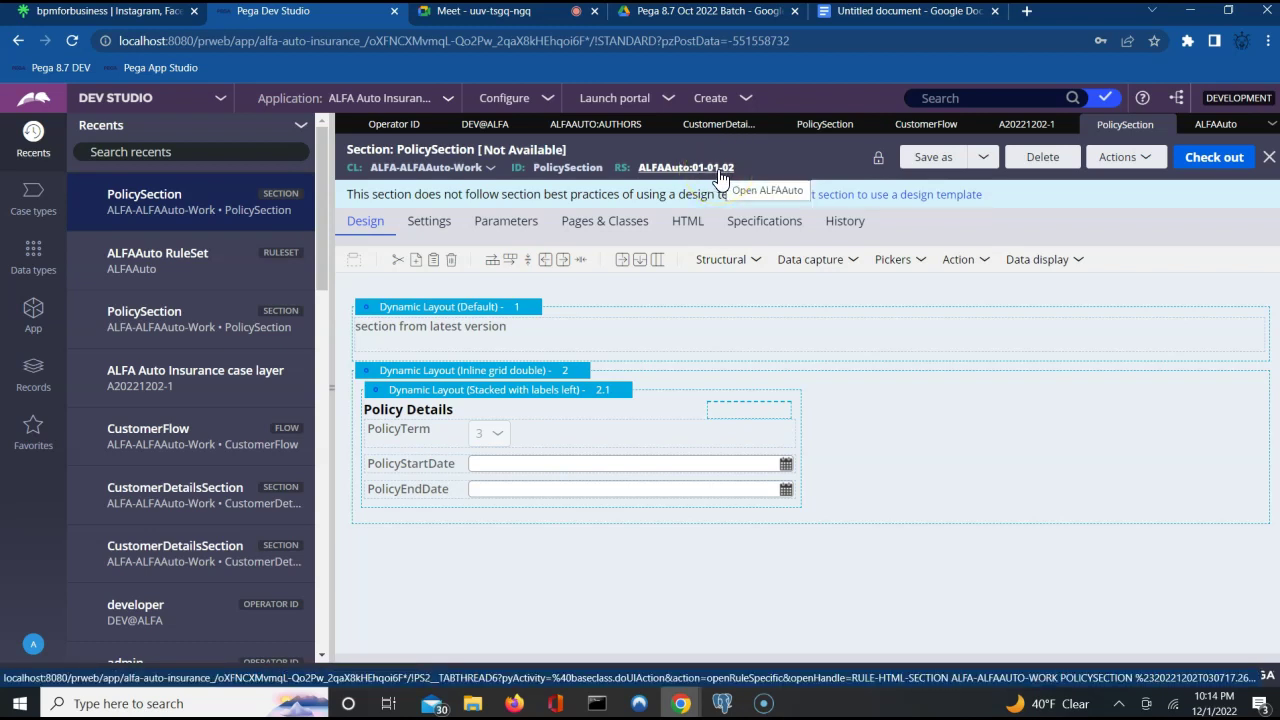
left_click(716, 172)
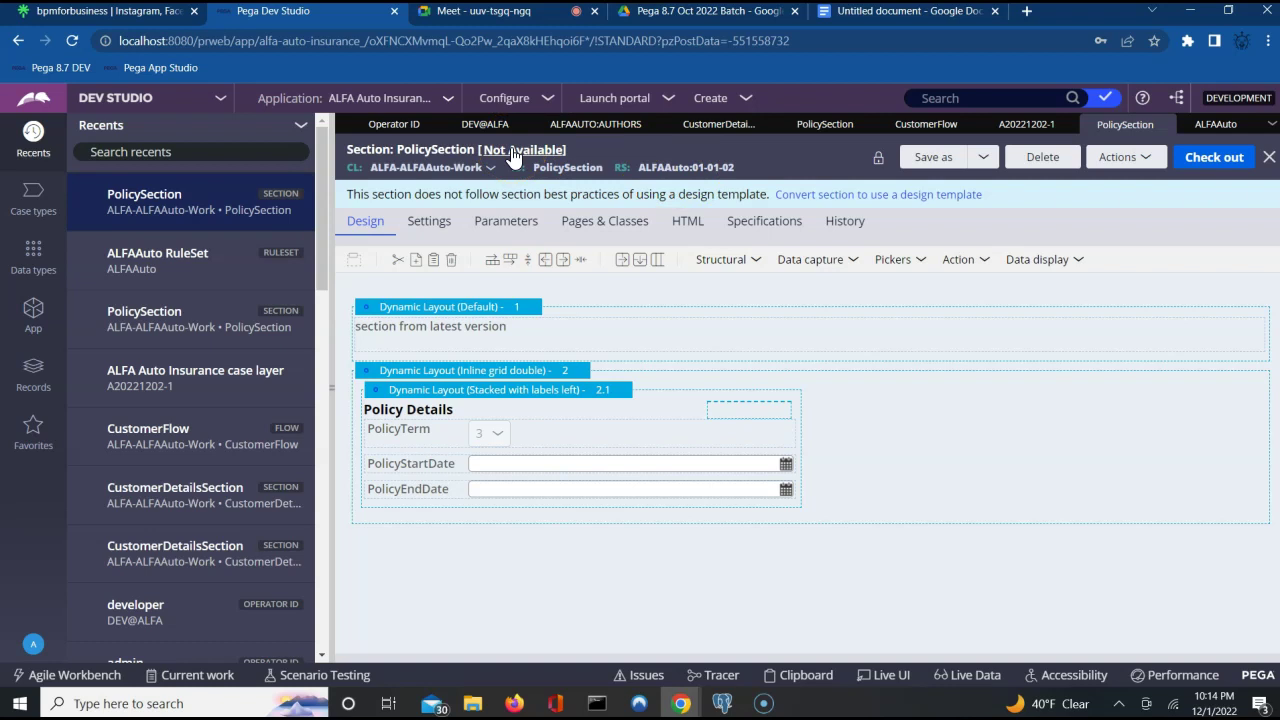
left_click(806, 127)
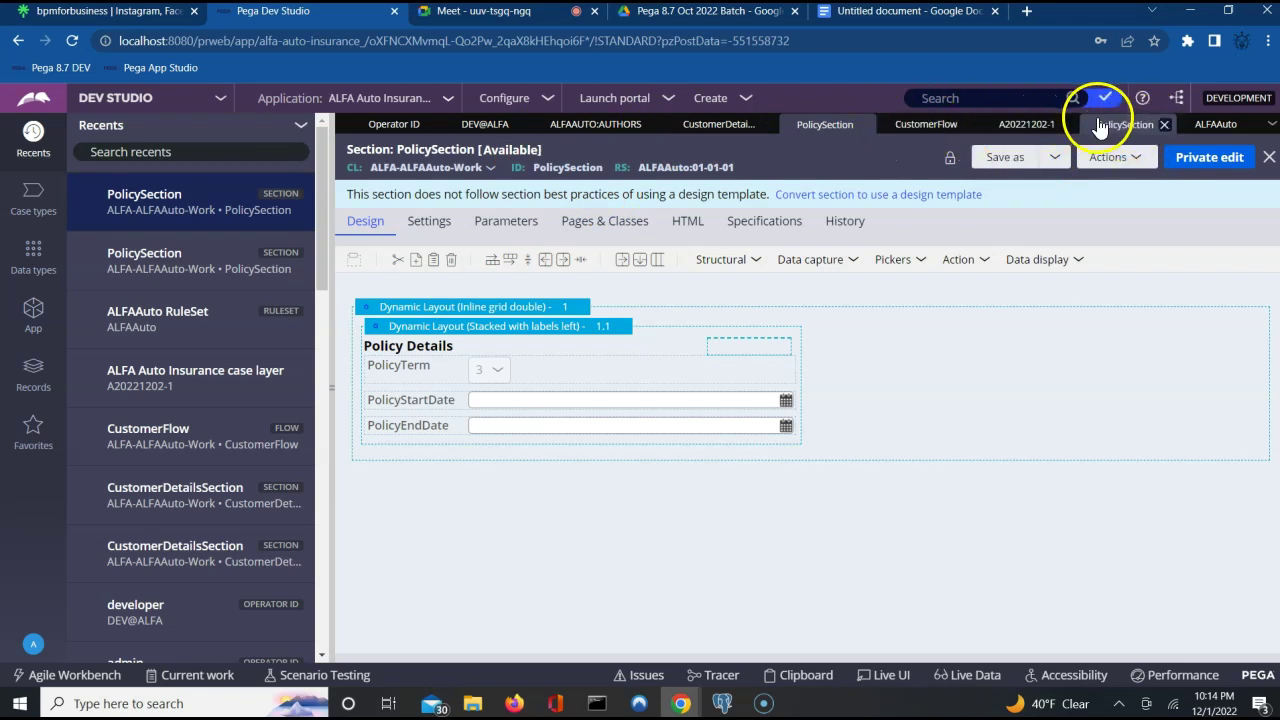
left_click(1100, 124)
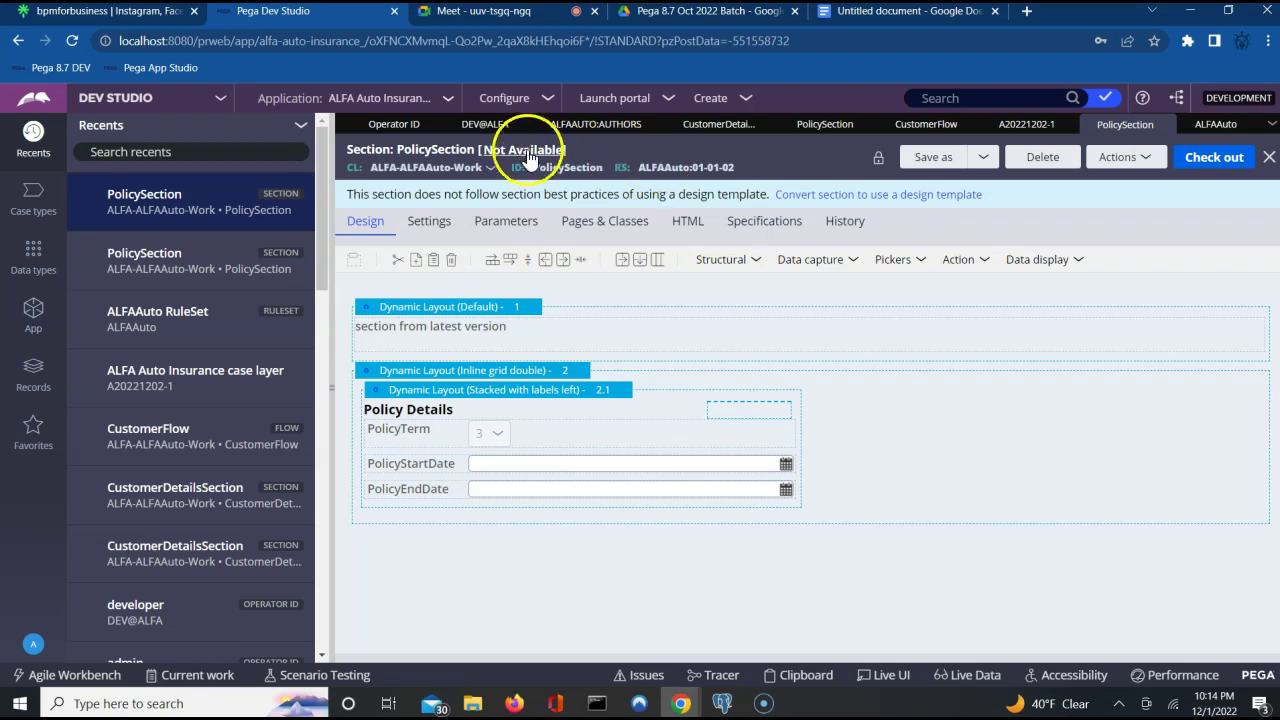
Check out PolicySection in ruleset 01-01-02 and set its availability to Blocked.
left_click(1197, 170)
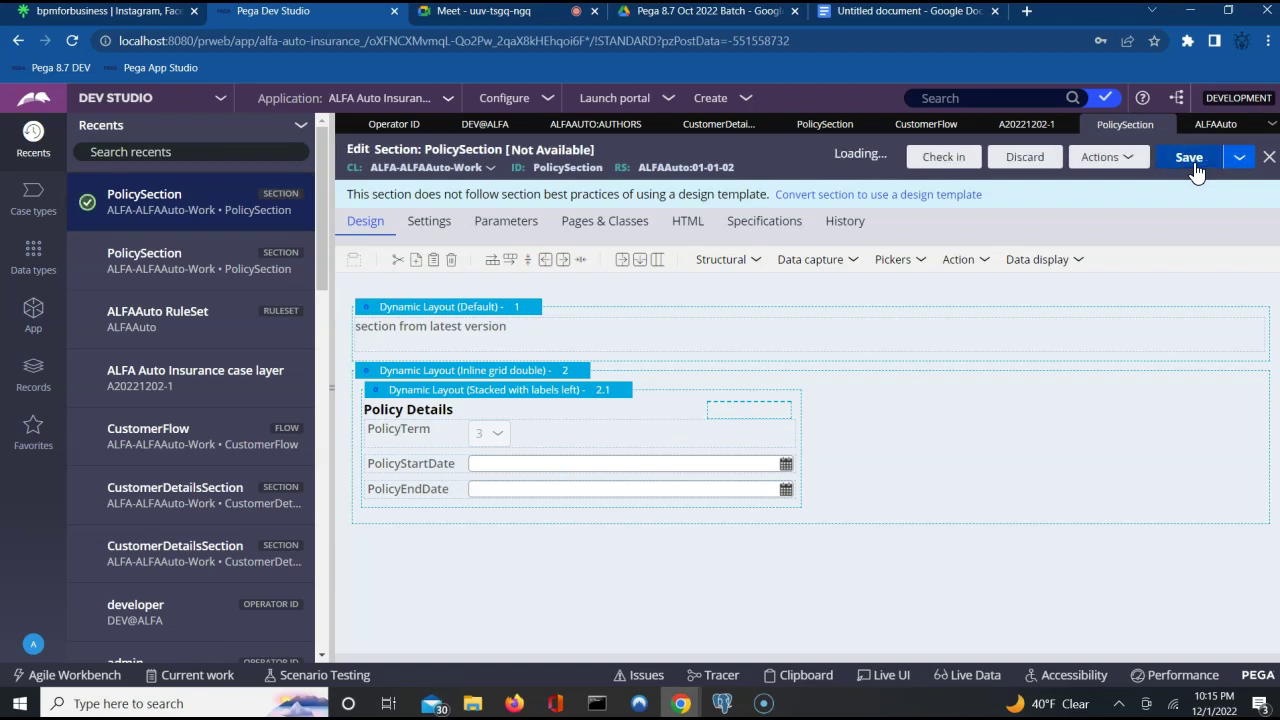
left_click(580, 151)
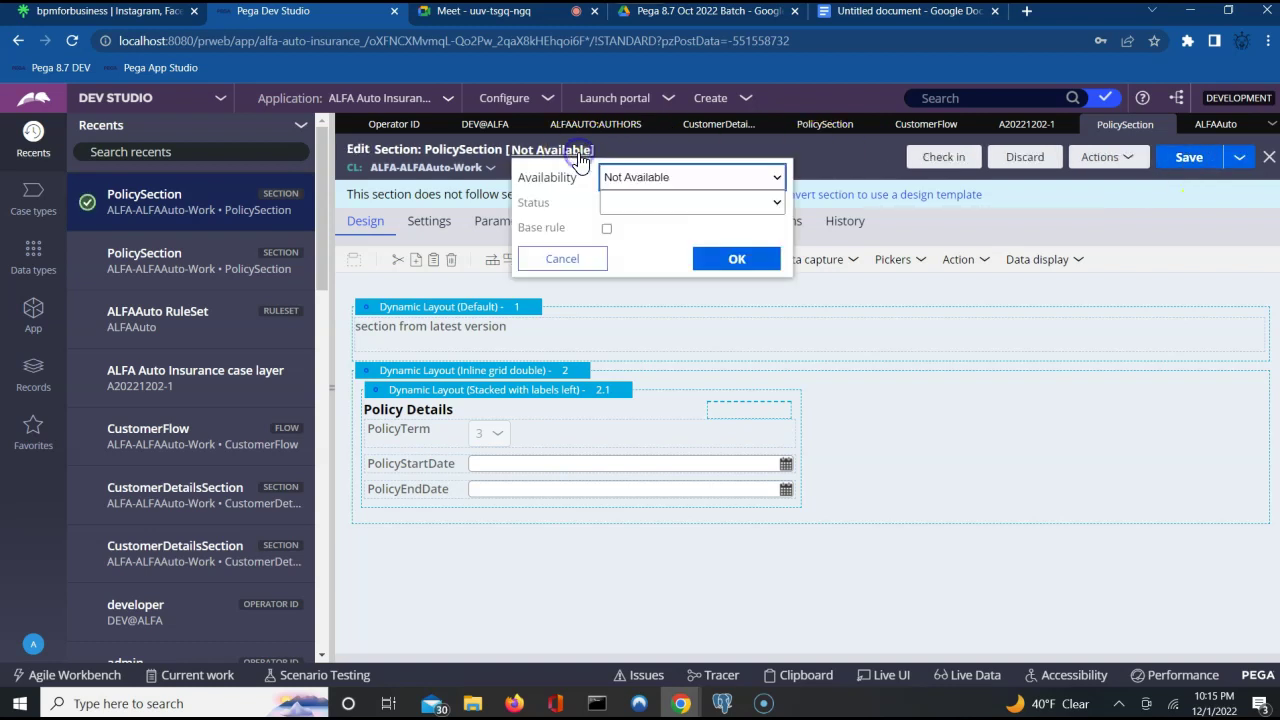
left_click(670, 180)
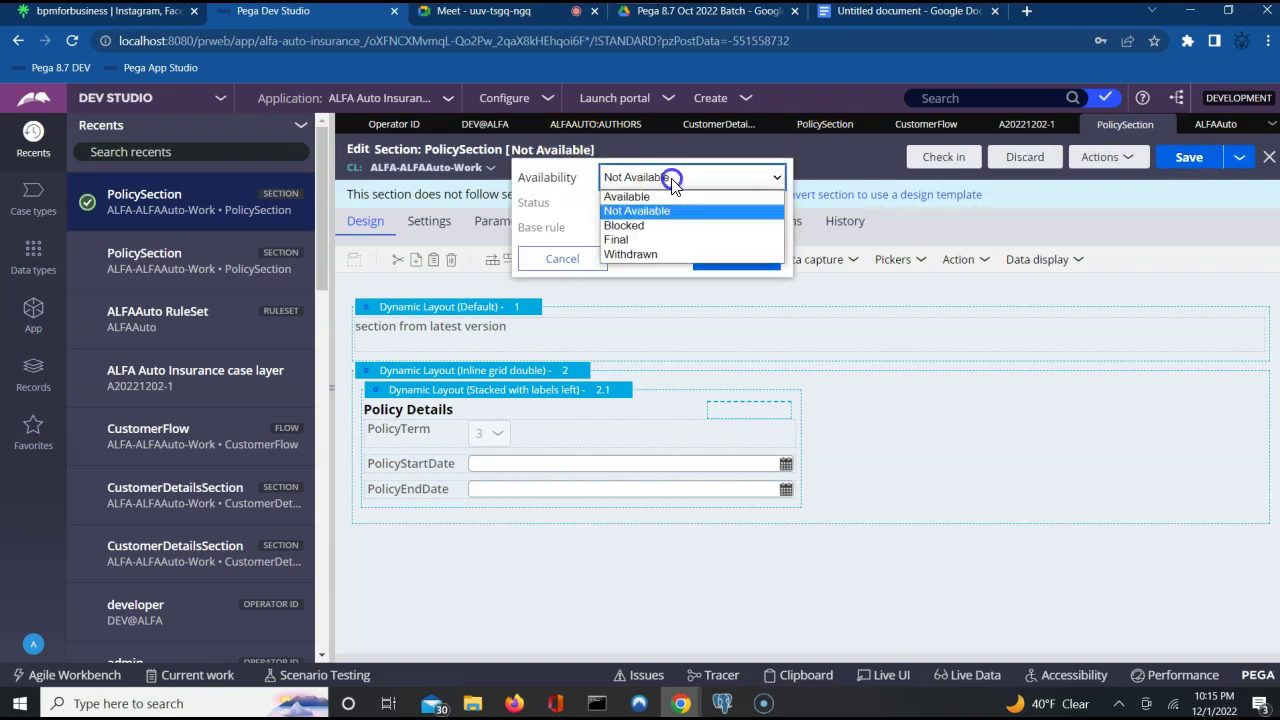
left_click(642, 225)
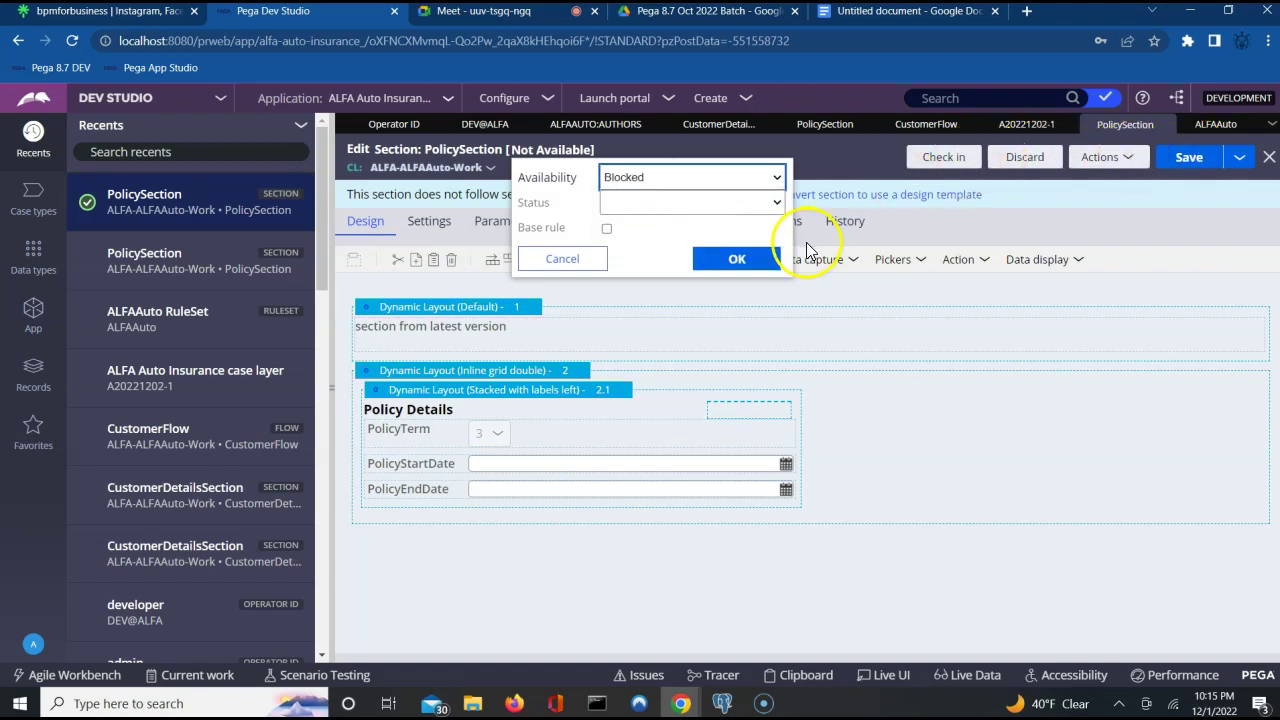
left_click(737, 258)
Check in PolicySection with the comment 'checking' and return to case A20221202-1.
left_click(933, 157)
left_click(871, 372)
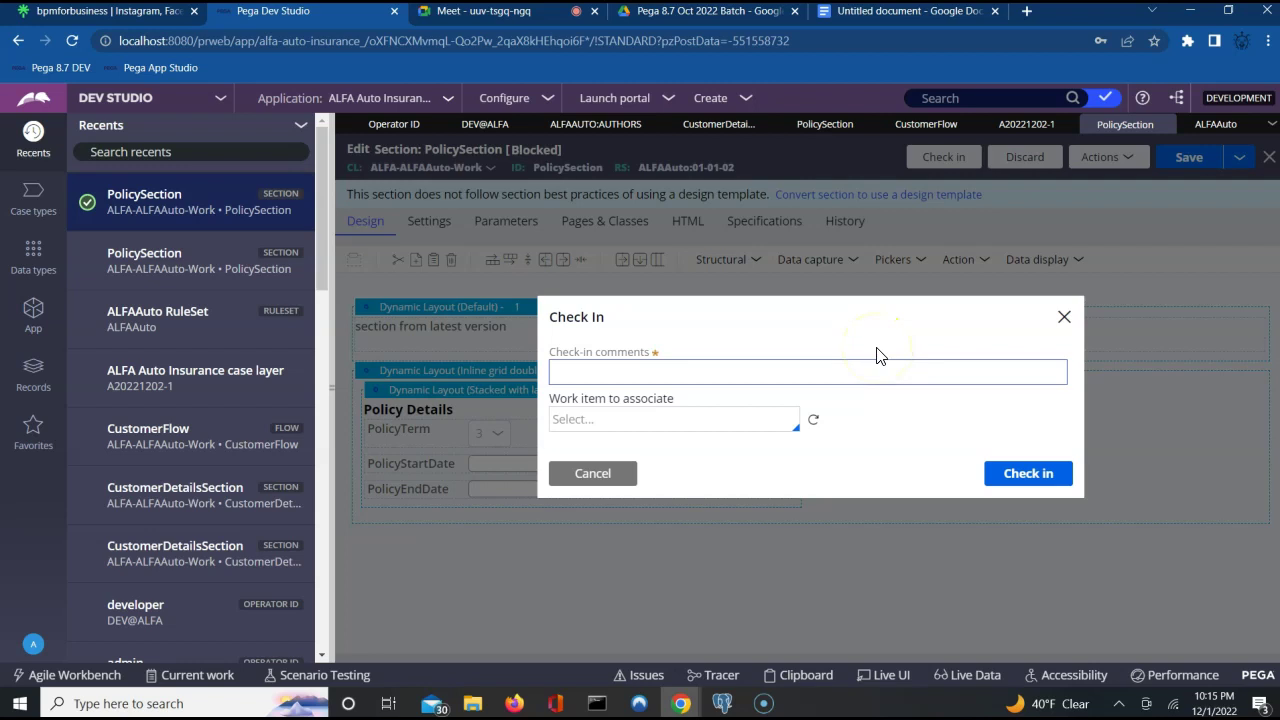
left_click(877, 365)
type("checking")
key("Return")
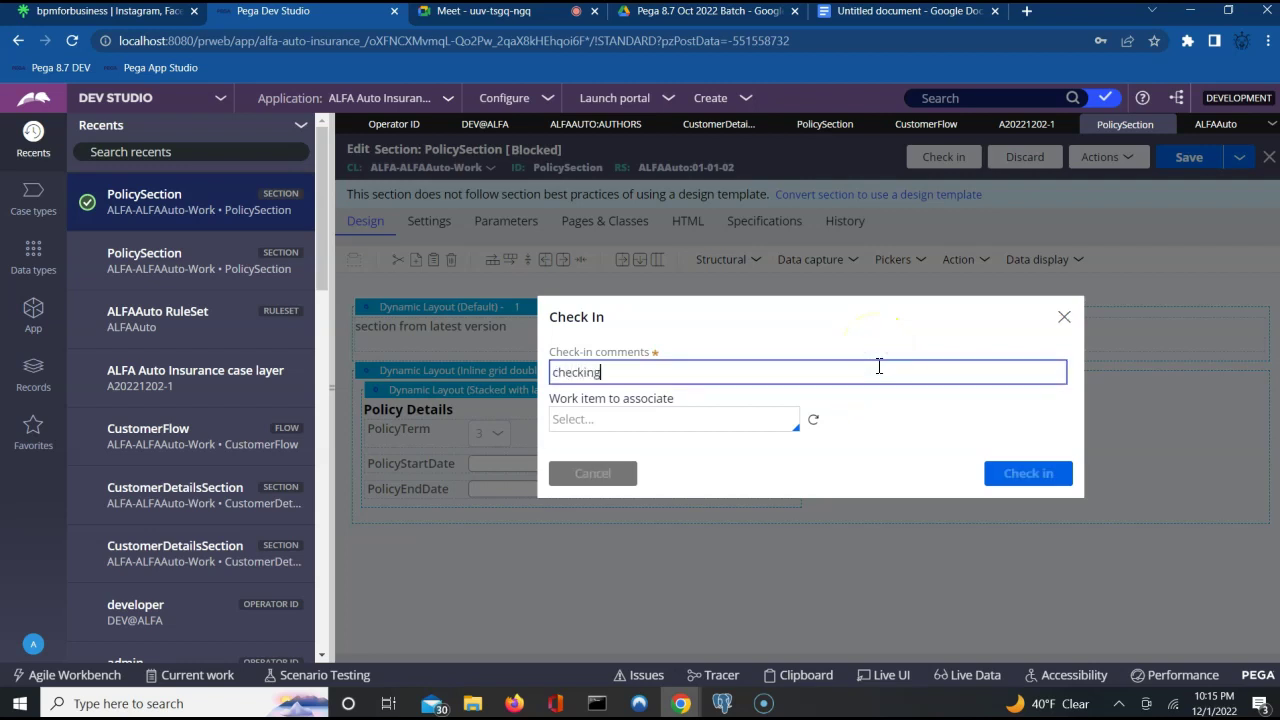
left_click(1203, 486)
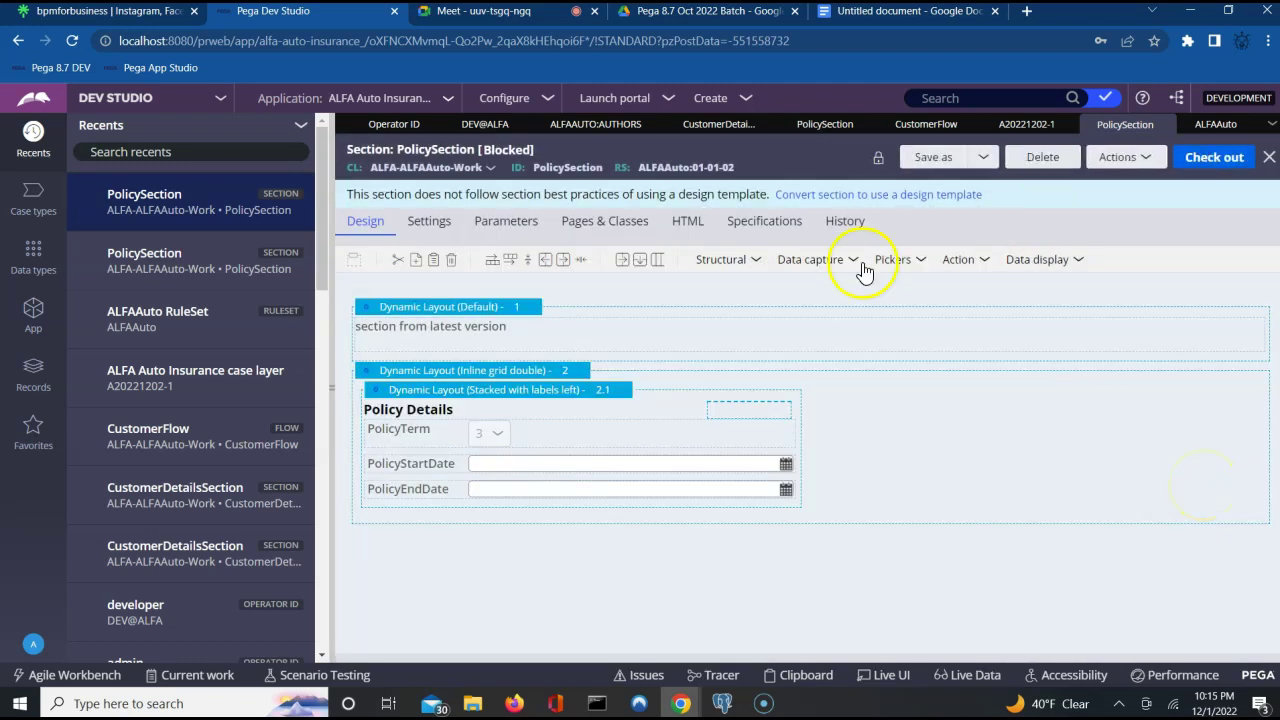
left_click(1030, 125)
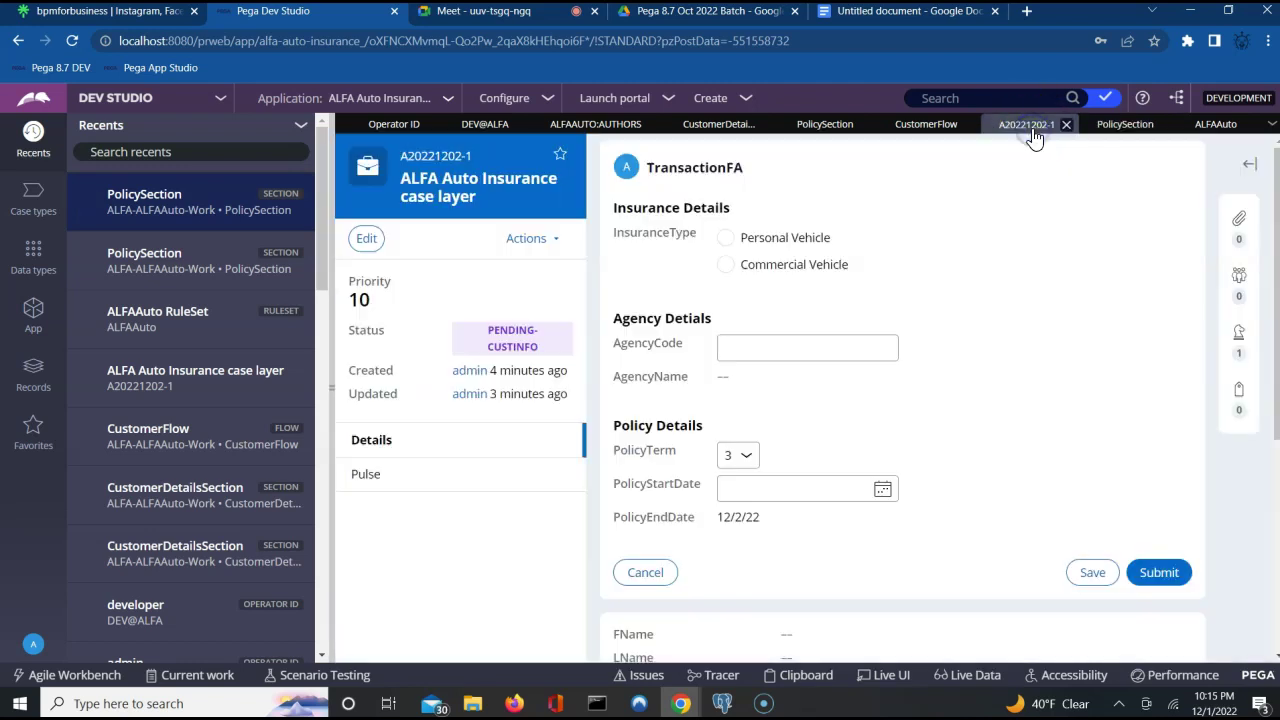
Refresh case A20221202-1 and reopen its Tran Info assignment form.
left_click(527, 240)
left_click(460, 405)
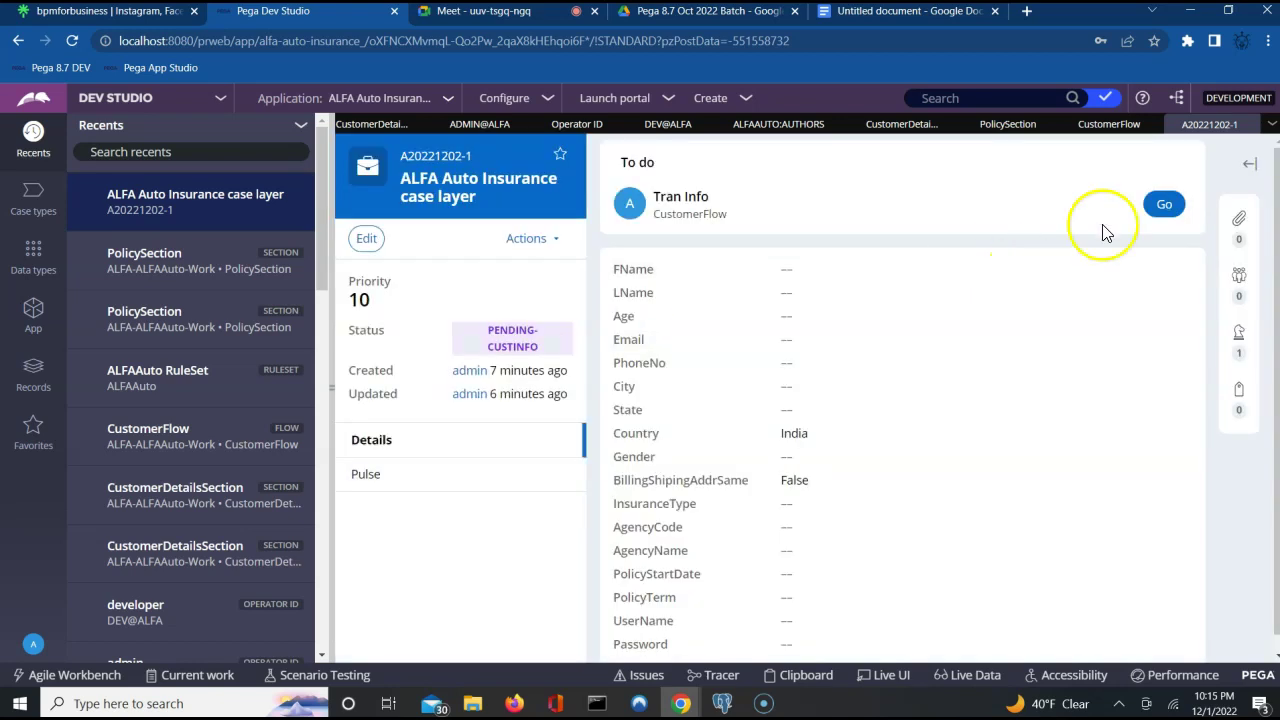
left_click(1165, 206)
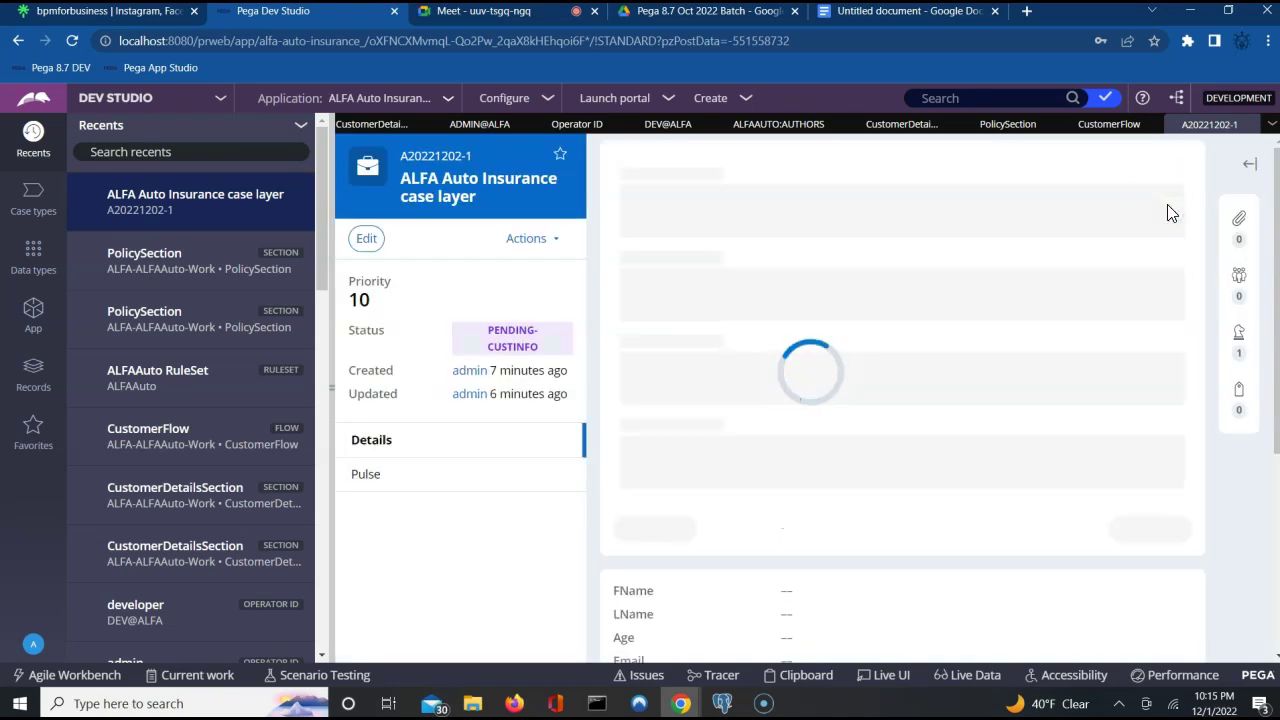
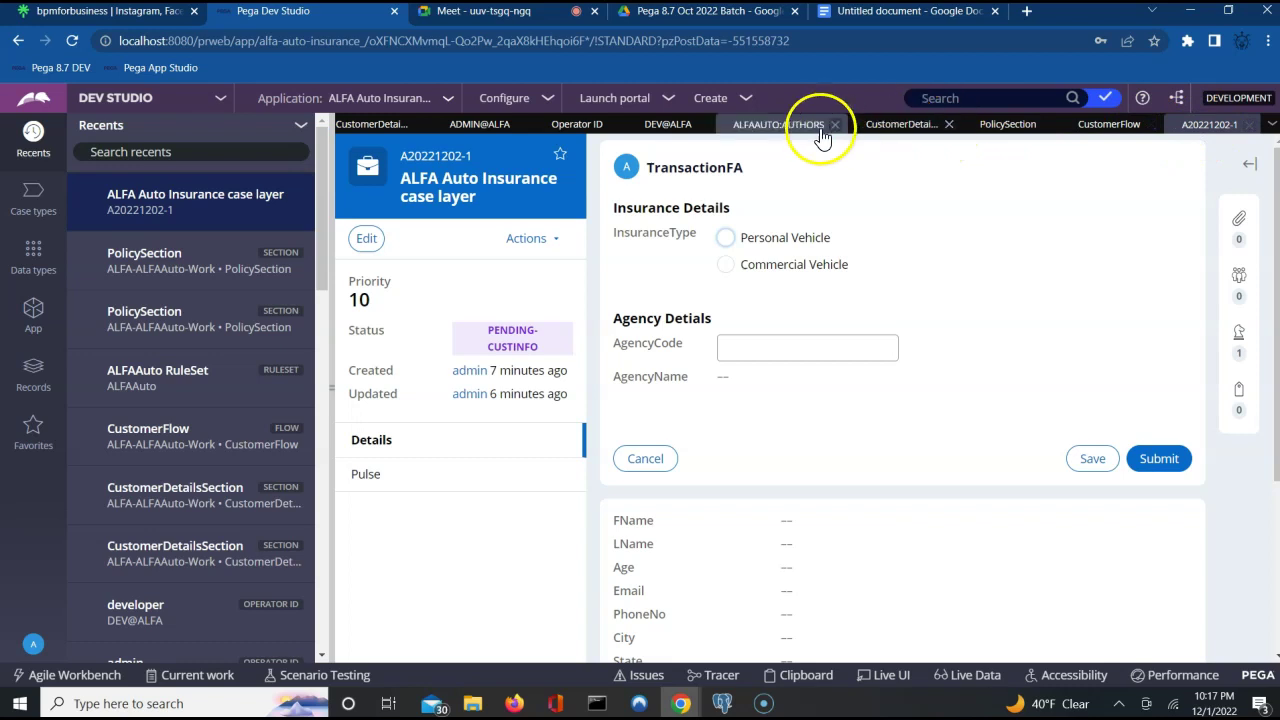
Look through the open CustomerDetailsSection, ALFAAUTO:AUTHORS, PolicySection and A20221202-1 case tabs.
left_click(866, 125)
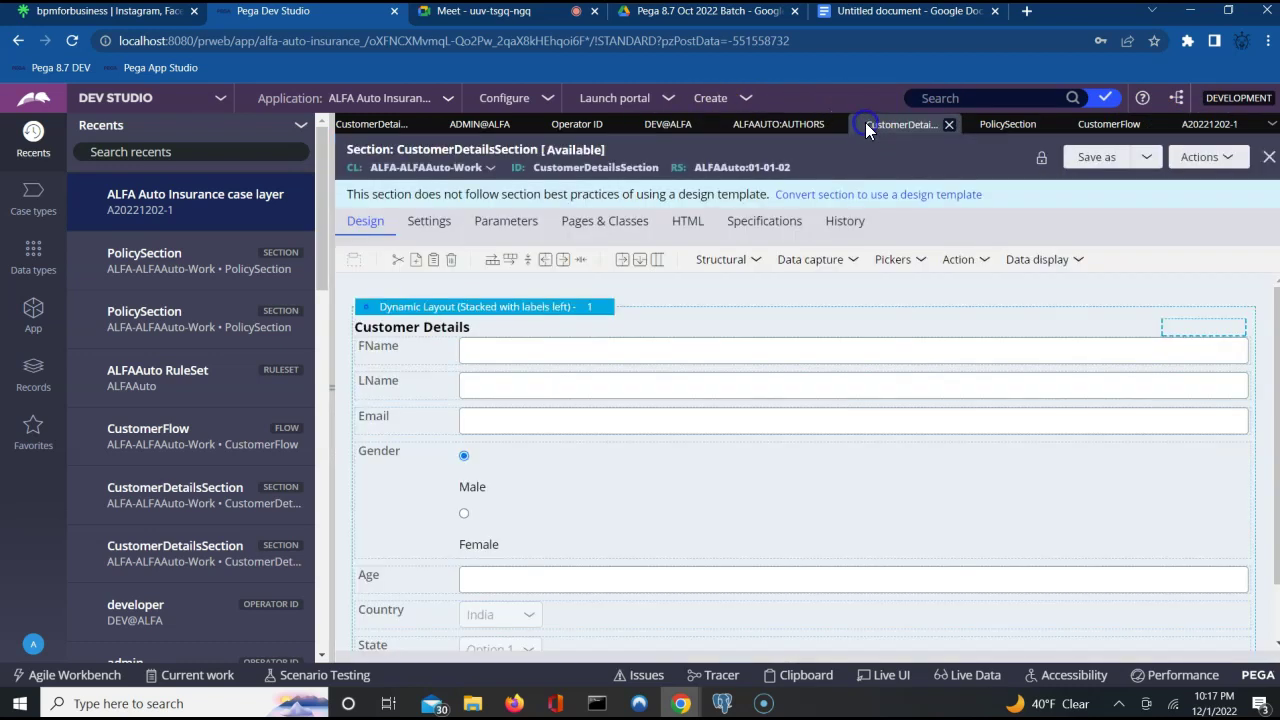
left_click(757, 124)
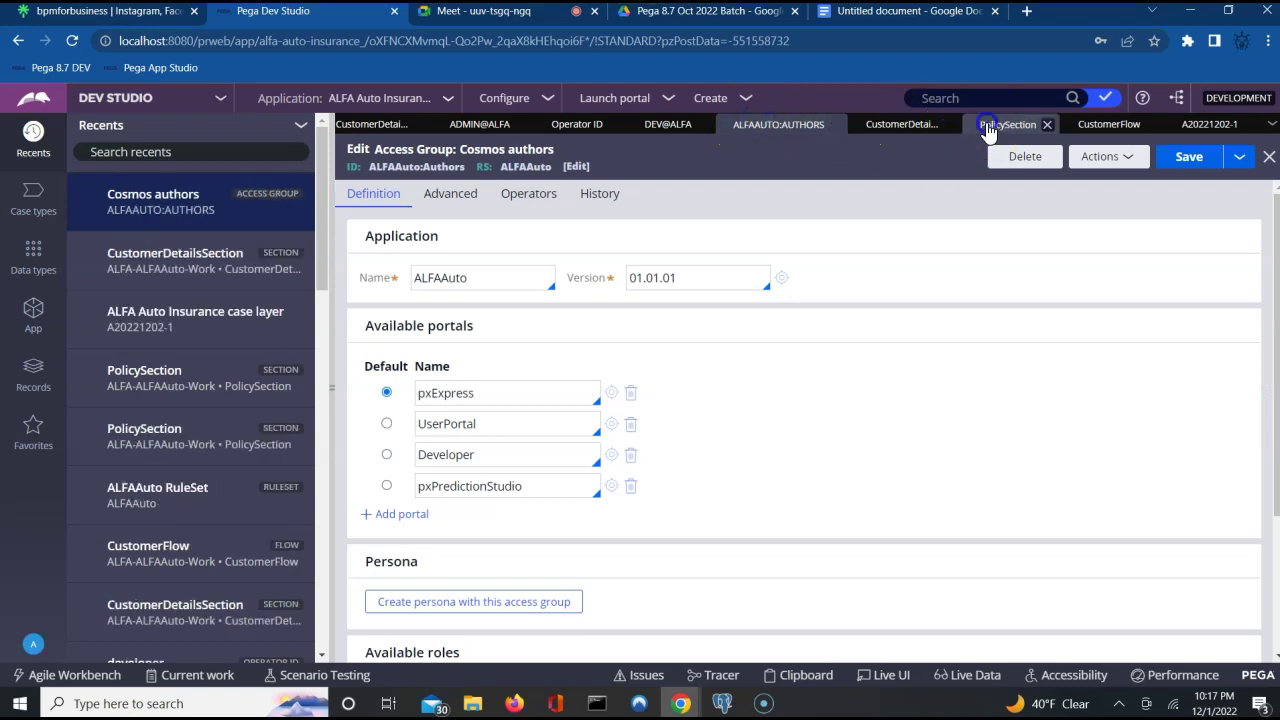
left_click(988, 125)
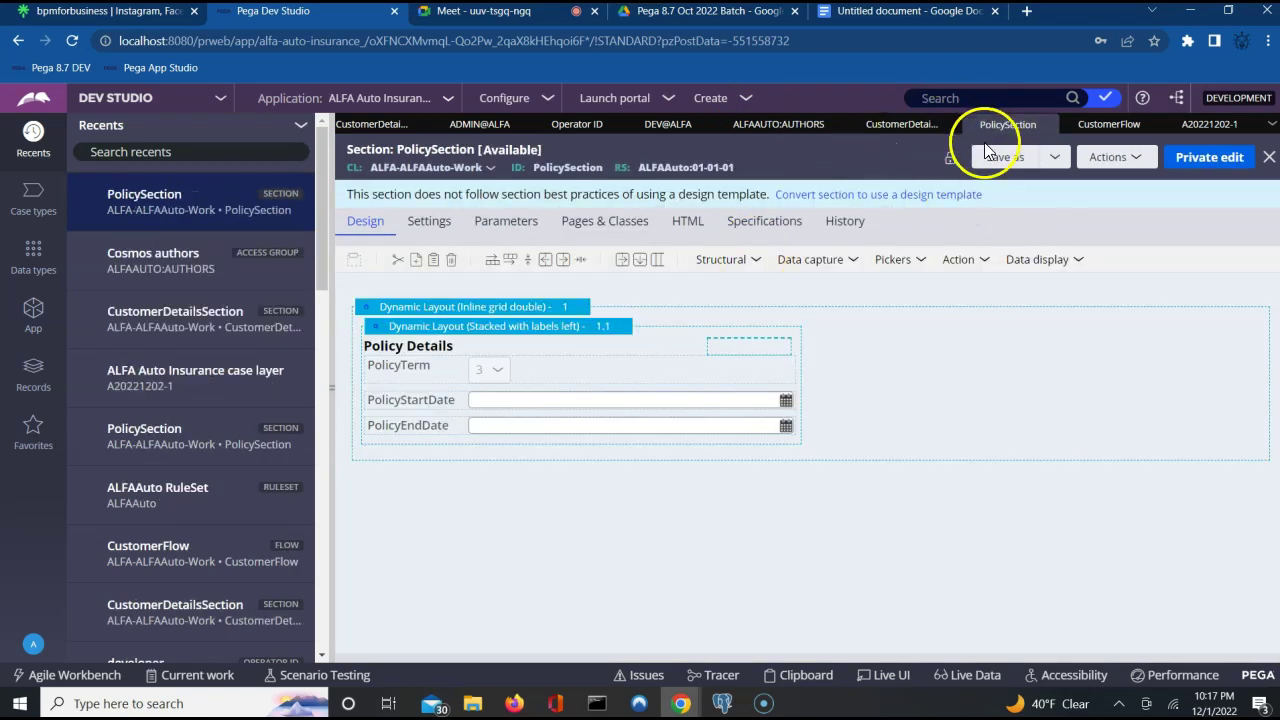
left_click(1203, 126)
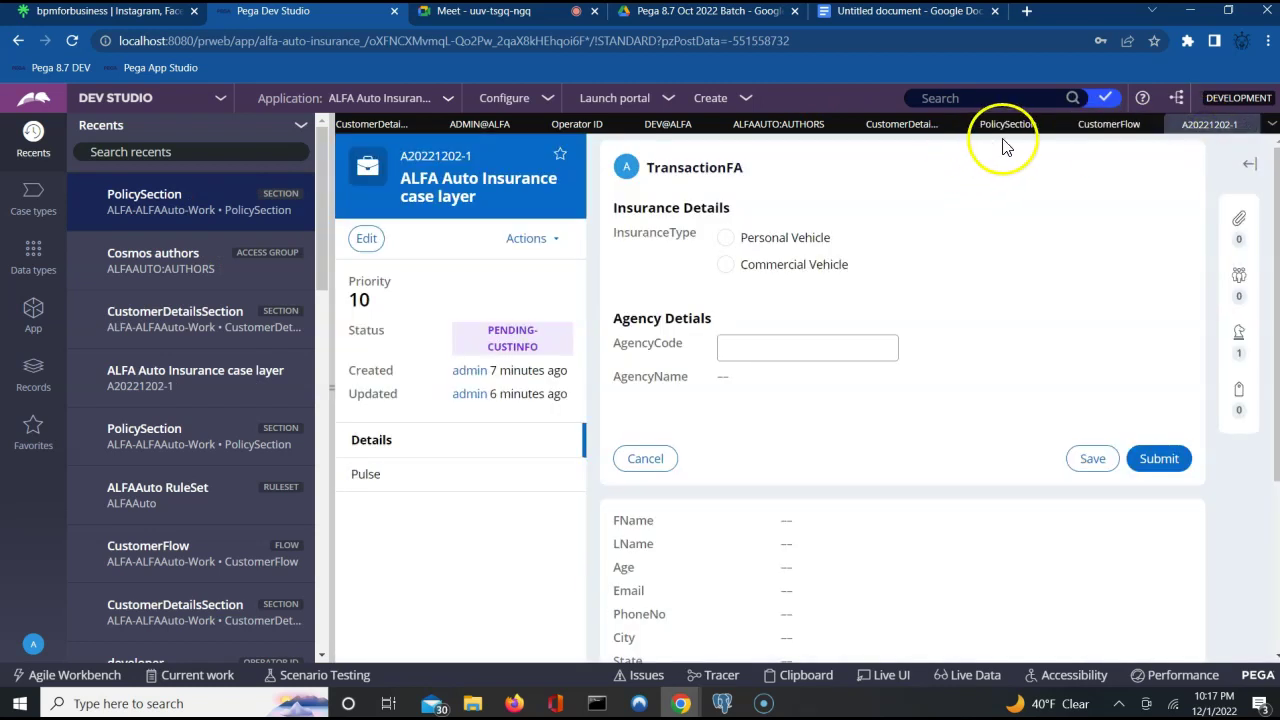
Close the CustomerFlow, CustomerDetailsSection, access group, operator and ALFAAuto ruleset tabs, leaving PolicySection showing.
left_click(1152, 125)
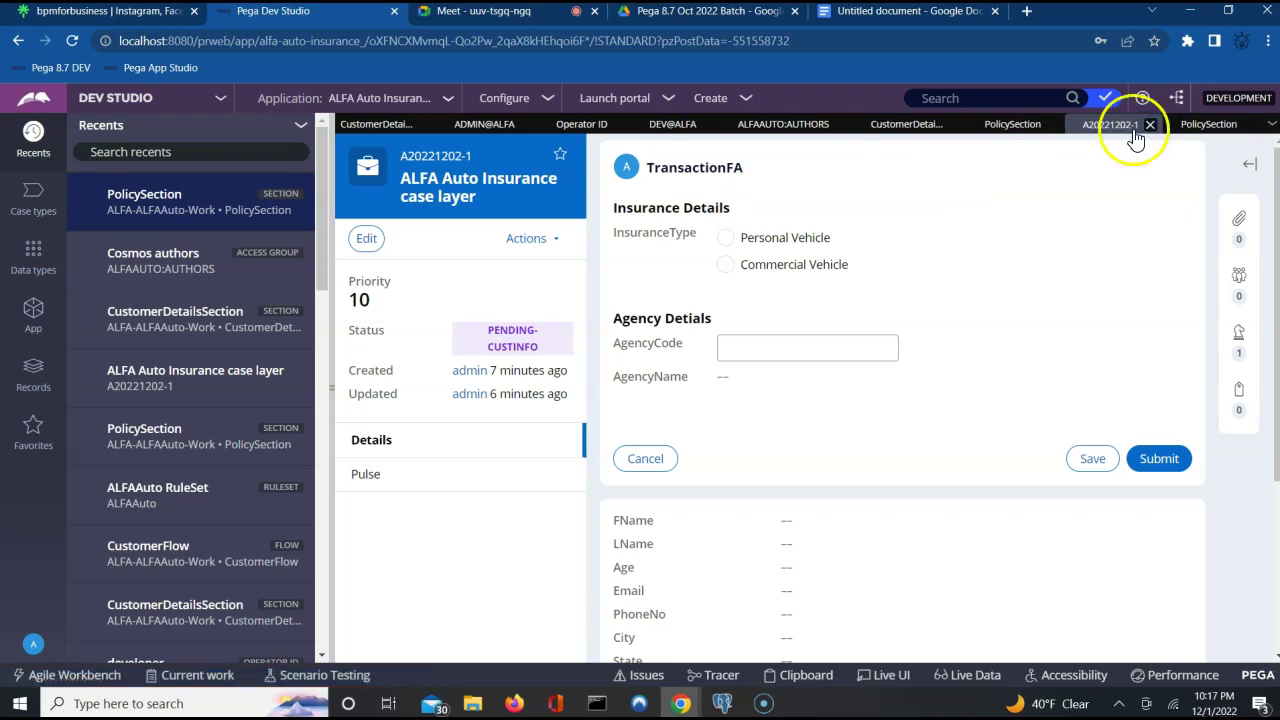
left_click(954, 127)
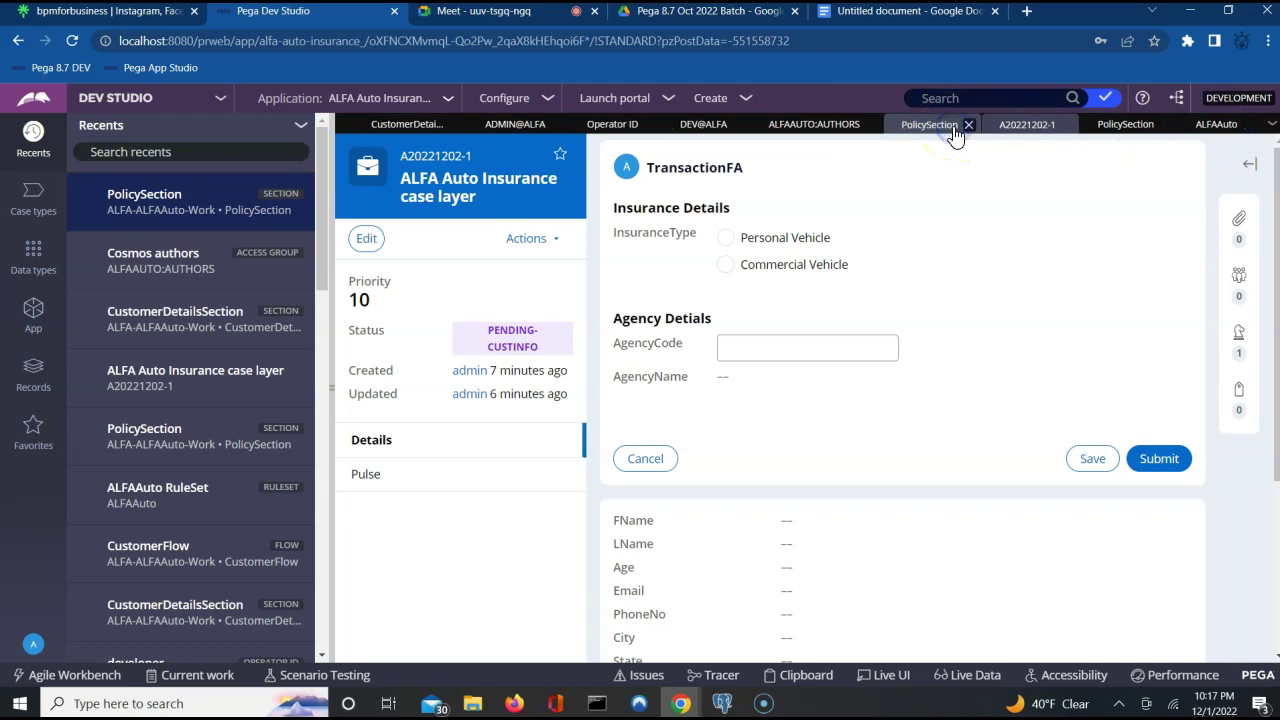
left_click(870, 125)
left_click(781, 127)
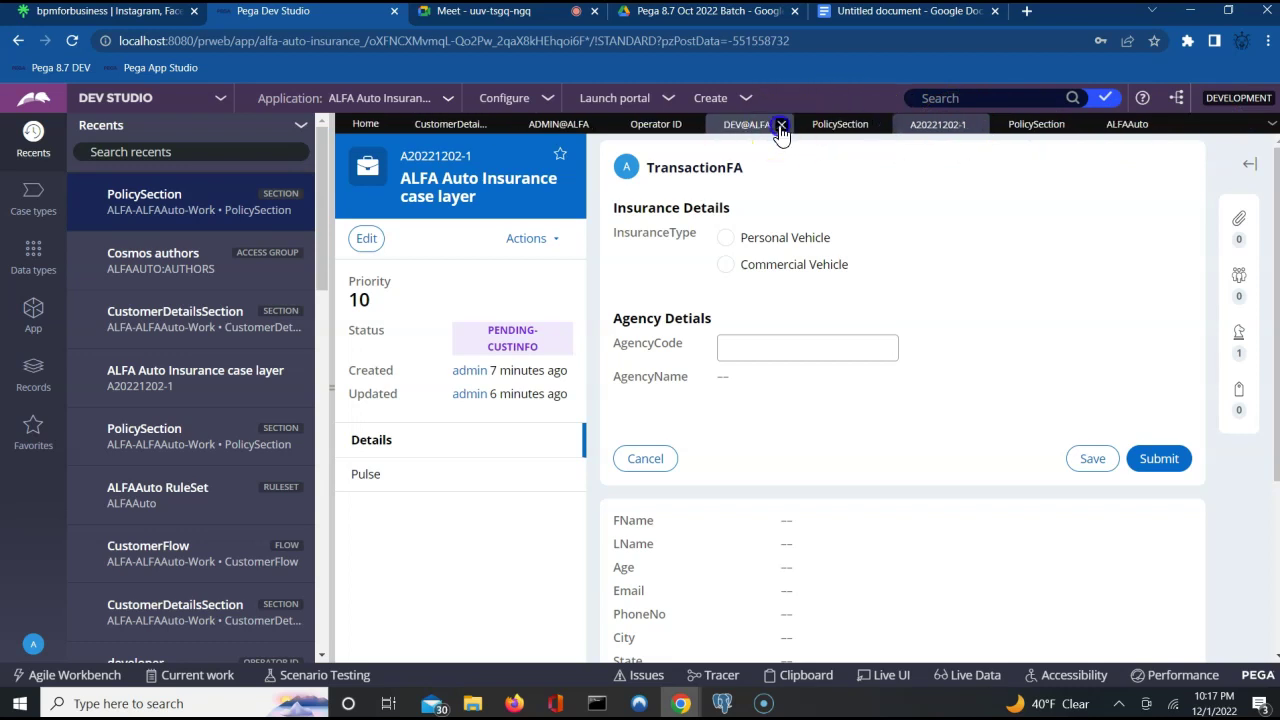
left_click(692, 125)
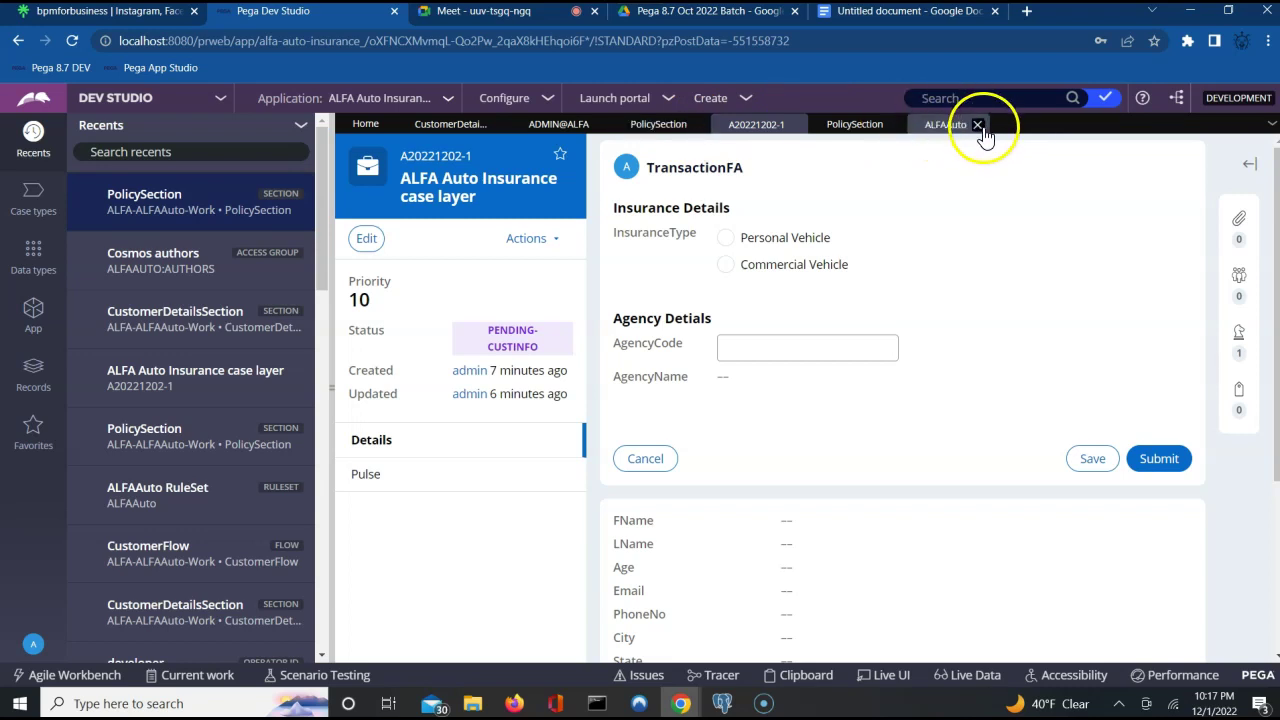
left_click(978, 125)
left_click(855, 125)
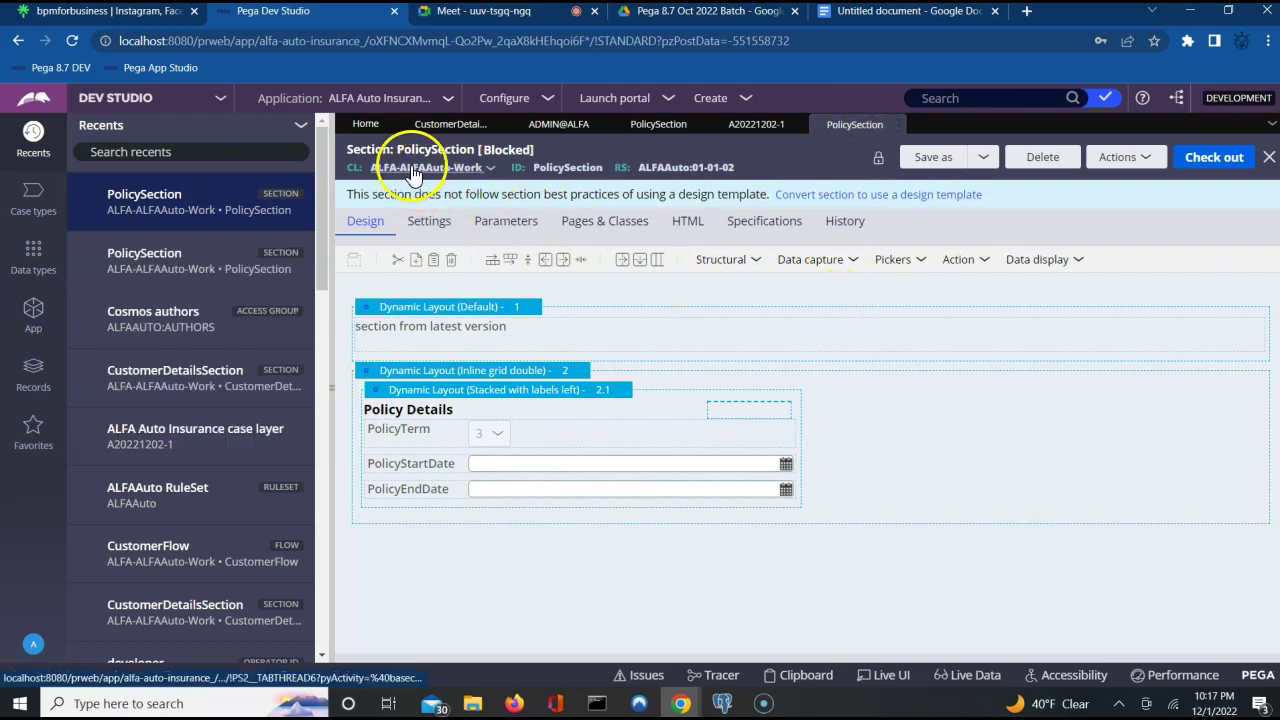
Save PolicySection as a copy applying to ALFA-ALFAAuto in ruleset ALFAAuto 01-01-02.
left_click(933, 163)
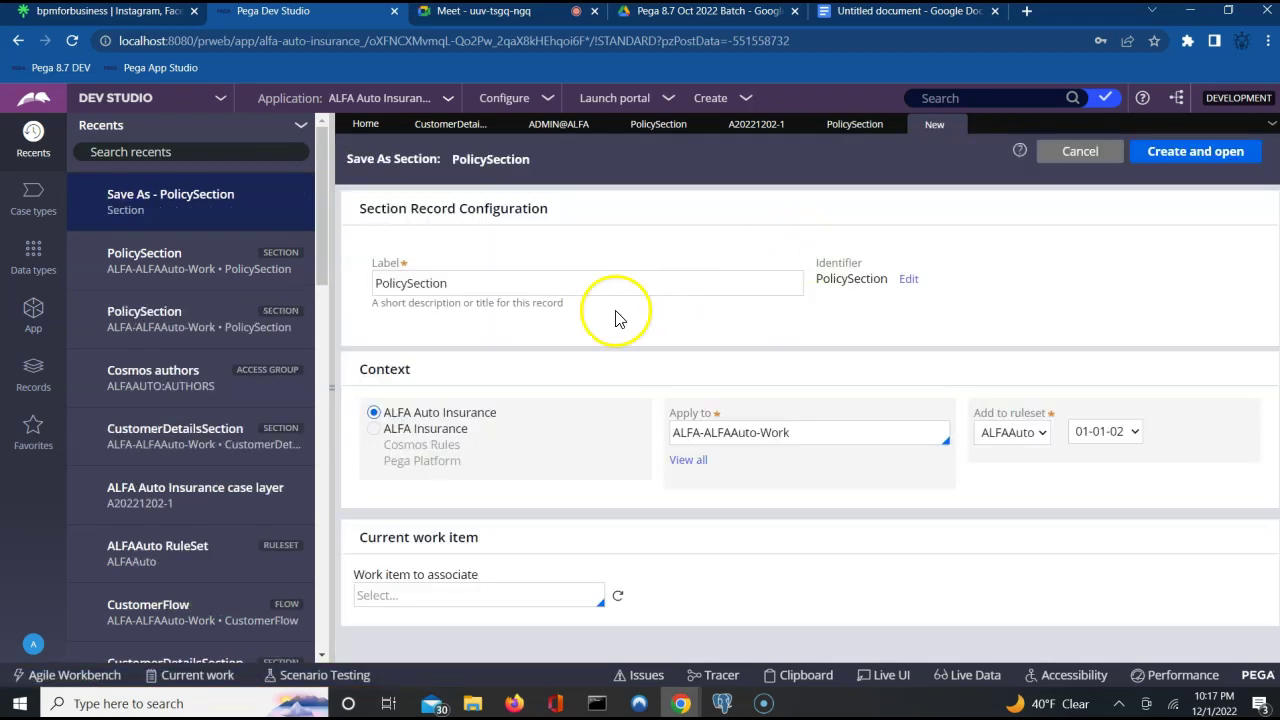
left_click(812, 438)
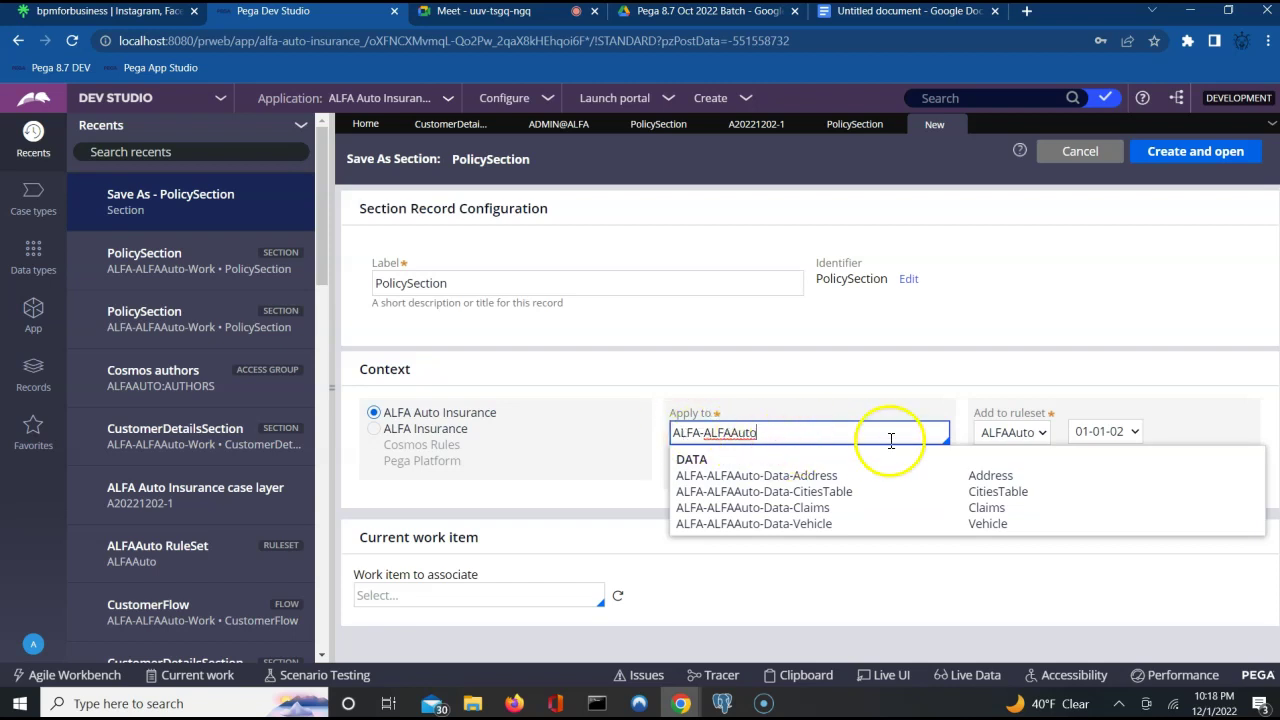
left_click(1209, 165)
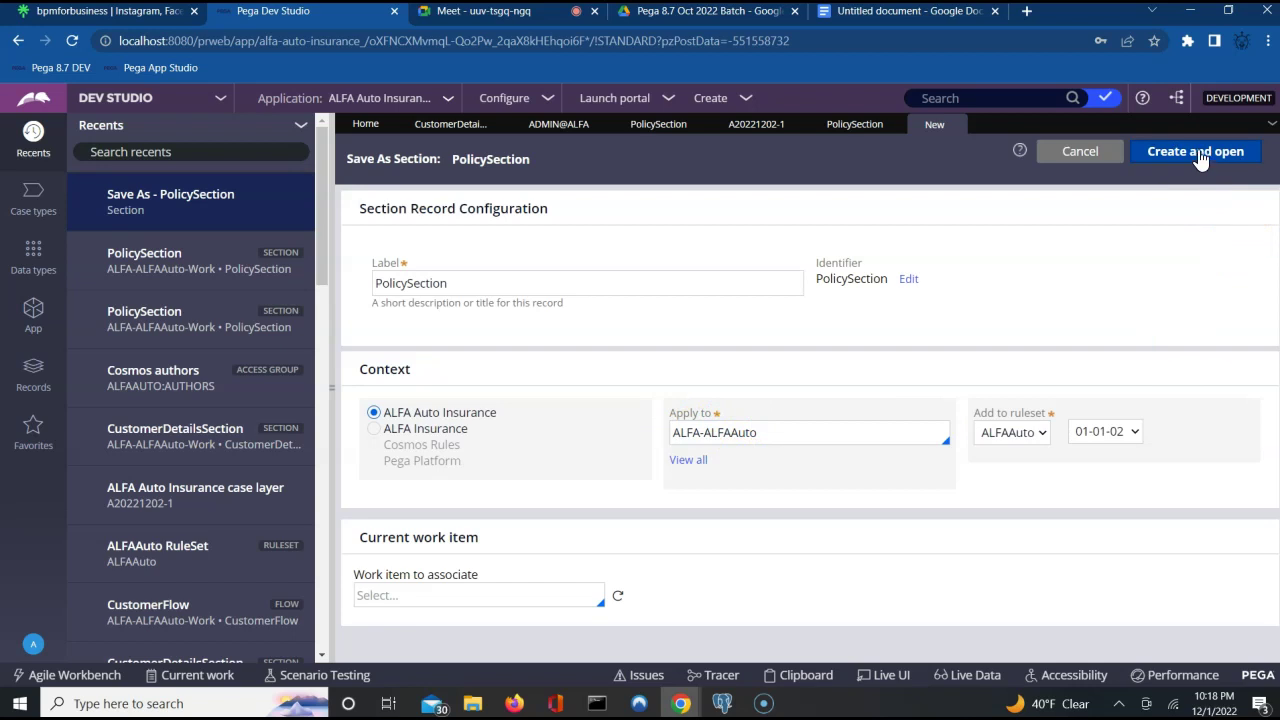
left_click(1201, 155)
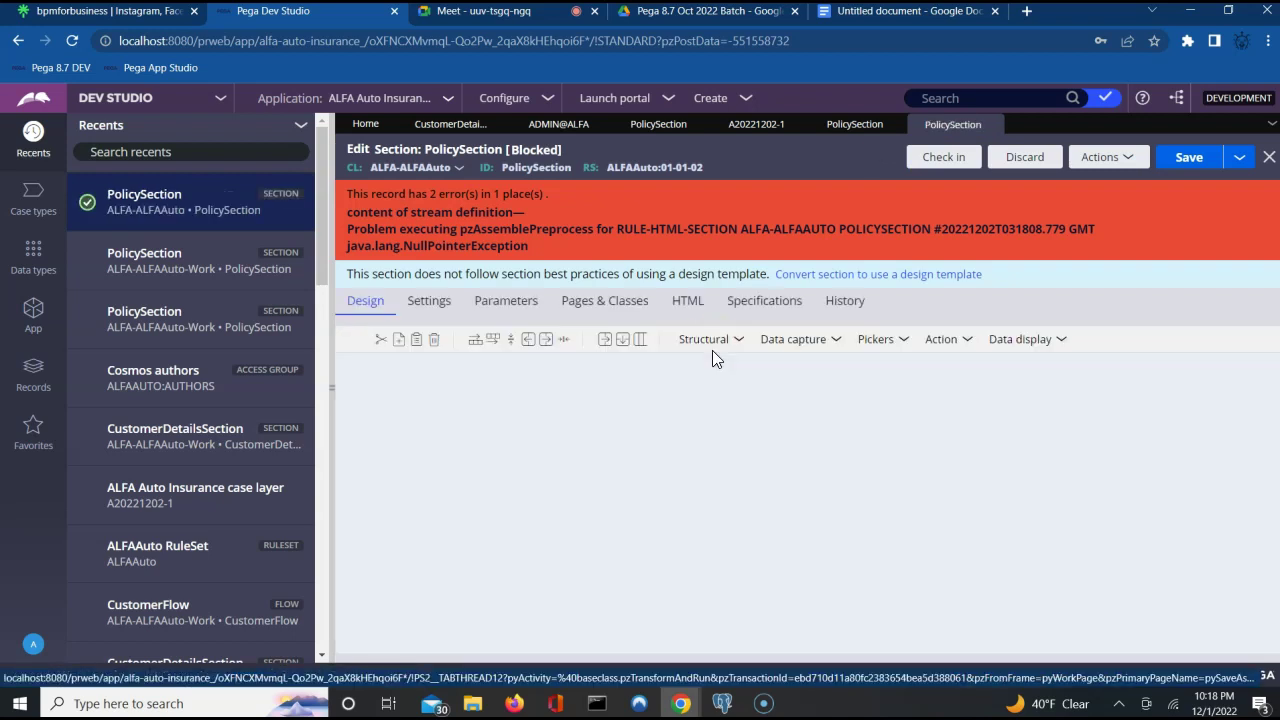
Check the PolicyTerm warning and try deleting the inline grid double layout, dismissing the deleteRow alert.
left_click(508, 522)
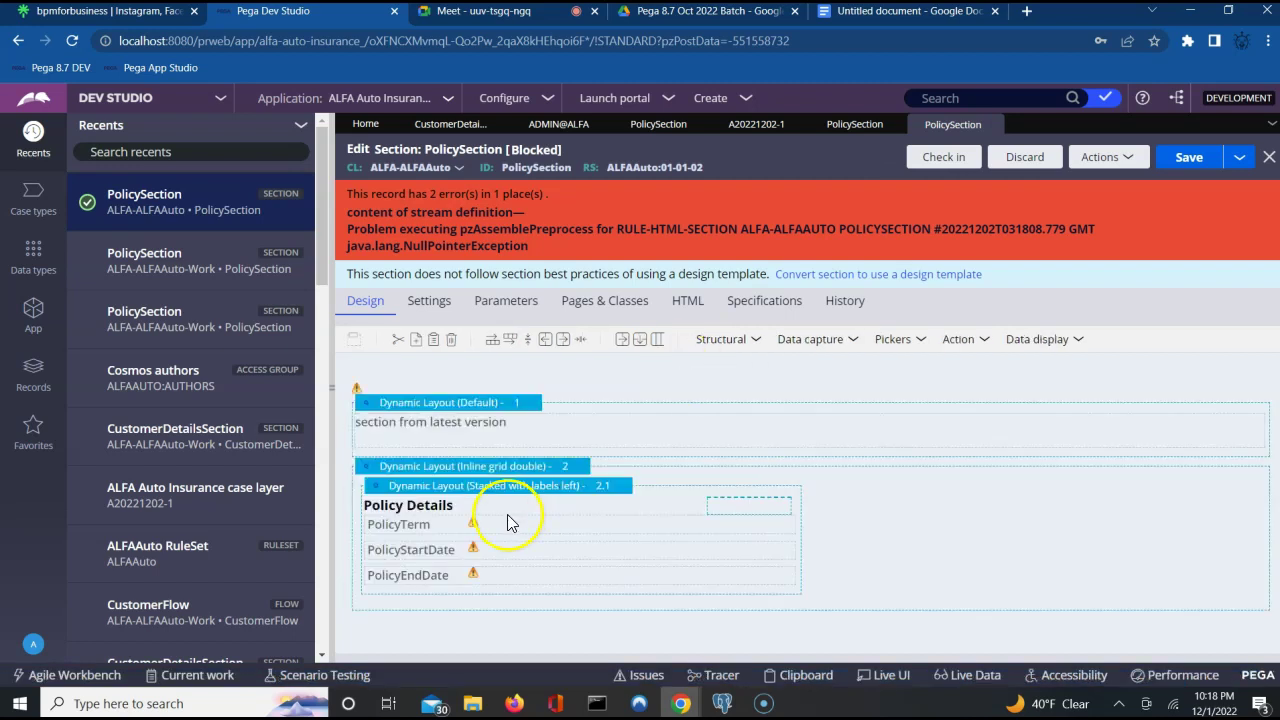
mouse_move(474, 524)
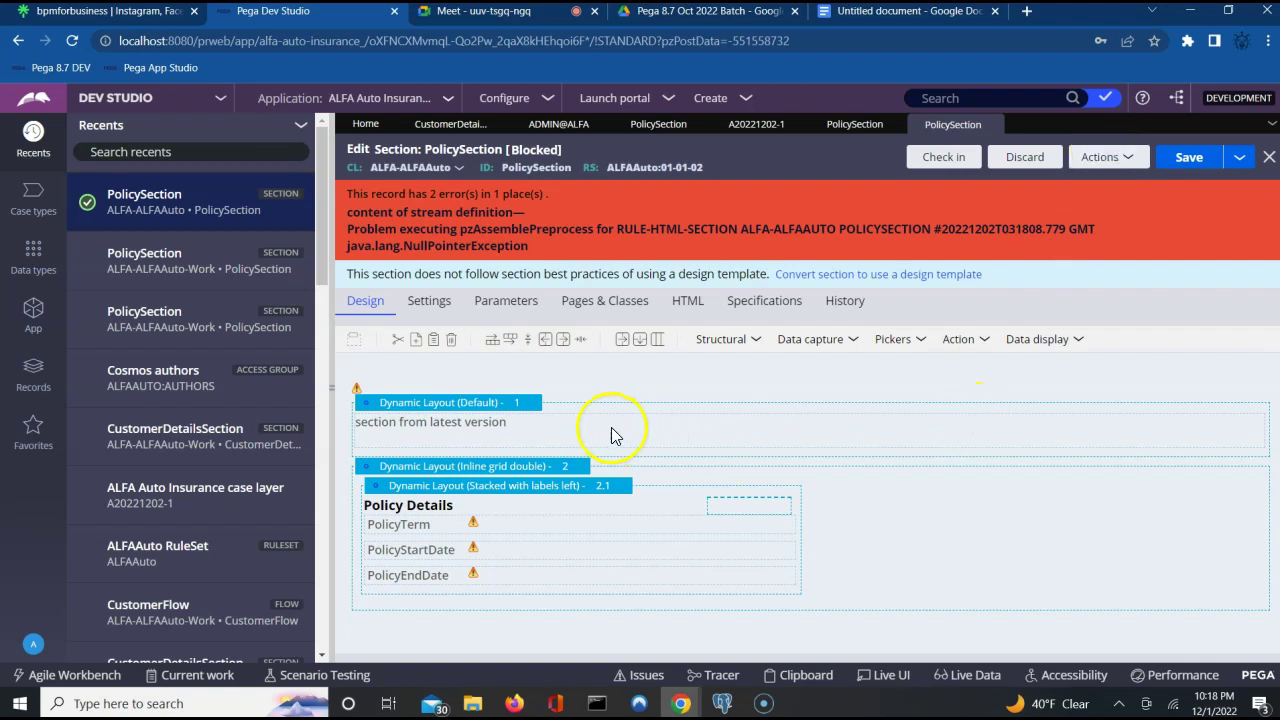
left_click(528, 408)
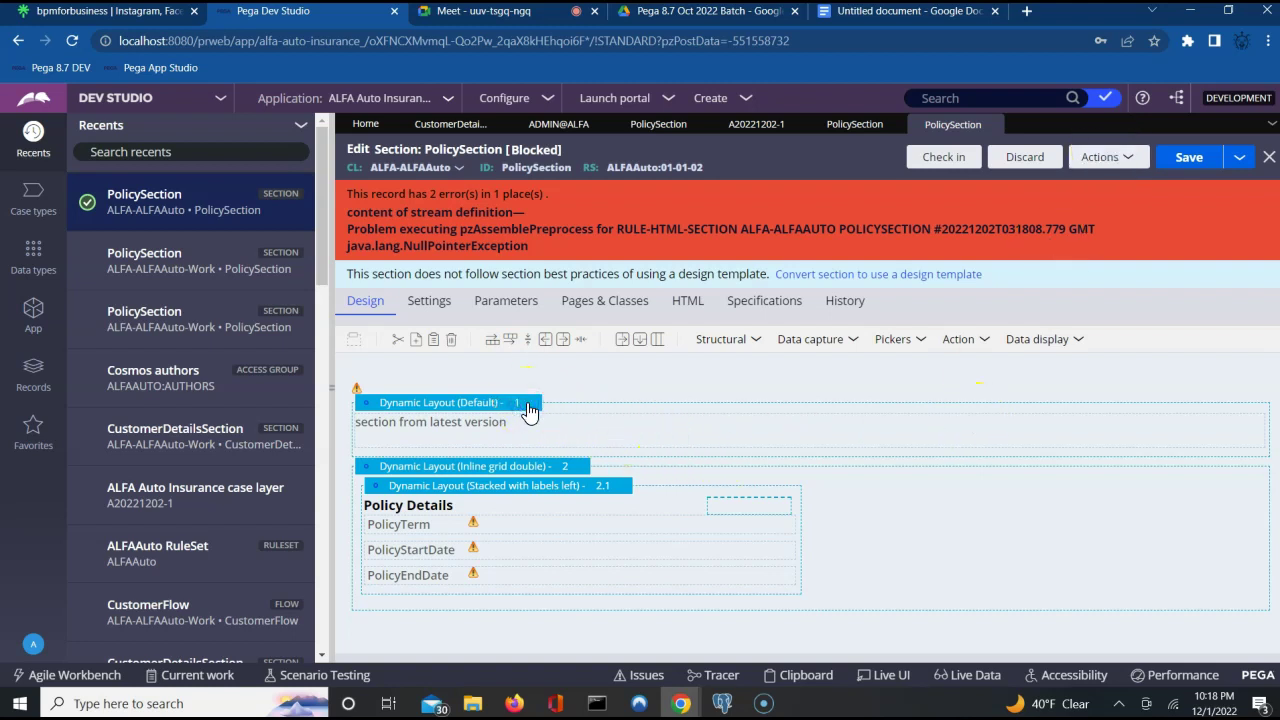
left_click(362, 467)
left_click(393, 468)
right_click(394, 471)
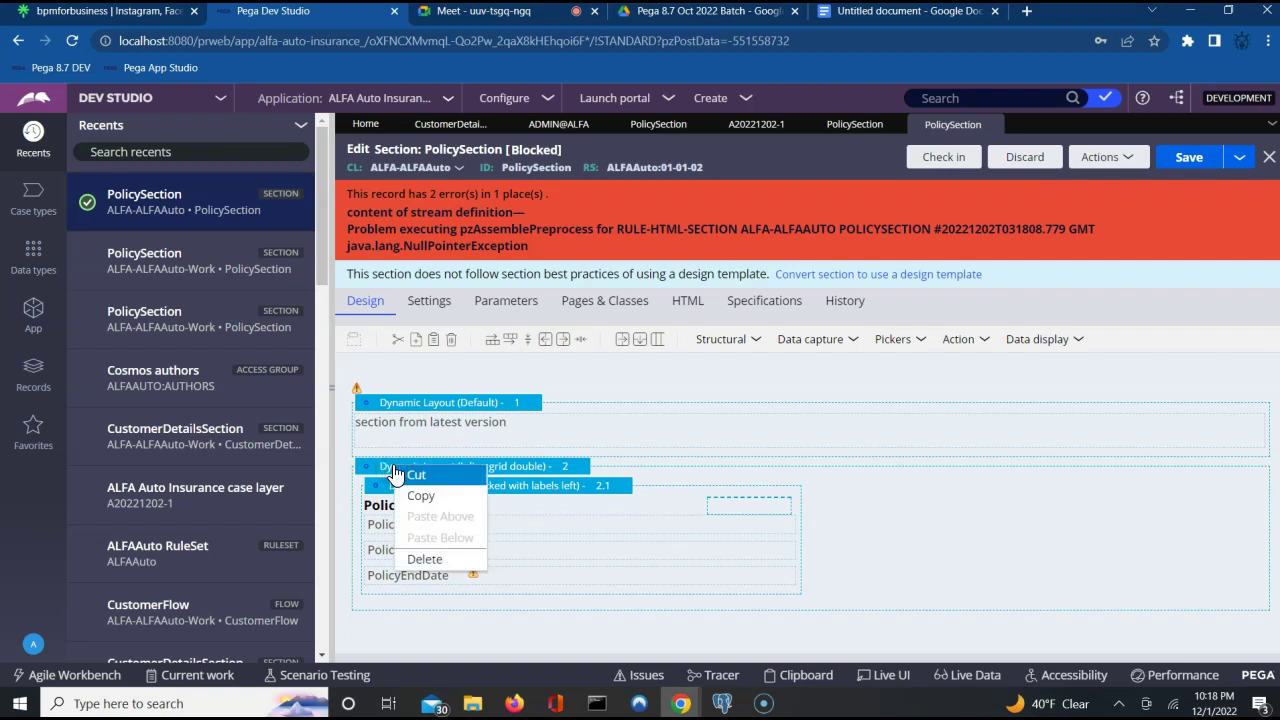
left_click(413, 559)
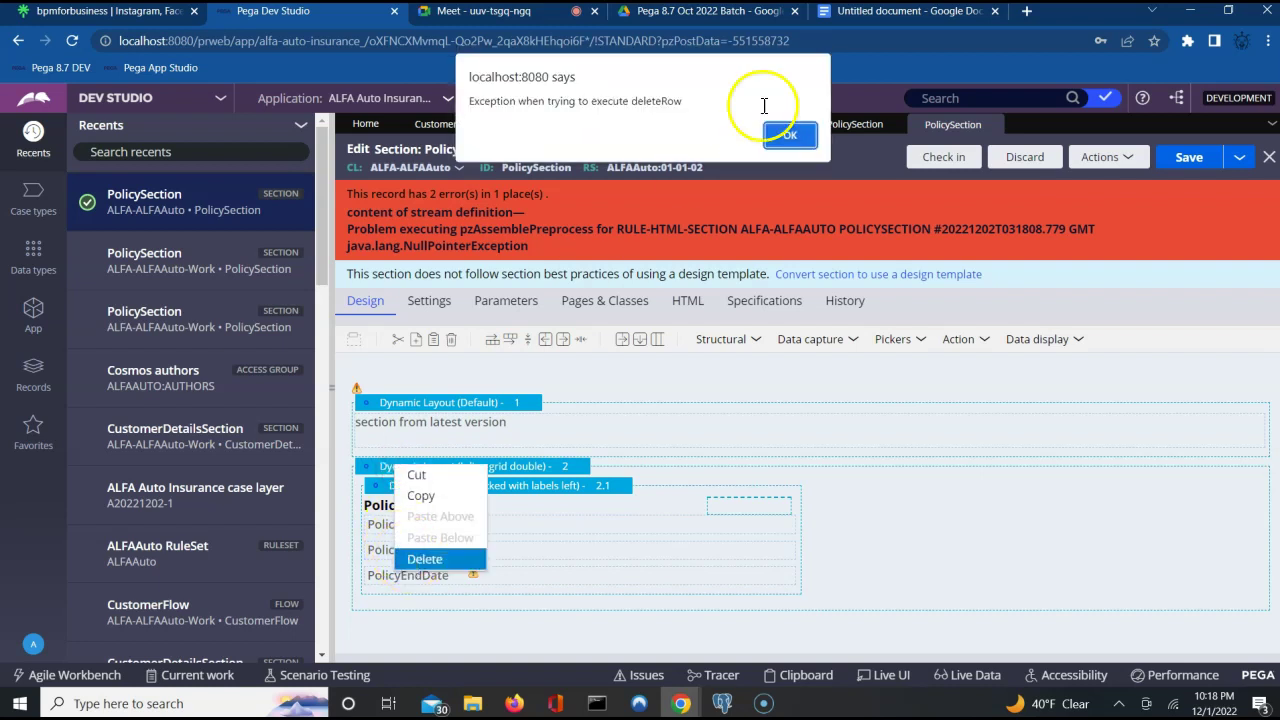
left_click(790, 138)
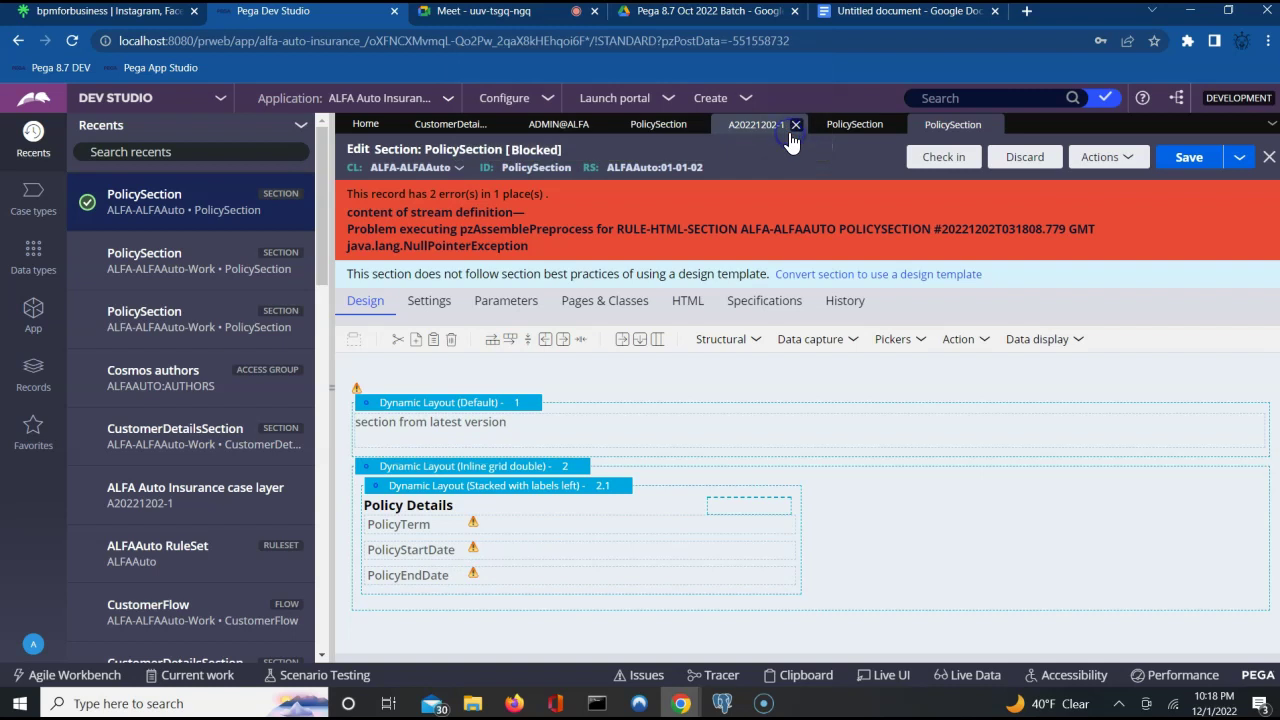
left_click(581, 484)
left_click(451, 342)
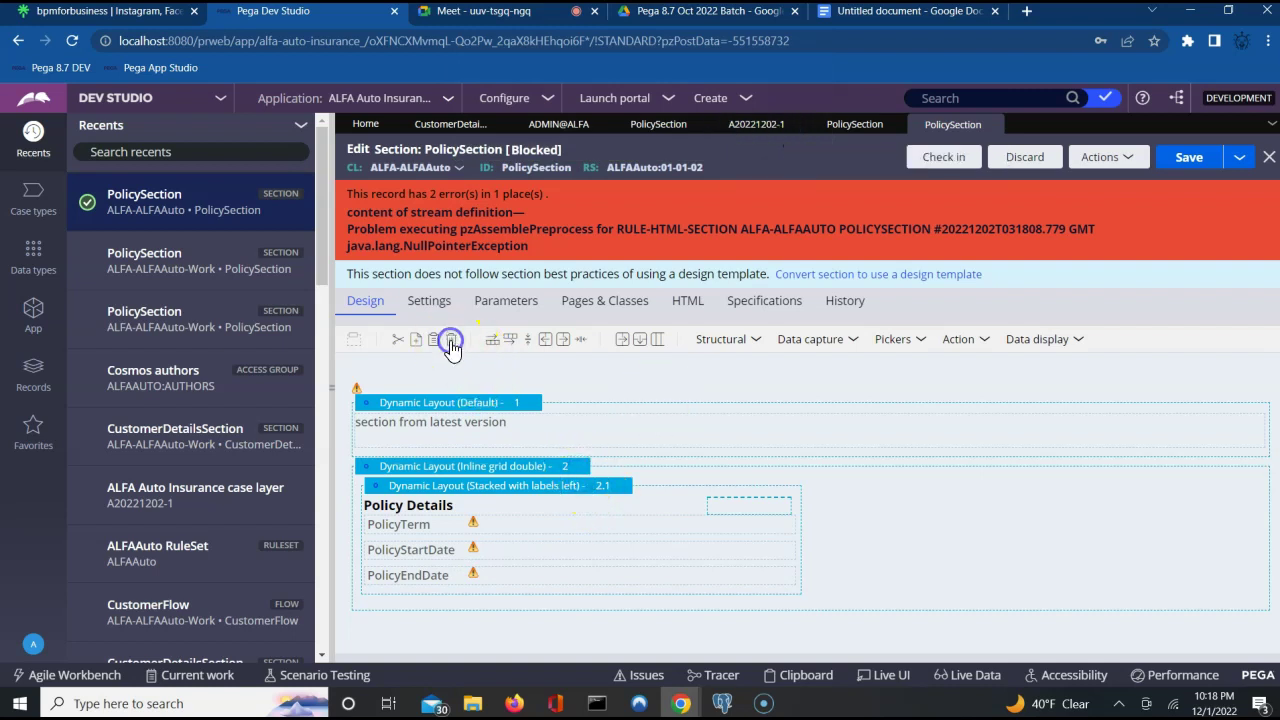
Start discarding the checked-out copy, cancel it, and retry deleting the layout.
left_click(1030, 160)
left_click(1030, 158)
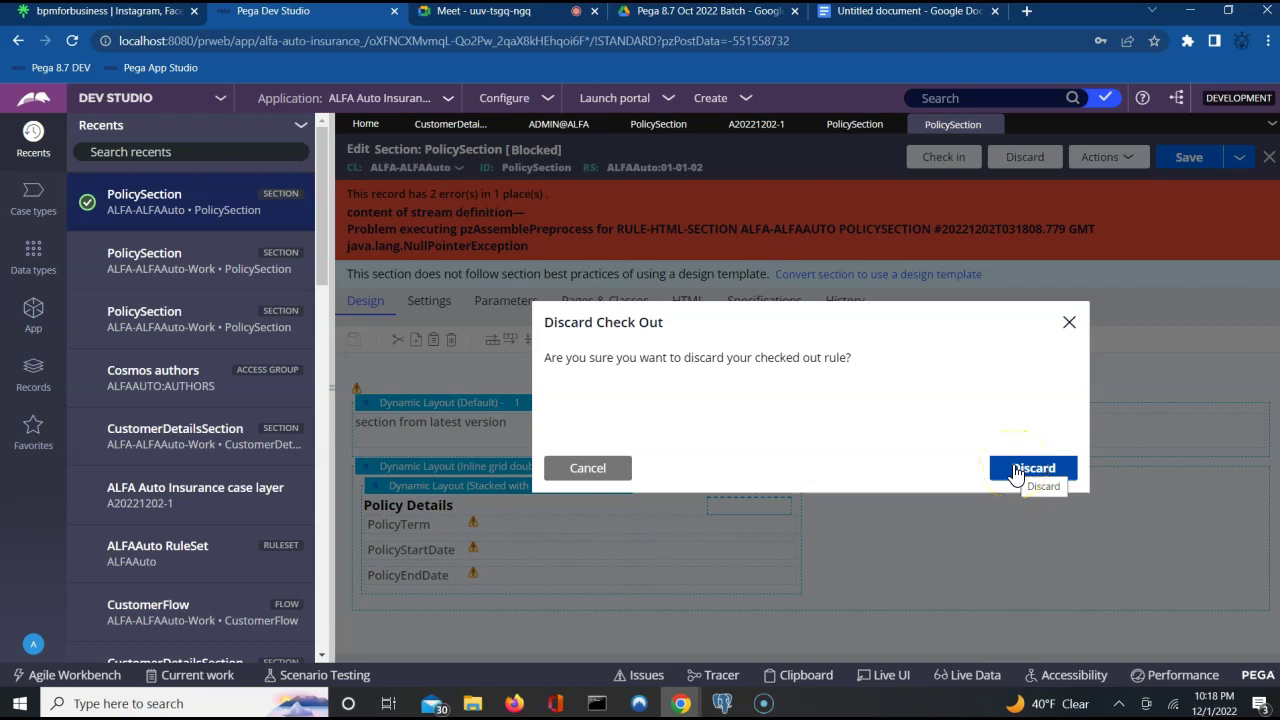
left_click(602, 470)
left_click(452, 343)
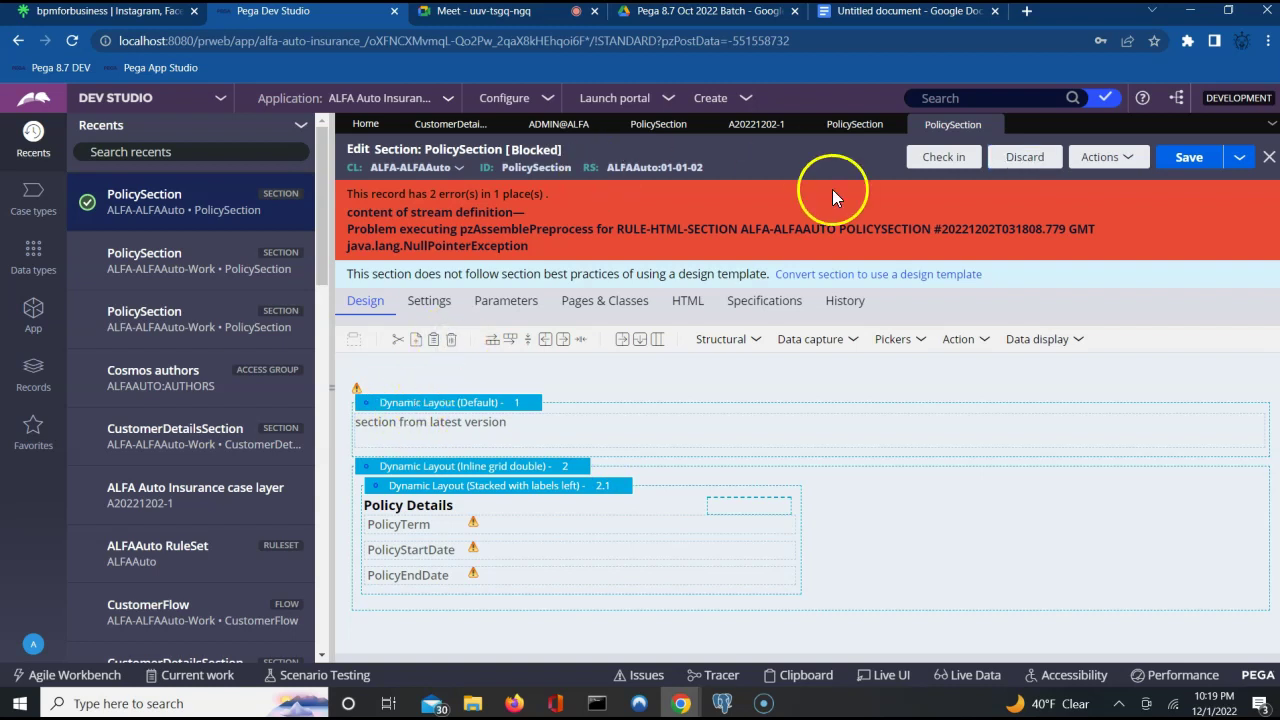
Refresh the PolicySection copy, then close and reopen the ALFA-ALFAAuto version.
left_click(1121, 159)
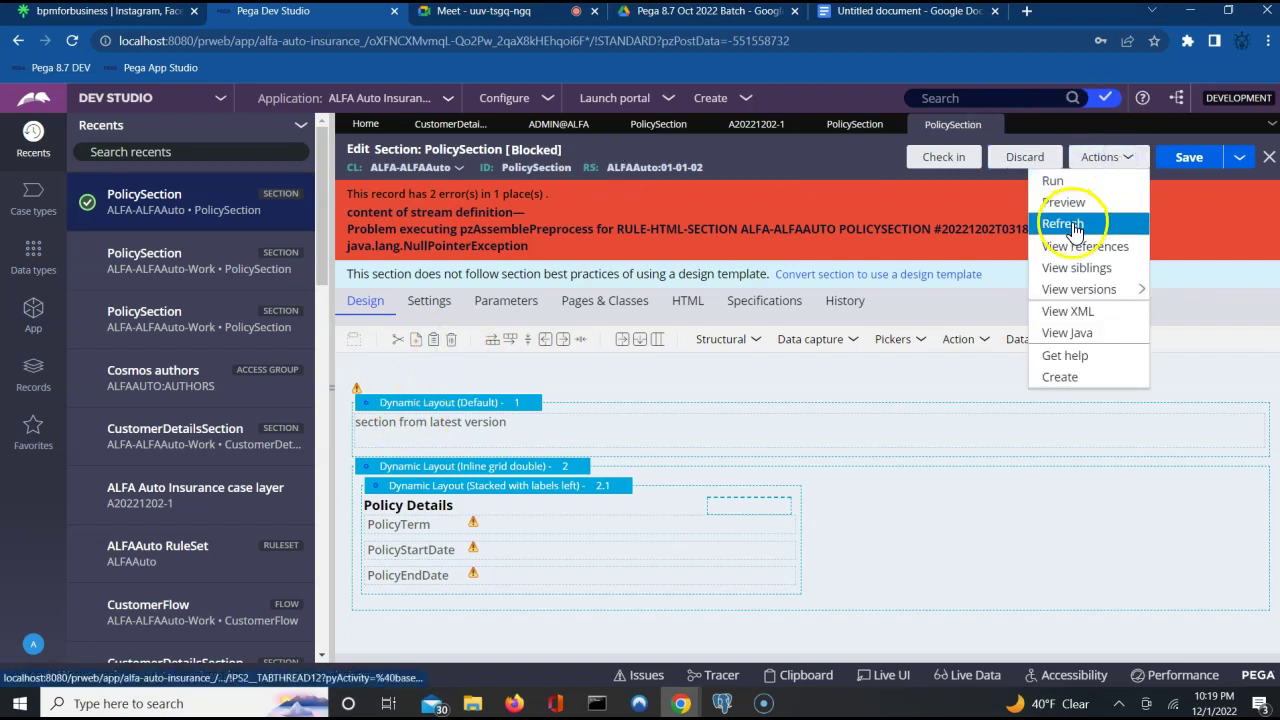
left_click(1072, 222)
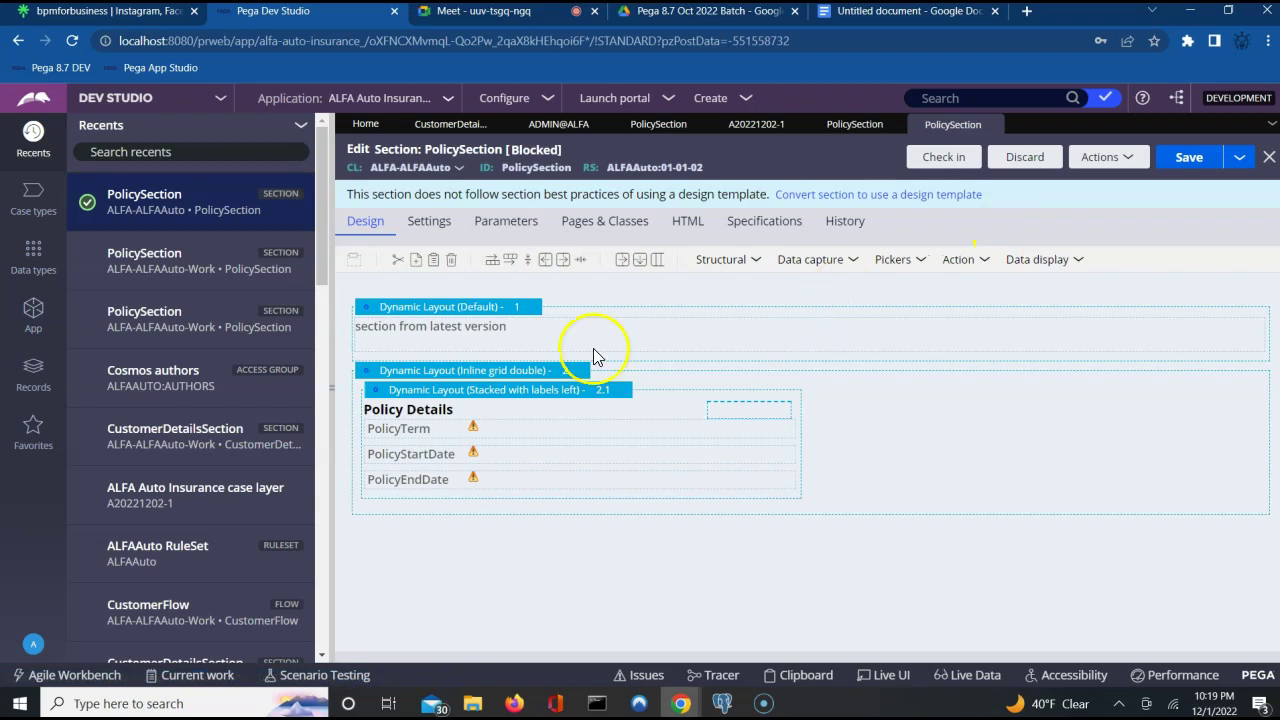
left_click(388, 376)
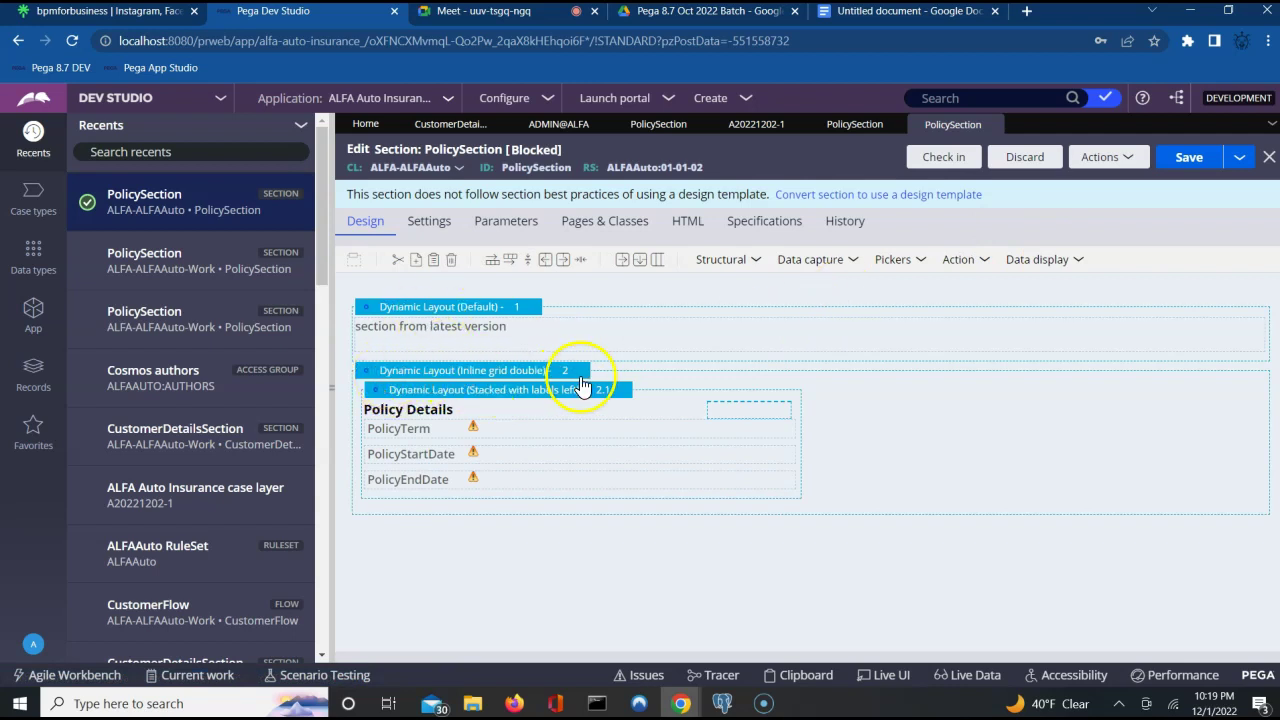
left_click(566, 380)
left_click(860, 485)
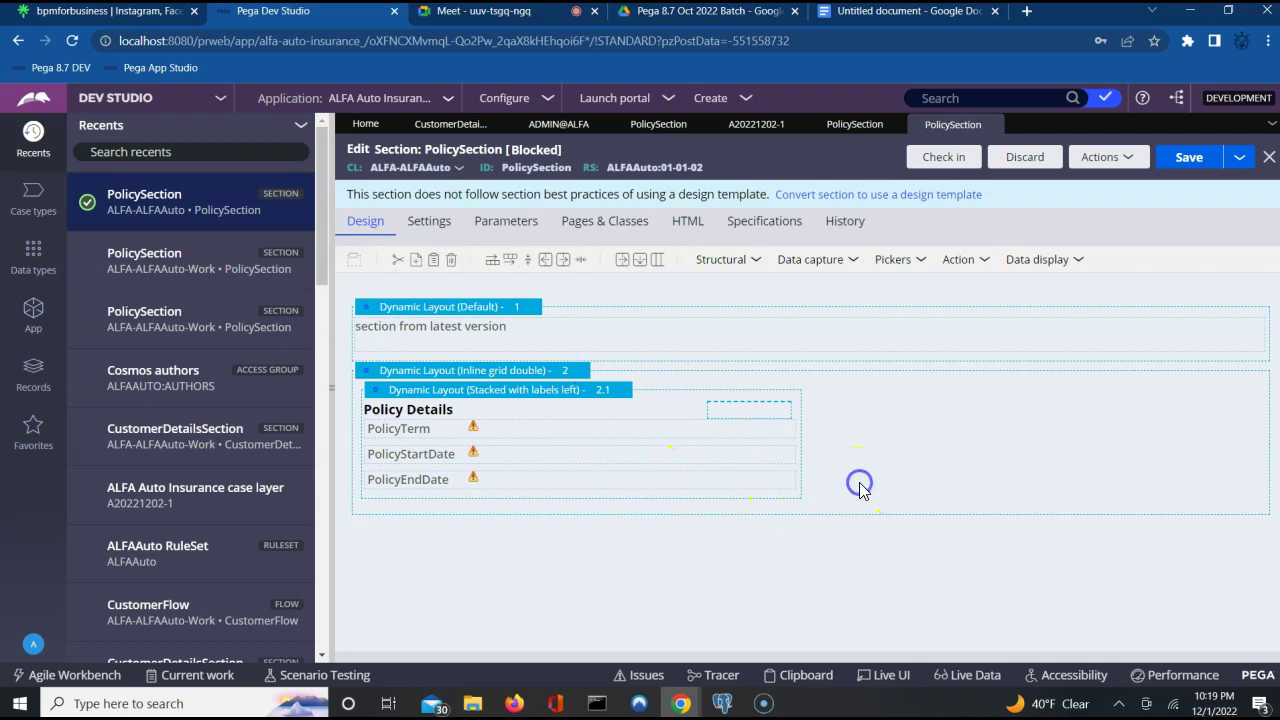
left_click(1267, 162)
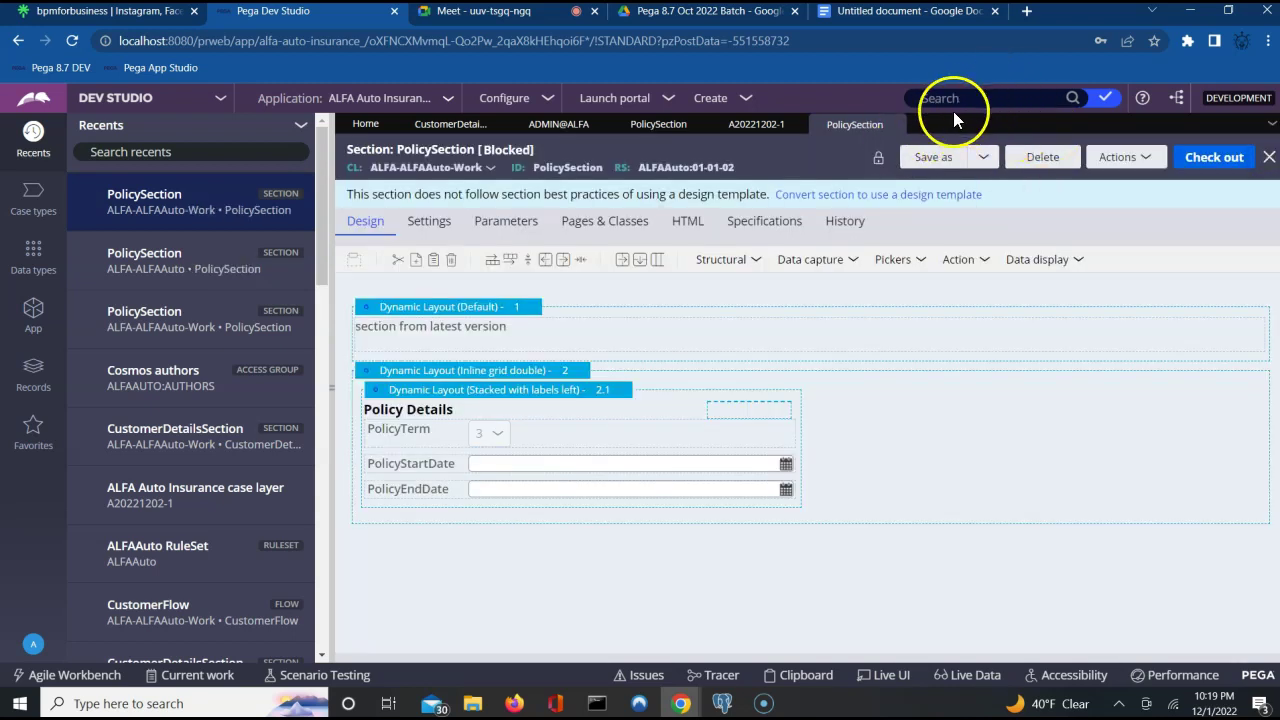
left_click(158, 252)
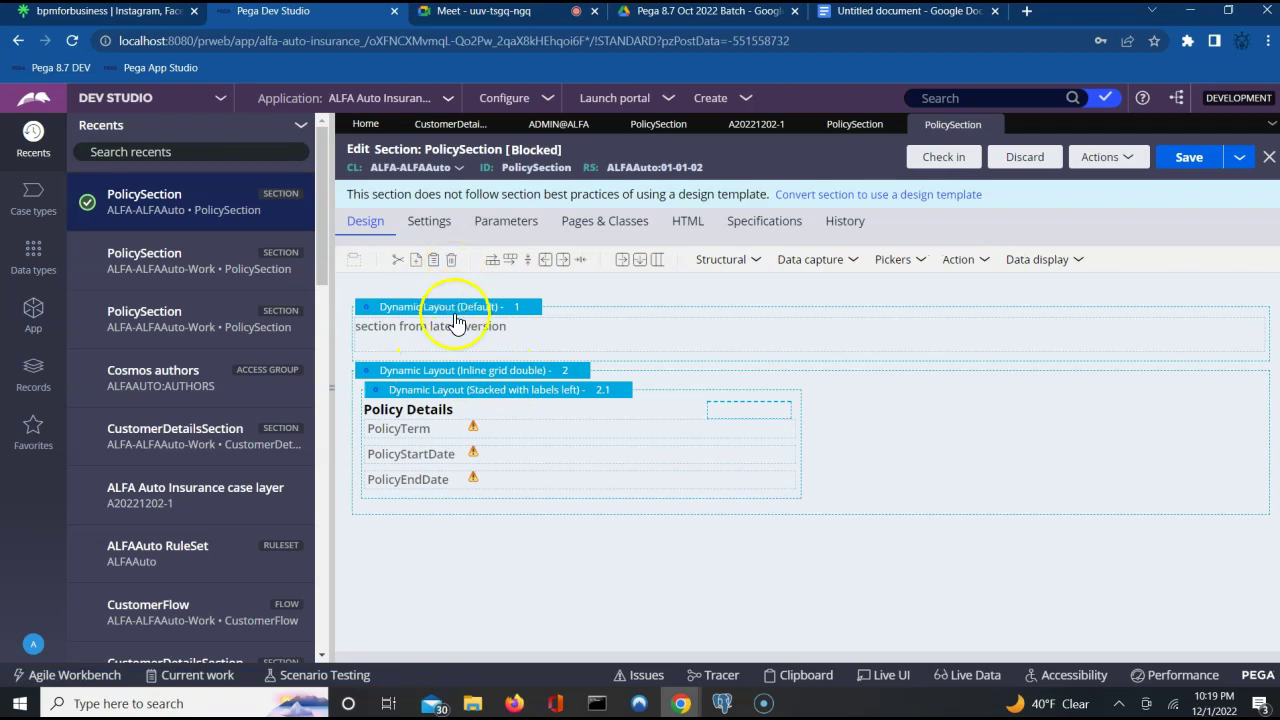
Retry deleting the Policy Details layout, dismiss the error, and discard the checkout.
left_click(445, 371)
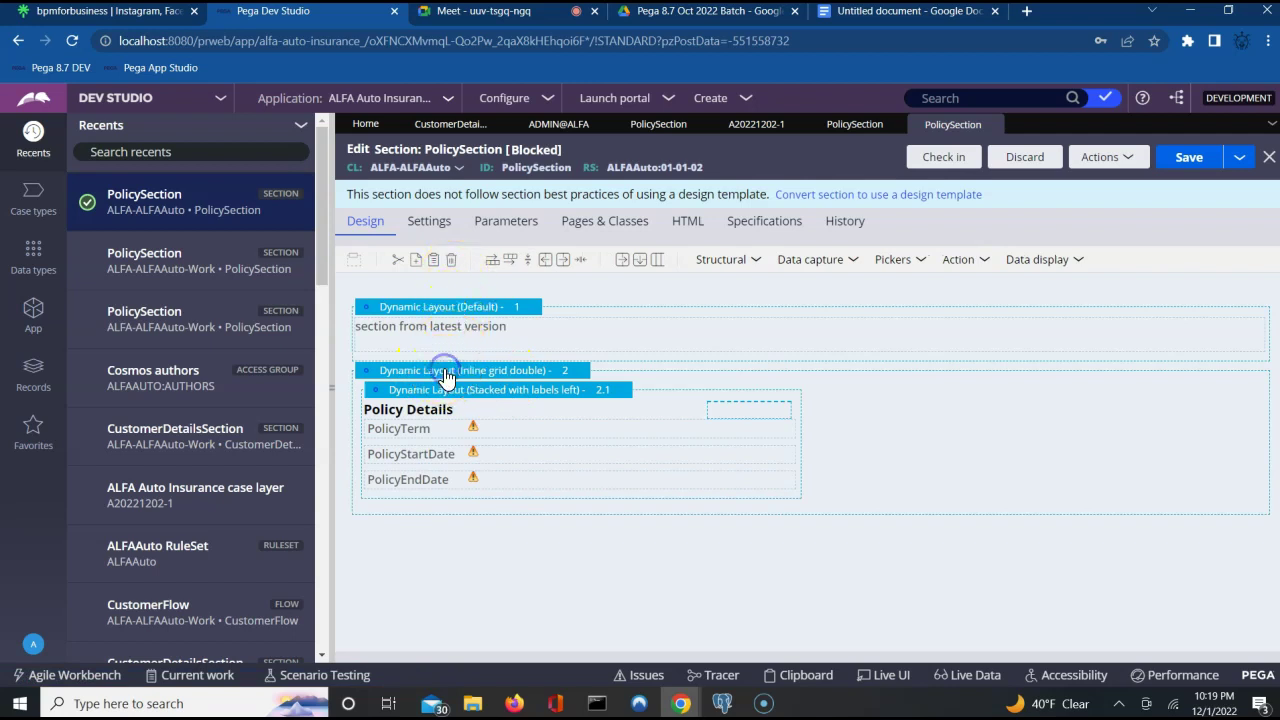
right_click(447, 375)
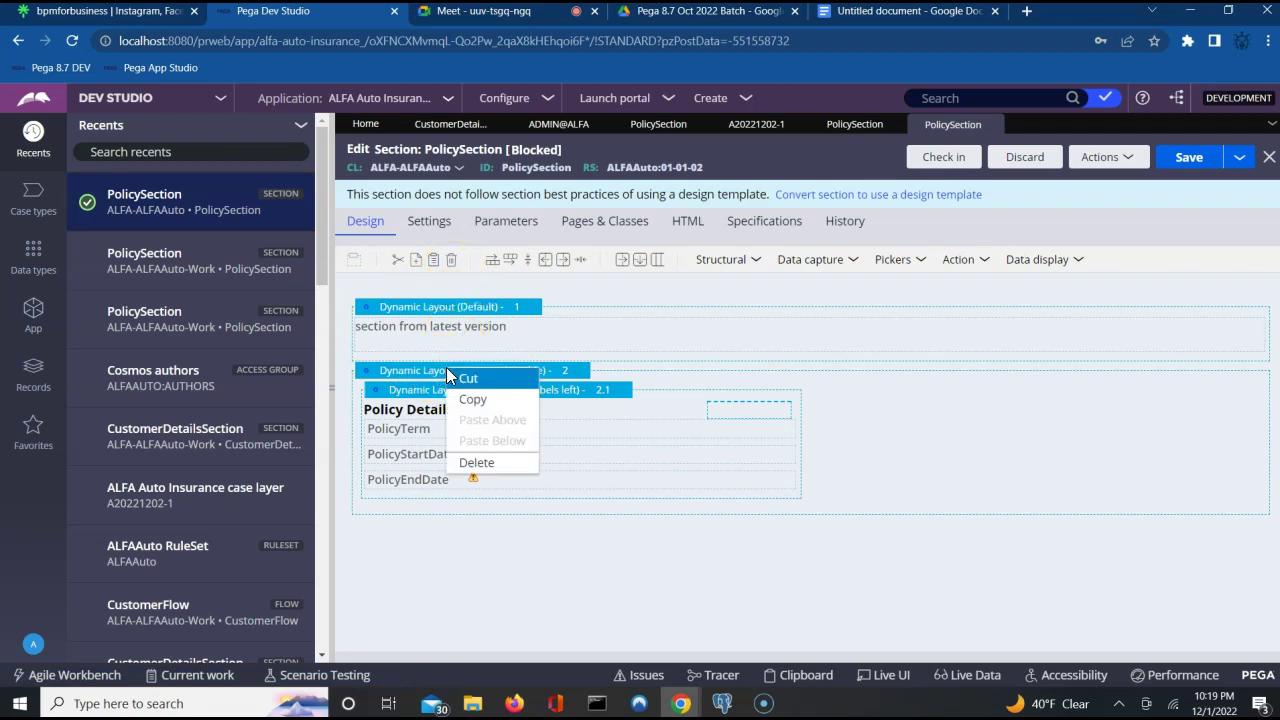
left_click(463, 465)
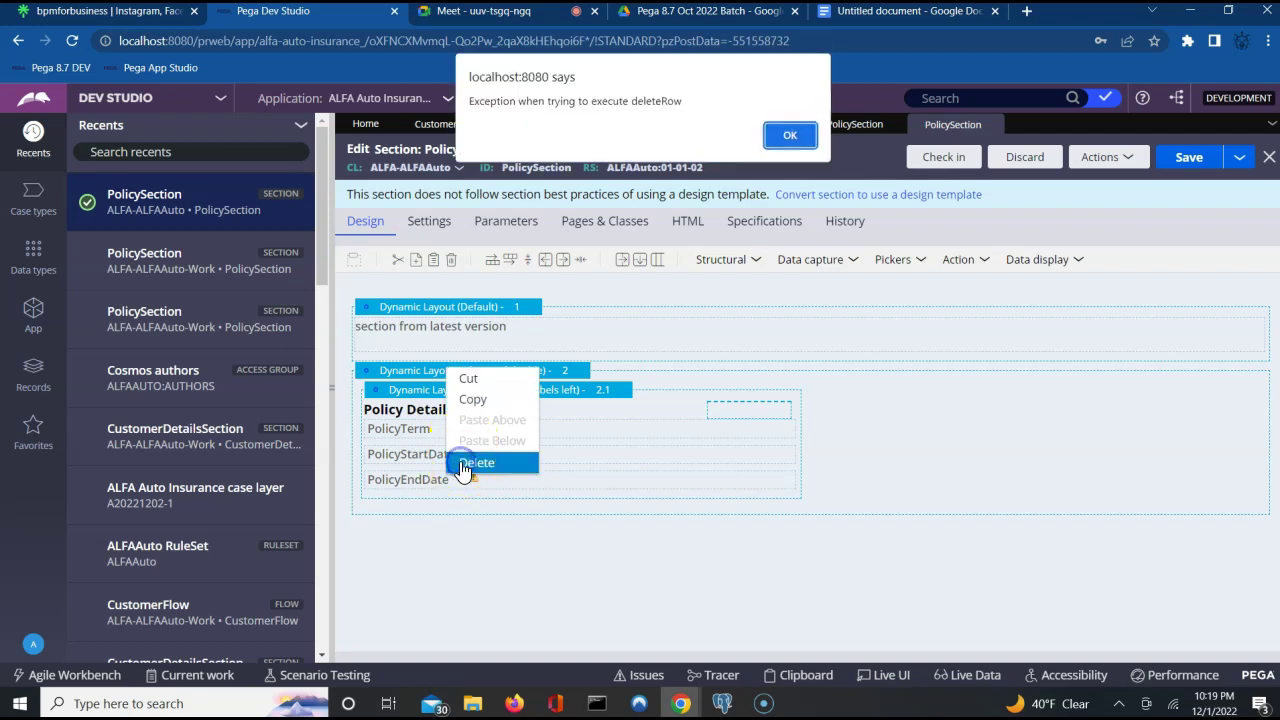
left_click(783, 135)
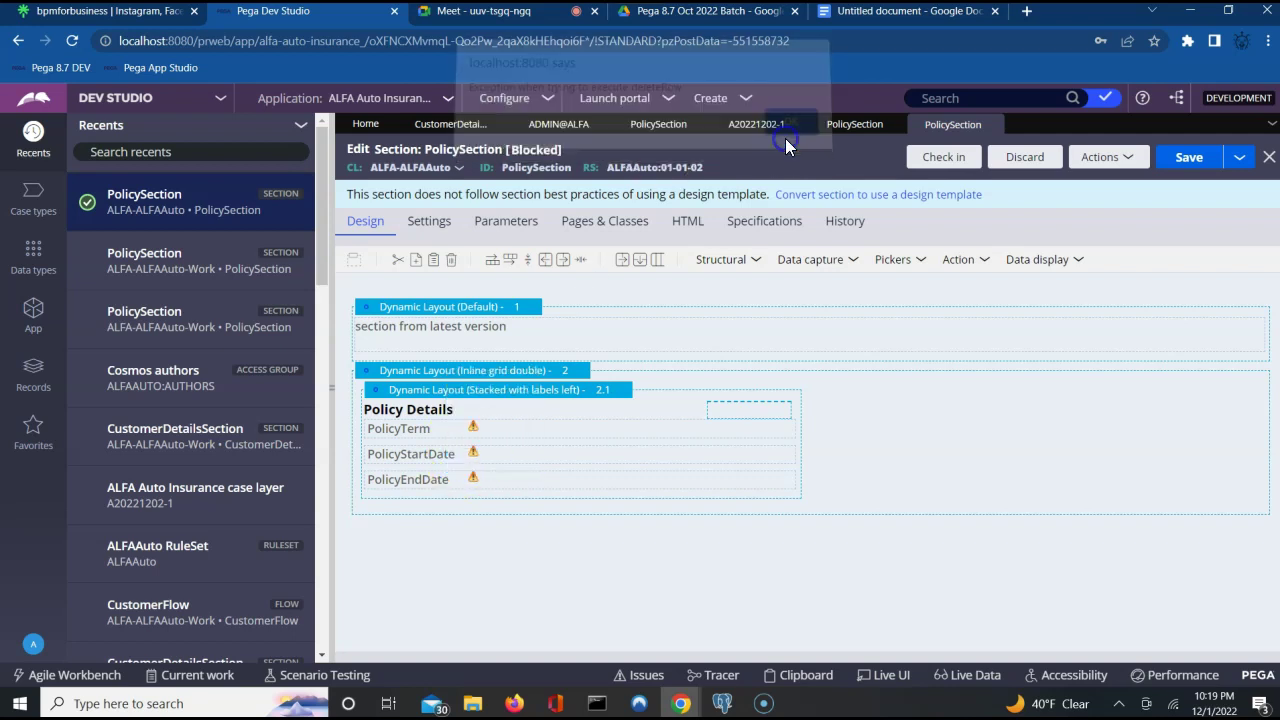
left_click(451, 263)
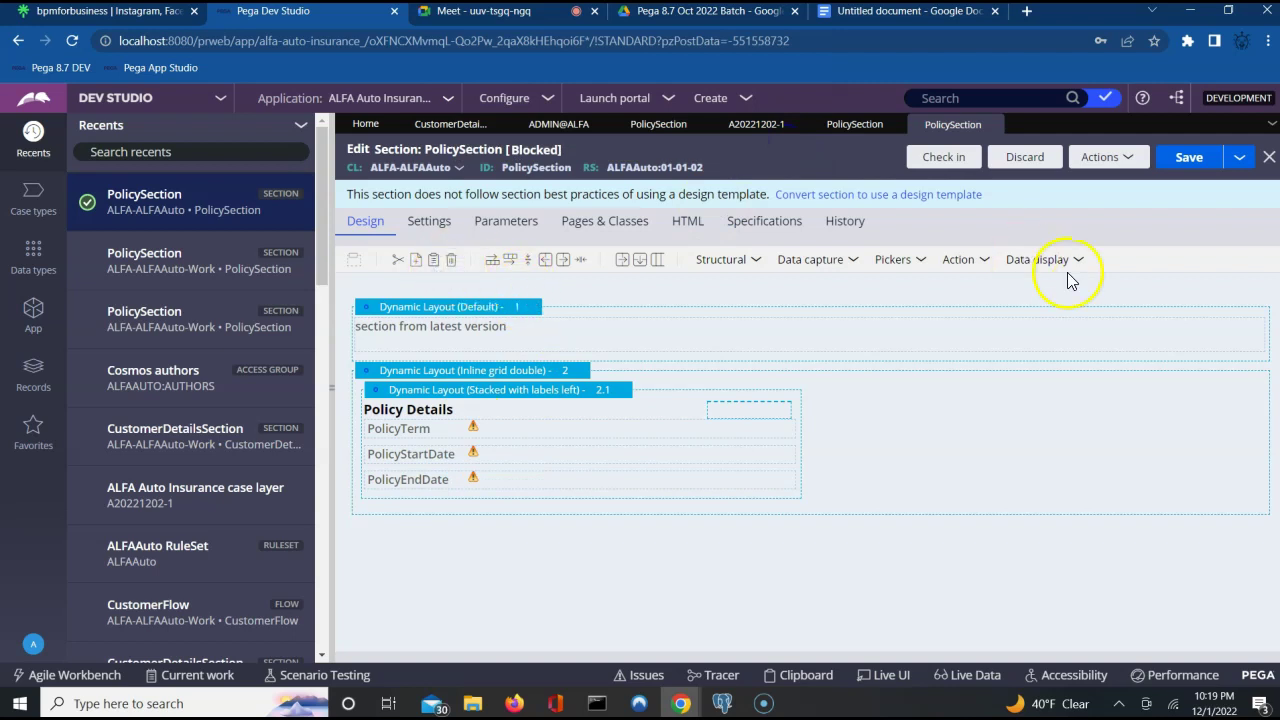
left_click(1023, 157)
left_click(1020, 468)
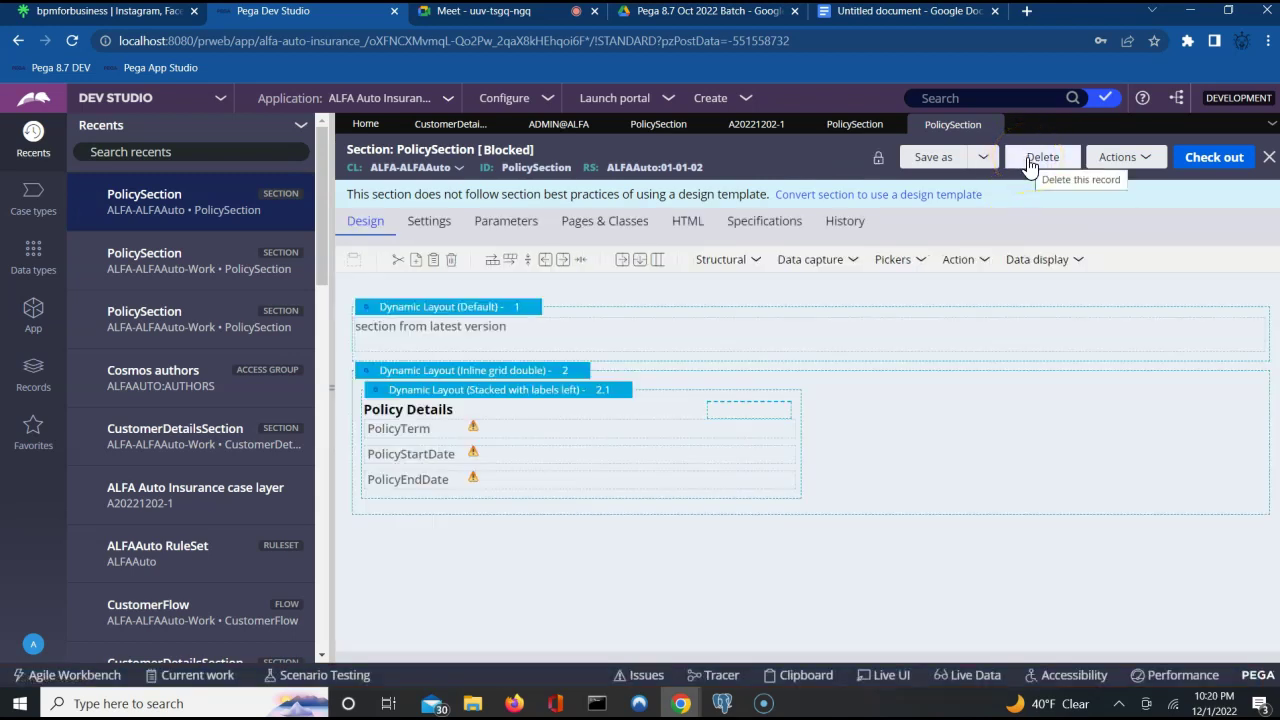
Delete the ALFA-ALFAAuto PolicySection copy with reason 'nr', then start a new record via Actions > Create.
left_click(1028, 160)
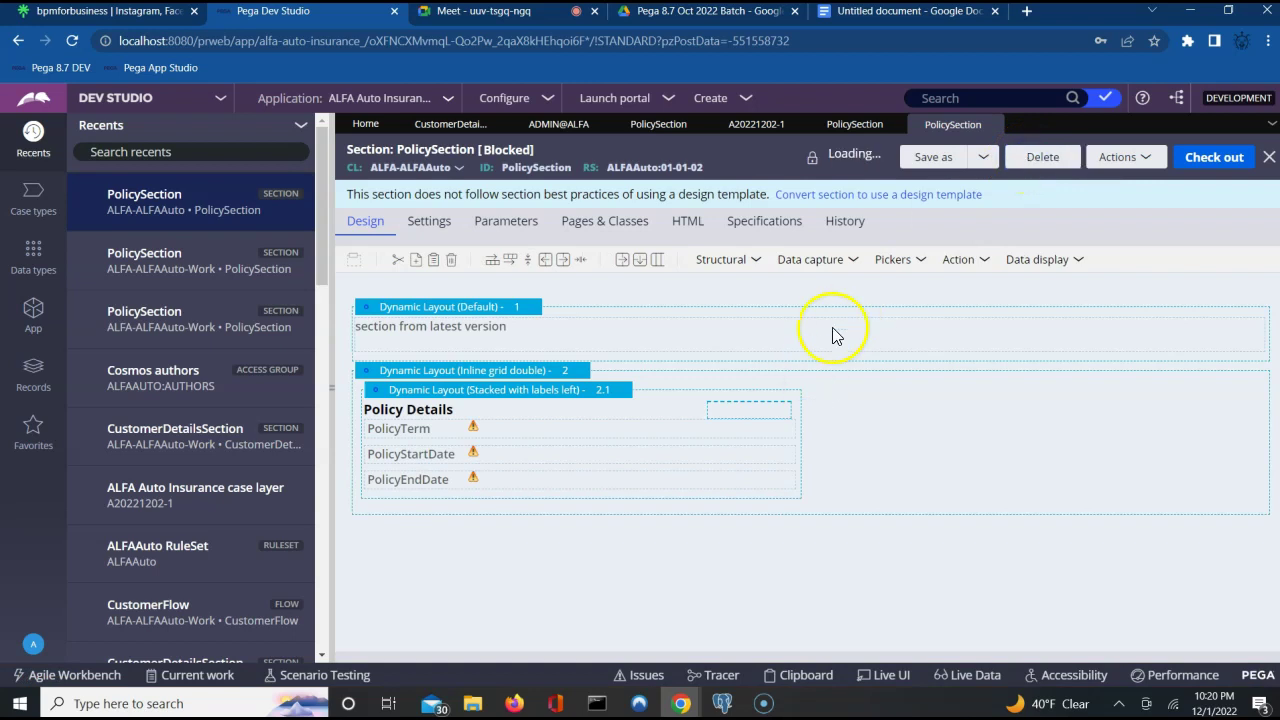
left_click(779, 380)
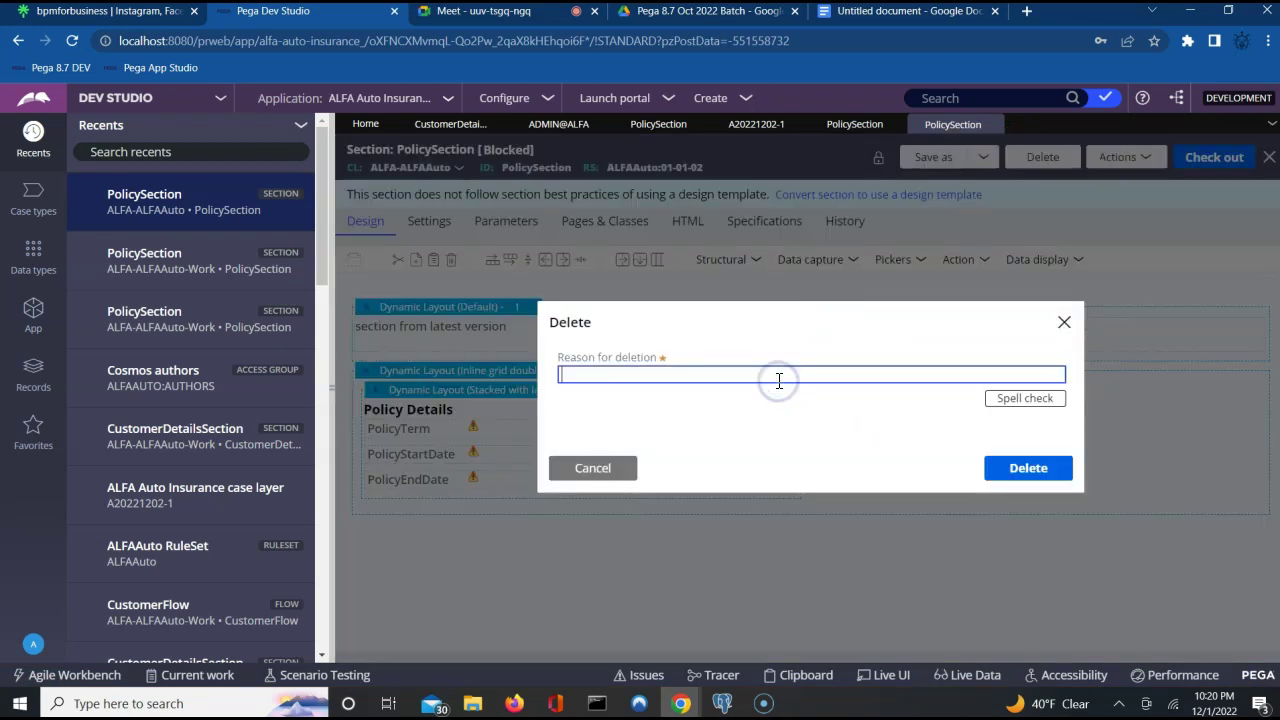
type("nr")
key("Return")
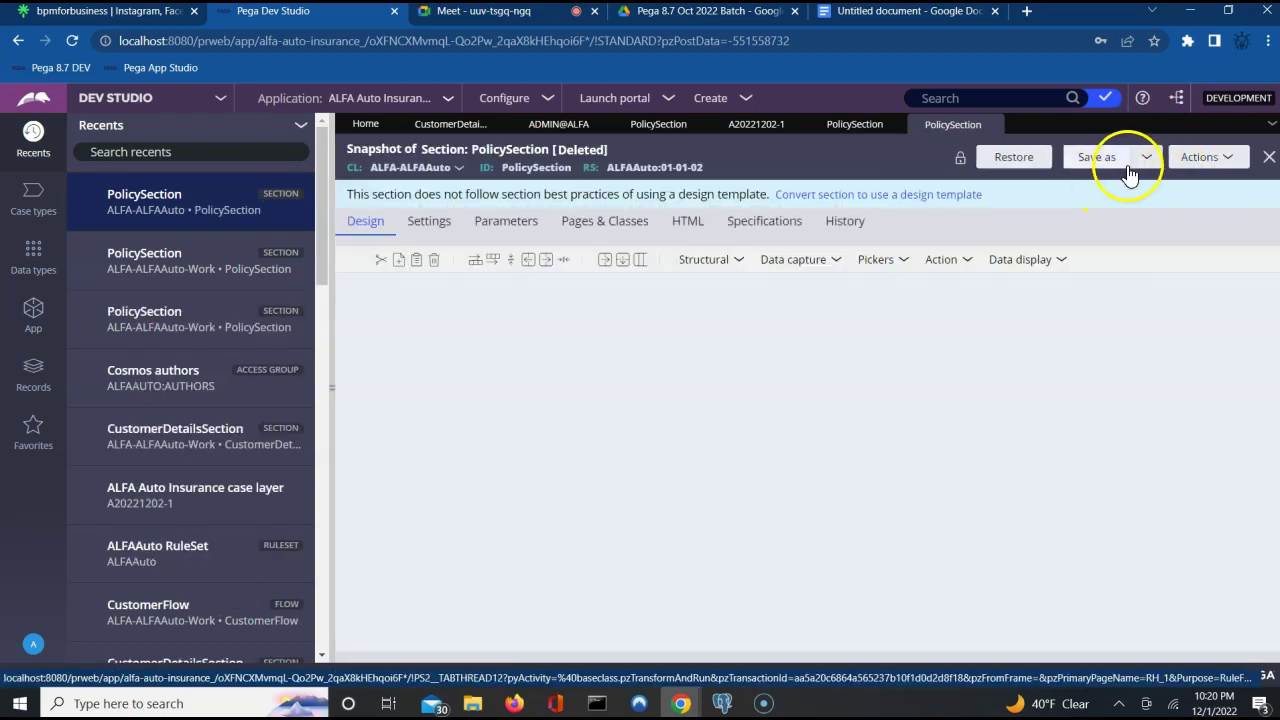
left_click(1195, 158)
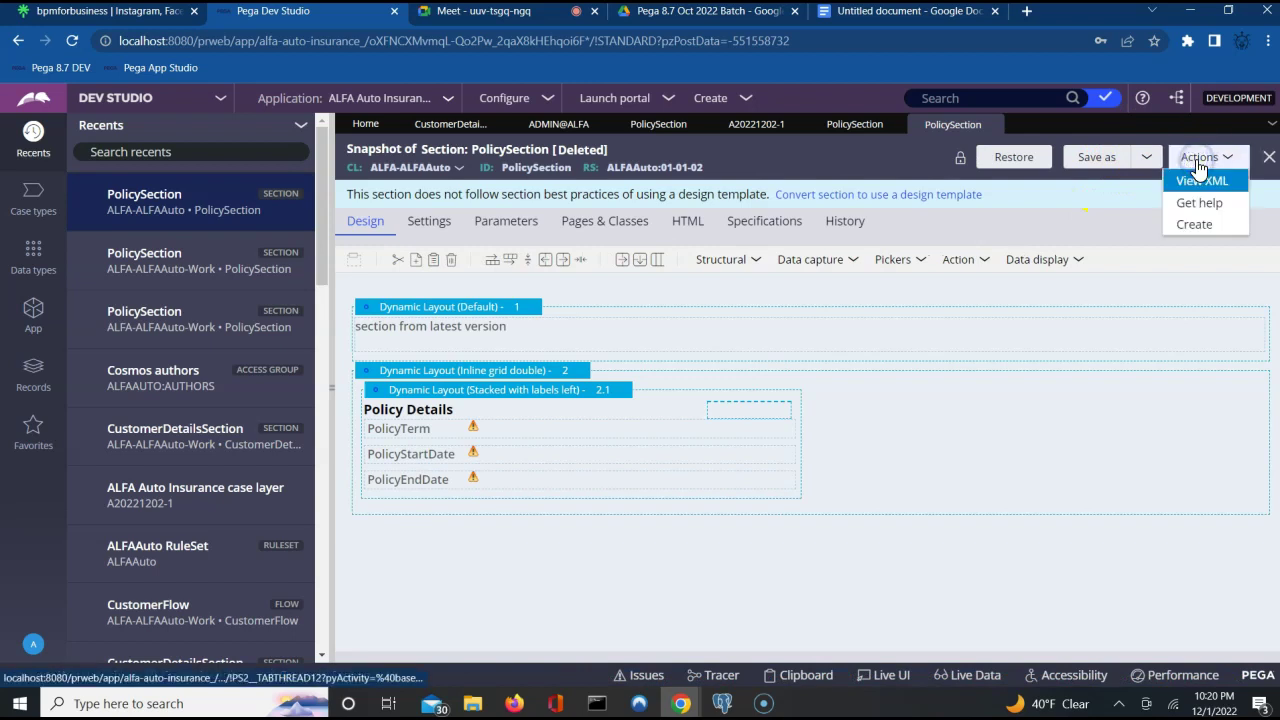
left_click(1193, 226)
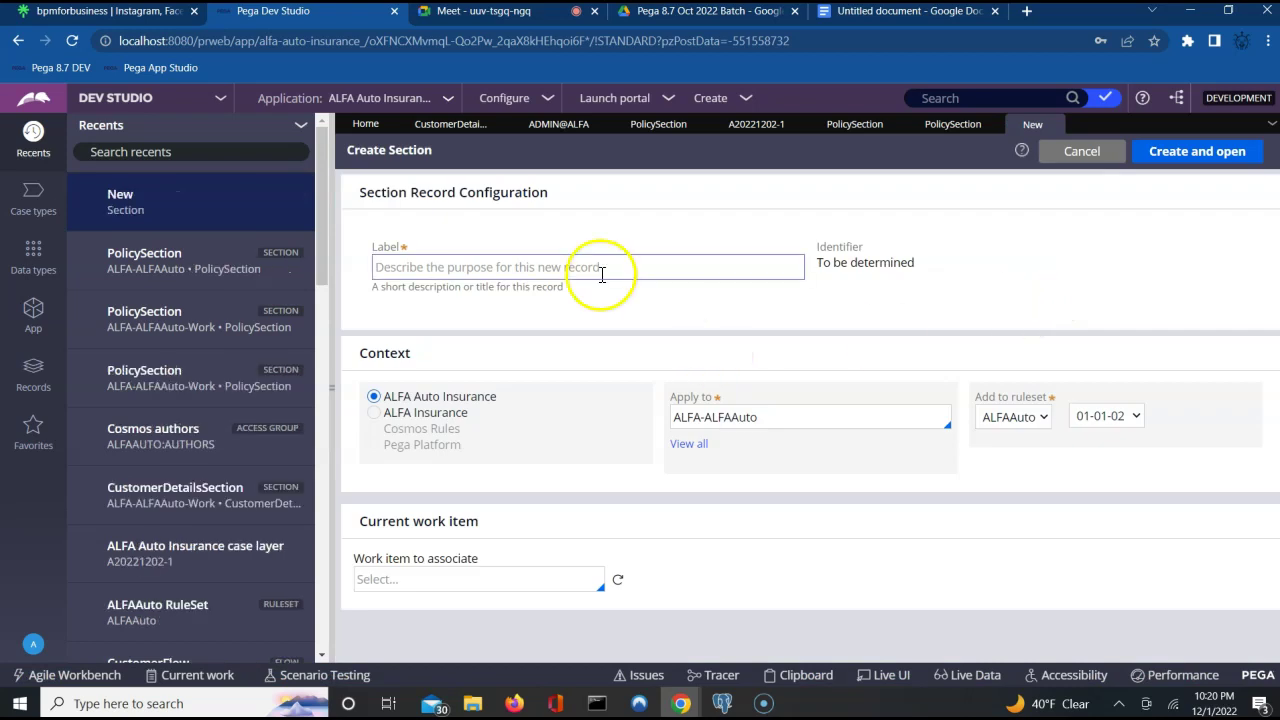
Create section PolicySection for ALFA-ALFAAuto in ALFAAuto 01-01-02 and convert it to the full section editor.
left_click(600, 272)
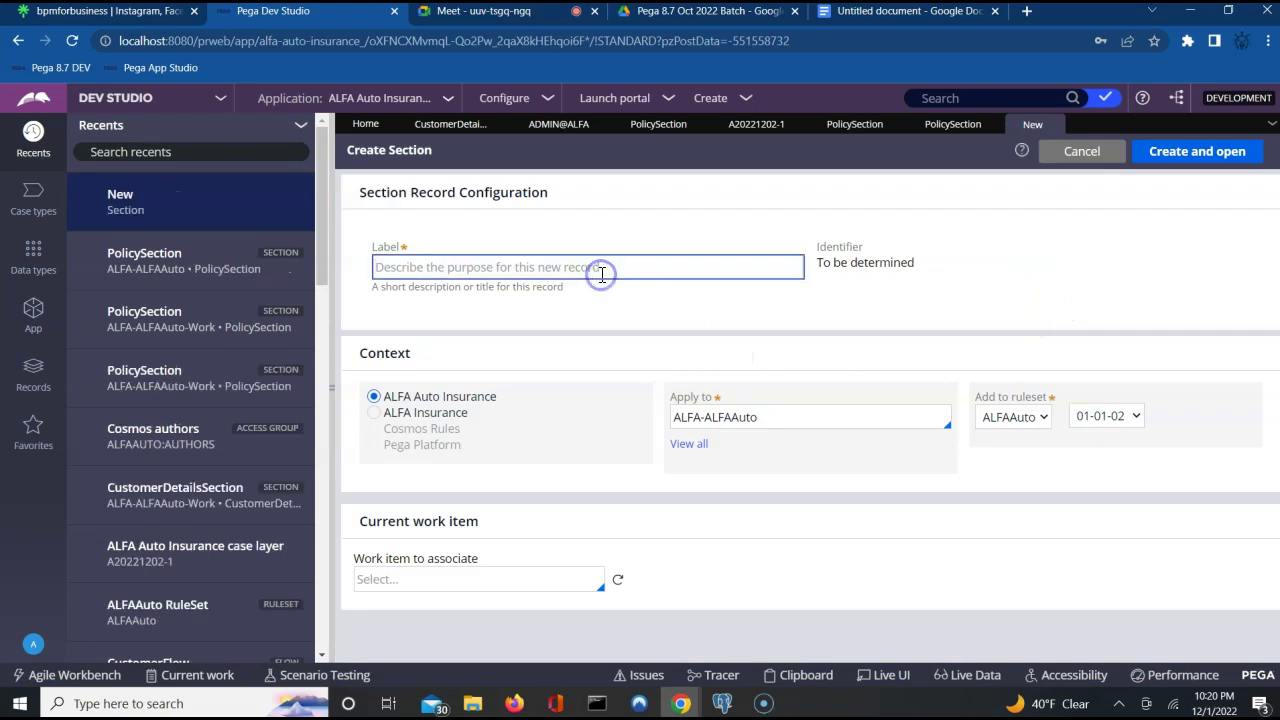
type("PolicySection")
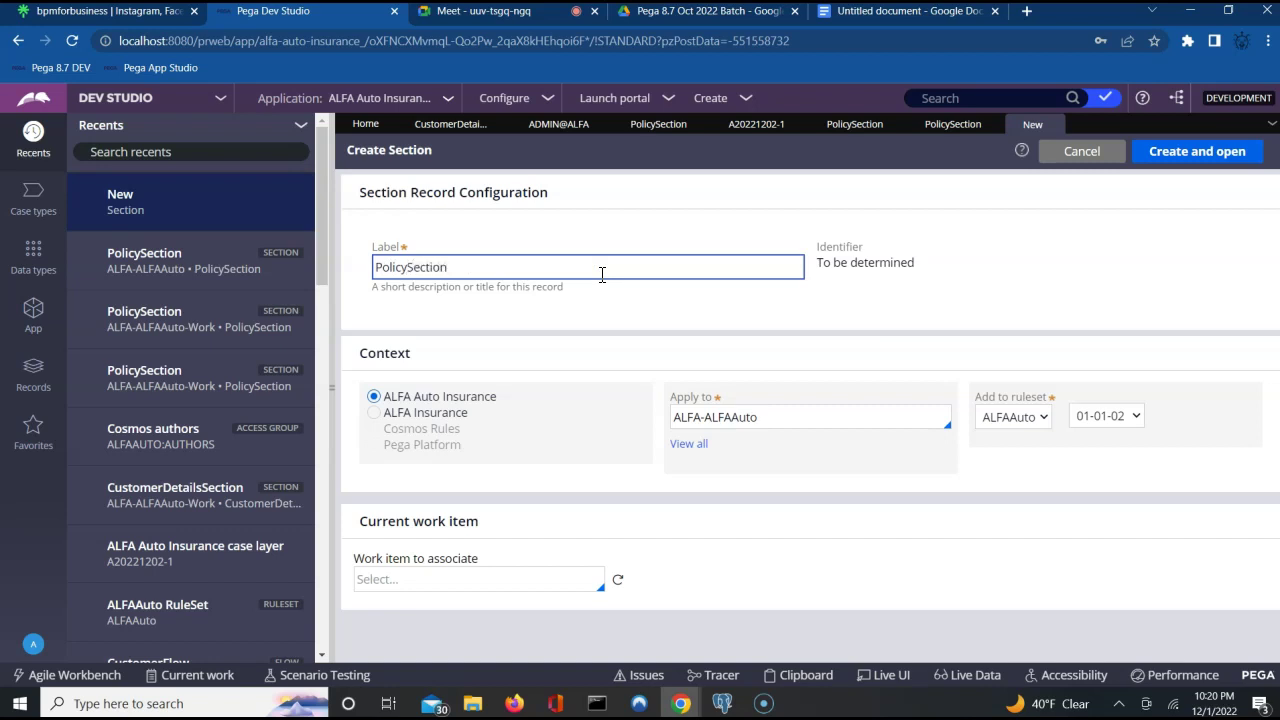
left_click(755, 420)
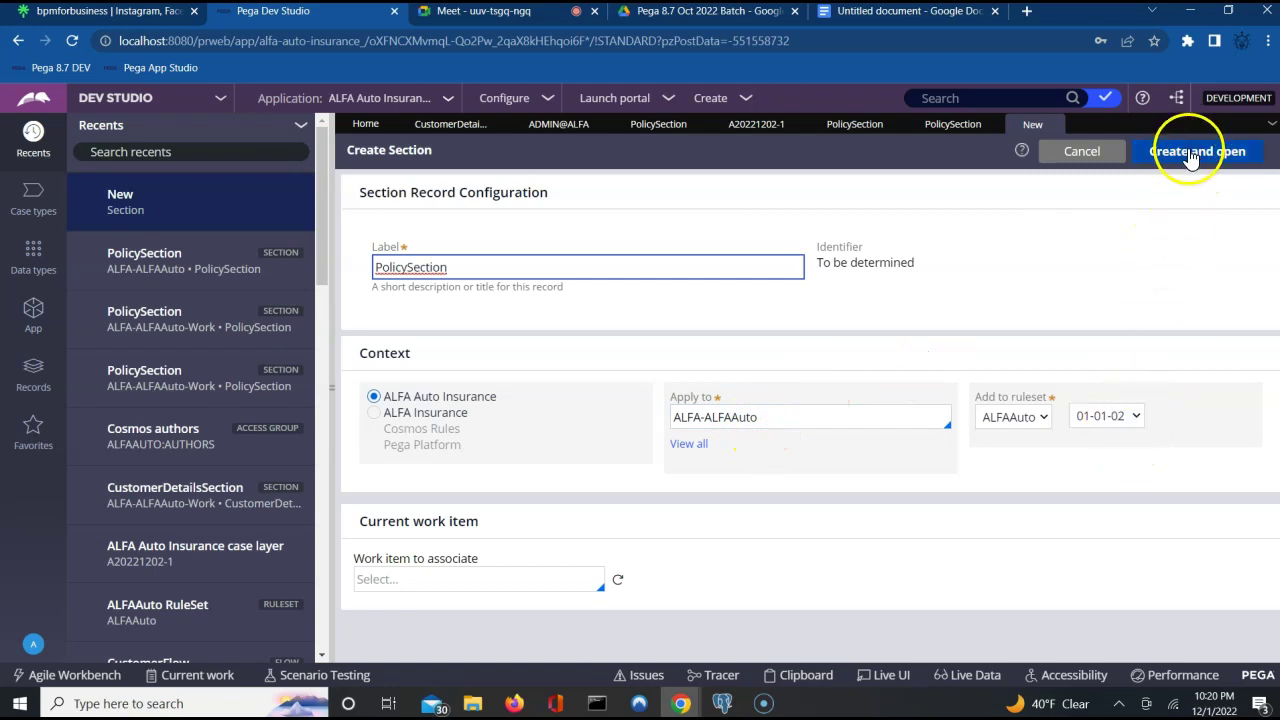
left_click(1193, 157)
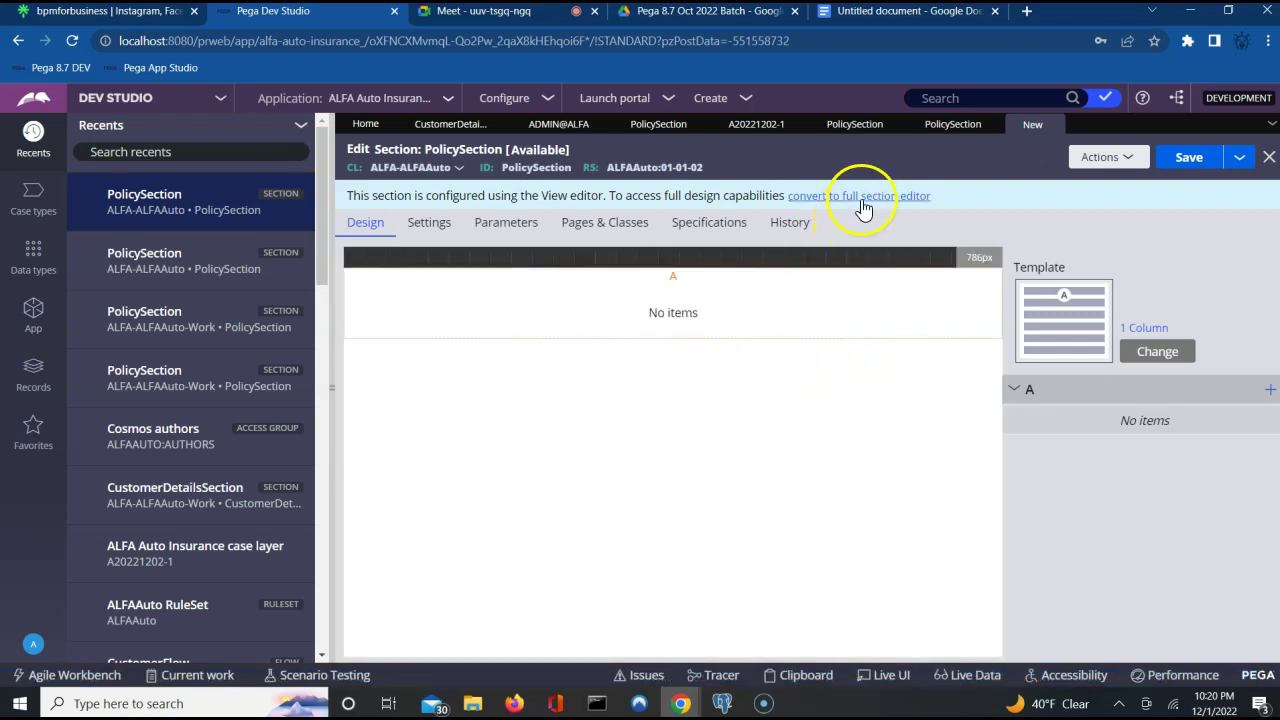
left_click(862, 196)
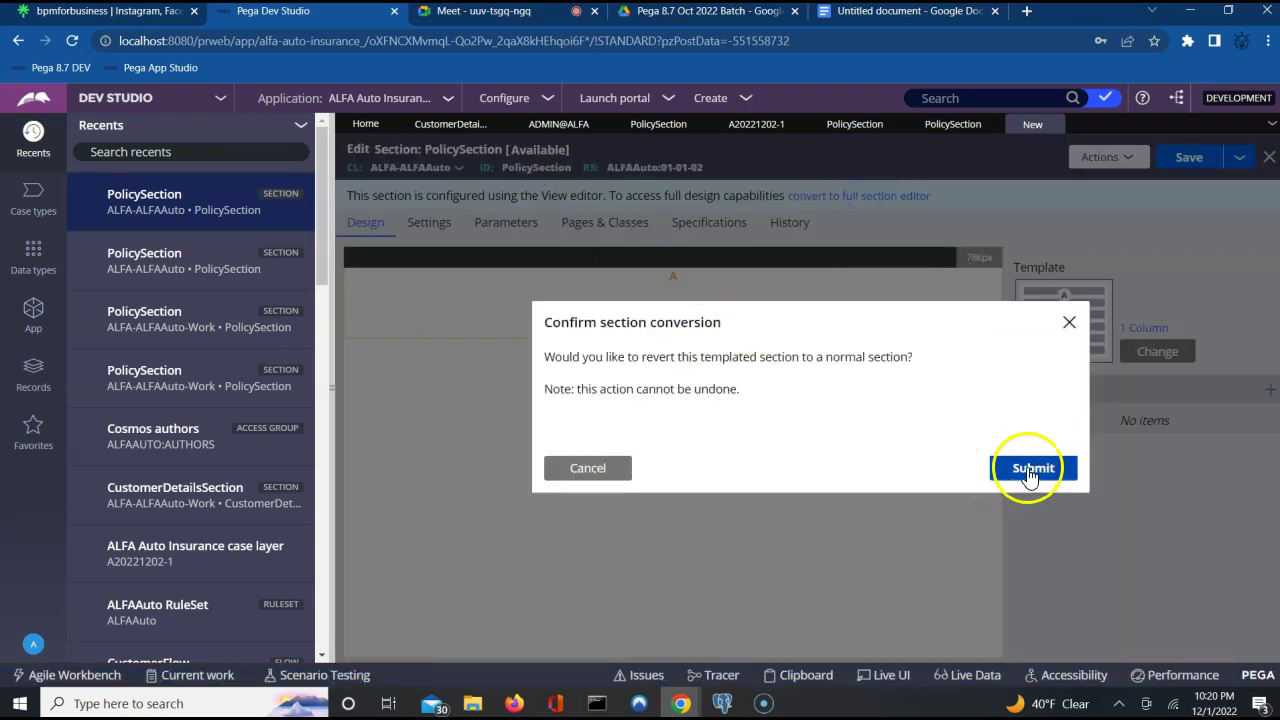
left_click(1030, 472)
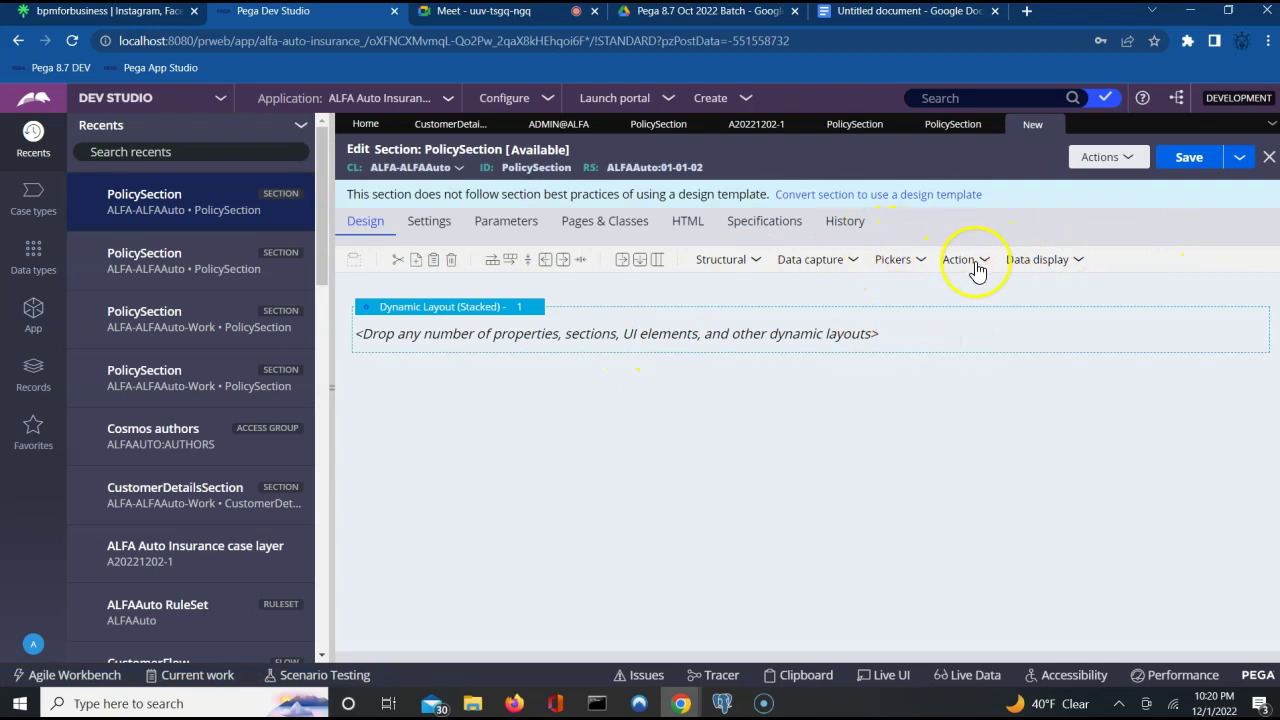
Add a Label to the dynamic layout with the value 'Policy from class hierarcy'.
left_click(1036, 262)
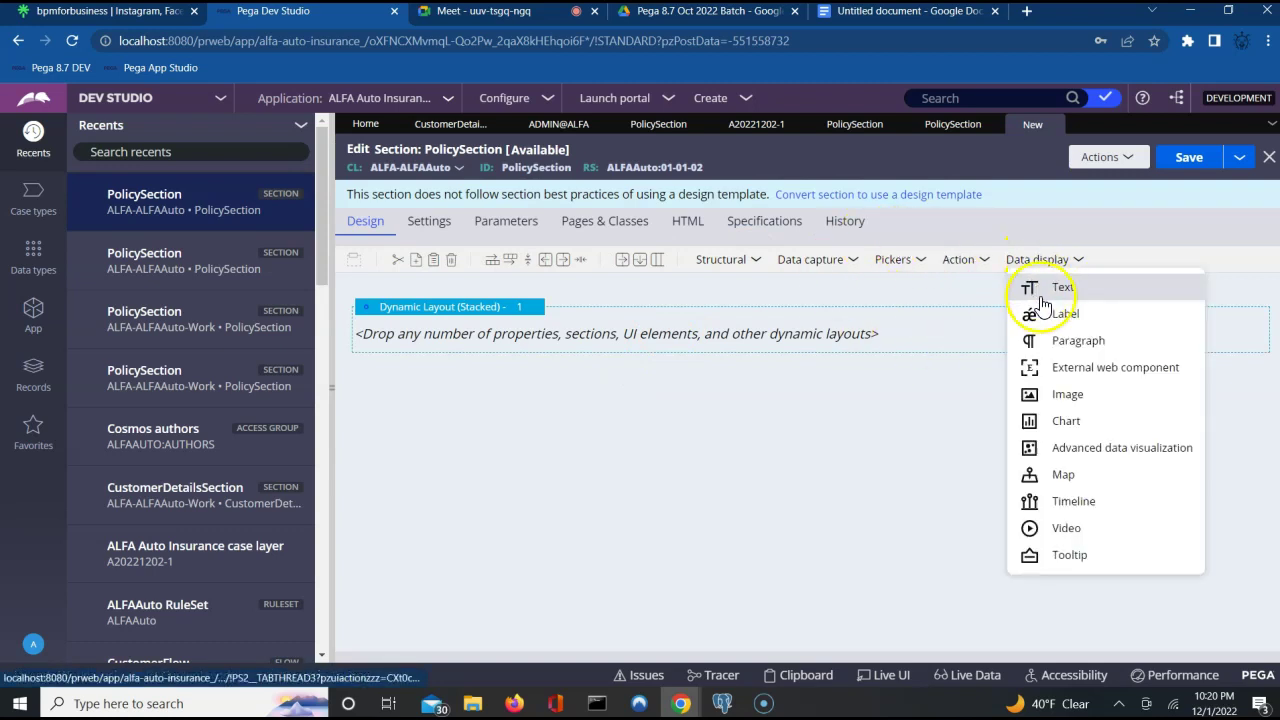
left_click_drag(1040, 313, 912, 339)
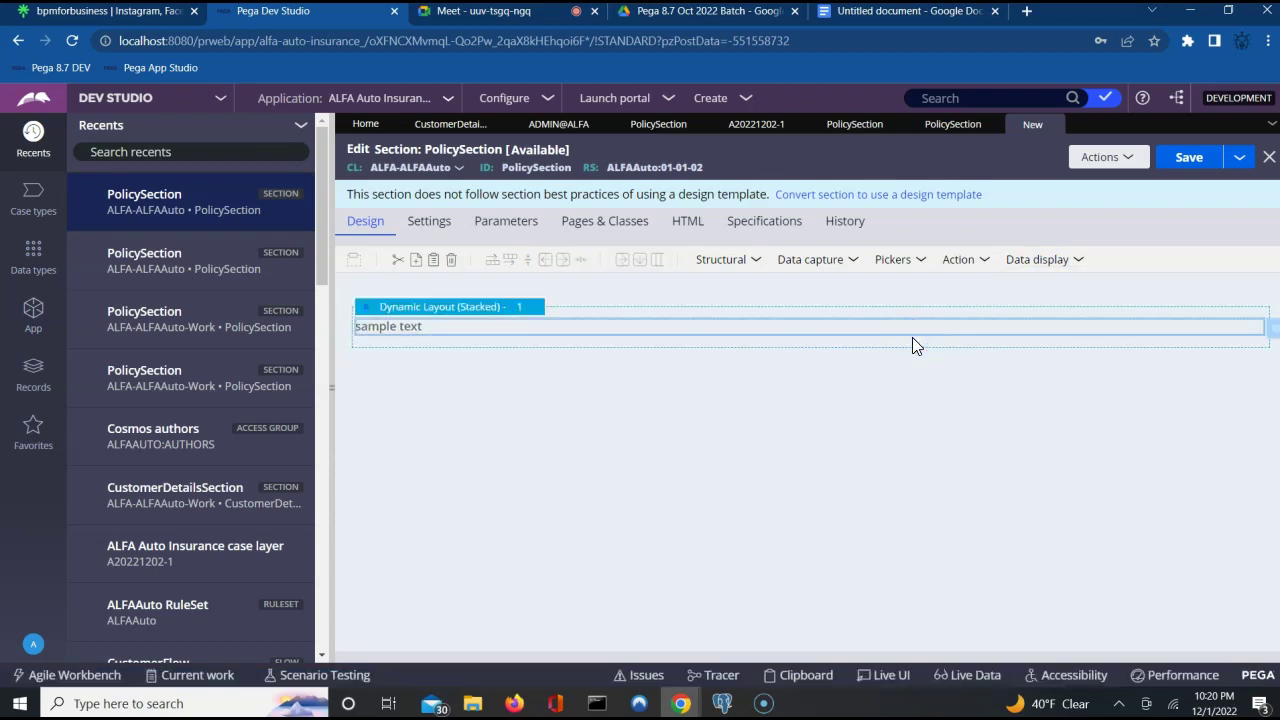
left_click(1270, 329)
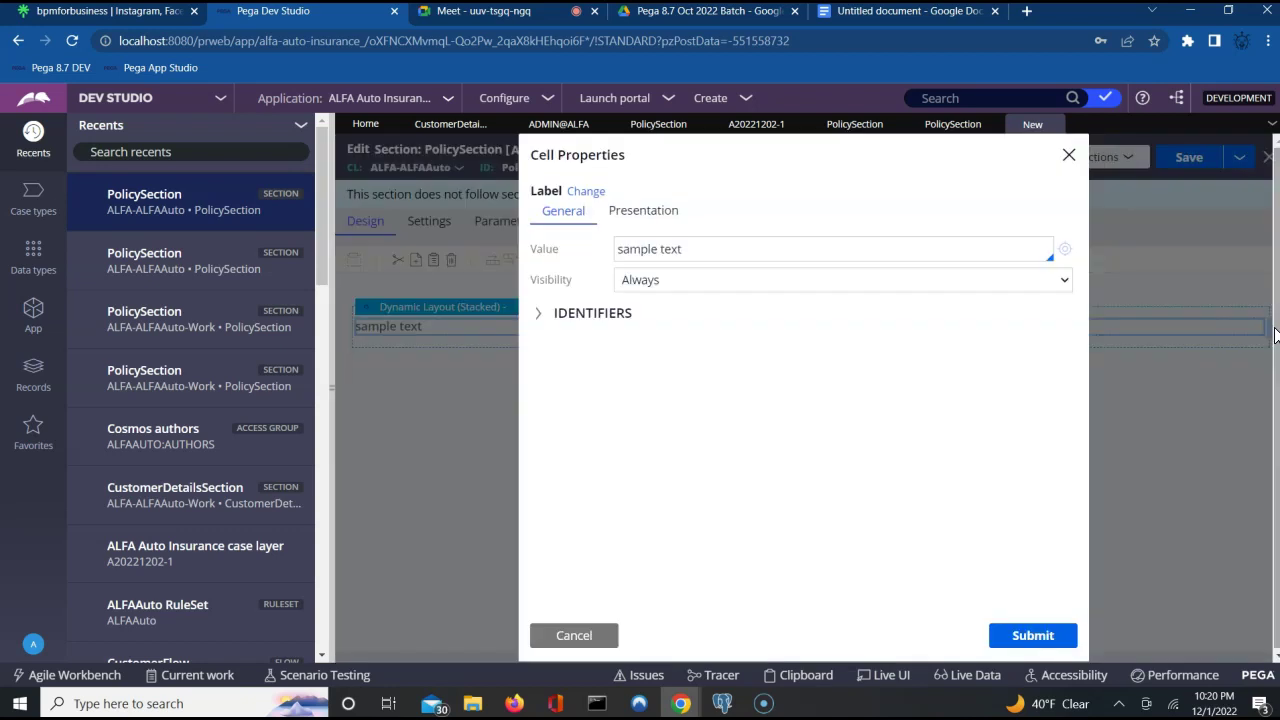
double_click(653, 250)
type("t")
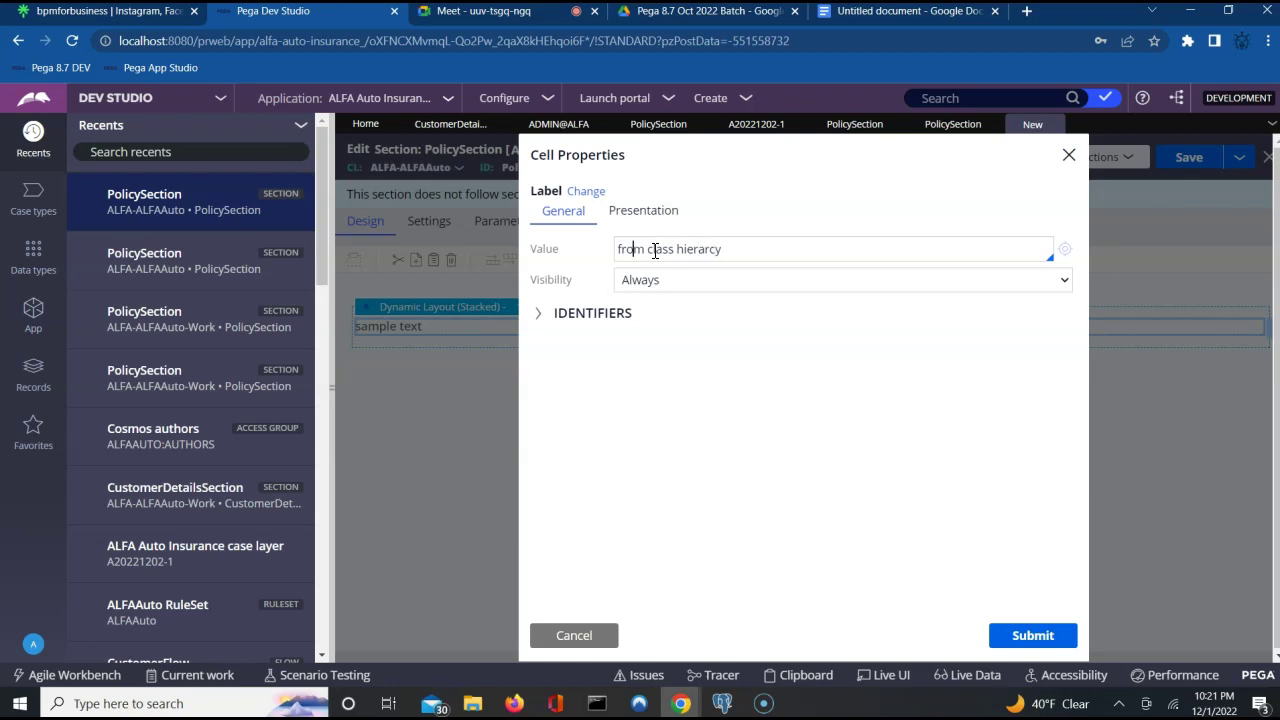
type("Policy")
left_click(1030, 640)
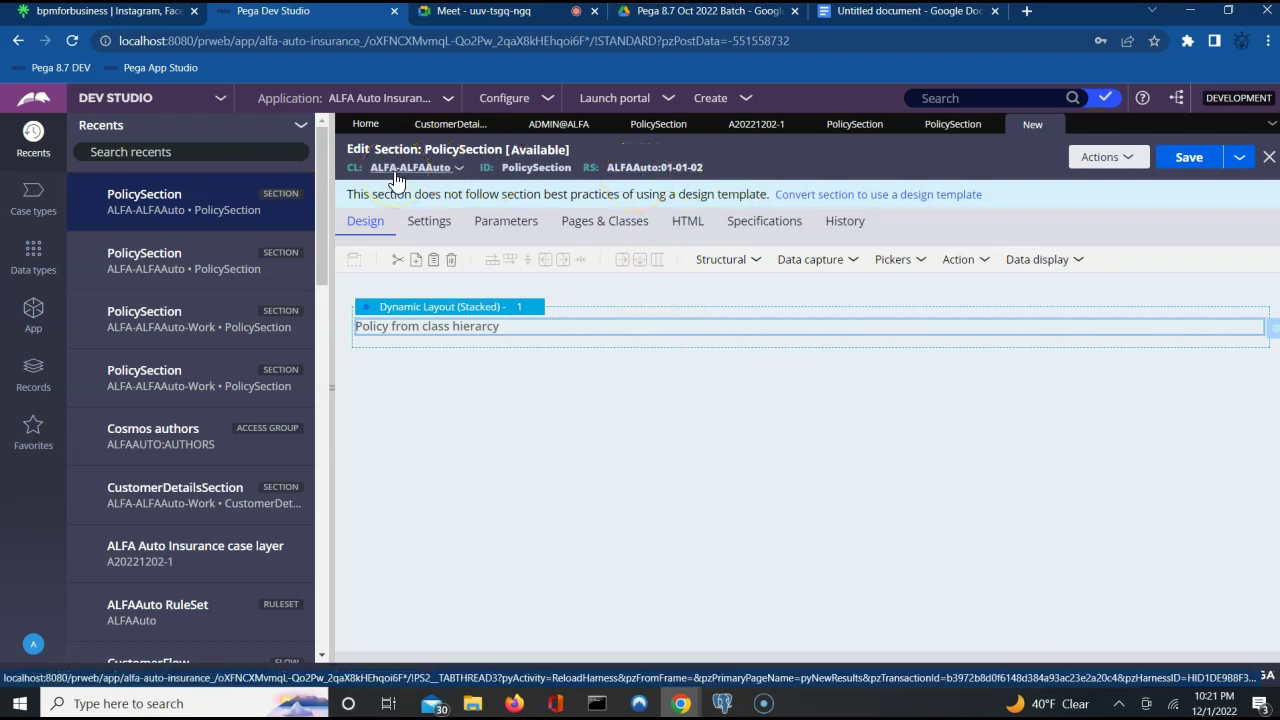
Save the new PolicySection section.
left_click(430, 170)
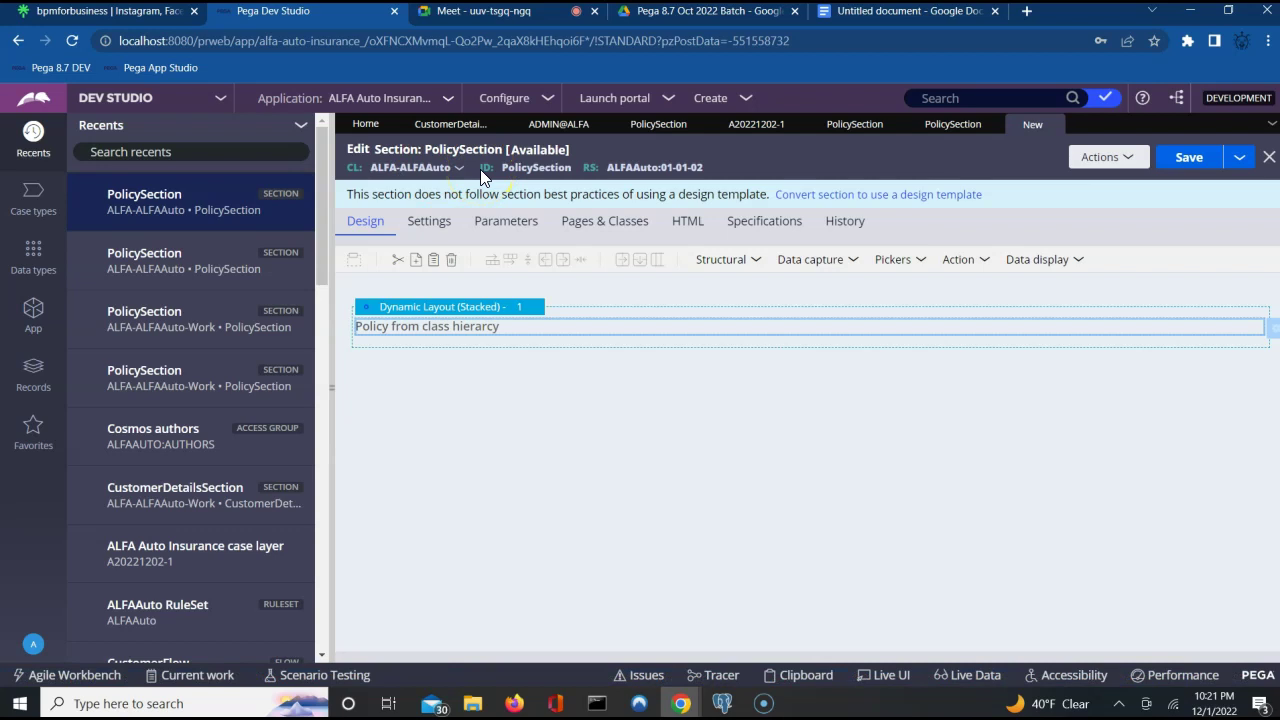
left_click(567, 248)
left_click(1186, 158)
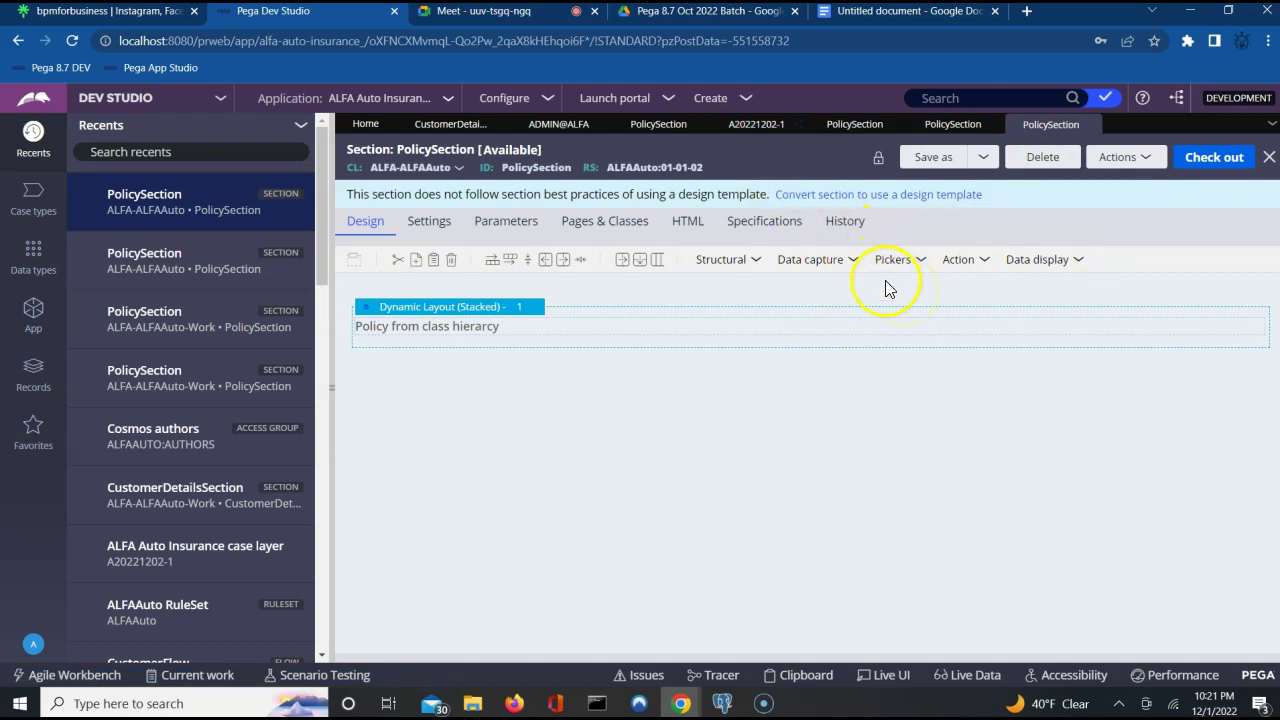
Refresh case A20221202-1 and open its Tran Info assignment to show the TransactionFA form.
left_click(736, 130)
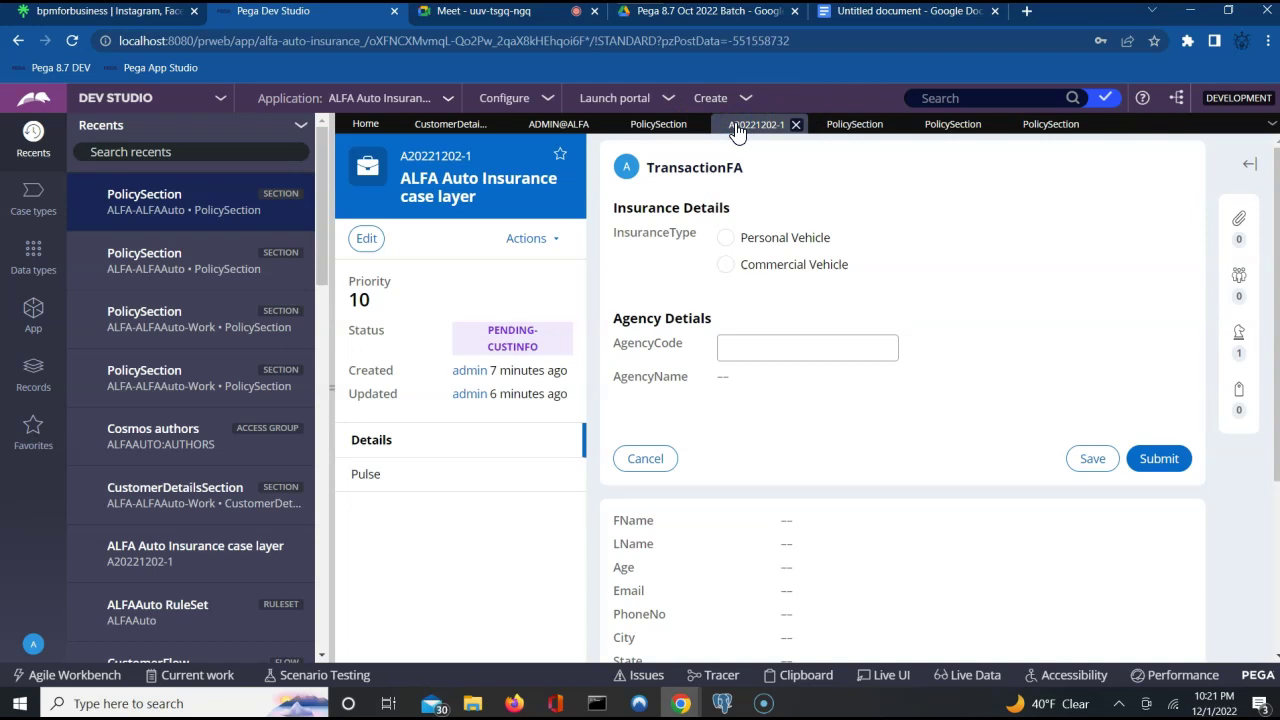
left_click(550, 240)
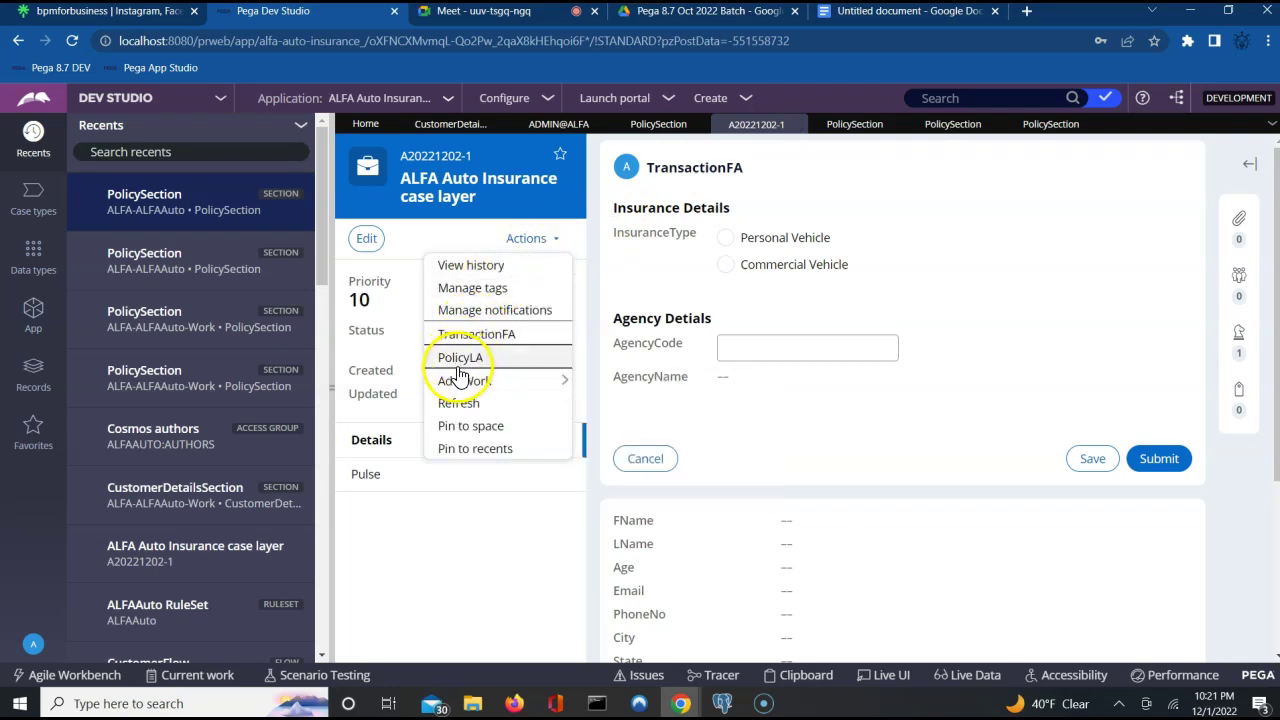
left_click(459, 403)
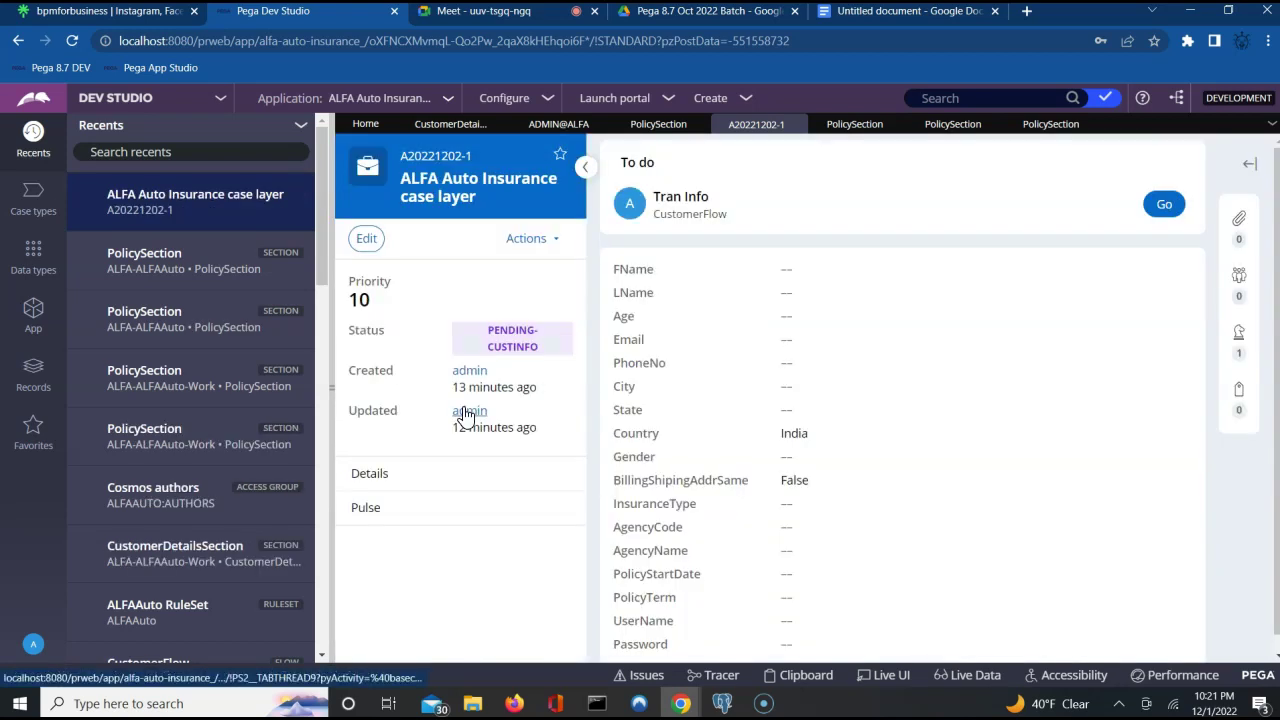
left_click(1164, 205)
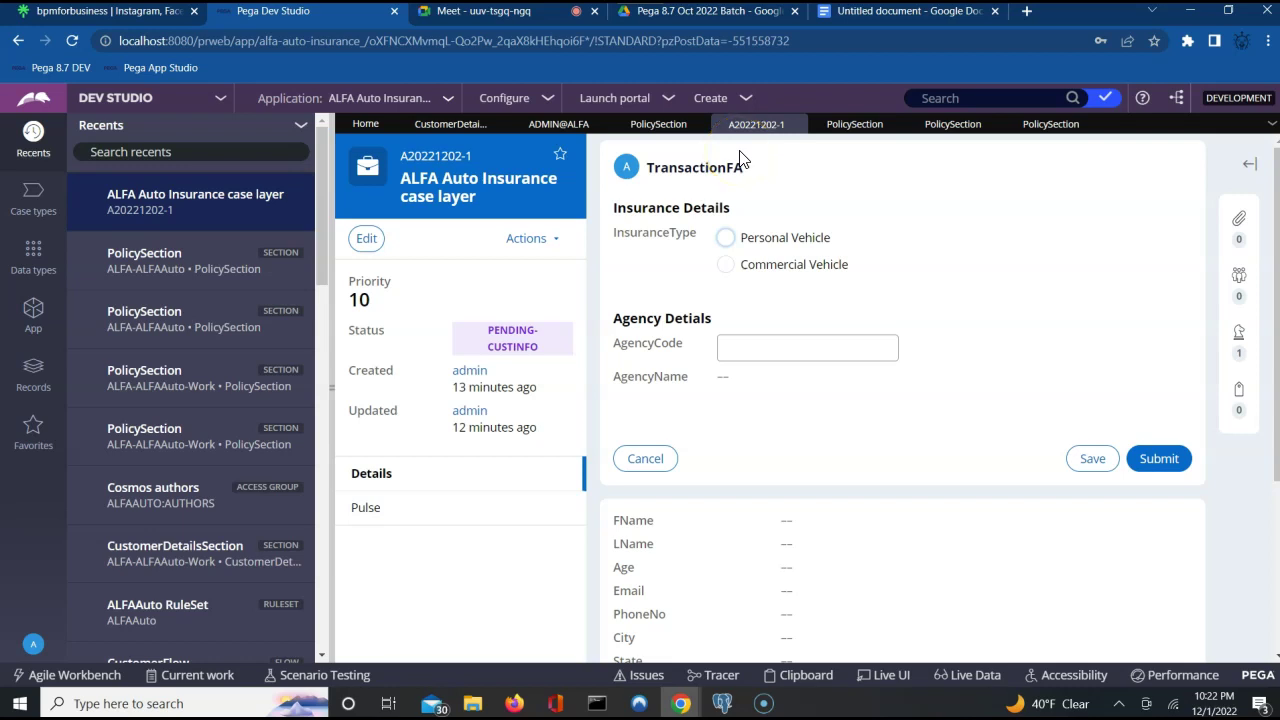
Check out the Work-class PolicySection and bring up its Blocked version 01-01-02.
left_click(858, 128)
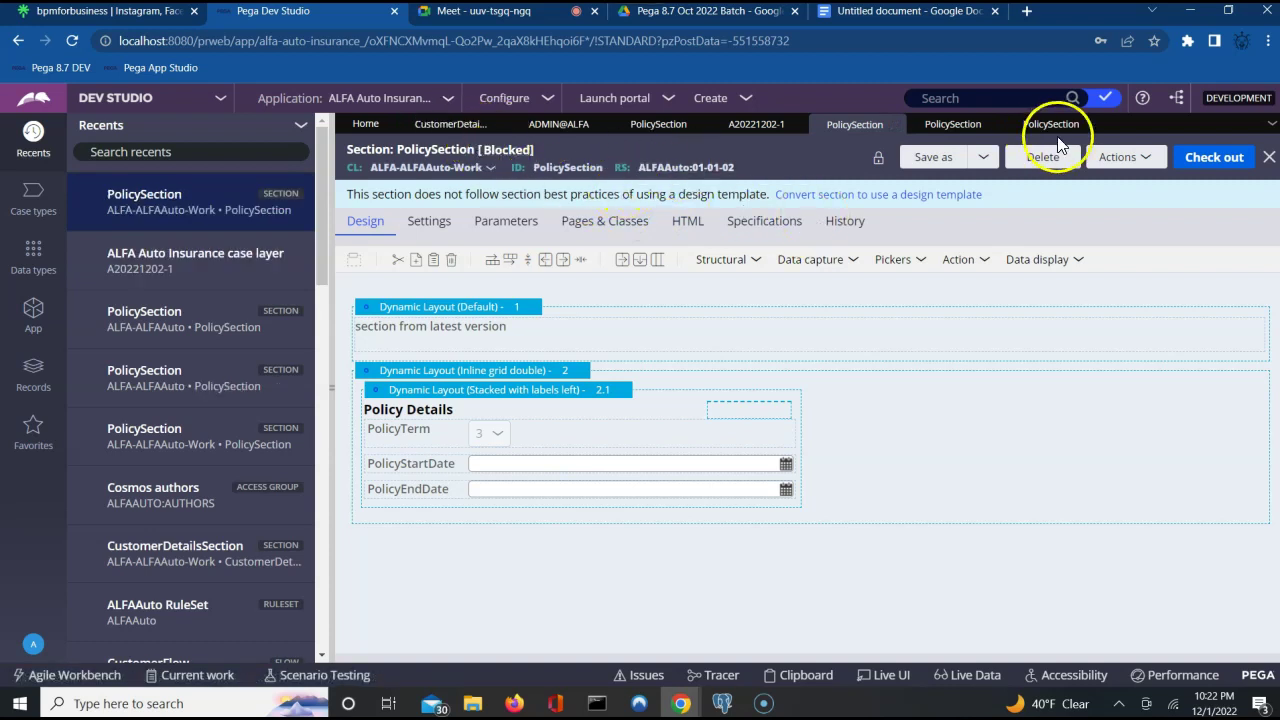
left_click(1215, 158)
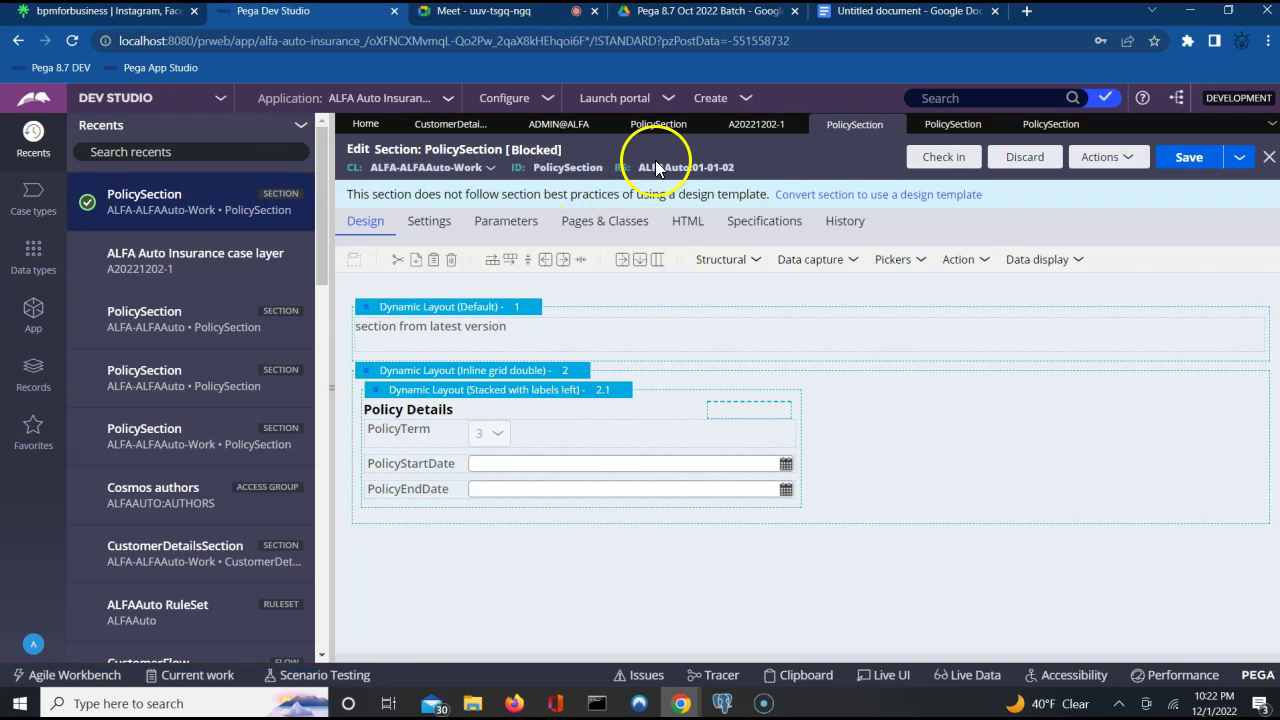
left_click(1048, 126)
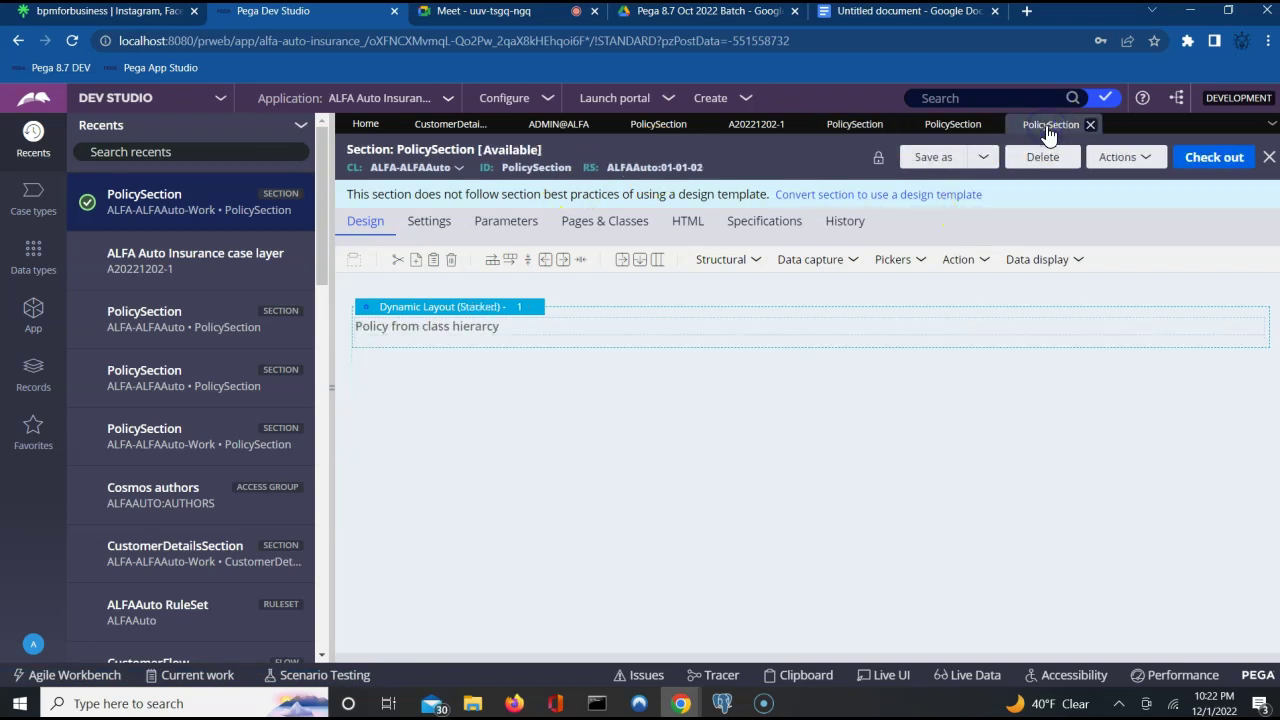
left_click(992, 126)
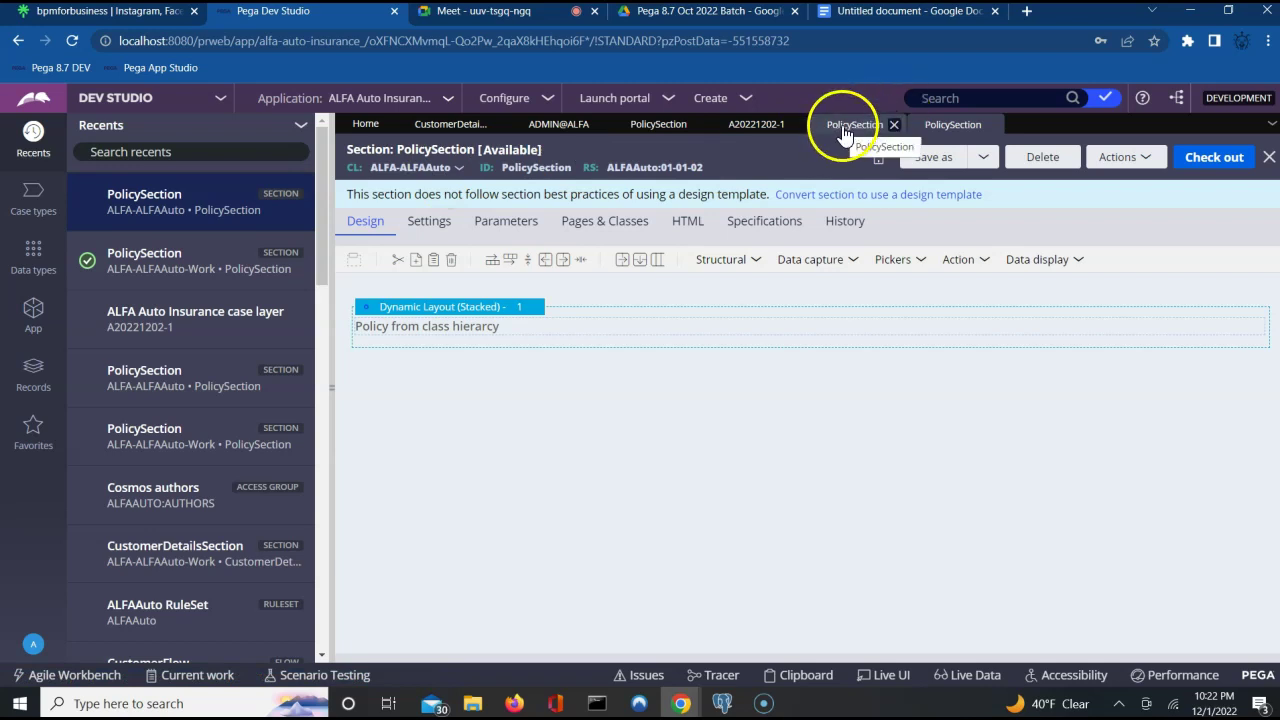
left_click(672, 130)
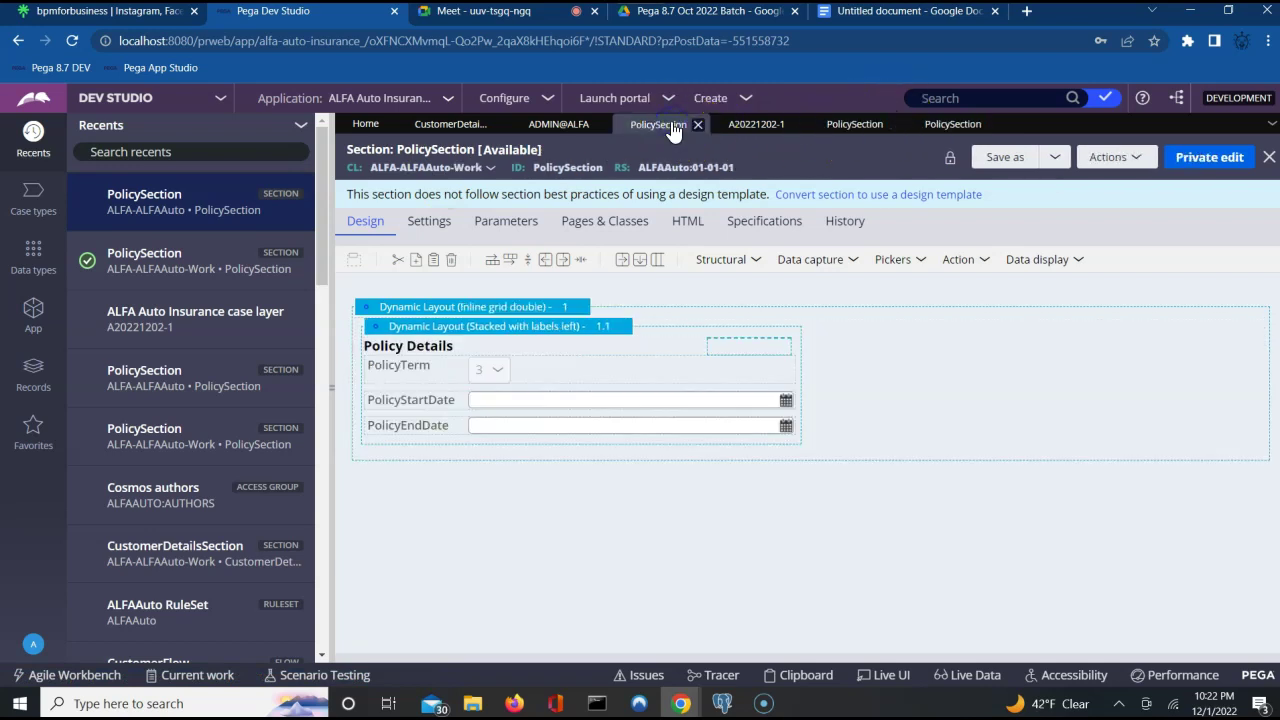
left_click(854, 126)
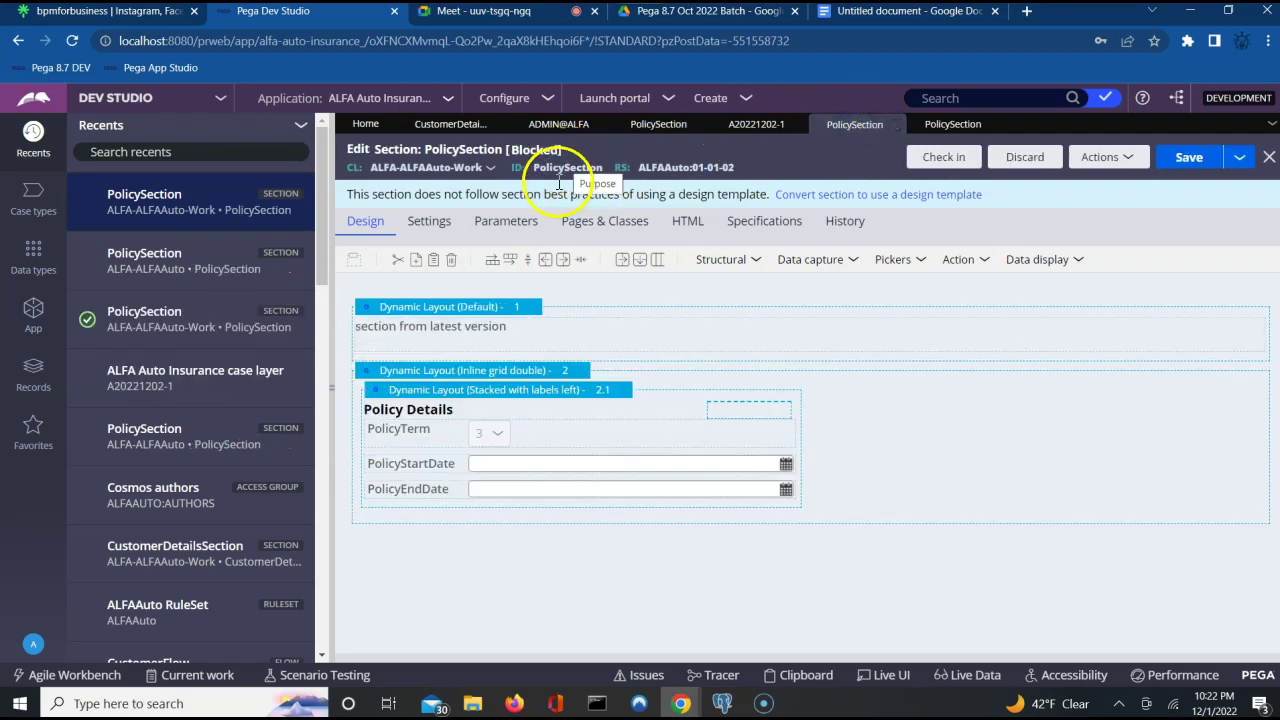
Change the rule's availability from Blocked to Withdrawn.
left_click(443, 175)
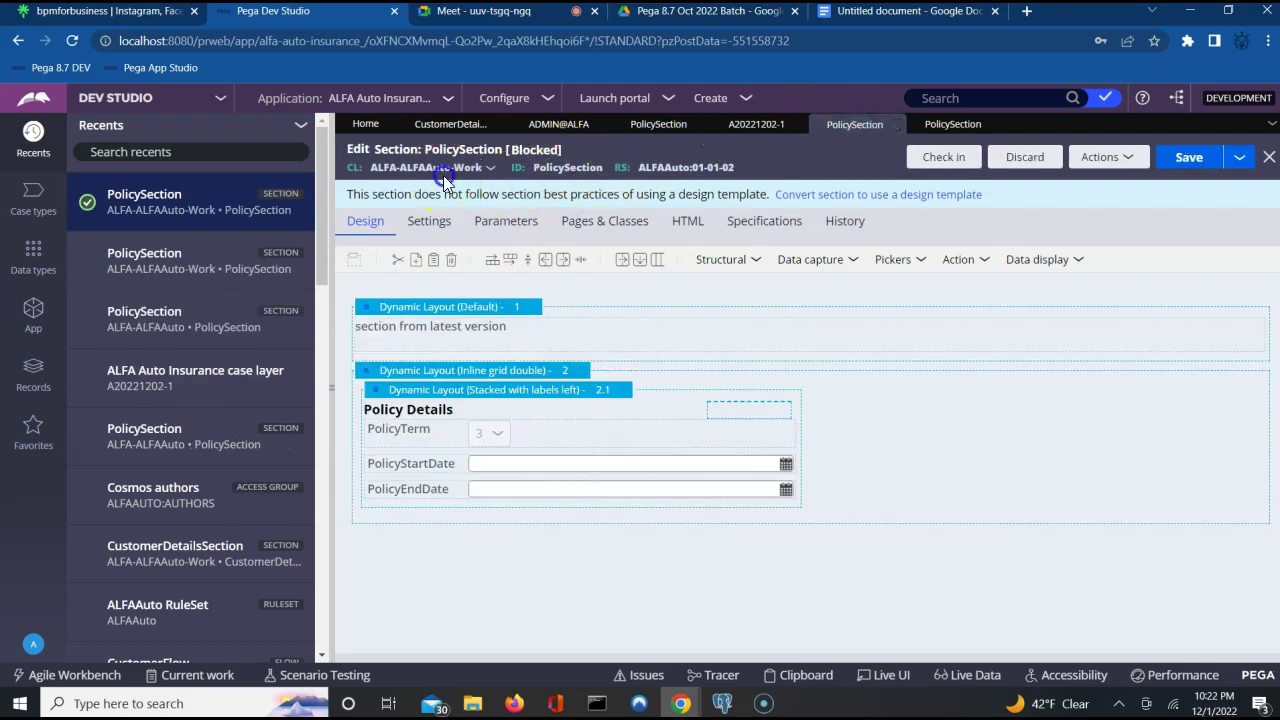
left_click(530, 152)
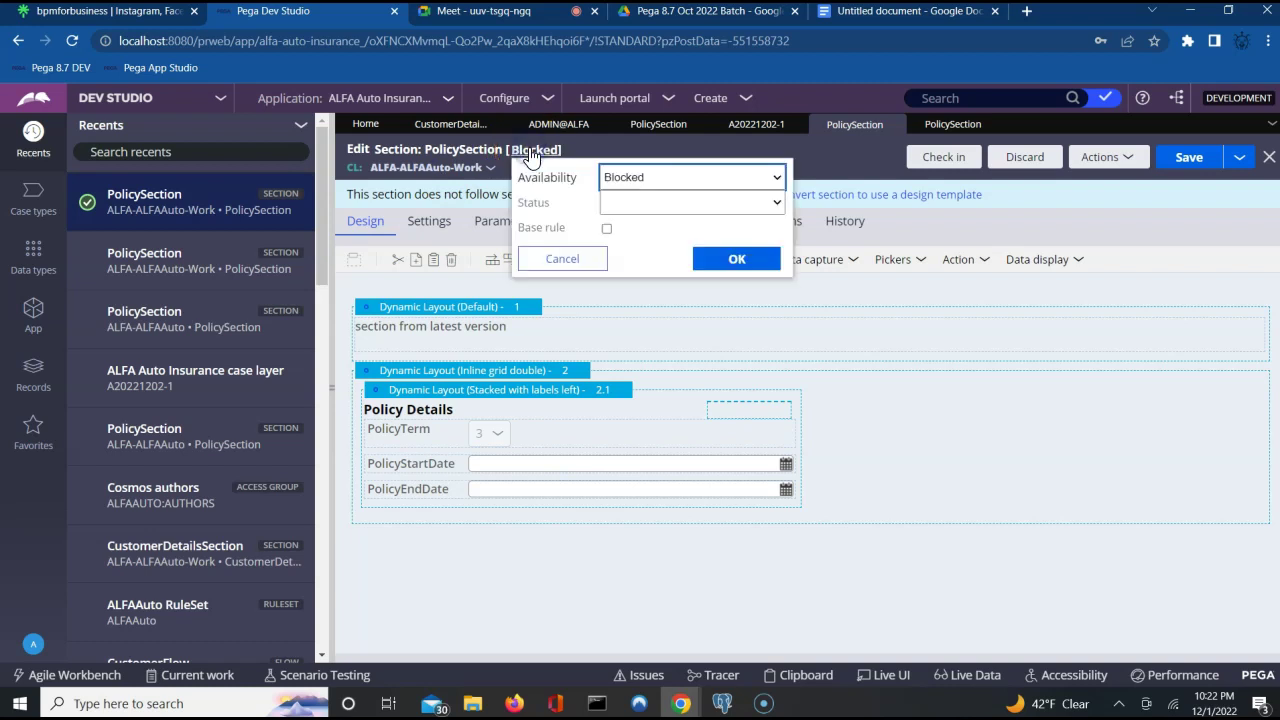
left_click(646, 174)
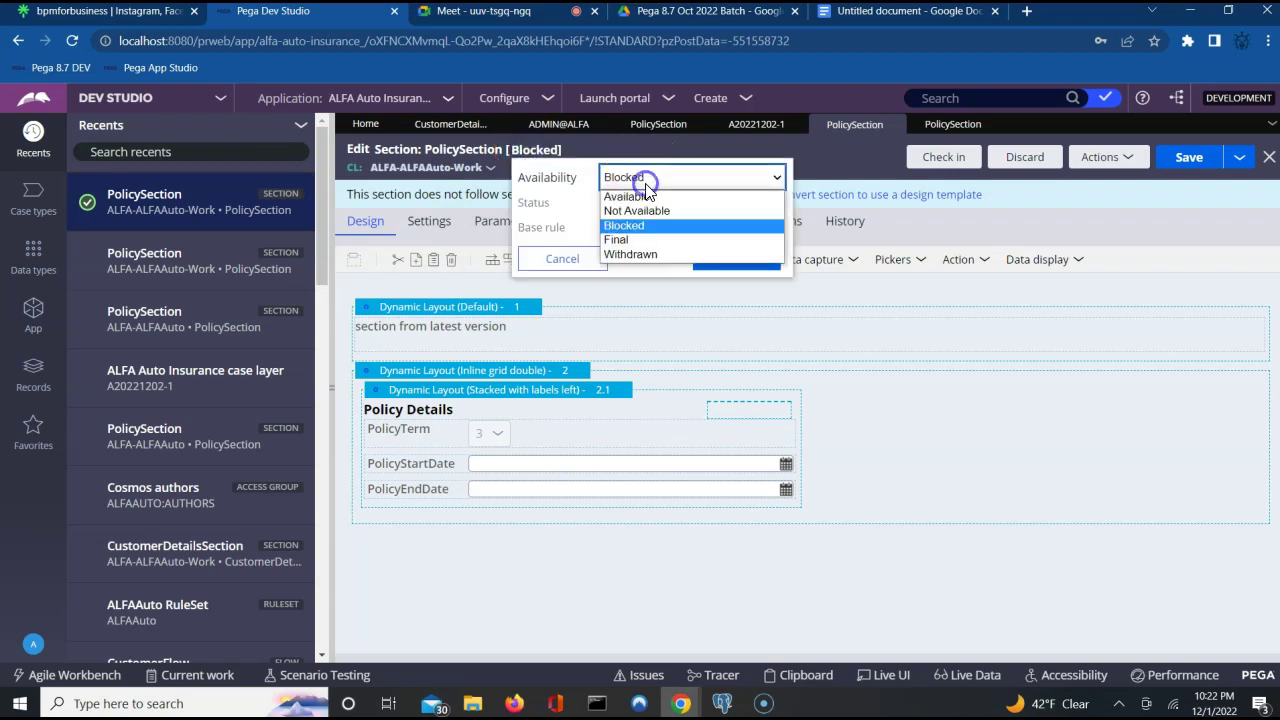
left_click(632, 254)
left_click(736, 260)
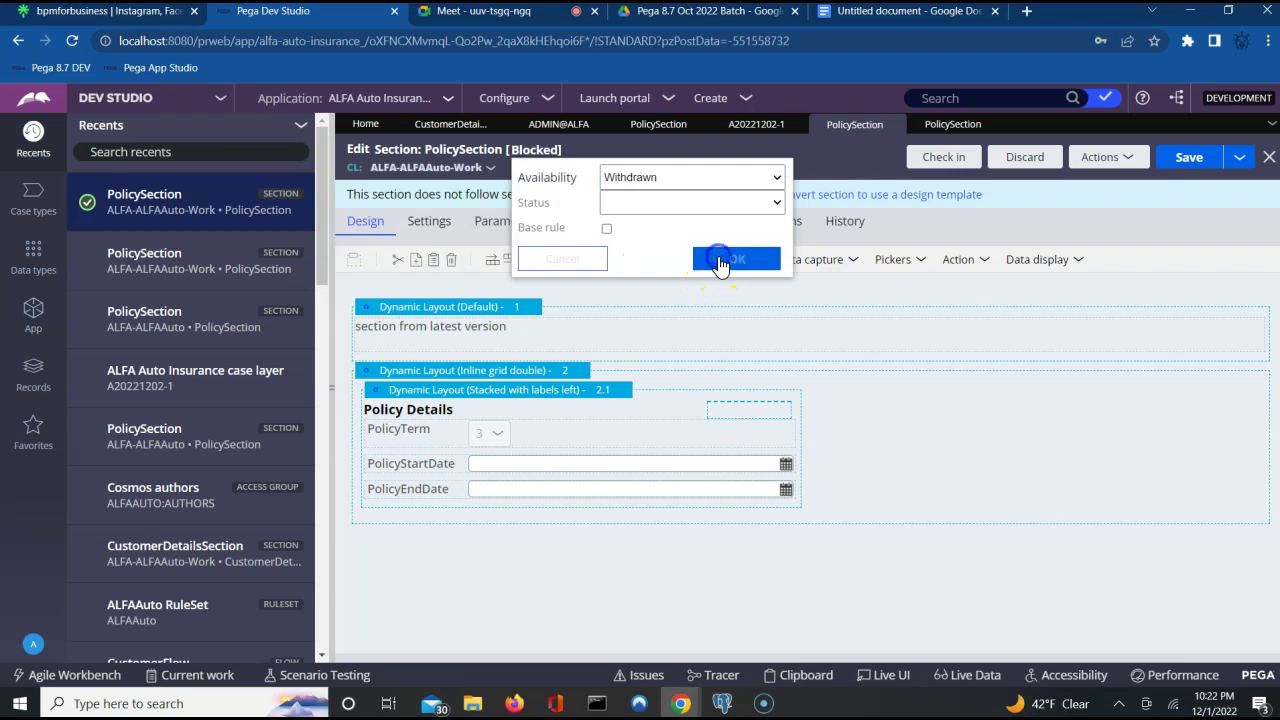
Check in the withdrawn PolicySection with the comment 'updated'.
left_click(945, 160)
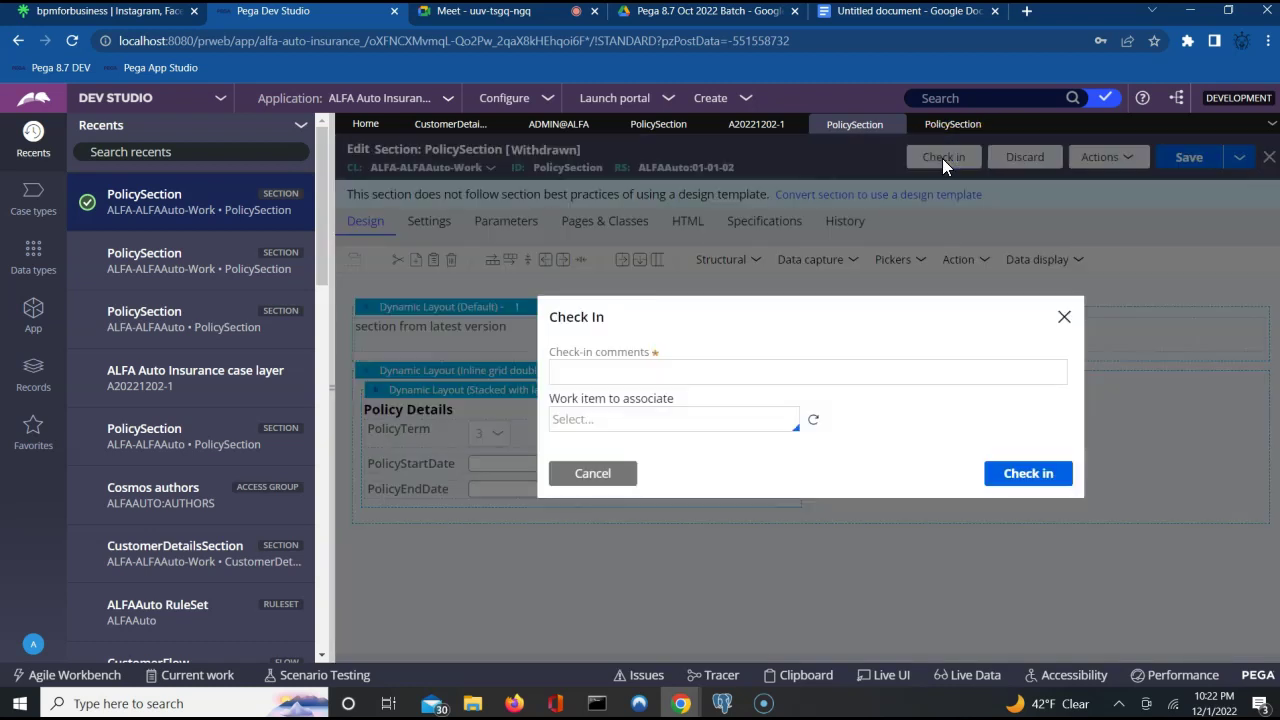
left_click(842, 378)
left_click(842, 380)
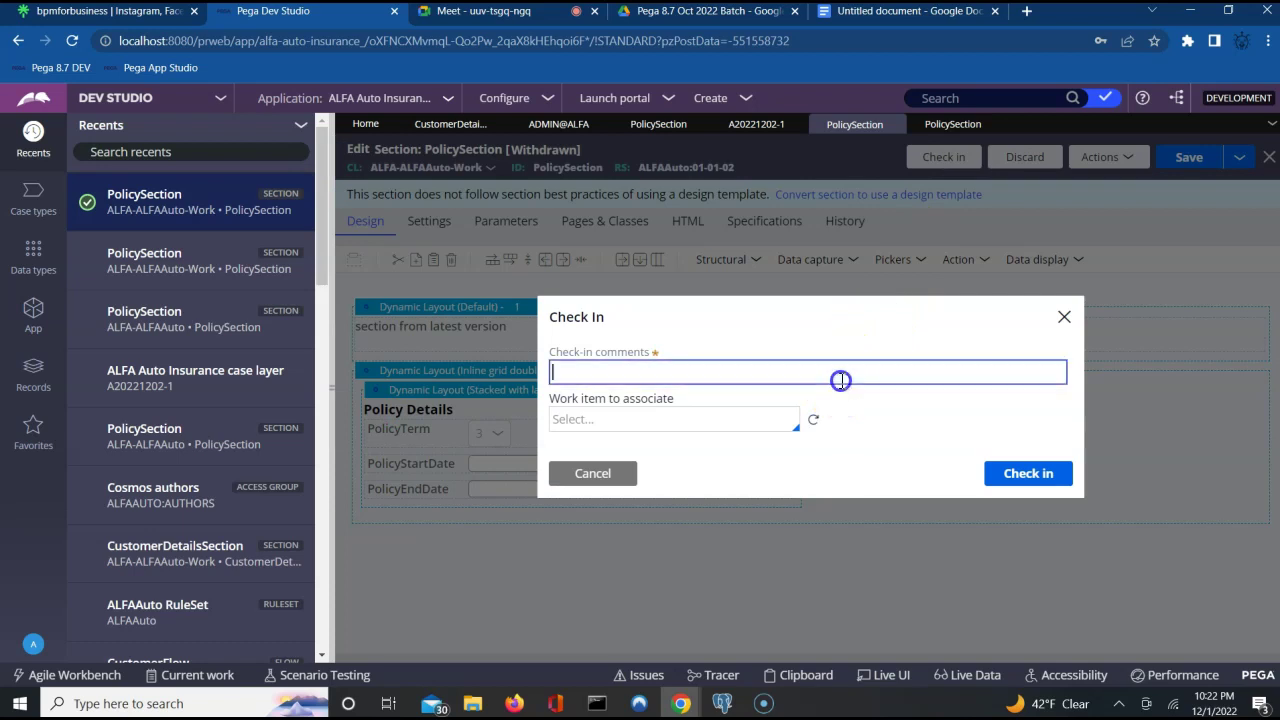
type("updated")
left_click(1007, 477)
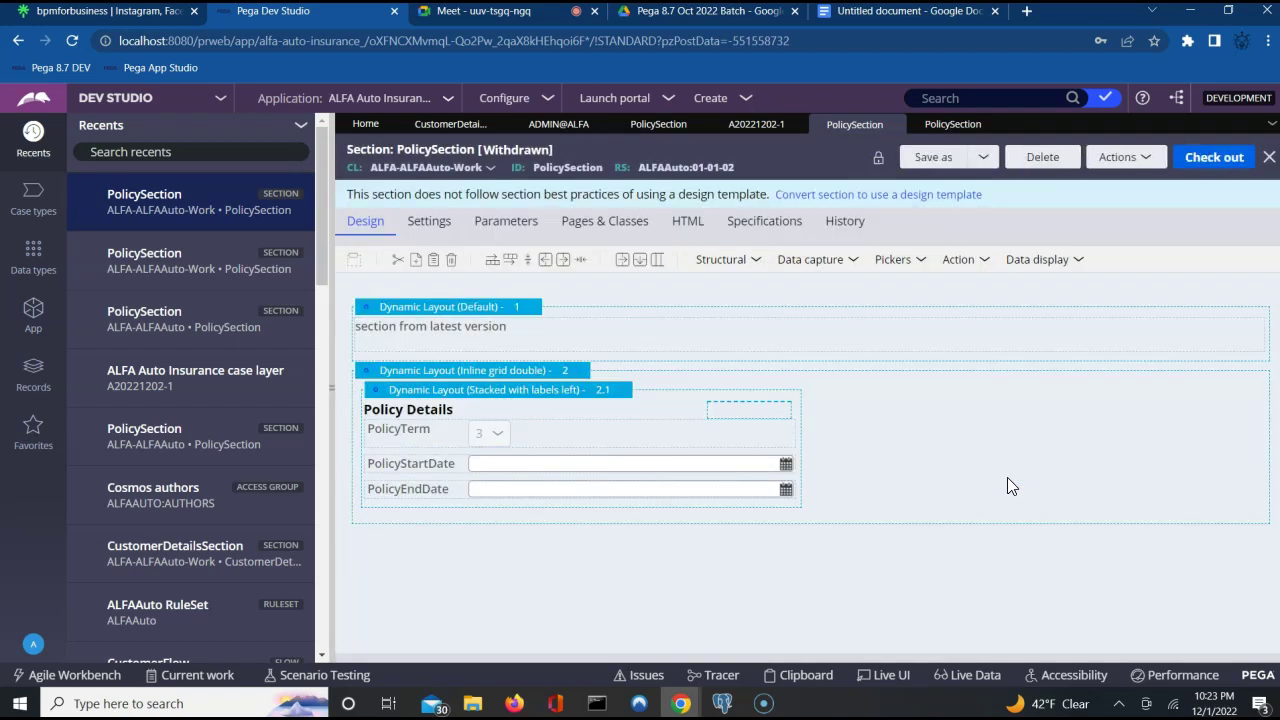
Refresh case A20221202-1 and resume Tran Info, now showing 'Policy from class hierarcy'.
left_click(745, 127)
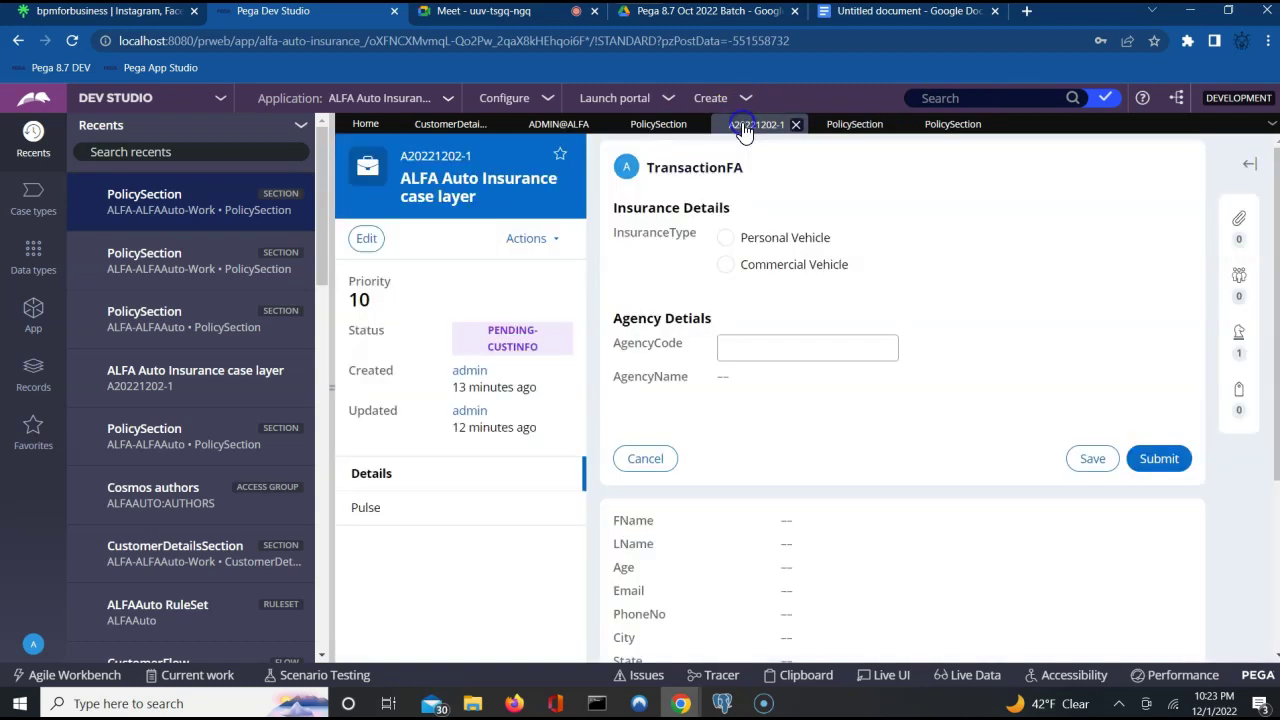
left_click(527, 240)
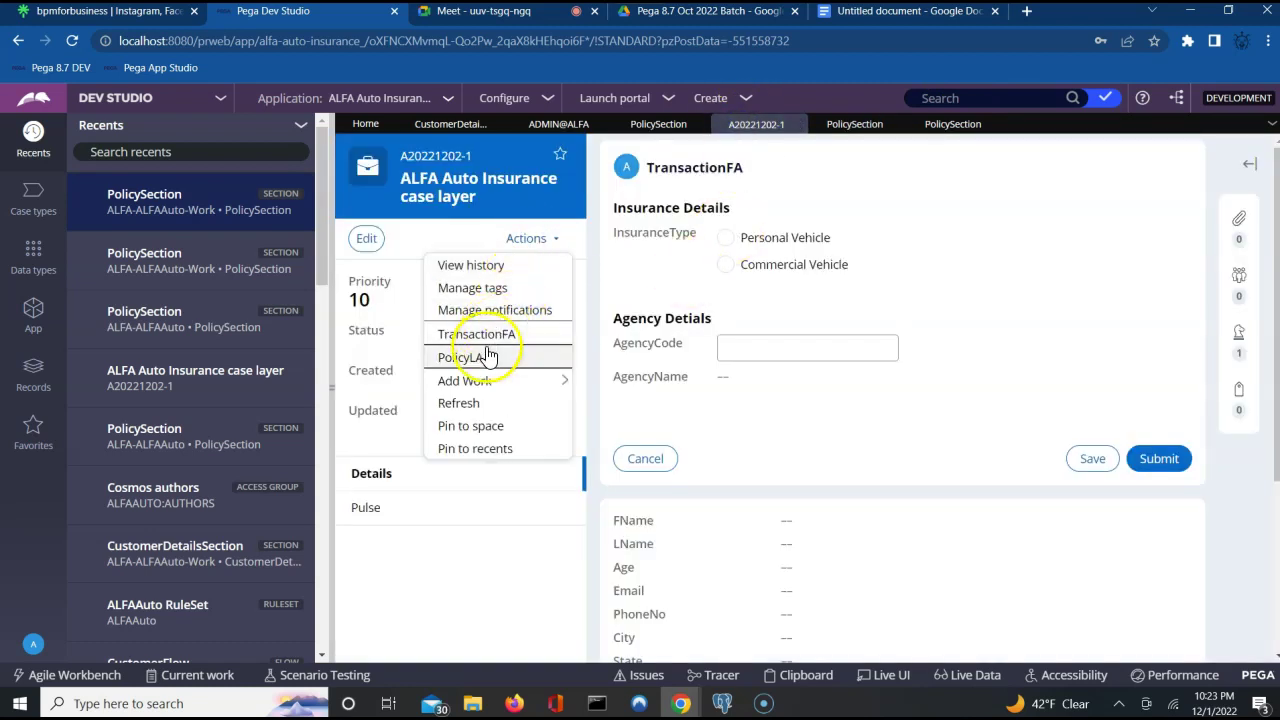
left_click(477, 384)
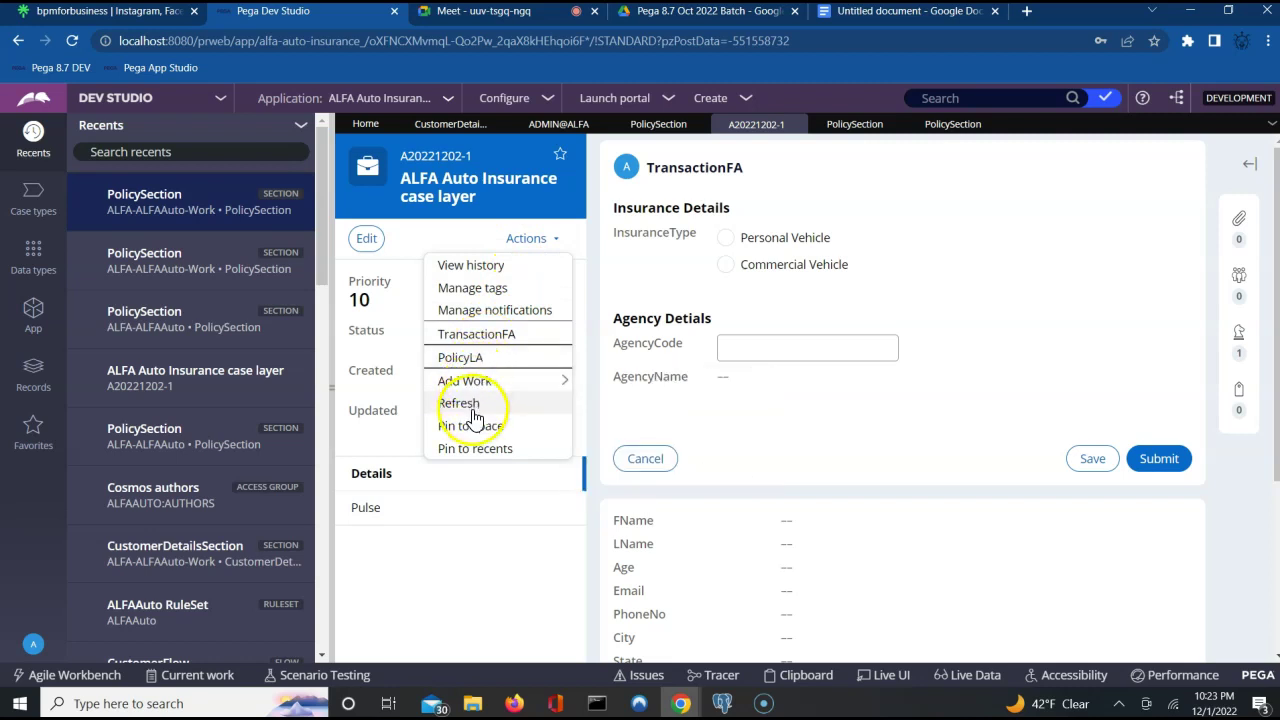
left_click(470, 408)
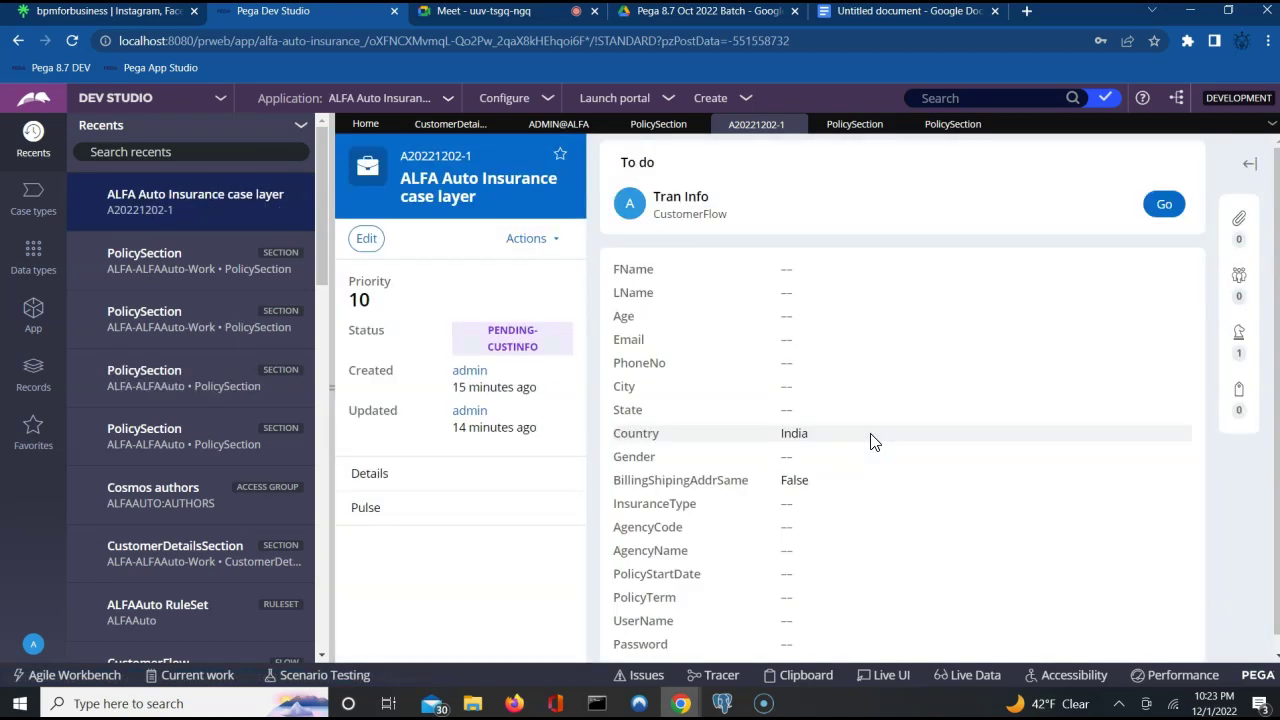
left_click(1170, 205)
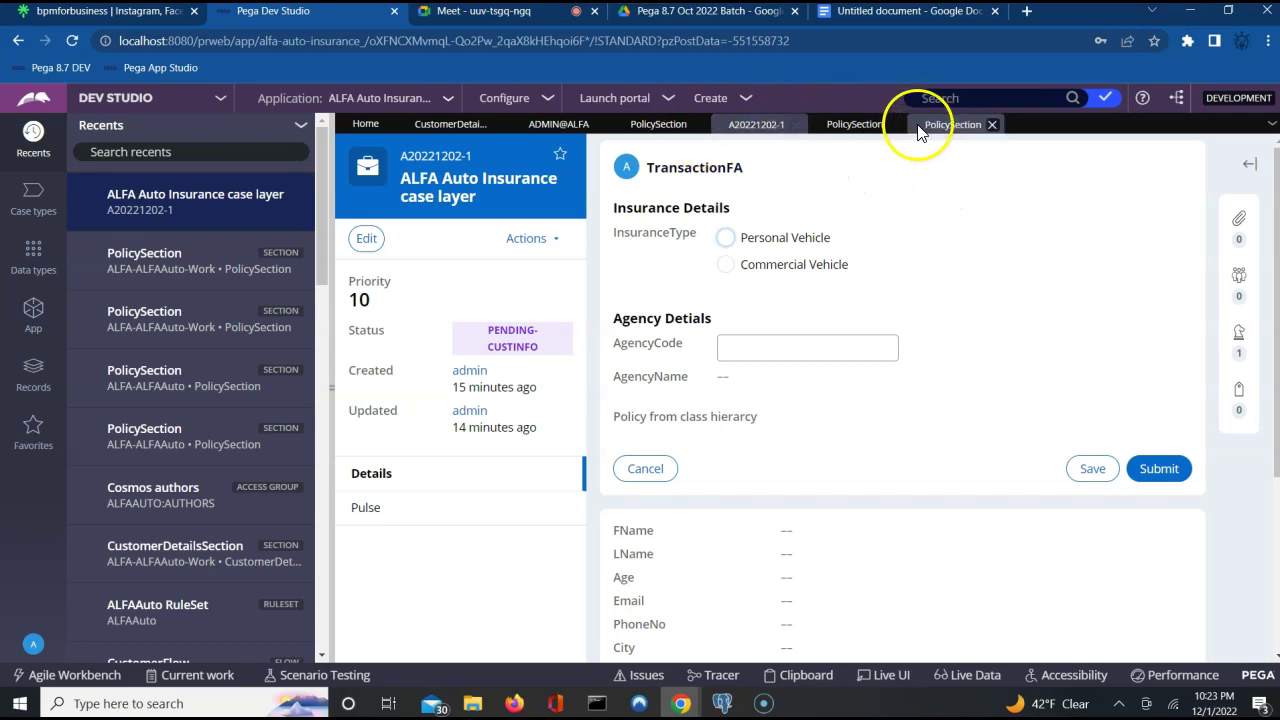
Compare the Available ALFA-ALFAAuto, Withdrawn 01-01-02 and Available 01-01-01 PolicySection rule versions.
left_click(943, 128)
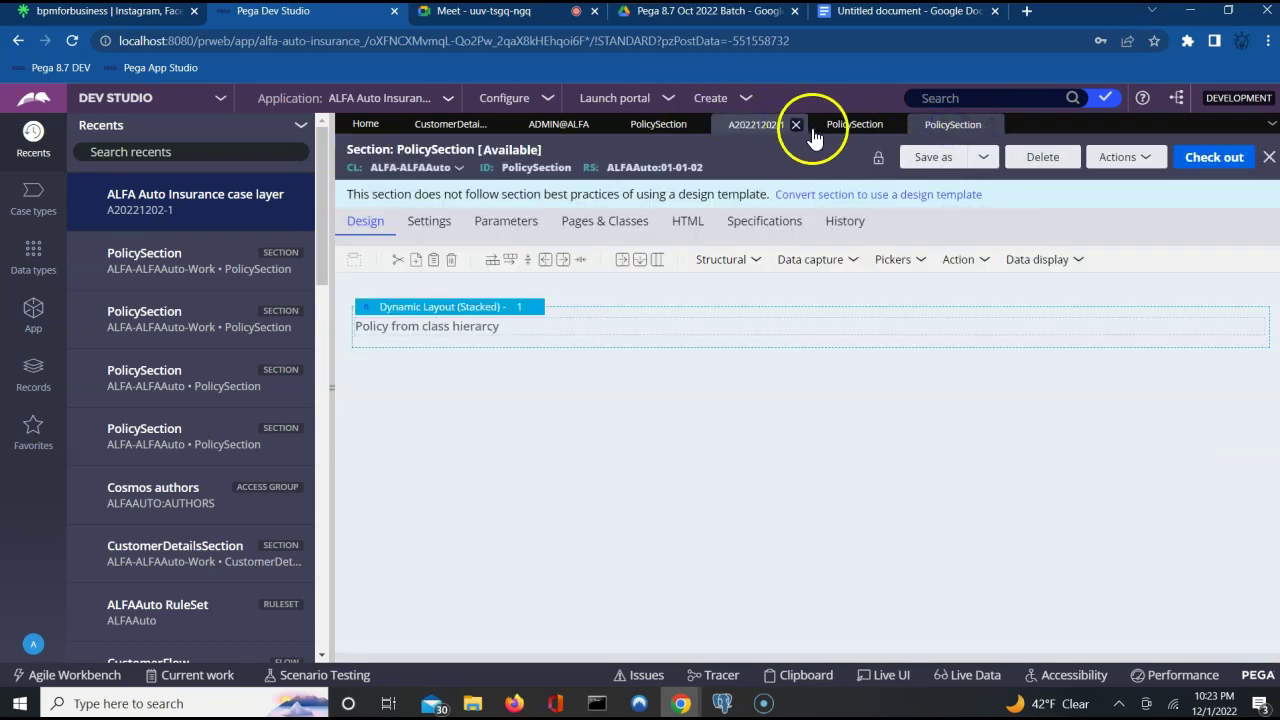
left_click(852, 126)
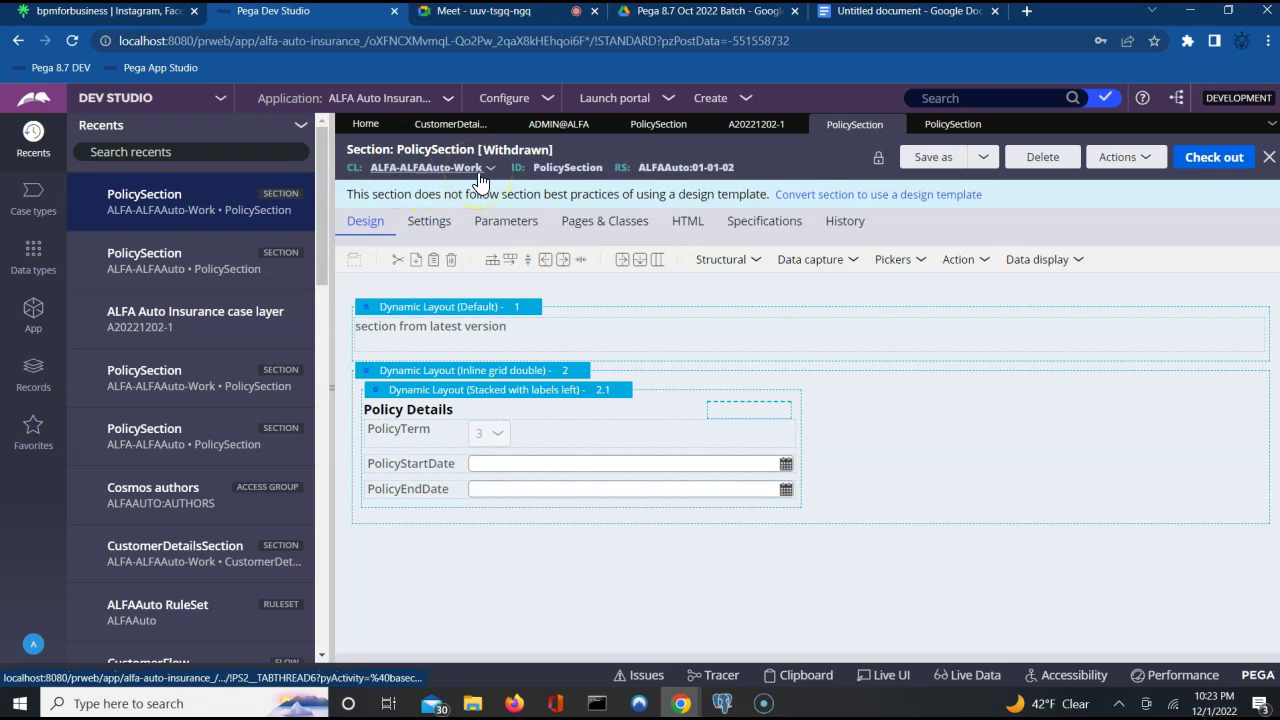
double_click(567, 168)
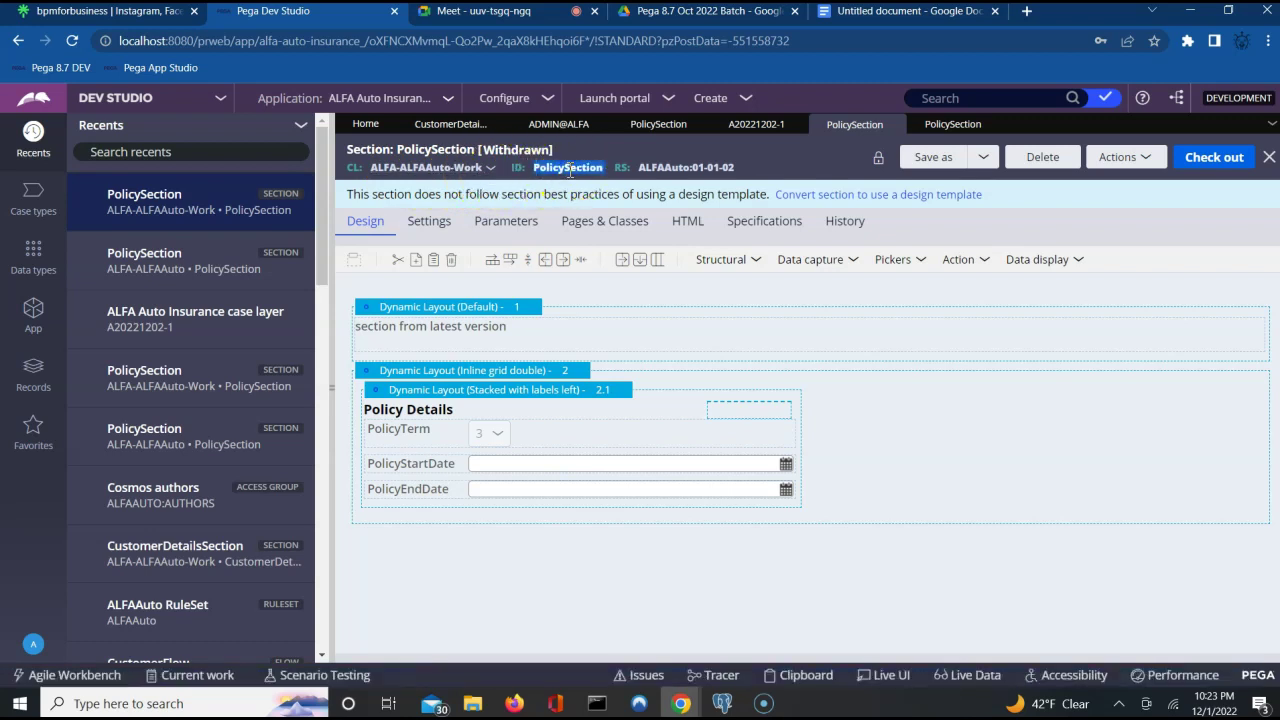
left_click(648, 124)
left_click(587, 165)
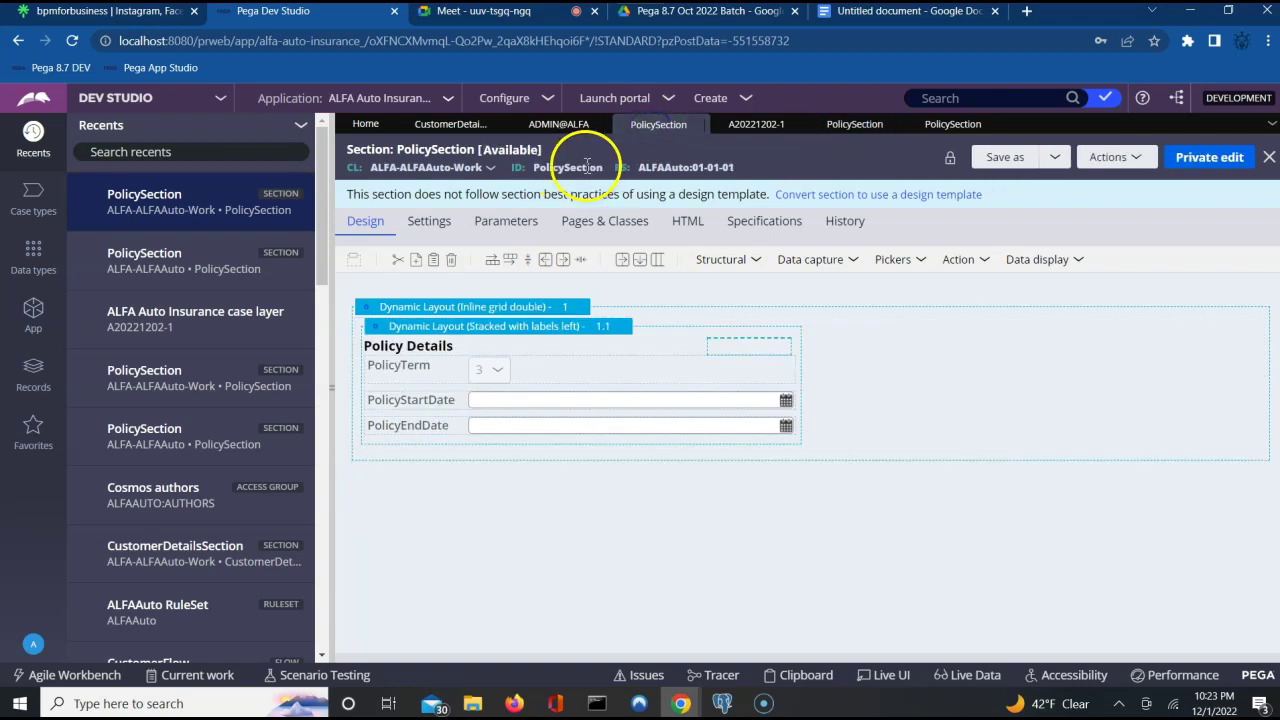
double_click(587, 166)
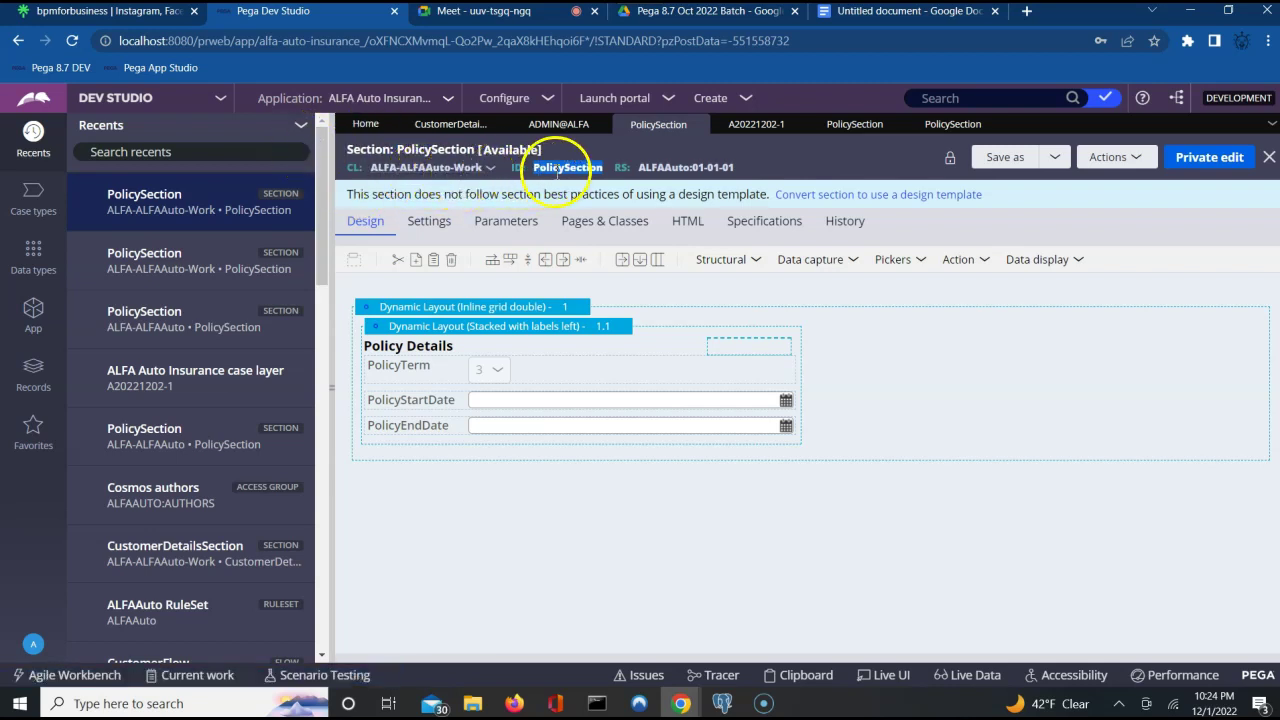
right_click(557, 170)
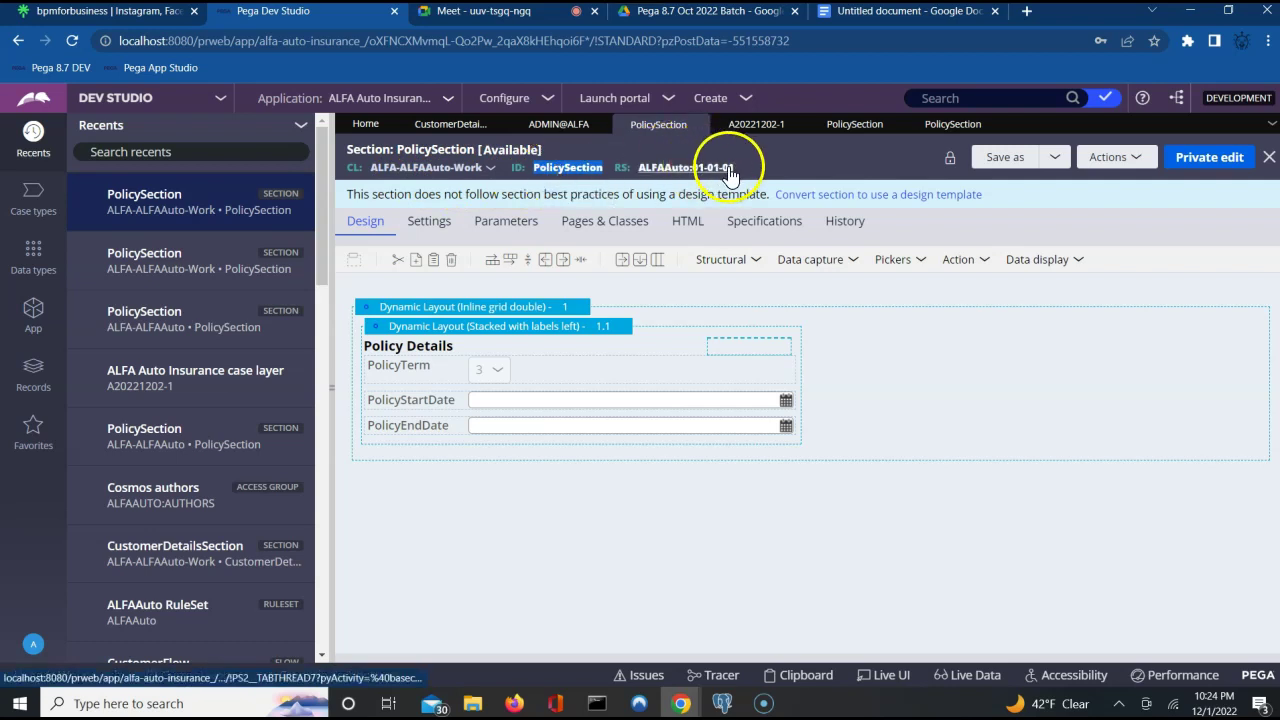
left_click(843, 128)
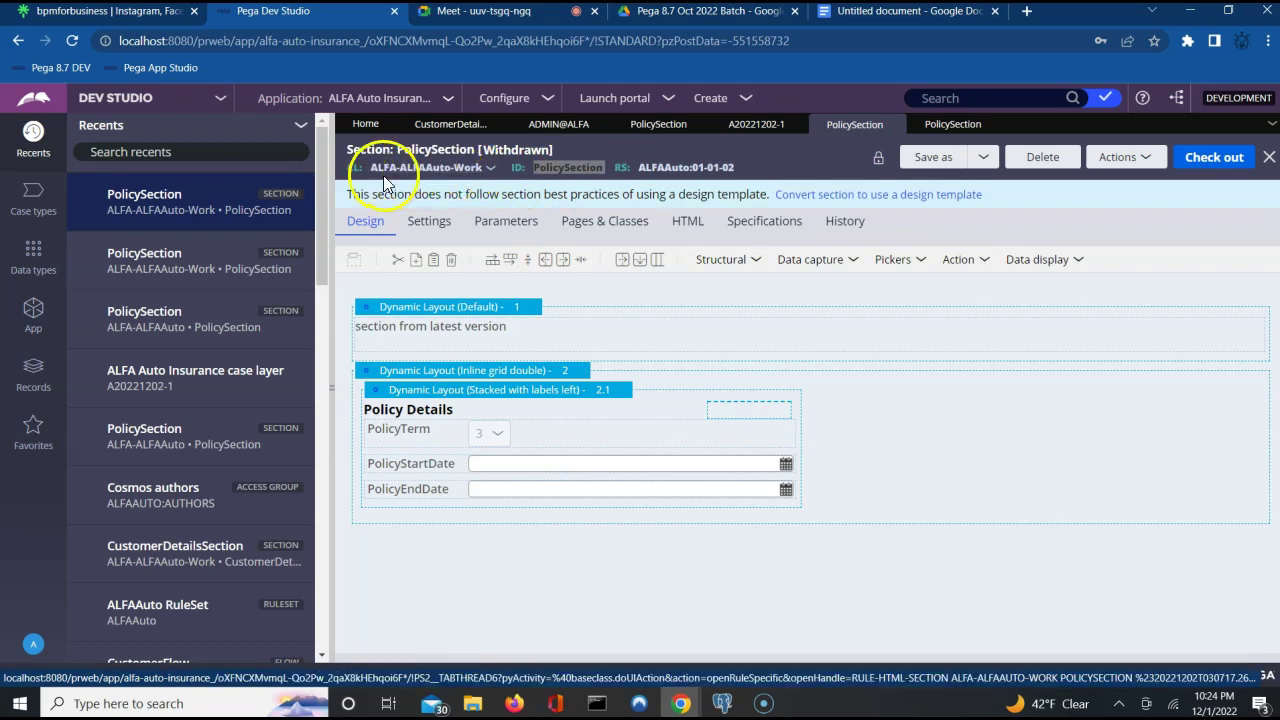
left_click(951, 124)
double_click(536, 167)
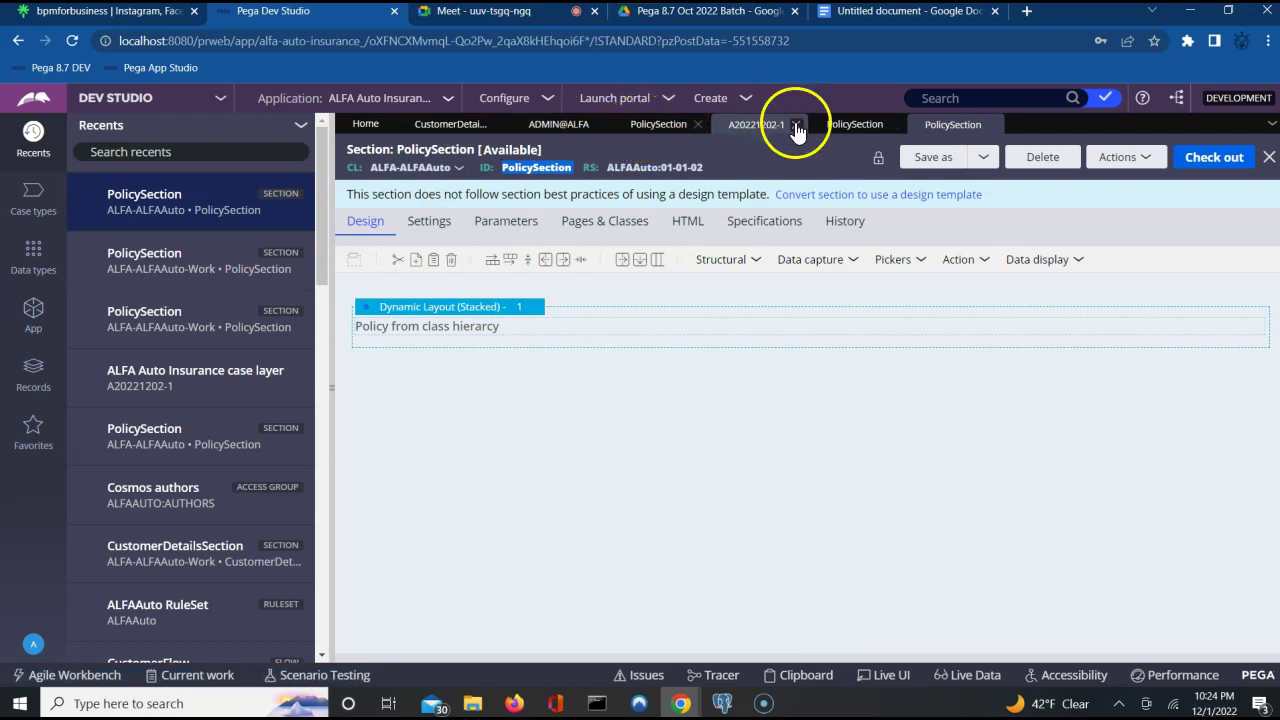
left_click(843, 128)
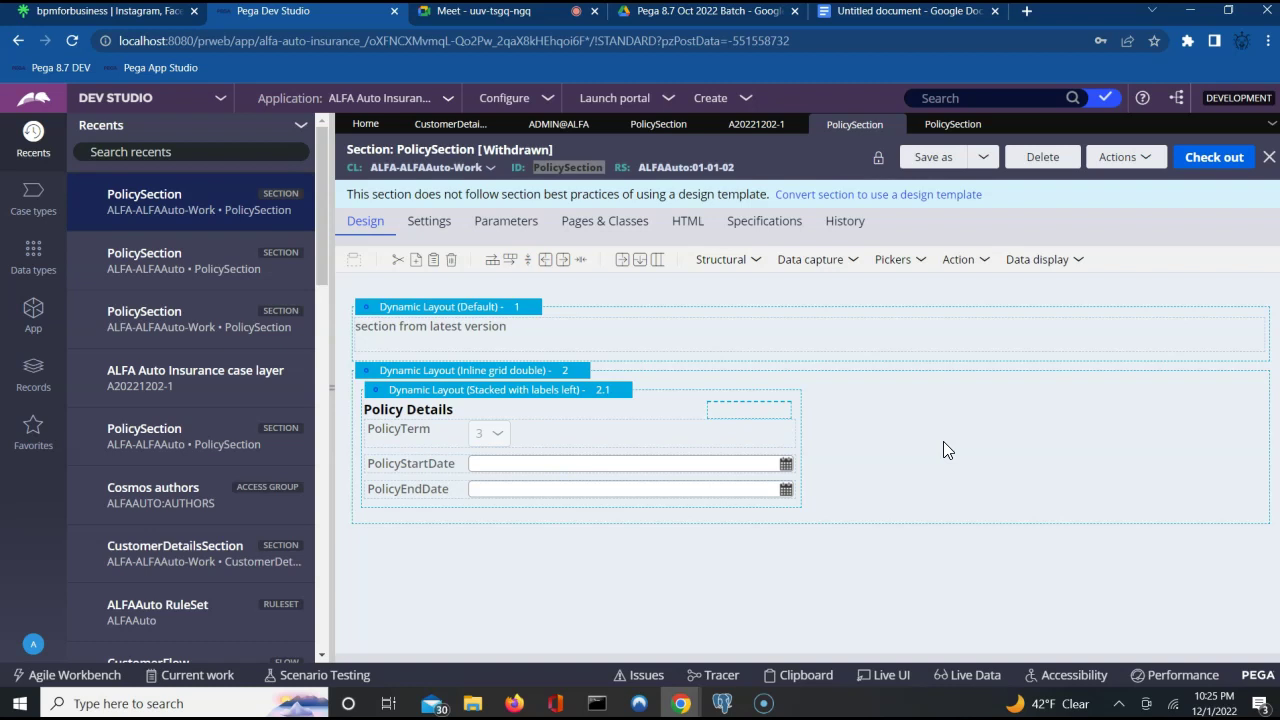
Check the Policy line in case A20221202-1's class hierarchy, then move to the Google Docs notes.
left_click(757, 124)
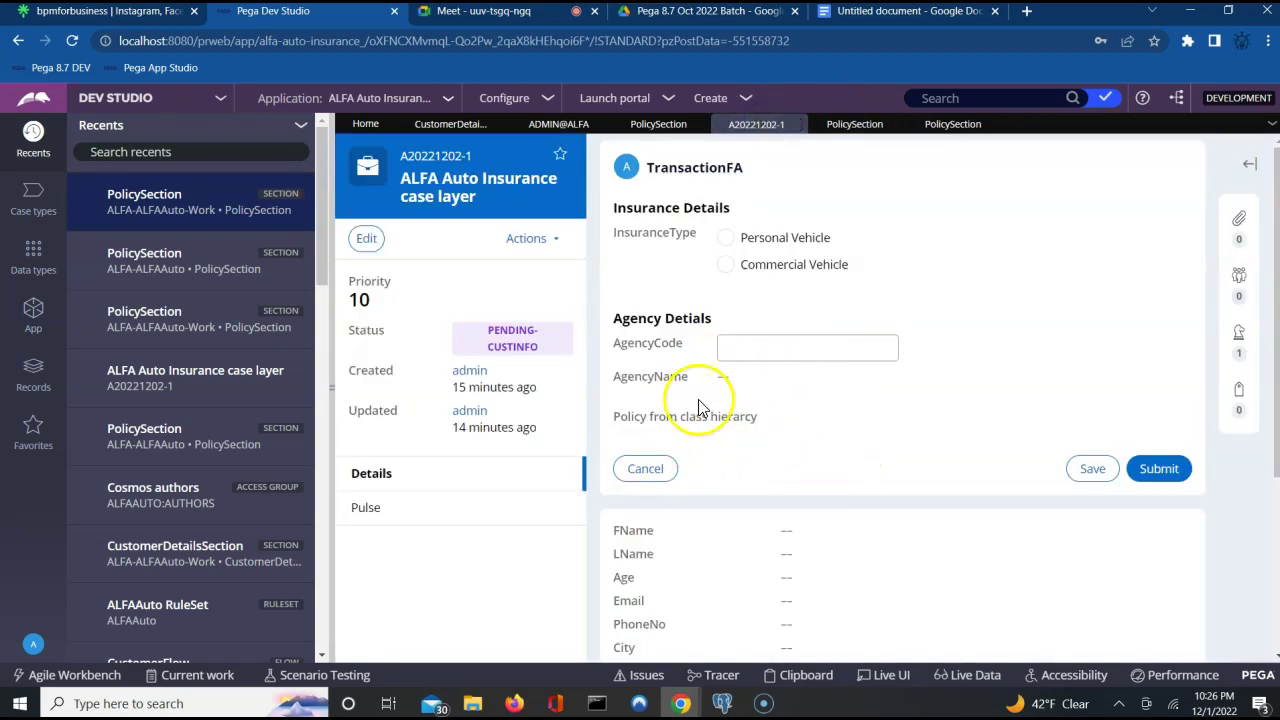
triple_click(737, 418)
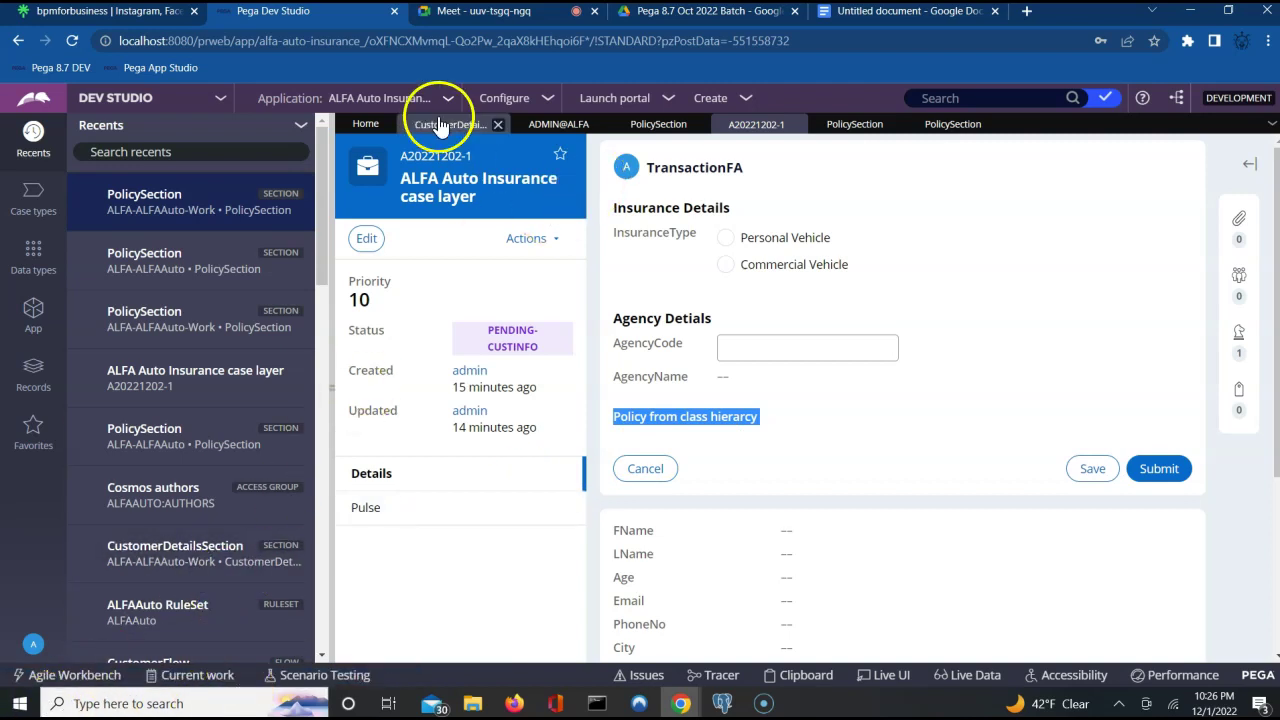
left_click(884, 13)
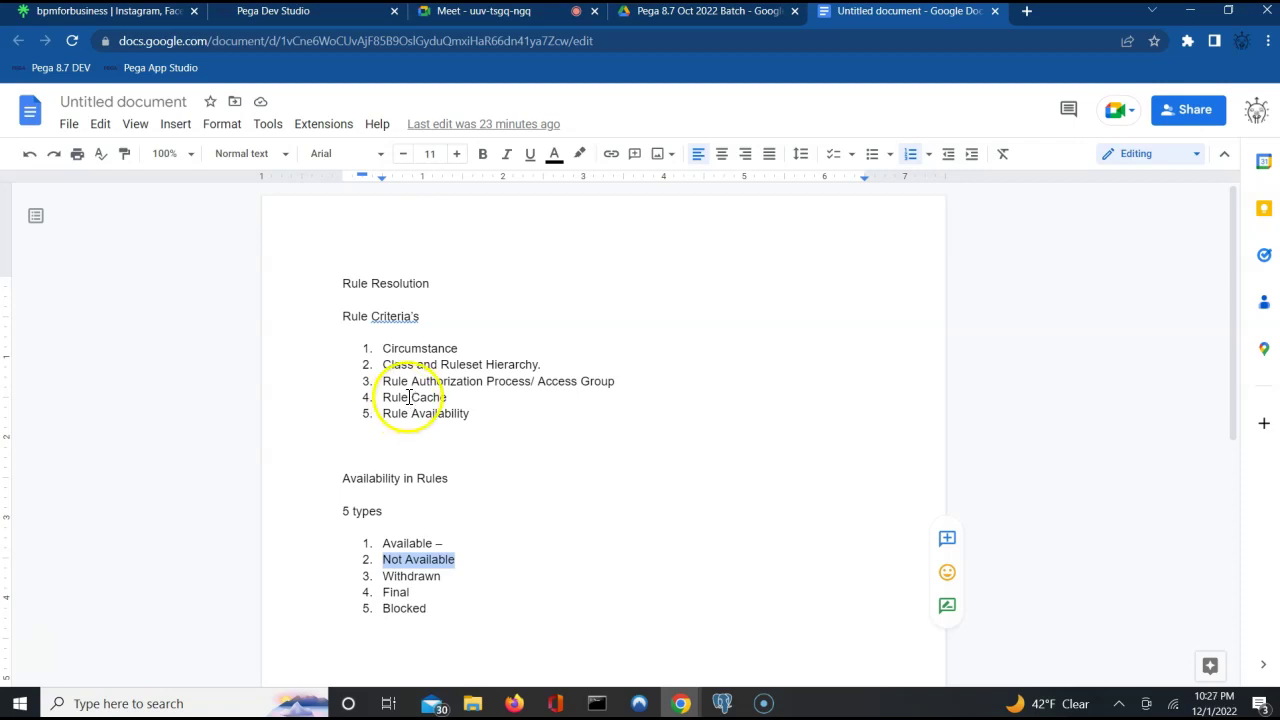
Highlight the notes' rule items, from Rule Cache through the availability list down to Final.
double_click(400, 397)
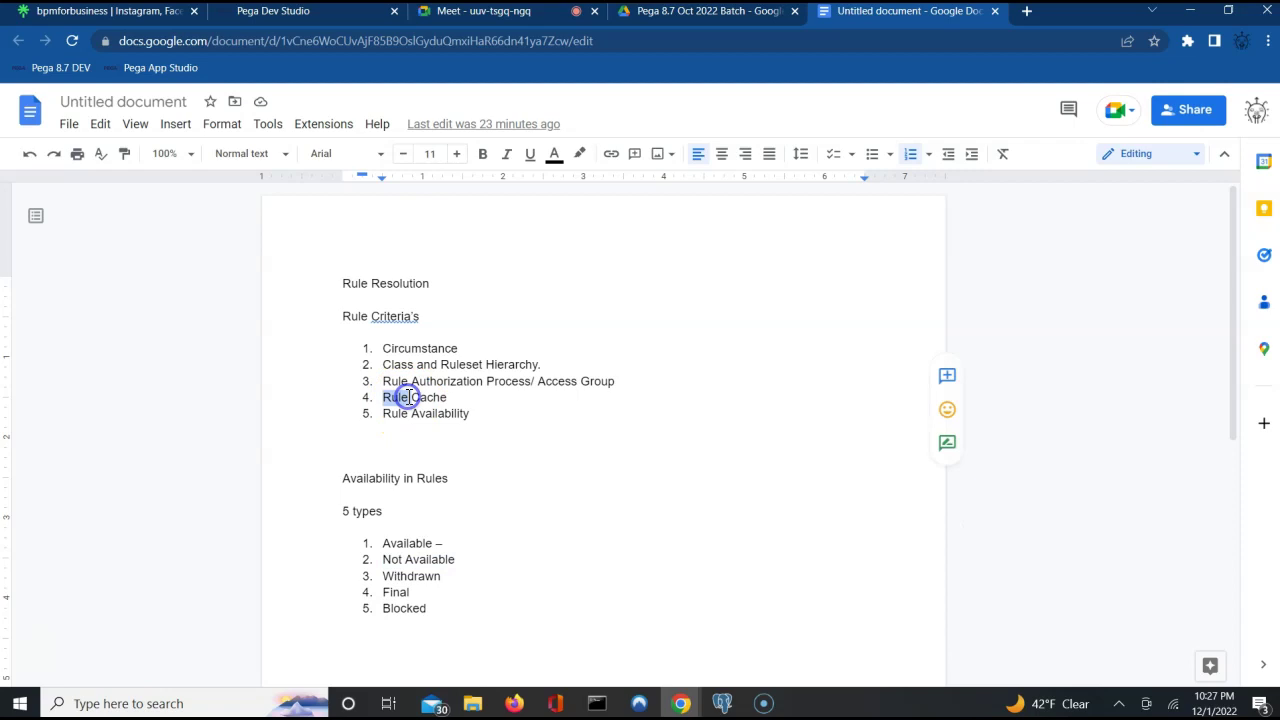
triple_click(537, 380)
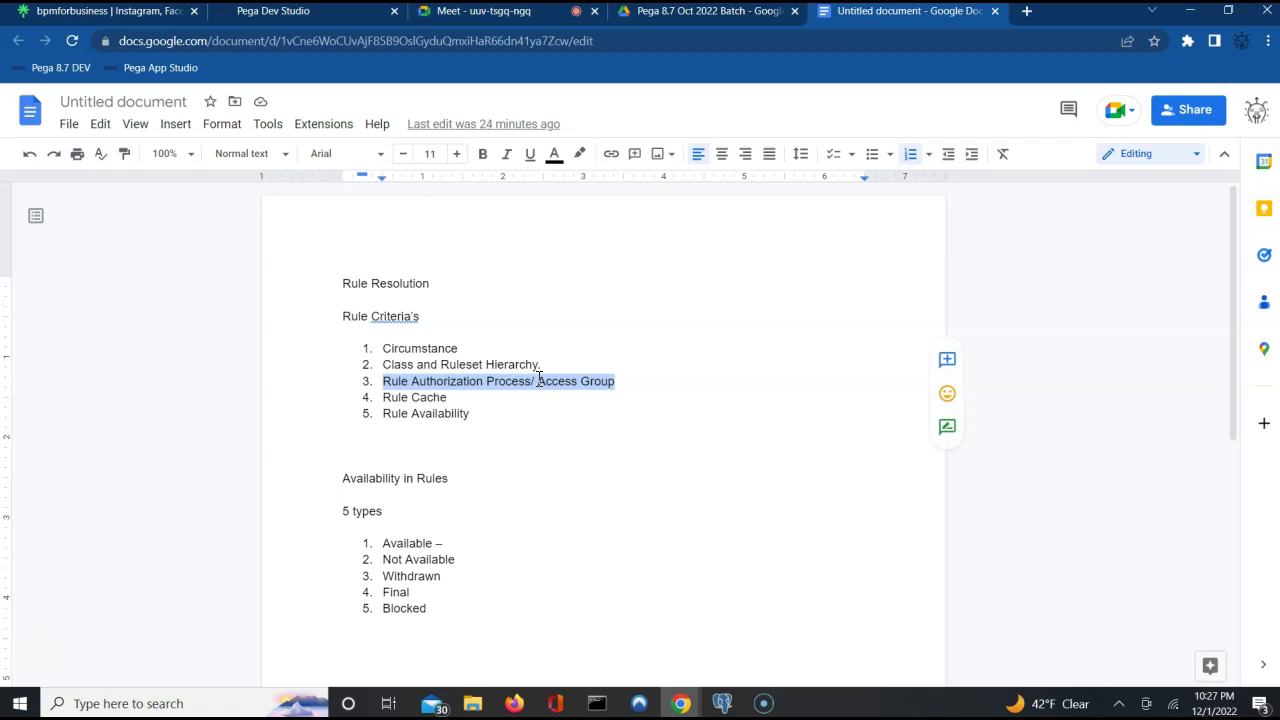
double_click(427, 415)
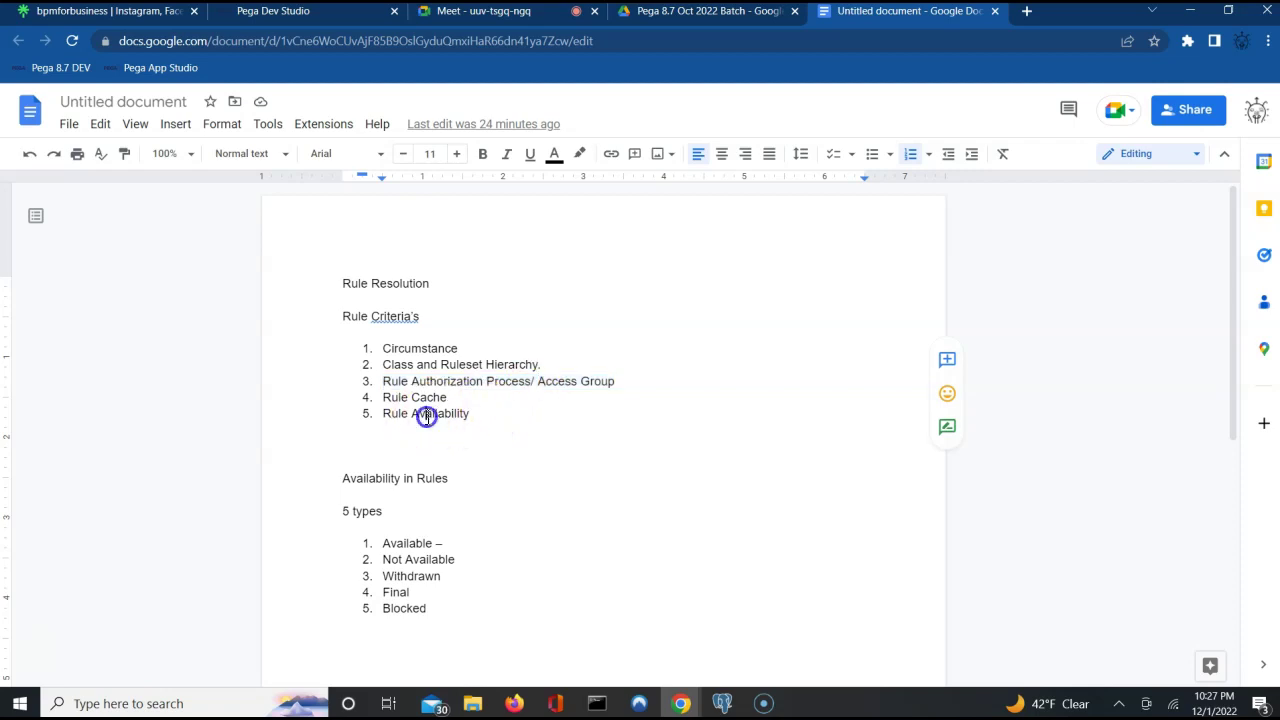
left_click_drag(427, 418, 409, 592)
left_click(449, 597)
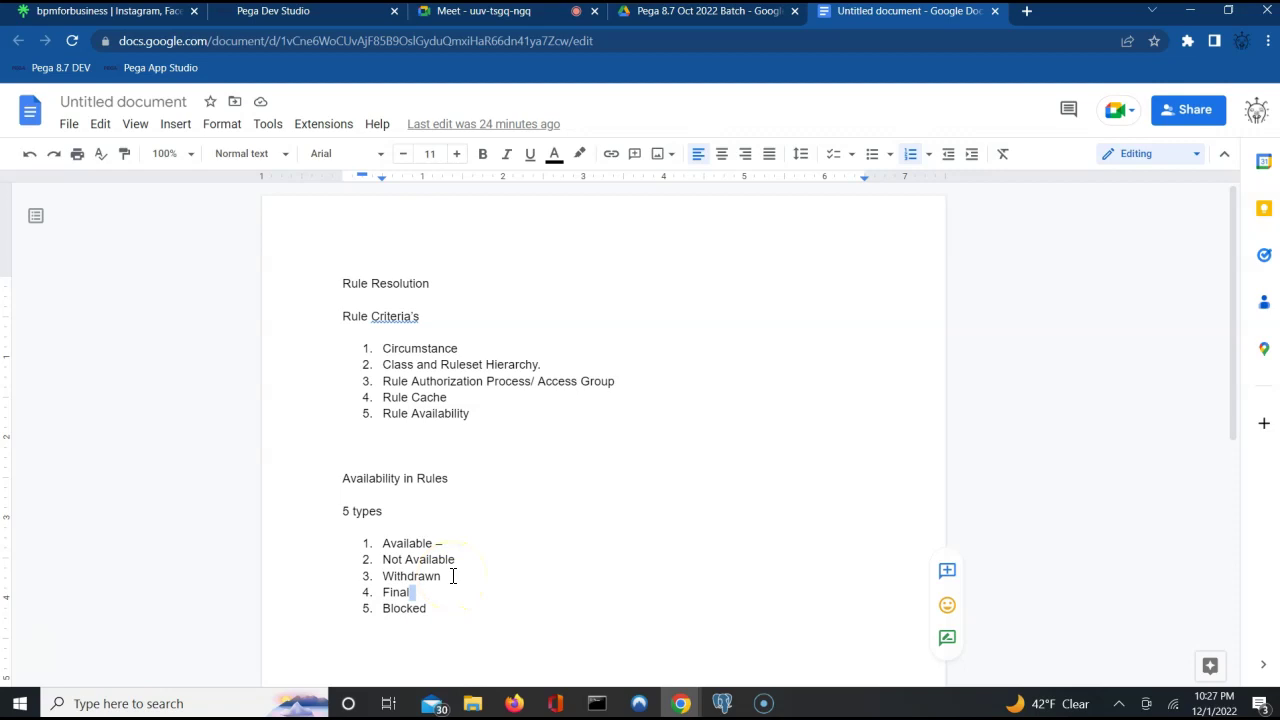
Add the line 'Rule Resolution algorithm' below Blocked in the availability list.
left_click(437, 613)
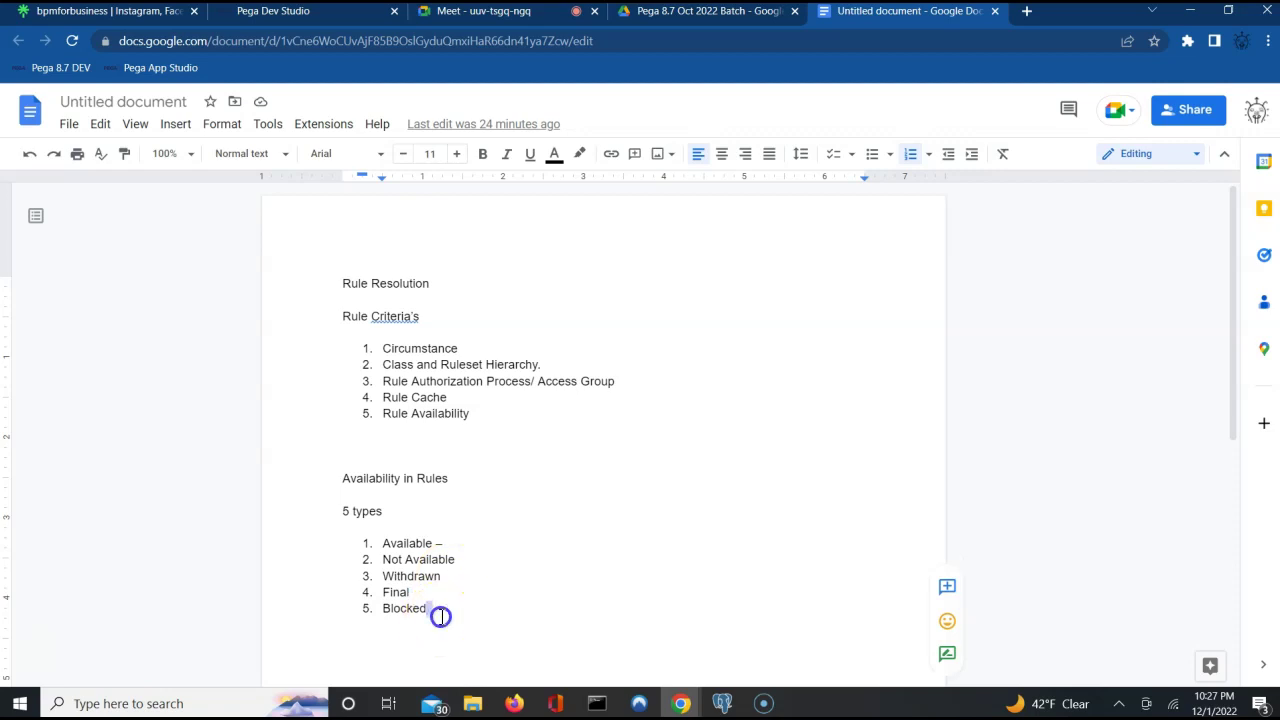
key("Return")
key("Return")
key("Return")
type("Rule")
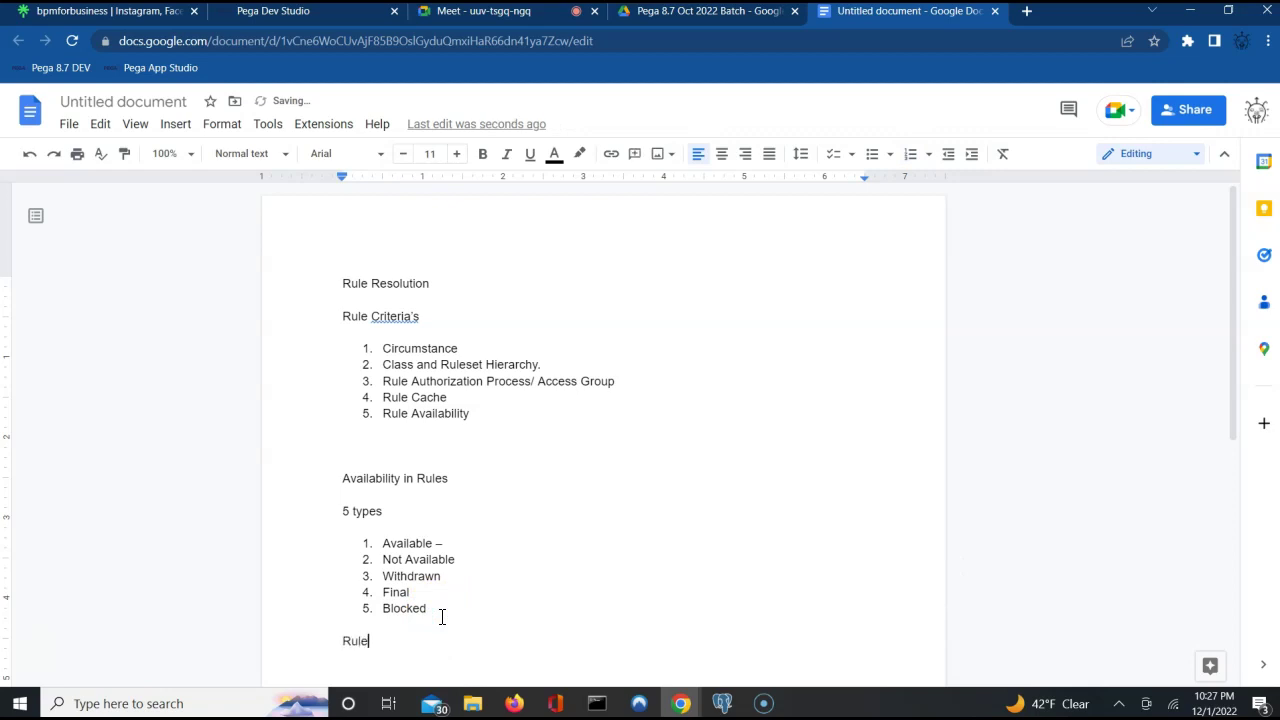
type(" Resolution algorithm")
key("Return")
Launch Paint by searching 'mspaint' from the Start menu.
left_click(20, 705)
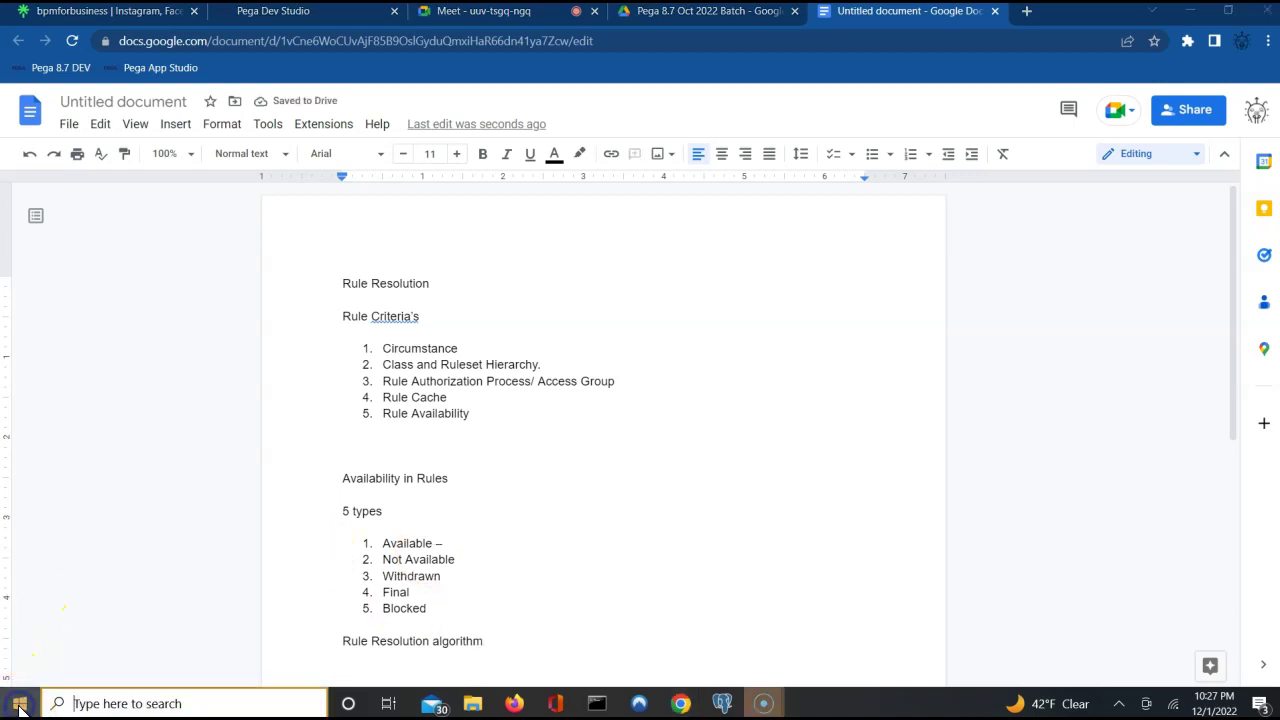
type("mspain")
key("Return")
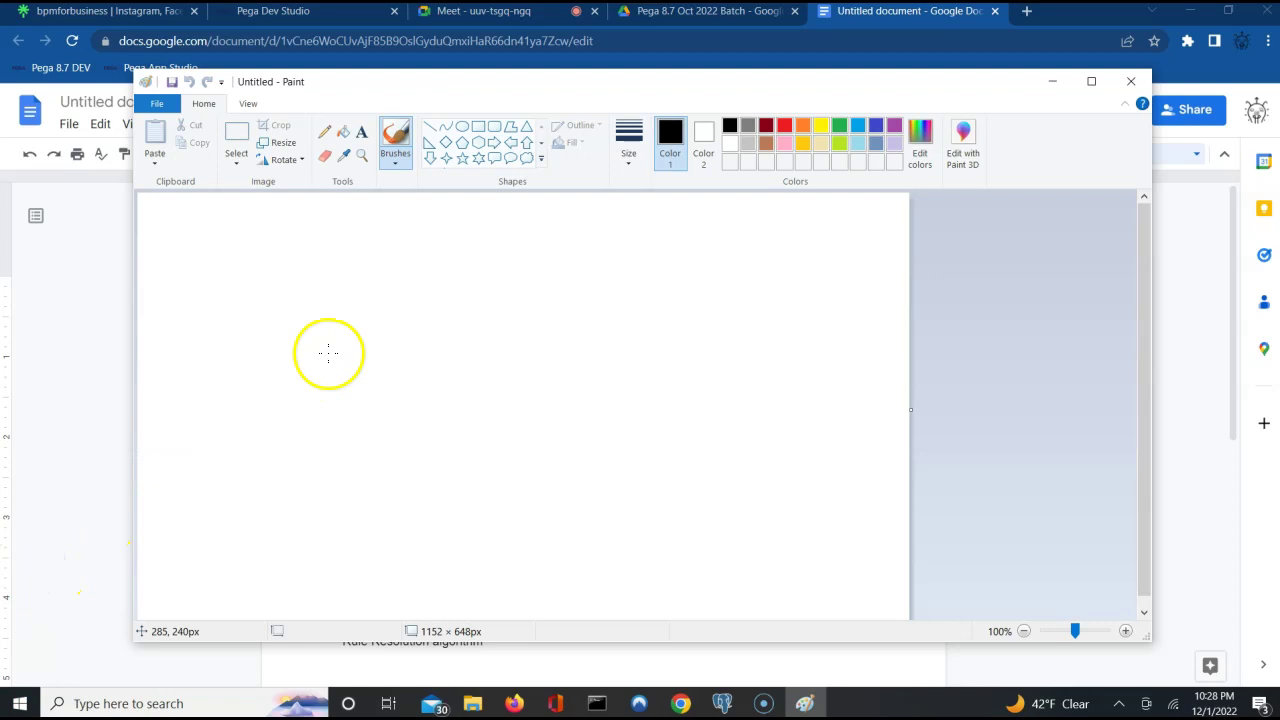
Draw an oval on the canvas and maximize the Paint window.
left_click(462, 127)
left_click_drag(151, 324, 244, 374)
left_click(1088, 84)
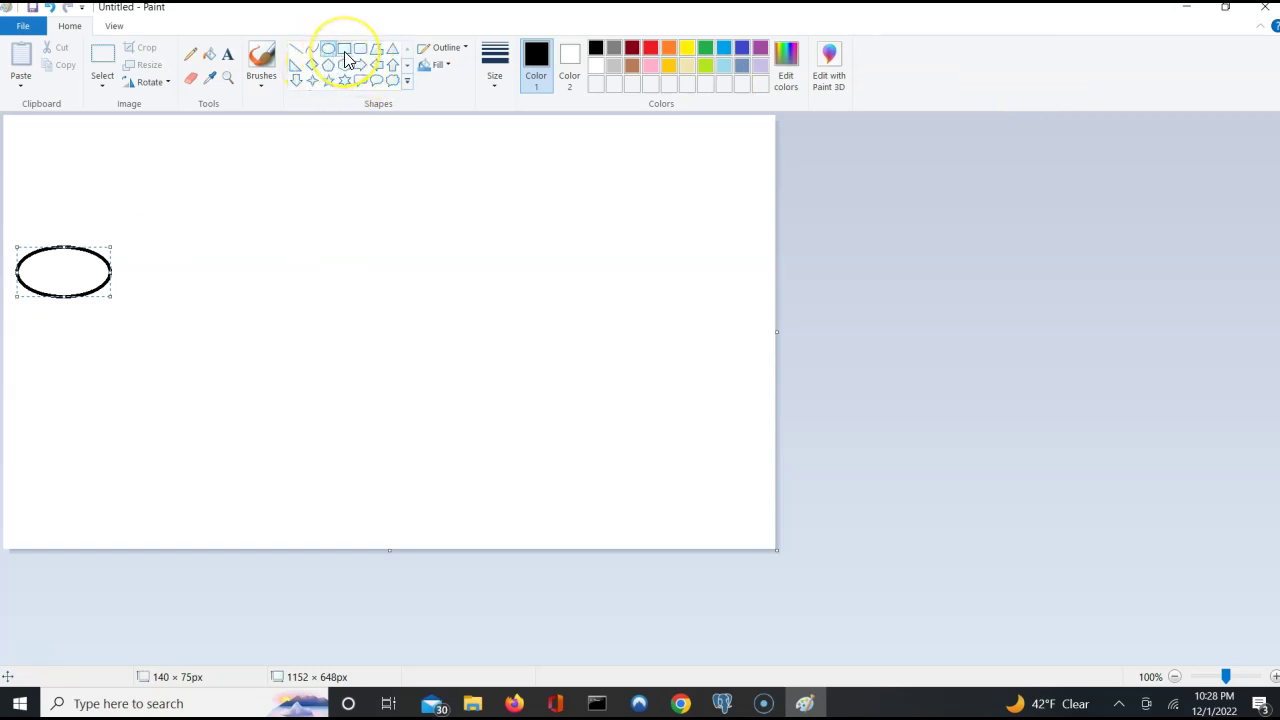
Draw two small rectangles inside the oval.
left_click(343, 49)
left_click(34, 266)
left_click(35, 266)
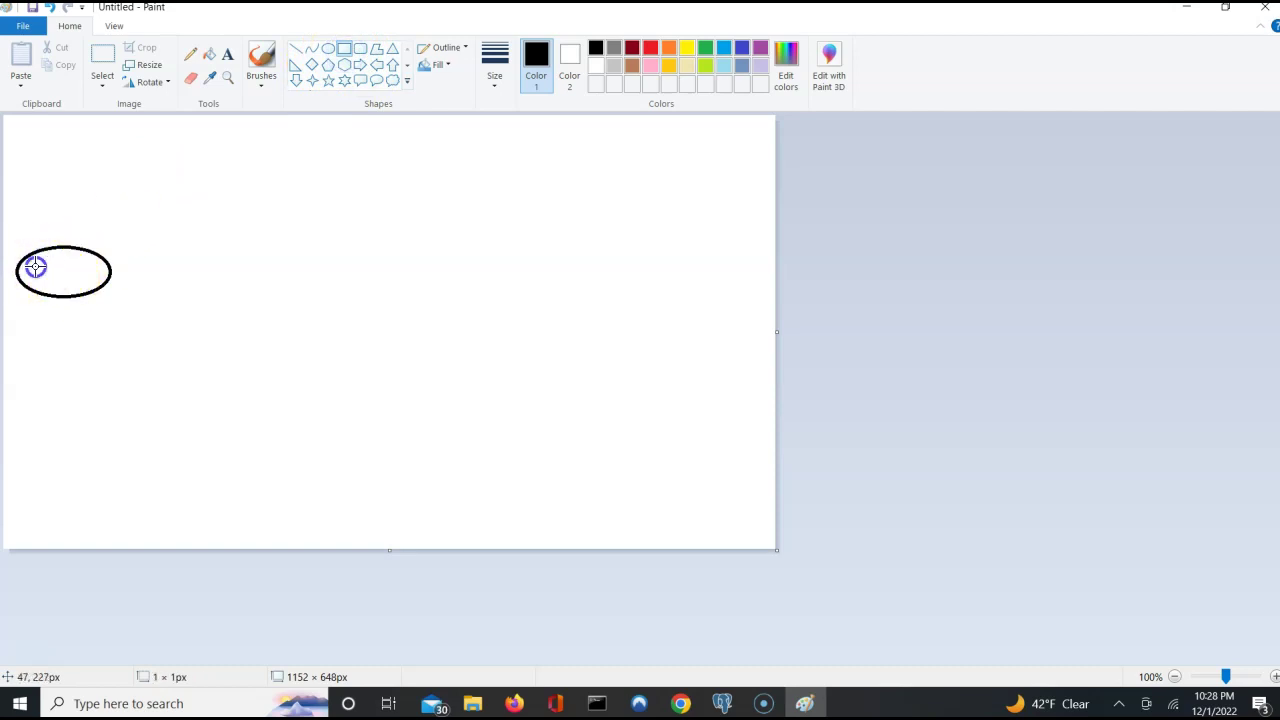
left_click_drag(38, 269, 78, 273)
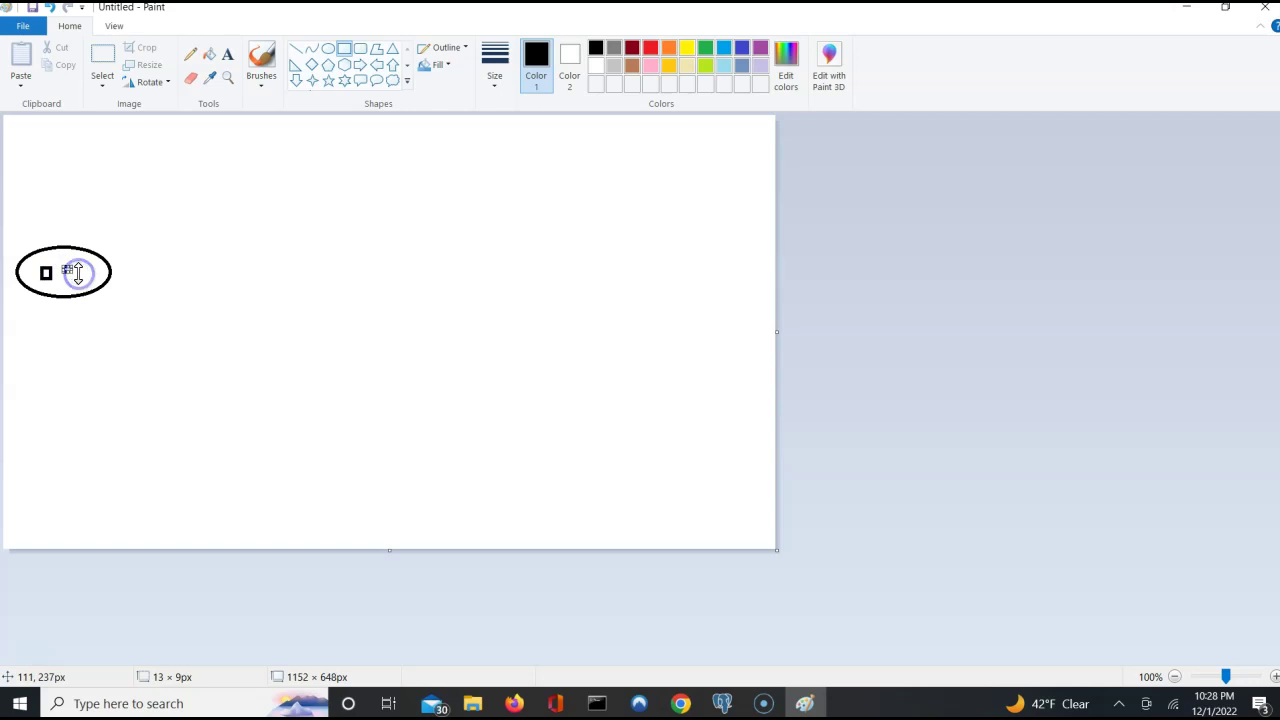
left_click(84, 272)
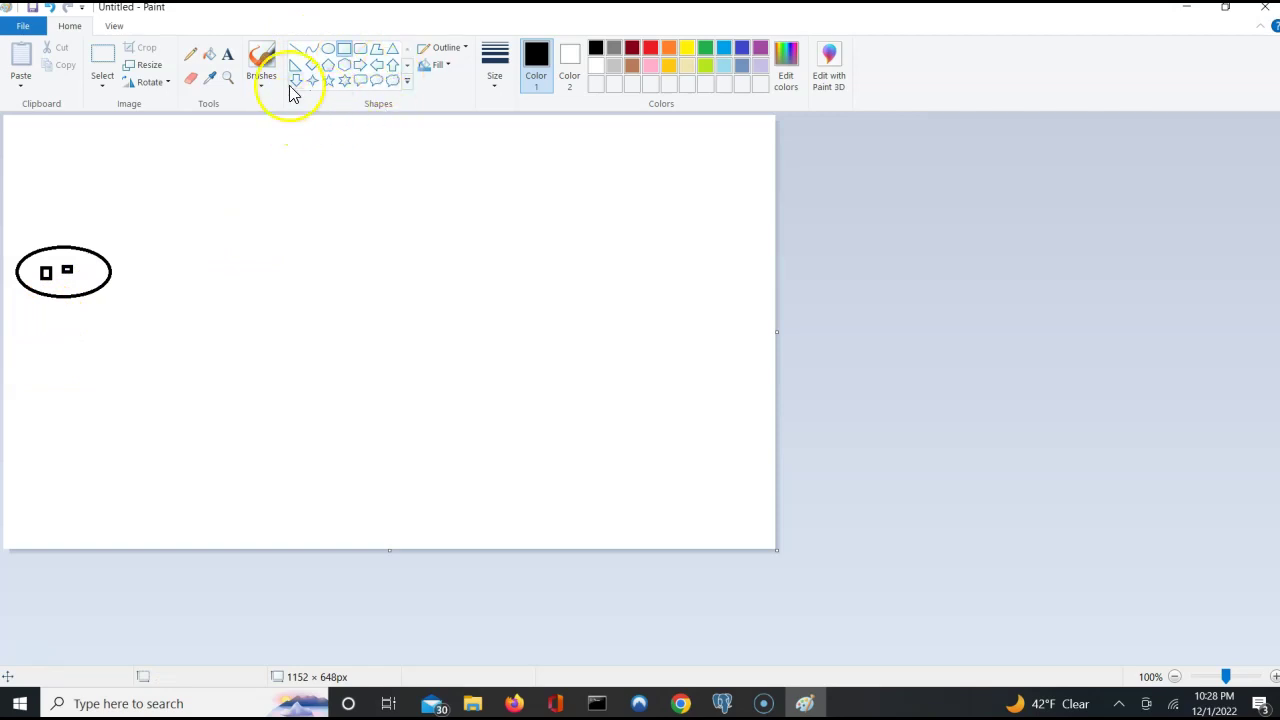
left_click(407, 66)
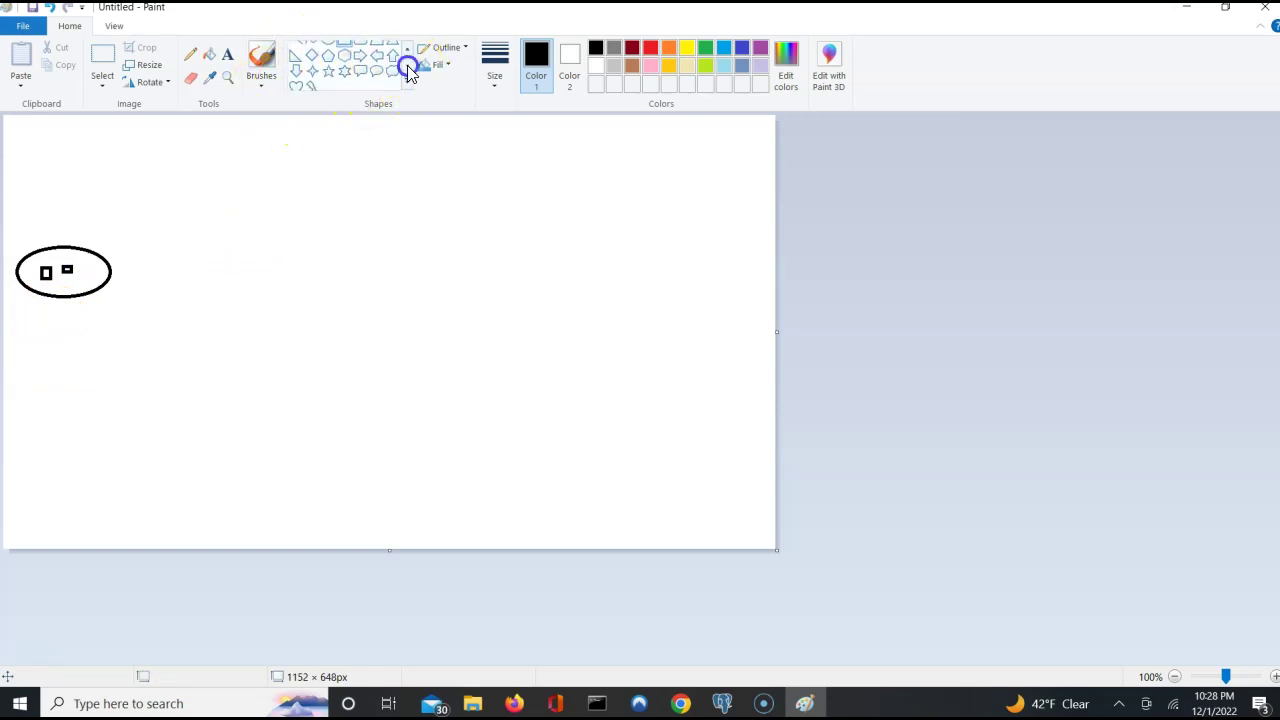
left_click(407, 52)
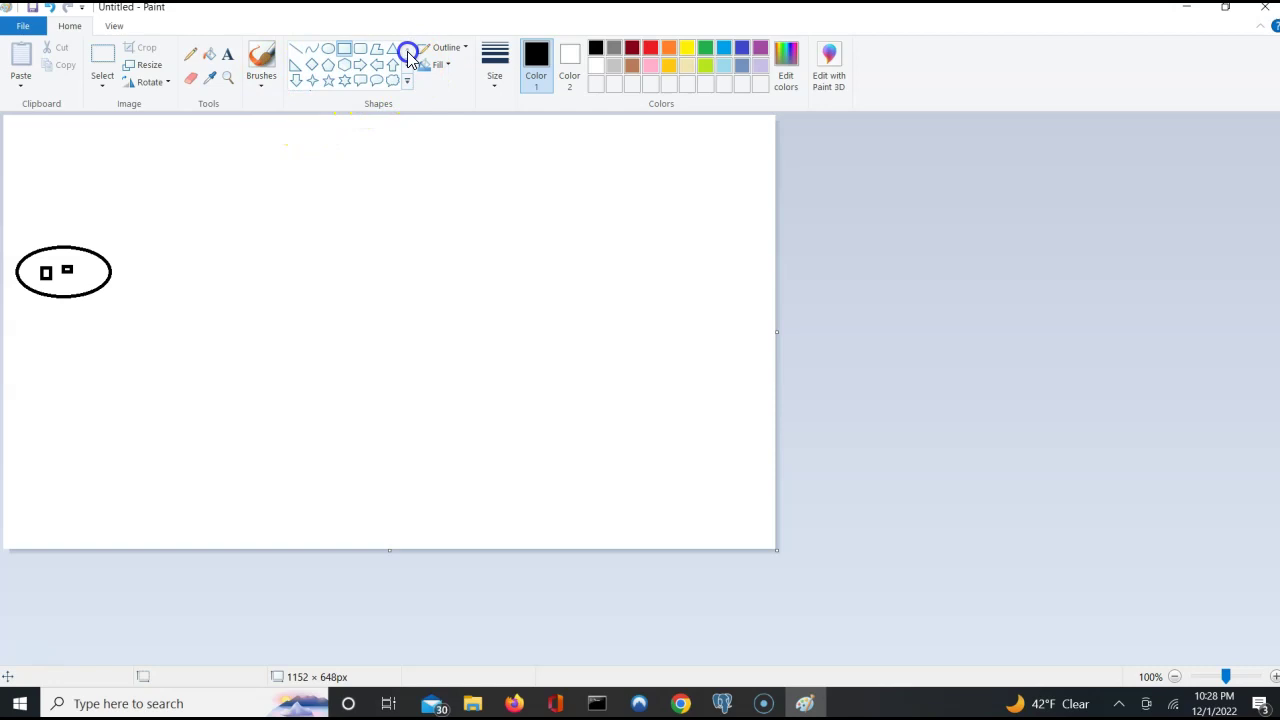
Draw a vertical line below the oval.
left_click(297, 49)
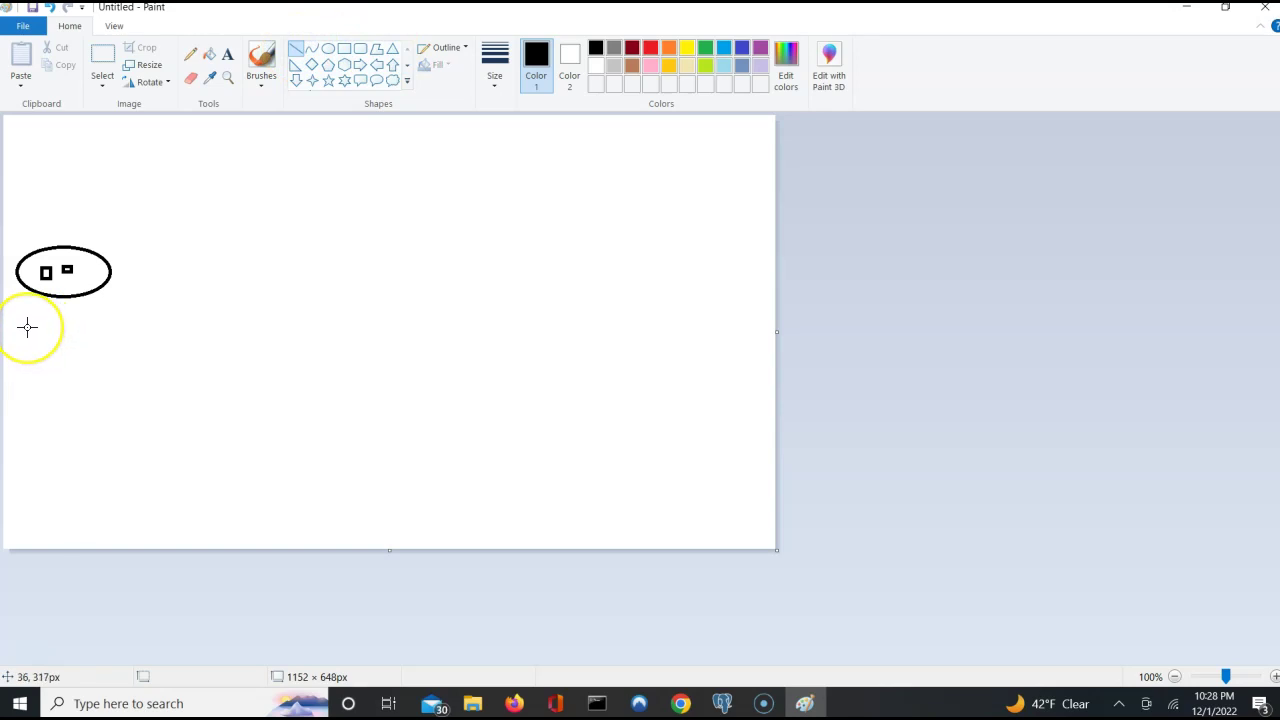
left_click_drag(27, 326, 27, 415)
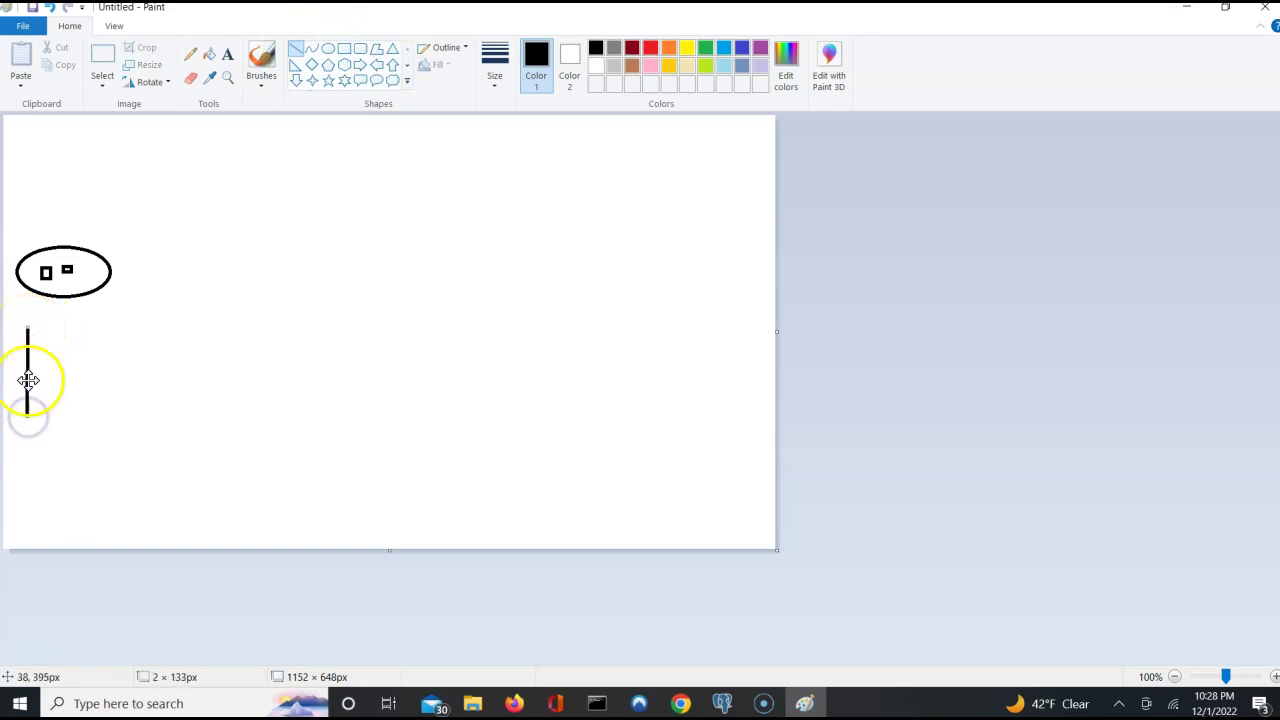
left_click(36, 360)
Draw two long parallel horizontal lines running right from the vertical line, then Alt+Tab away.
left_click_drag(28, 363, 718, 361)
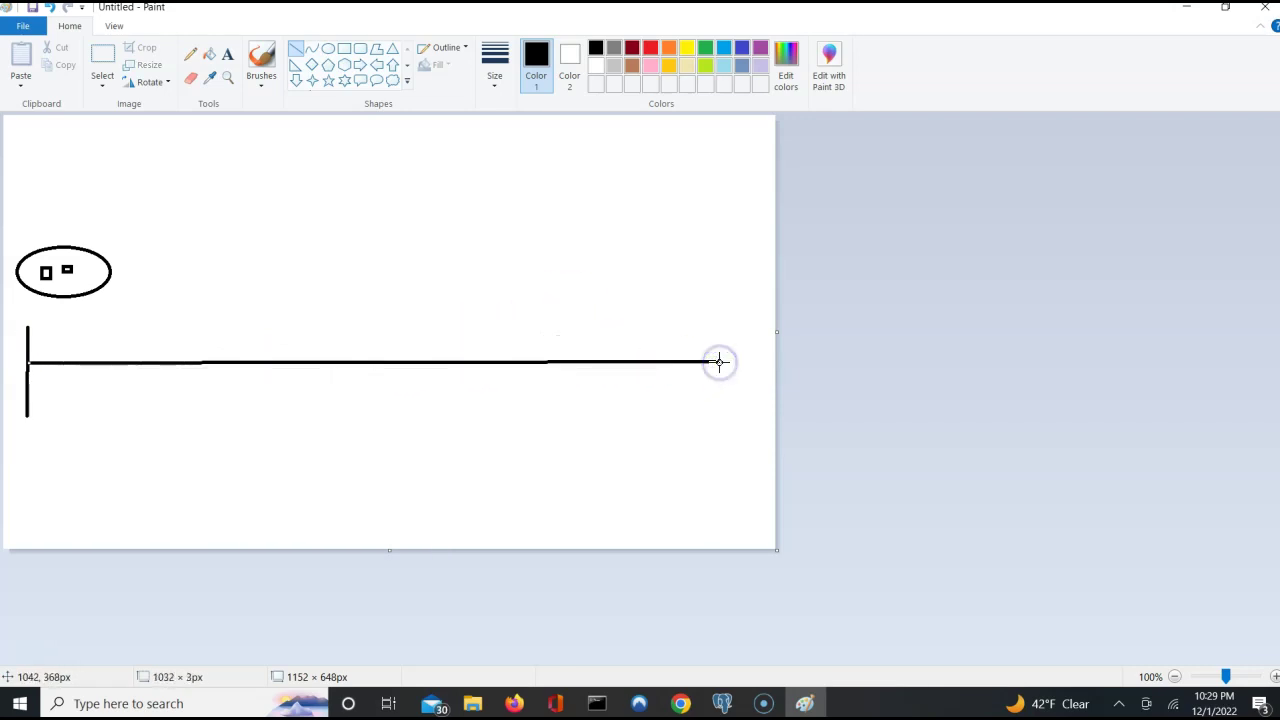
mouse_move(29, 364)
left_mouse_down()
mouse_move(120, 380)
mouse_move(32, 363)
left_mouse_up()
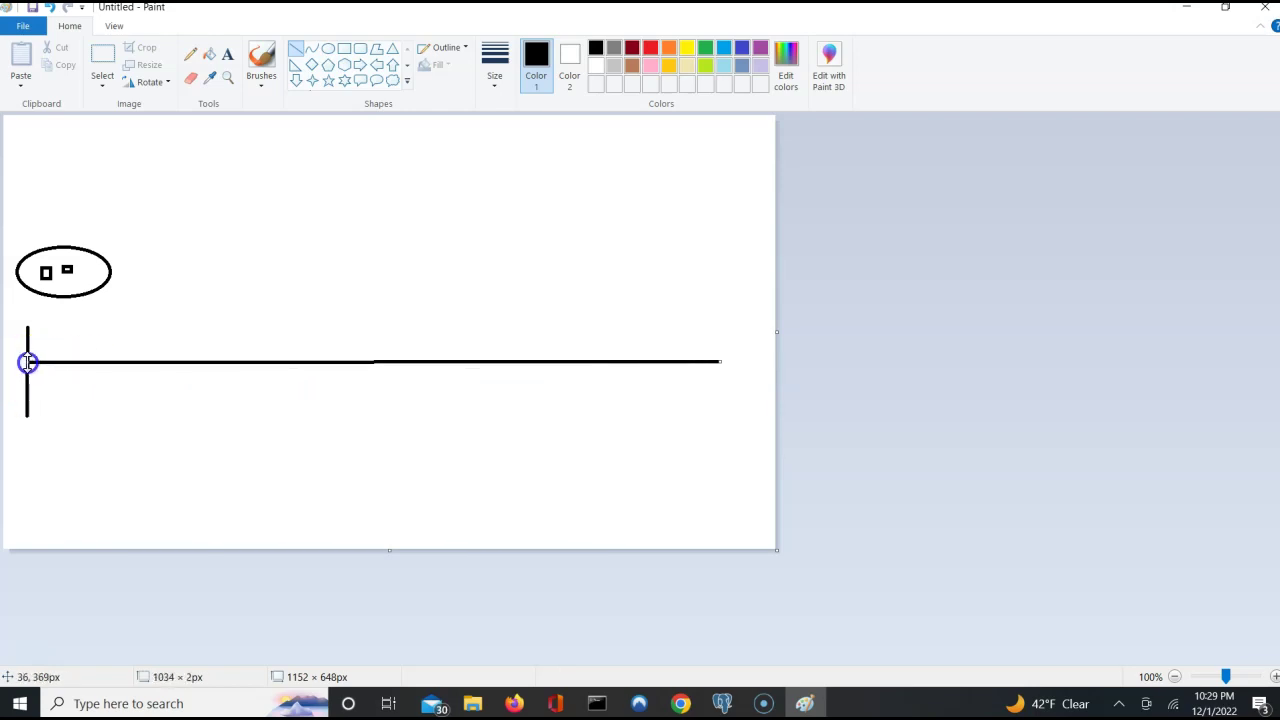
left_click(44, 380)
mouse_move(27, 374)
left_mouse_down()
mouse_move(712, 387)
mouse_move(717, 371)
left_mouse_up()
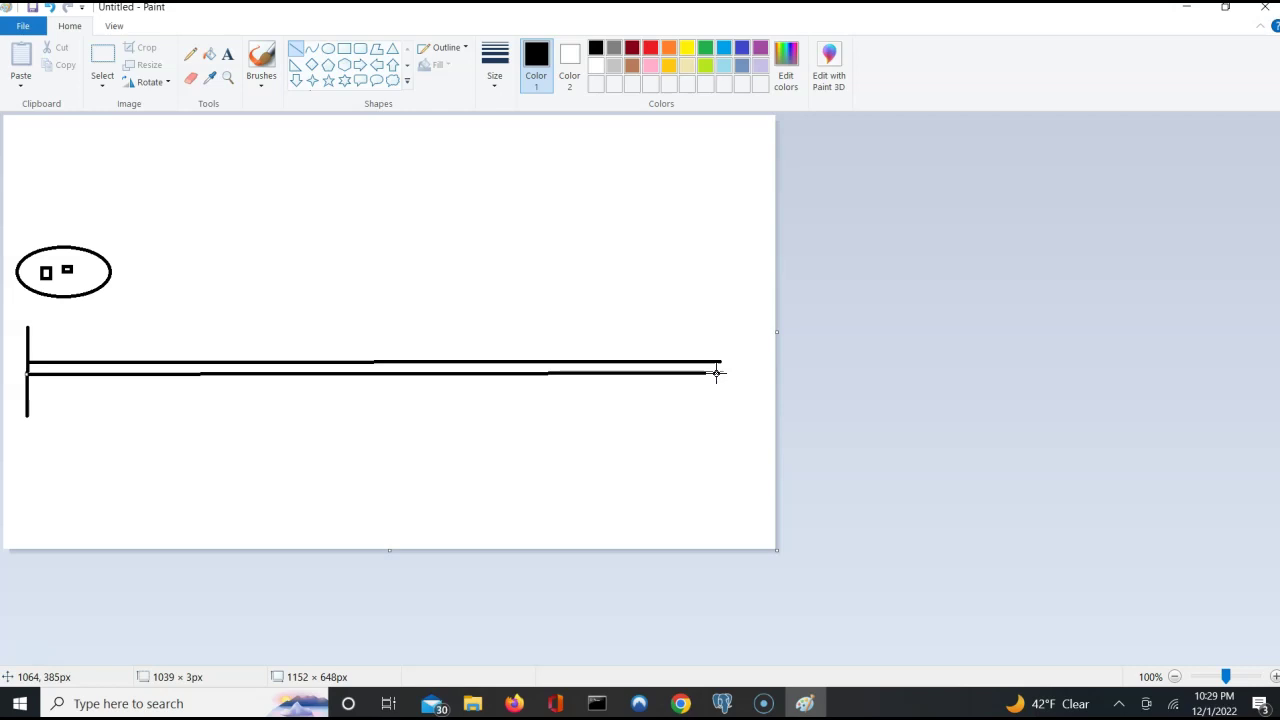
key("alt+Tab")
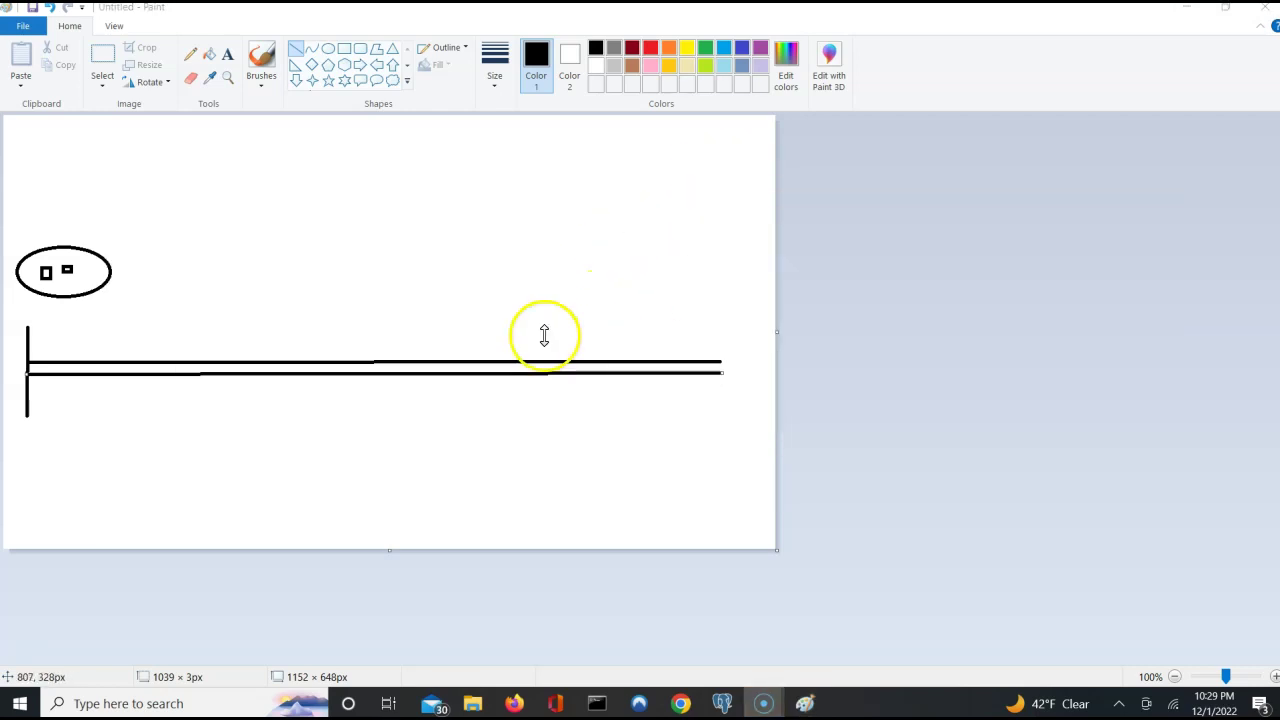
key("alt+Tab")
key("alt+Tab")
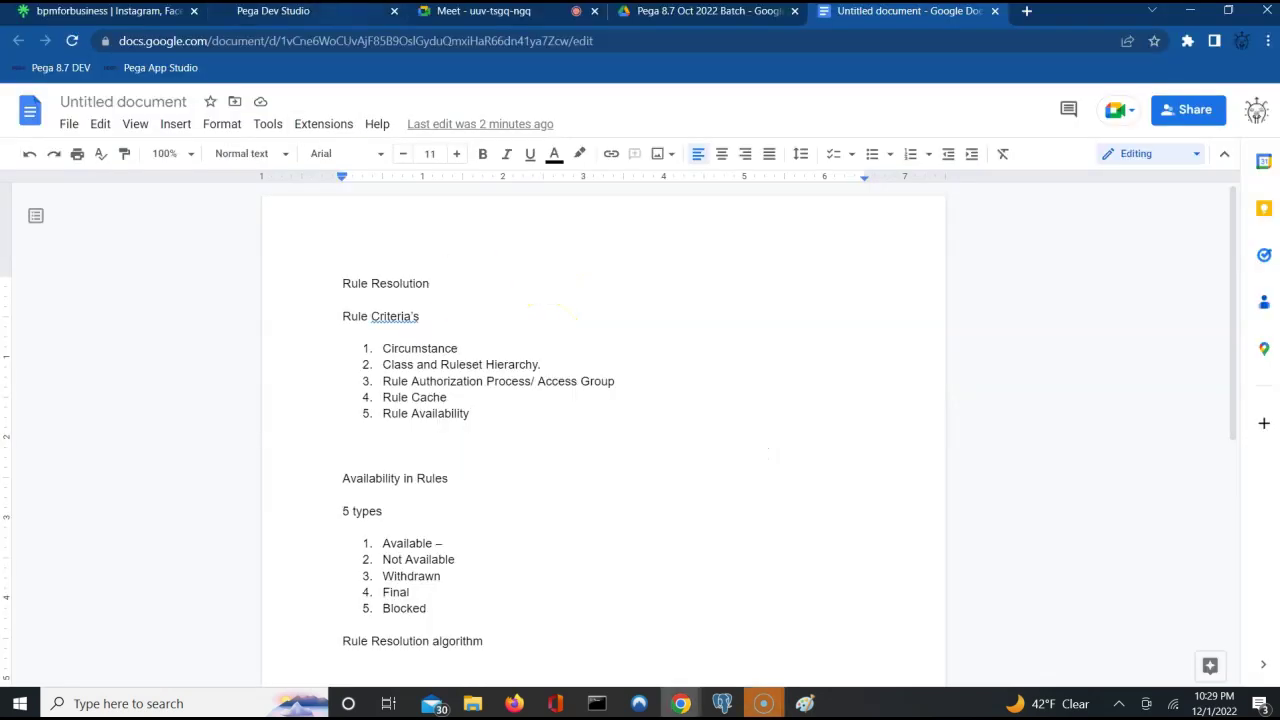
Admit the waiting participant into the Google Meet call and bring Paint back up.
left_click(477, 18)
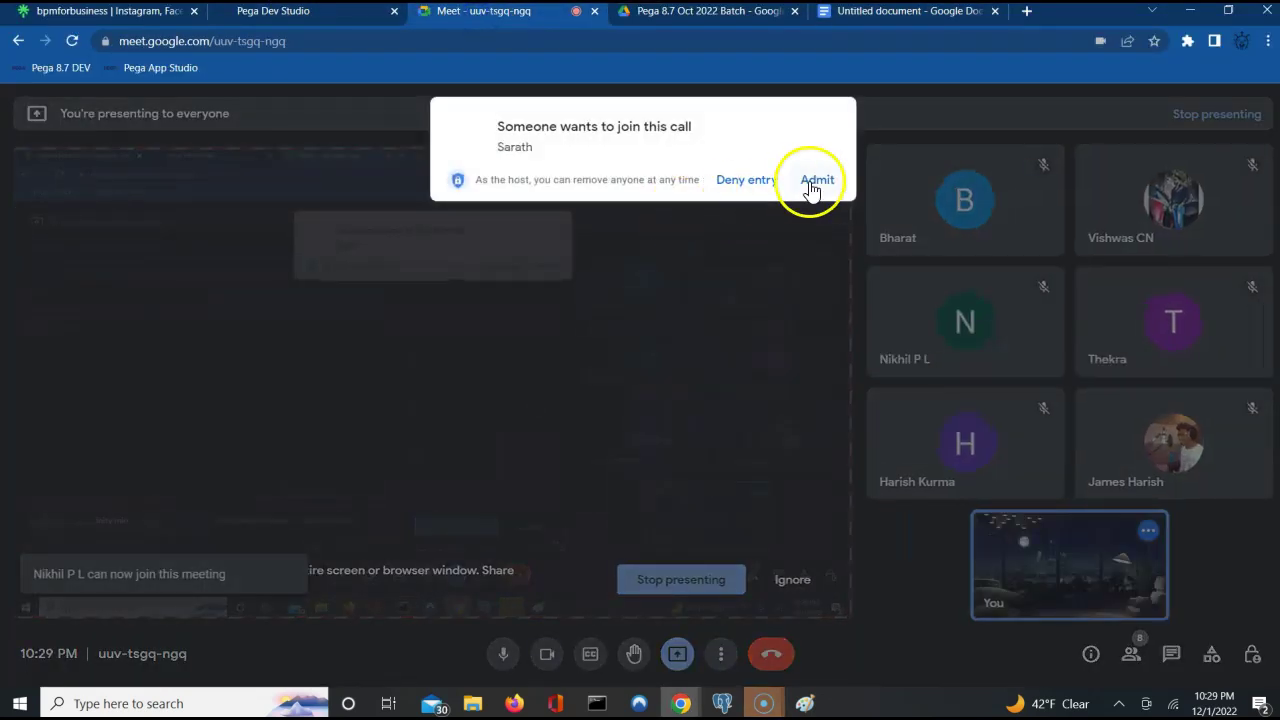
left_click(817, 180)
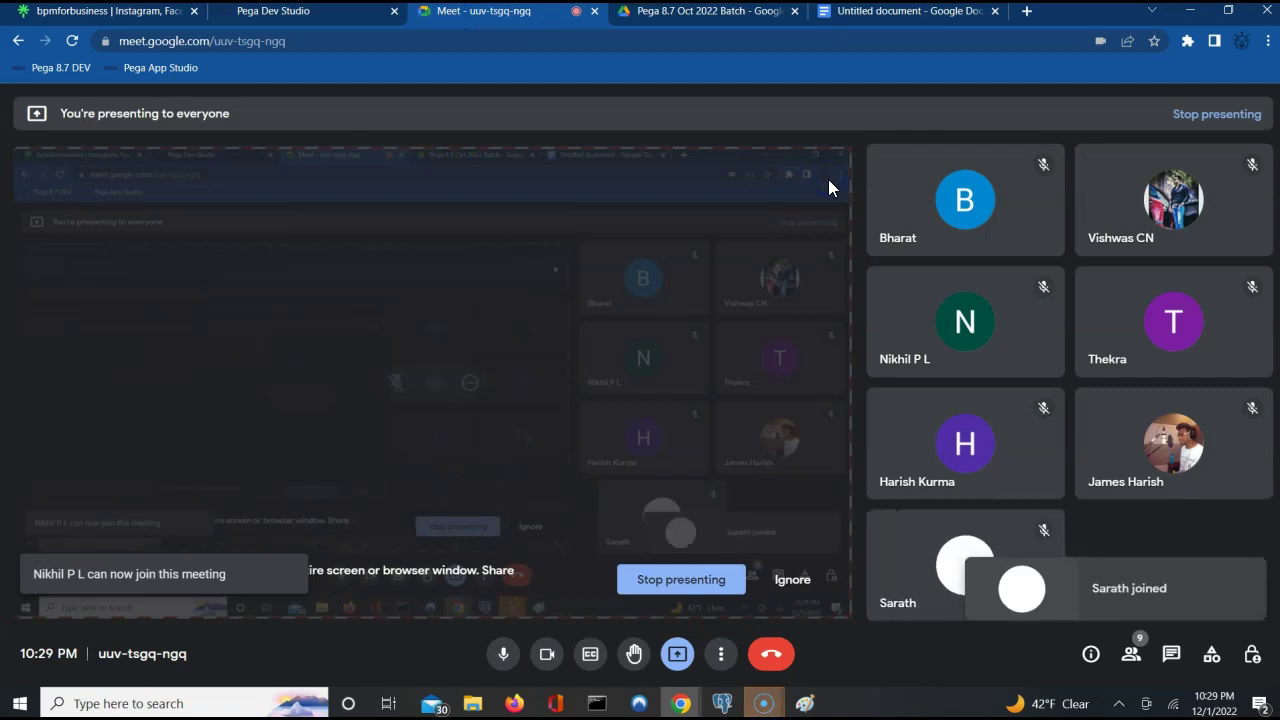
left_click(848, 18)
key("alt+Tab")
key("alt+Tab")
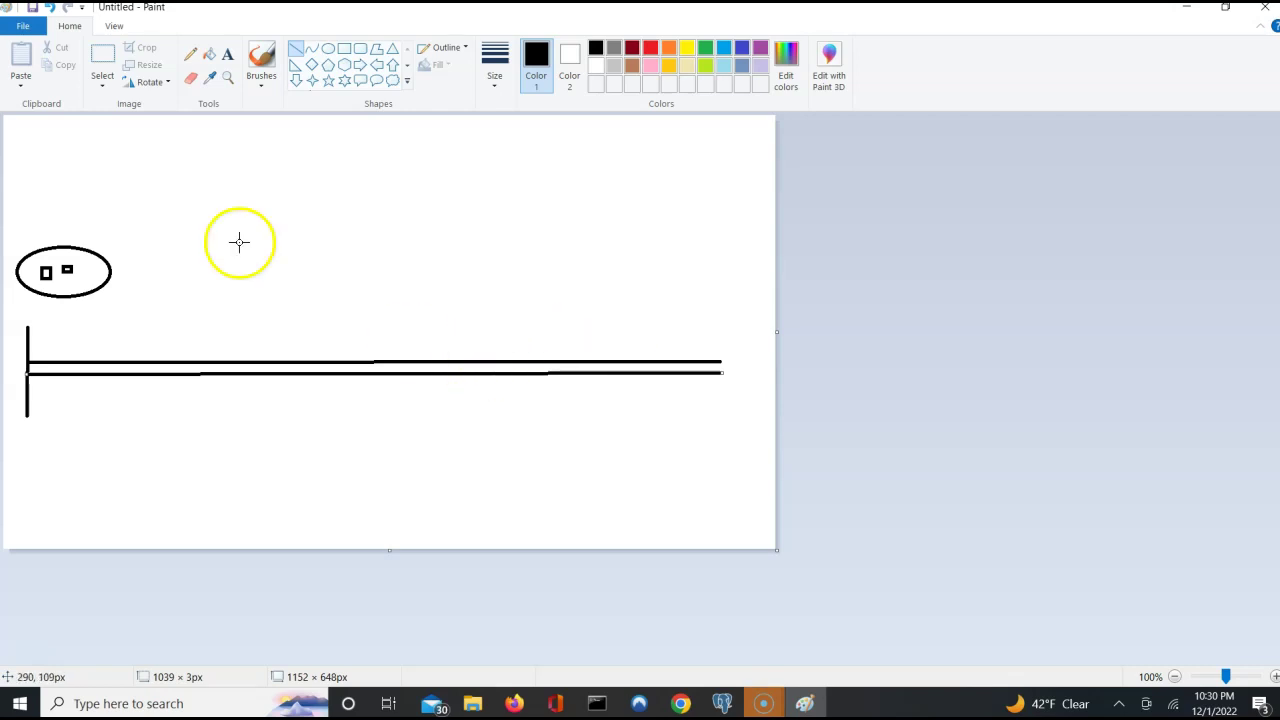
Label the start of the timeline 'Rule cache'.
left_click(229, 57)
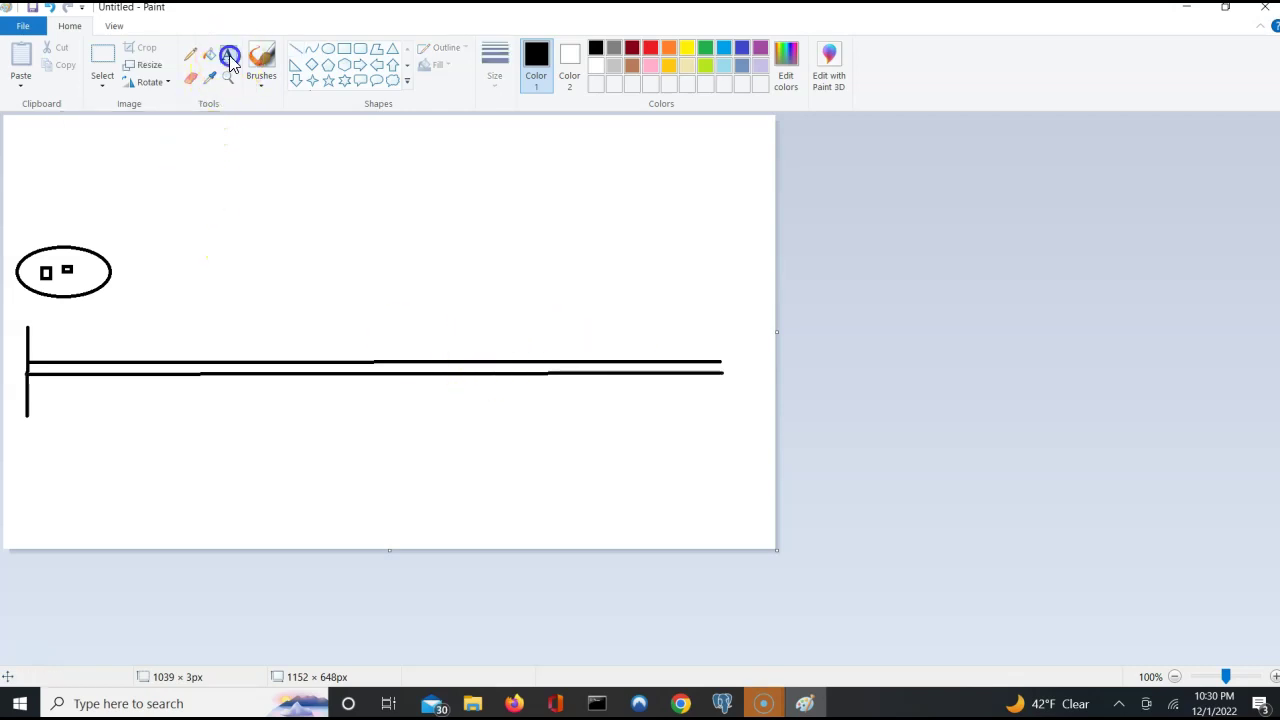
left_click(17, 313)
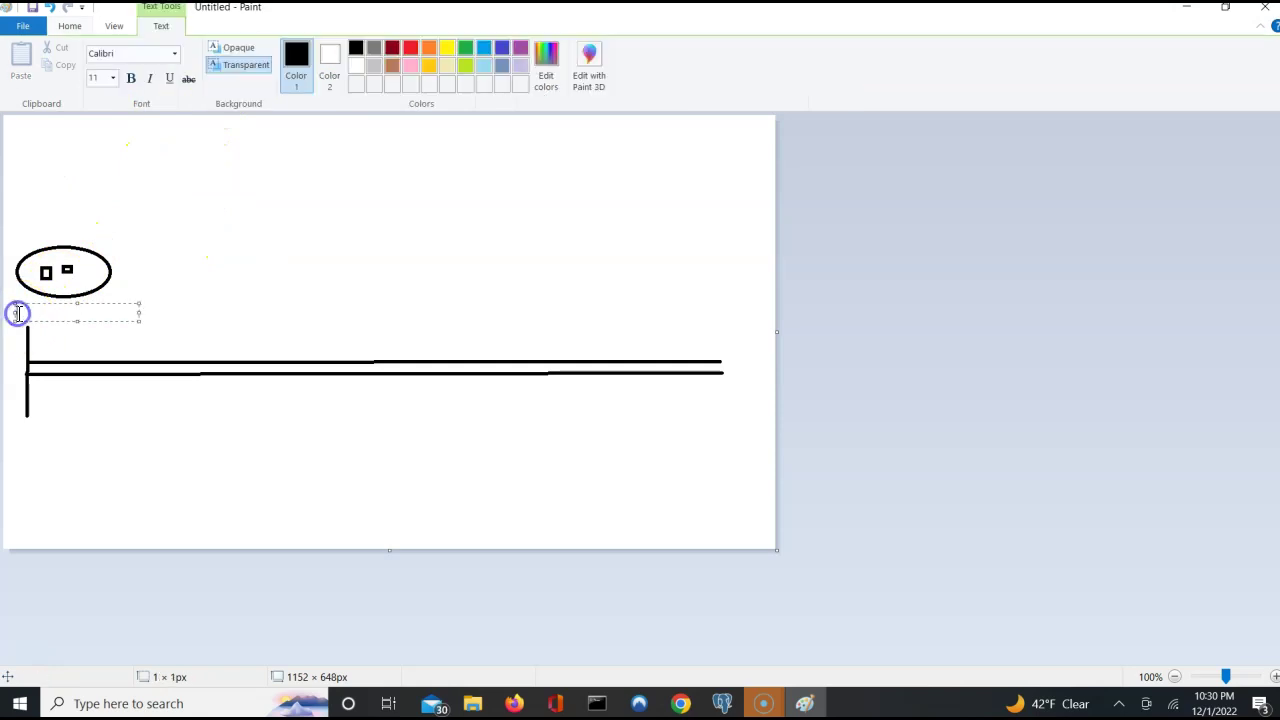
type("Rule cache")
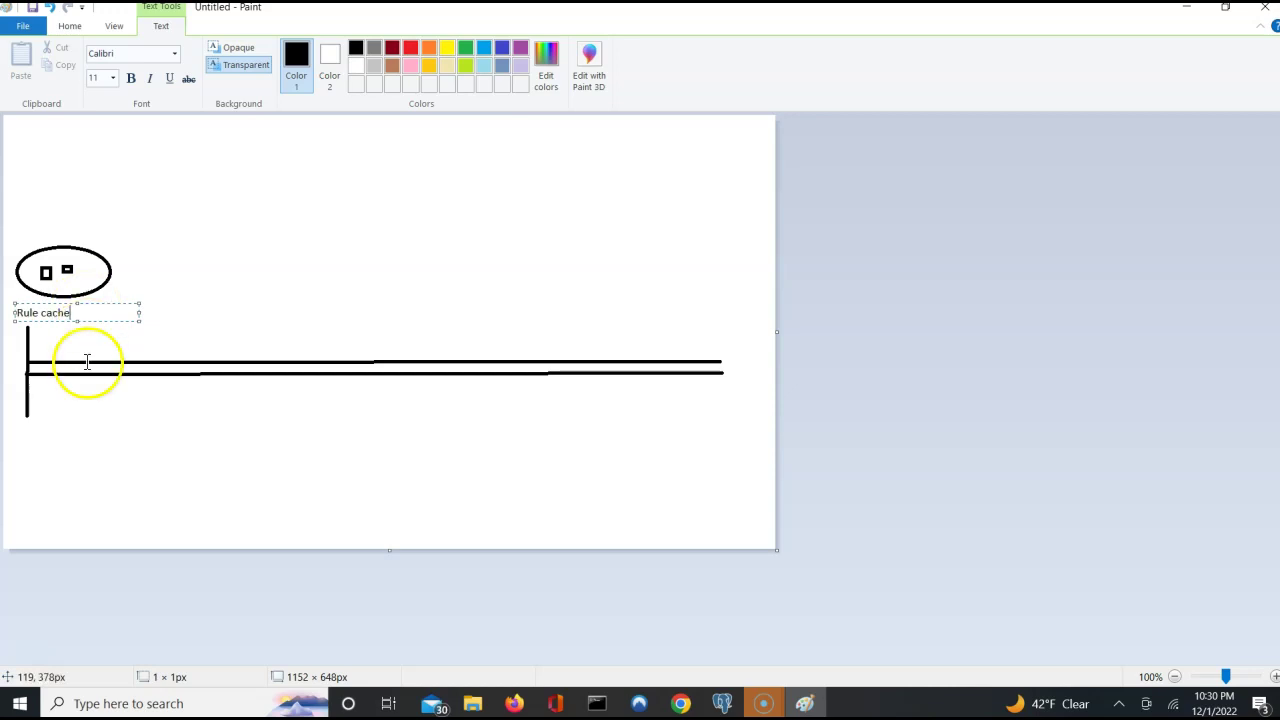
left_click(38, 434)
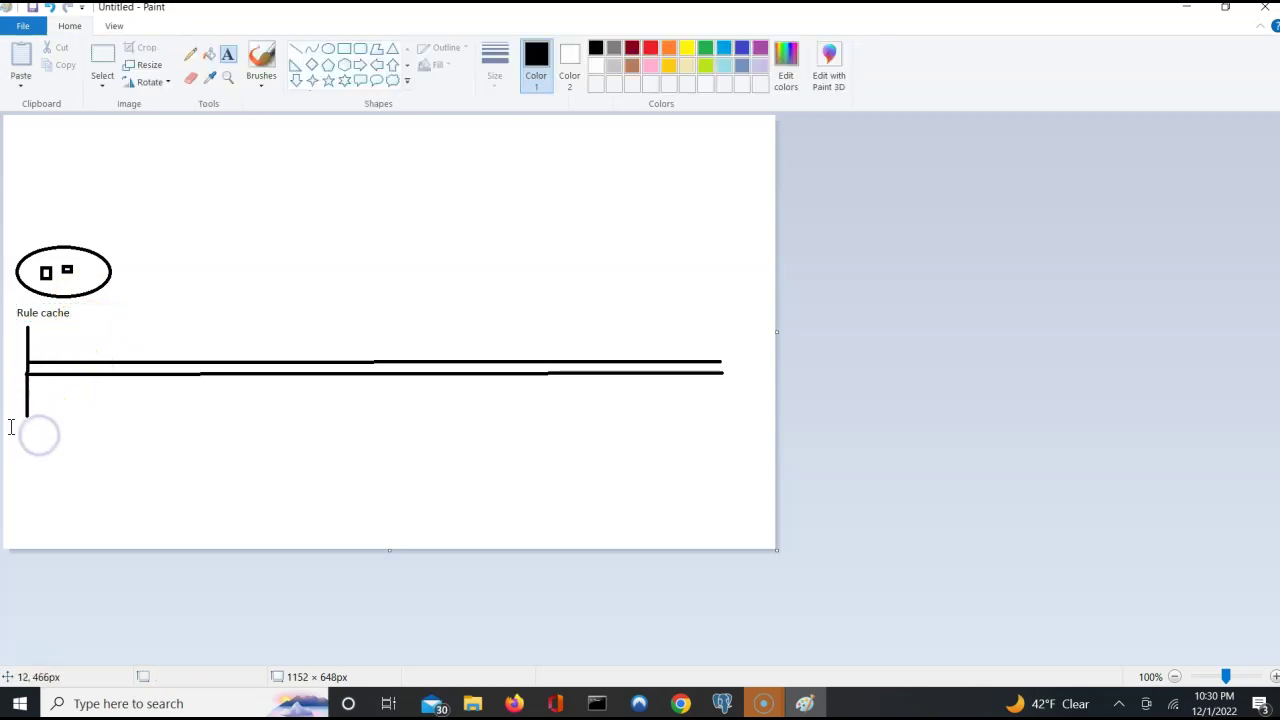
Add the note 'Check if cache has the rule. If present jump to later step' below it.
left_click(8, 433)
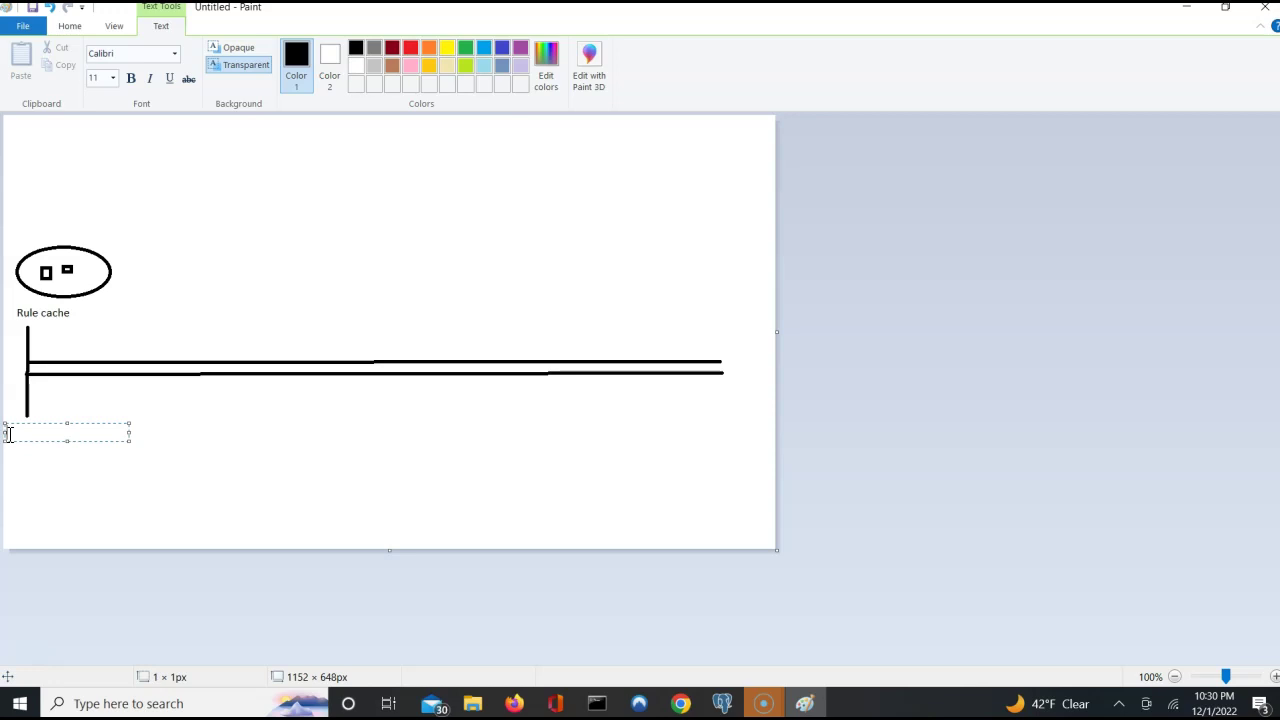
type("Check if")
type(" ca")
type("che ")
type("has the")
type(" rue")
type("e")
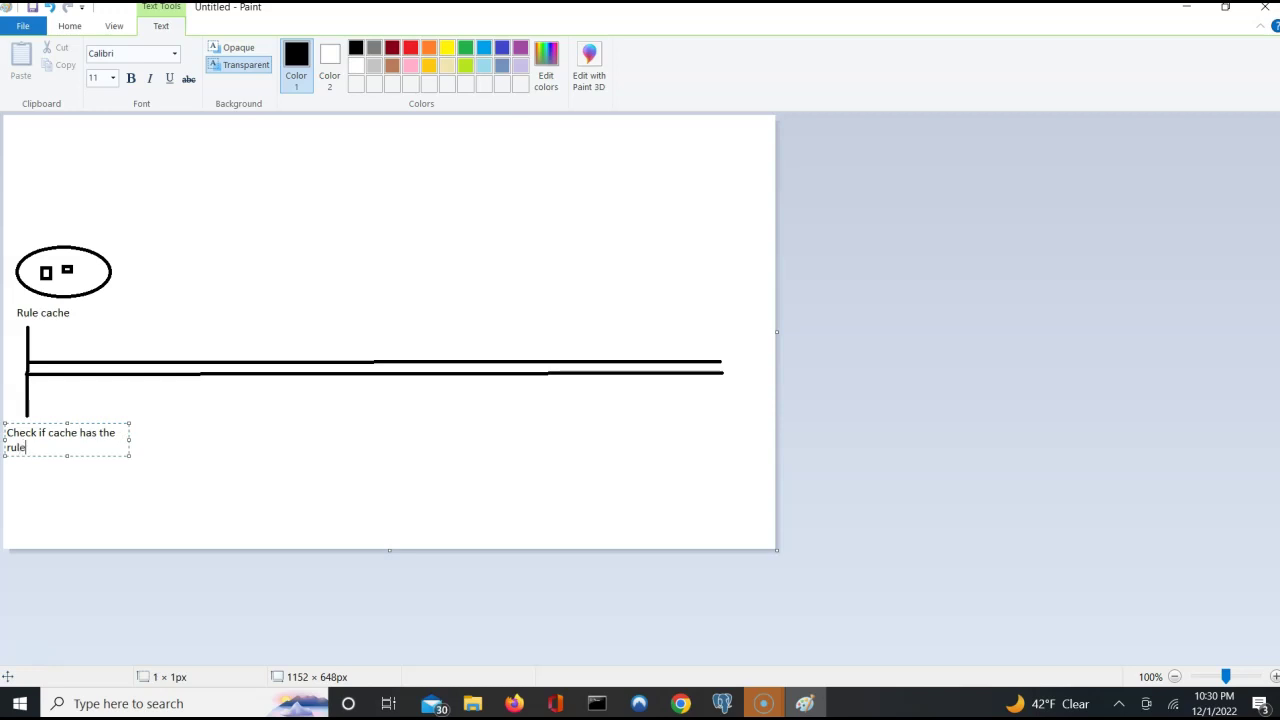
type(". If present j")
type("ump to later step")
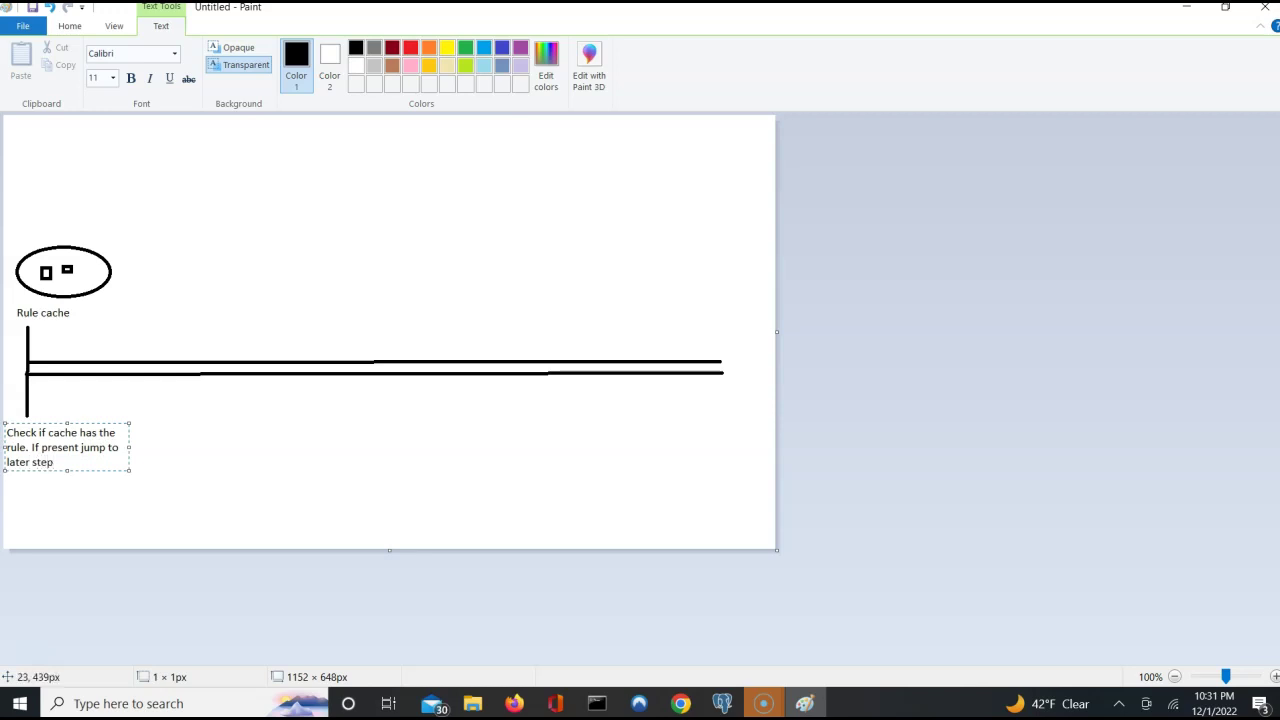
left_click(87, 271)
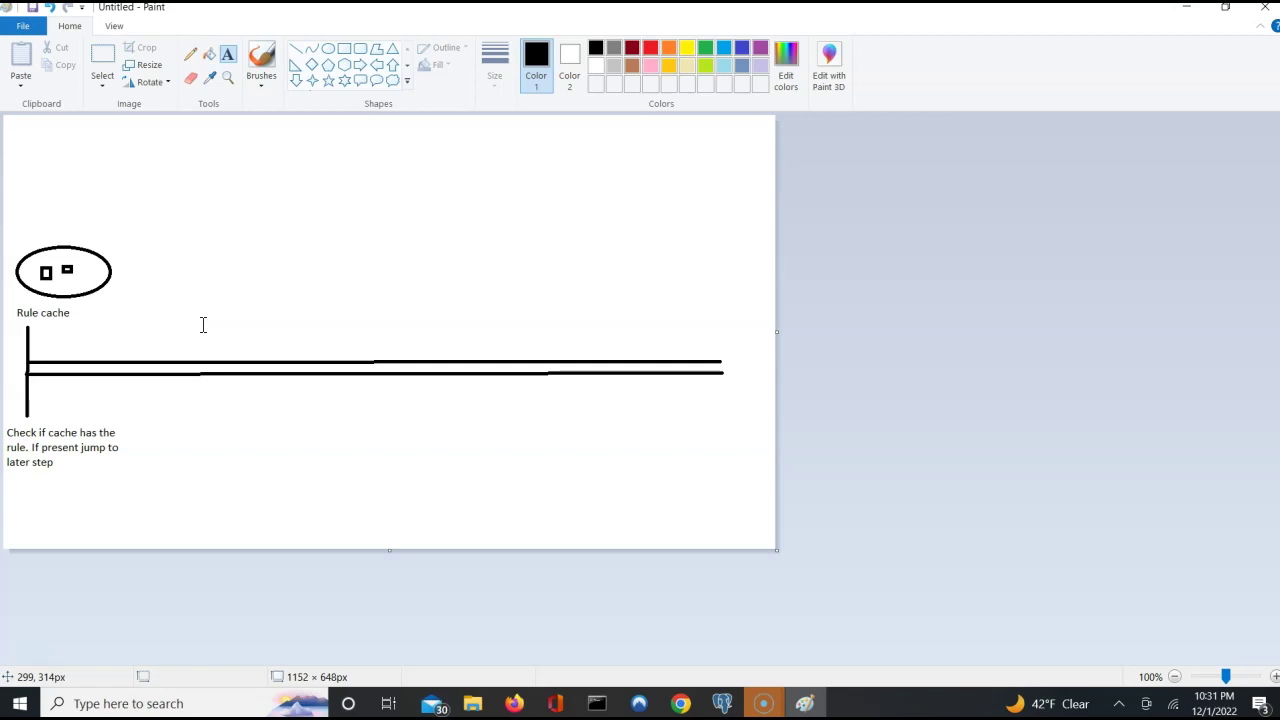
Draw a second vertical step marker across the timeline.
left_click(297, 50)
left_click(297, 50)
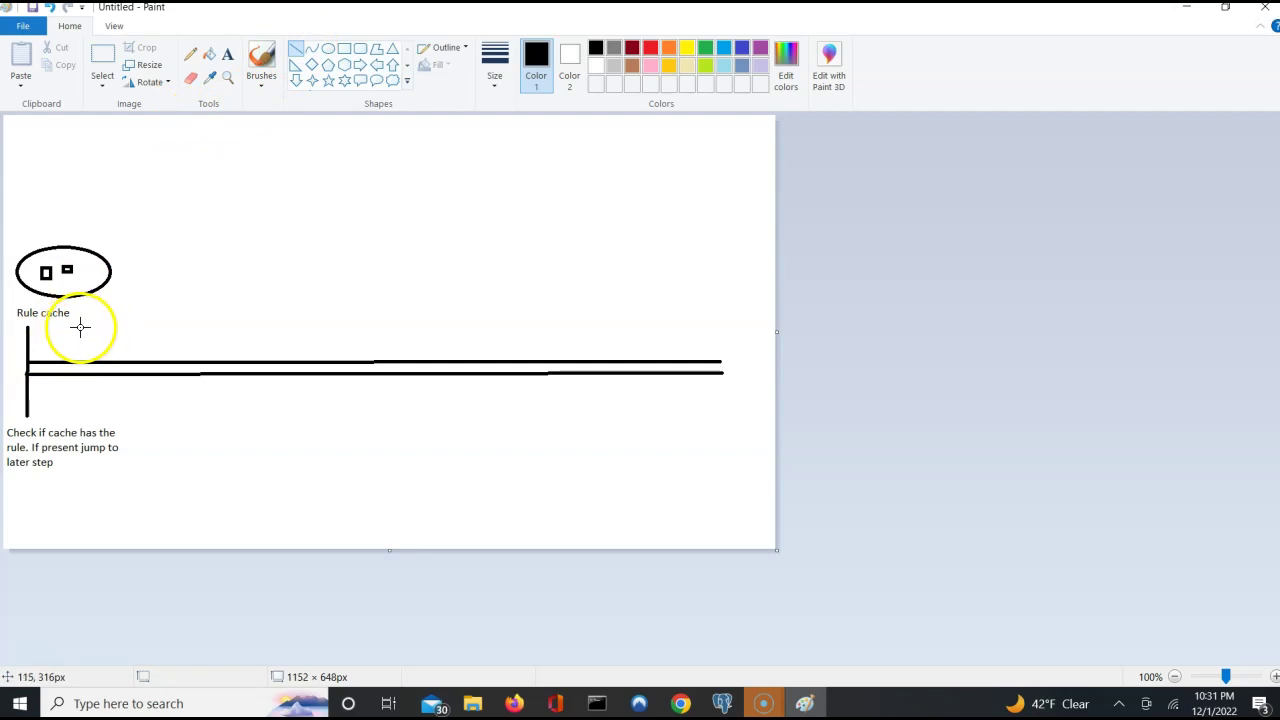
left_click_drag(84, 322, 84, 412)
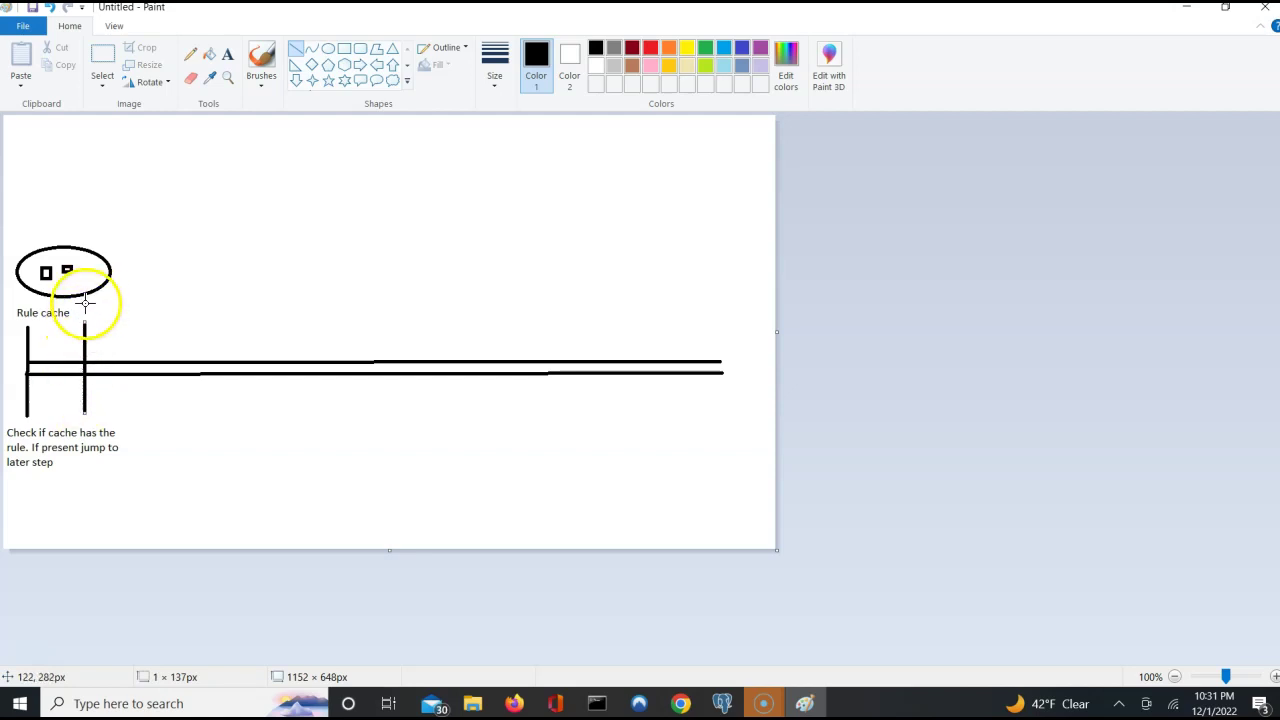
left_click_drag(81, 303, 82, 303)
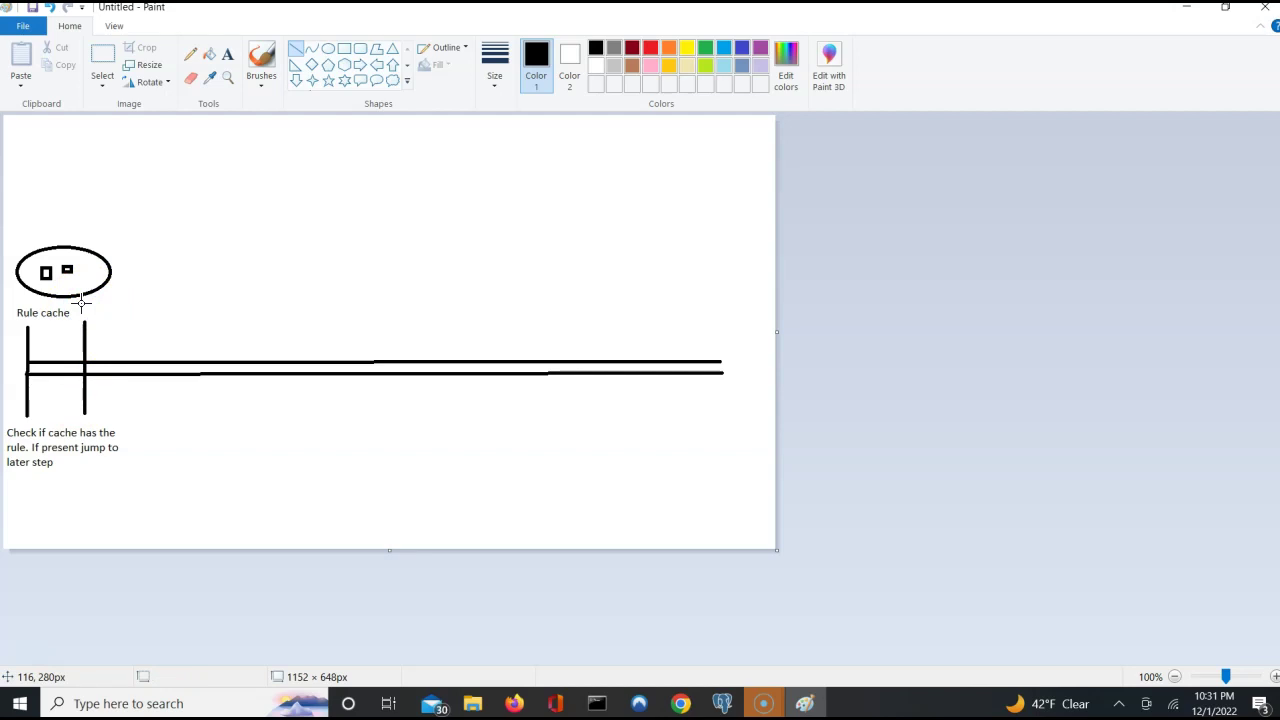
Caption the marker 'Choose matching instances of the rule by name' beside Rule cache.
left_click(229, 56)
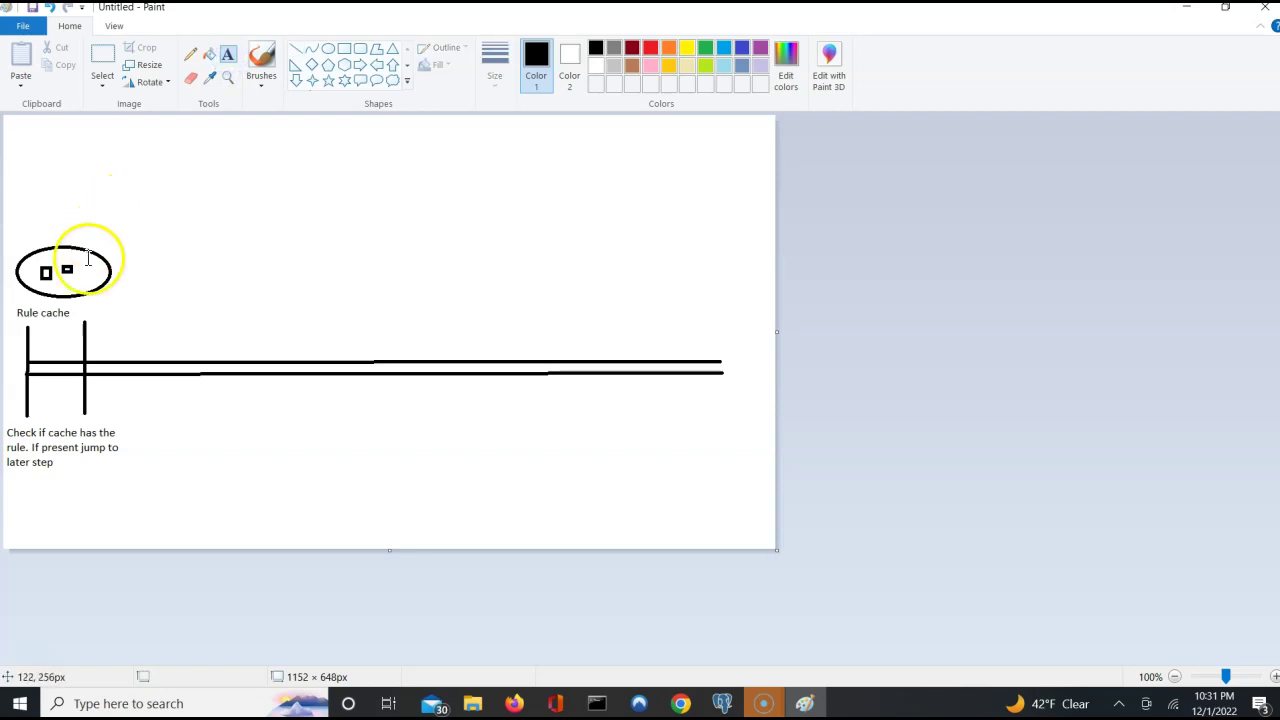
left_click(78, 304)
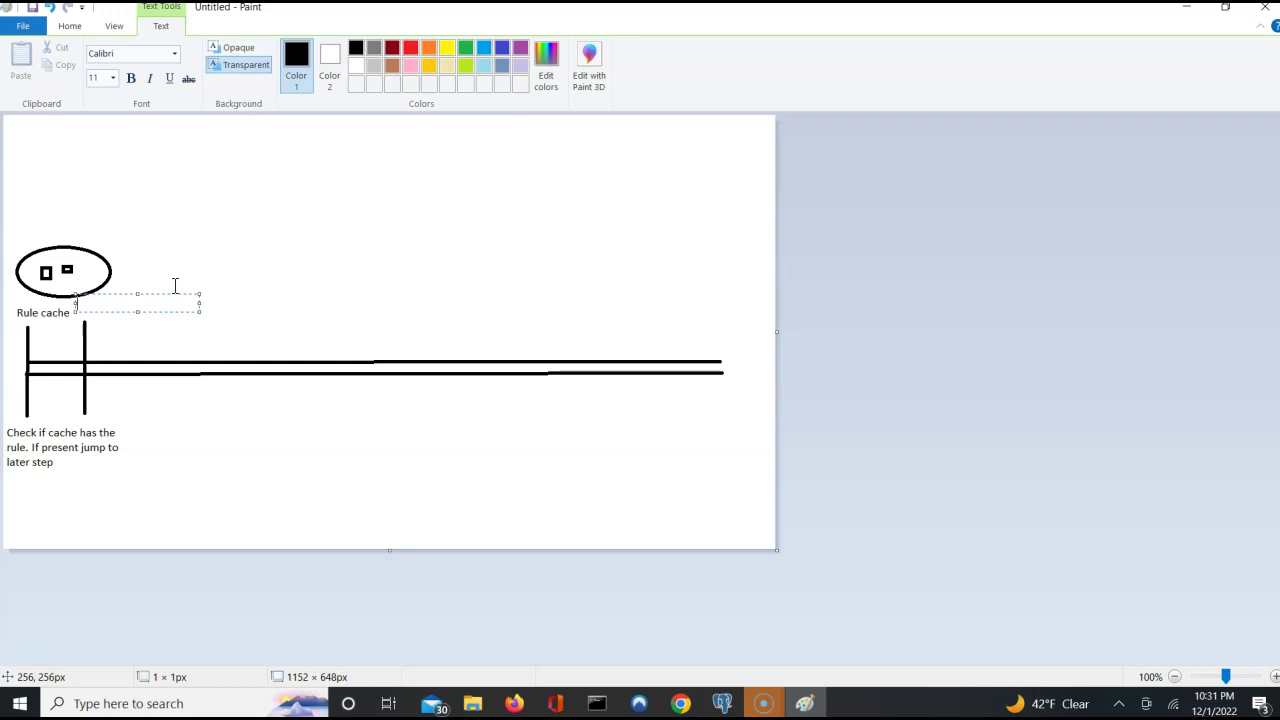
type("Cho")
type("ose")
type(" mat")
type("chin")
type("g instance")
type("s of the")
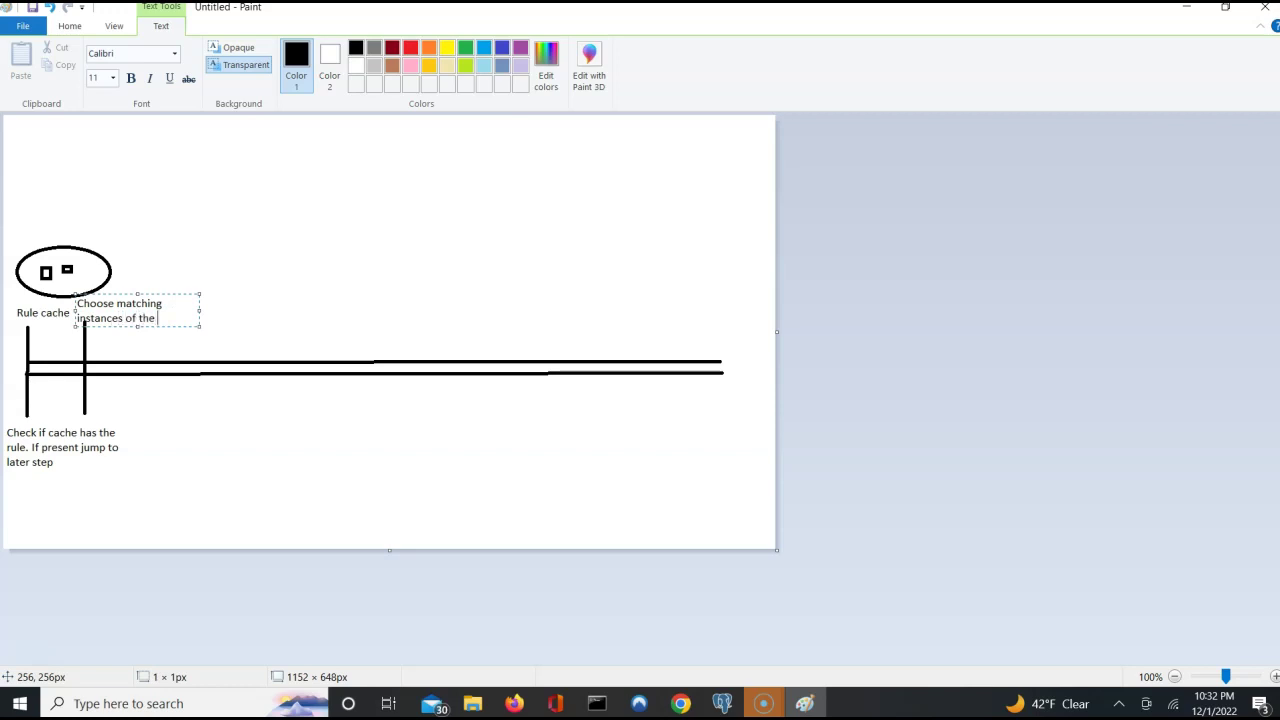
type(" rule by name")
key("ctrl+a")
left_click(75, 317)
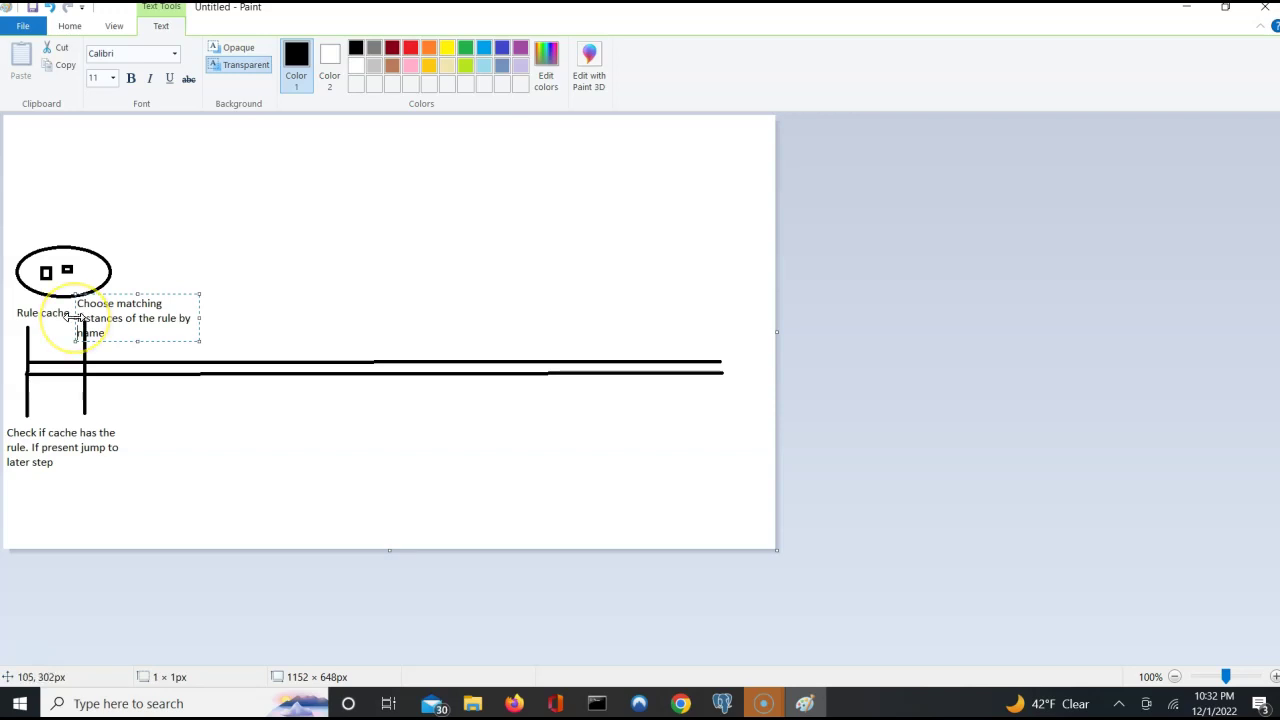
left_click(283, 292)
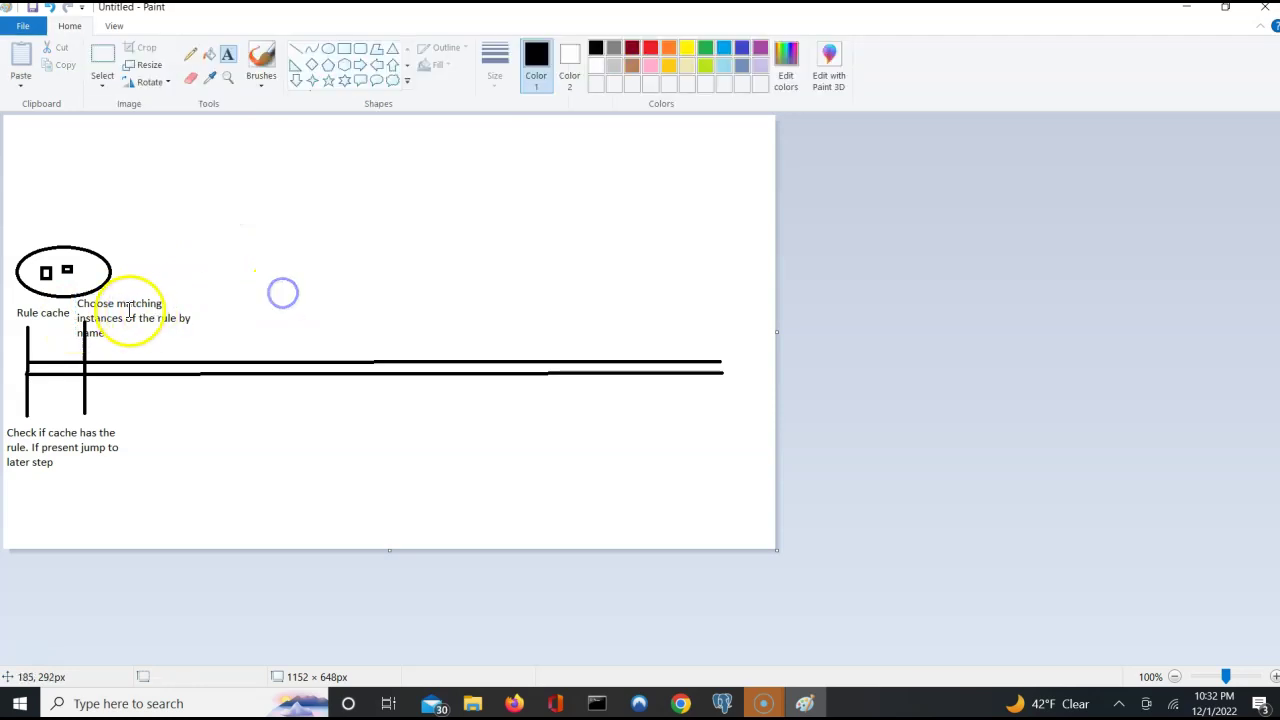
Add the heading 'Policy Seciton' at the top-left, above the oval.
left_click_drag(128, 311, 161, 297)
left_click(154, 229)
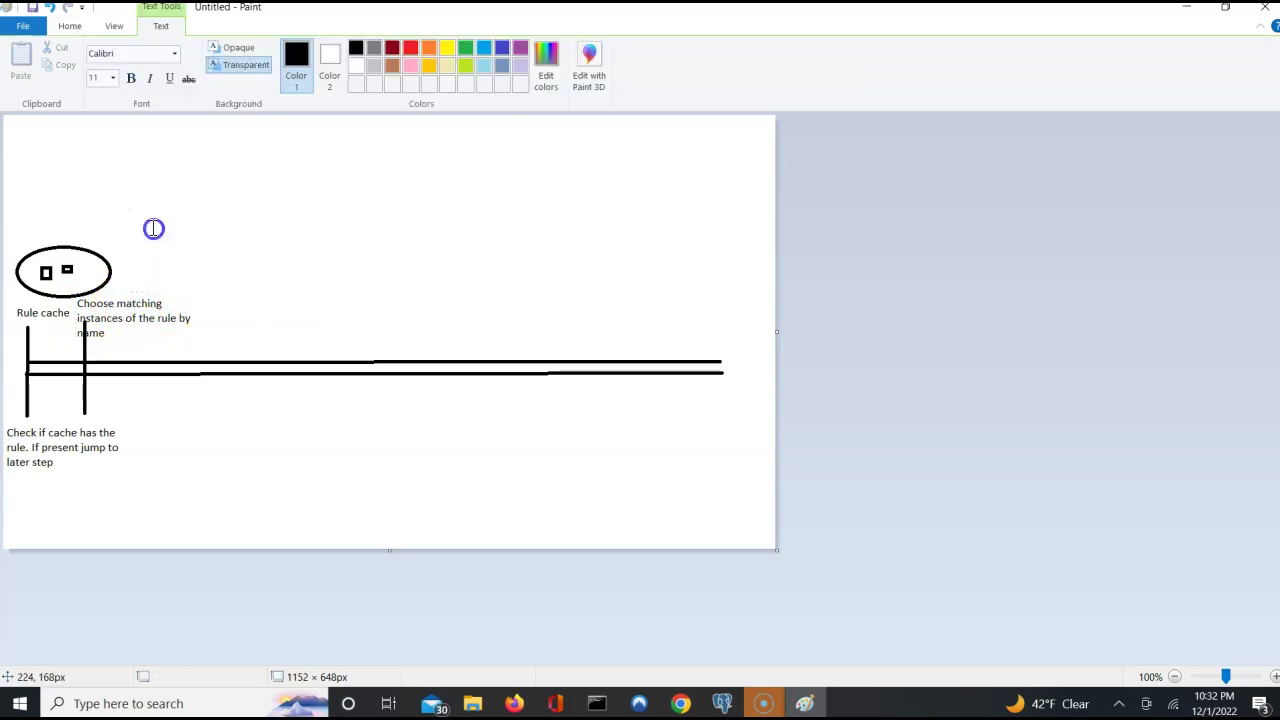
left_click(50, 180)
type("Policy Seciton")
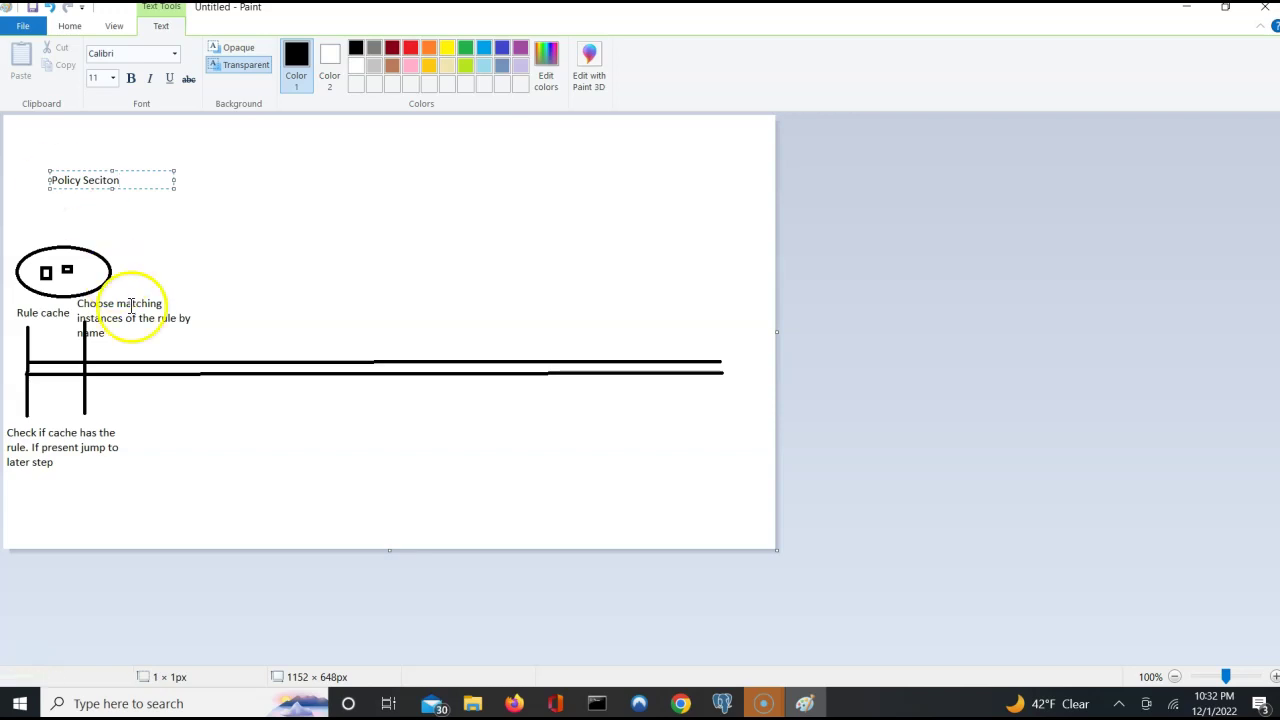
left_click(197, 280)
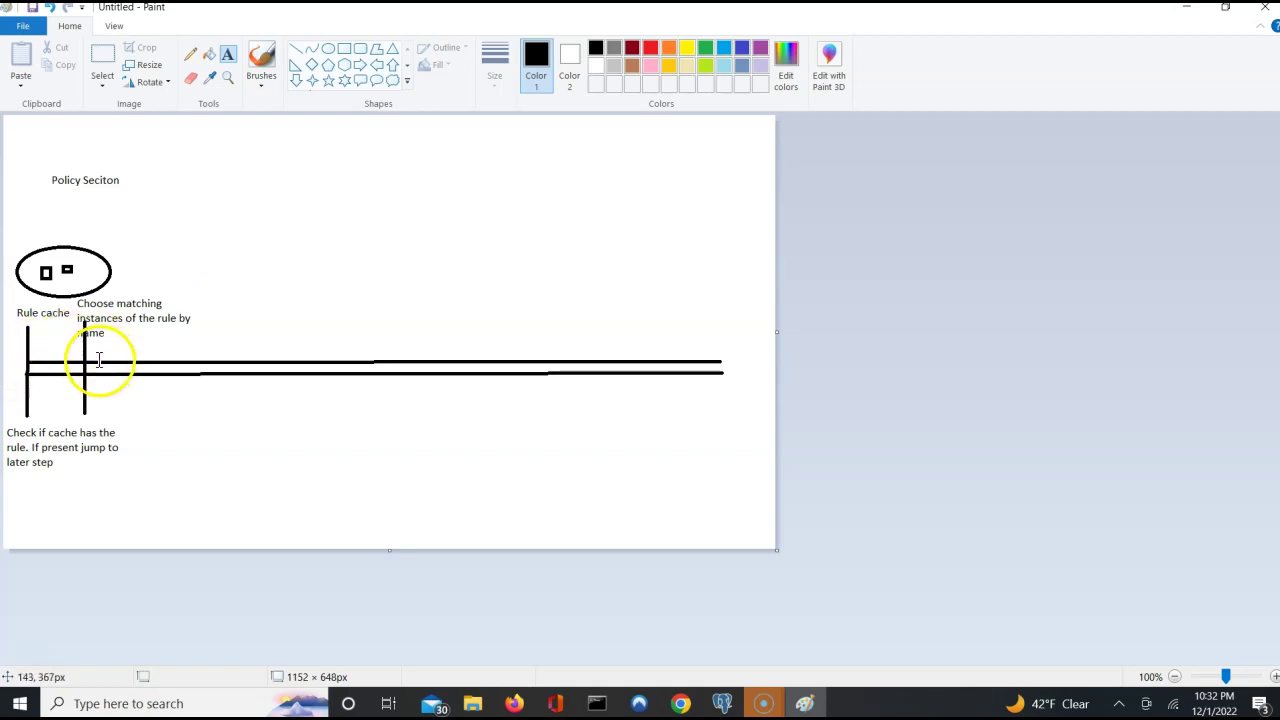
Number the first two vertical markers 1 and 2.
left_click(18, 352)
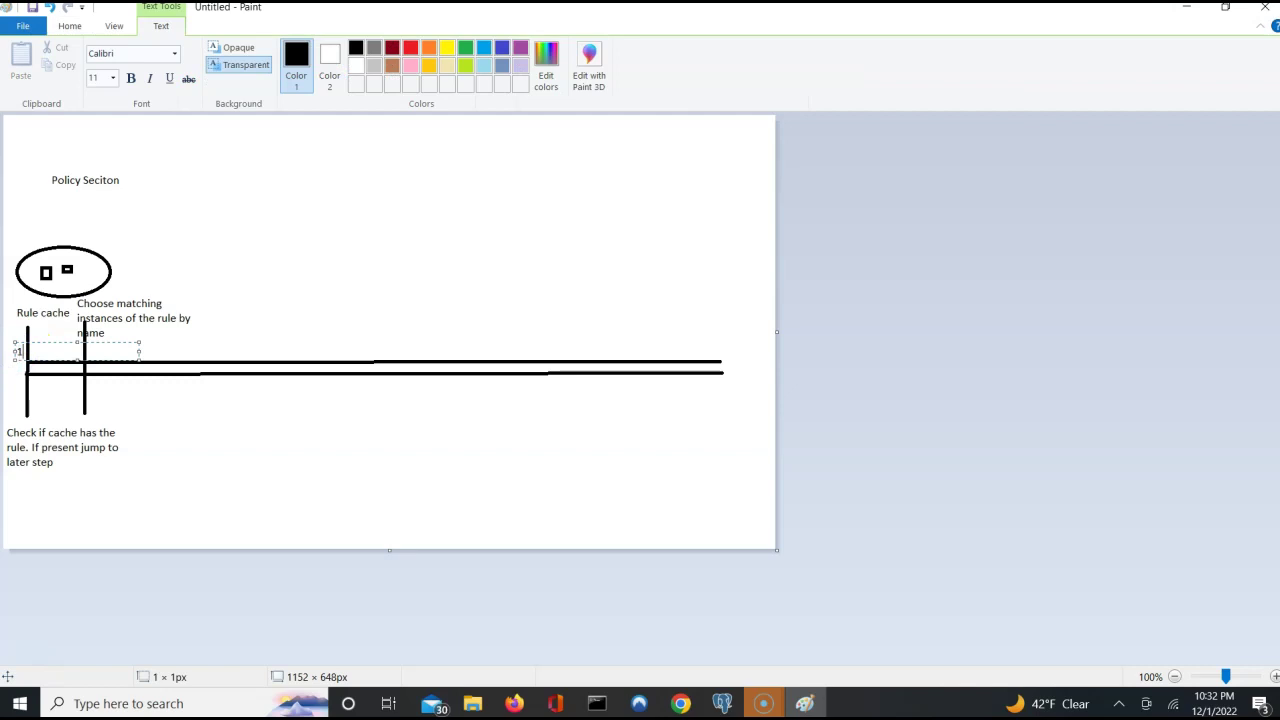
left_click(172, 343)
left_click(74, 349)
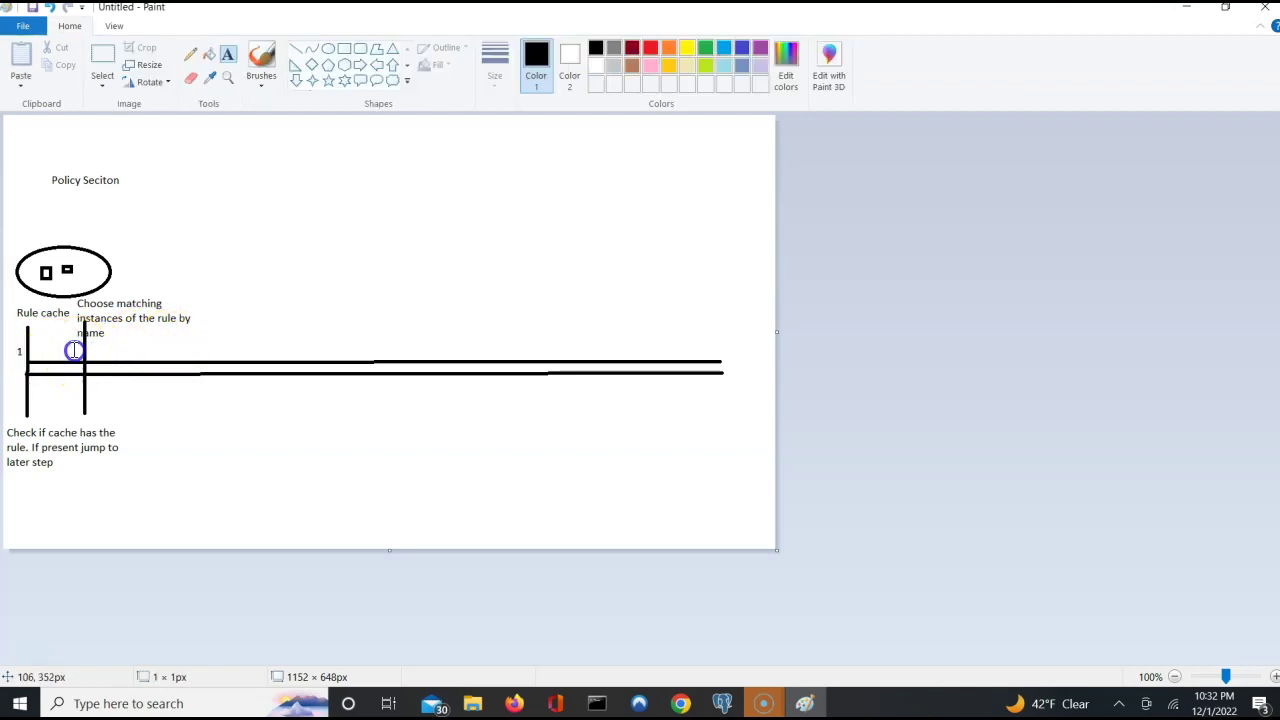
type("2")
left_click(231, 317)
Try a label right of the second caption, then go back to the Line shape.
left_click(141, 333)
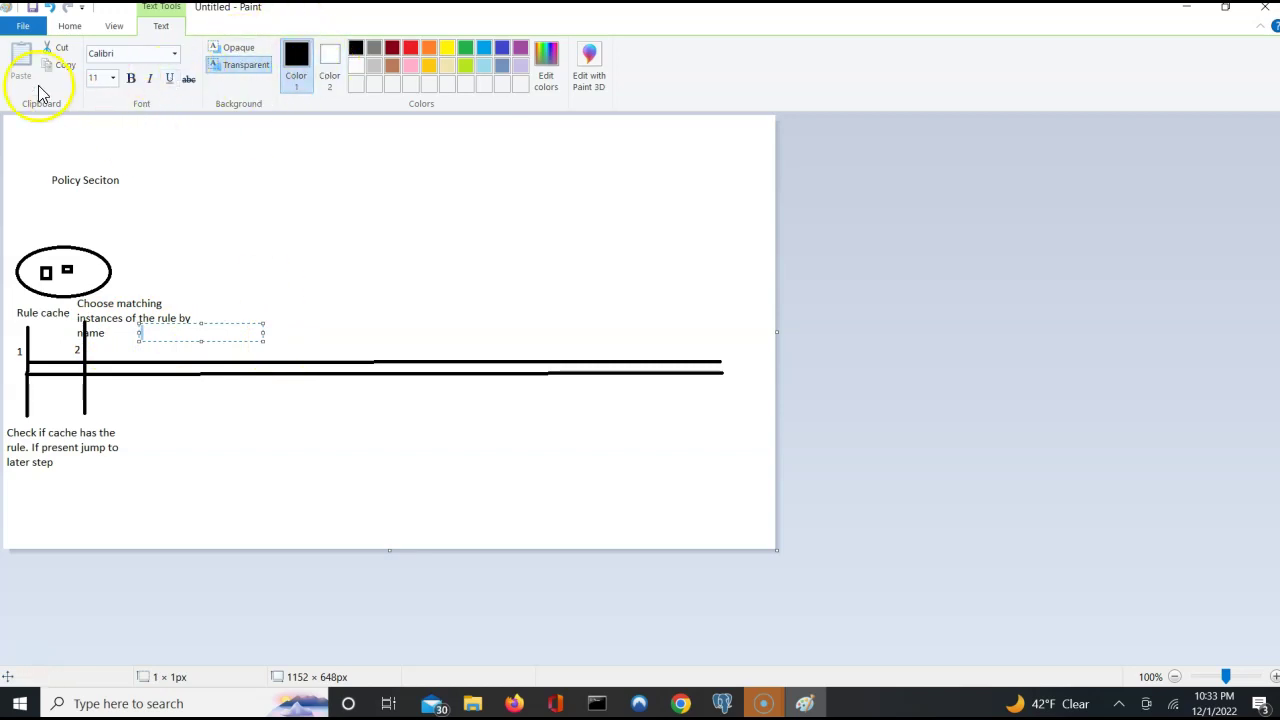
left_click(72, 28)
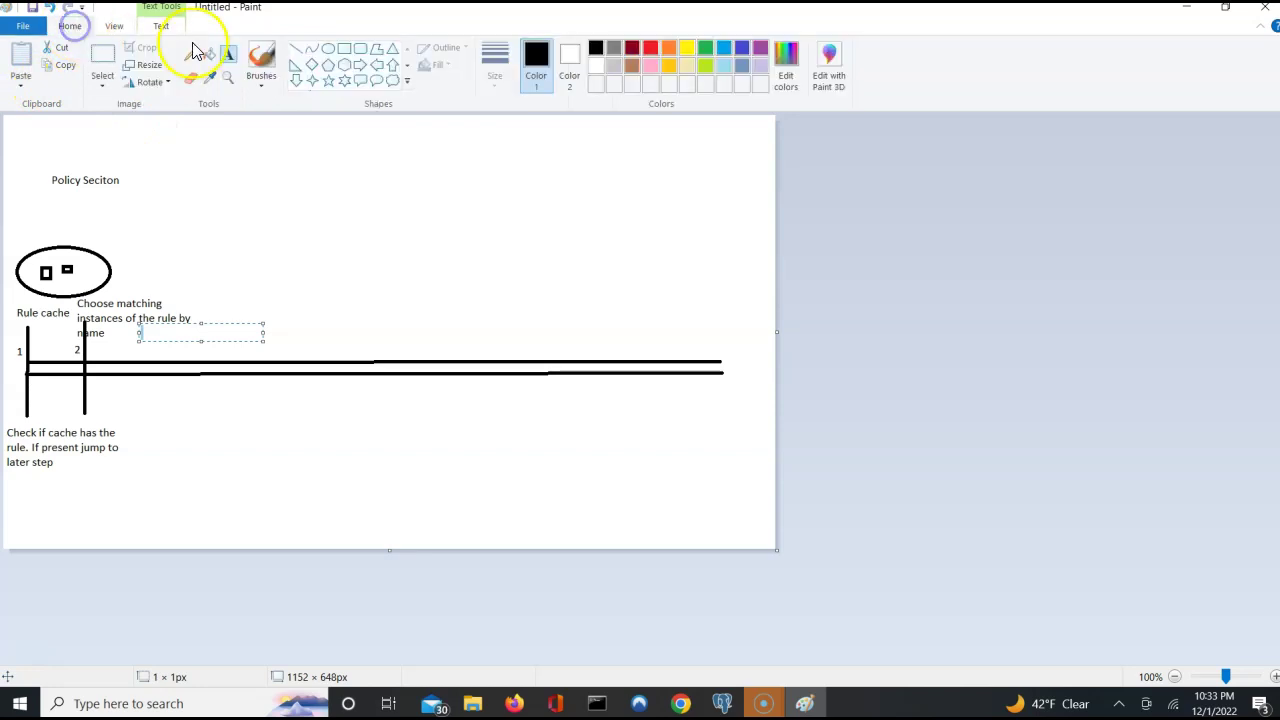
left_click(297, 55)
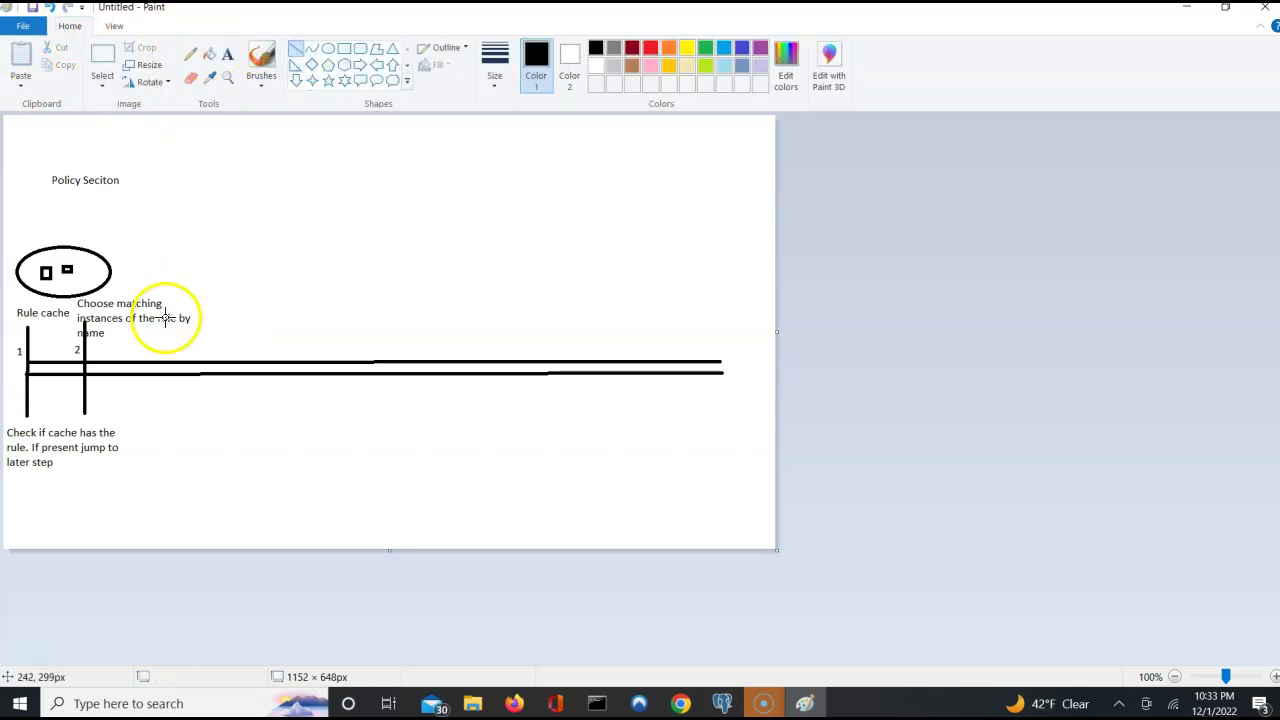
Draw a third vertical marker across the timeline and number it 3.
left_click_drag(154, 320, 154, 409)
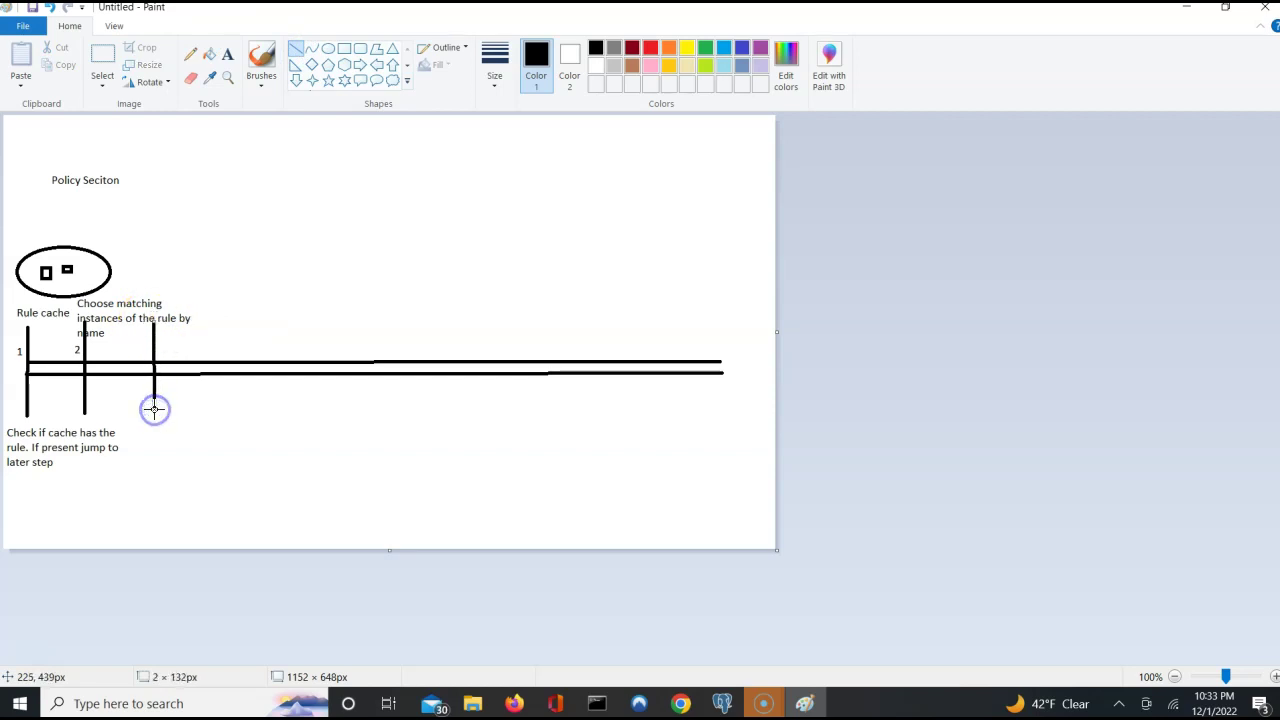
left_click(228, 53)
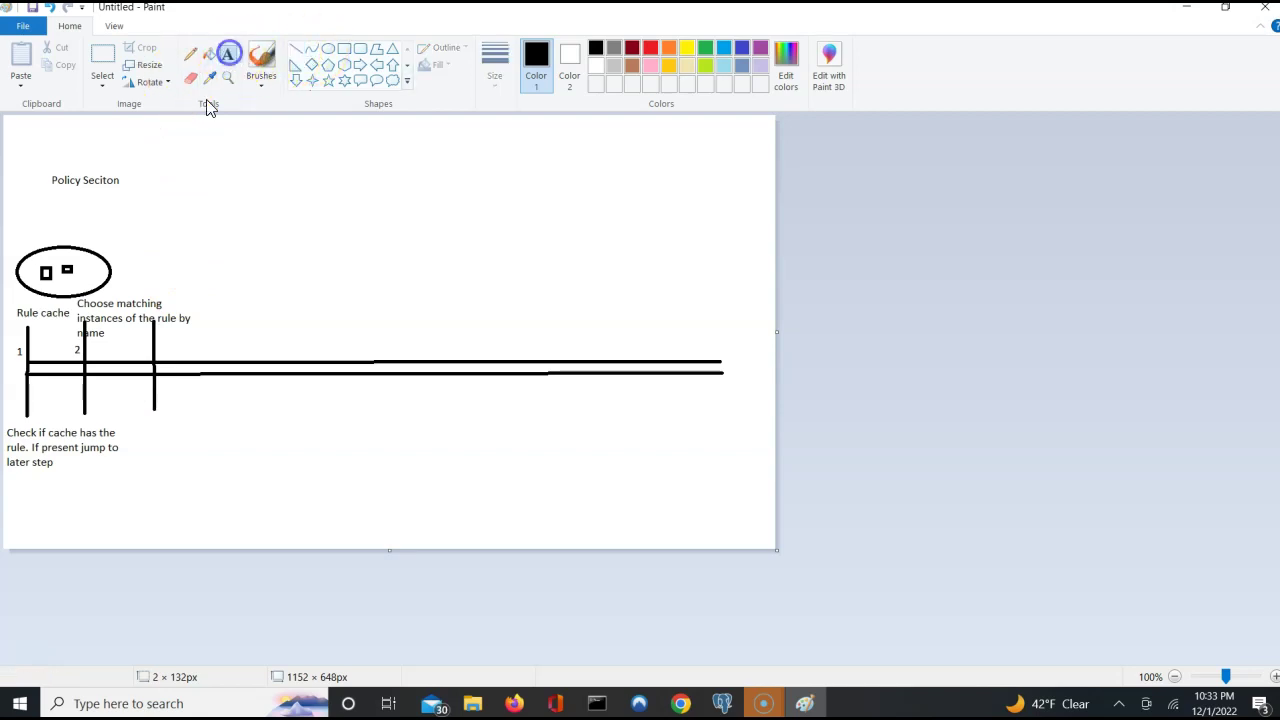
left_click(146, 350)
type("3")
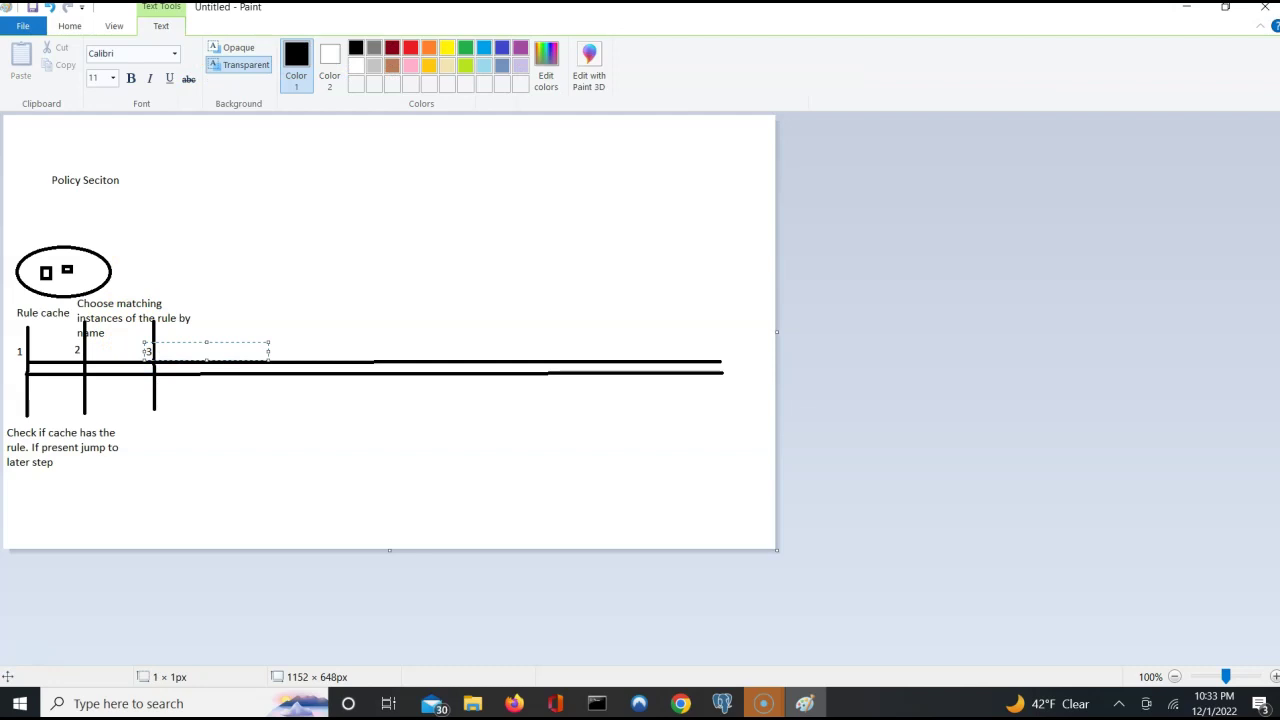
left_click(151, 430)
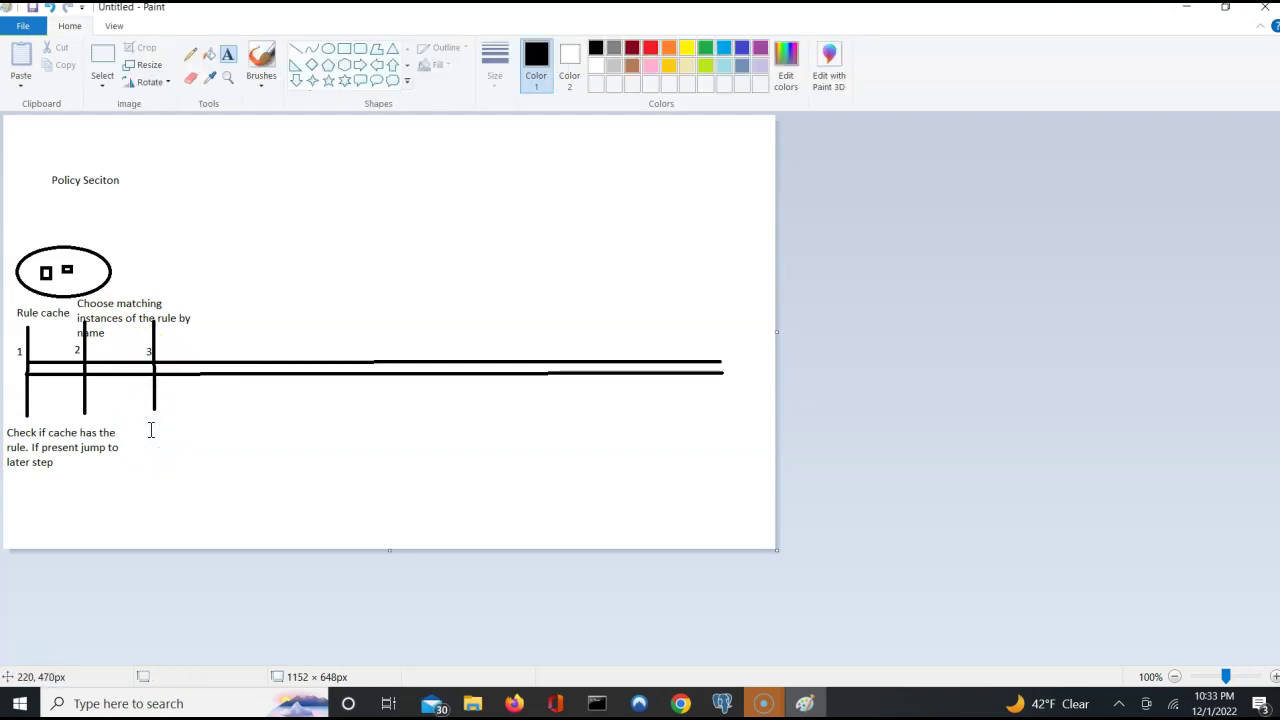
Caption the third marker 'Discard rules which are not available'.
left_click(143, 420)
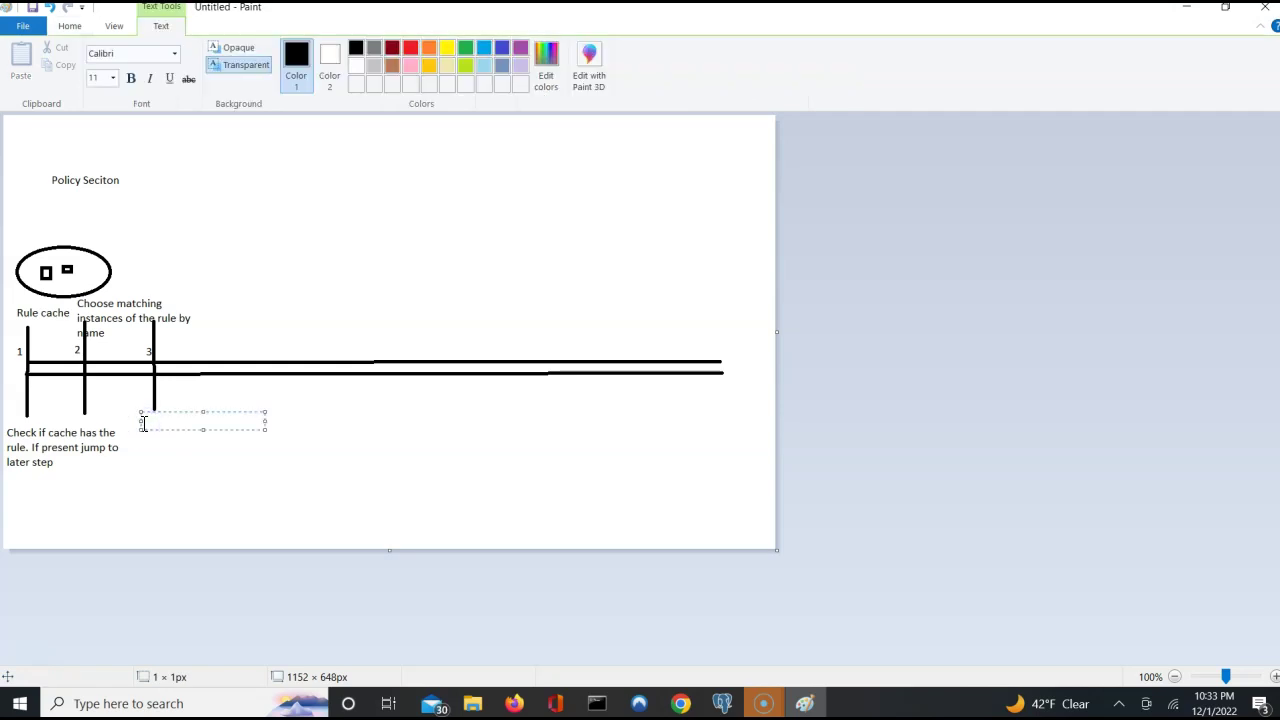
left_click(130, 420)
left_click(130, 420)
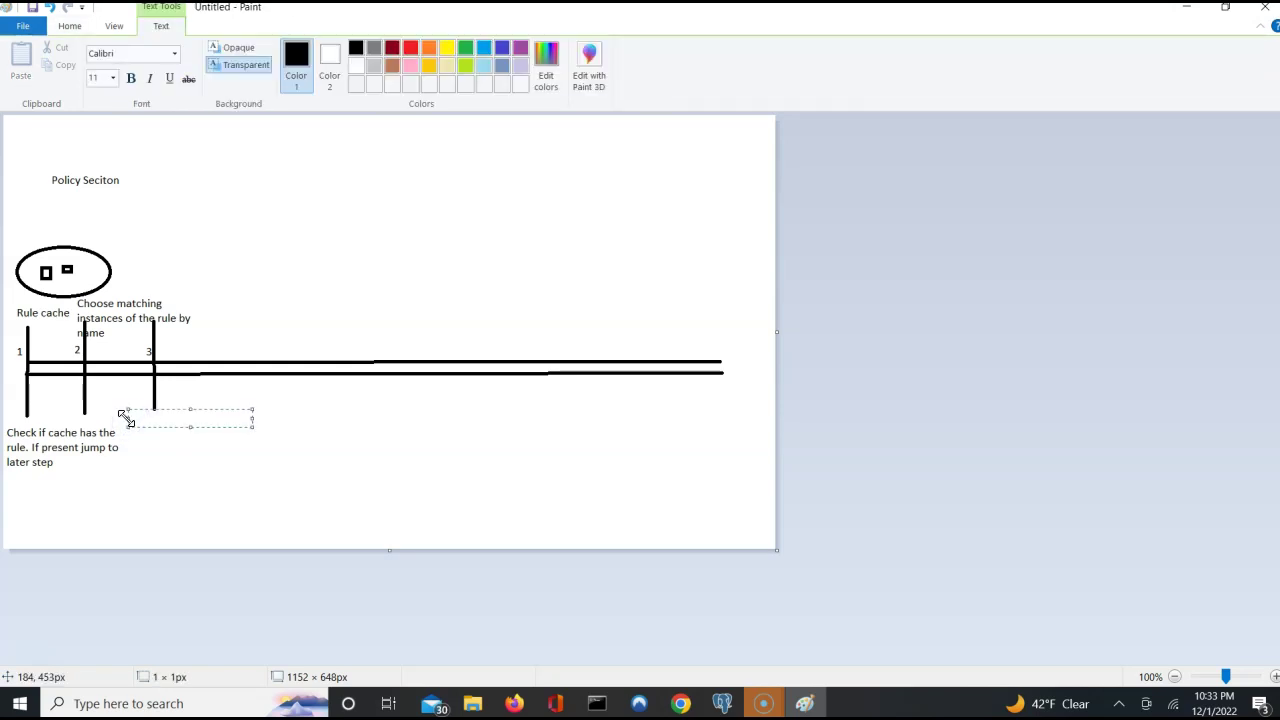
left_click(116, 414)
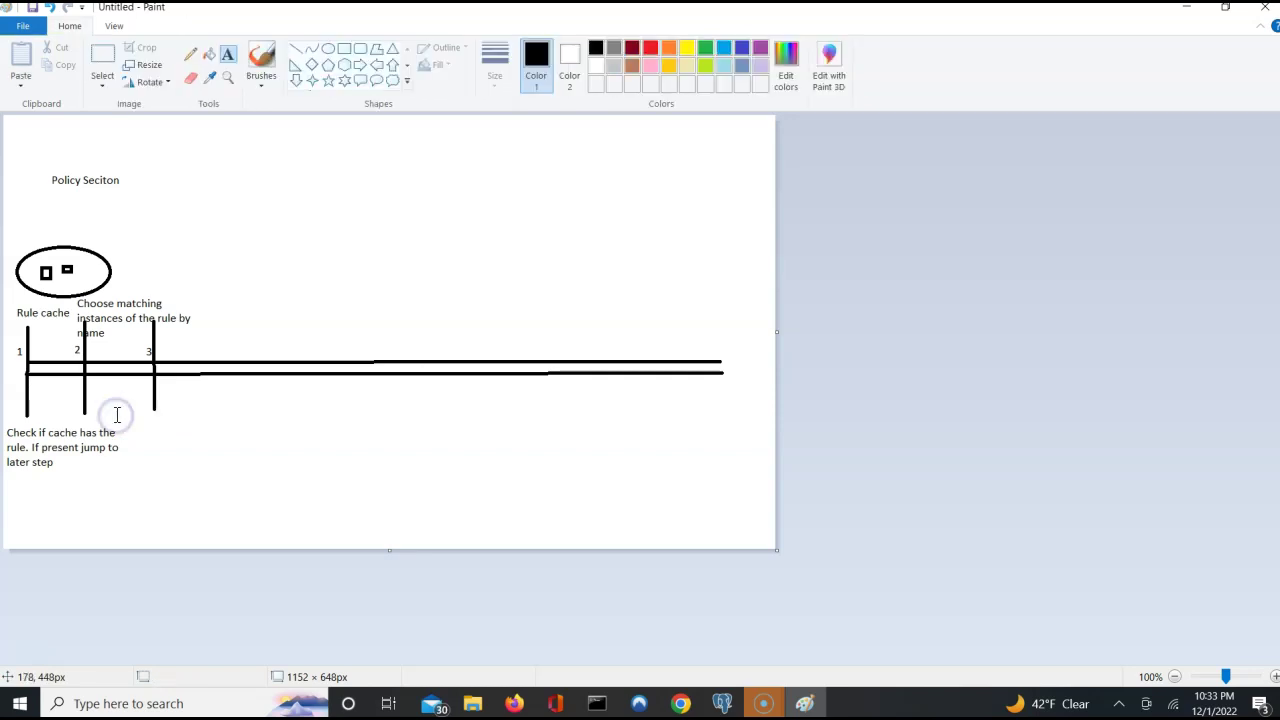
left_click(122, 415)
type("Discard rules whi")
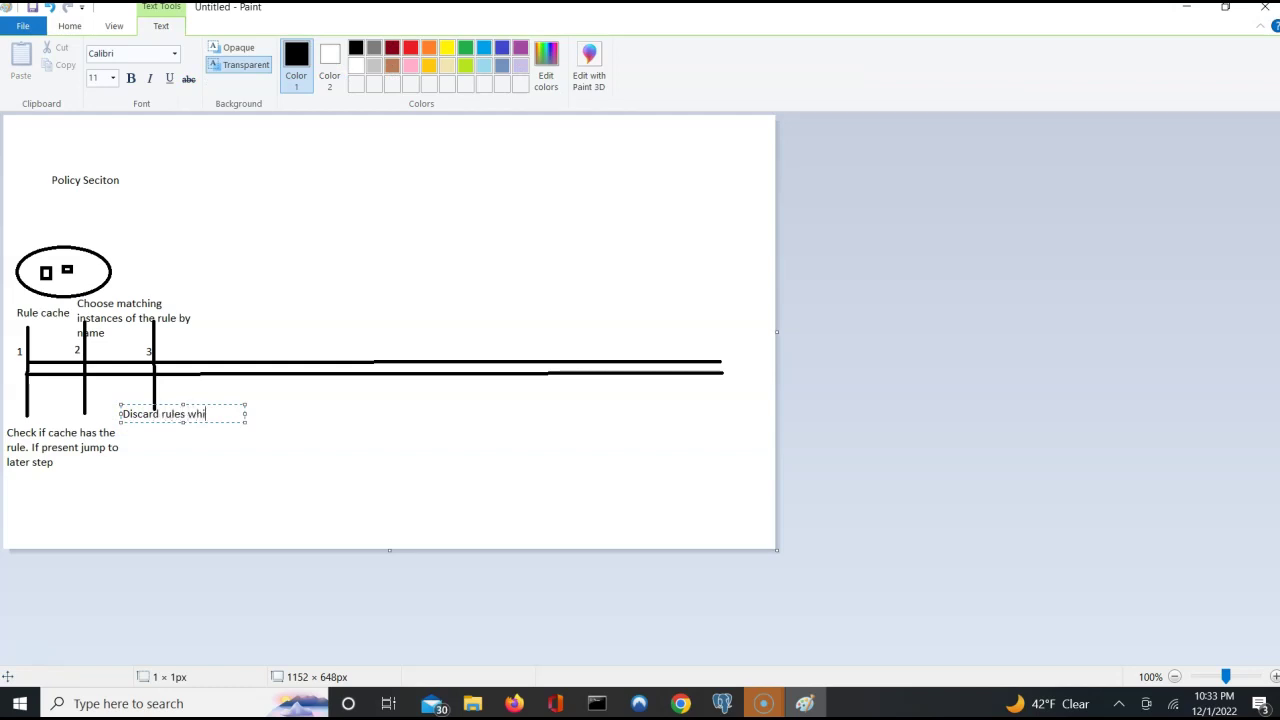
type("ch are not available")
left_click(258, 340)
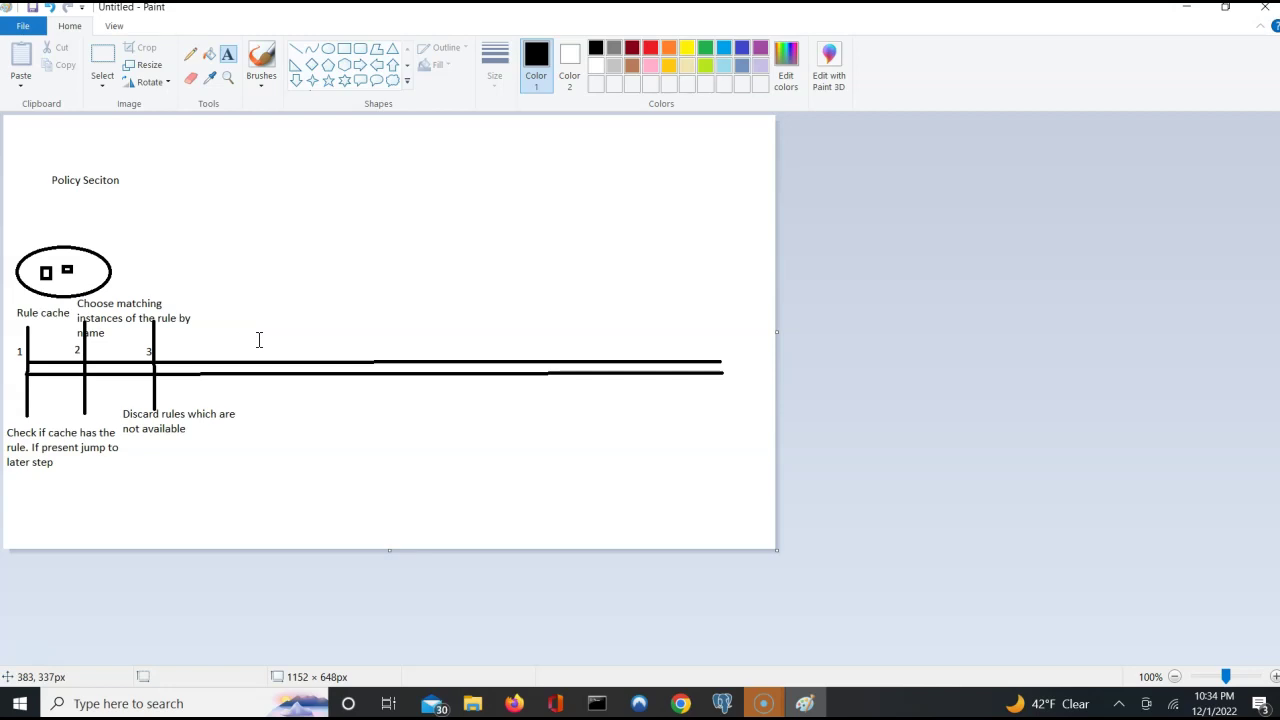
left_click(295, 50)
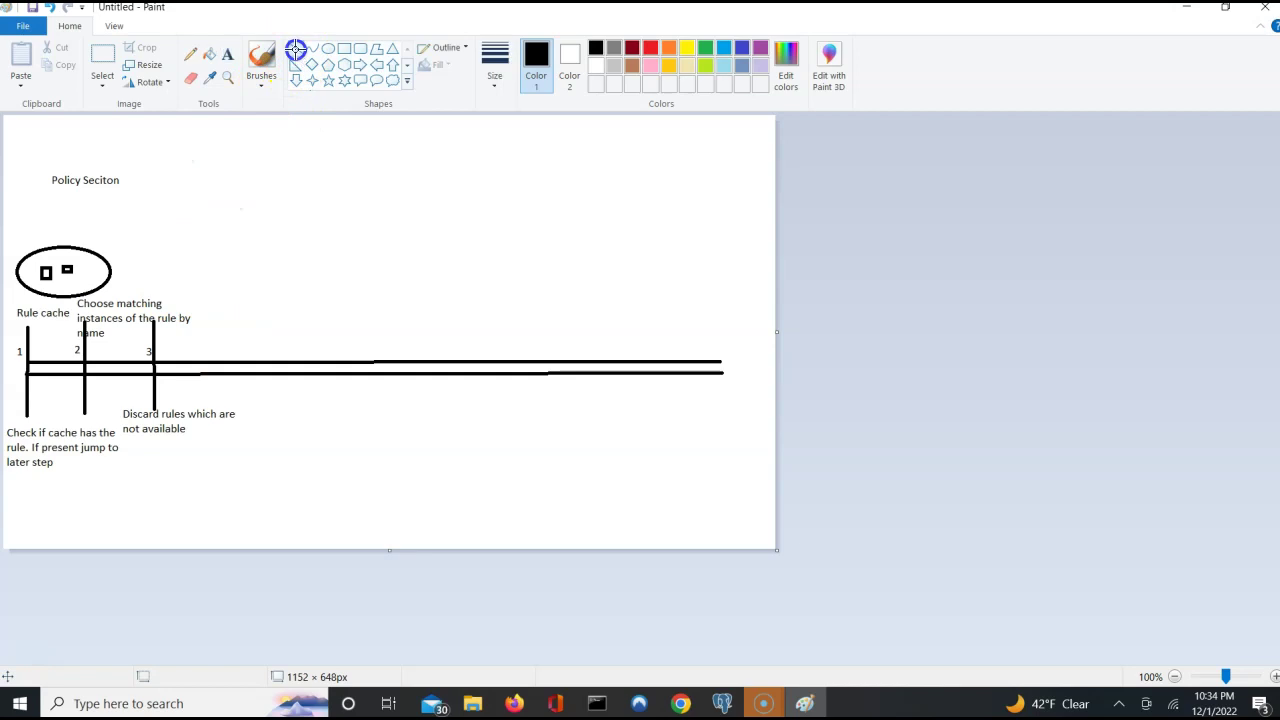
Draw the fourth vertical step marker across the timeline.
left_click(221, 322)
left_click_drag(221, 322, 222, 407)
left_click(228, 54)
left_click(182, 244)
left_click(212, 352)
left_click(212, 352)
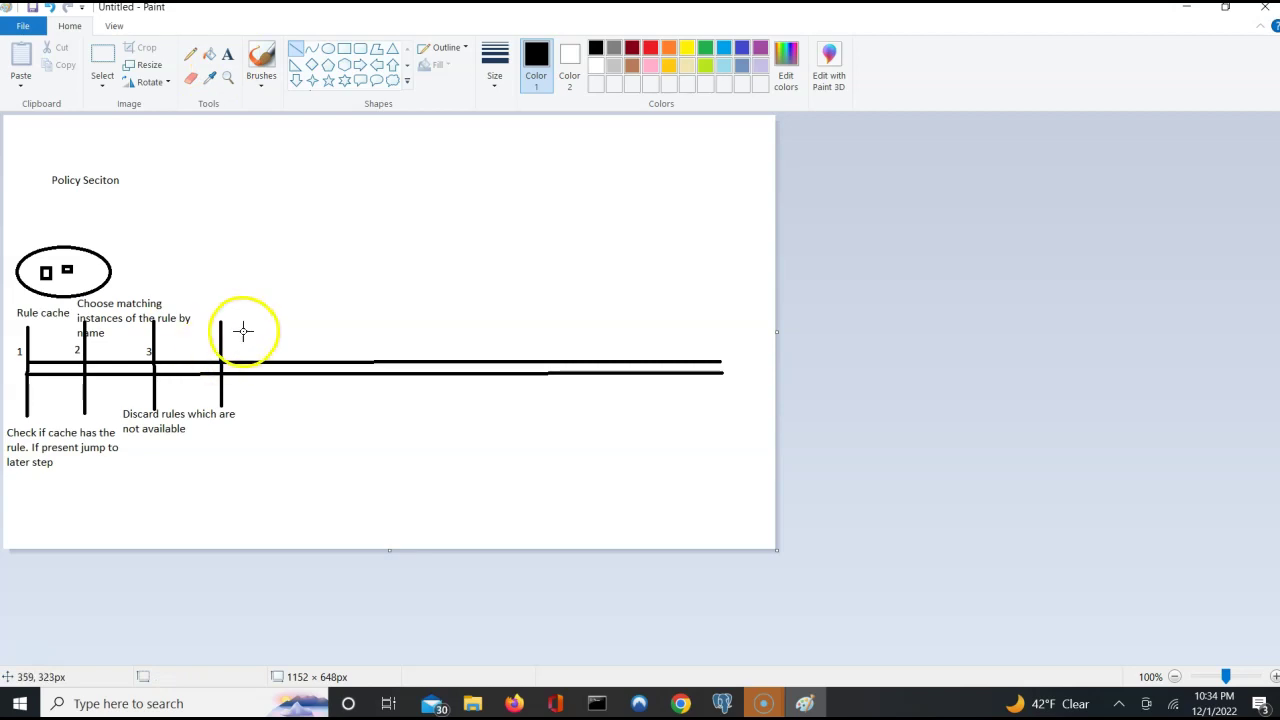
left_click(210, 353)
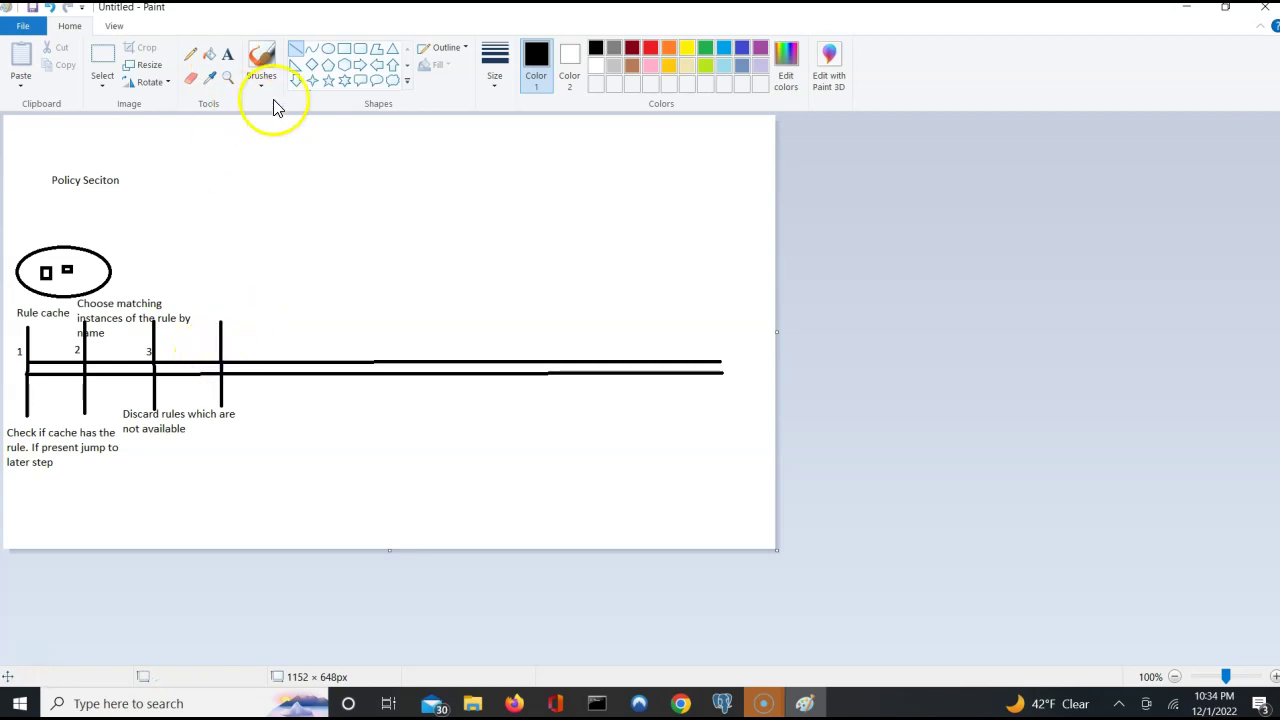
left_click(209, 349)
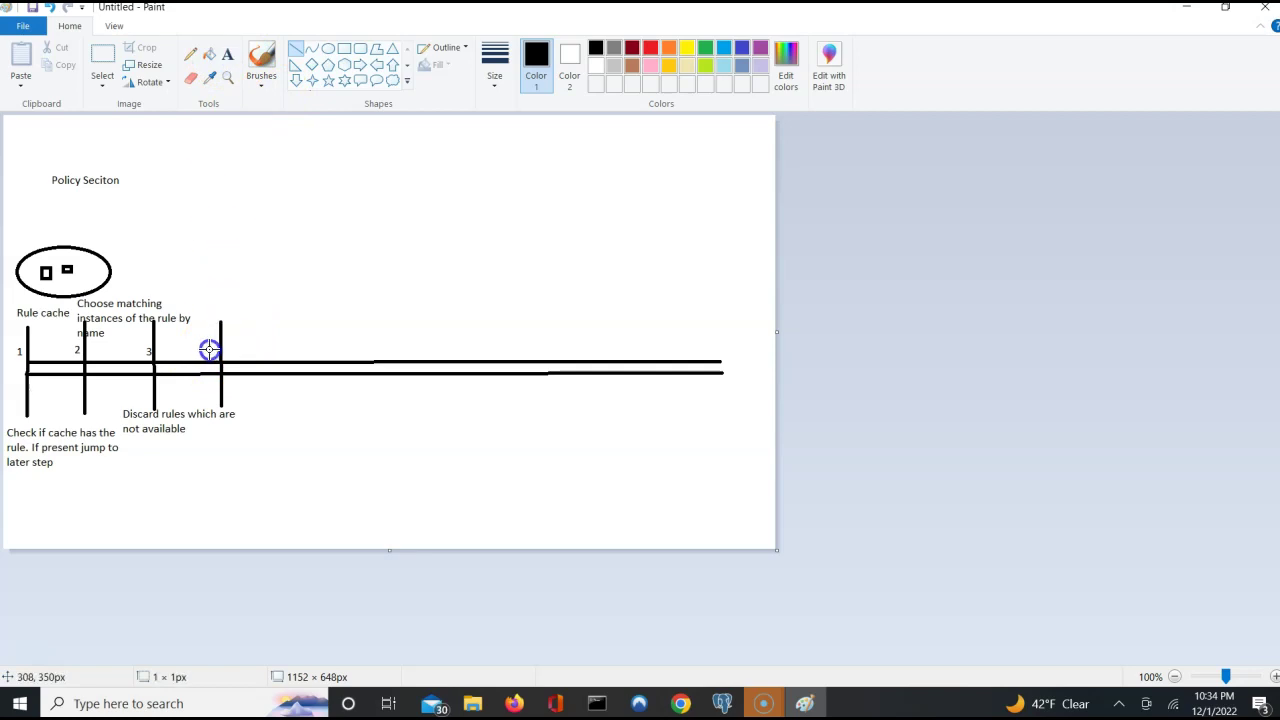
Number the fourth marker 4 with a text label.
left_click(228, 54)
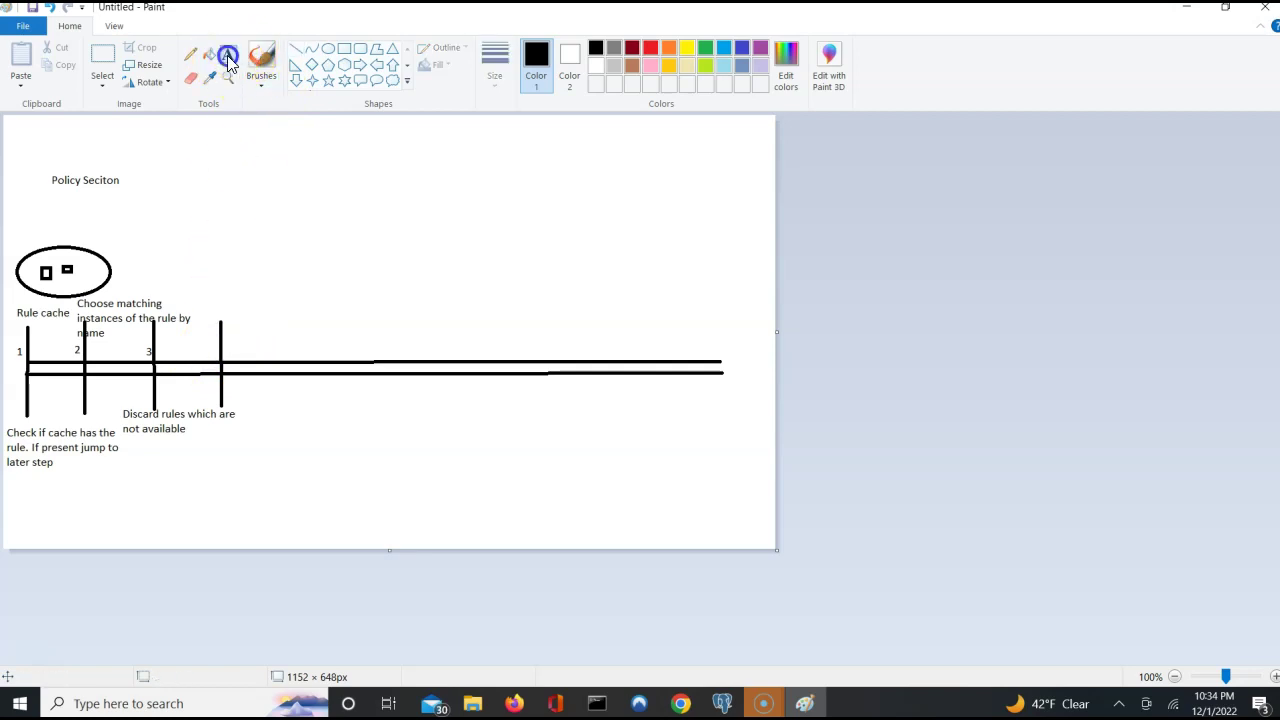
left_click(209, 349)
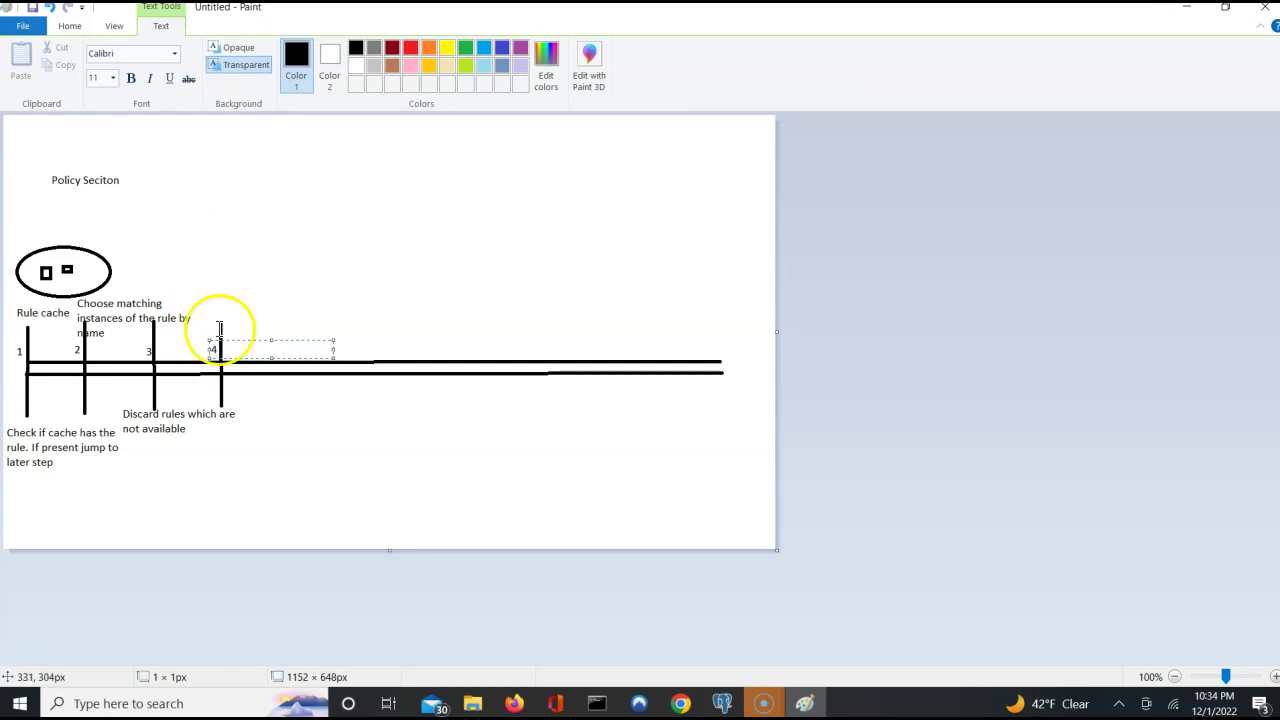
left_click(228, 297)
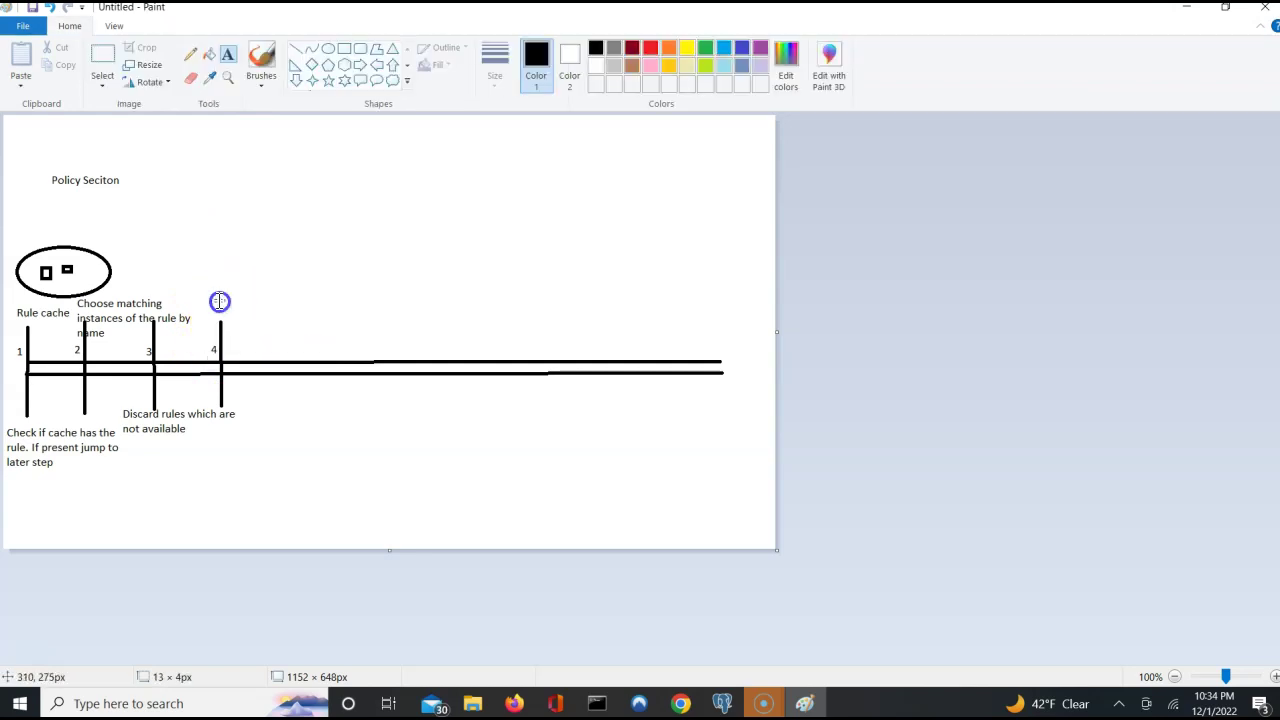
Caption step 4 'Discard rules which are not part of ruleset hierarchy' above its marker.
left_click(264, 310)
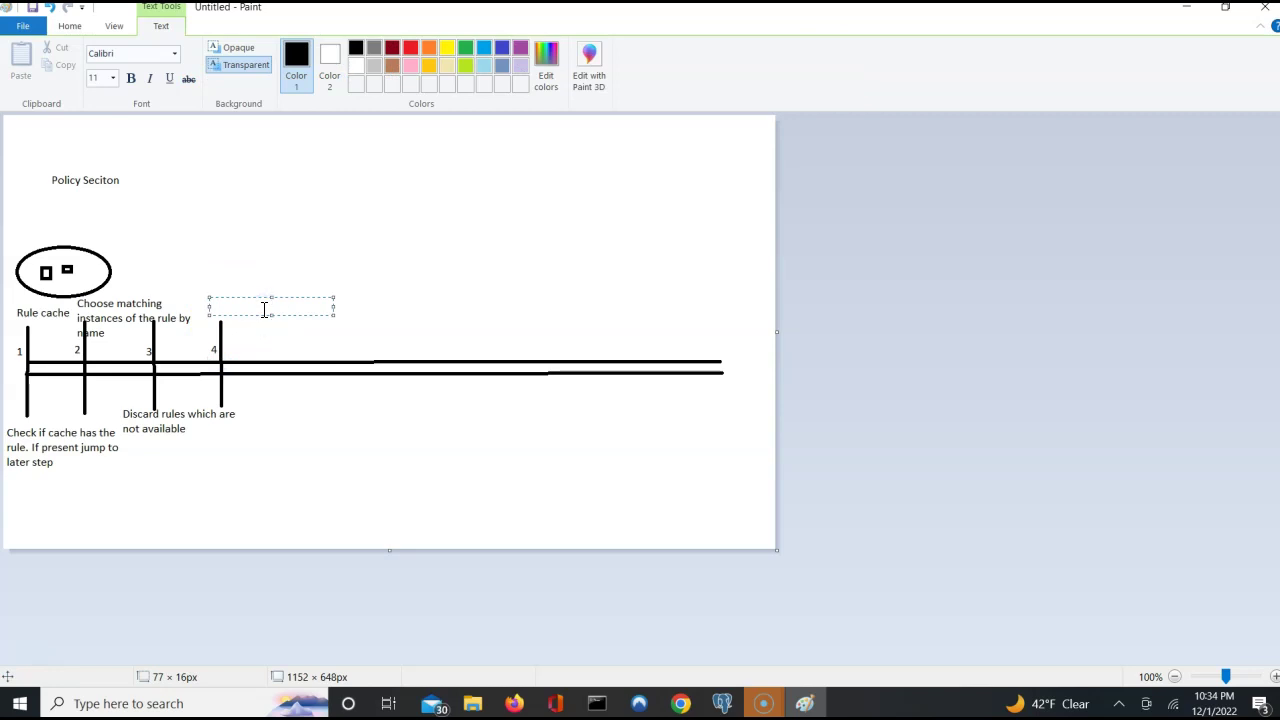
left_click(199, 300)
left_click(199, 300)
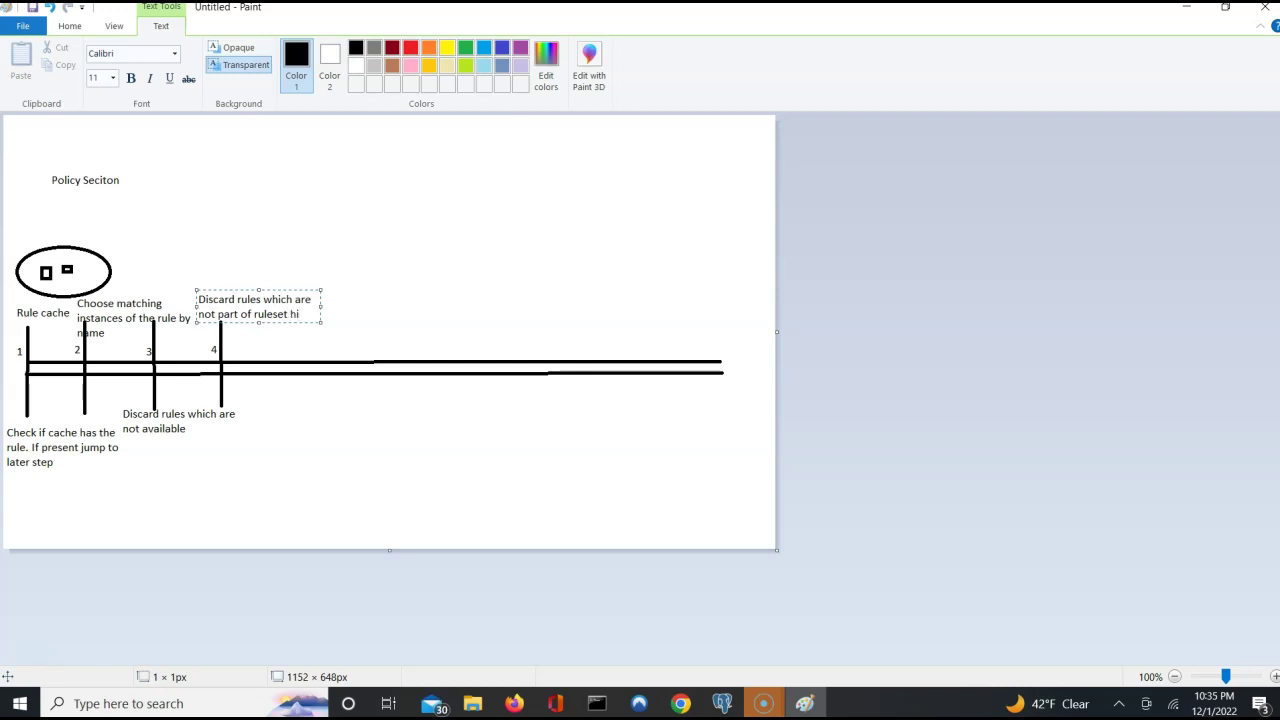
type("rchy")
left_click(426, 271)
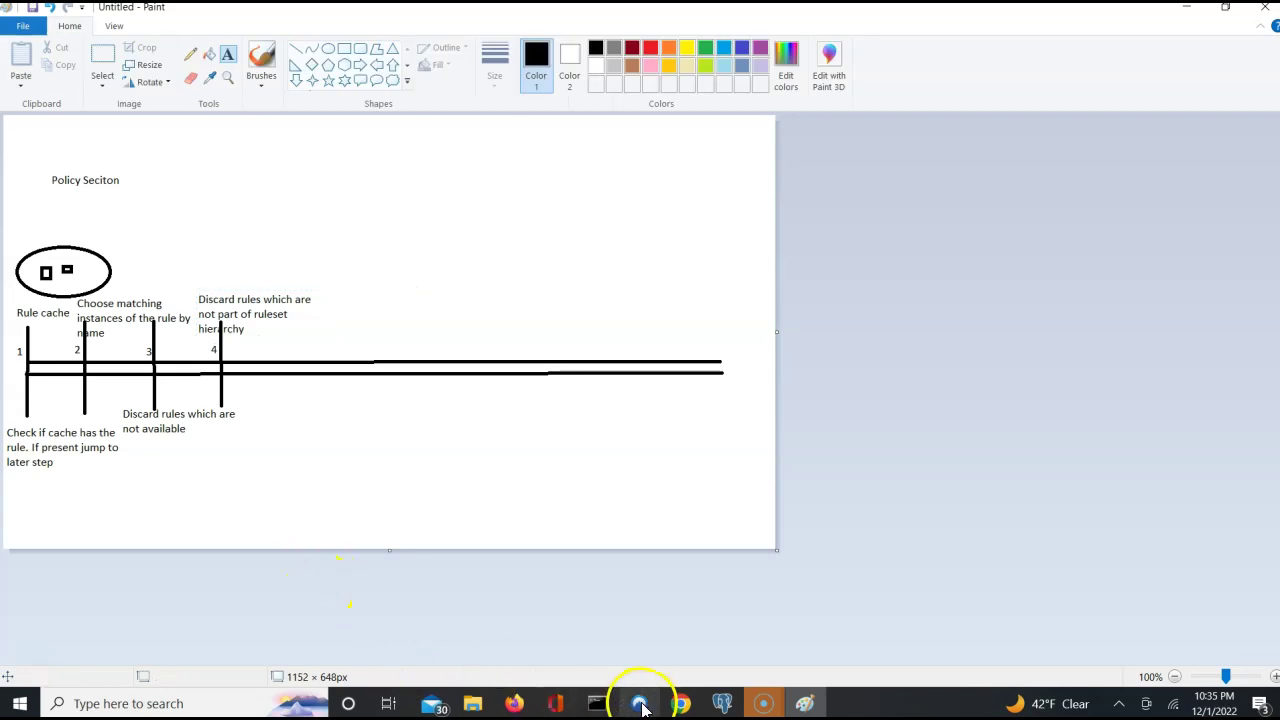
In Pega Dev Studio, open the ALFAAuto:Authors access group from the ADMIN@ALFA operator's profile.
mouse_move(676, 708)
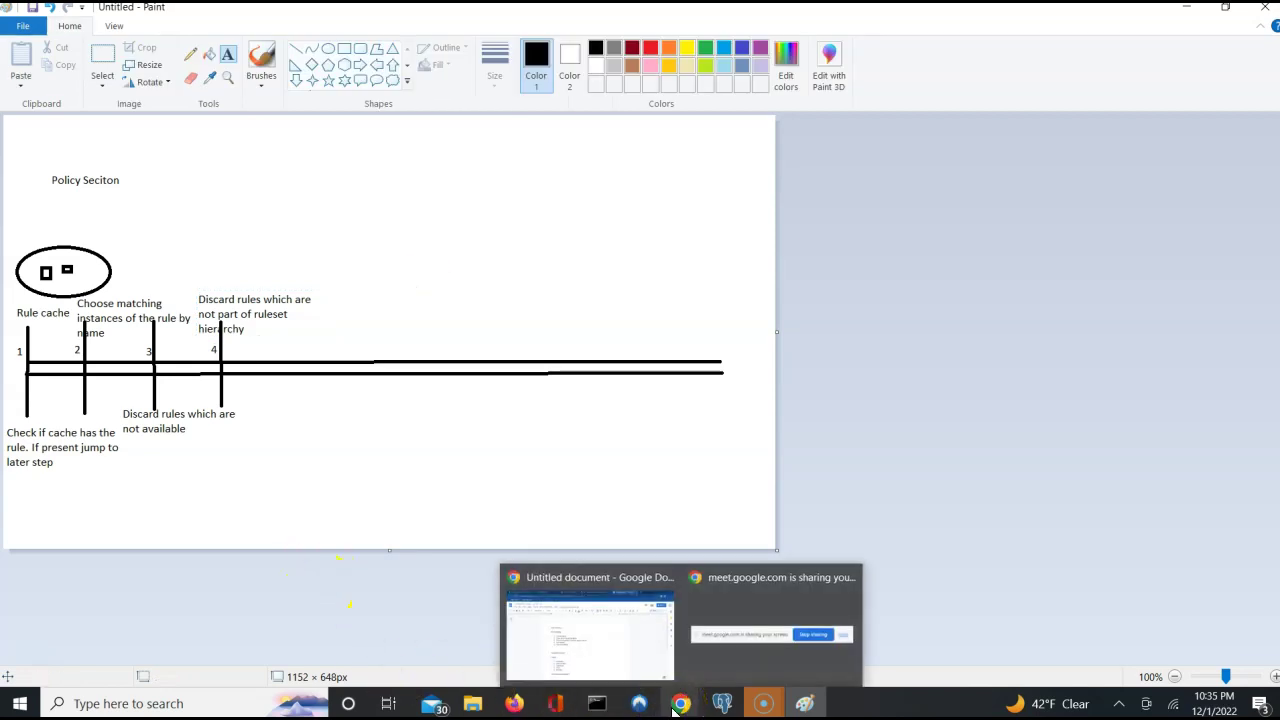
left_click(676, 706)
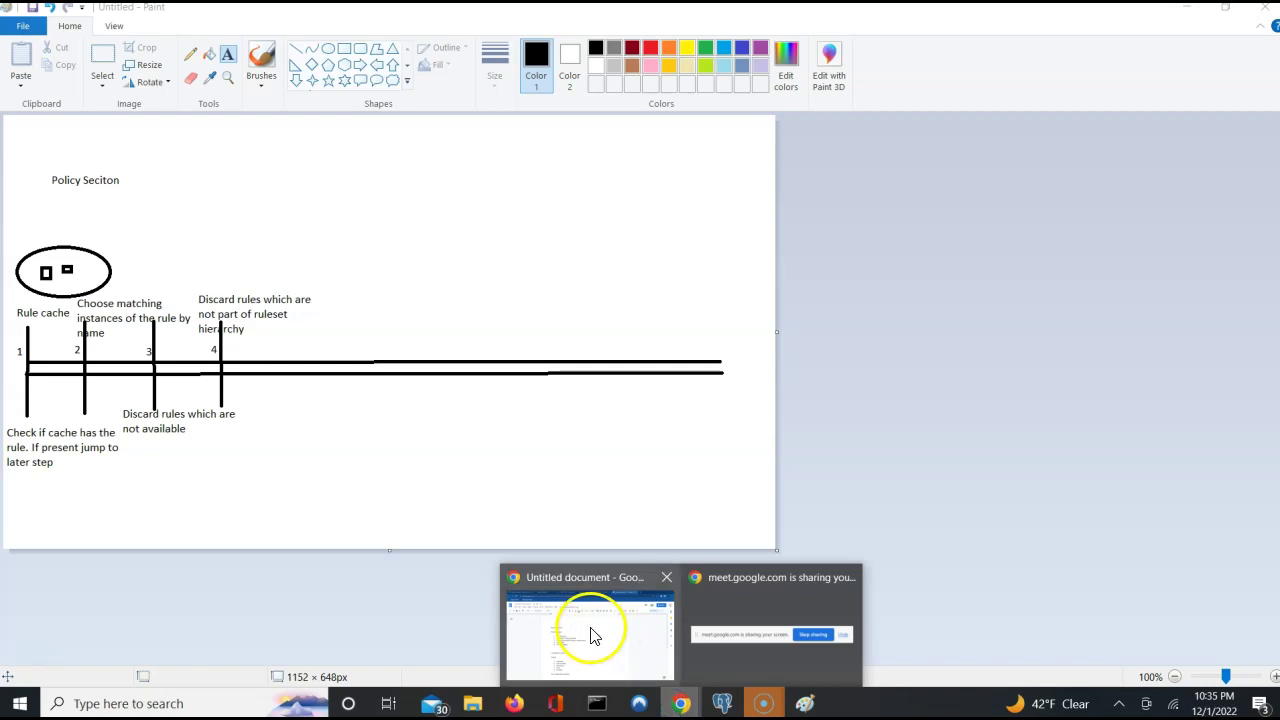
left_click(586, 634)
left_click(323, 20)
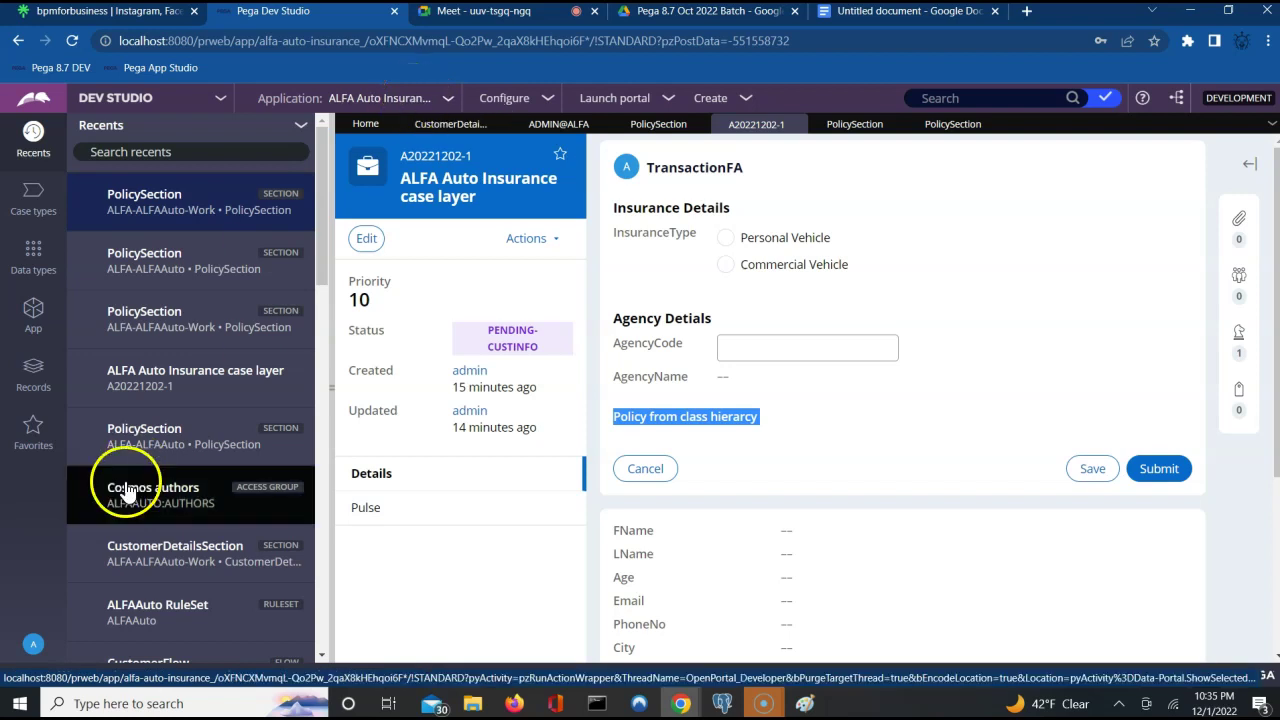
left_click(59, 665)
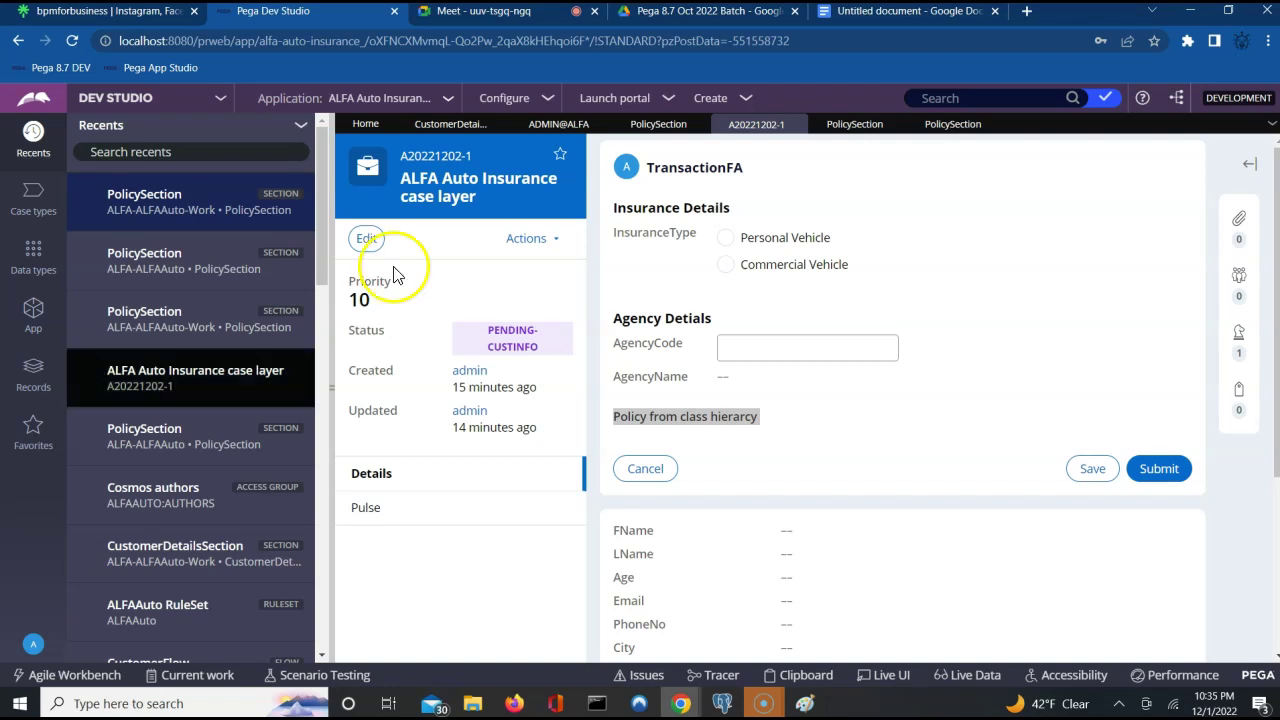
left_click(546, 130)
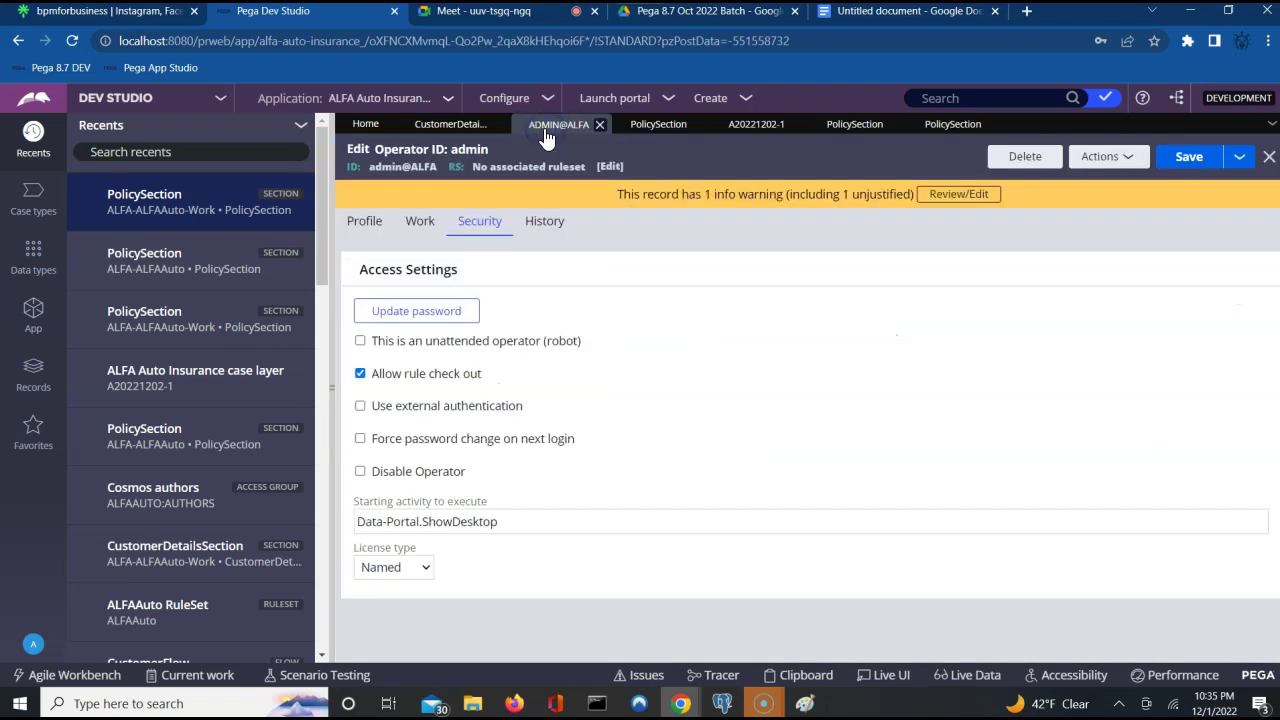
left_click(366, 224)
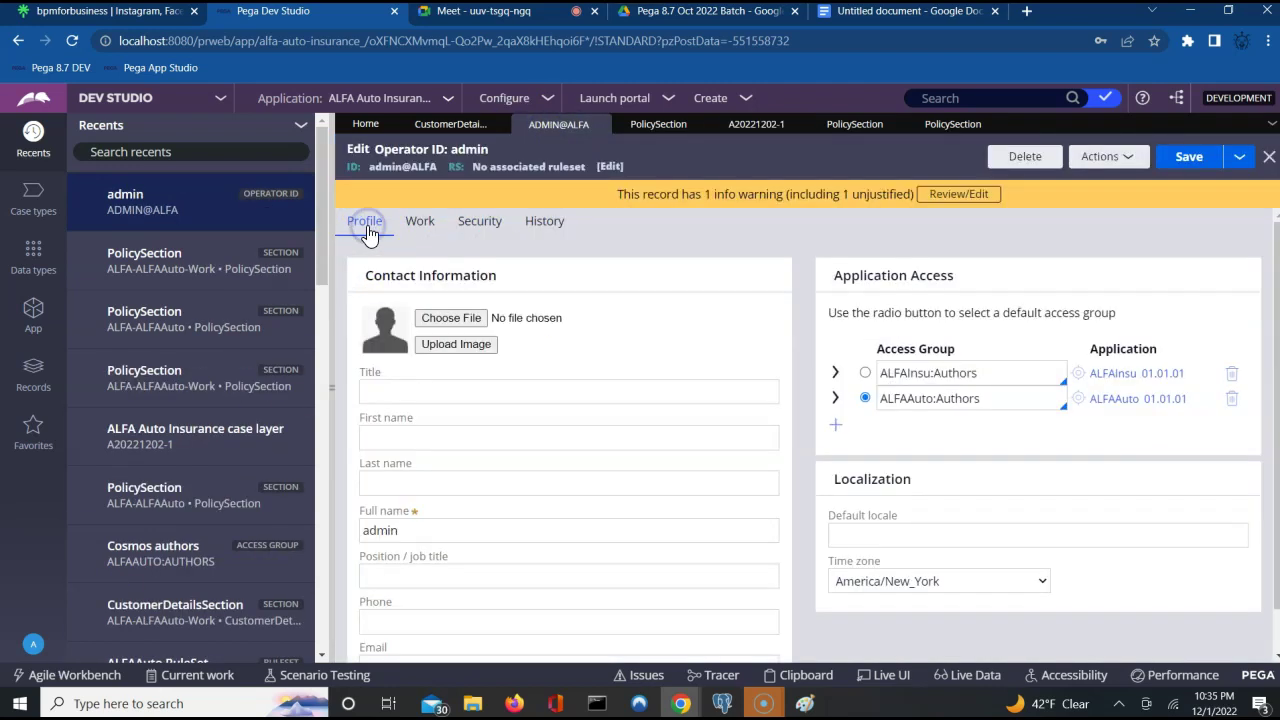
left_click(1020, 456)
left_click(1080, 400)
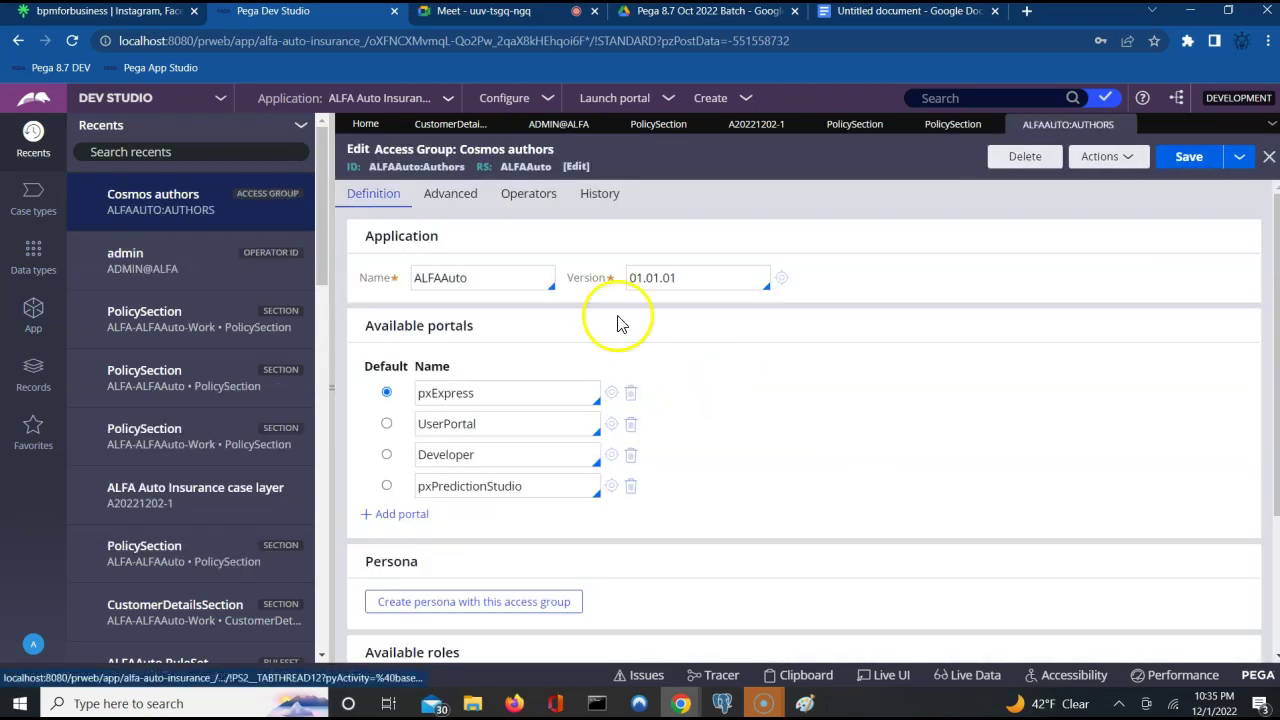
Open the ALFAAuto application definition and inspect its four application rulesets.
left_click(784, 279)
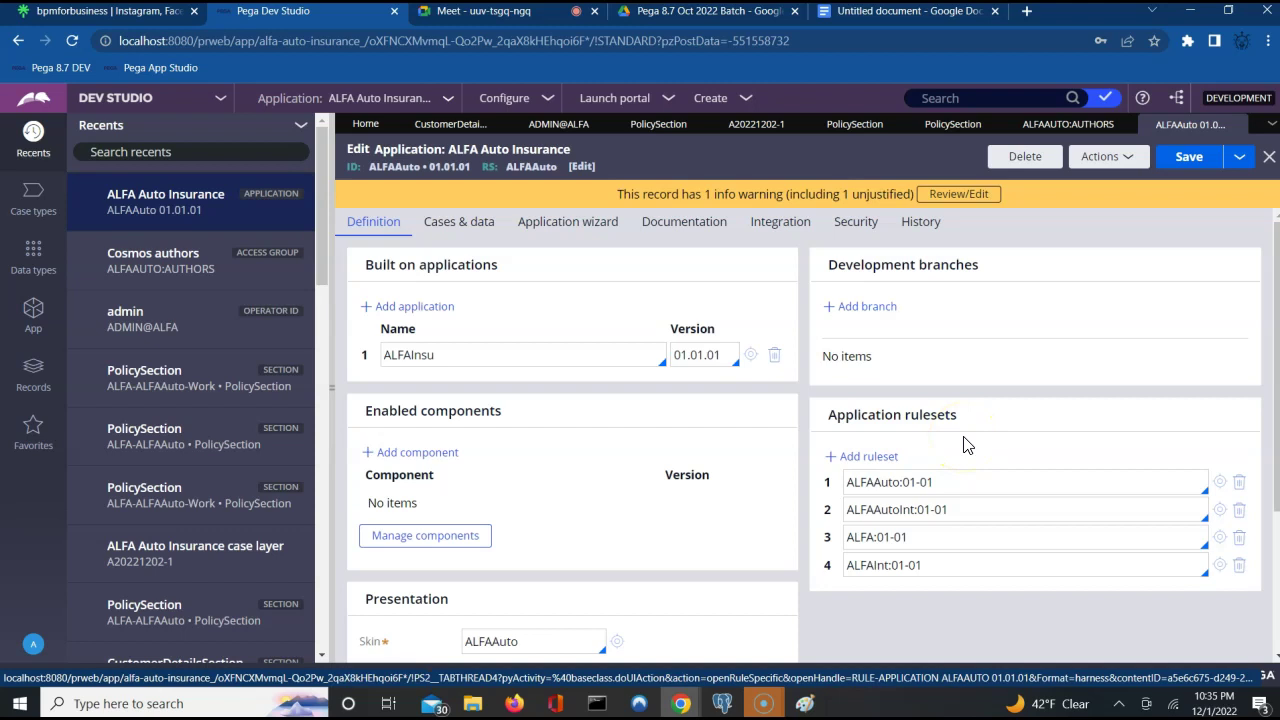
left_click(889, 485)
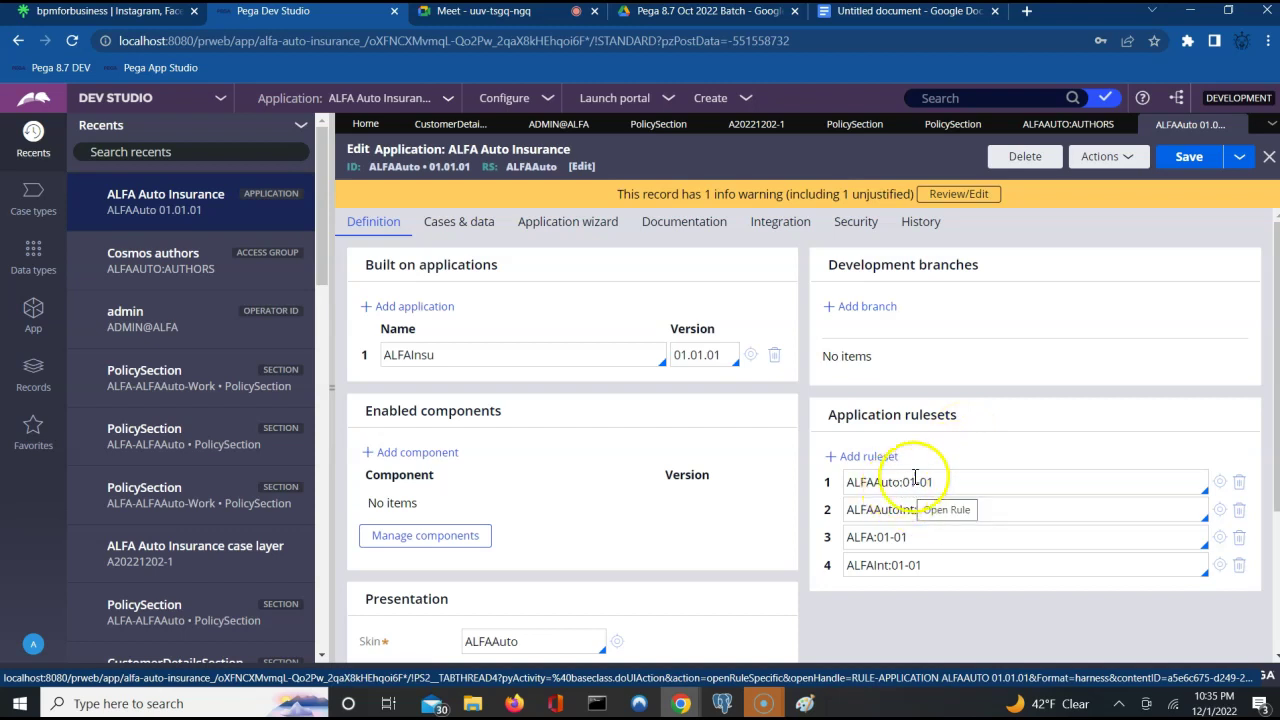
left_click(922, 484)
left_click(963, 471)
left_click(907, 521)
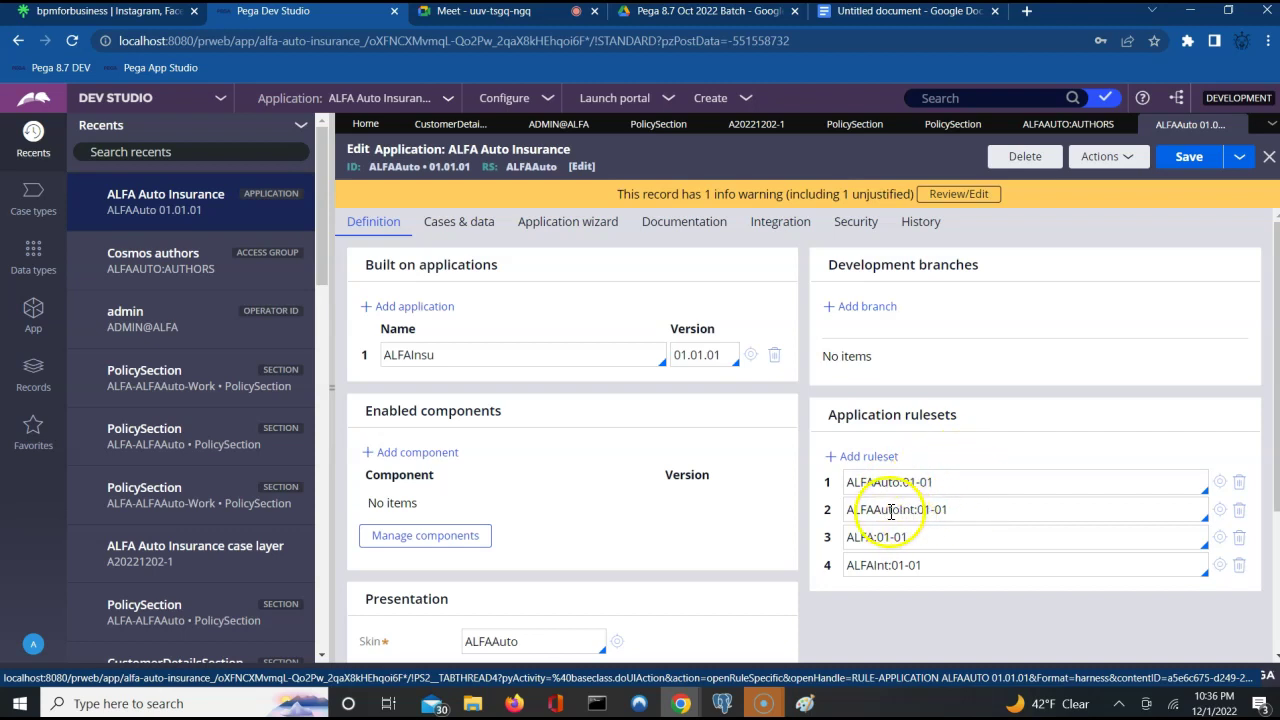
left_click(894, 512)
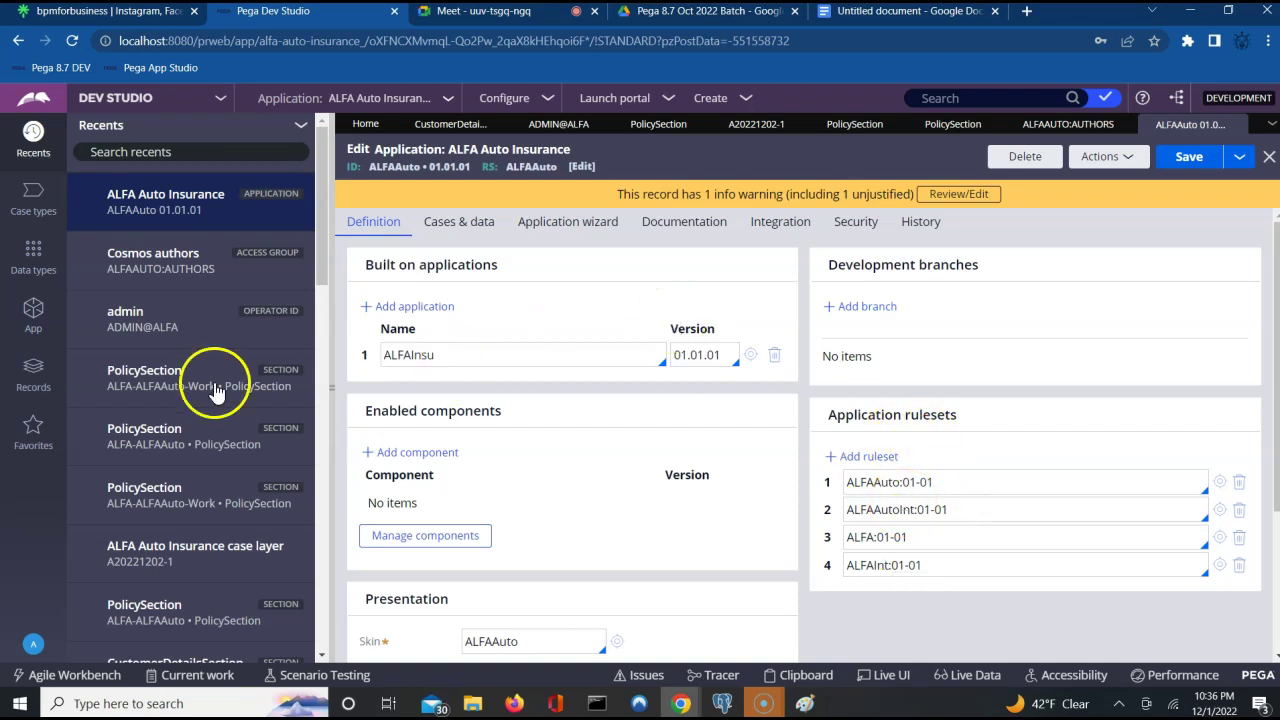
List all RuleSet records from the SysAdmin category of Records.
left_click(44, 389)
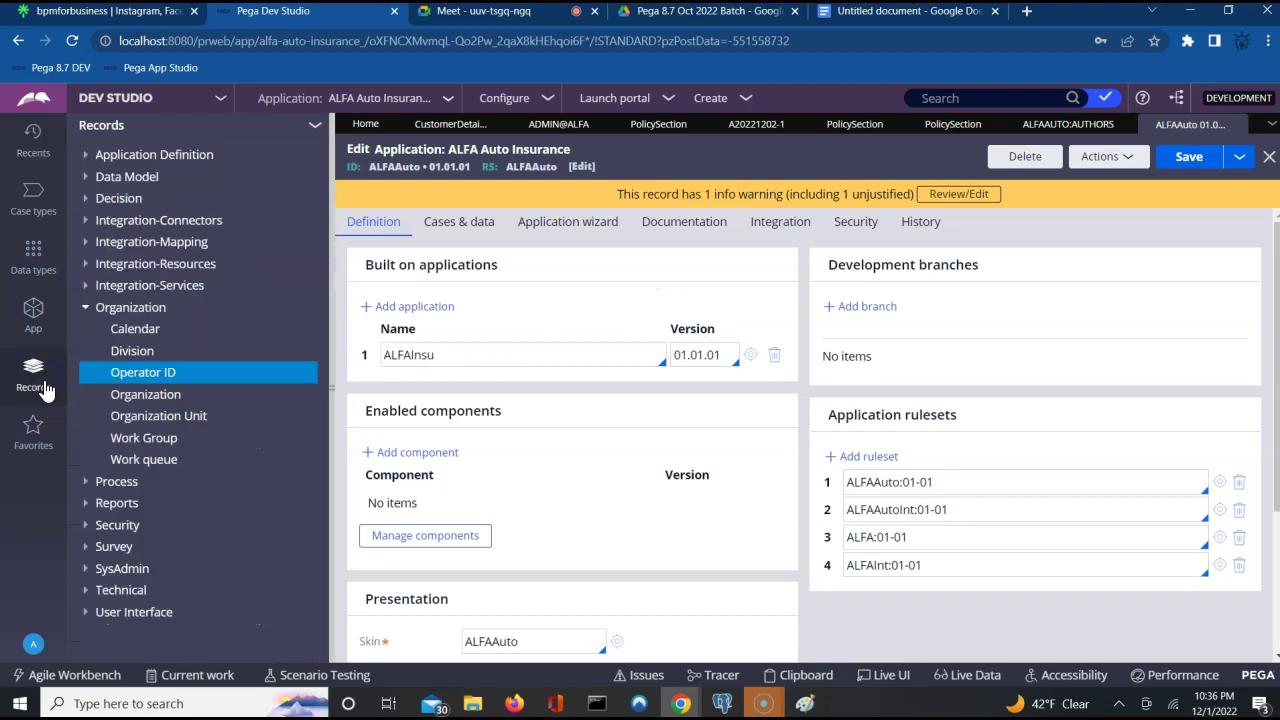
left_click(88, 578)
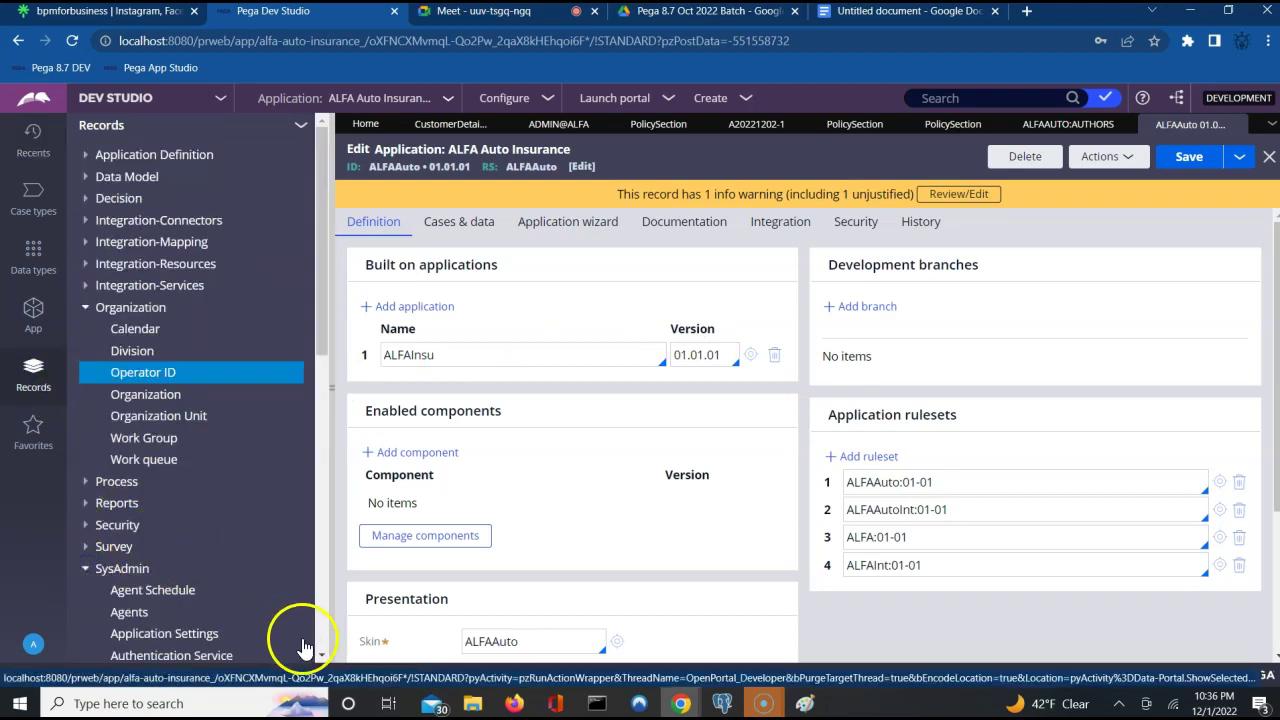
scroll(323, 657, "down", 3)
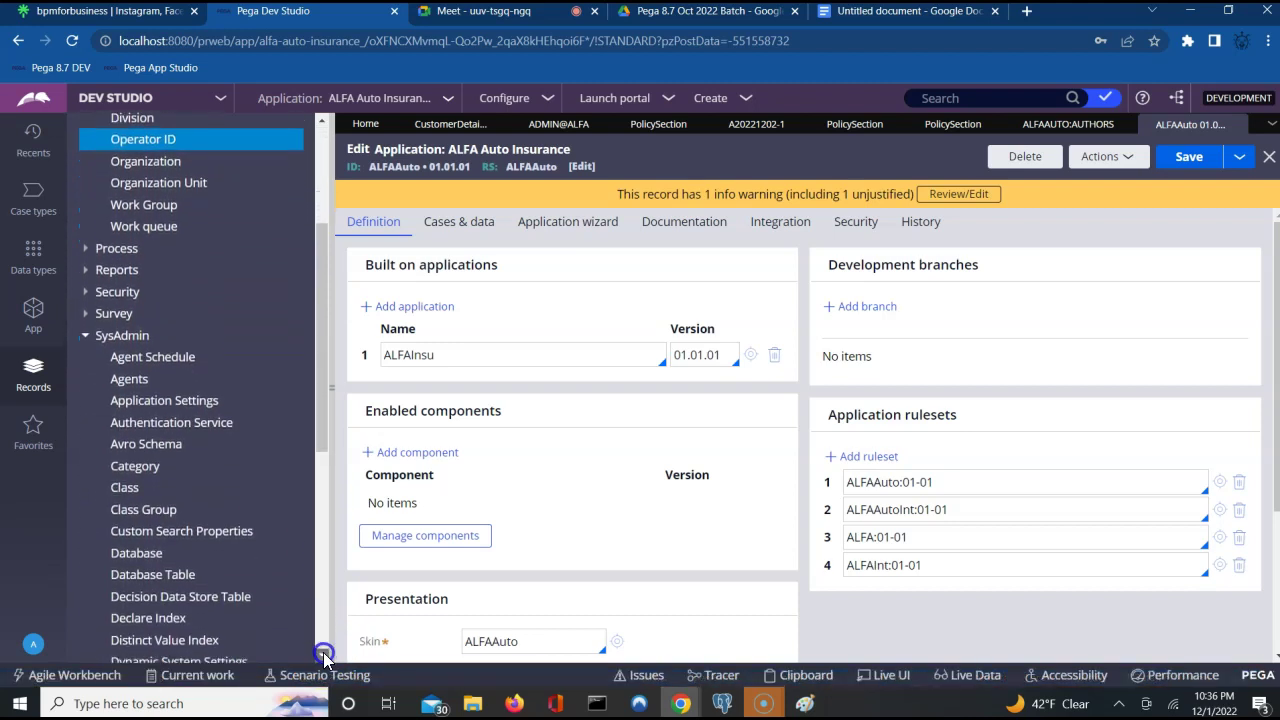
scroll(323, 657, "down", 3)
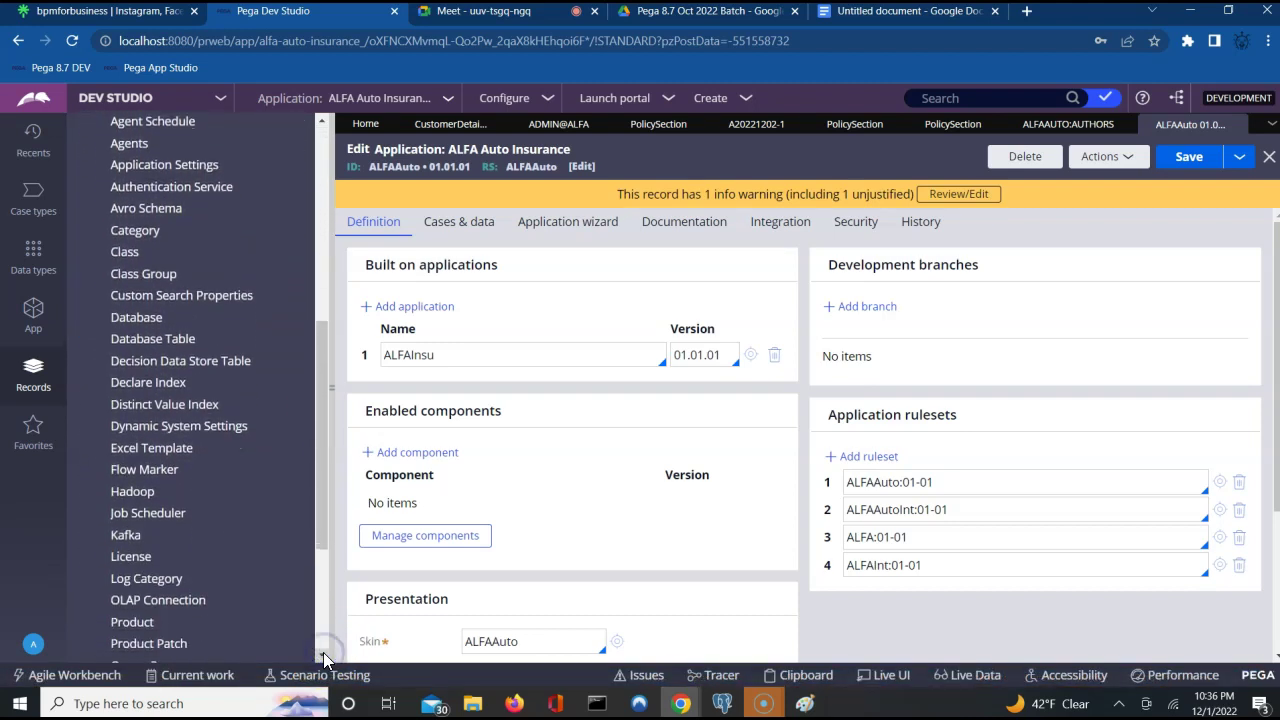
scroll(323, 657, "down", 1)
scroll(323, 657, "down", 1)
scroll(323, 657, "down", 2)
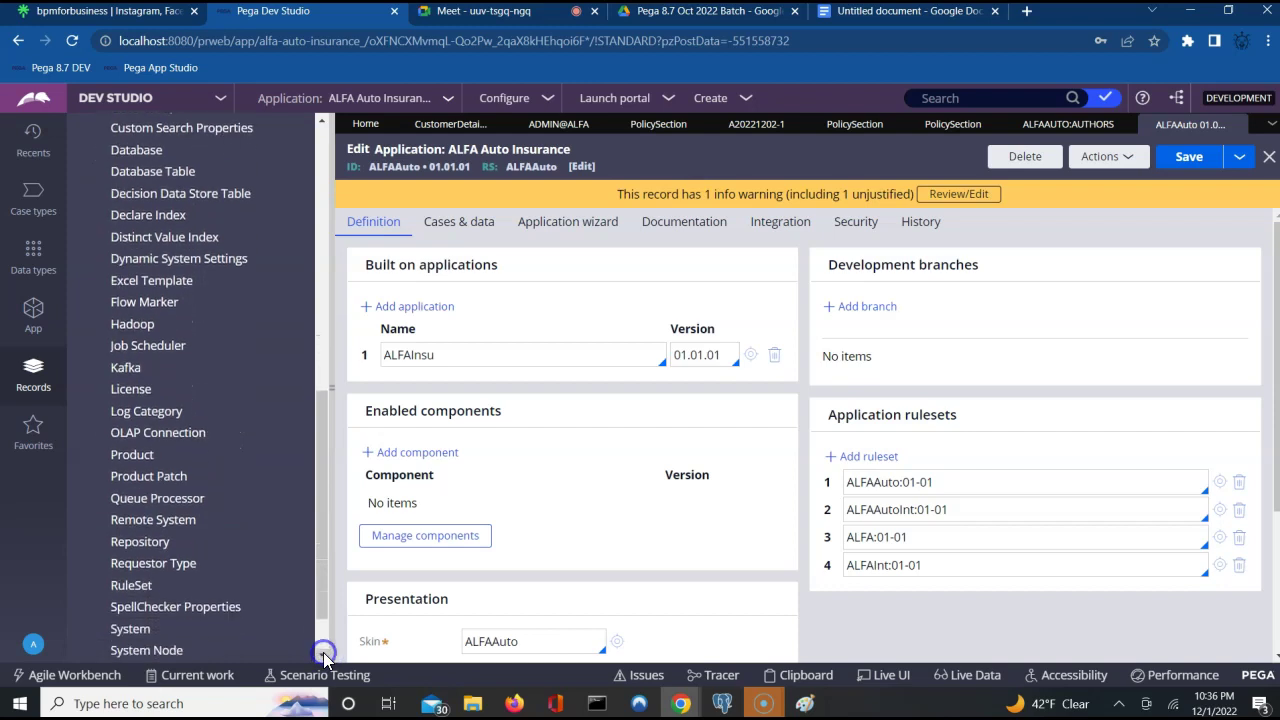
left_click(139, 586)
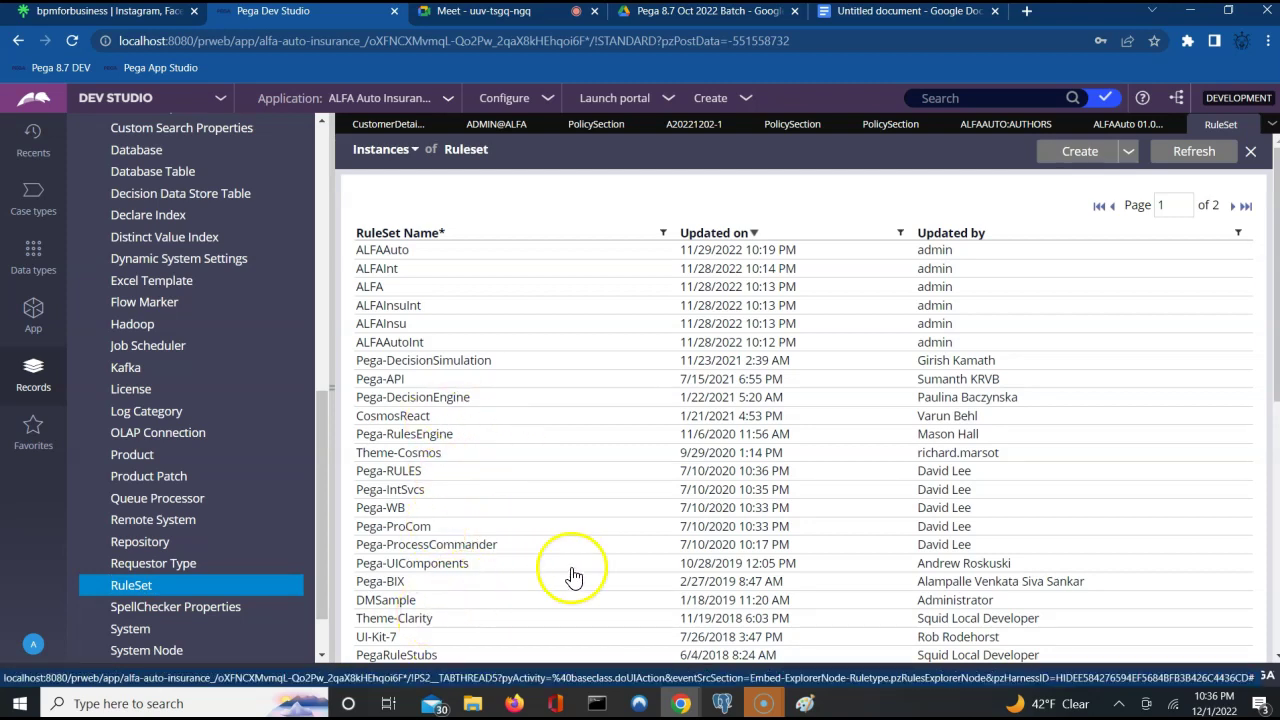
Create and save ruleset Beta at version 01-01-01, then return to the ALFAAuto 01.01.01 tab.
left_click(1068, 160)
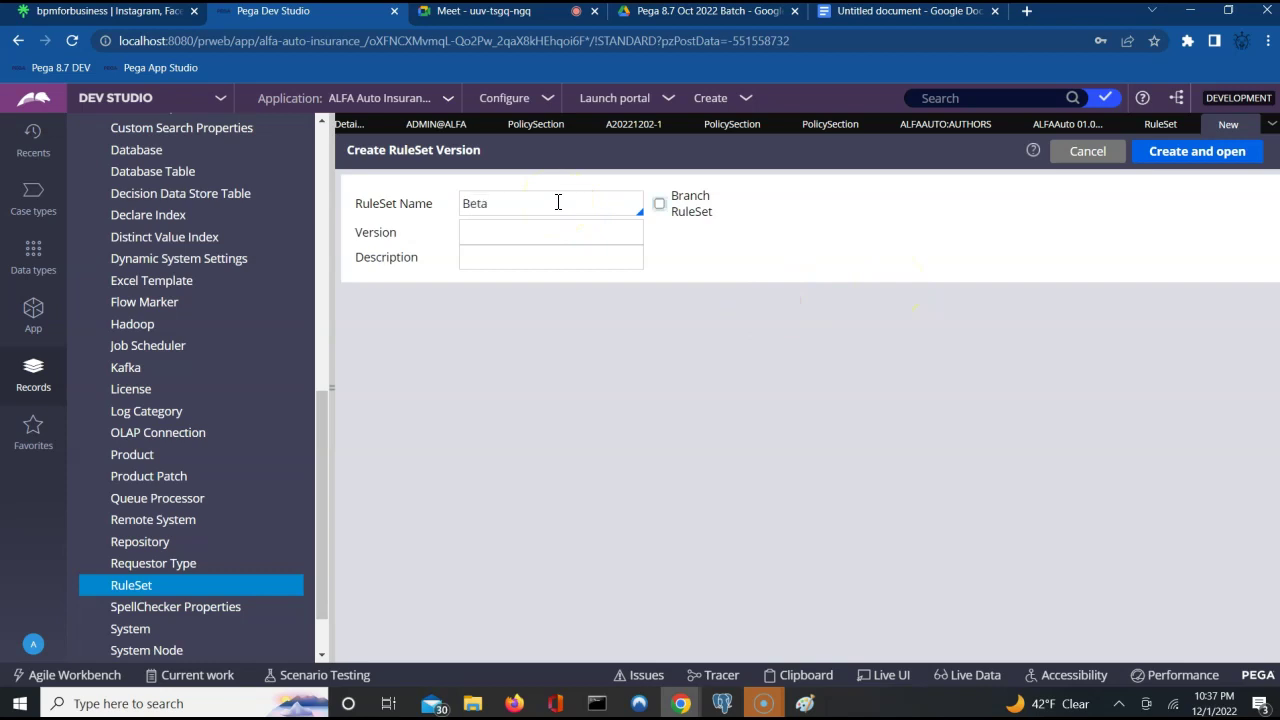
key("Tab")
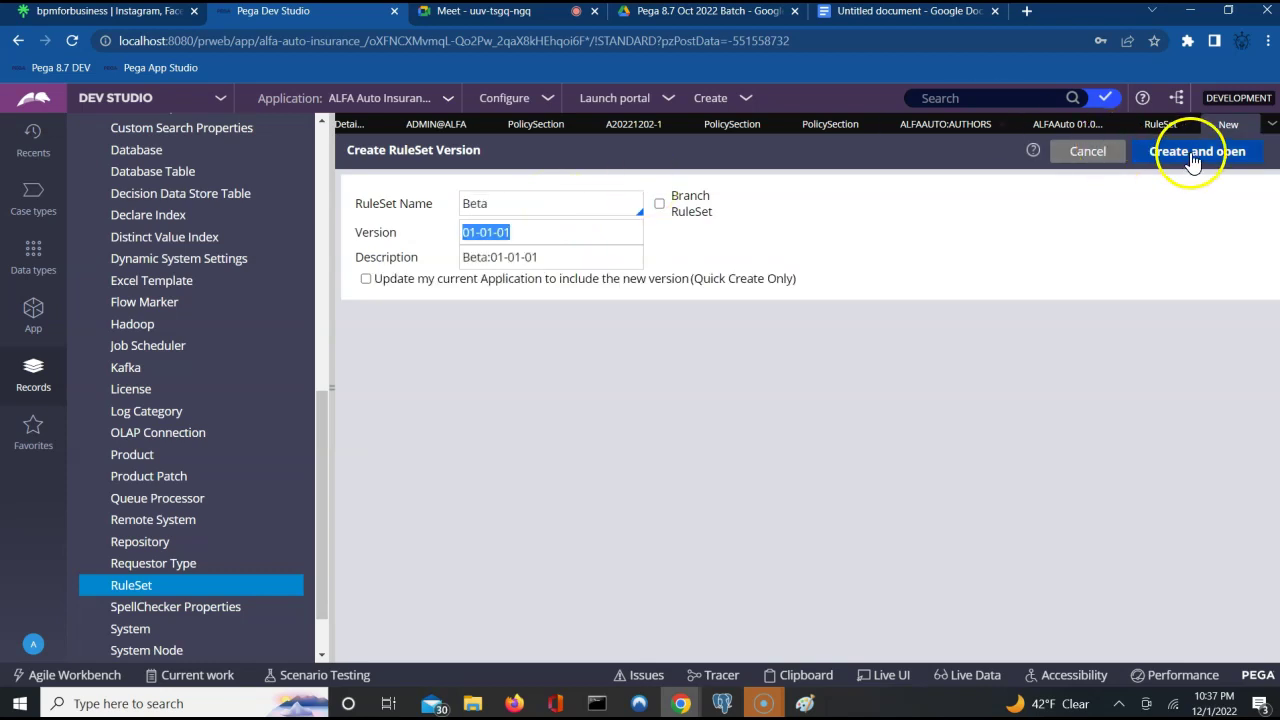
left_click(1197, 152)
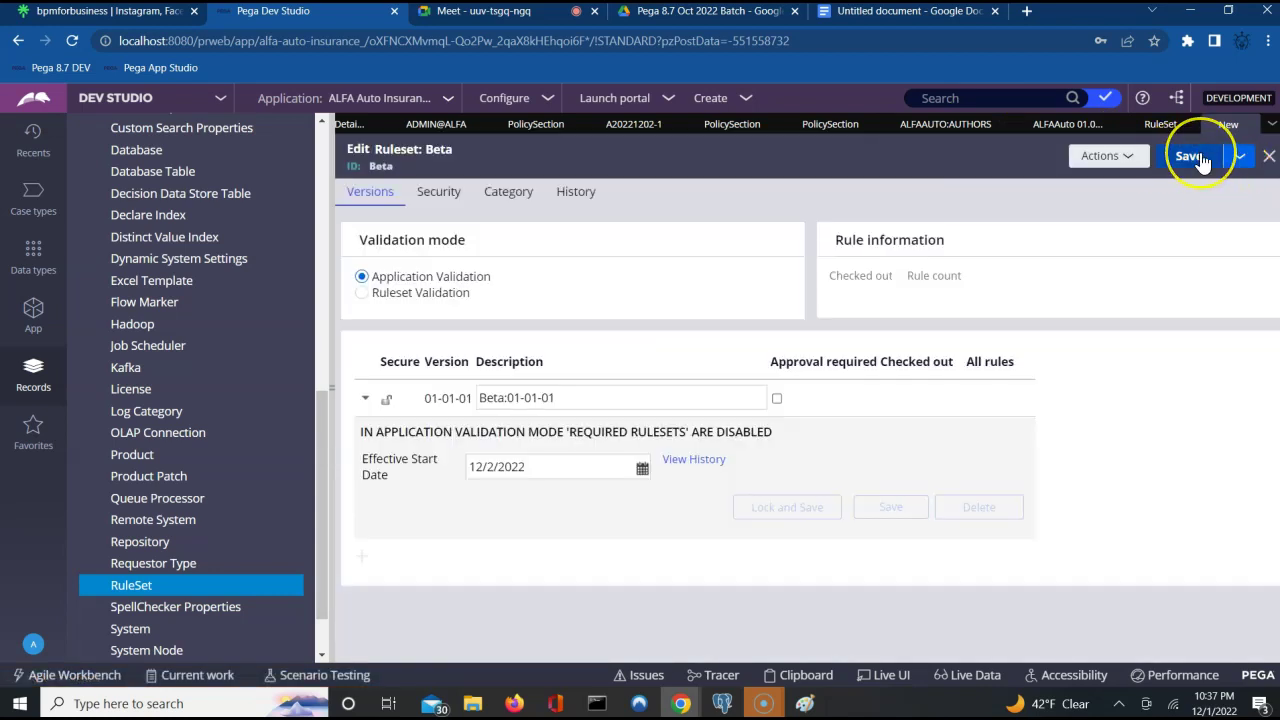
left_click(1190, 156)
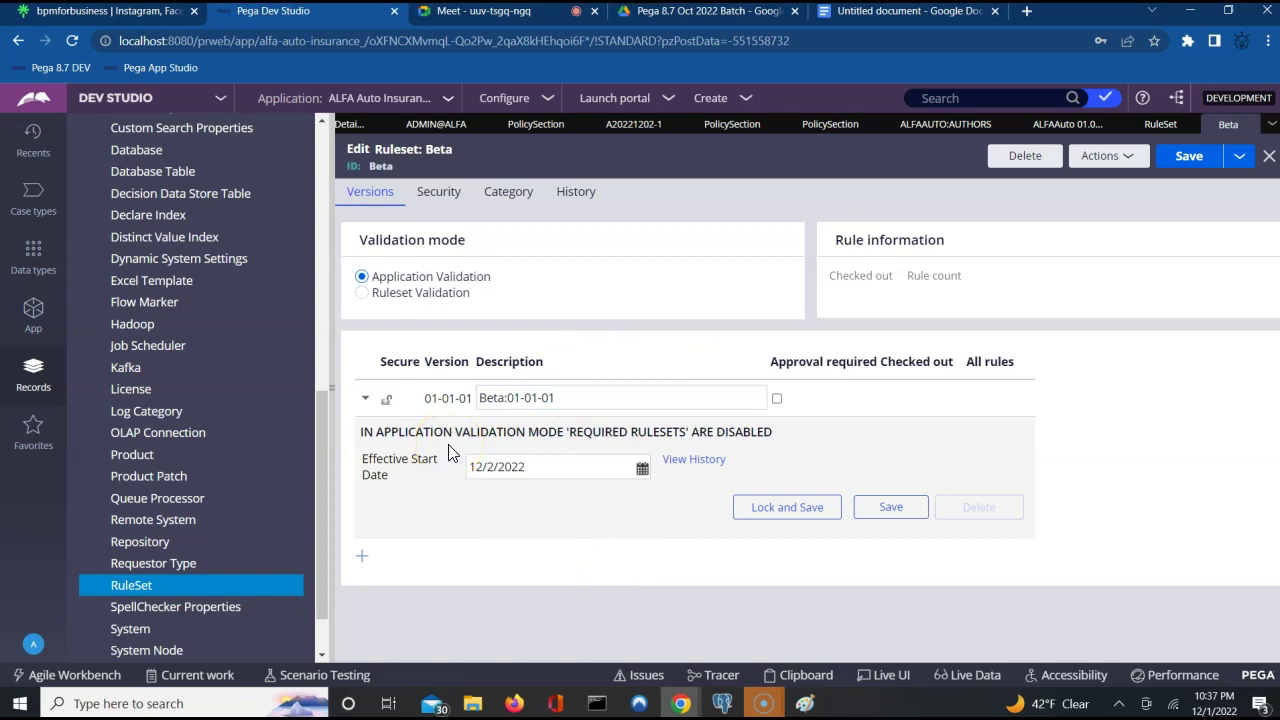
left_click(1044, 126)
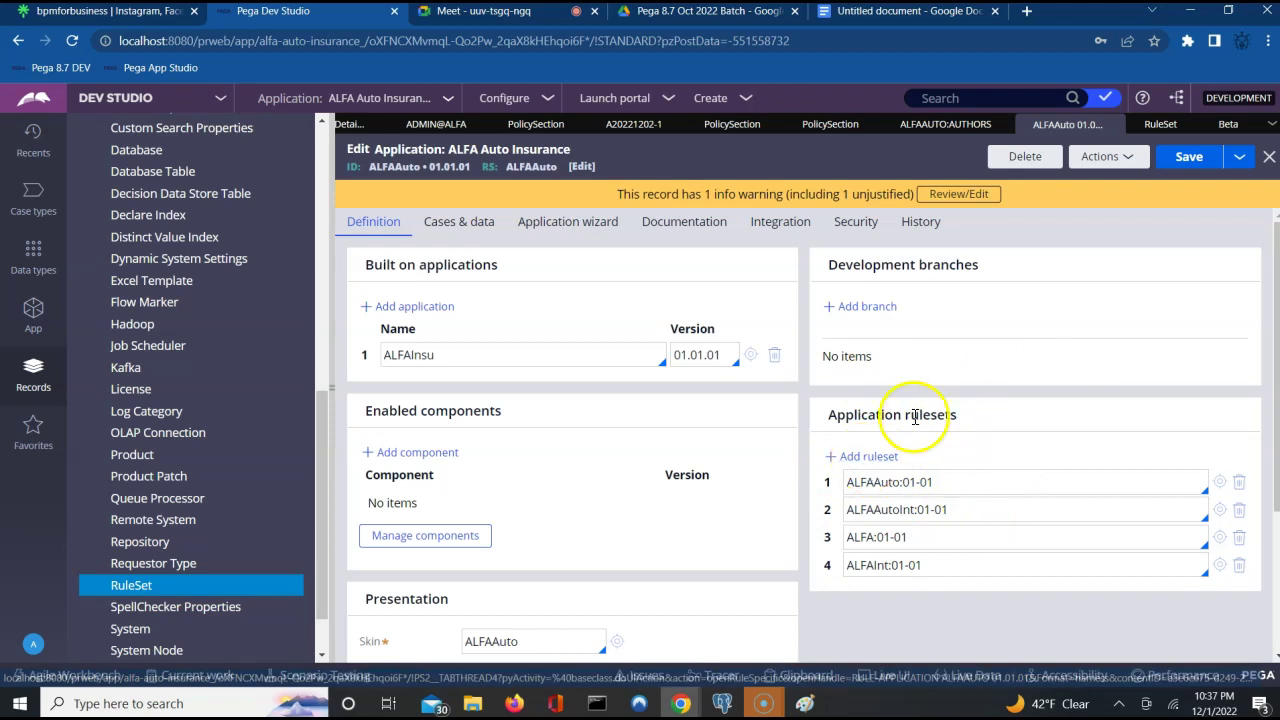
Bring the Paint diagram with its four captioned timeline steps back to the front.
left_click(805, 703)
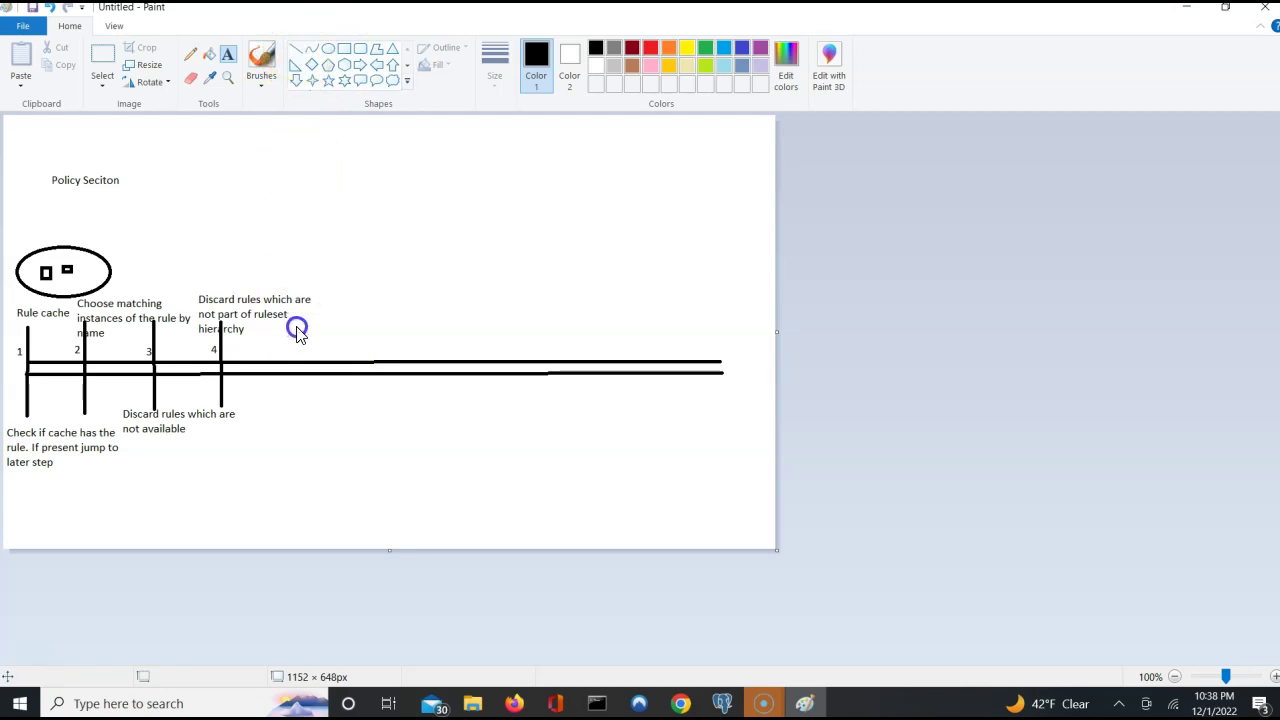
Draw the fifth vertical step marker across the timeline with the line tool.
left_click_drag(297, 330, 295, 385)
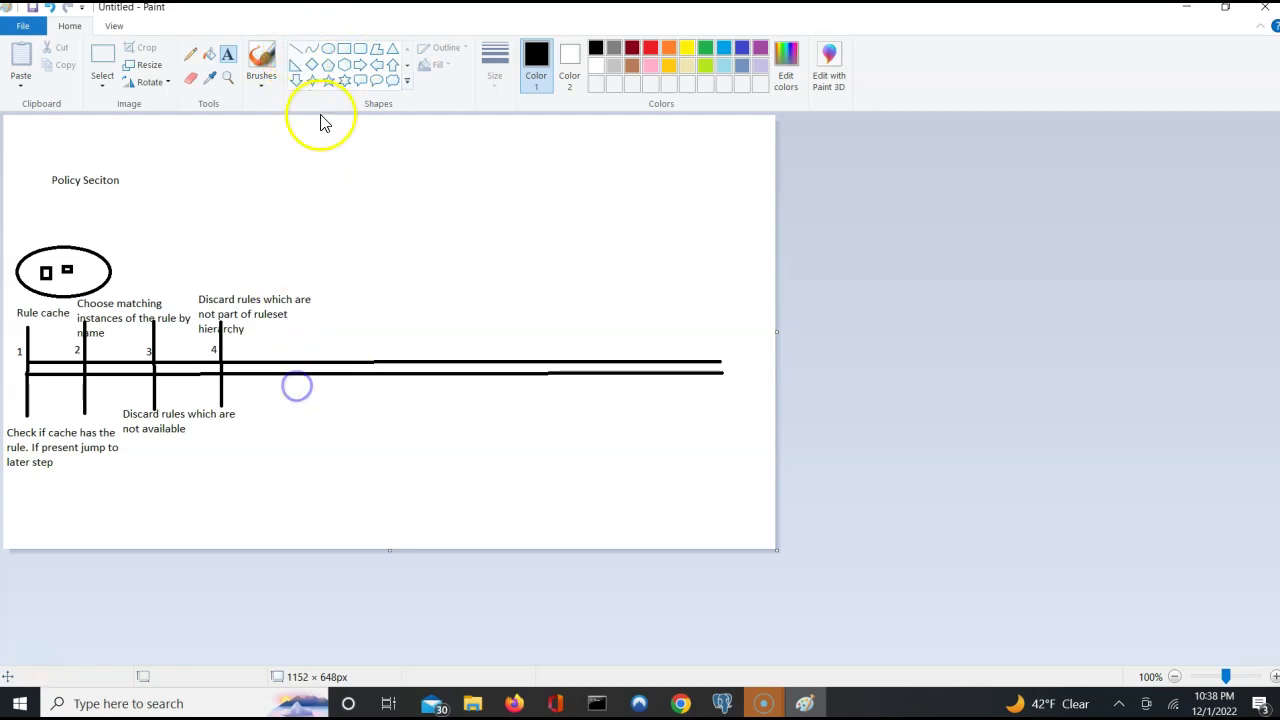
left_click(296, 49)
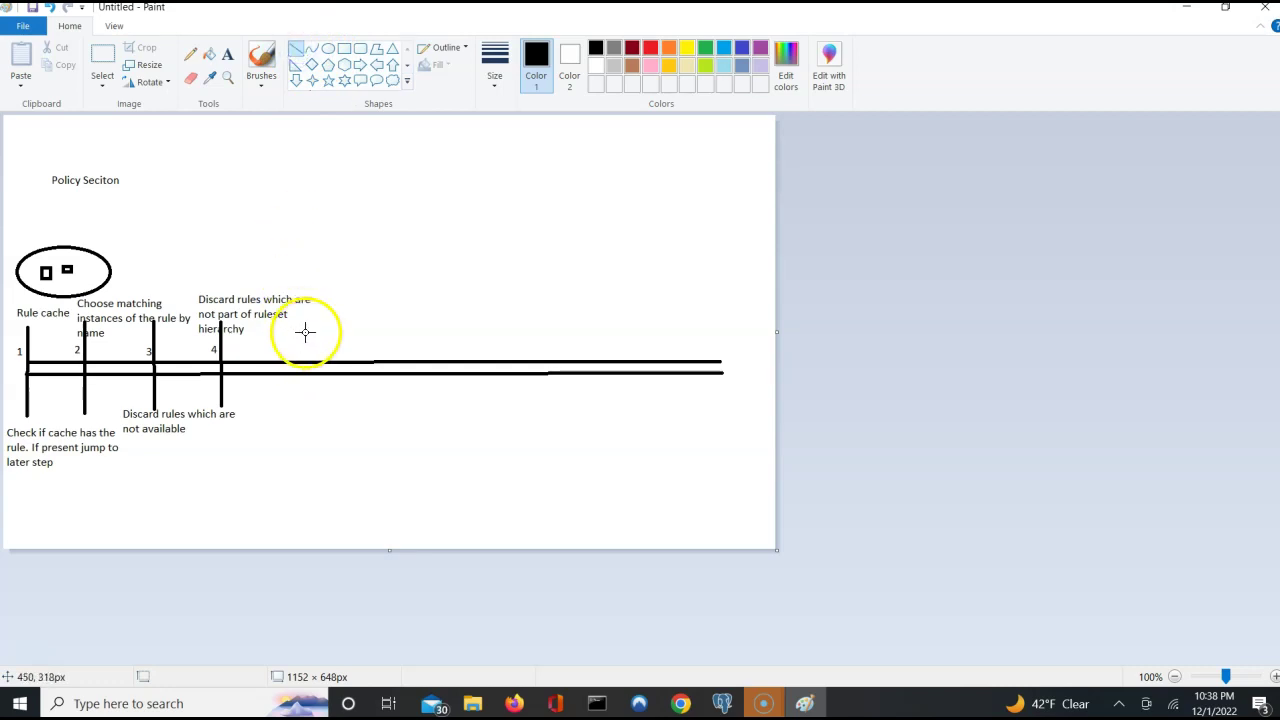
left_click_drag(304, 321, 304, 403)
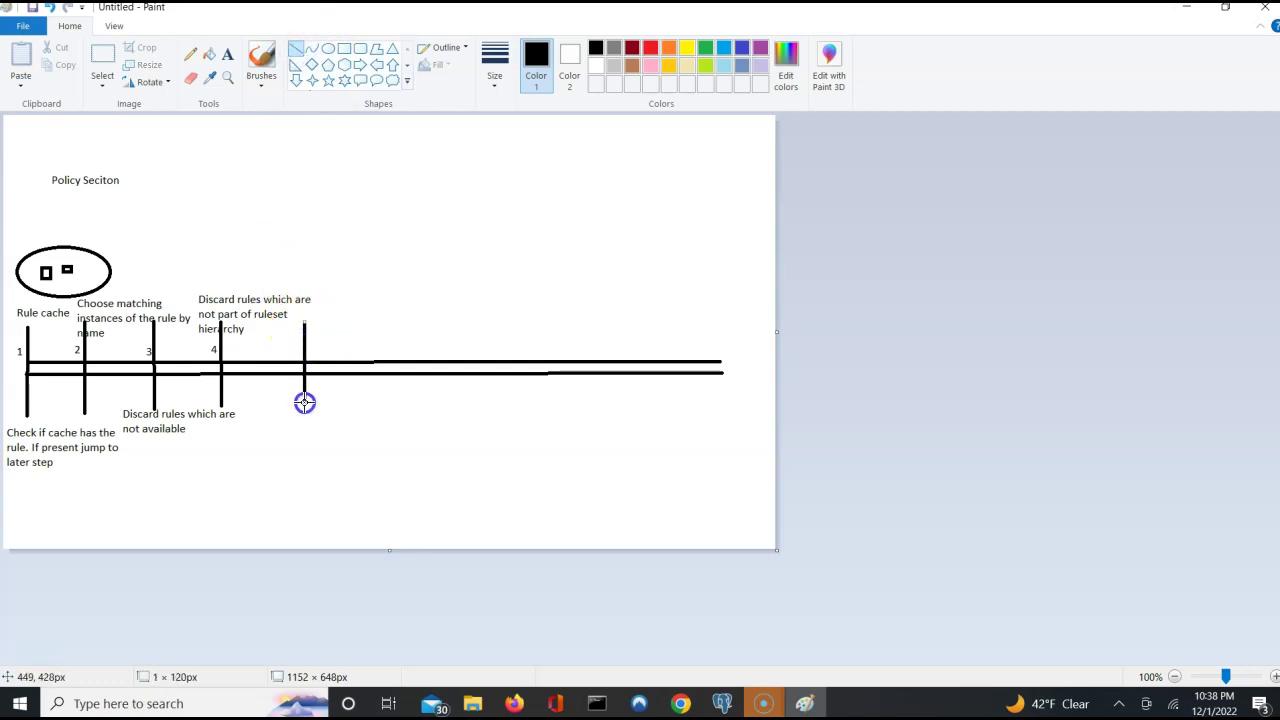
left_click(279, 423)
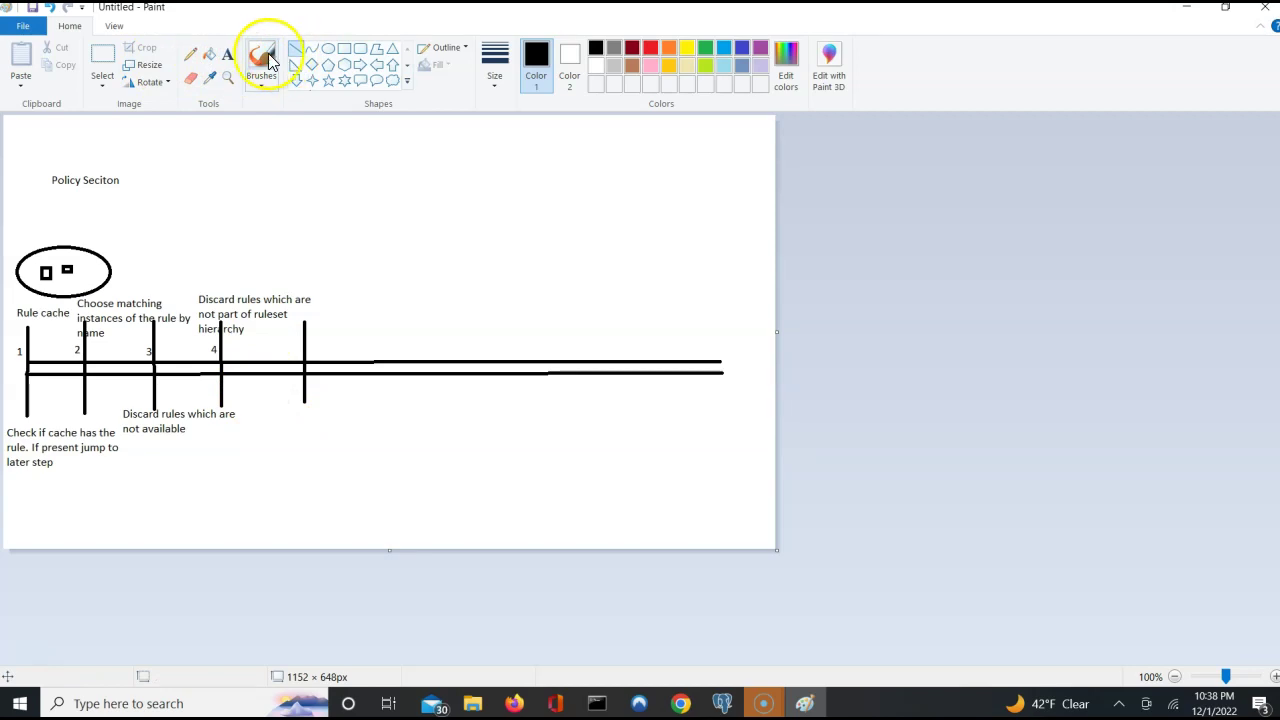
Caption the fifth step 'Discard rules not part of class hierarchy' below its line.
left_click(230, 56)
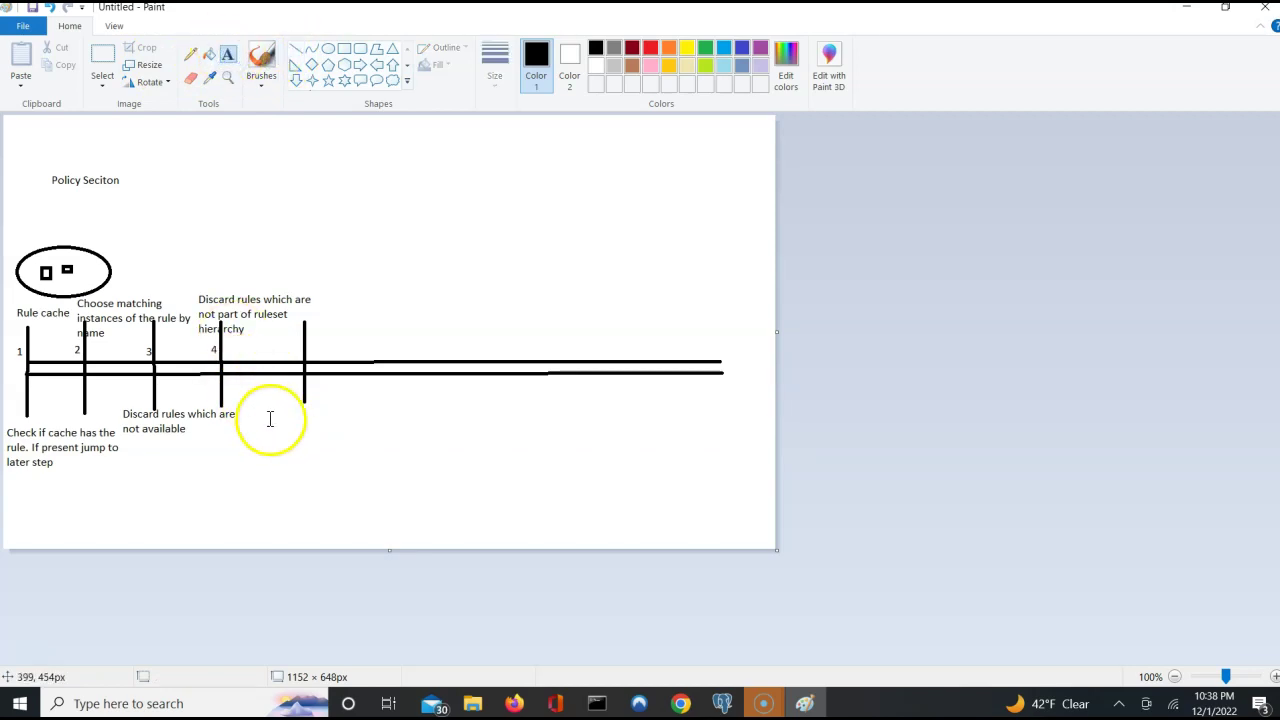
left_click(270, 419)
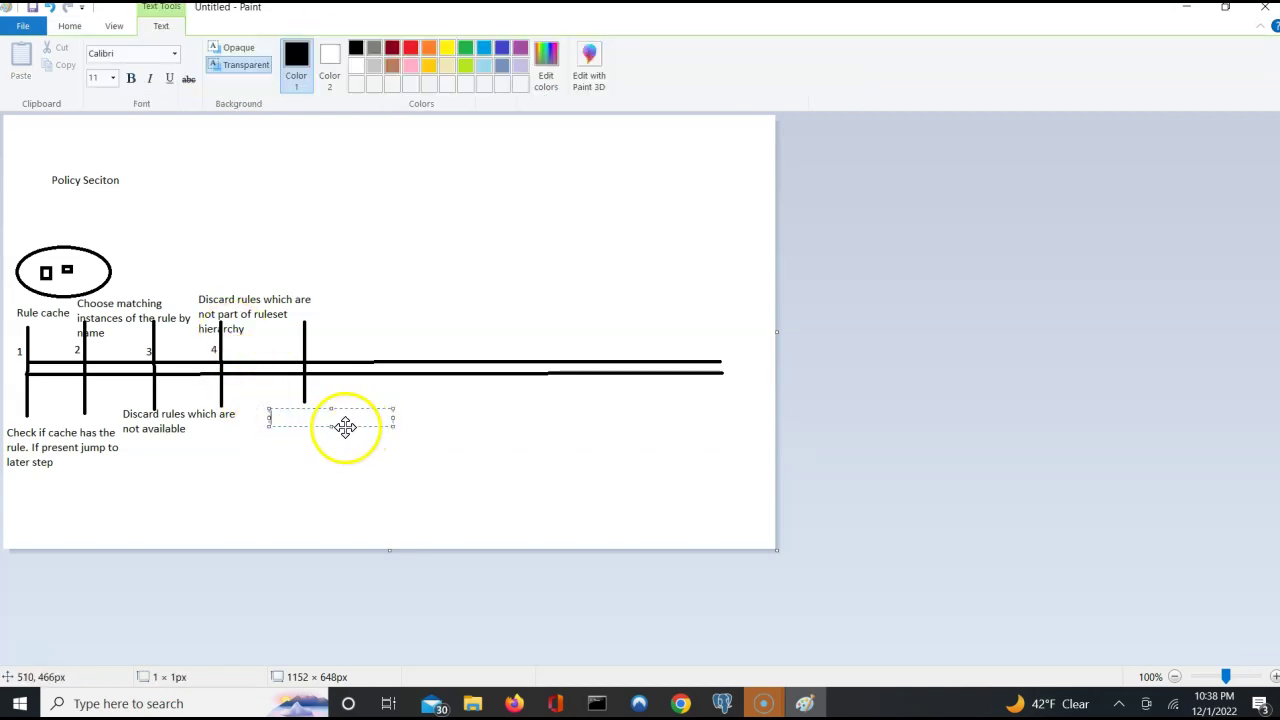
left_click(243, 413)
left_click(252, 410)
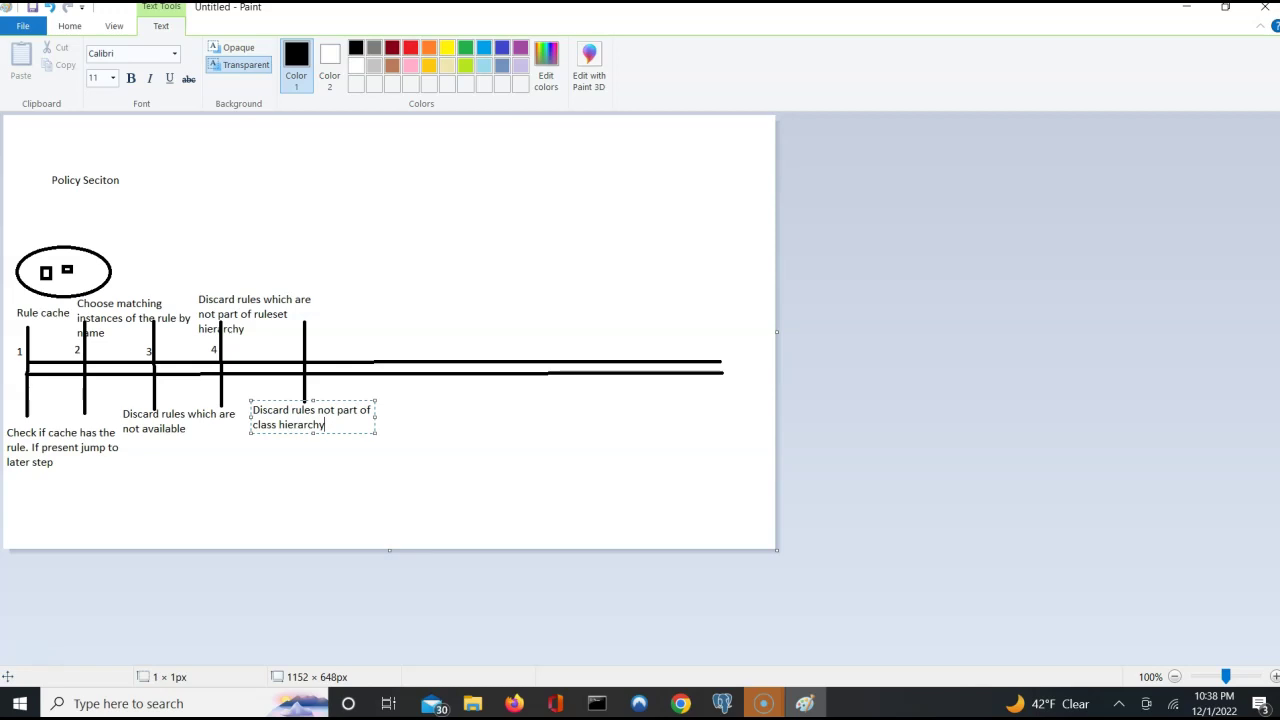
left_click(366, 477)
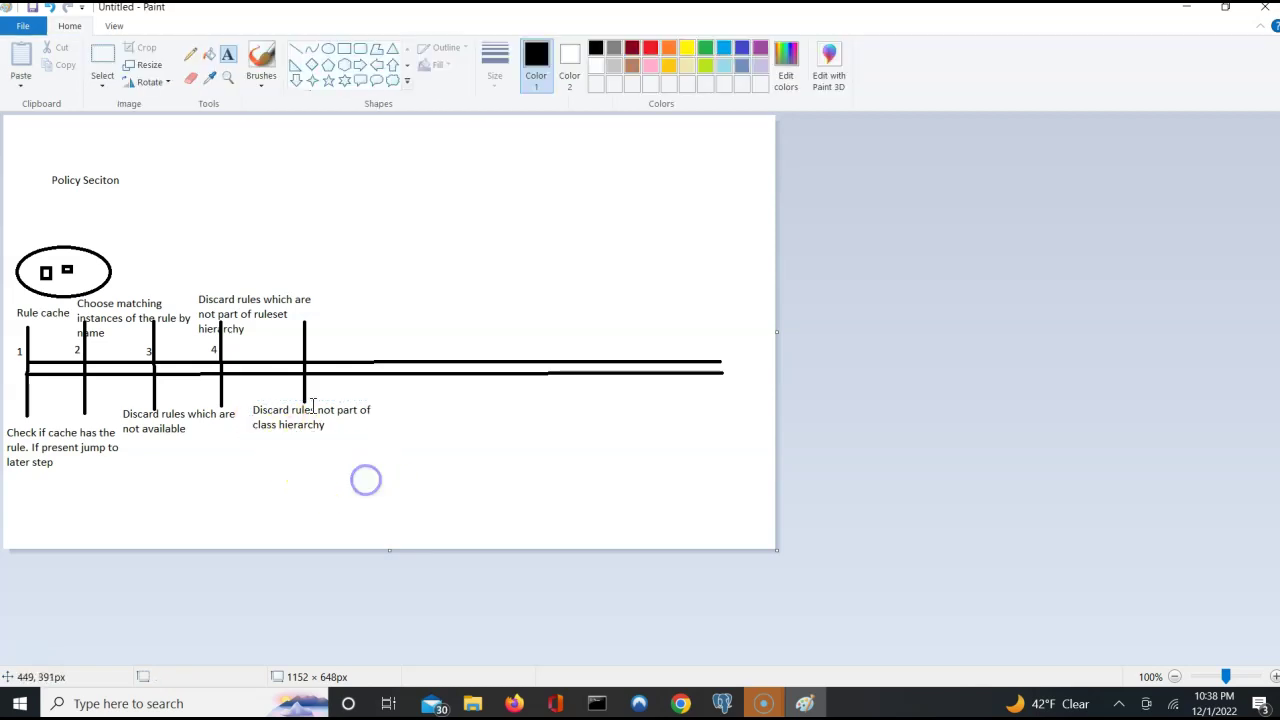
Begin the '5' label above the fifth line, then return to Pega Dev Studio.
left_click(296, 347)
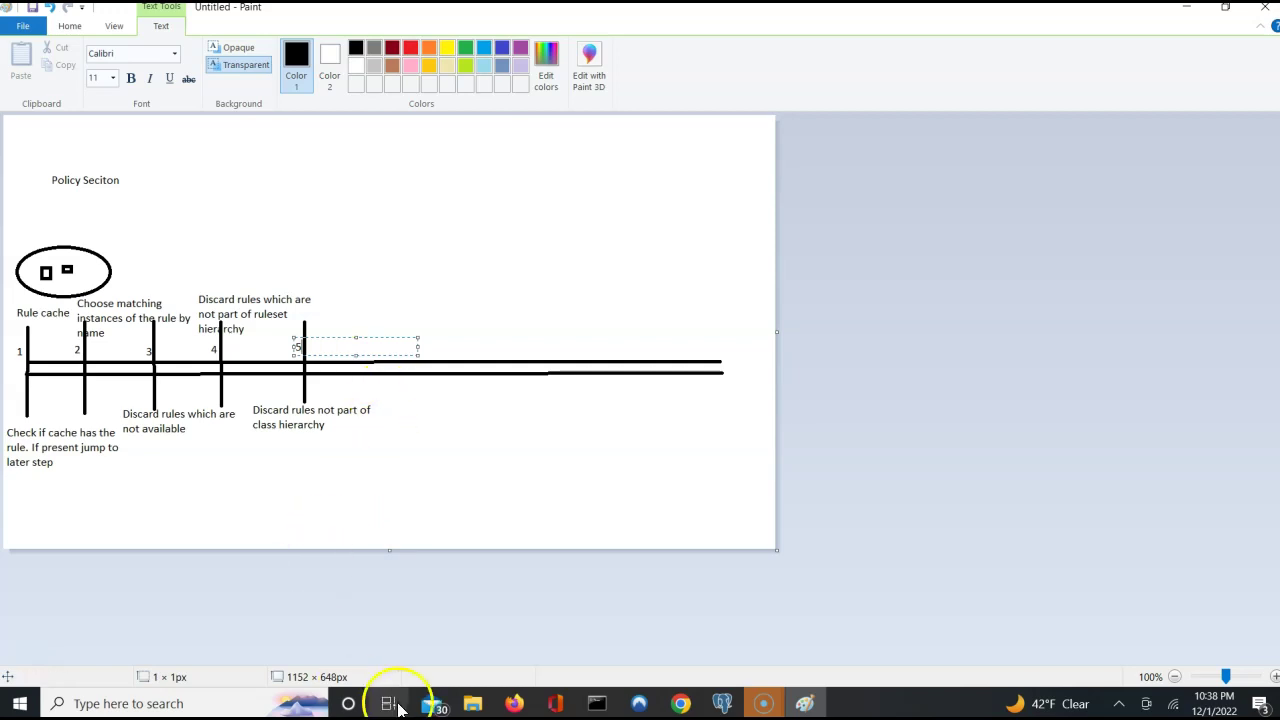
mouse_move(681, 703)
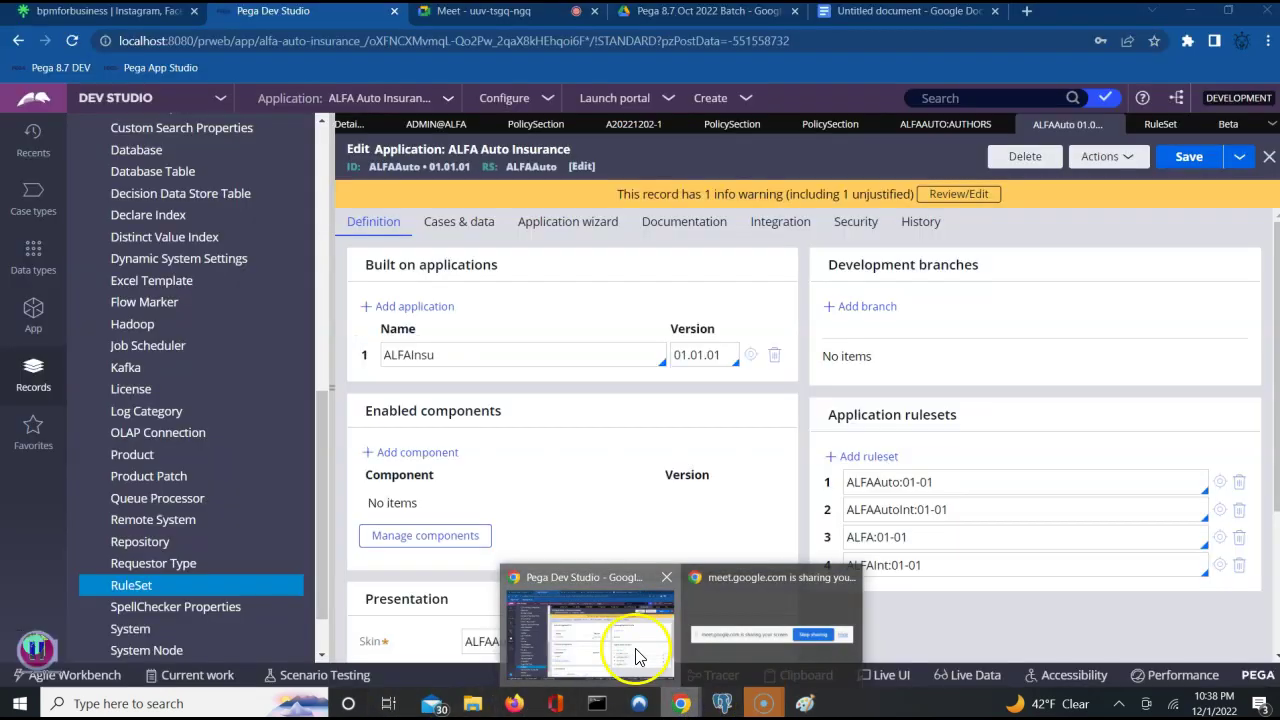
left_click(637, 657)
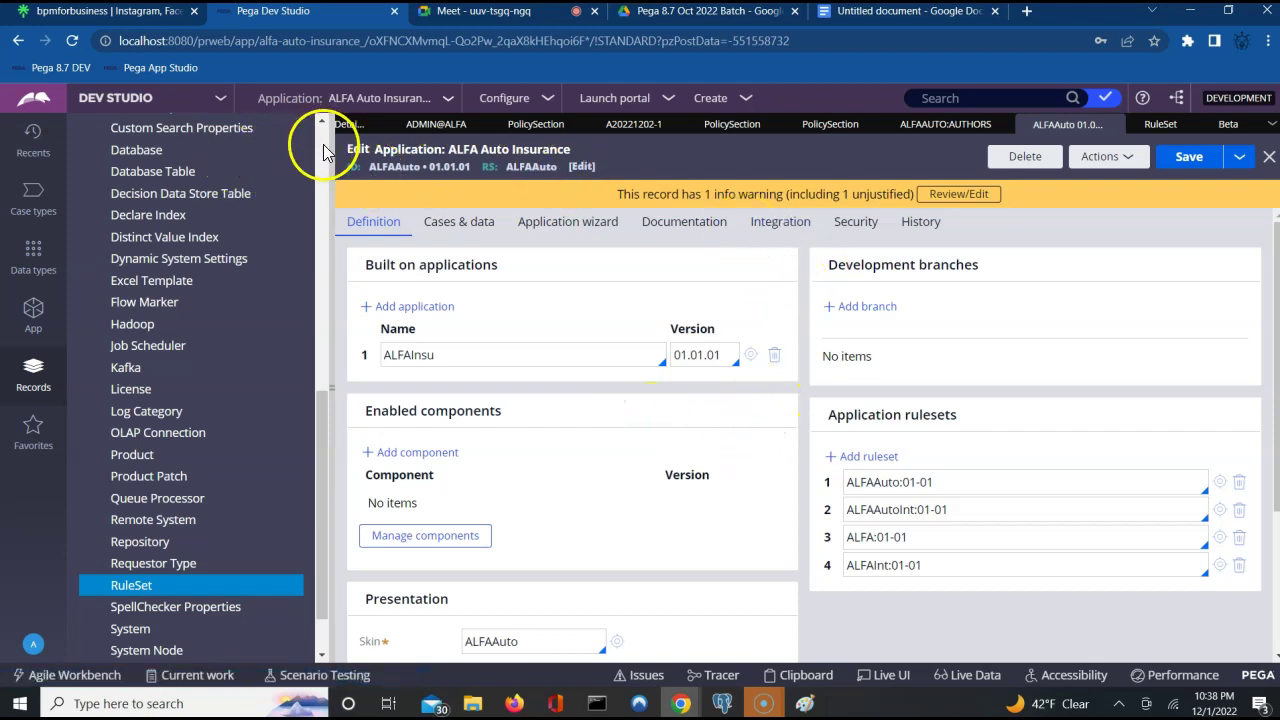
Show ALFA-ALFAAuto-Work's inheritance in the App Explorer, pointing out its ALFA-ALFAAuto parent.
scroll(305, 145, "up", 5)
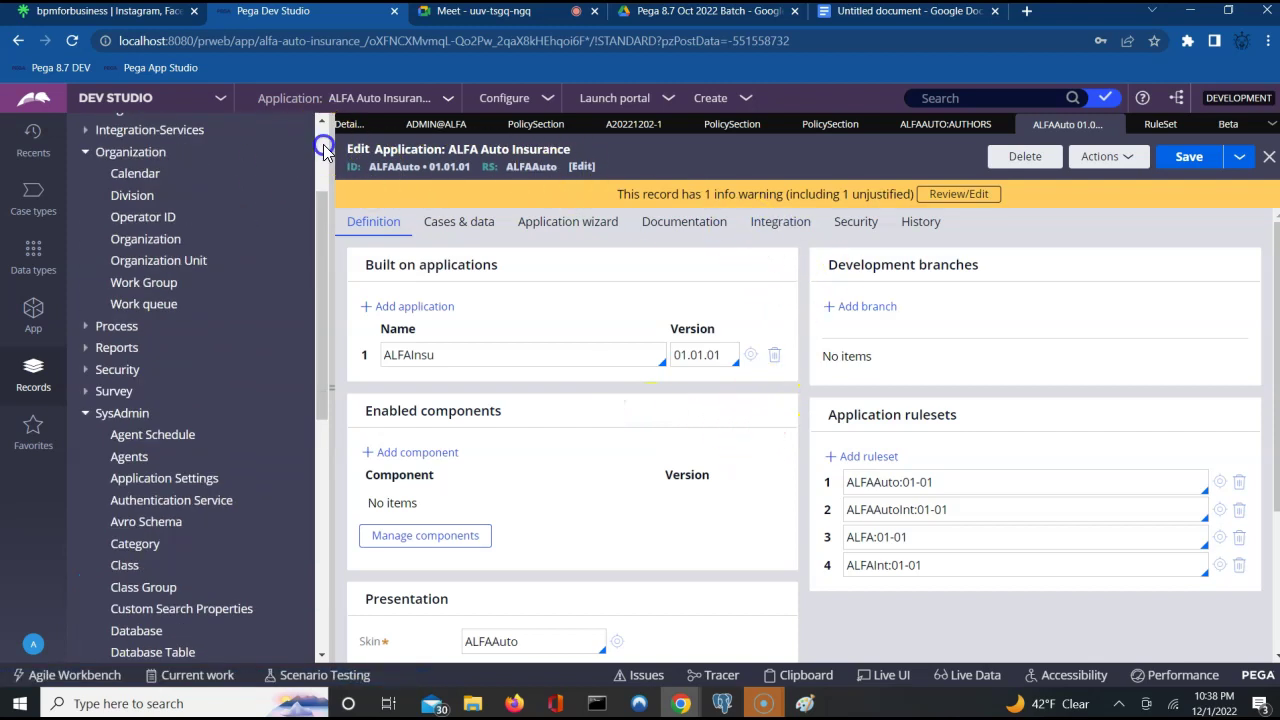
left_click(31, 306)
left_click(199, 227)
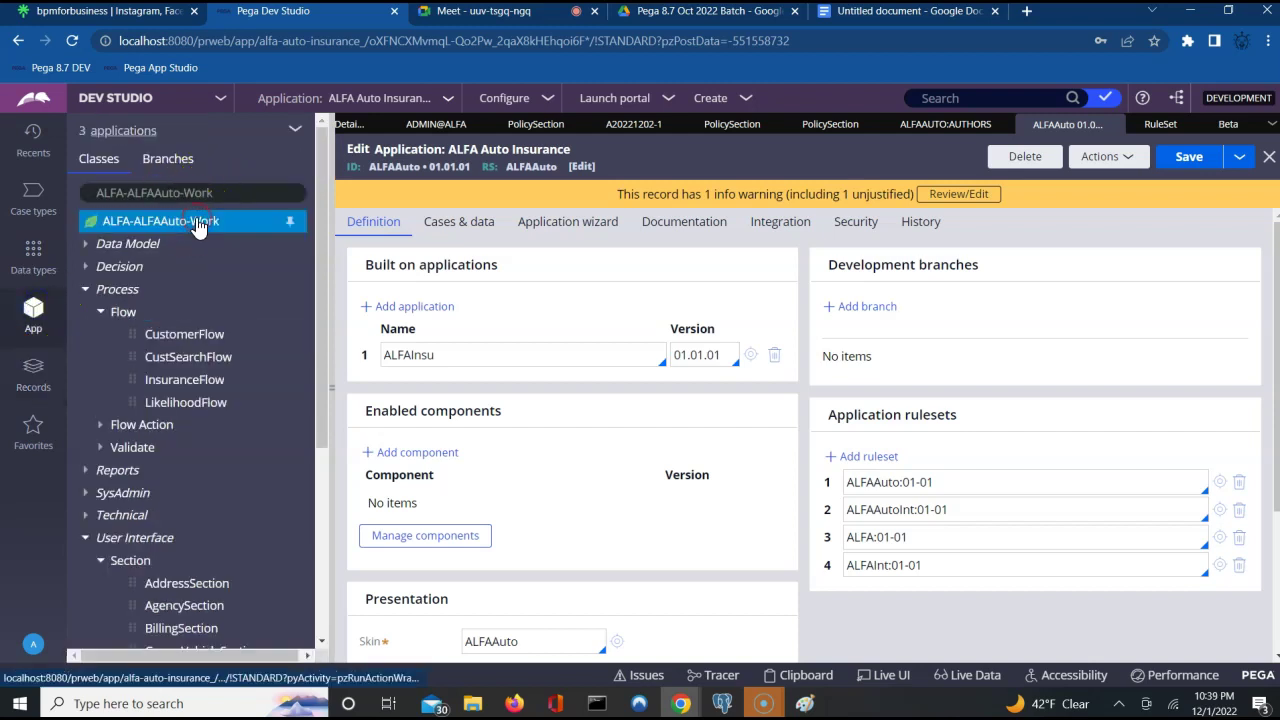
right_click(199, 227)
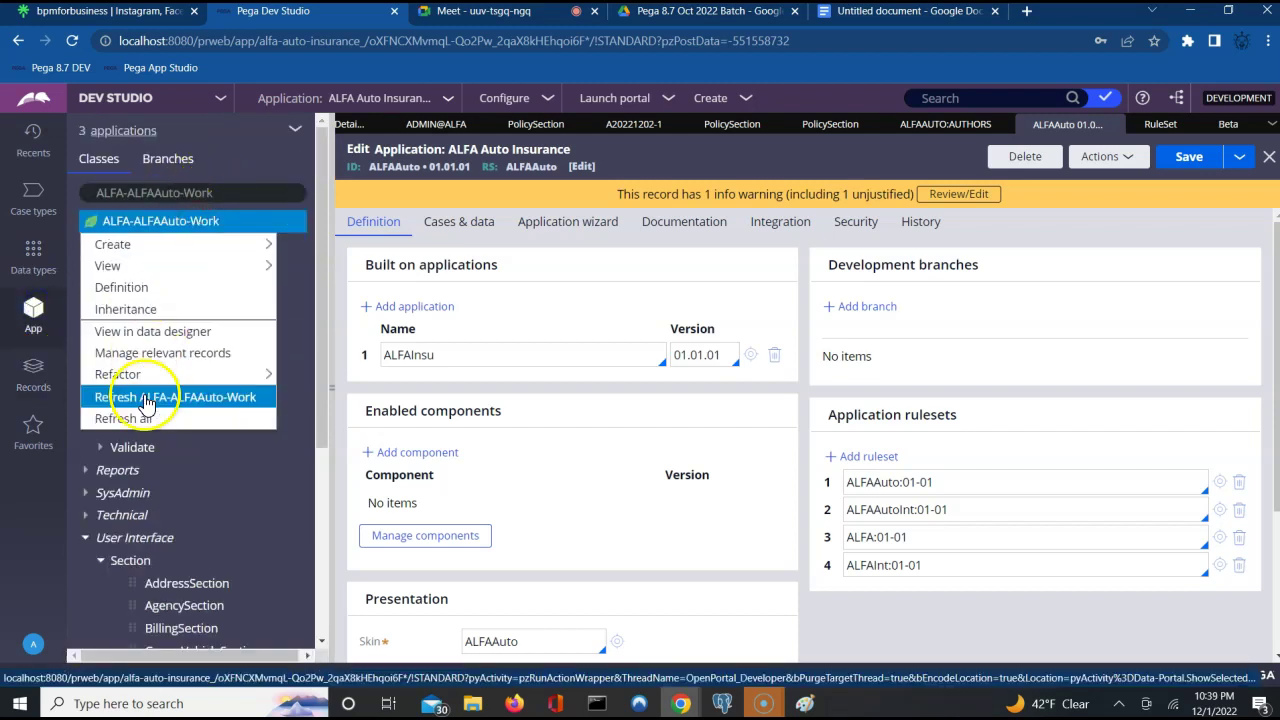
left_click(150, 310)
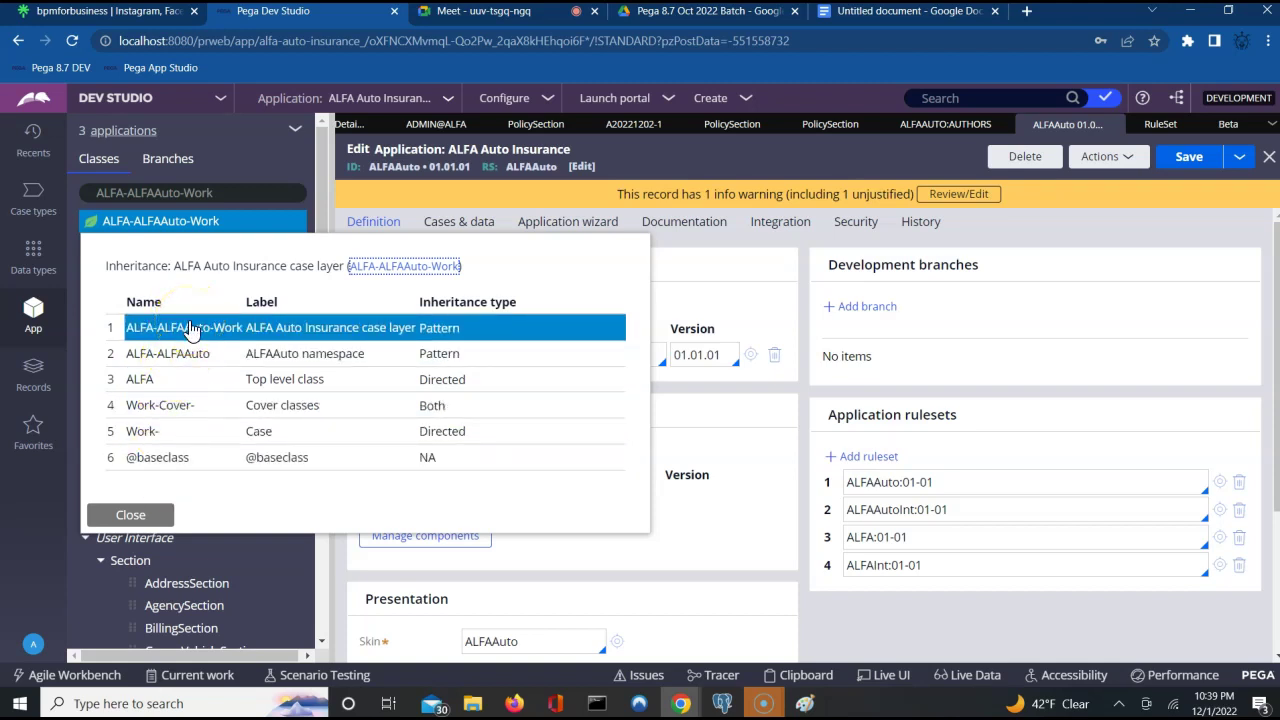
left_click(189, 355)
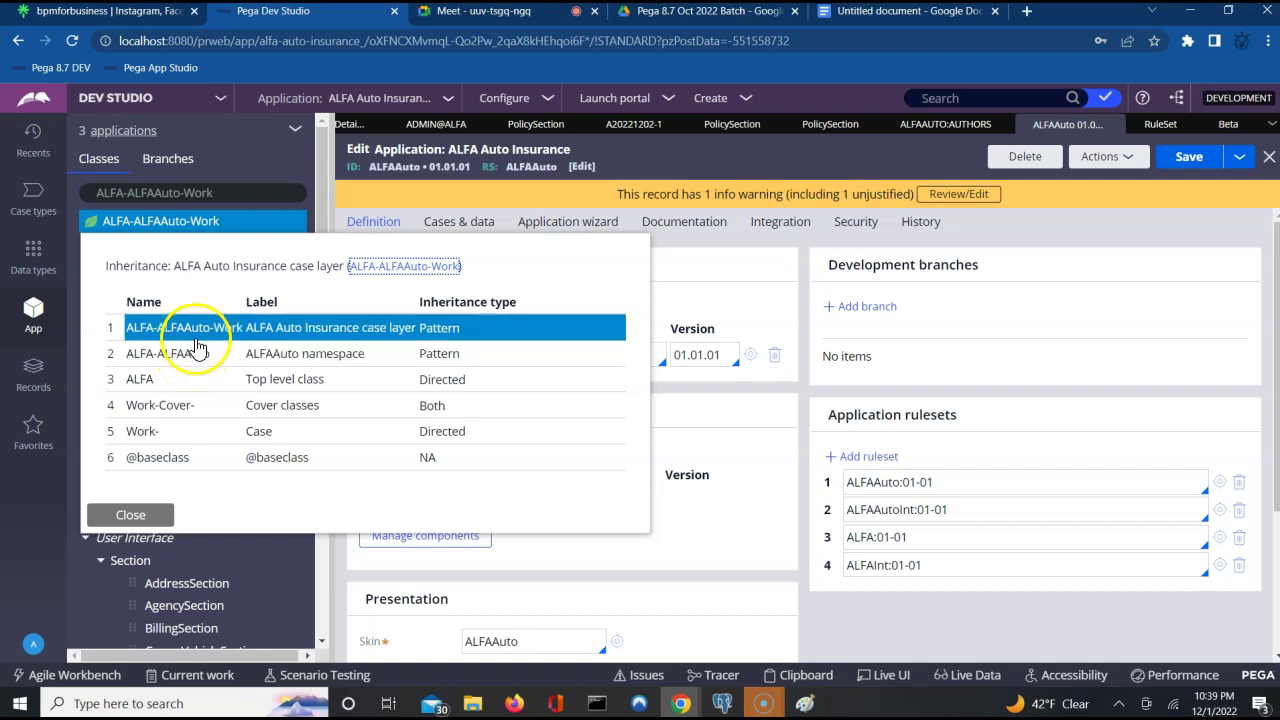
left_click(238, 186)
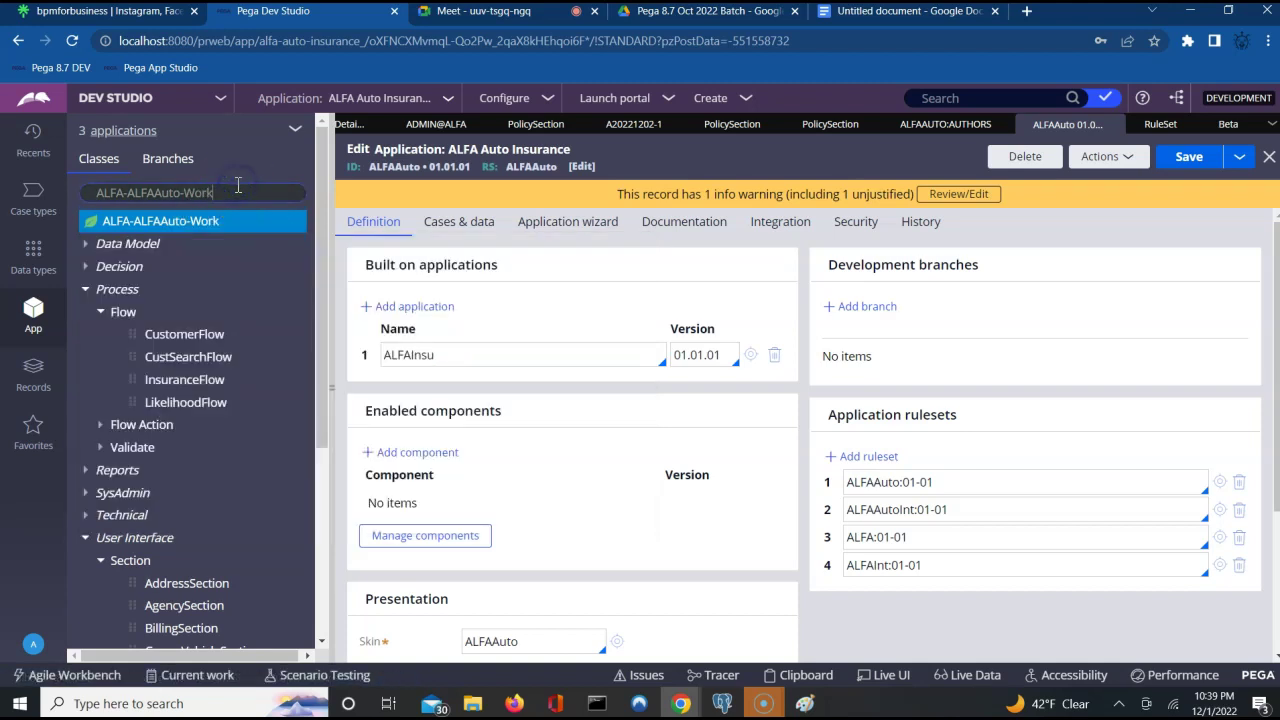
Filter the App Explorer class search to 'ALFA-' classes.
key("BackSpace")
key("BackSpace")
key("BackSpace")
key("BackSpace")
key("BackSpace")
key("BackSpace")
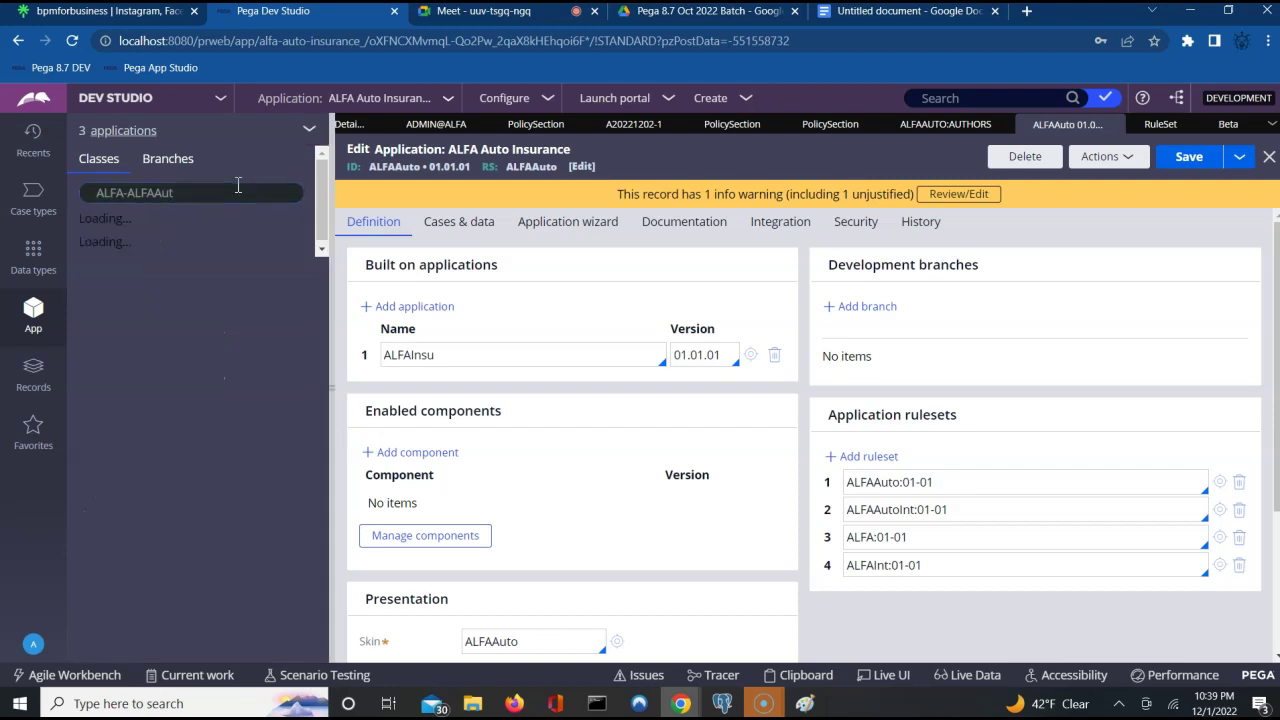
left_click(190, 190)
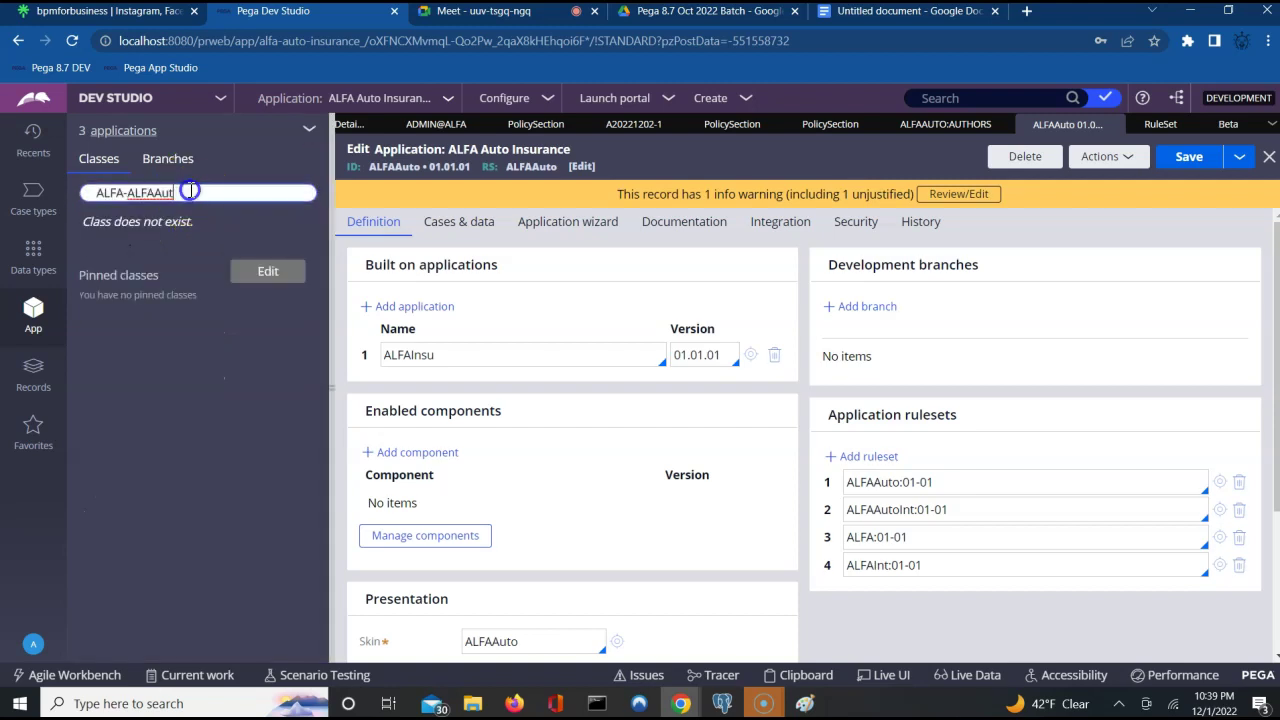
key("BackSpace")
key("BackSpace")
key("BackSpace")
key("BackSpace")
key("BackSpace")
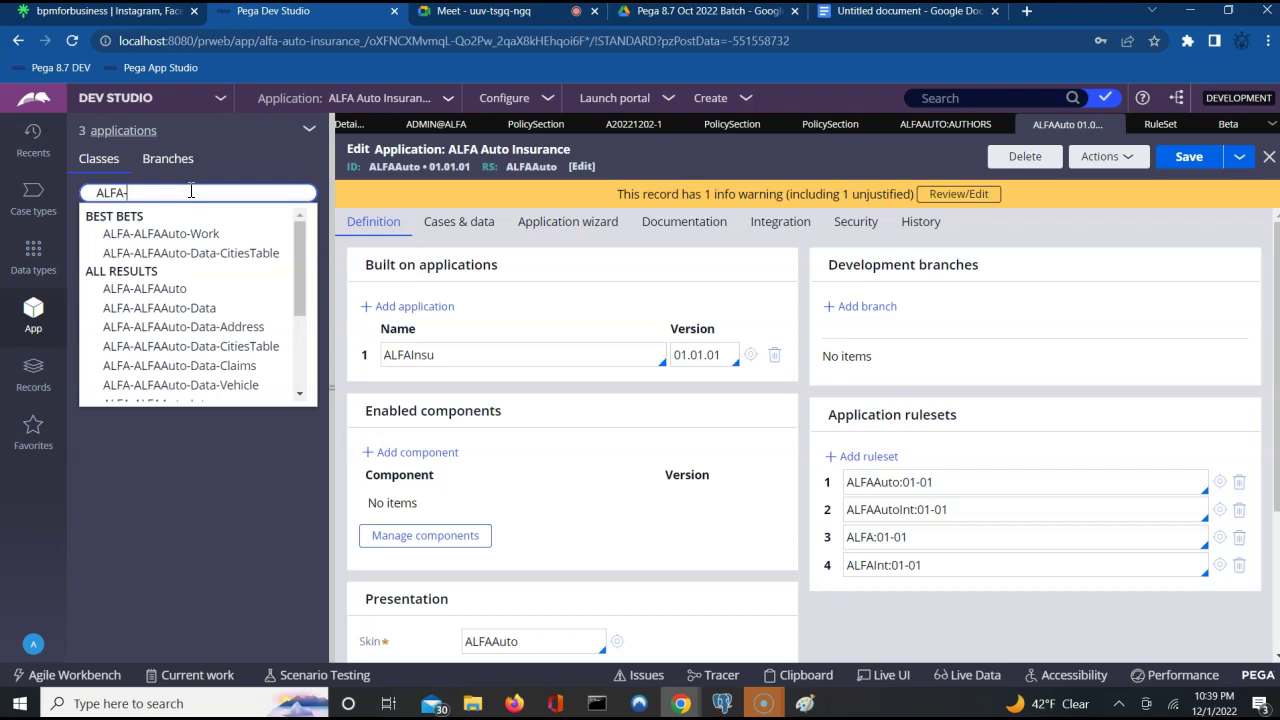
left_click(188, 193)
type("-")
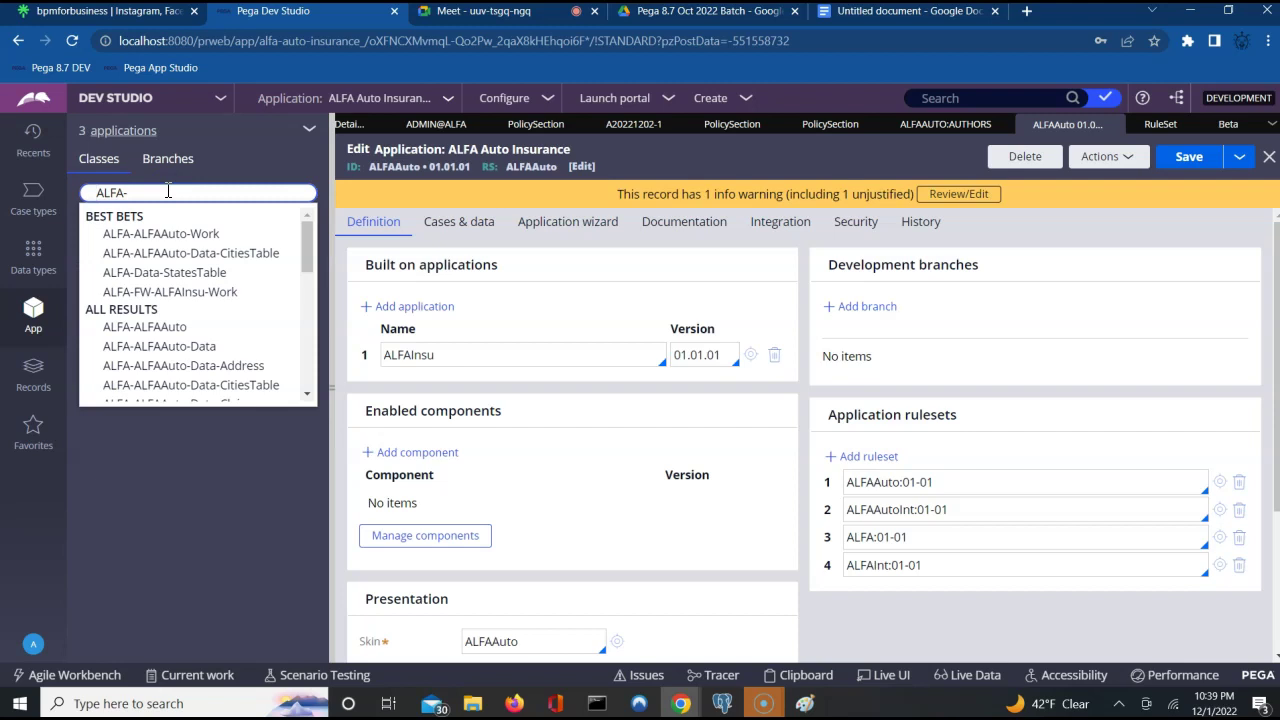
left_click(157, 190)
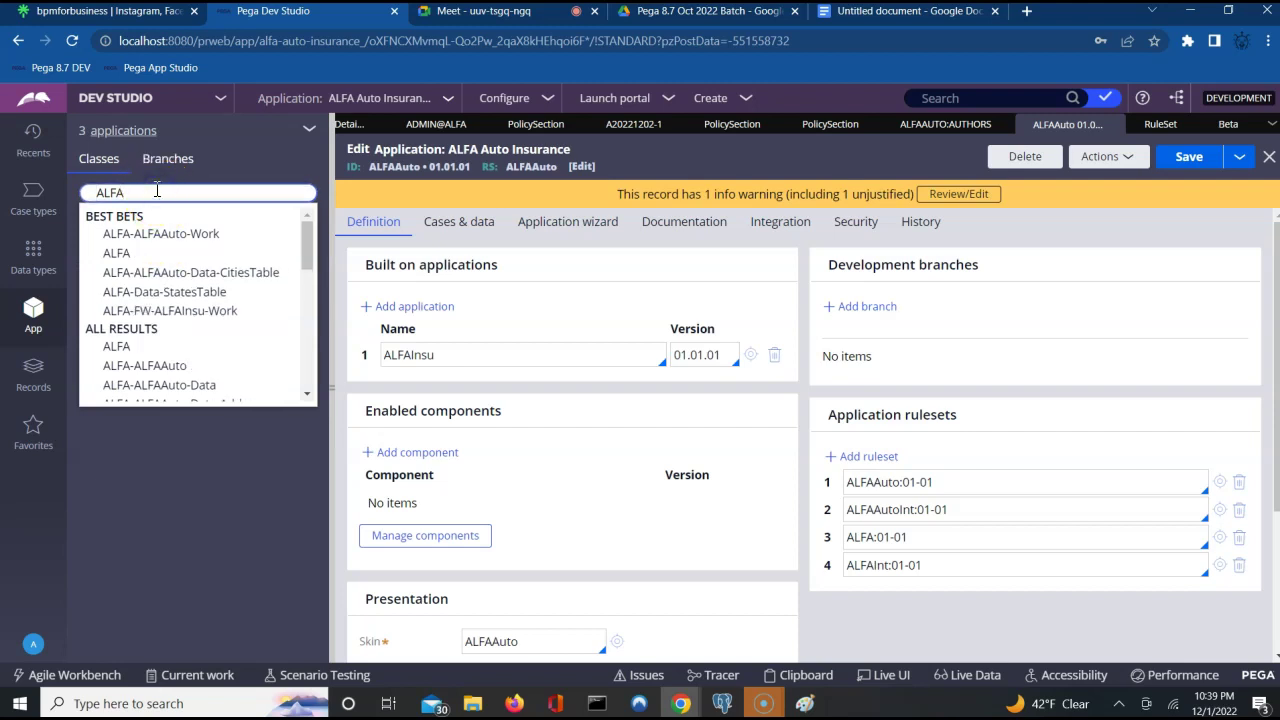
key("Return")
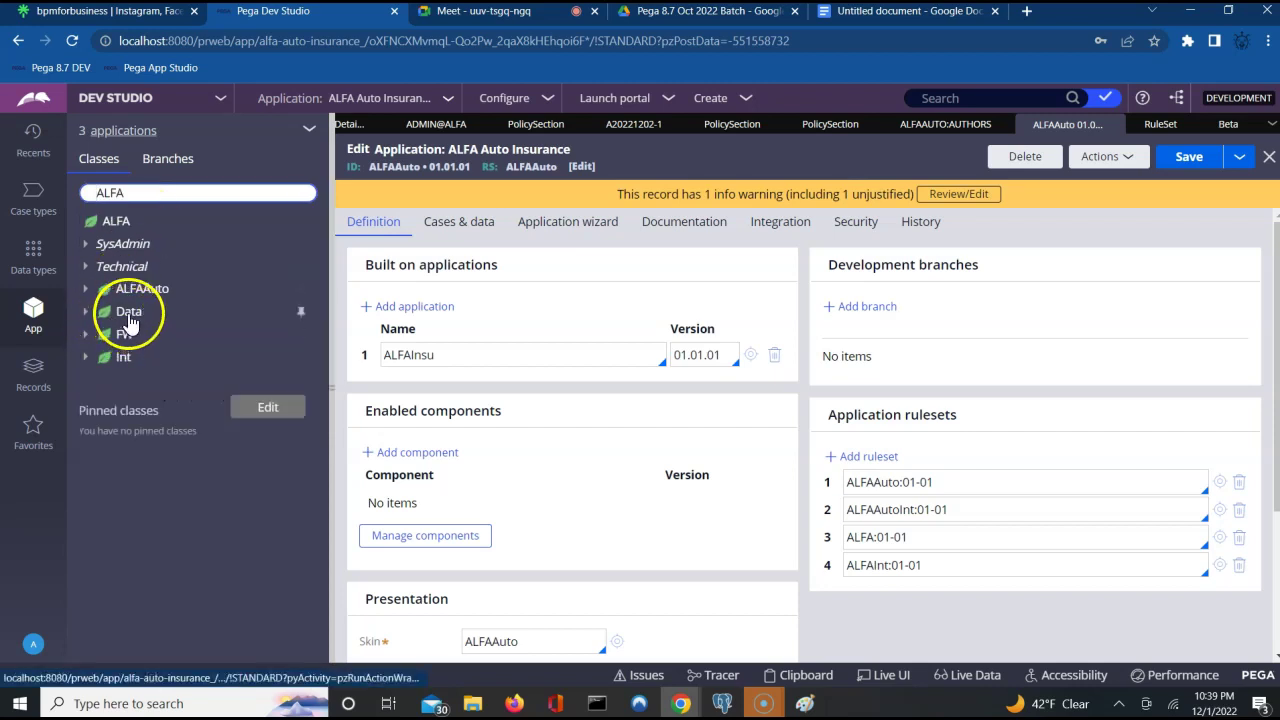
Expand ALFAAuto > Work and show the Work class's inheritance list.
left_click(84, 340)
left_click(84, 338)
left_click(85, 290)
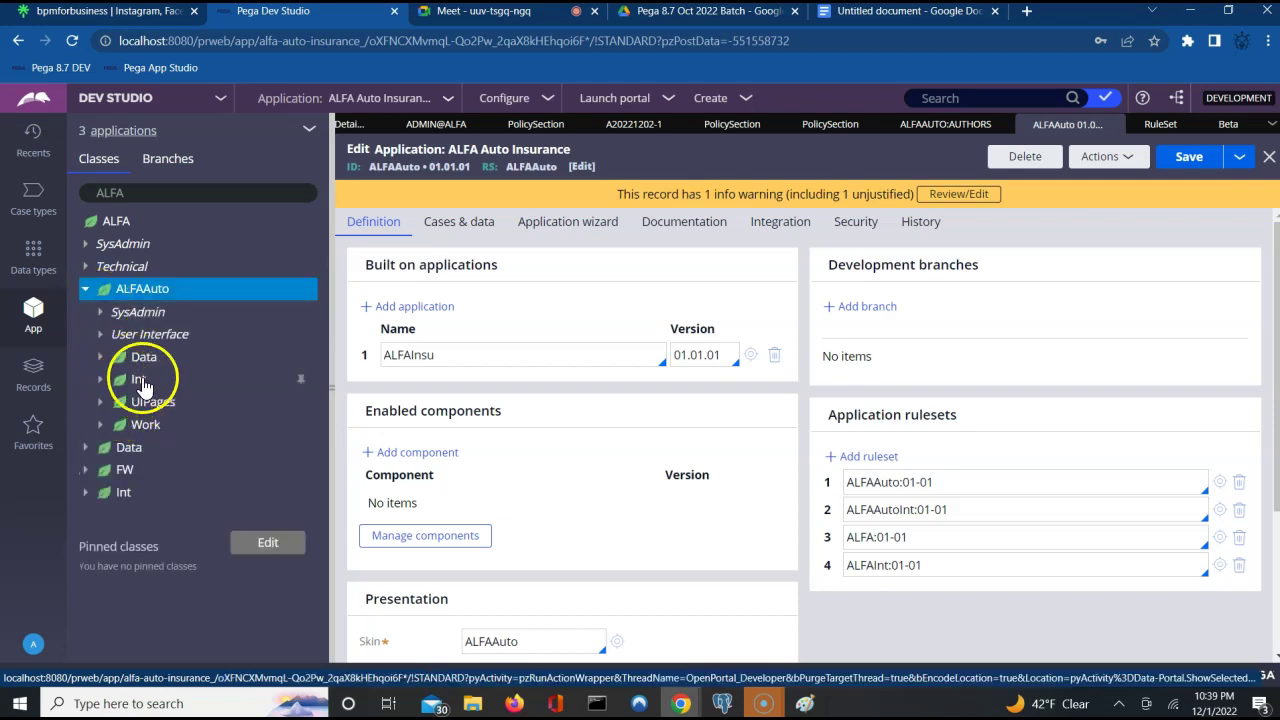
left_click(102, 426)
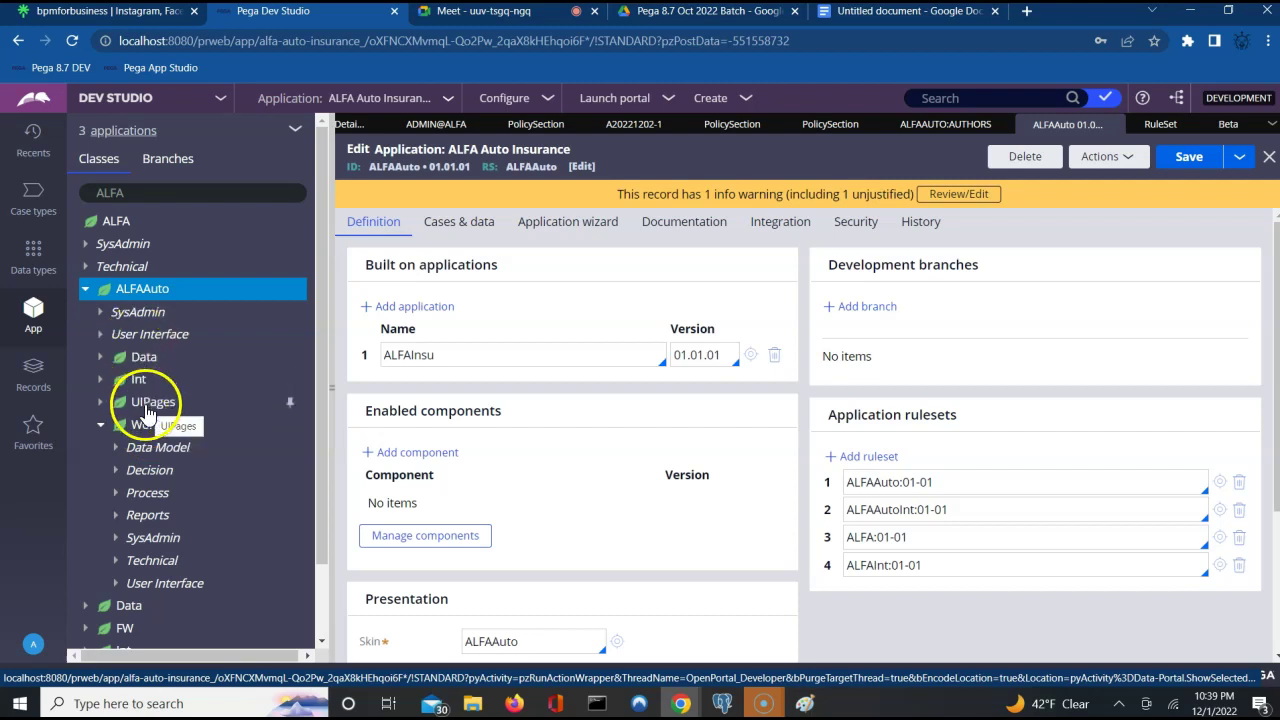
left_click(145, 425)
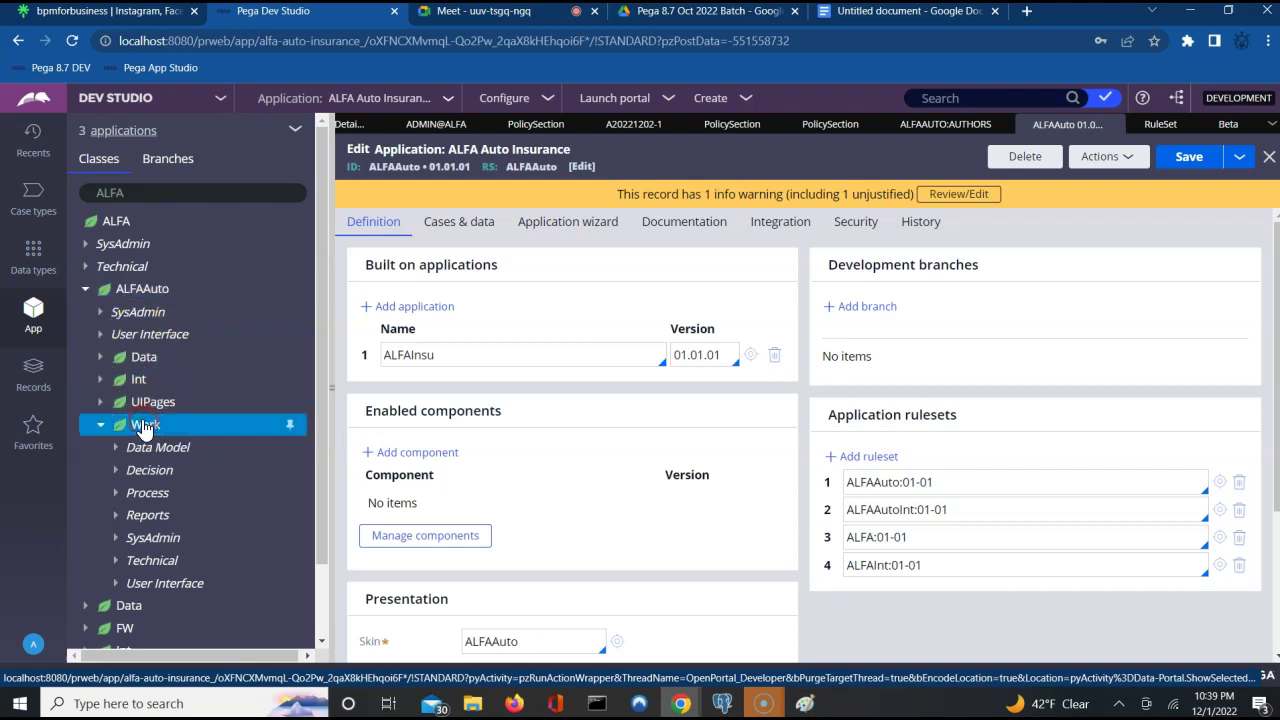
right_click(145, 427)
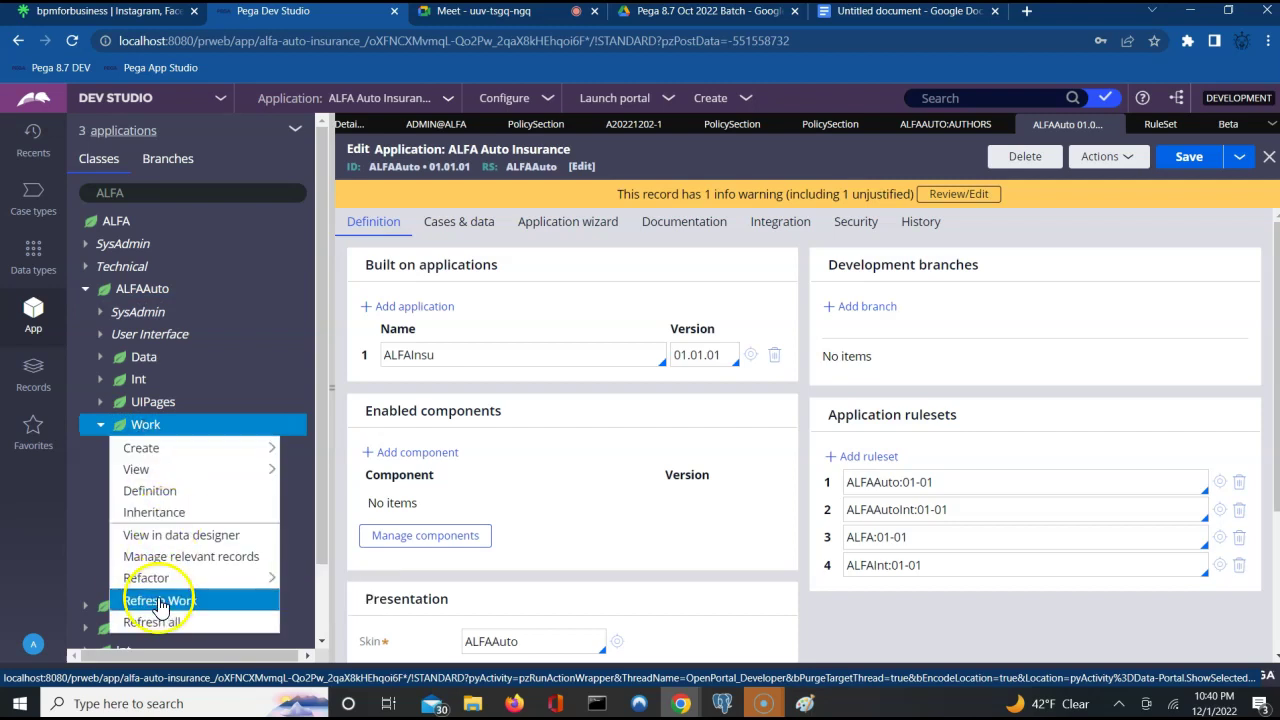
left_click(188, 515)
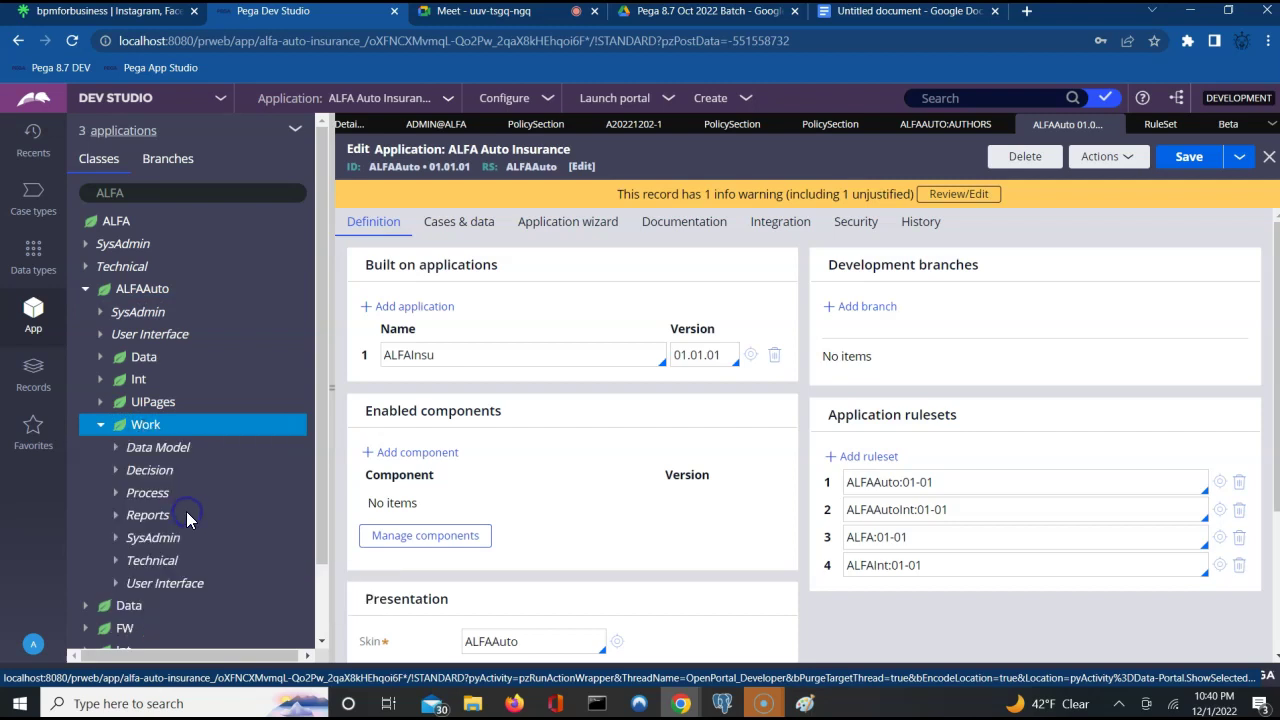
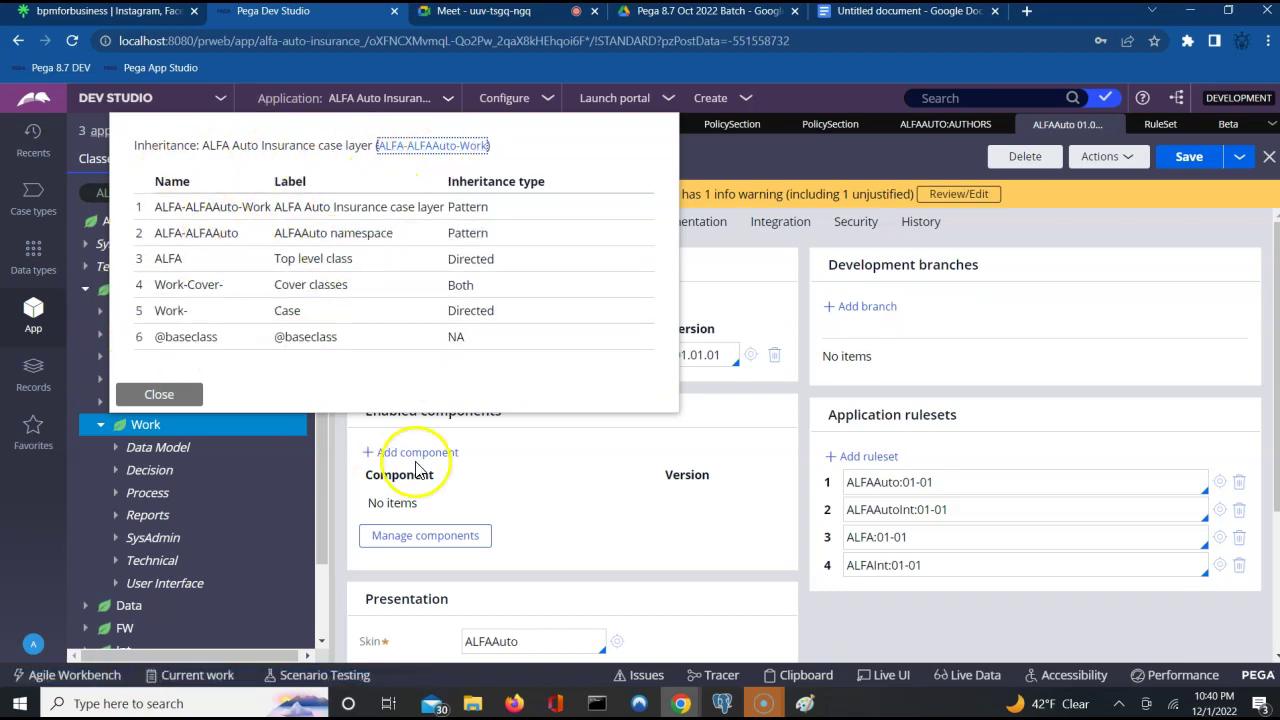
Switch from Chrome to the Paint rule-resolution timeline diagram.
left_click(806, 705)
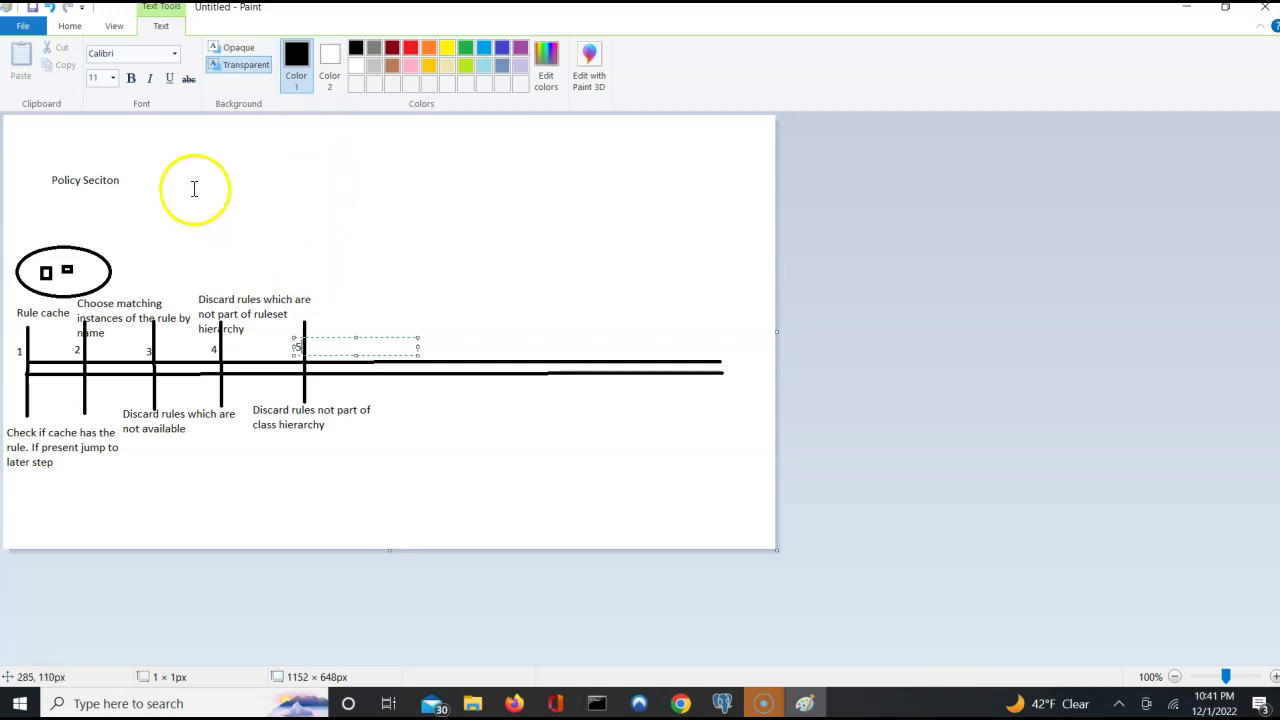
Draw a vertical step-6 tick across the timeline and label it '6'.
left_click(113, 26)
left_click(70, 27)
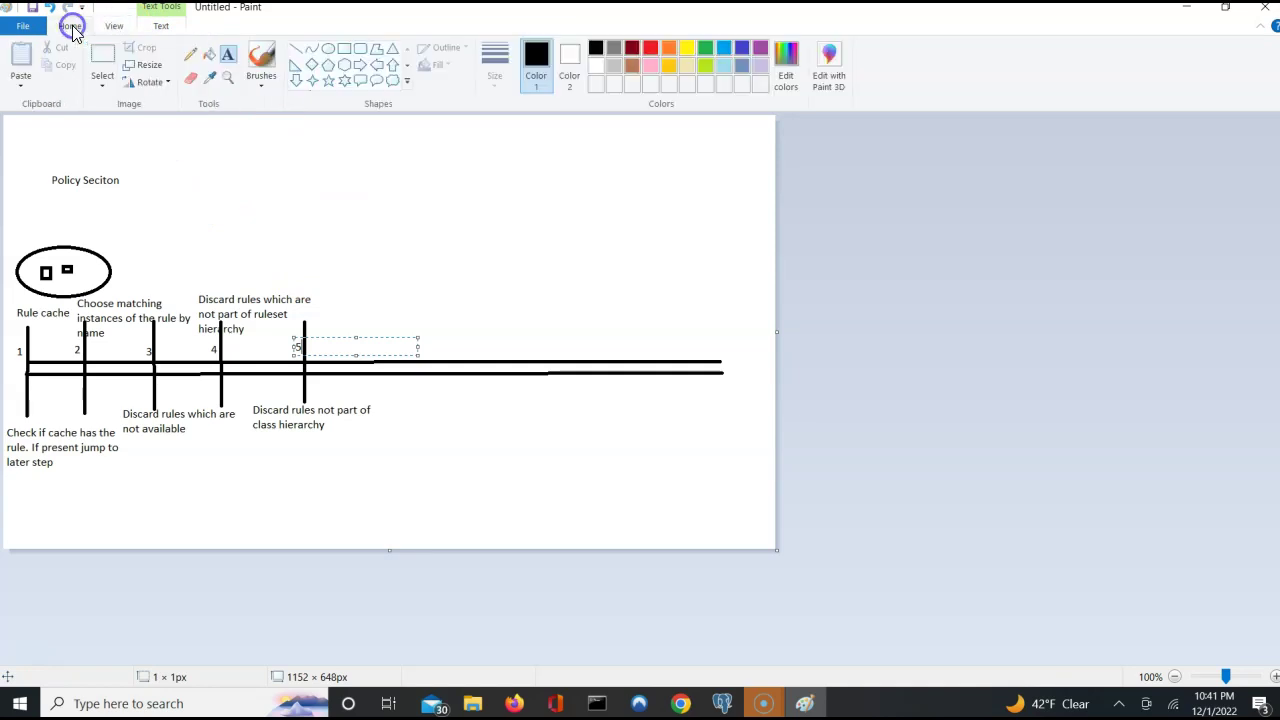
left_click(295, 48)
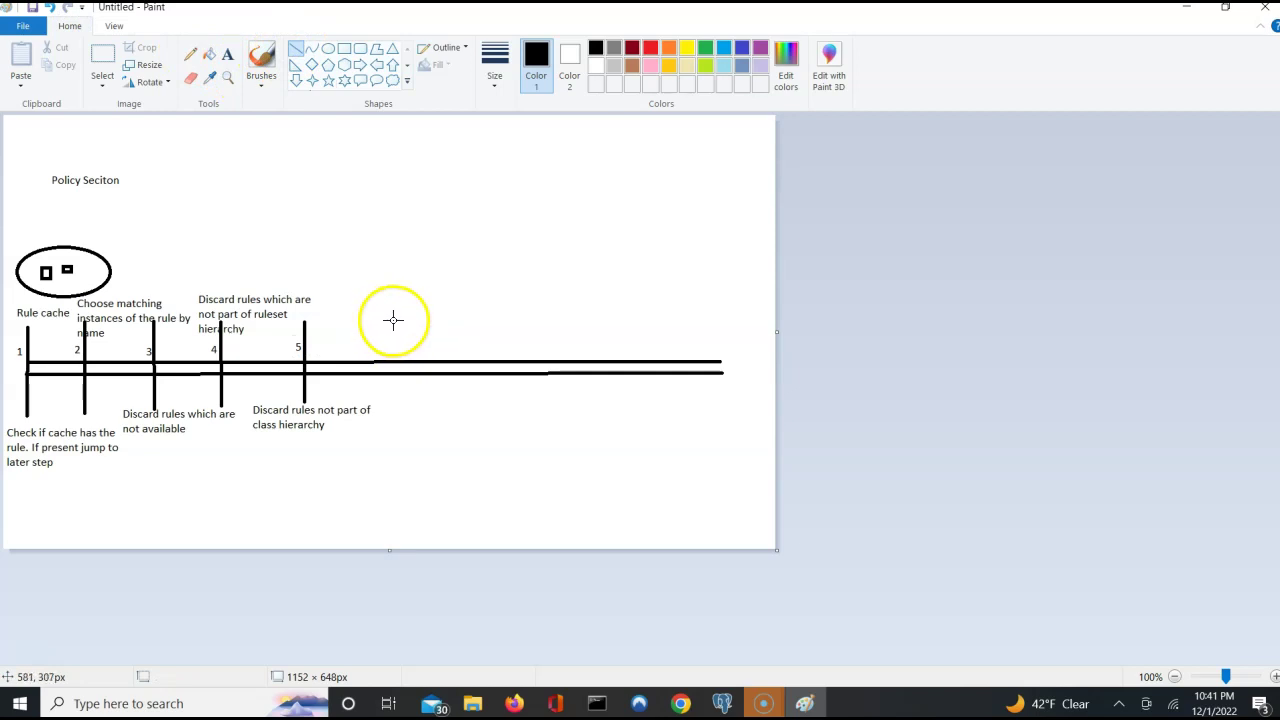
left_click_drag(391, 318, 391, 404)
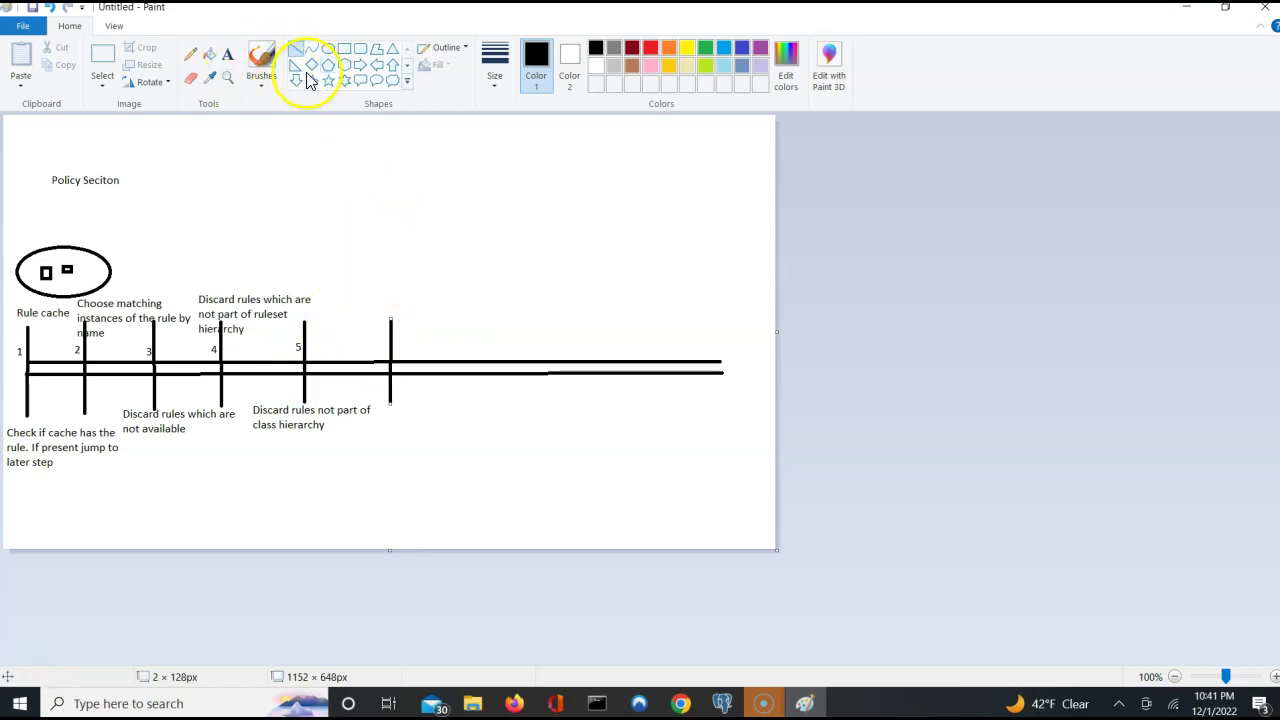
left_click(229, 58)
left_click(383, 350)
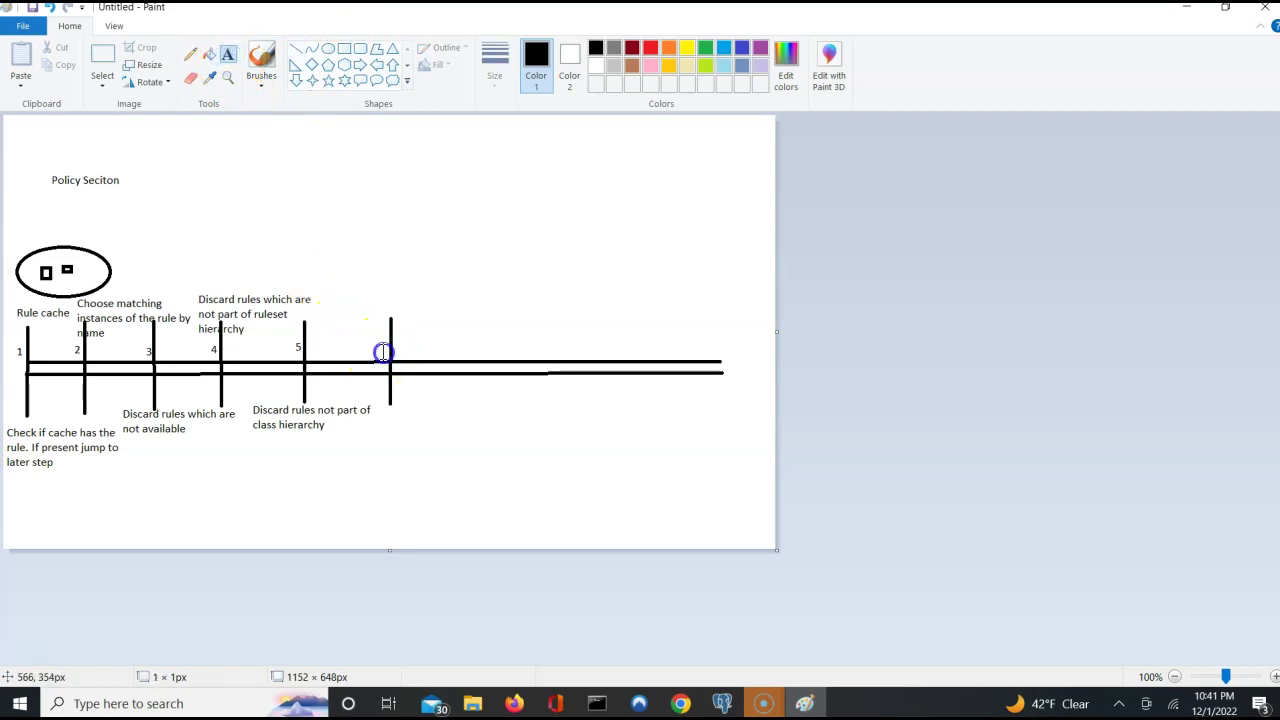
type("6")
left_click(372, 300)
left_click(340, 214)
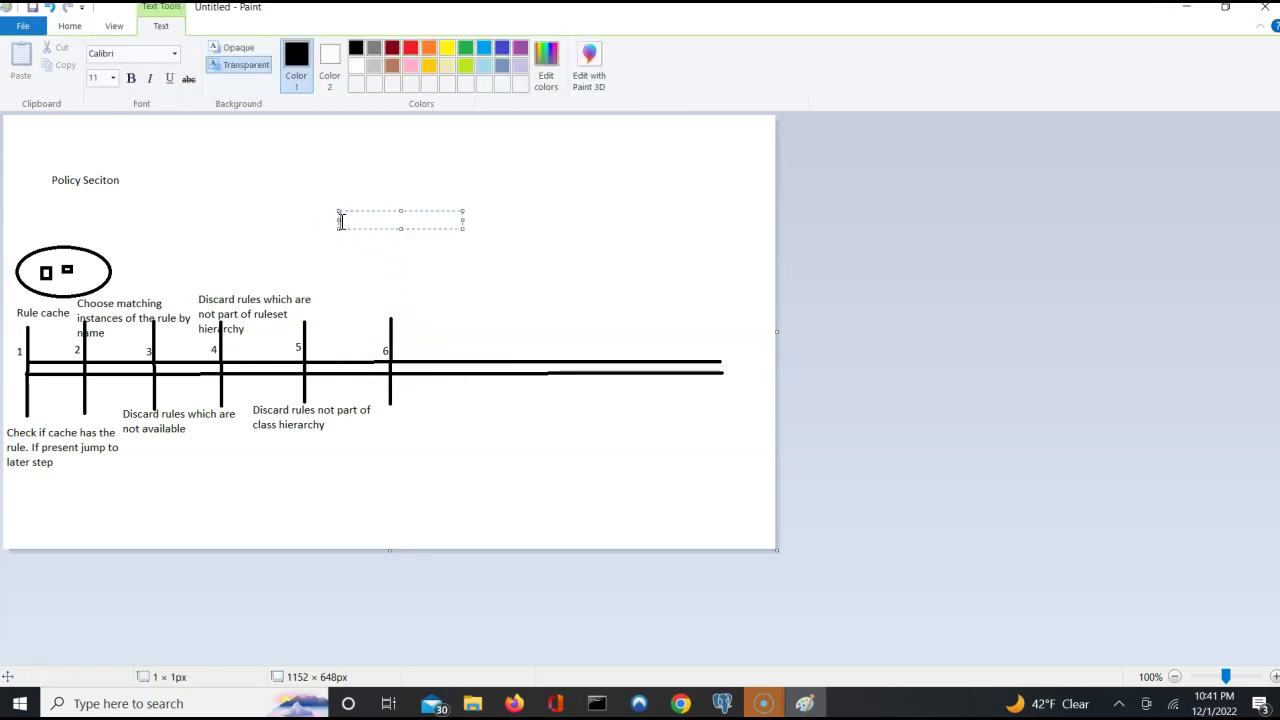
Start the step 6 caption above the tick: 'Ranks Rule by Class, Ruleset, Circumstance'.
left_click(352, 272)
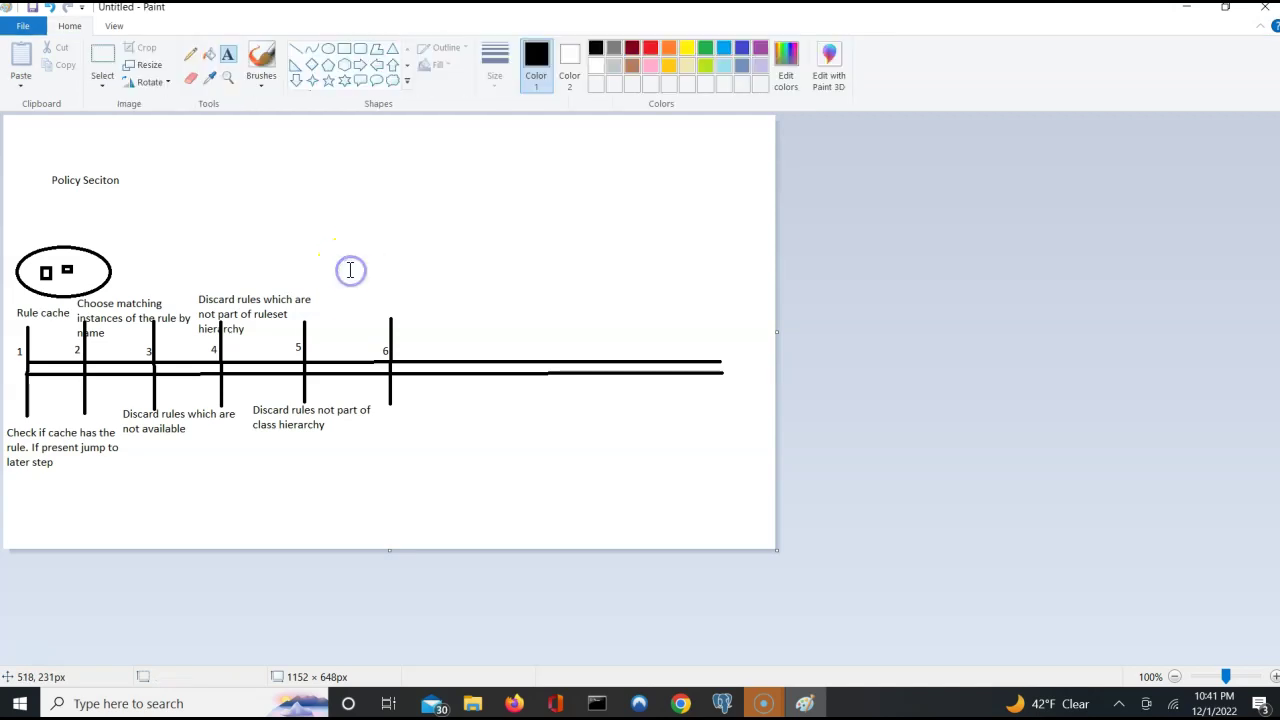
left_click(349, 249)
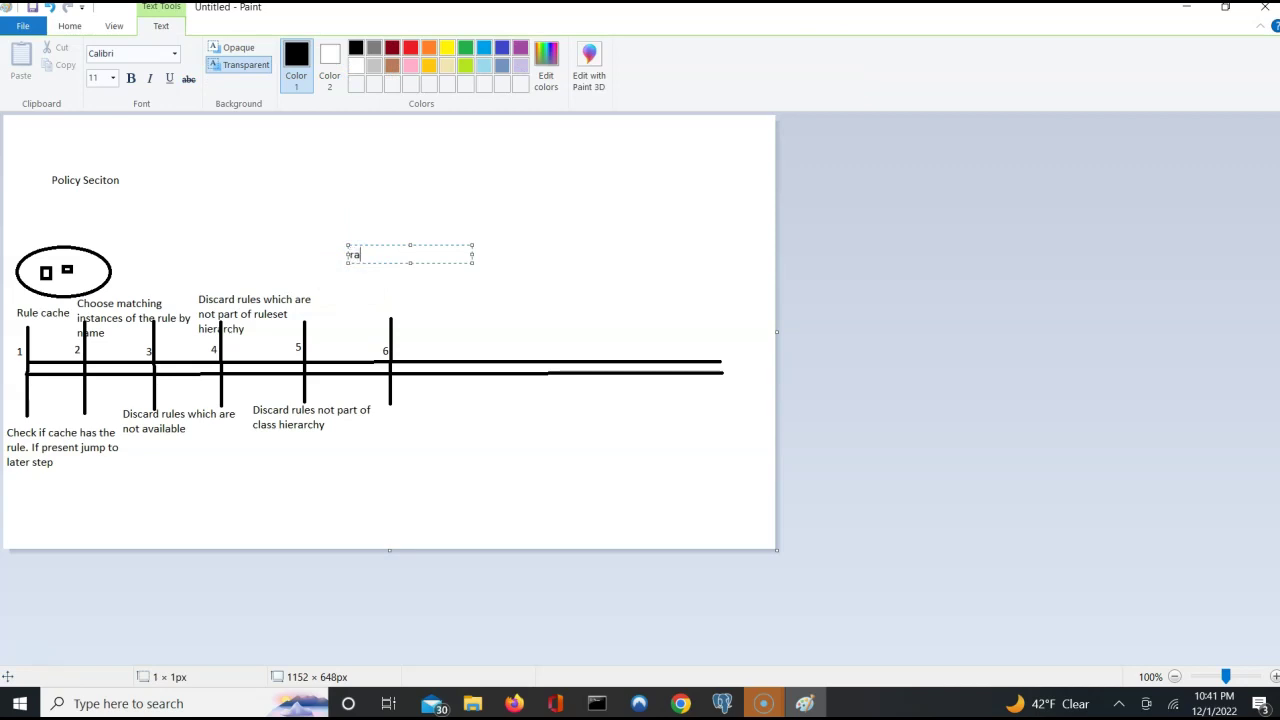
type("r")
key("BackSpace")
key("Return")
type("r")
key("BackSpace")
key("BackSpace")
type("Ranks Rule by Class, Ruleset")
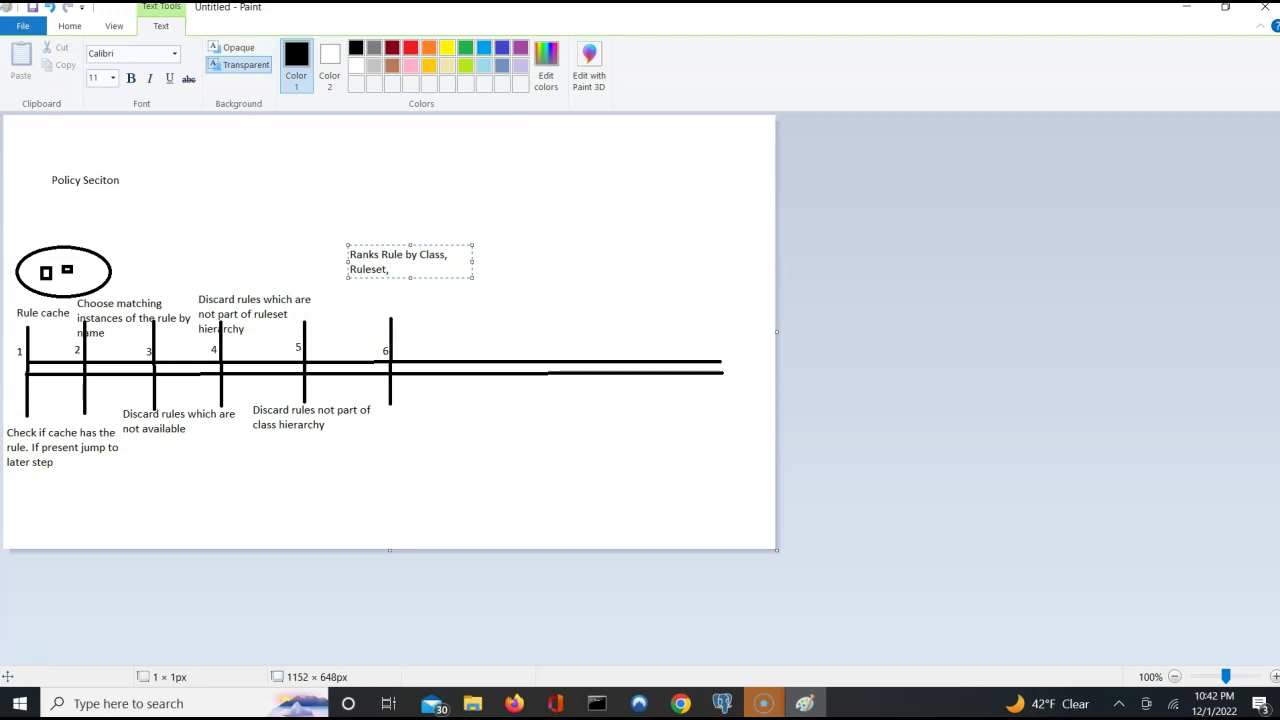
type(", Circumstanced")
key("BackSpace")
Finish the caption with 'Circumstanced by date/time range, version' and switch back to Pega.
type(", Ci")
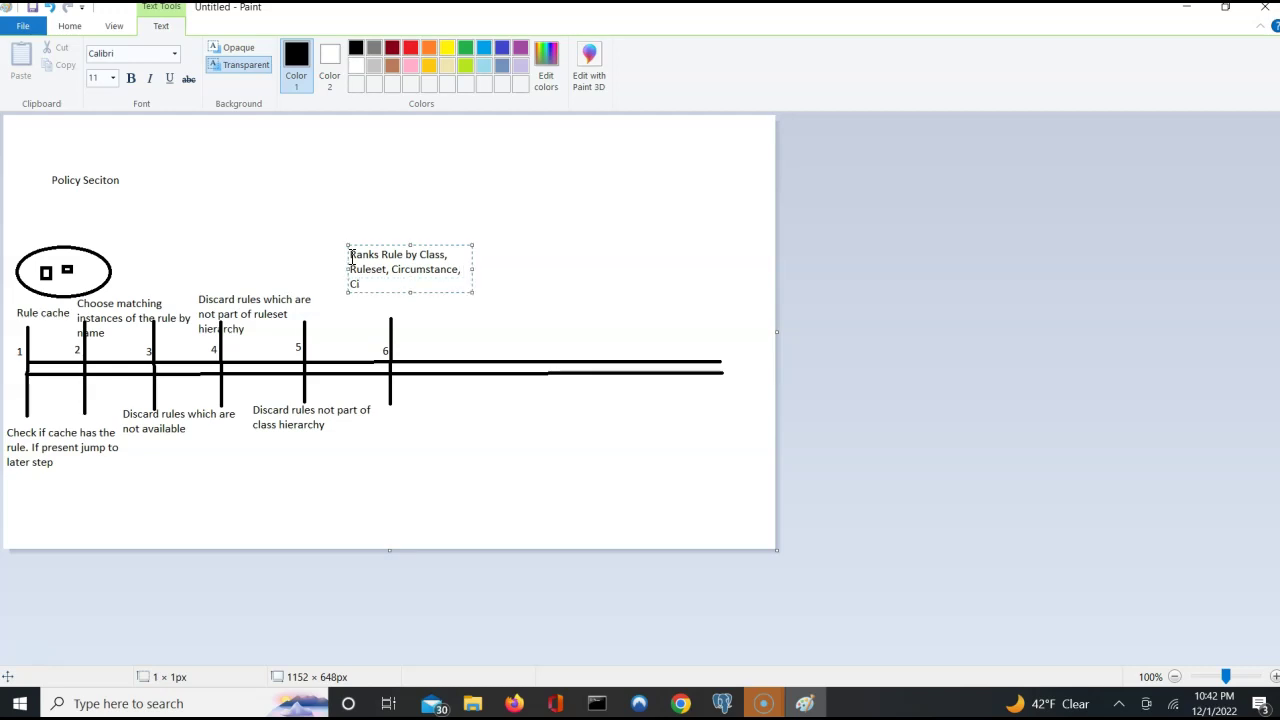
type("rcumstanced by date/datr")
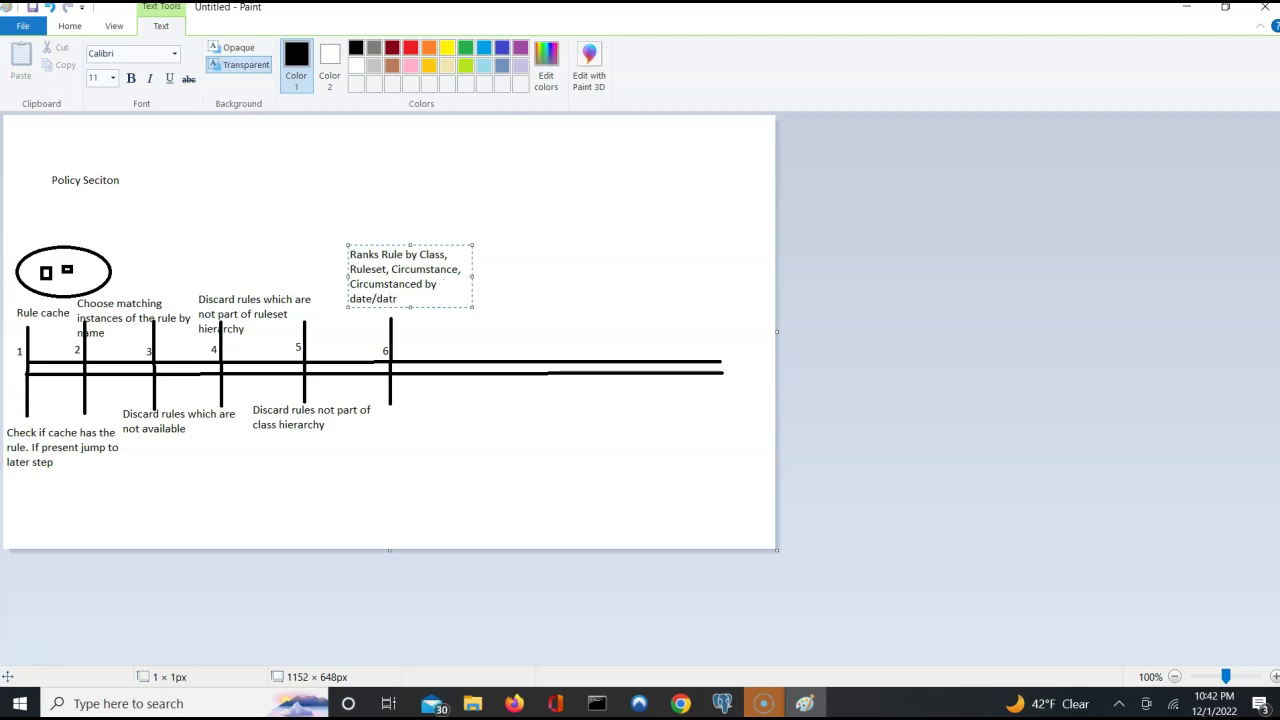
key("BackSpace")
key("BackSpace")
key("BackSpace")
key("BackSpace")
type("time range, version")
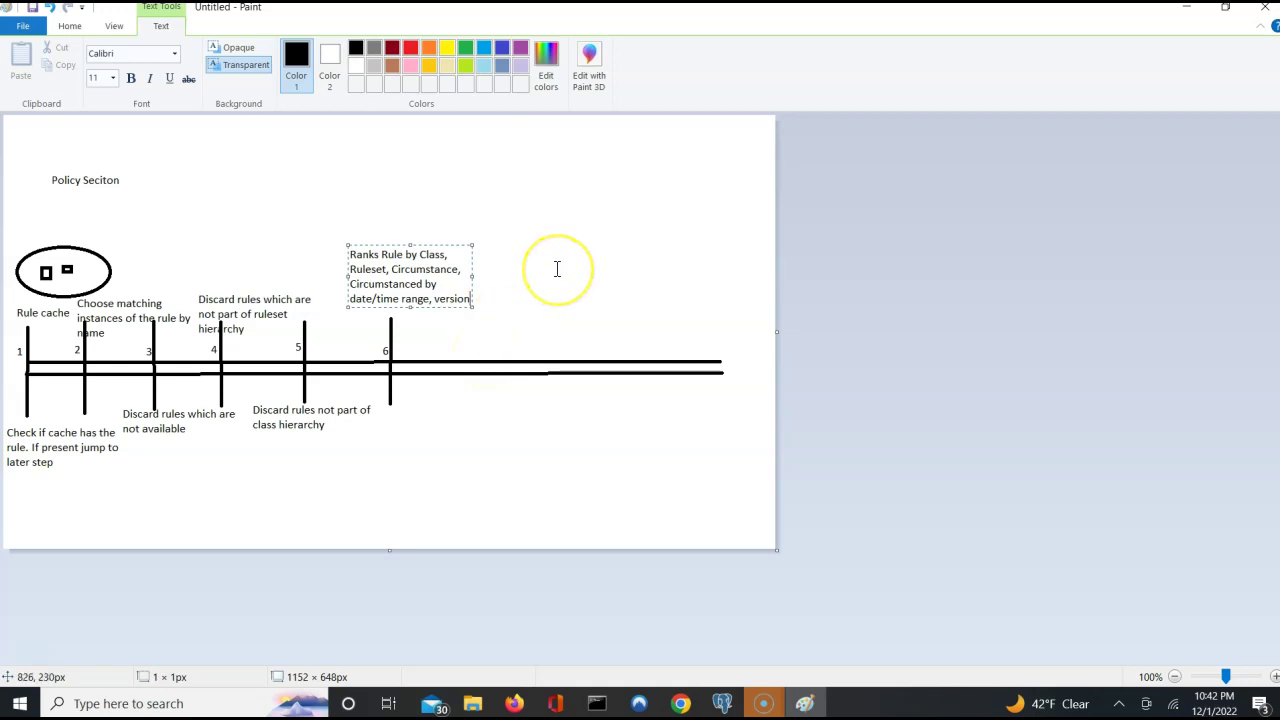
left_click(450, 185)
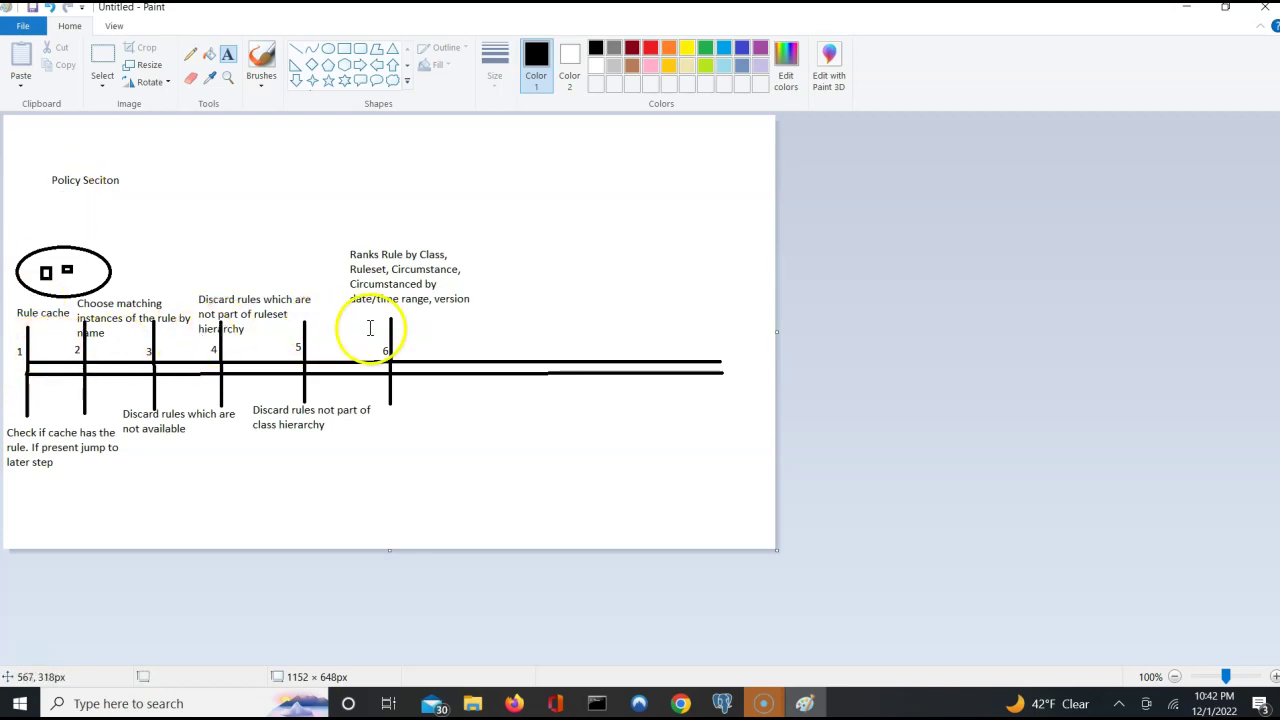
left_click(426, 292)
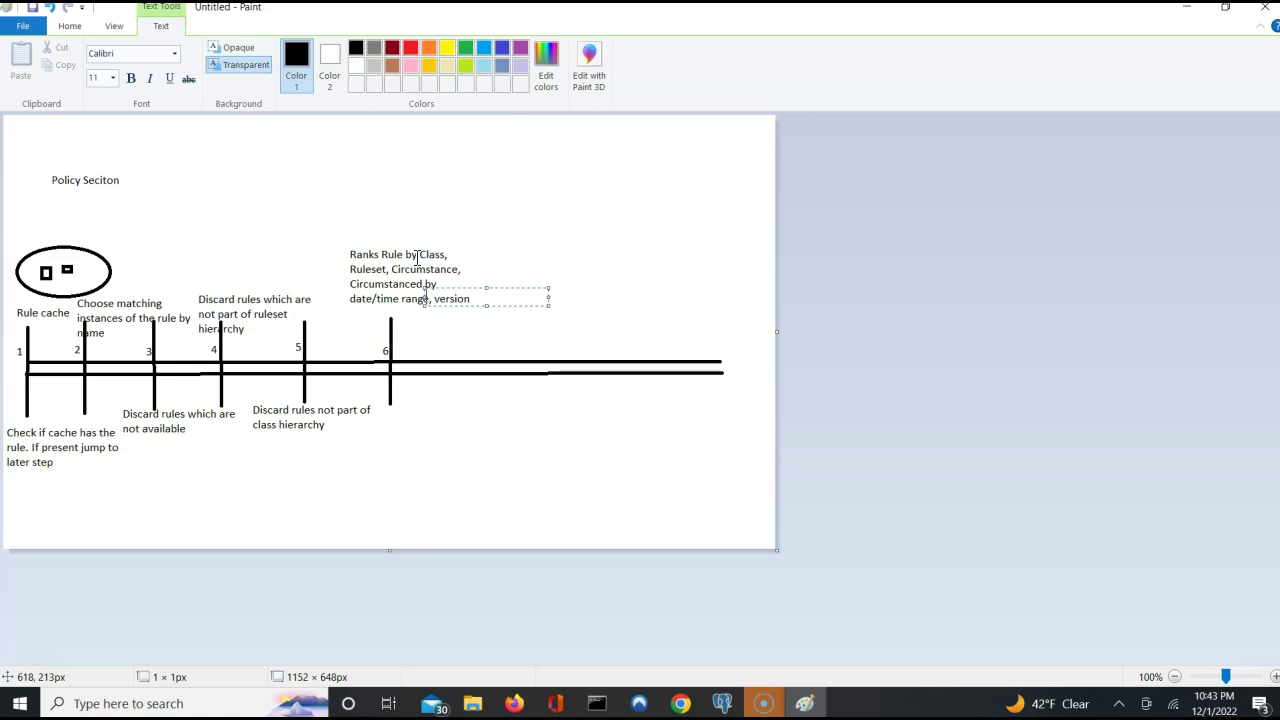
key("alt+Tab")
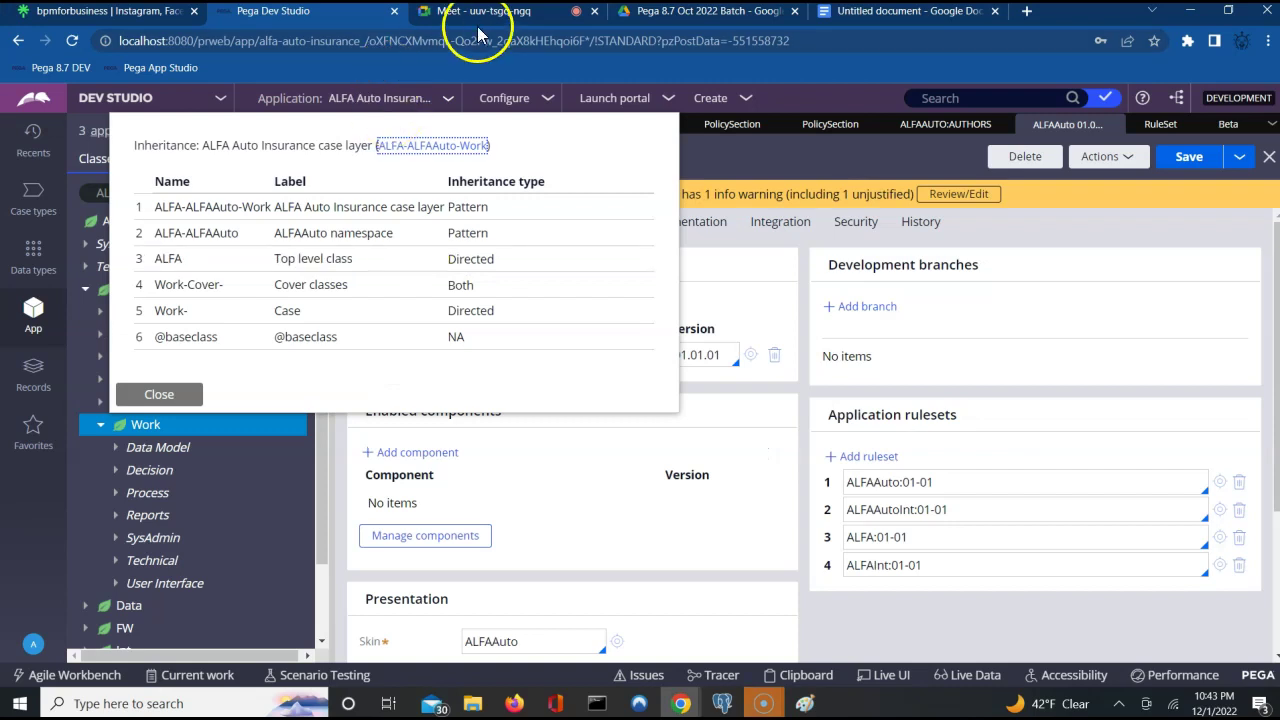
Dismiss Google Meet's 'call ends in 2 minutes' warning and return to Paint.
left_click(537, 14)
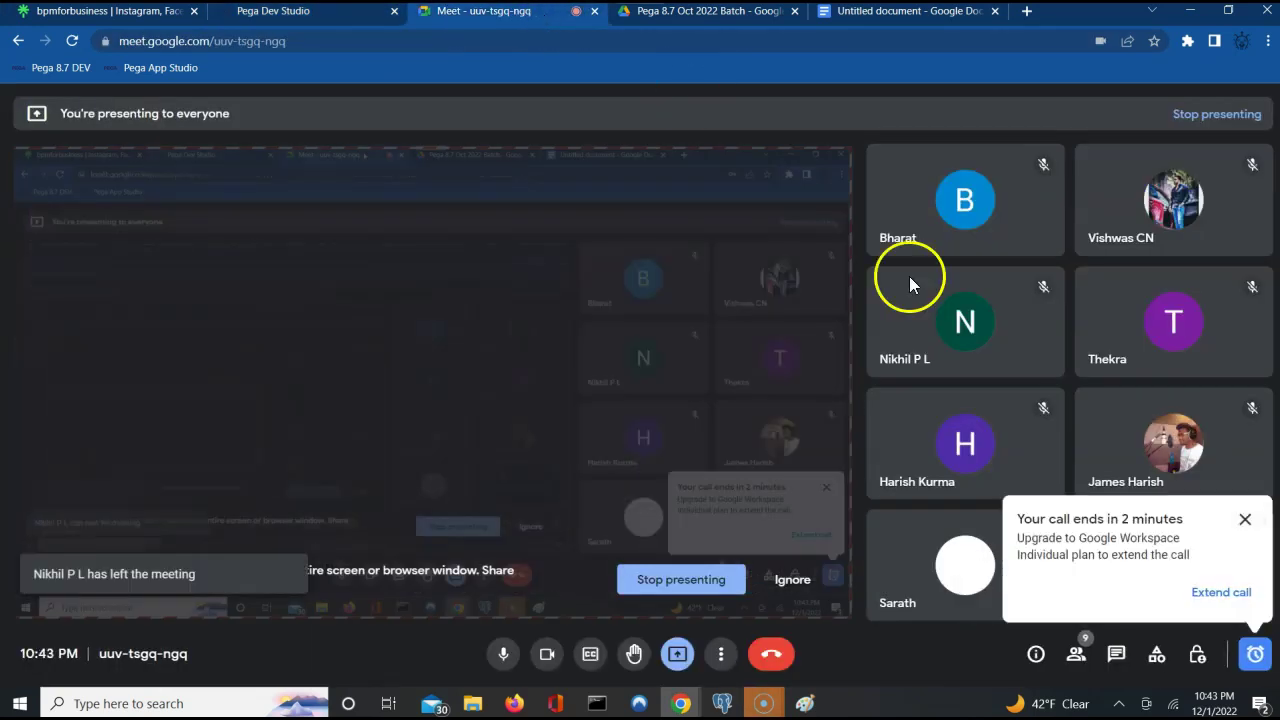
left_click(1245, 521)
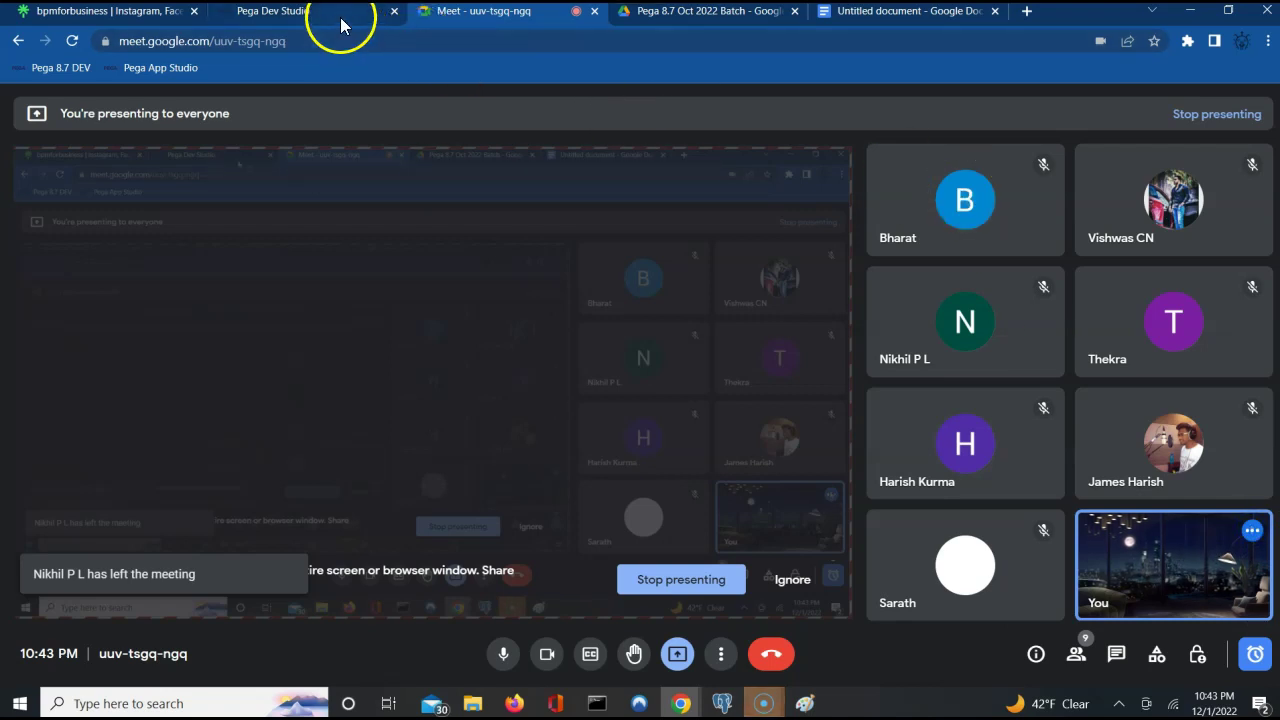
left_click(338, 20)
key("alt+Tab")
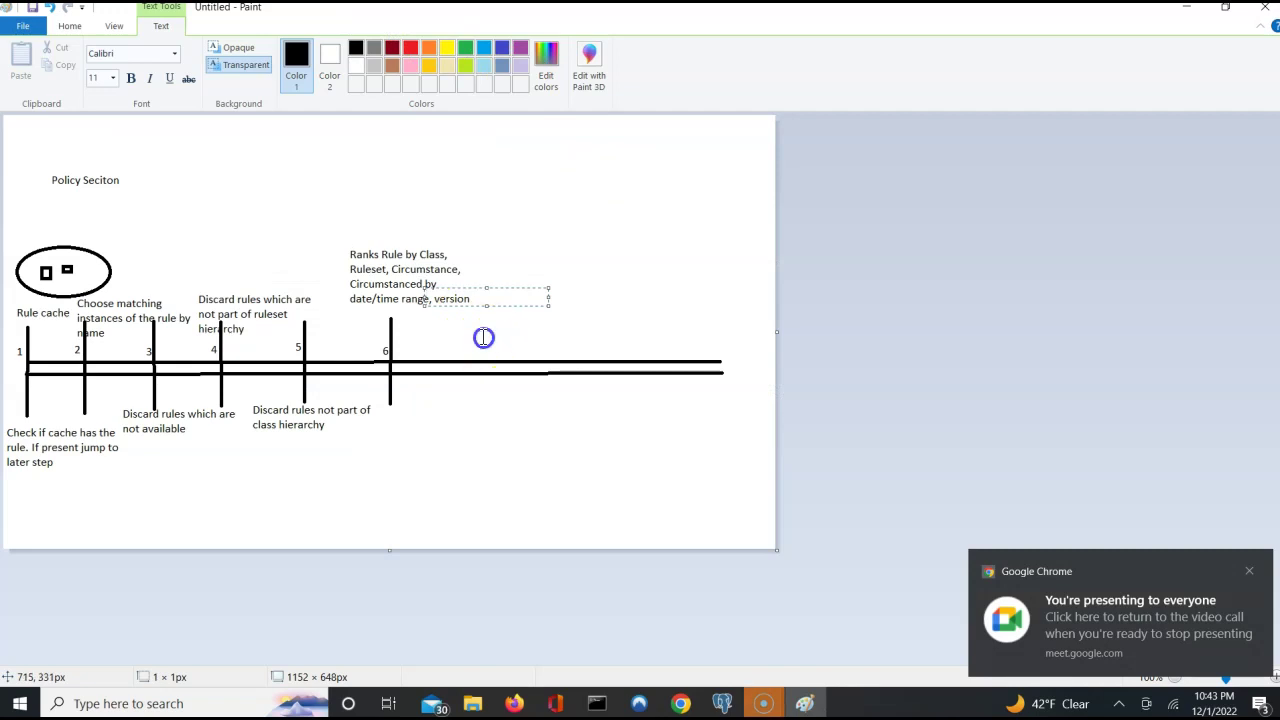
Discard the leftover empty text box beside the step 6 caption.
left_click(483, 337)
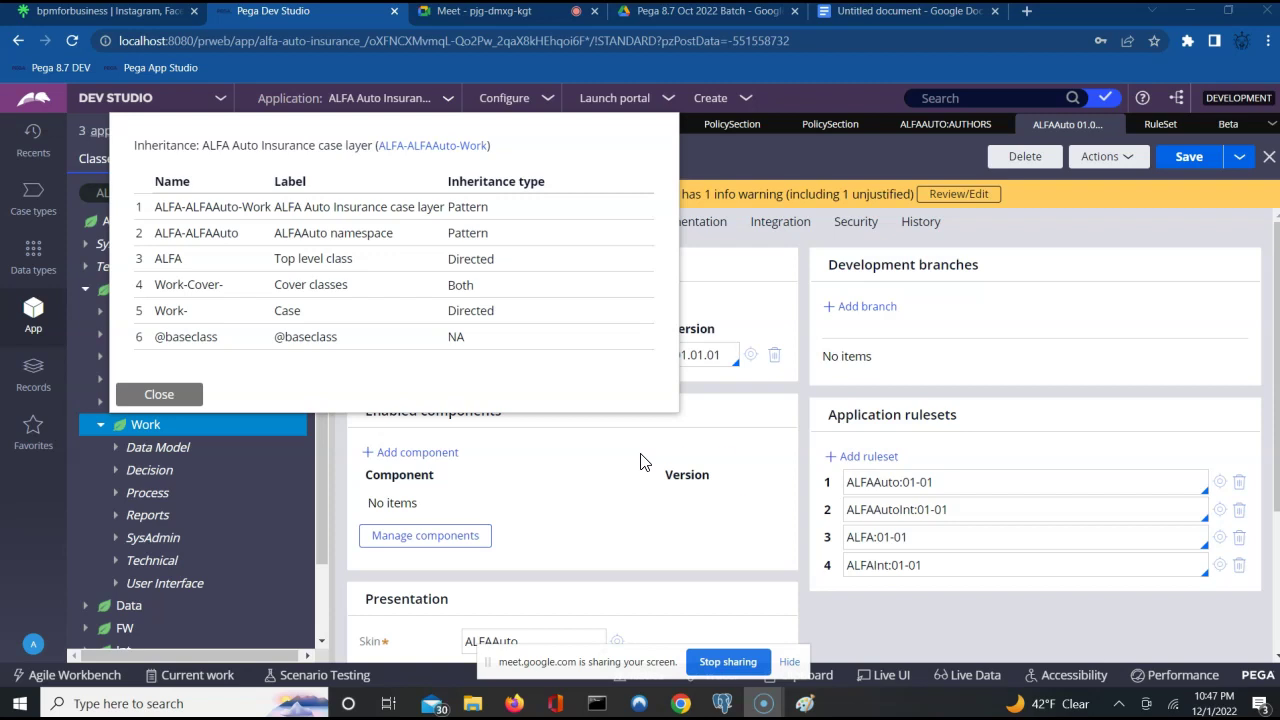
Hide the Meet screen-sharing bar and switch back to Paint.
left_click(790, 663)
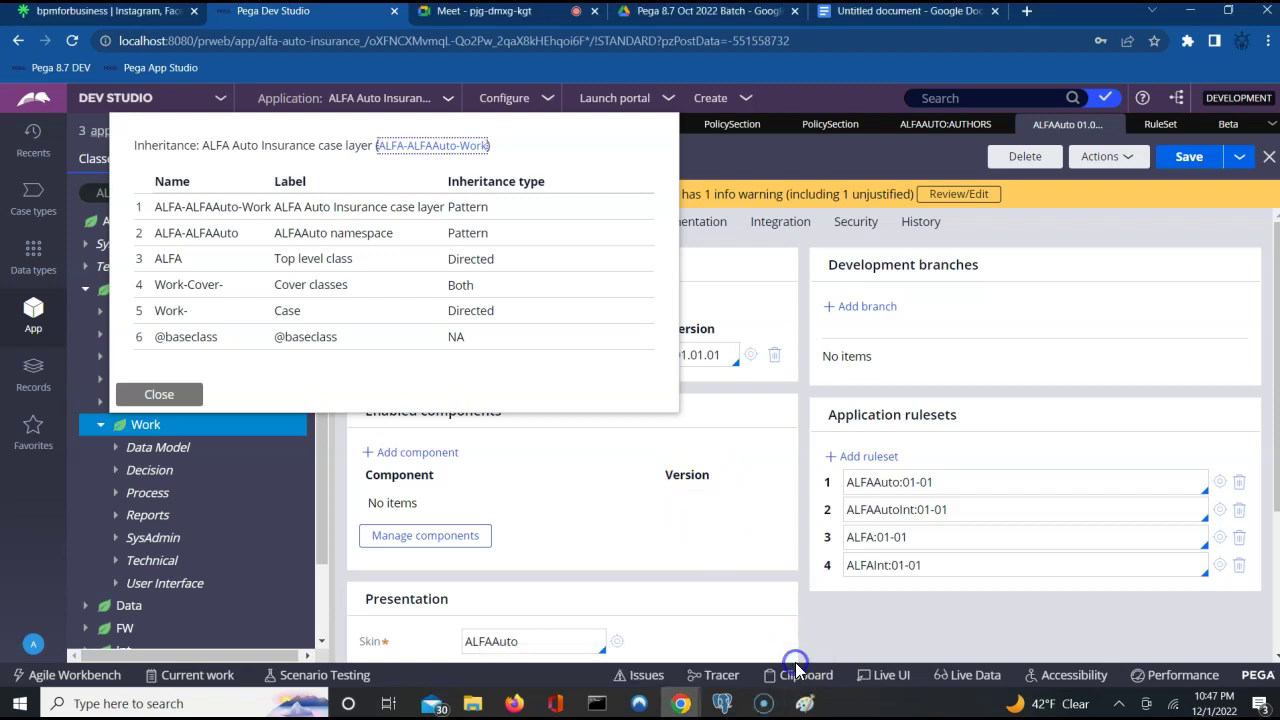
left_click(805, 704)
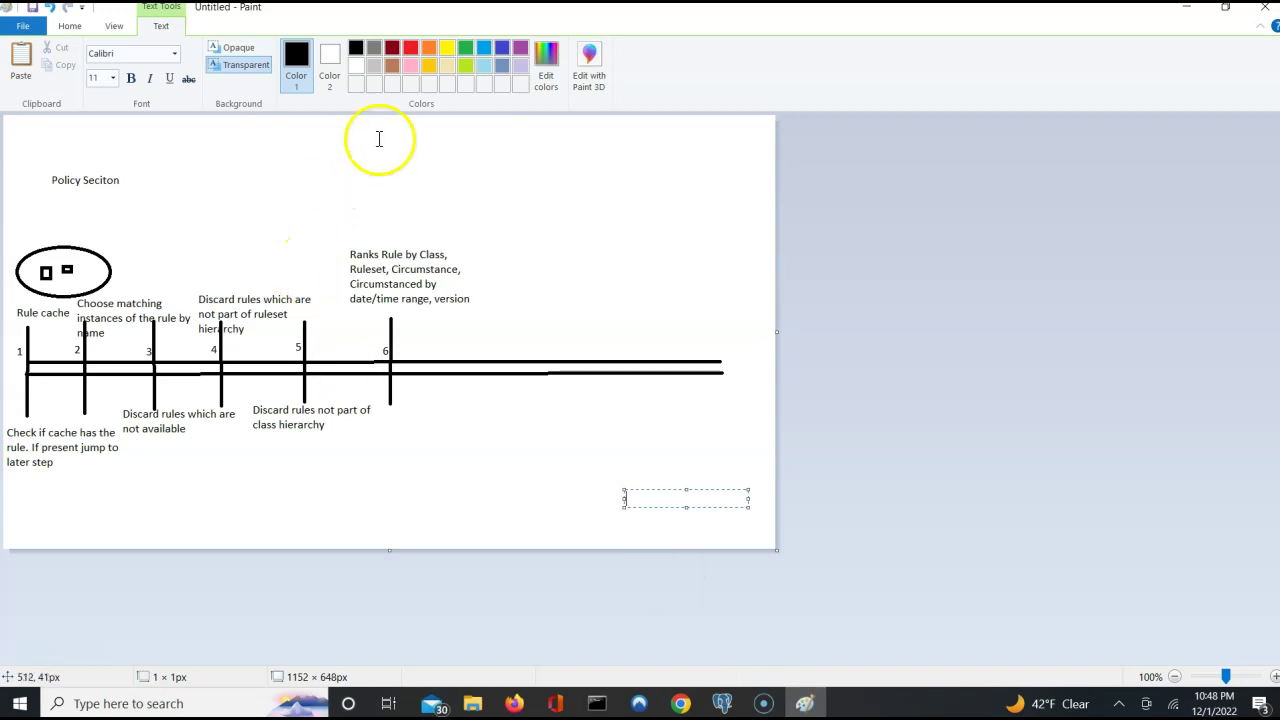
Draw a vertical step-7 tick after tick 6 and label it '7'.
left_click(70, 25)
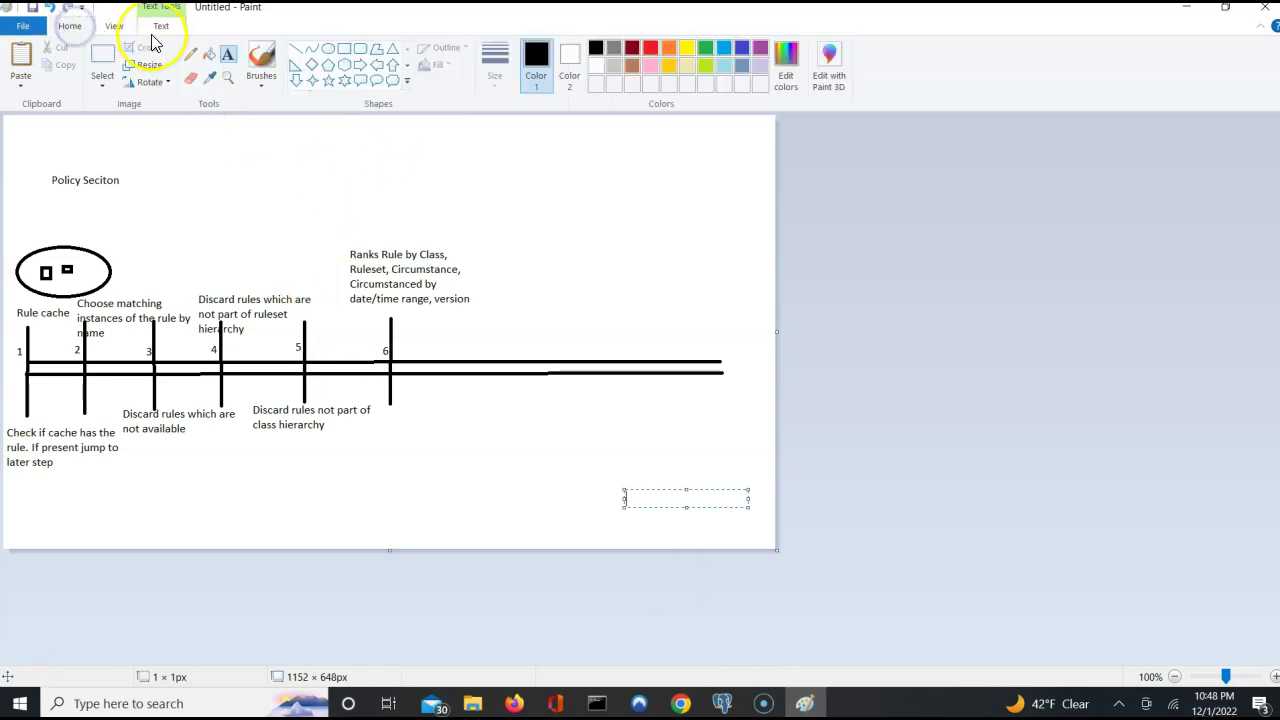
left_click(296, 48)
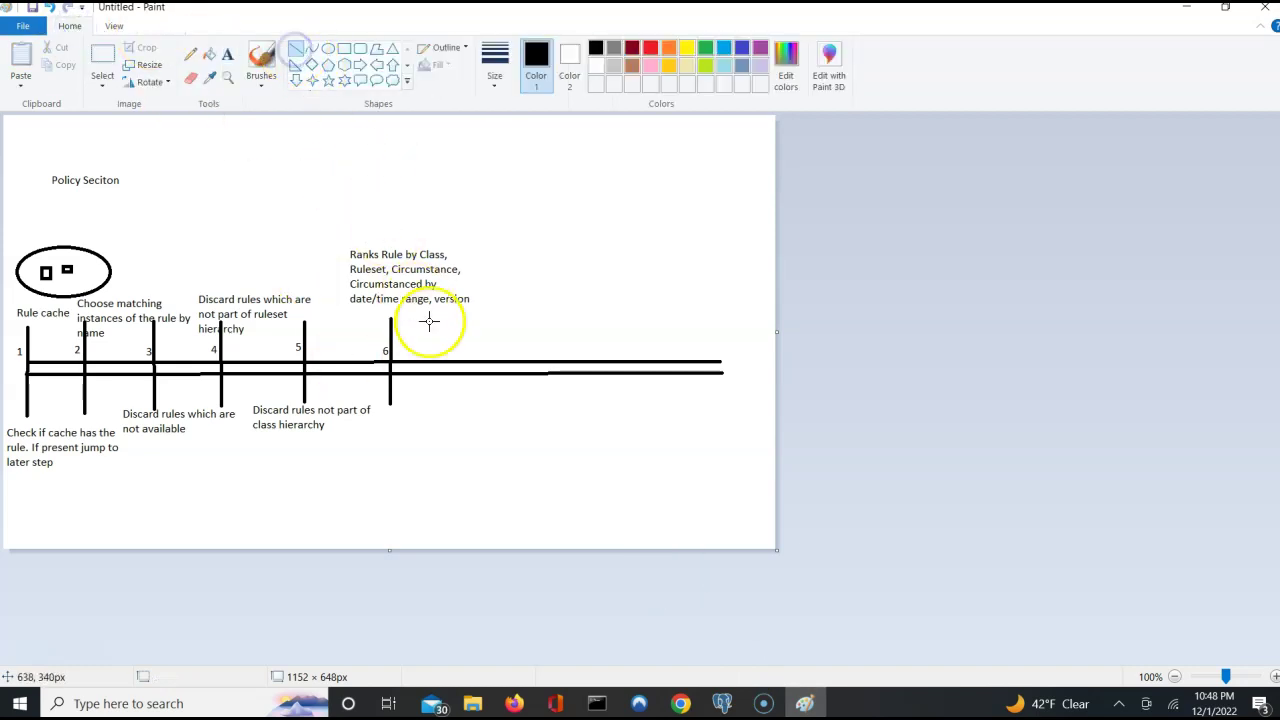
left_click_drag(452, 318, 450, 397)
left_click_drag(451, 400, 452, 400)
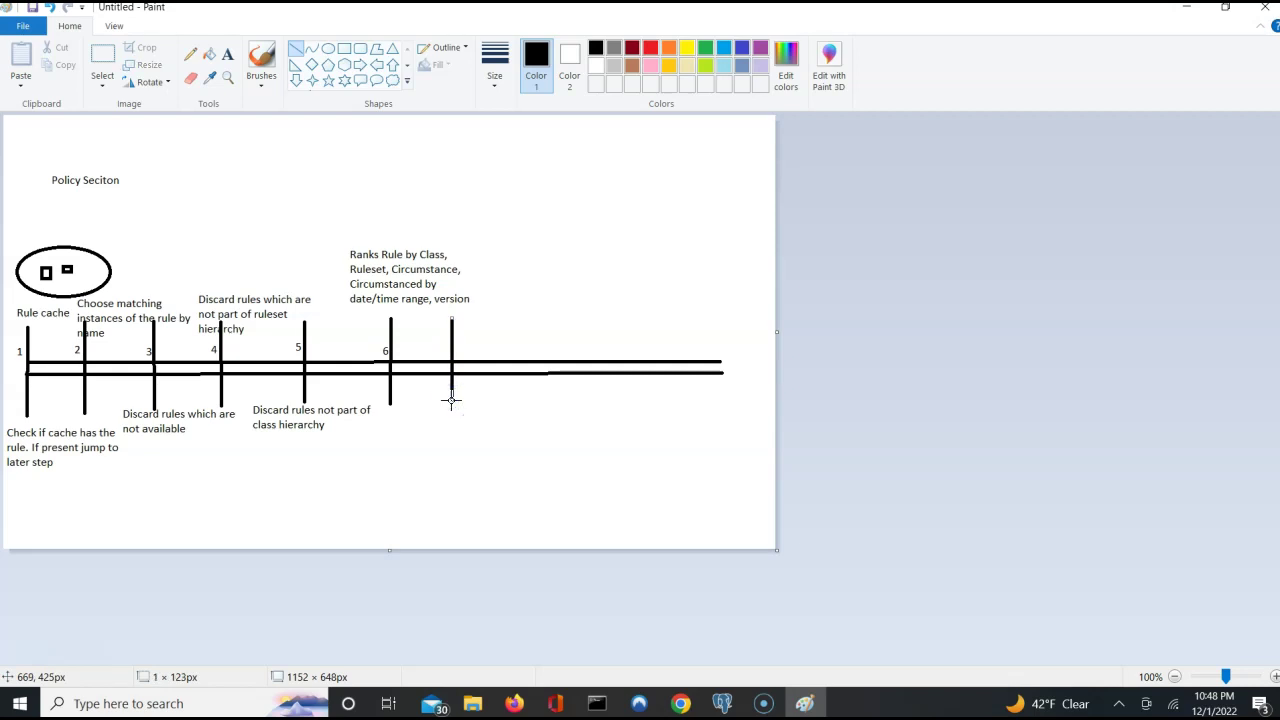
left_click(229, 60)
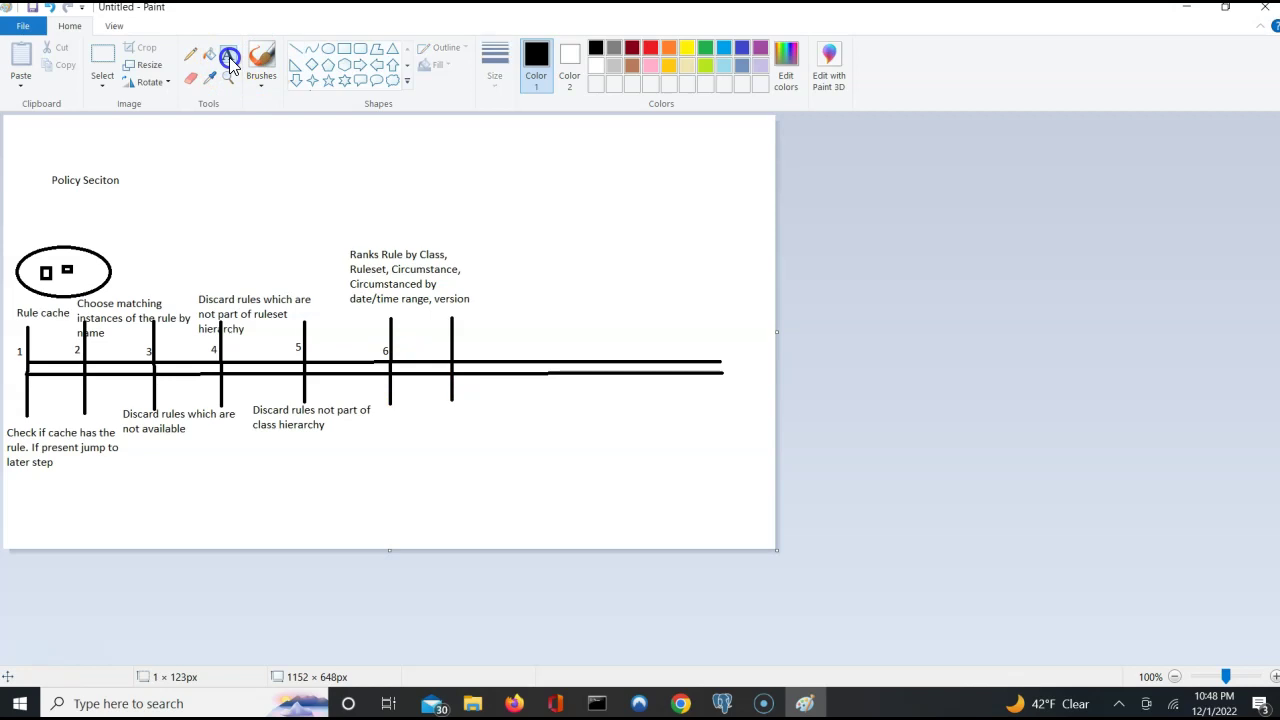
left_click(443, 349)
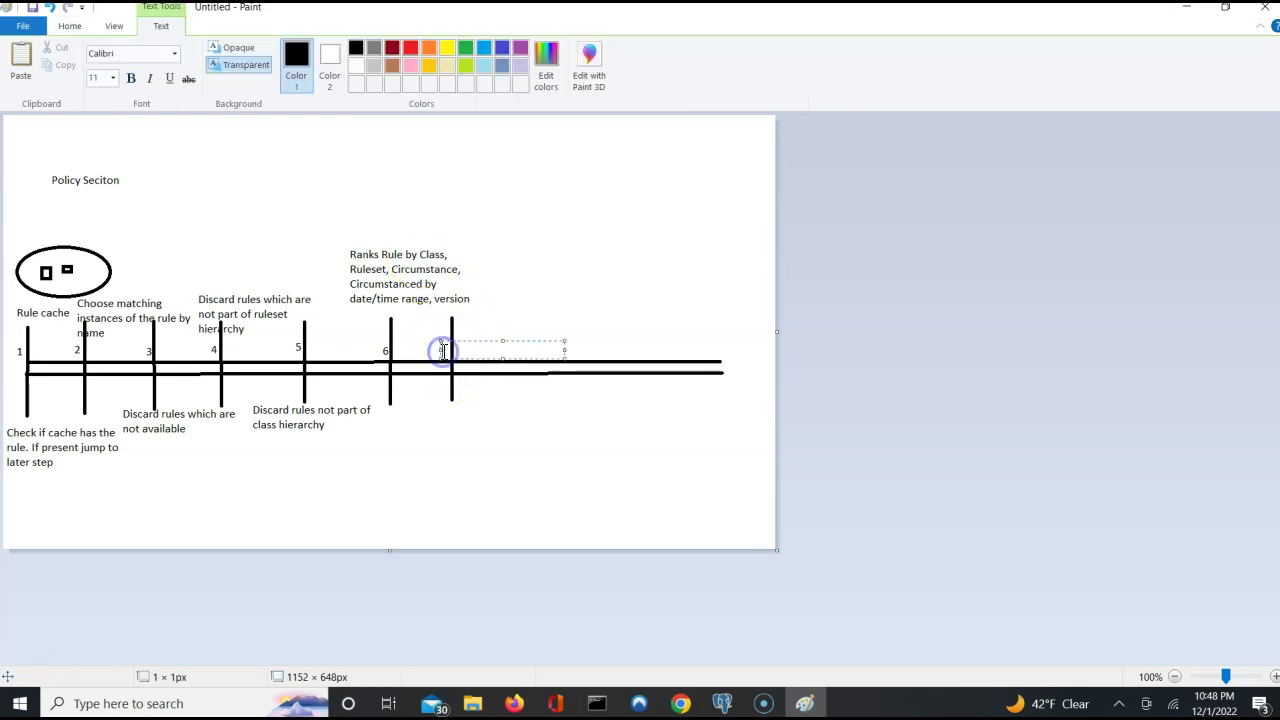
type("7")
left_click(429, 409)
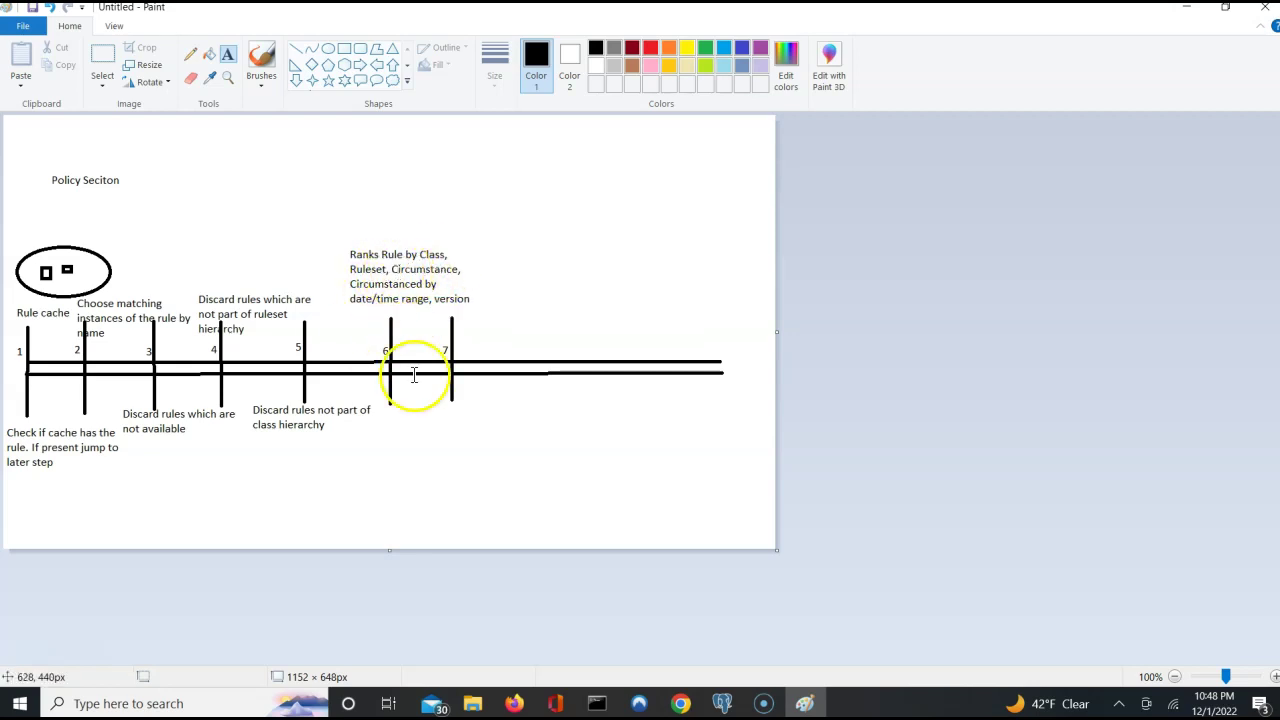
left_click(423, 405)
Caption step 7 below the tick: 'Add the Rules that remain on the list to the cache making it selectable for use.'.
left_click(410, 406)
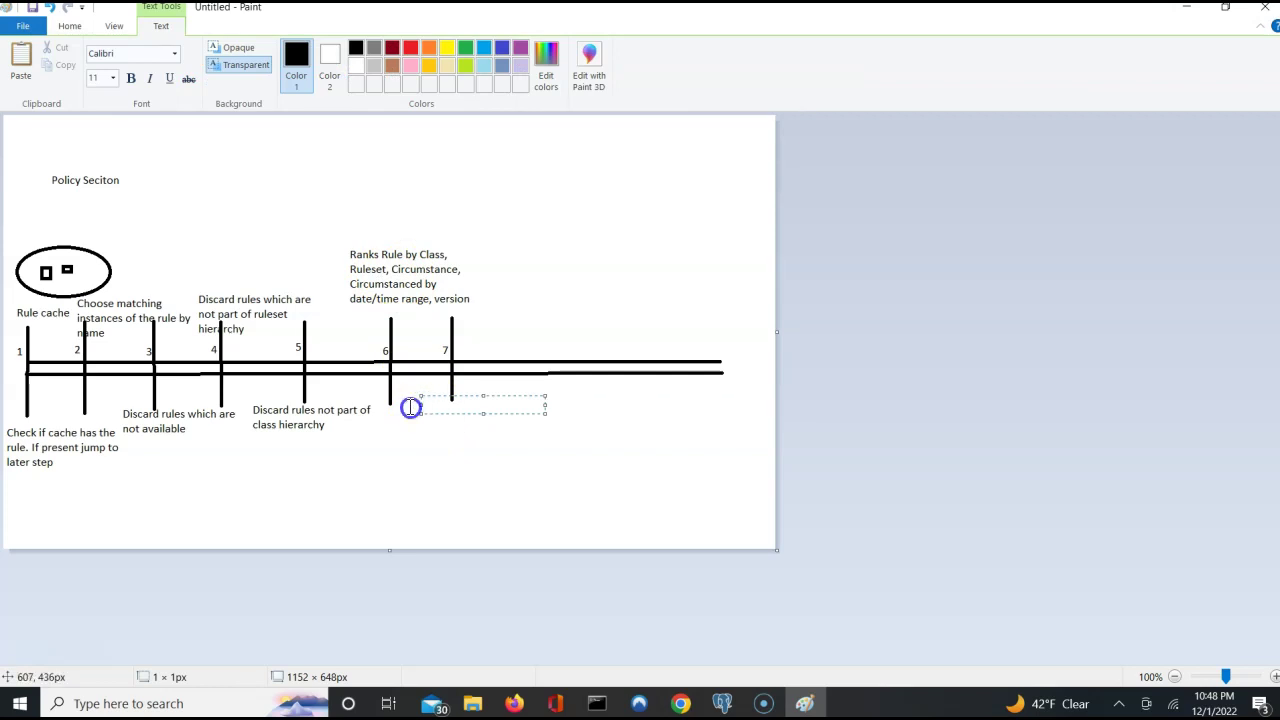
left_click(410, 407)
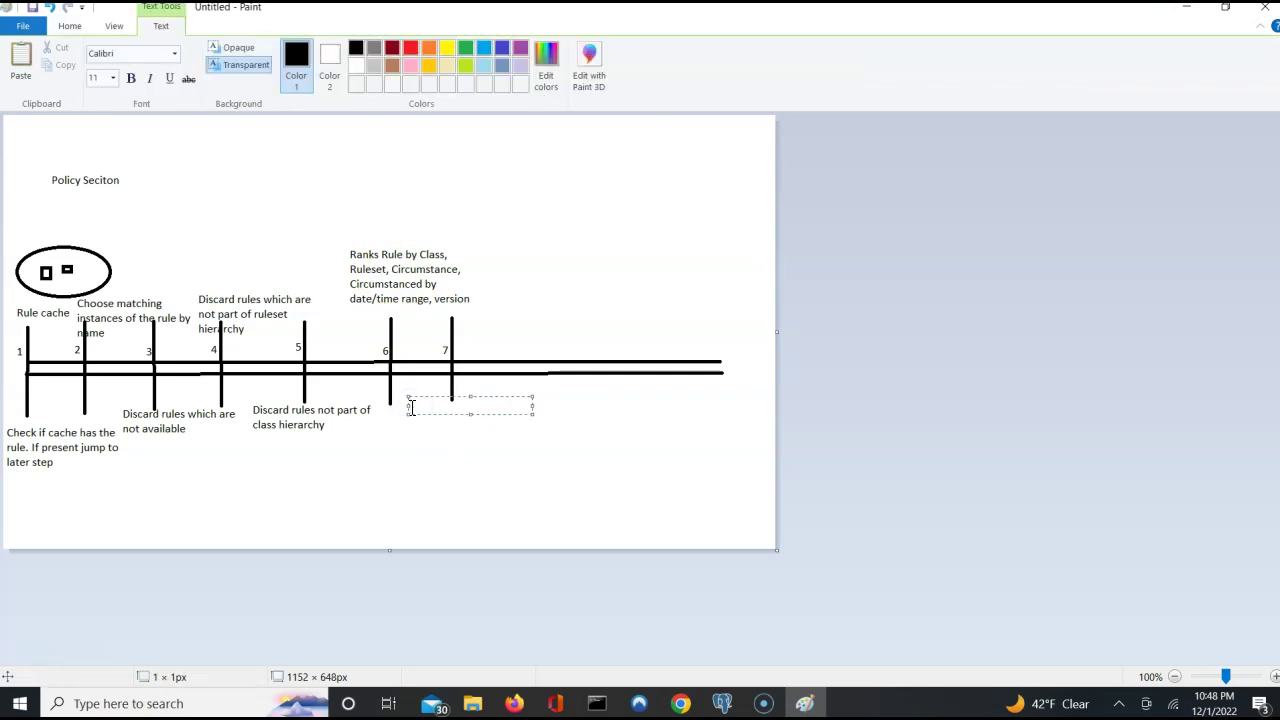
type("Add the Rules that remainon")
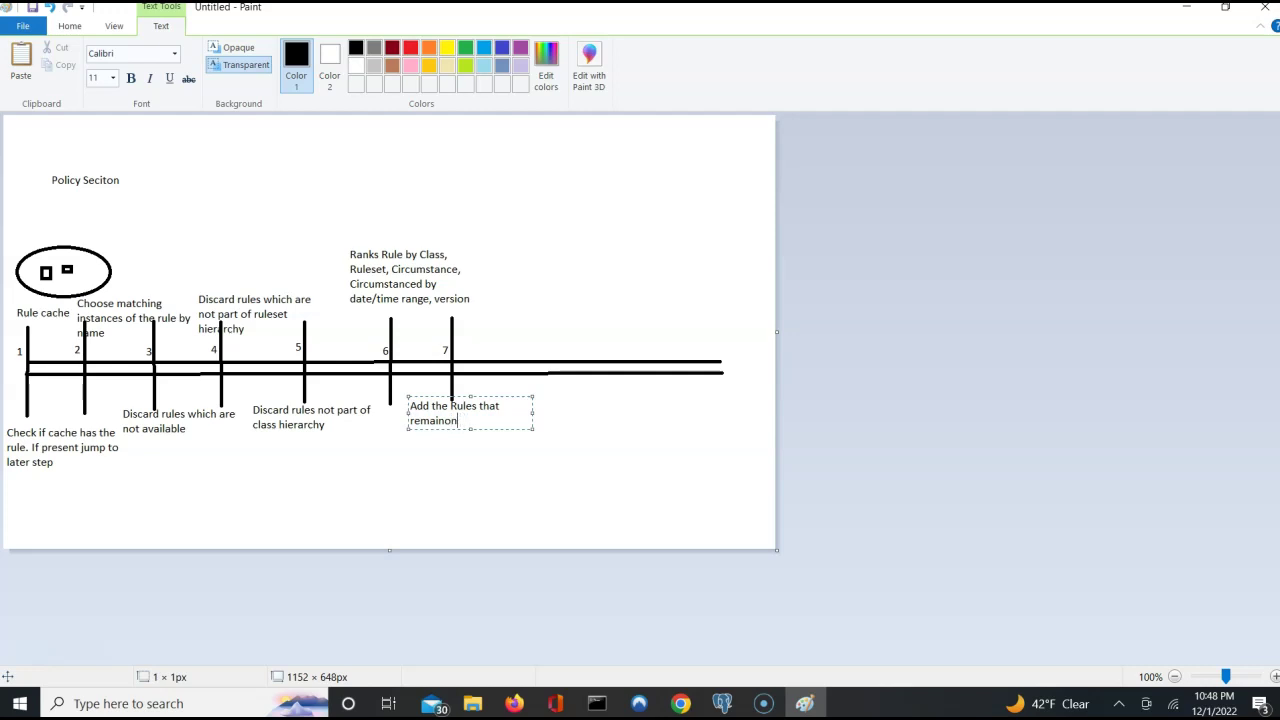
type(" tthe")
key("BackSpace")
key("BackSpace")
type("list to the ca")
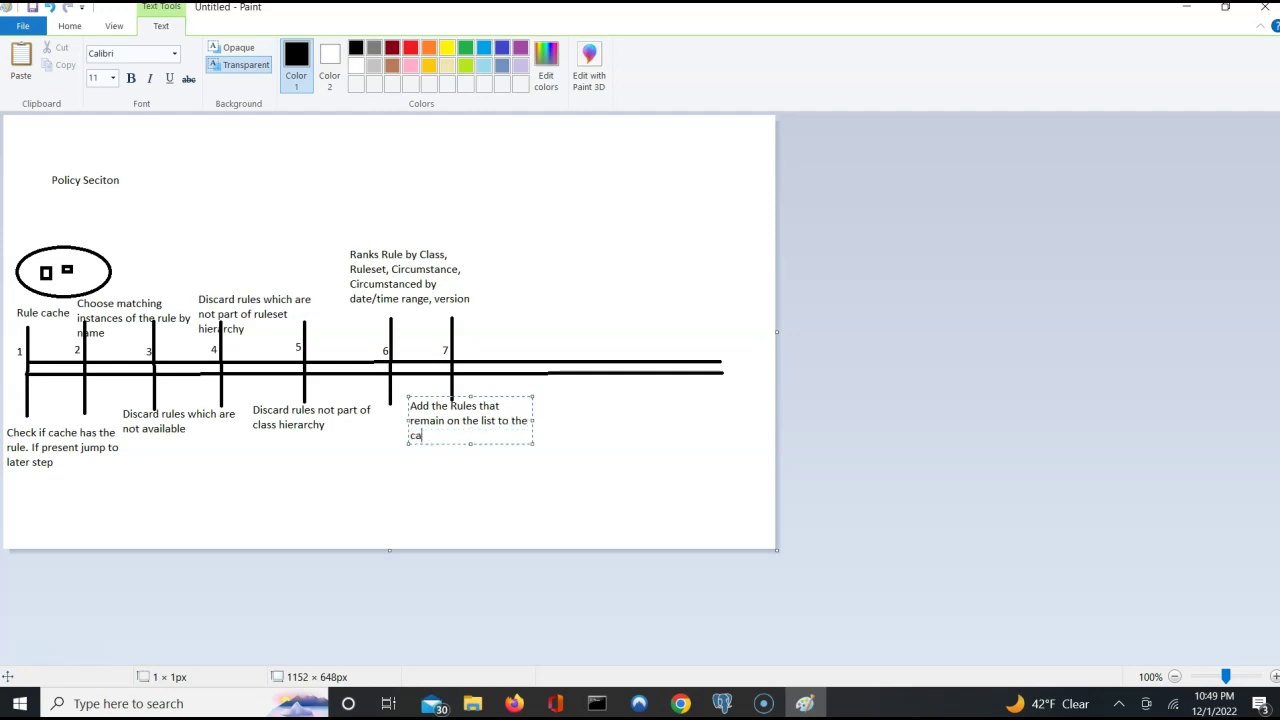
type("che making ")
type("it selec")
type("tabel for")
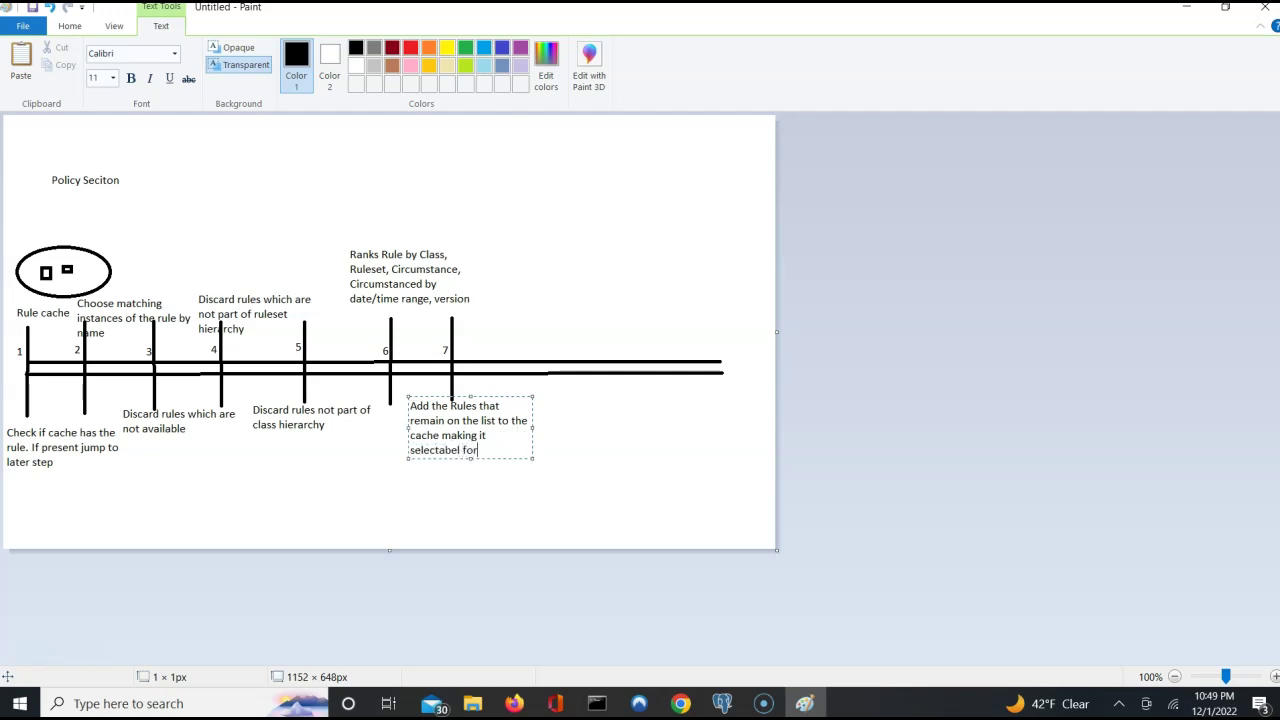
key("BackSpace")
key("BackSpace")
key("BackSpace")
key("BackSpace")
type("le for use")
left_click(511, 349)
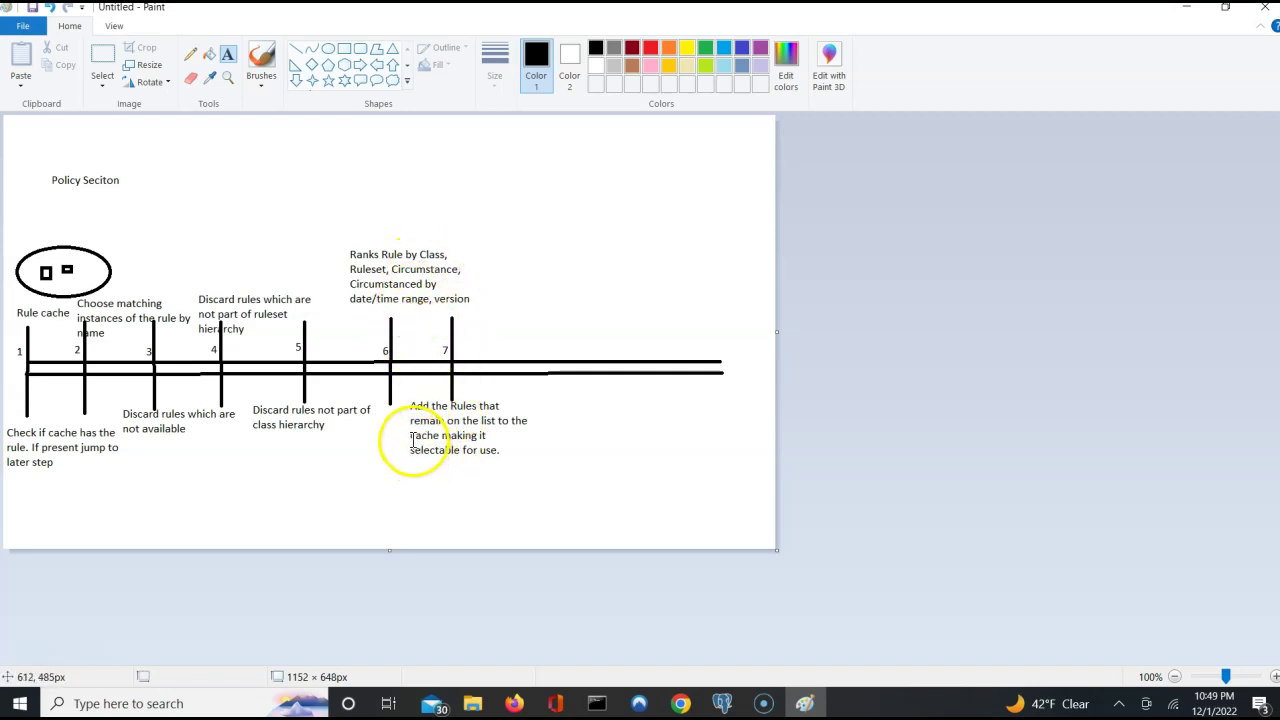
Draw a new vertical tick across the timeline just right of step 7.
left_click(300, 54)
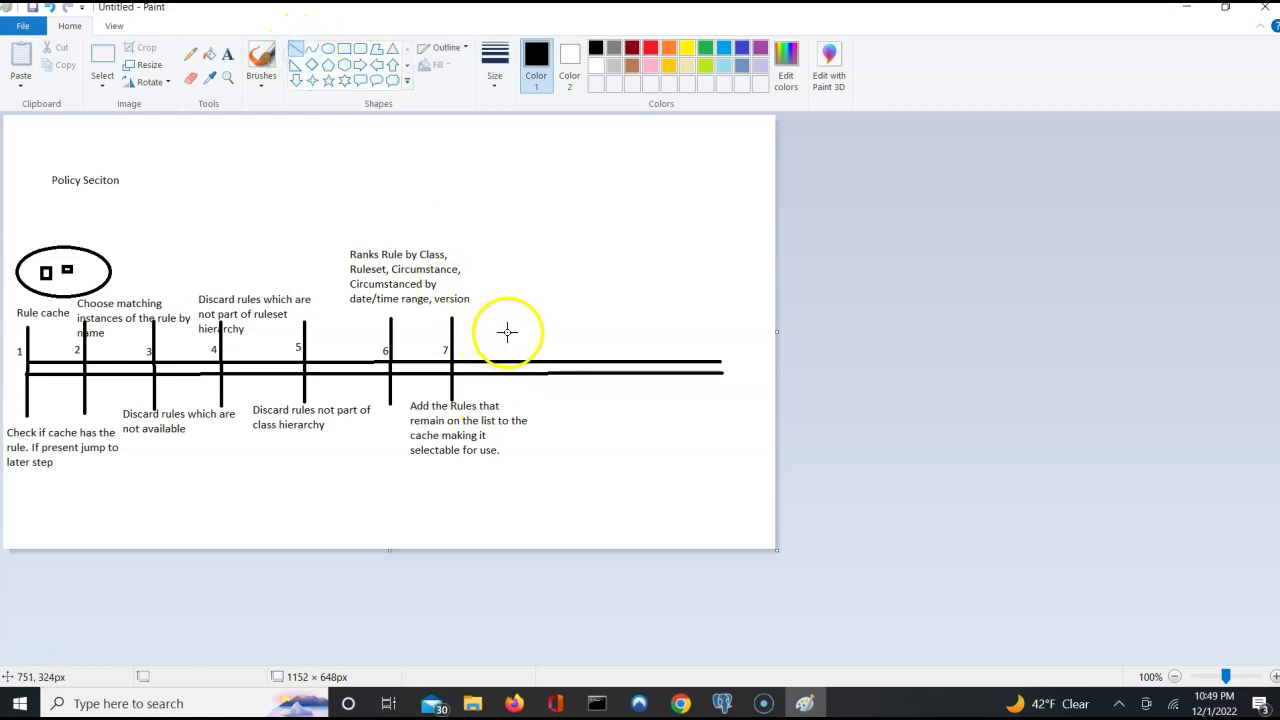
left_click_drag(507, 317, 508, 398)
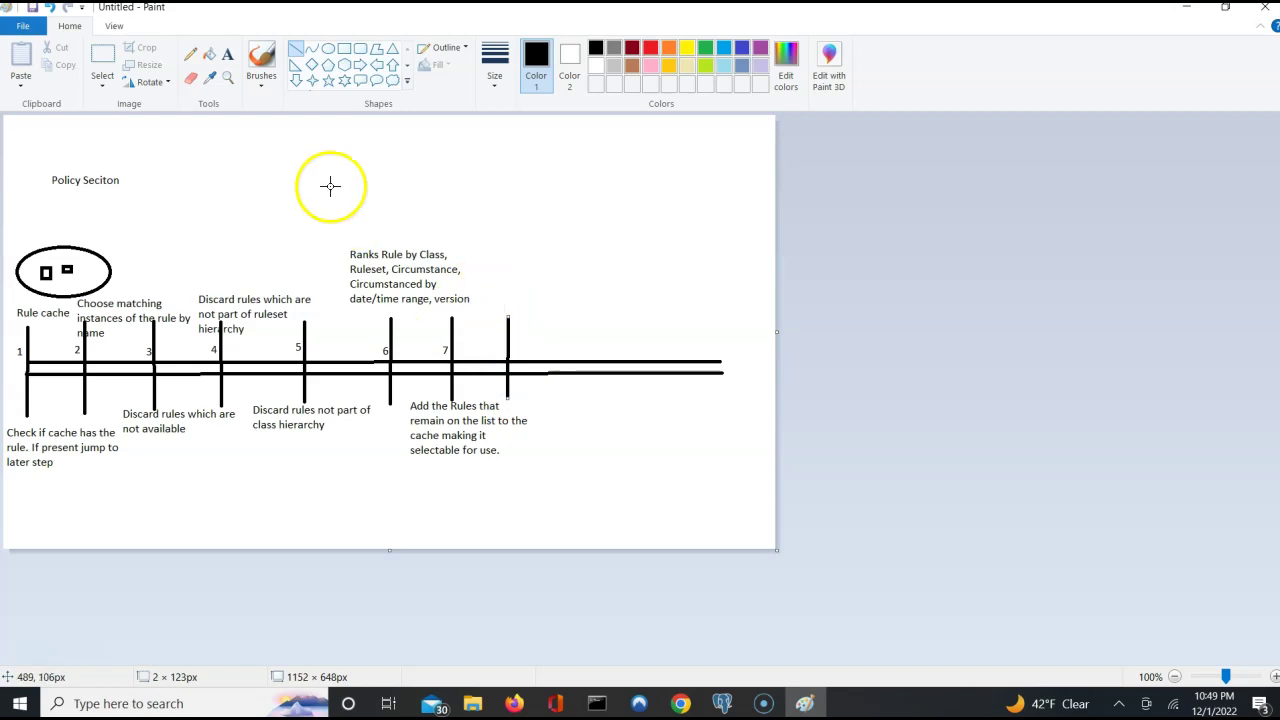
left_click(499, 352)
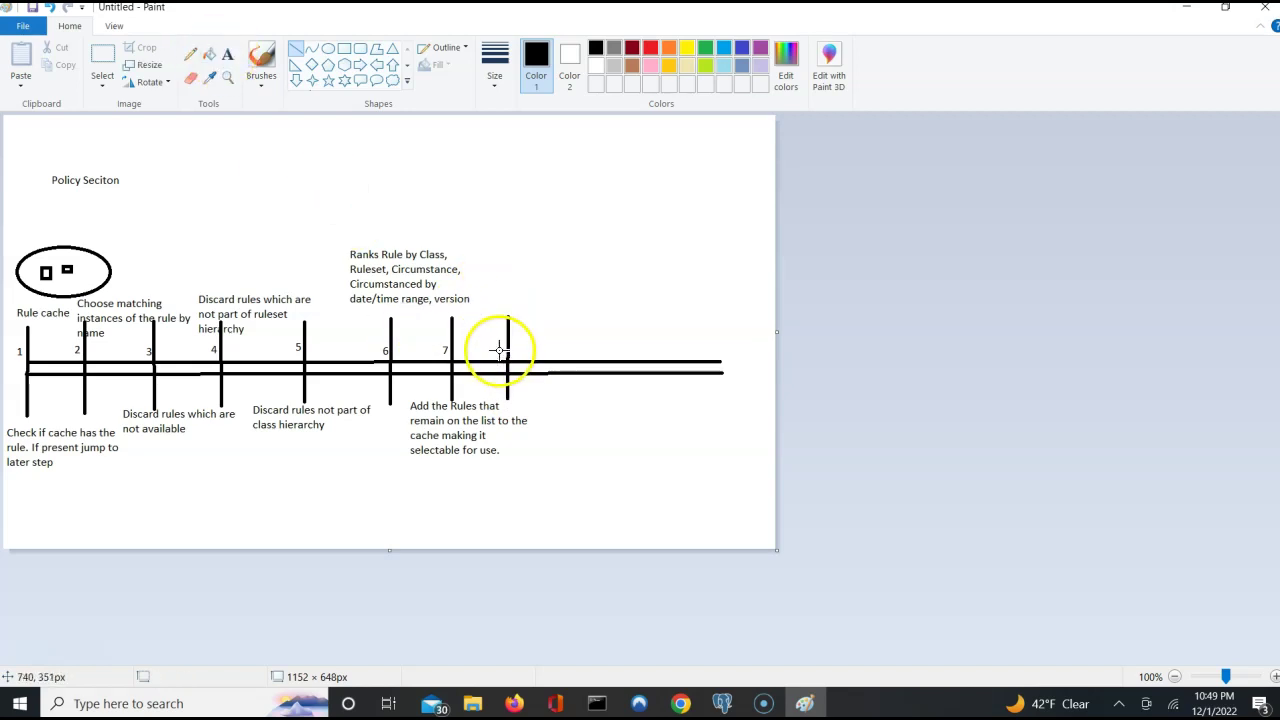
left_click(499, 329)
left_click(501, 350)
Label the new tick '8'.
left_click(228, 57)
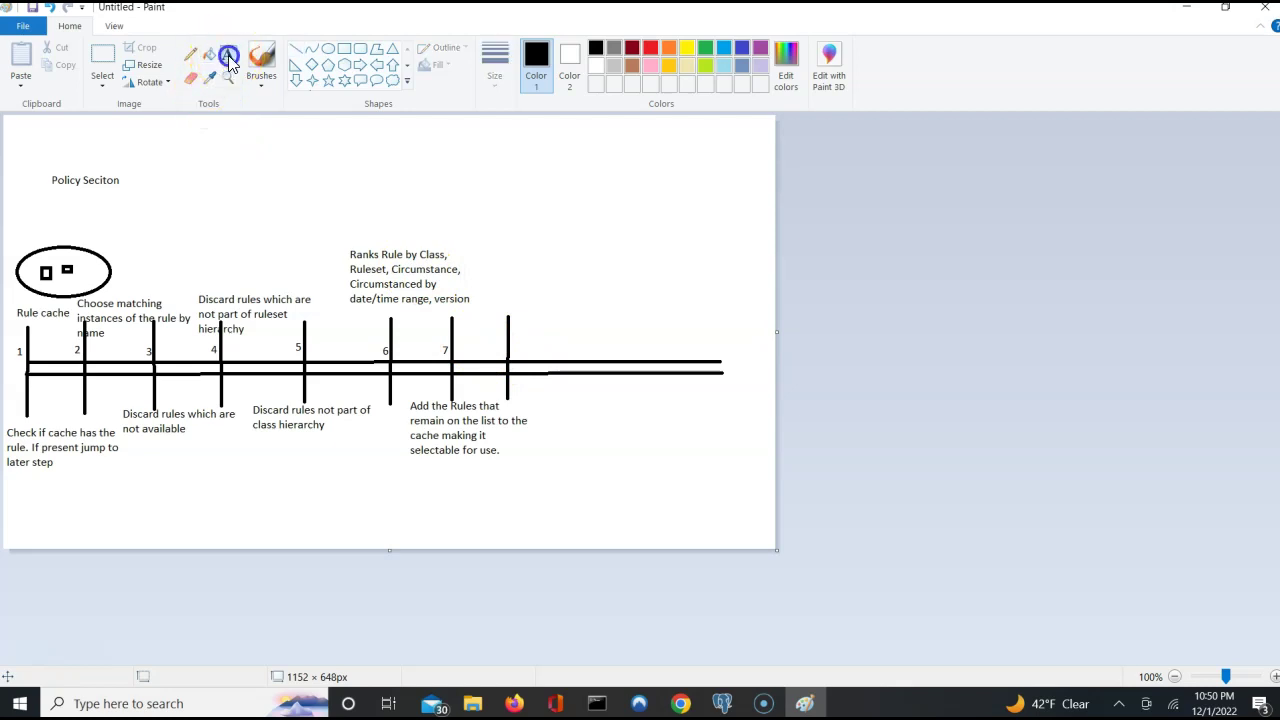
left_click(498, 352)
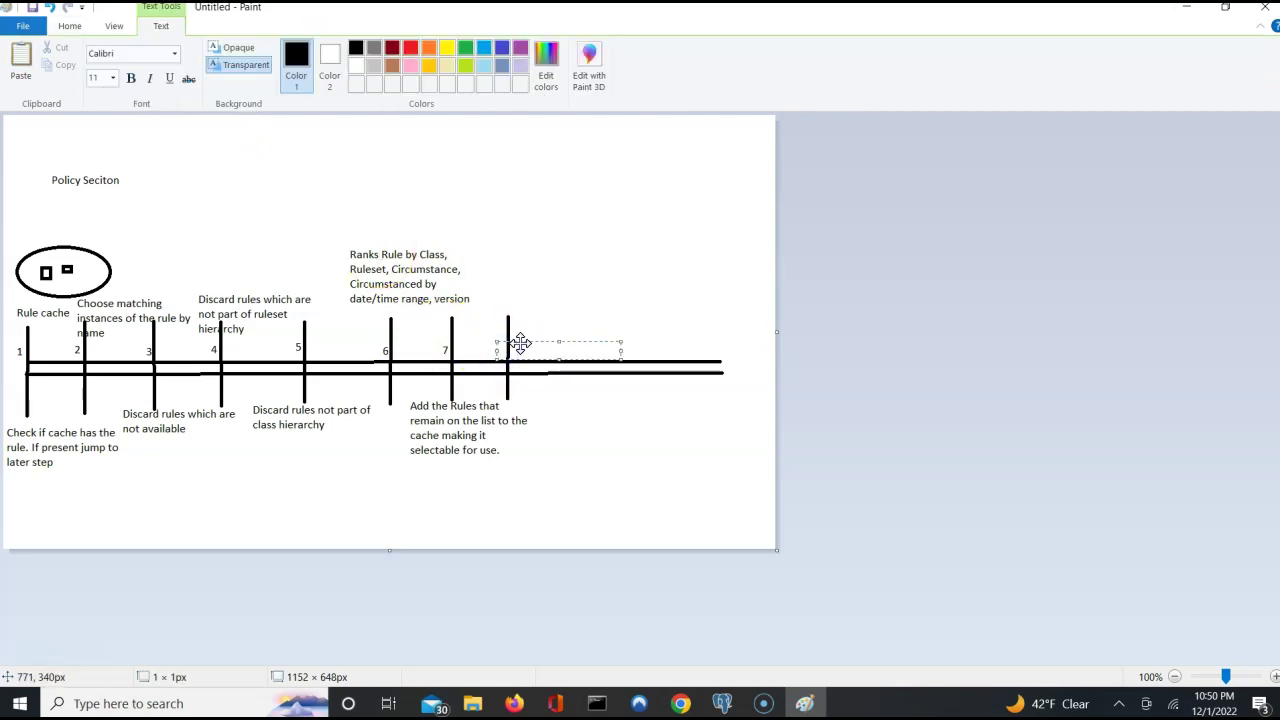
type("8")
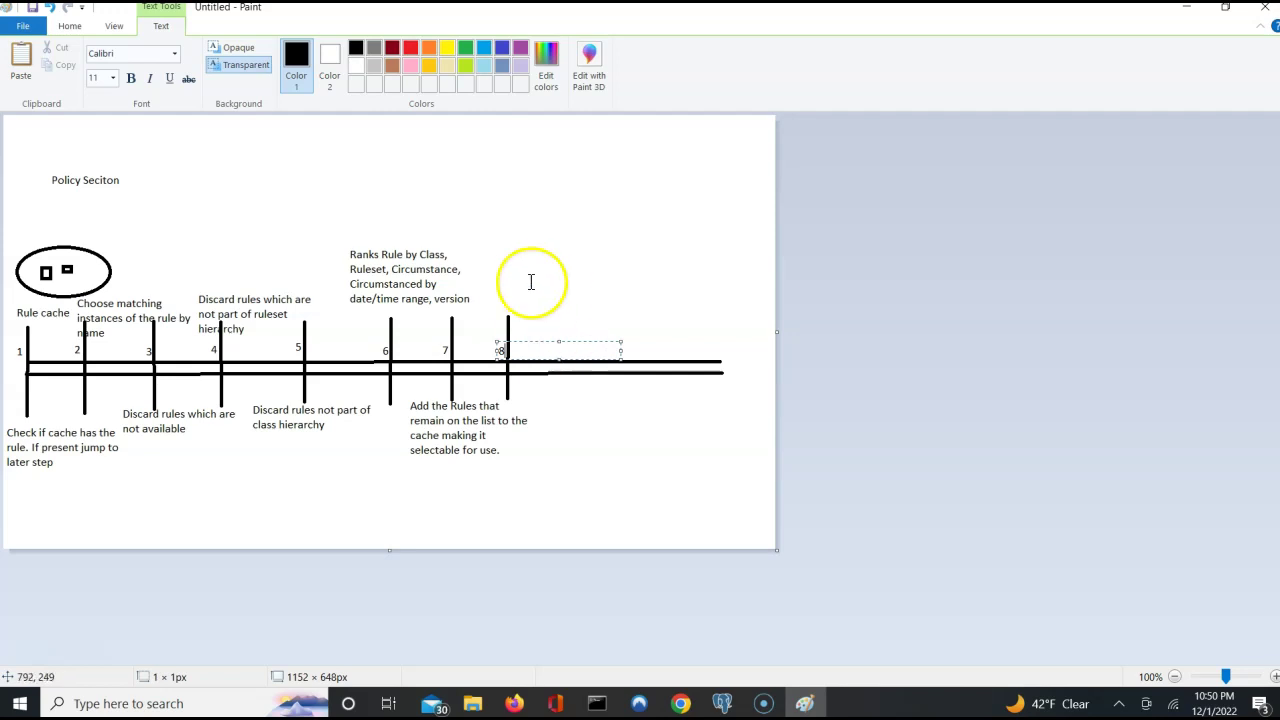
left_click(497, 286)
Caption step 8 above the timeline: 'Find best instance and check for duplicates'.
left_click(497, 292)
left_click(487, 272)
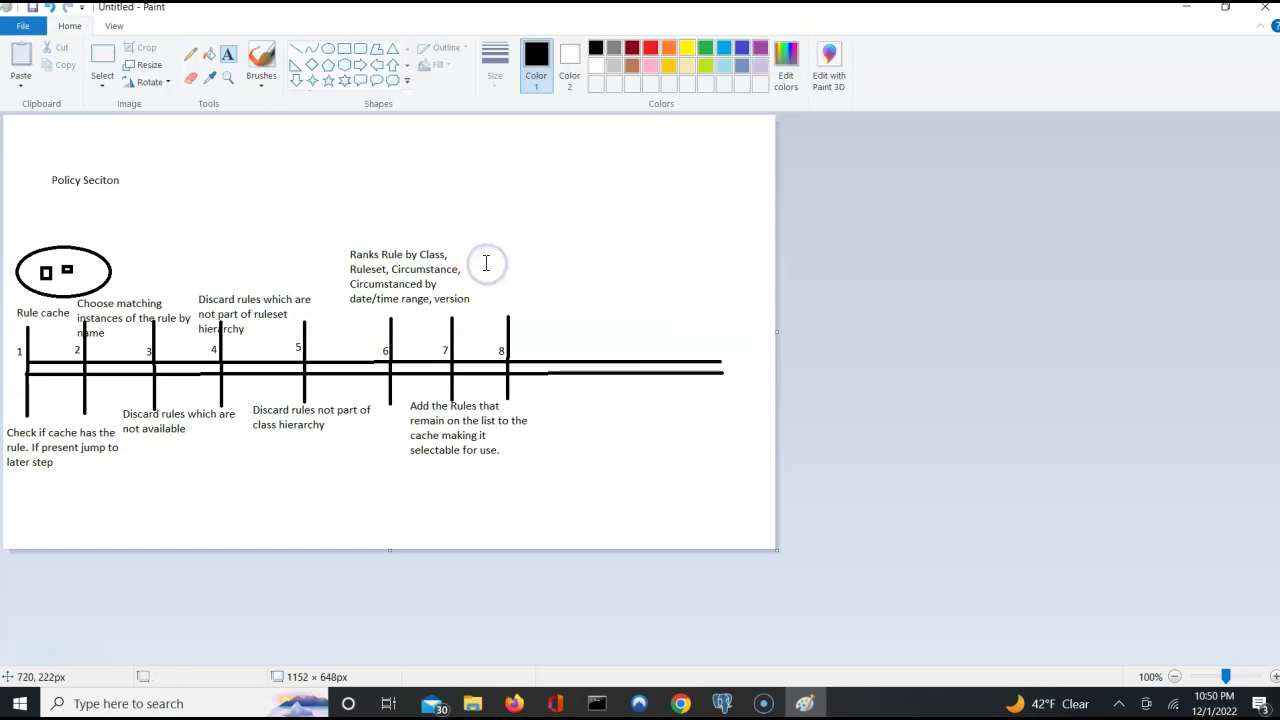
left_click(486, 263)
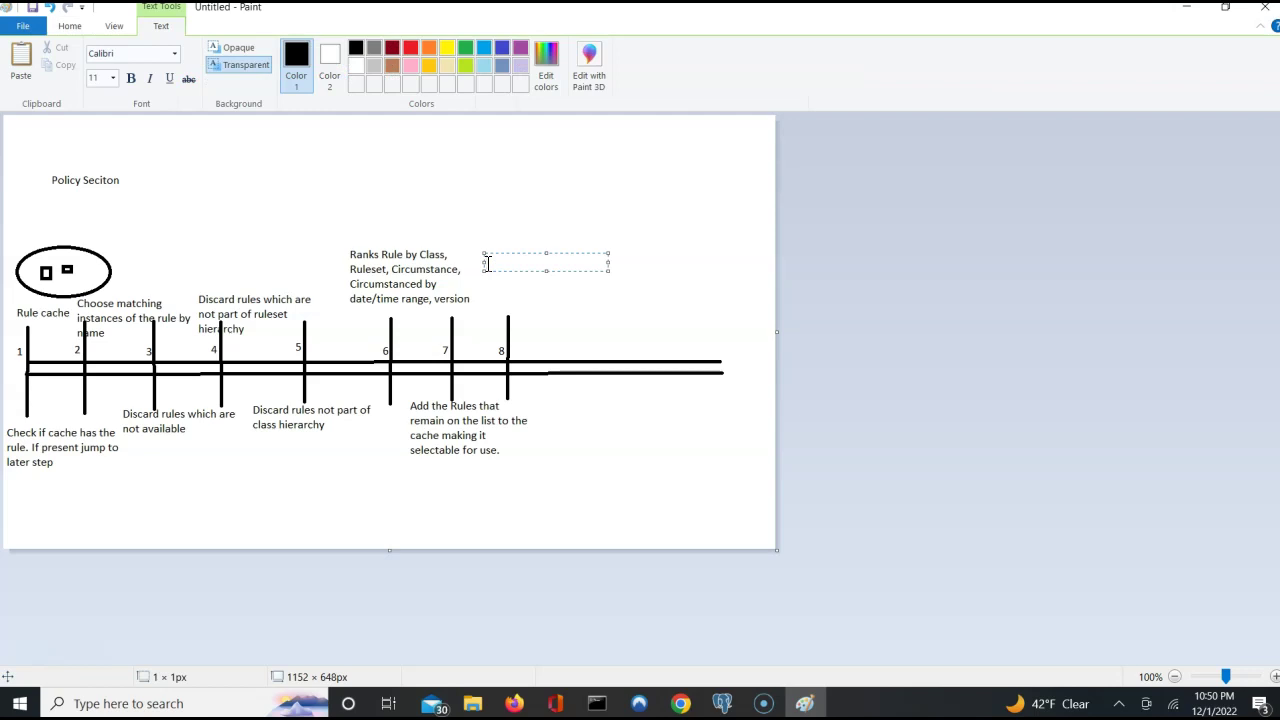
type("Find best instacn")
key("BackSpace")
key("BackSpace")
type("nce and ")
type("chec")
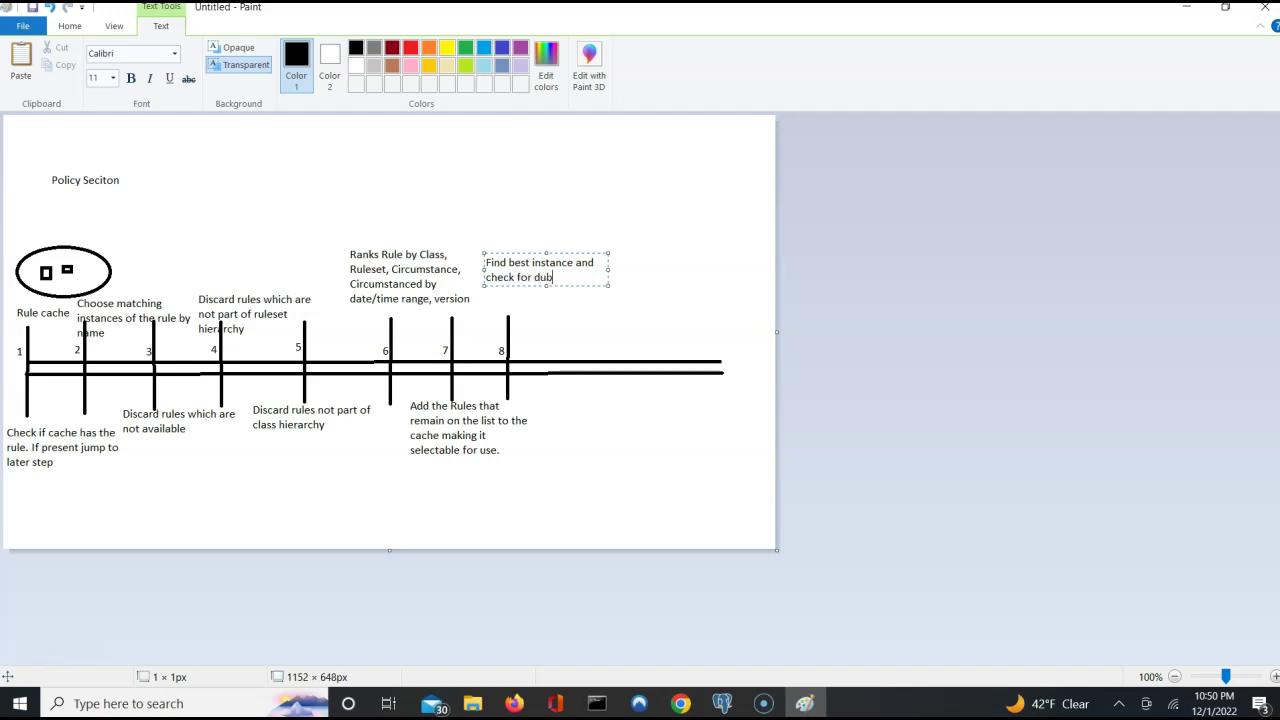
type("k for duplicated")
key("BackSpace")
key("BackSpace")
type("e")
left_click(564, 205)
left_click(554, 282)
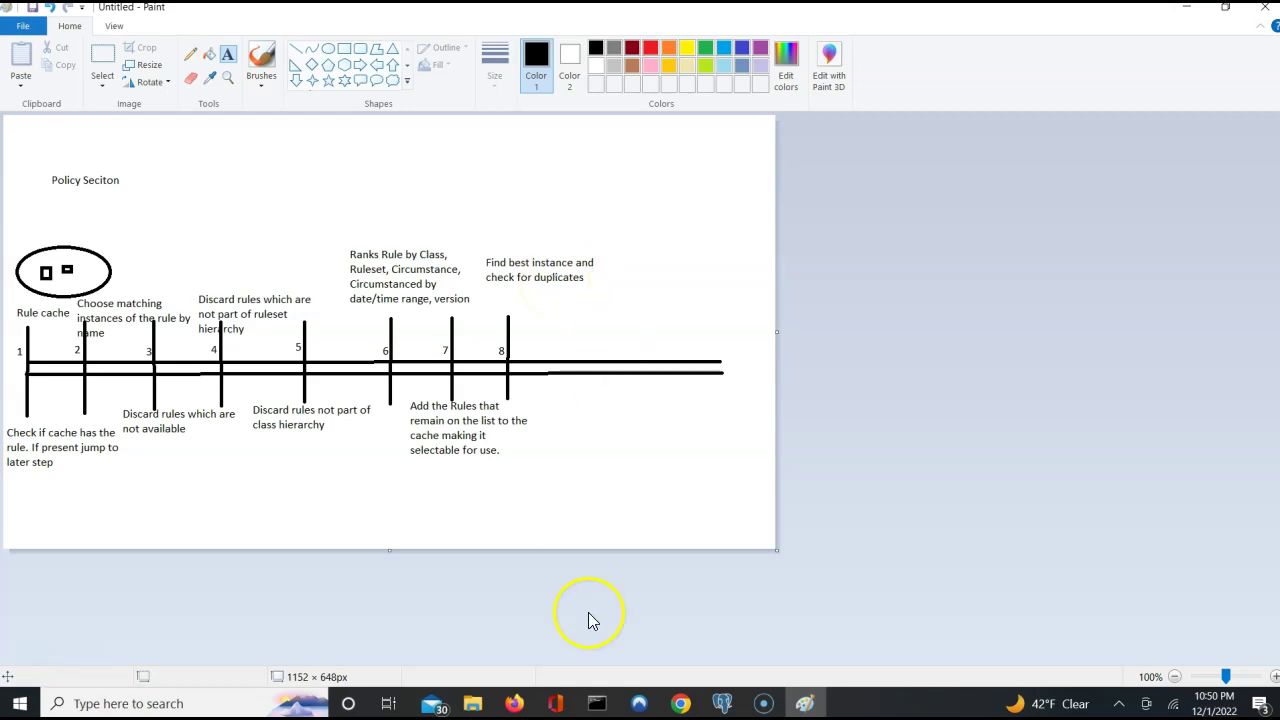
Bring Pega Dev Studio forward, close the inheritance details and open the ALFAAuto ruleset.
left_click(680, 705)
left_click(665, 672)
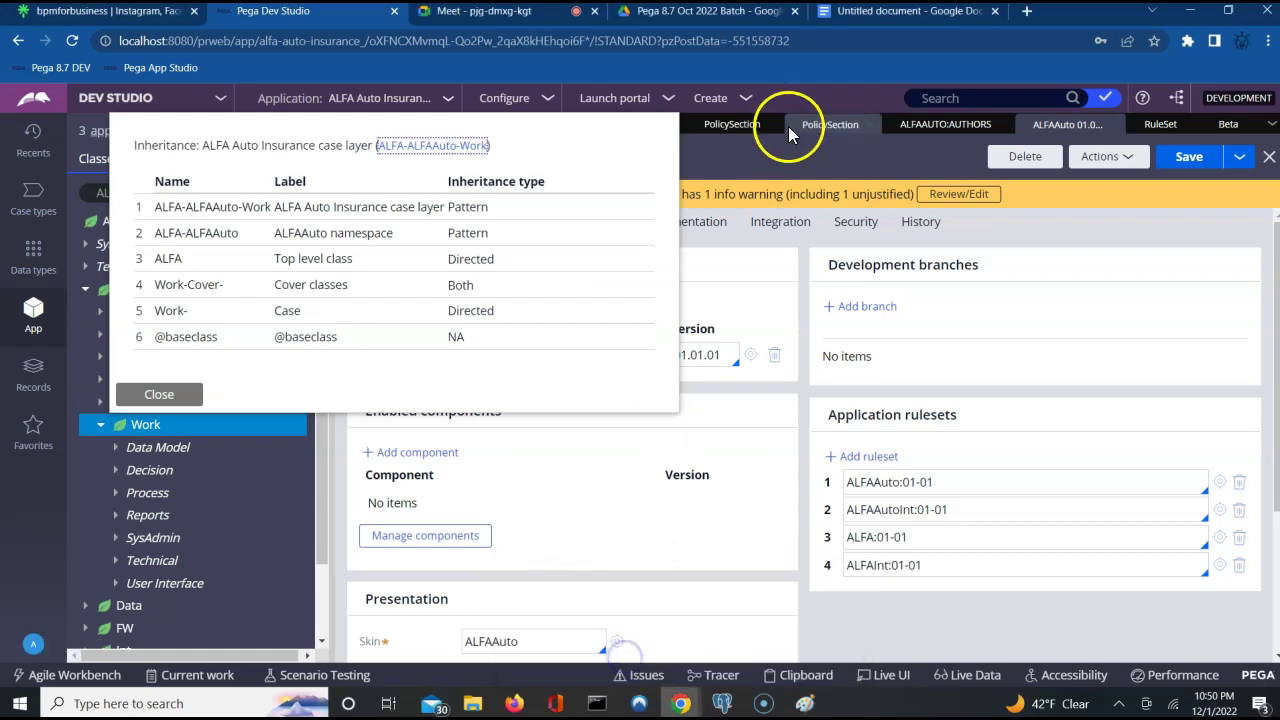
left_click(752, 162)
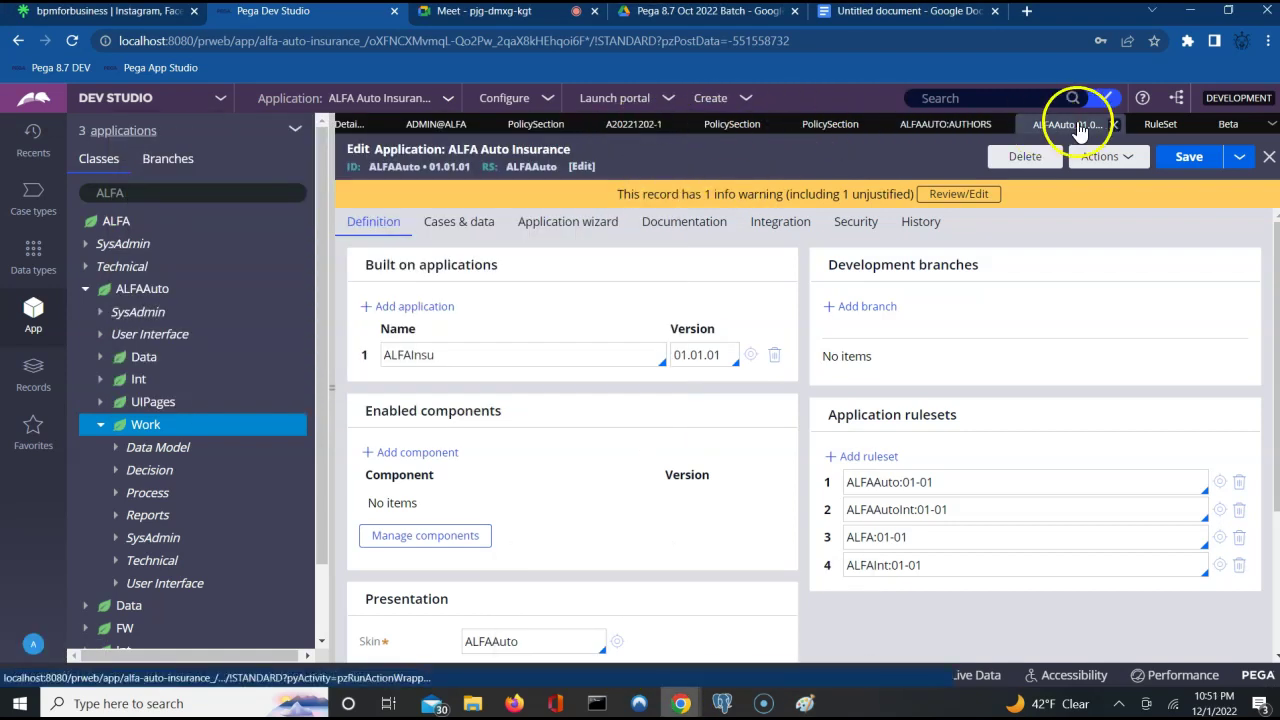
left_click(806, 133)
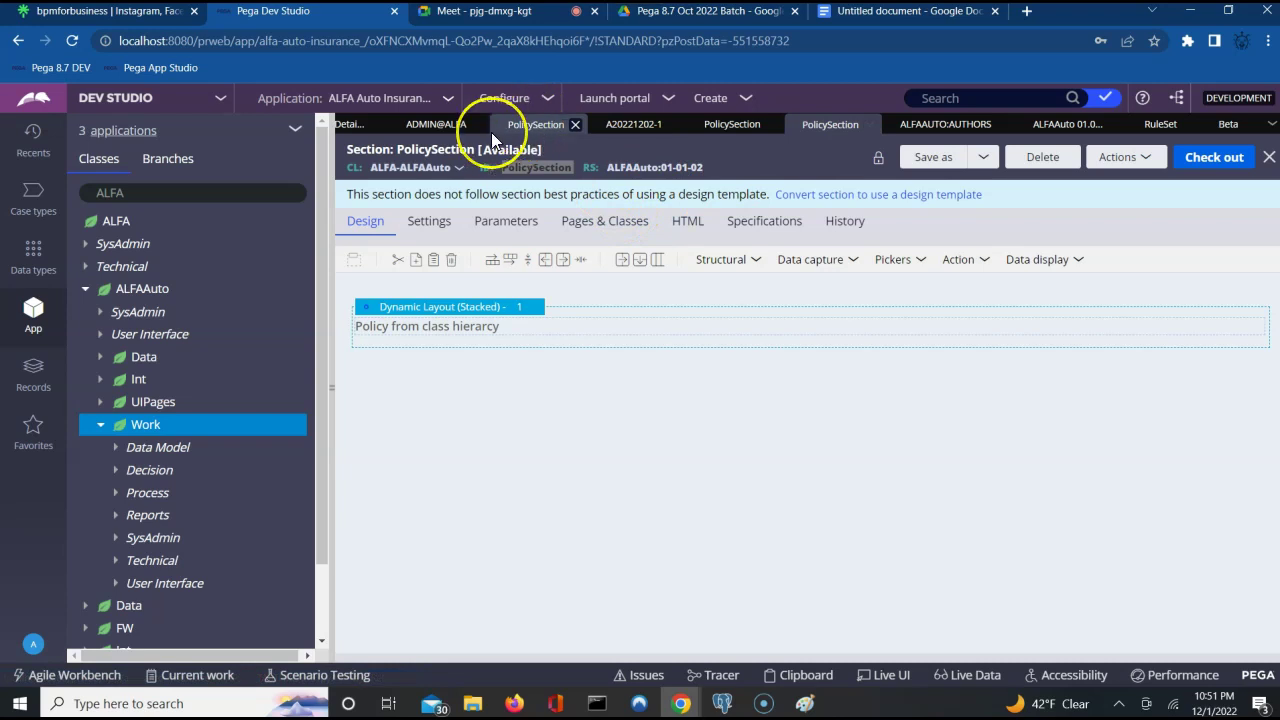
left_click(1160, 125)
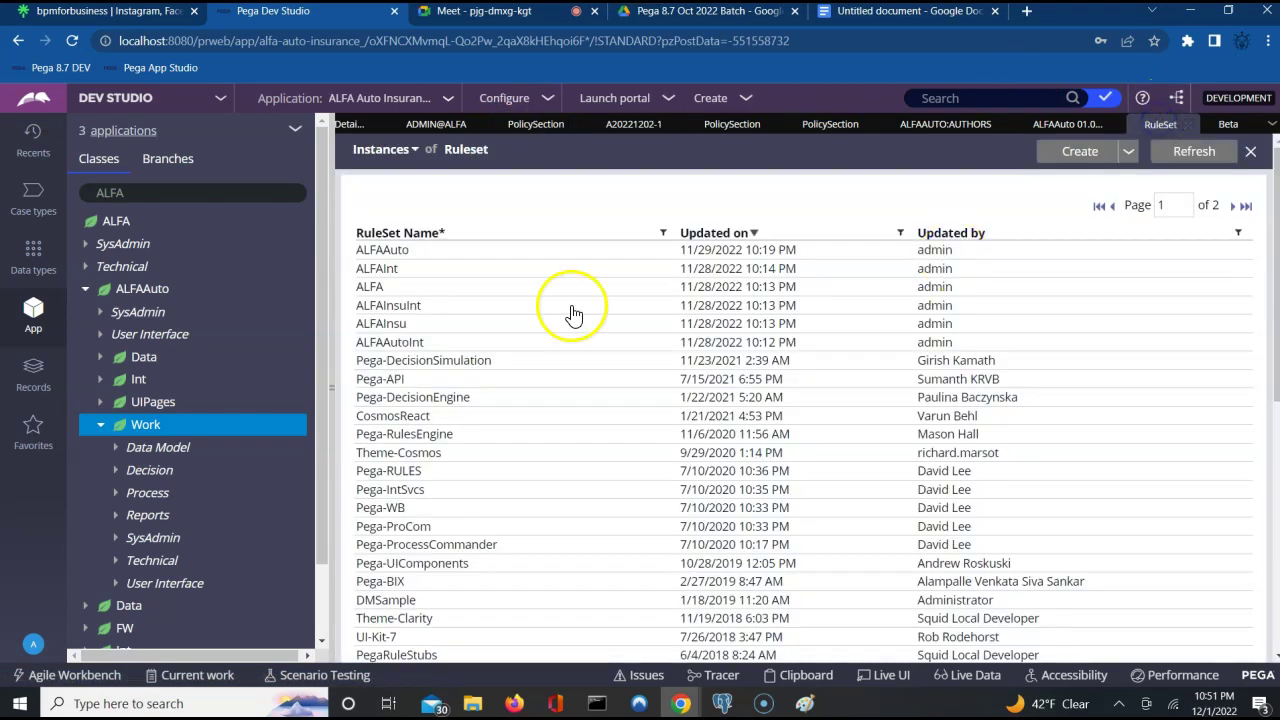
left_click(390, 255)
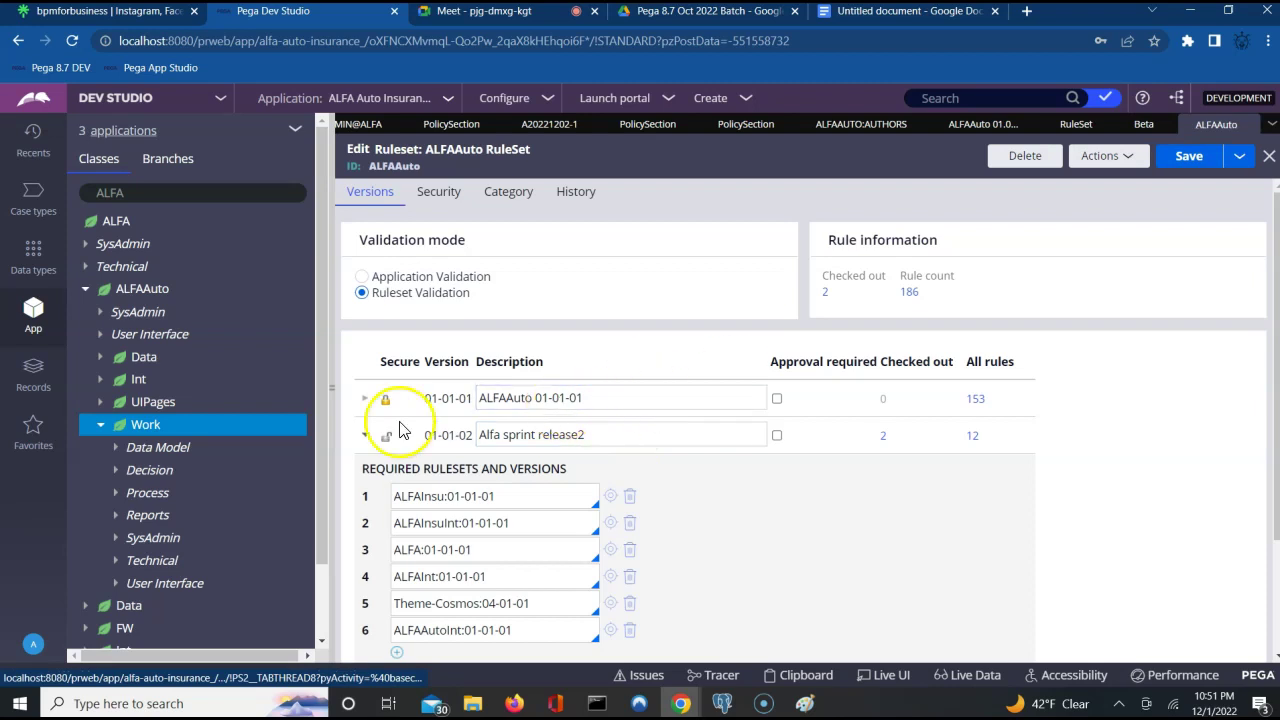
Unlock ALFAAuto version 01-01-01 with the ruleset password and save the ruleset.
left_click(364, 399)
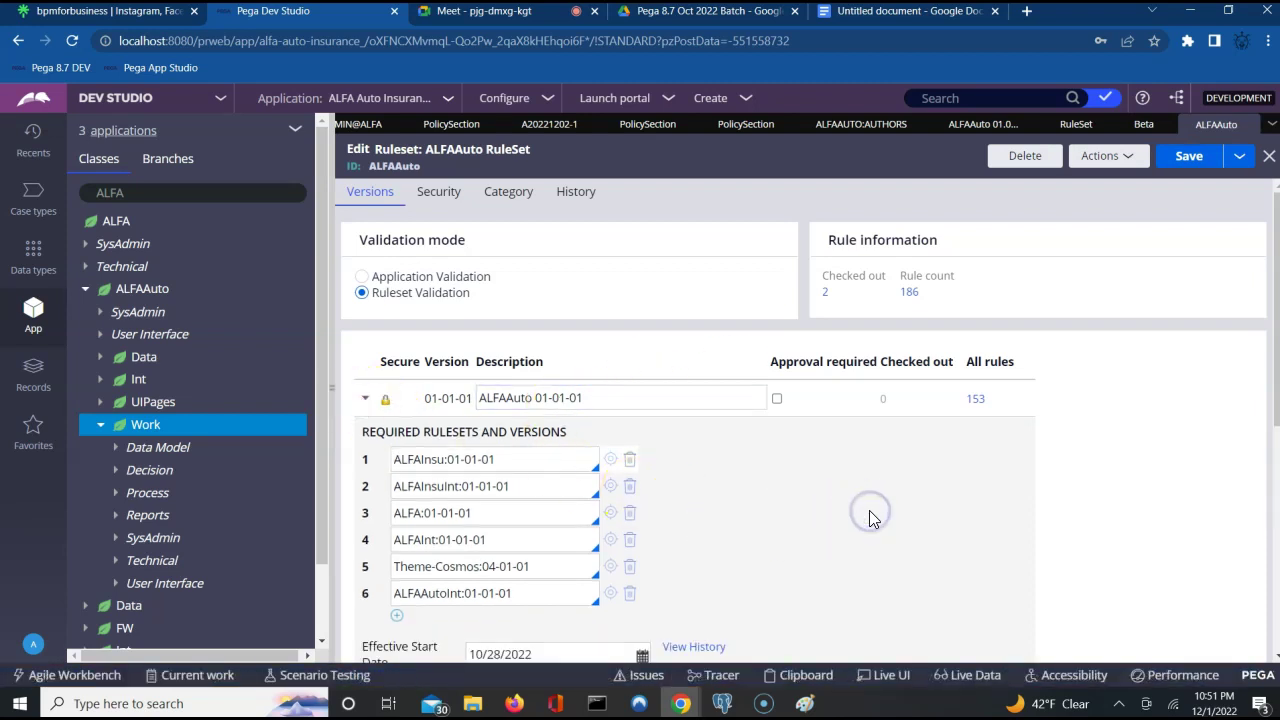
scroll(870, 515, "down", 2)
left_click(803, 524)
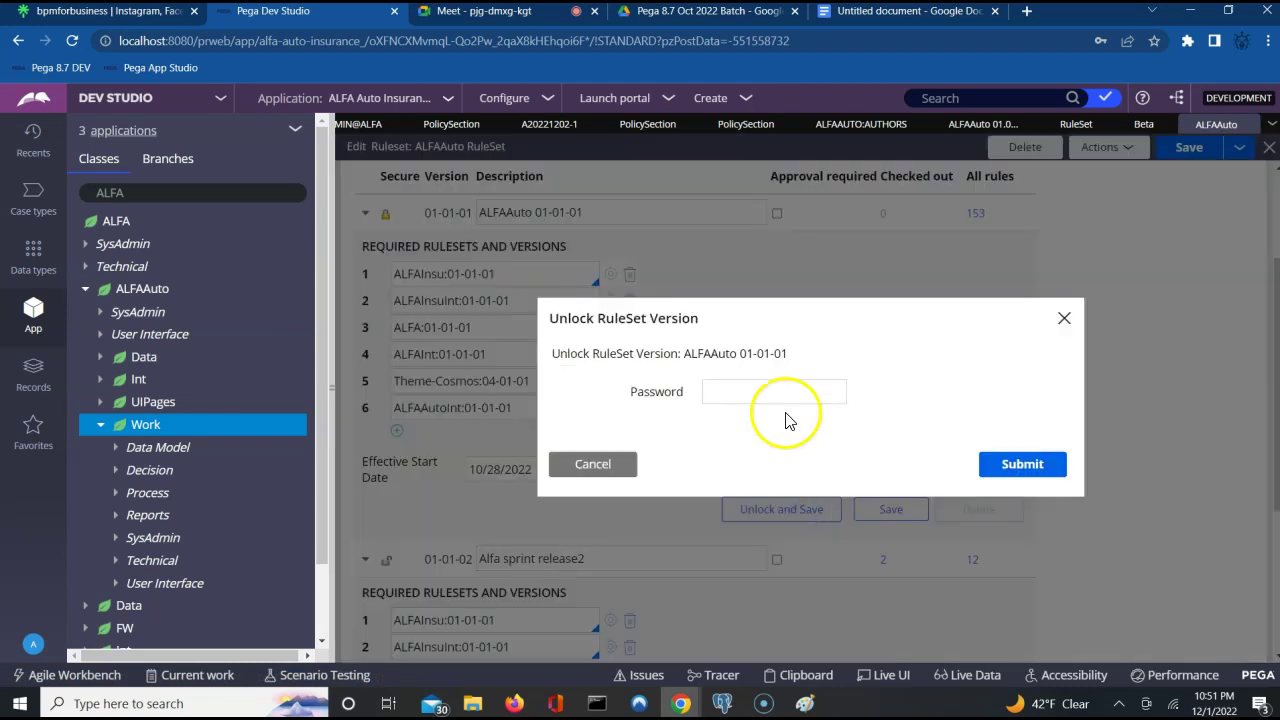
left_click(780, 390)
type("•••••")
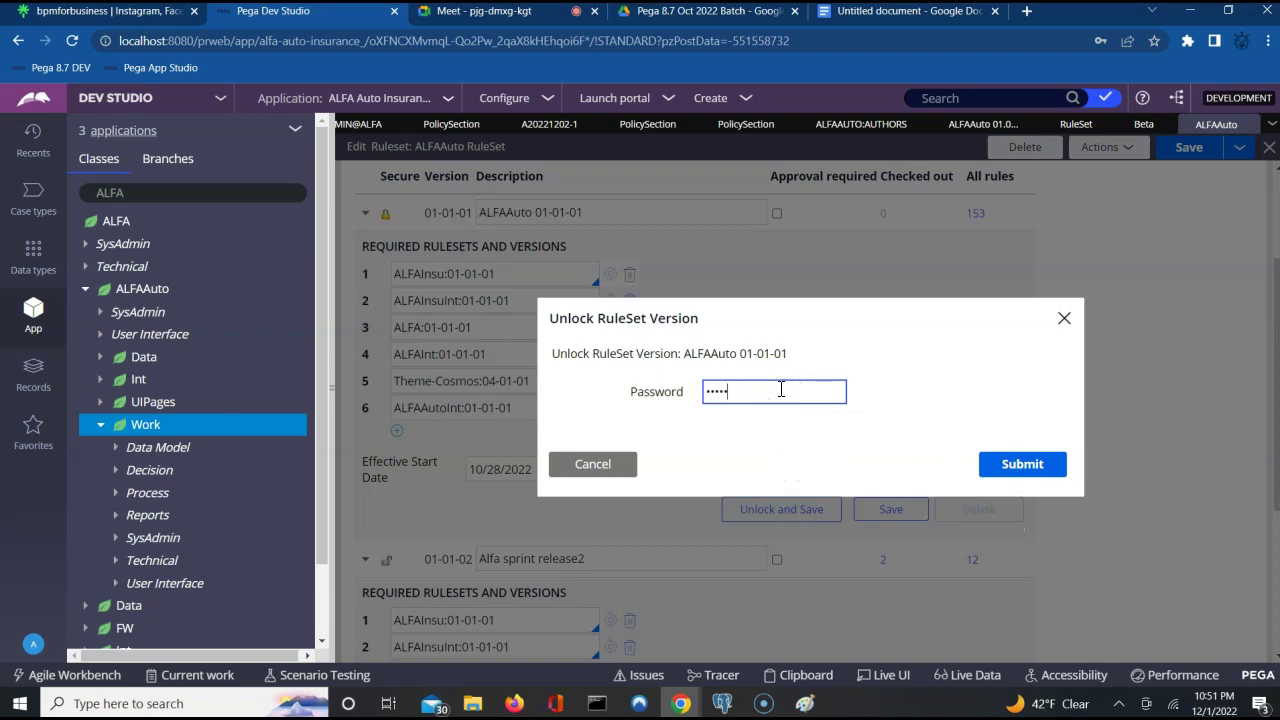
left_click(1015, 482)
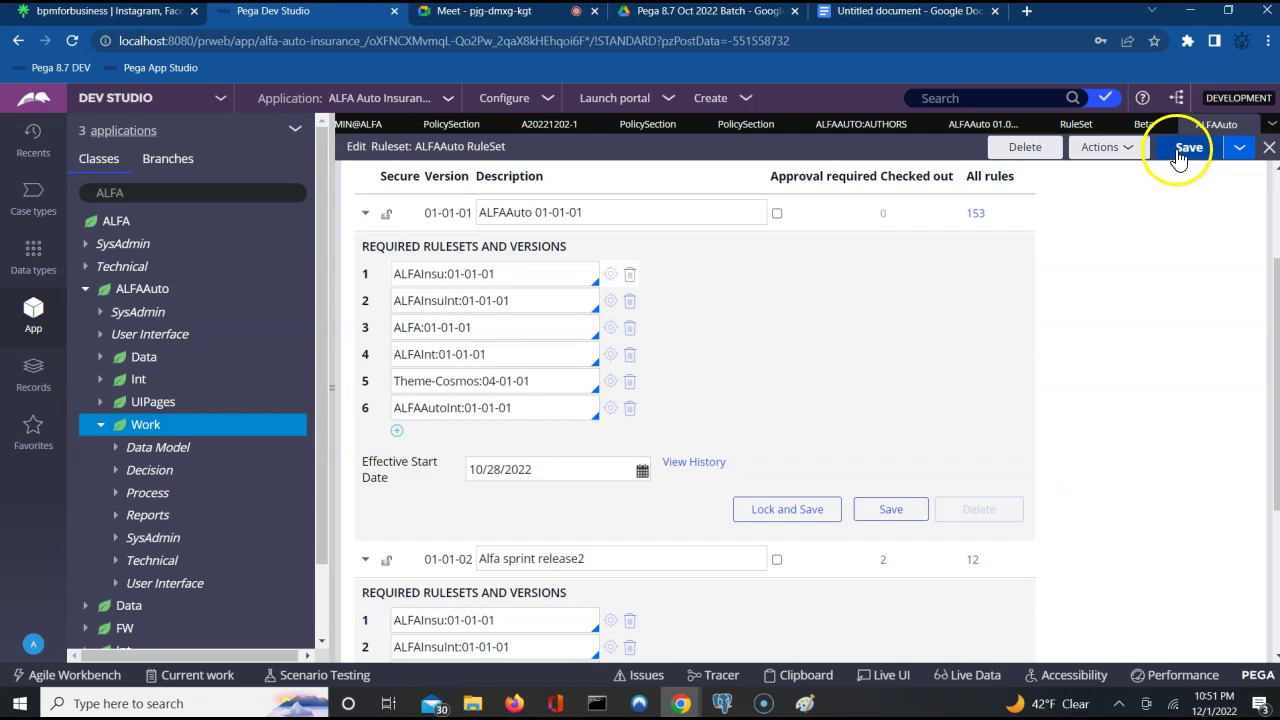
left_click(1180, 158)
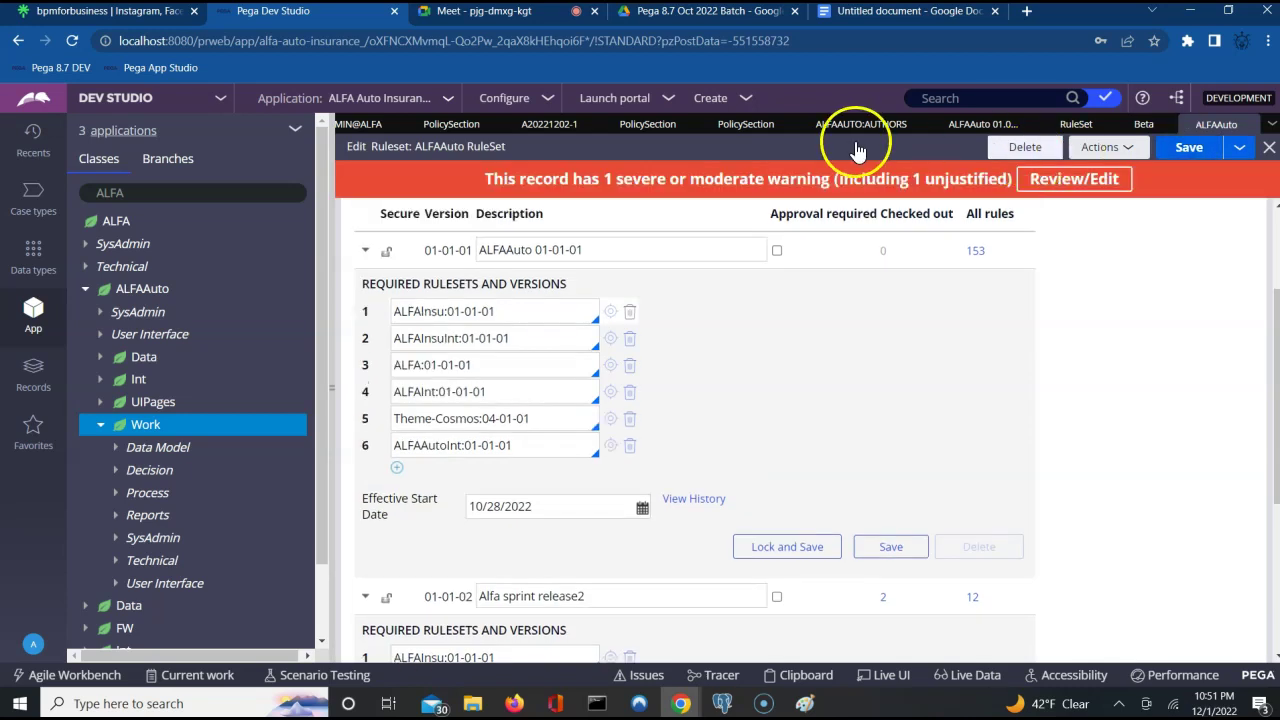
Save PolicySection as a copy in ALFA-ALFAAuto under ALFAAuto 01-01-01 and open it.
left_click(743, 124)
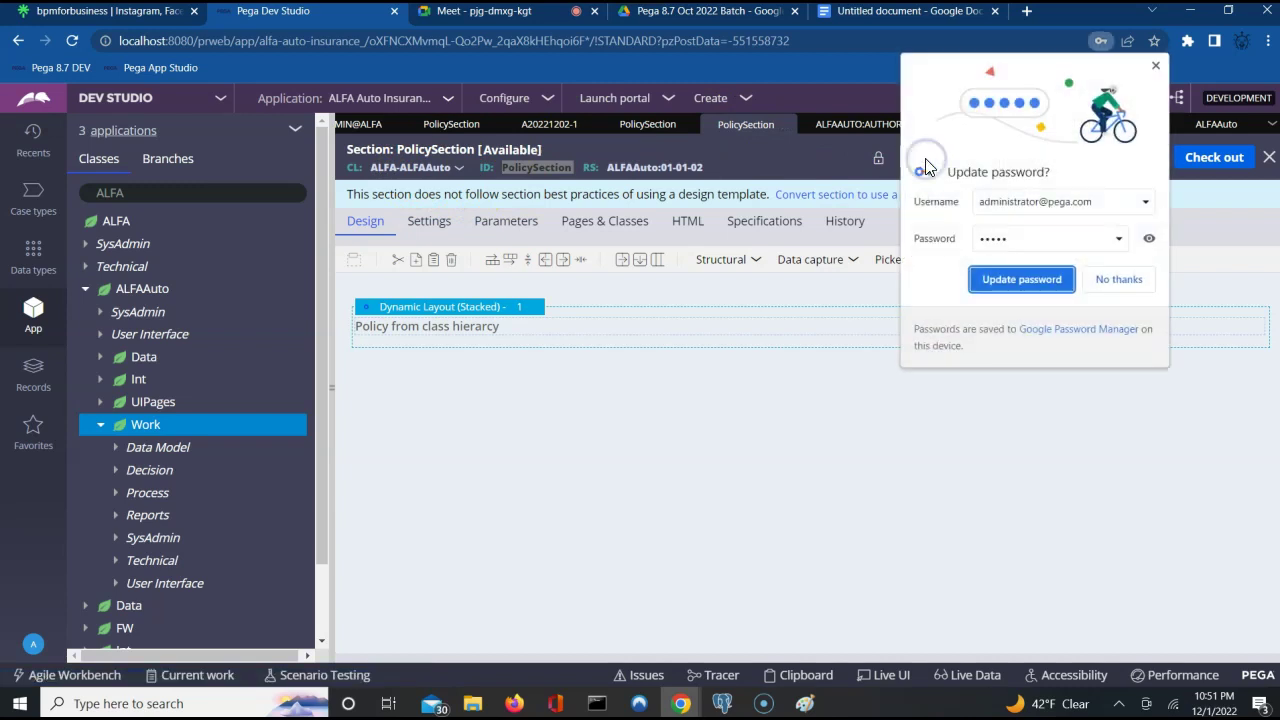
left_click(1132, 279)
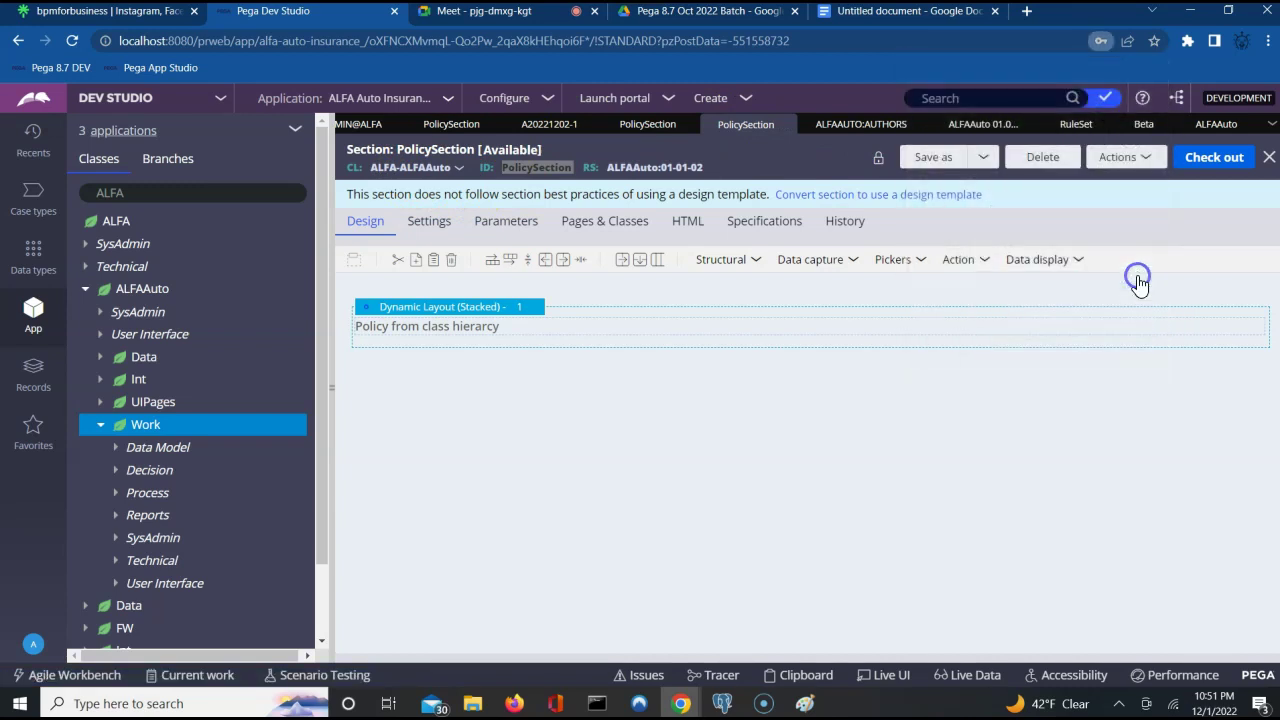
left_click(934, 157)
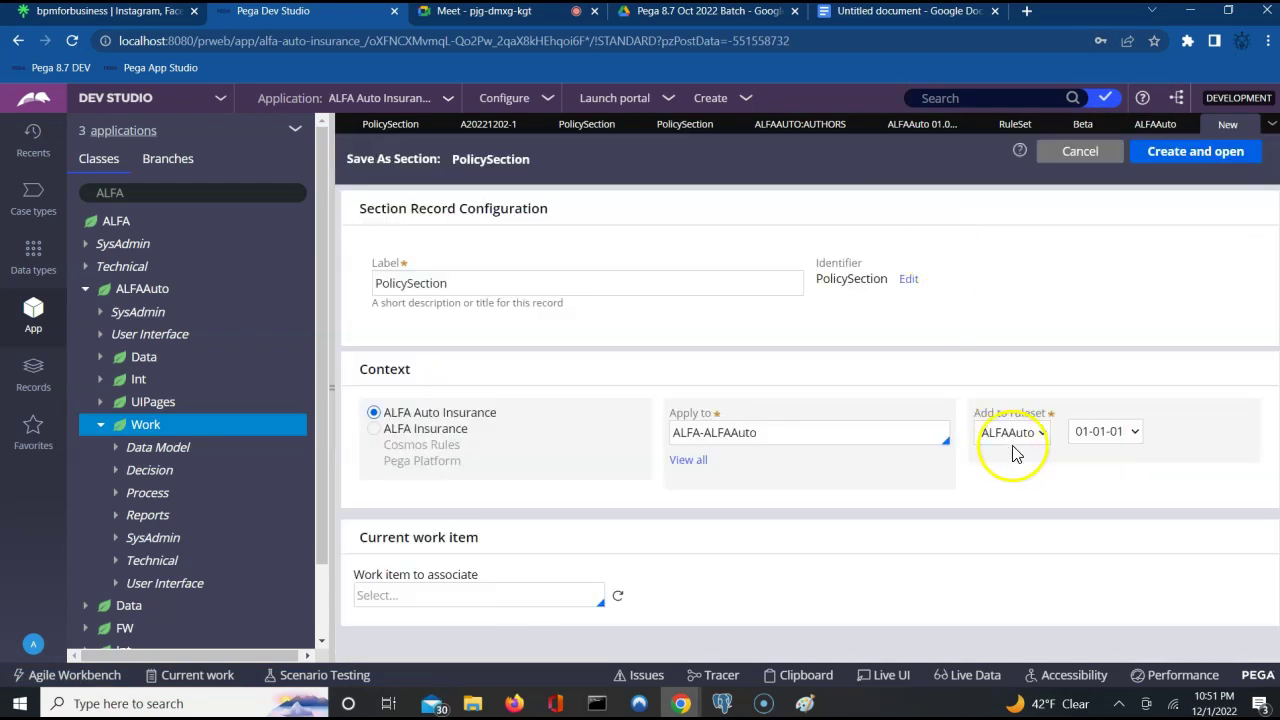
left_click(1192, 158)
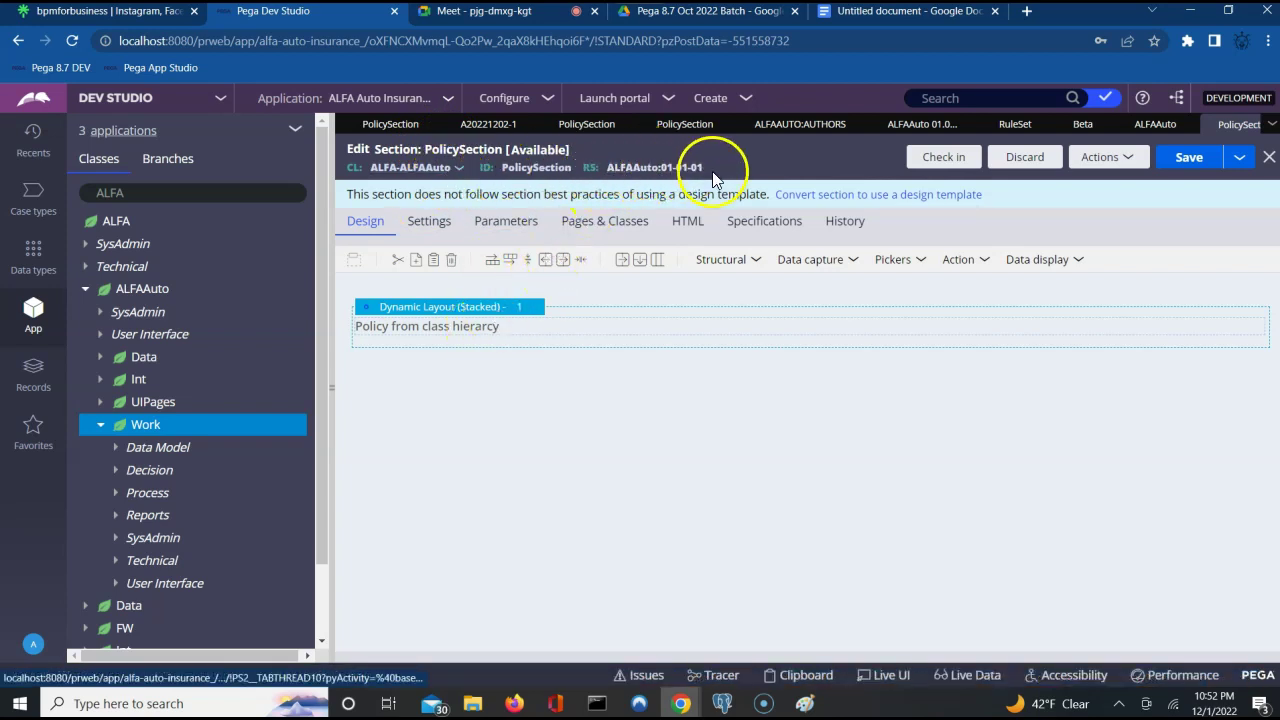
View the checked-in PolicySection version 01-01-02, then return to the Paint diagram.
left_click(684, 126)
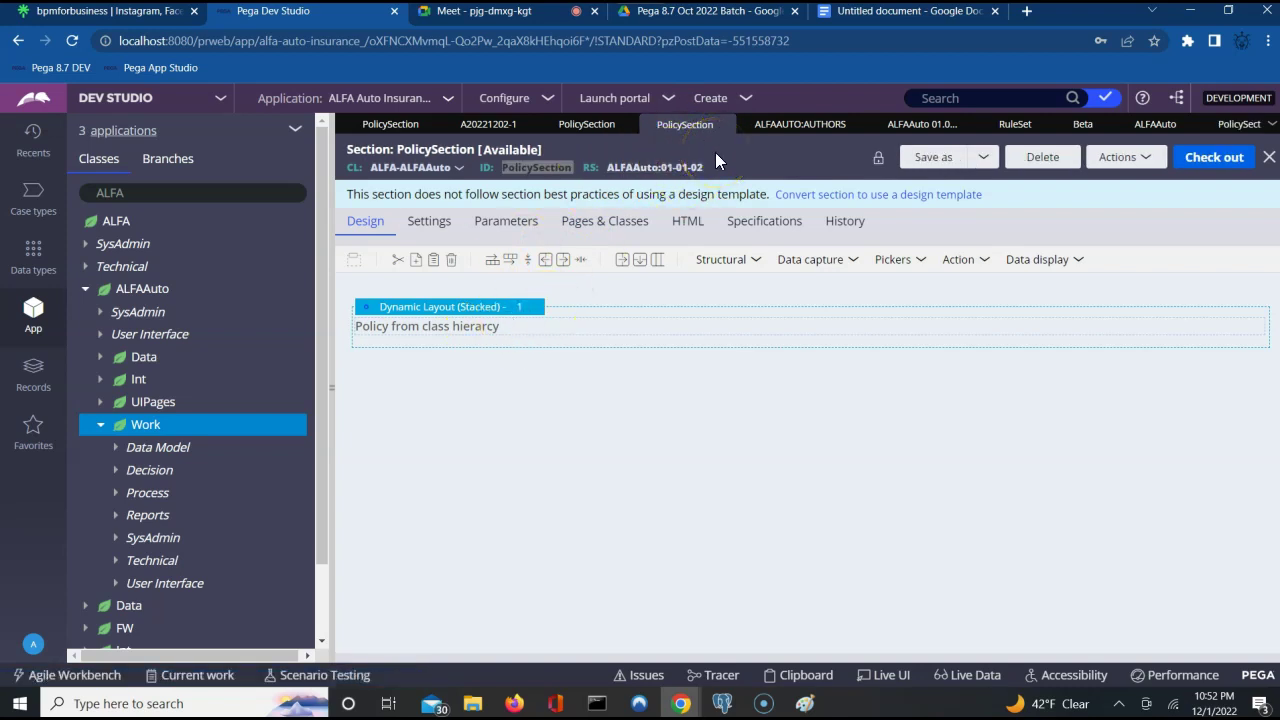
left_click(617, 244)
left_click(804, 704)
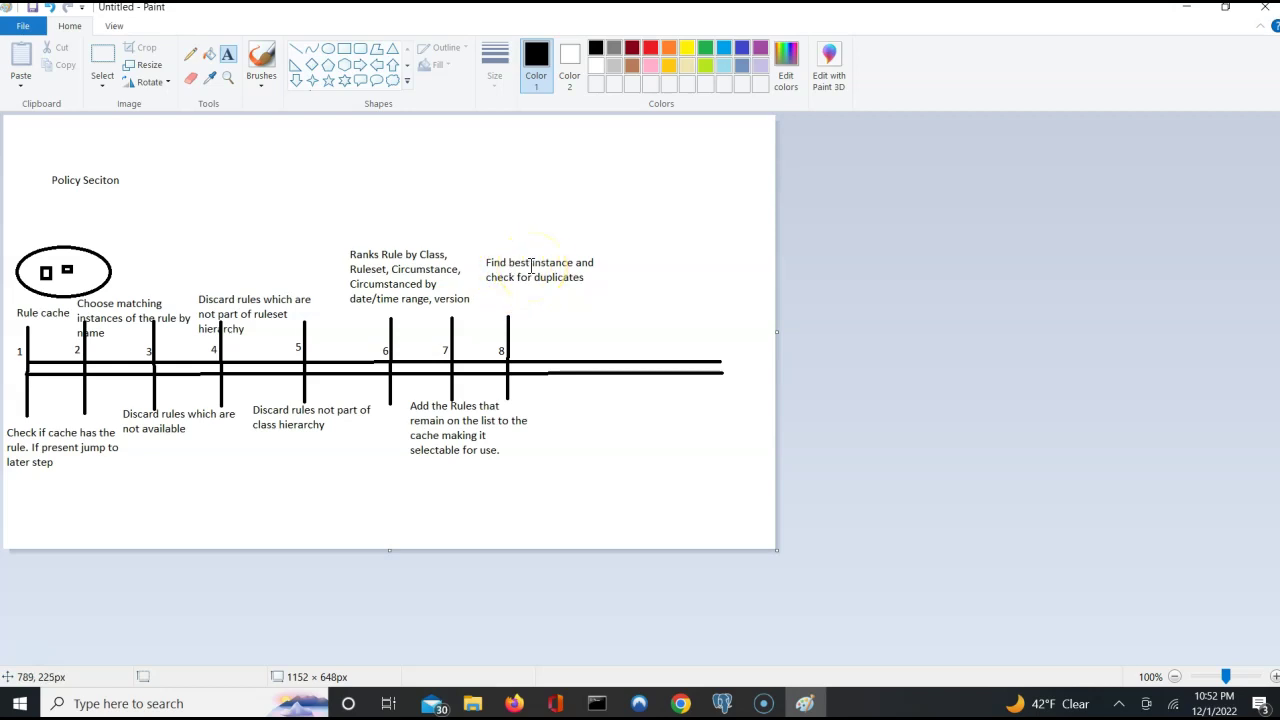
Return from the Paint diagram to Pega Dev Studio's PolicySection 01-01-02 rule.
left_click(686, 706)
In the ALFA Auto Insurance case view, inspect the 'Policy from class hierarcy' label.
left_click(590, 620)
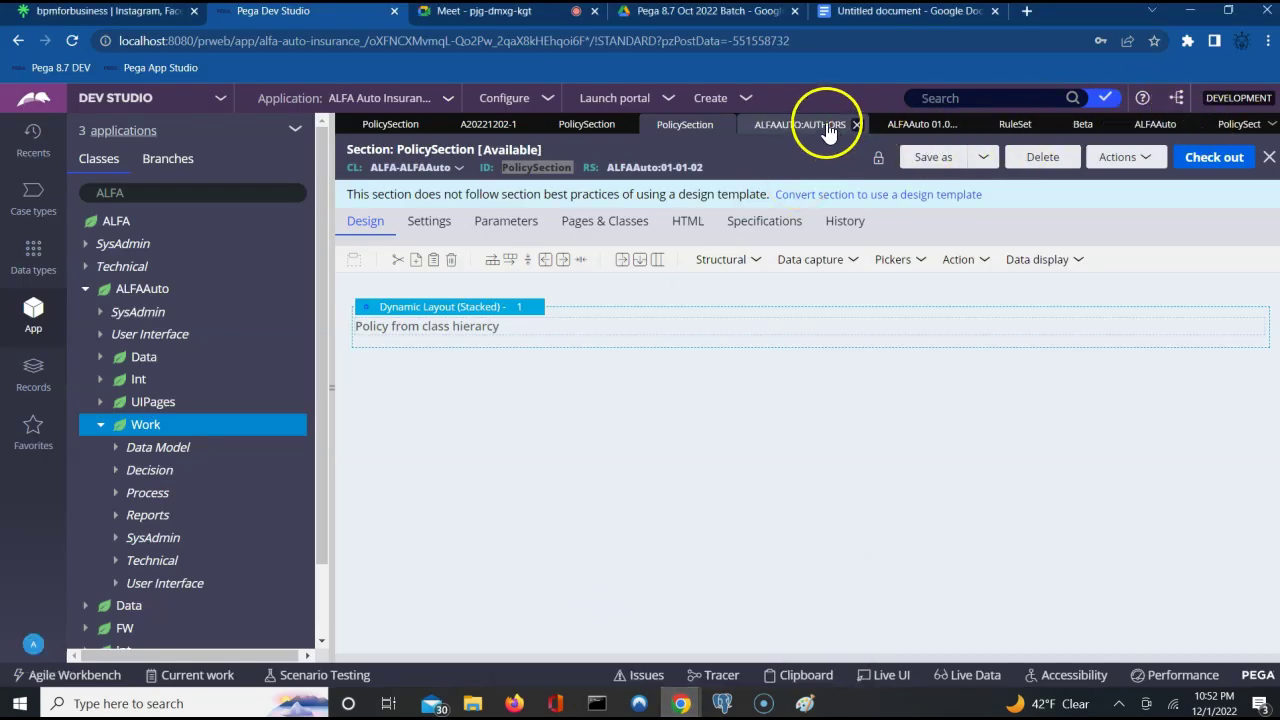
left_click(489, 124)
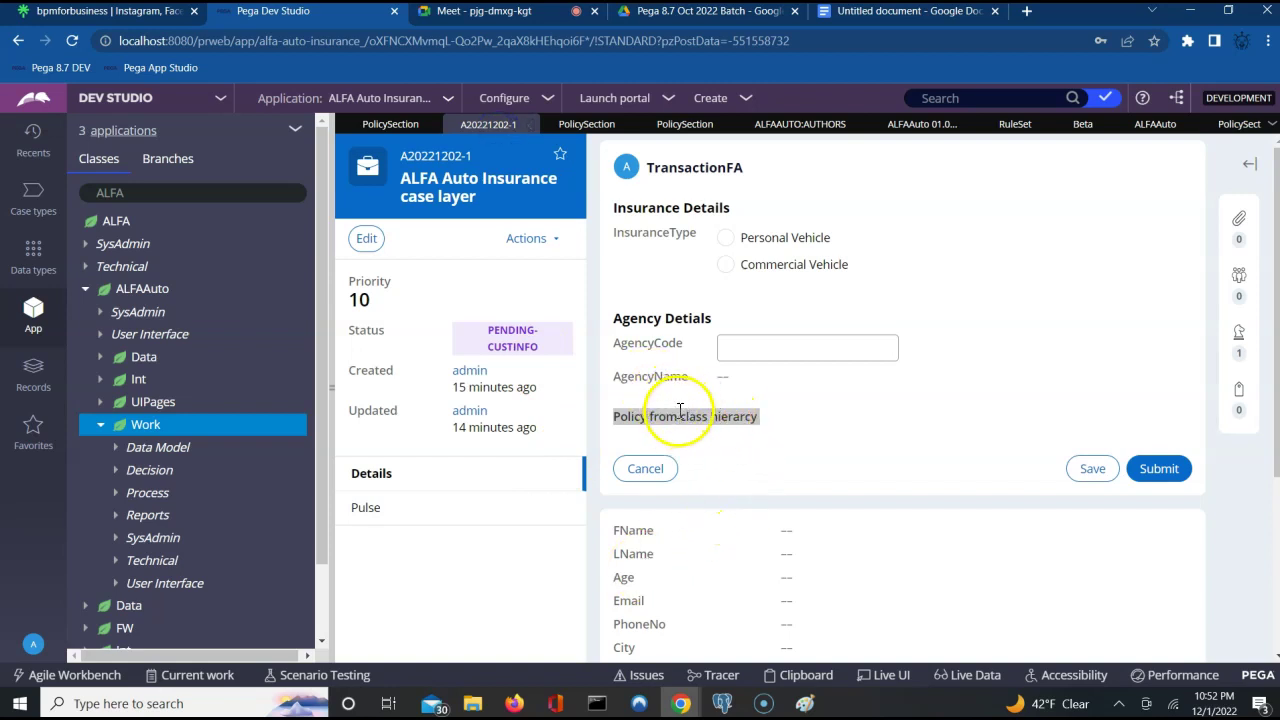
triple_click(679, 416)
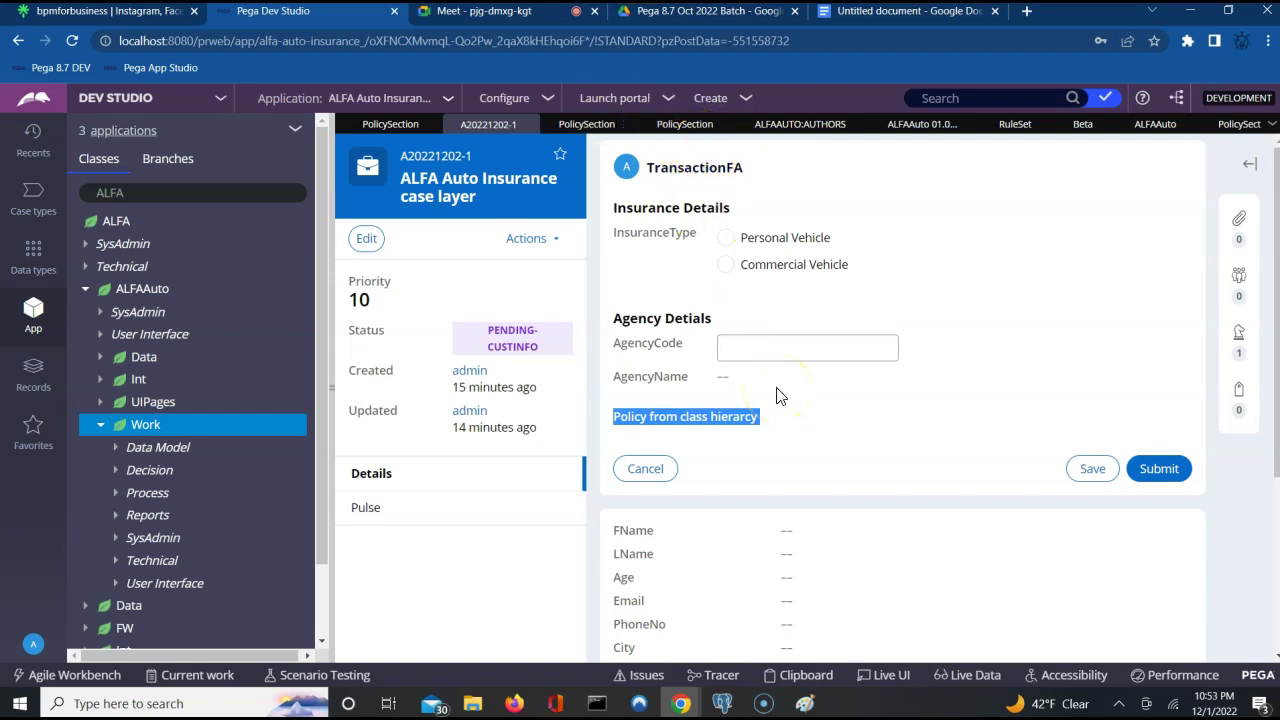
triple_click(739, 404)
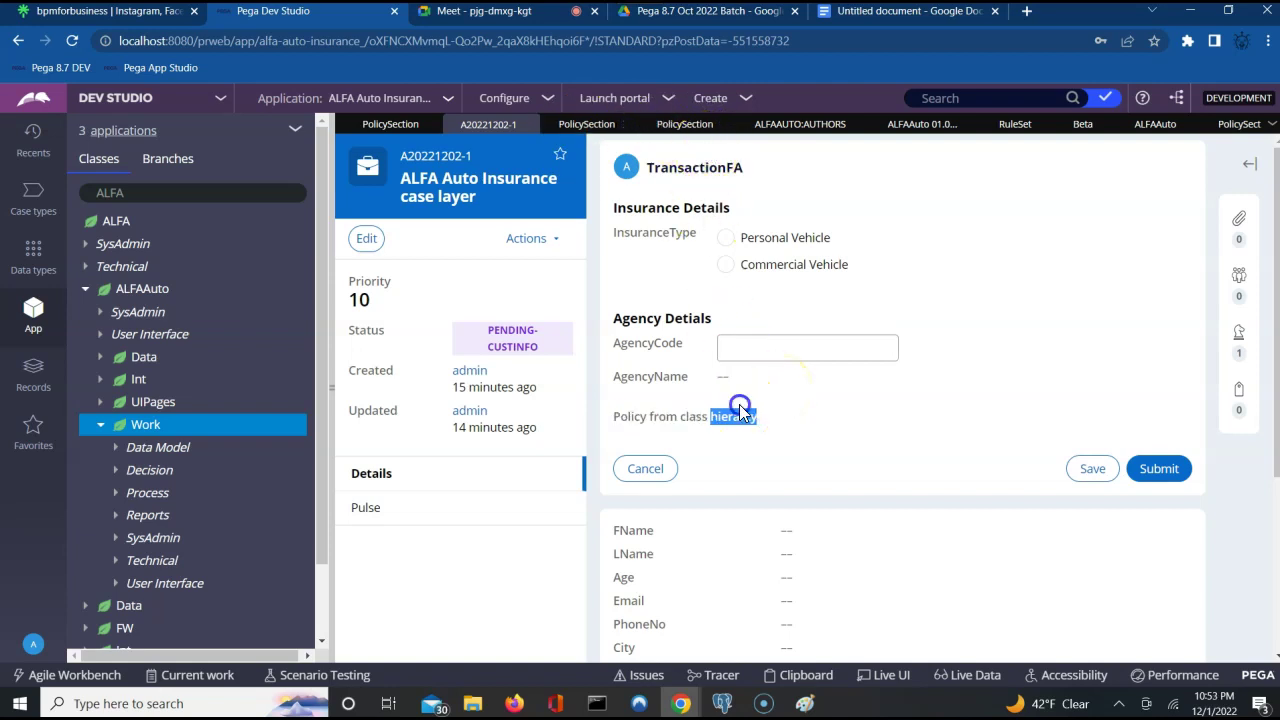
left_click(736, 408)
Draw a ninth vertical tick across the timeline in Paint.
left_click(806, 703)
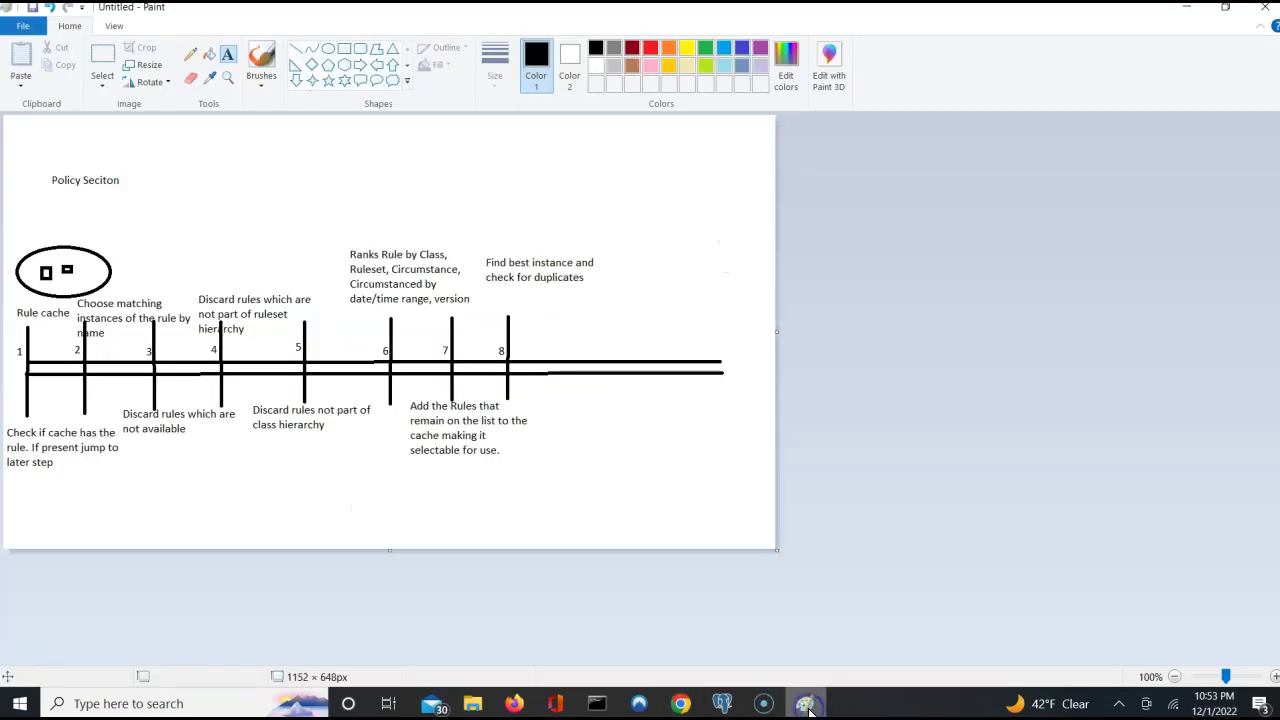
left_click(294, 50)
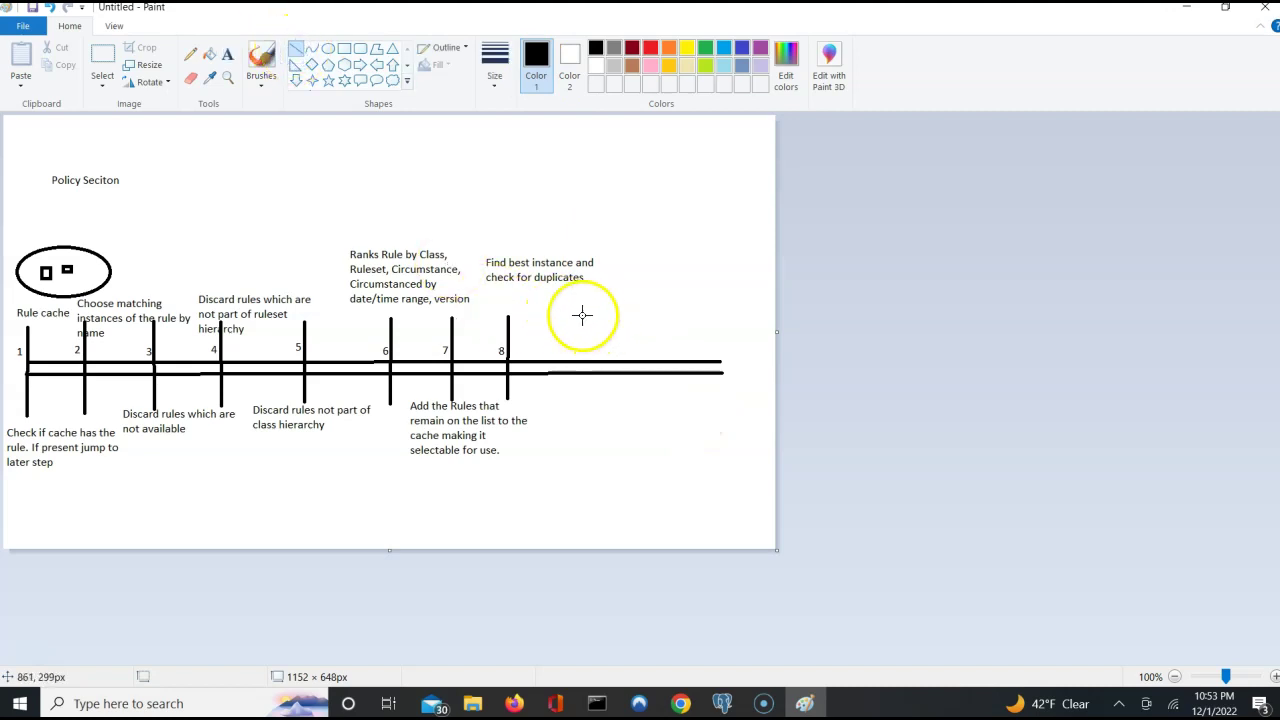
left_click_drag(583, 316, 581, 397)
Label the tick '9' with 'Check if the availability is blocked' beneath it.
left_click(228, 54)
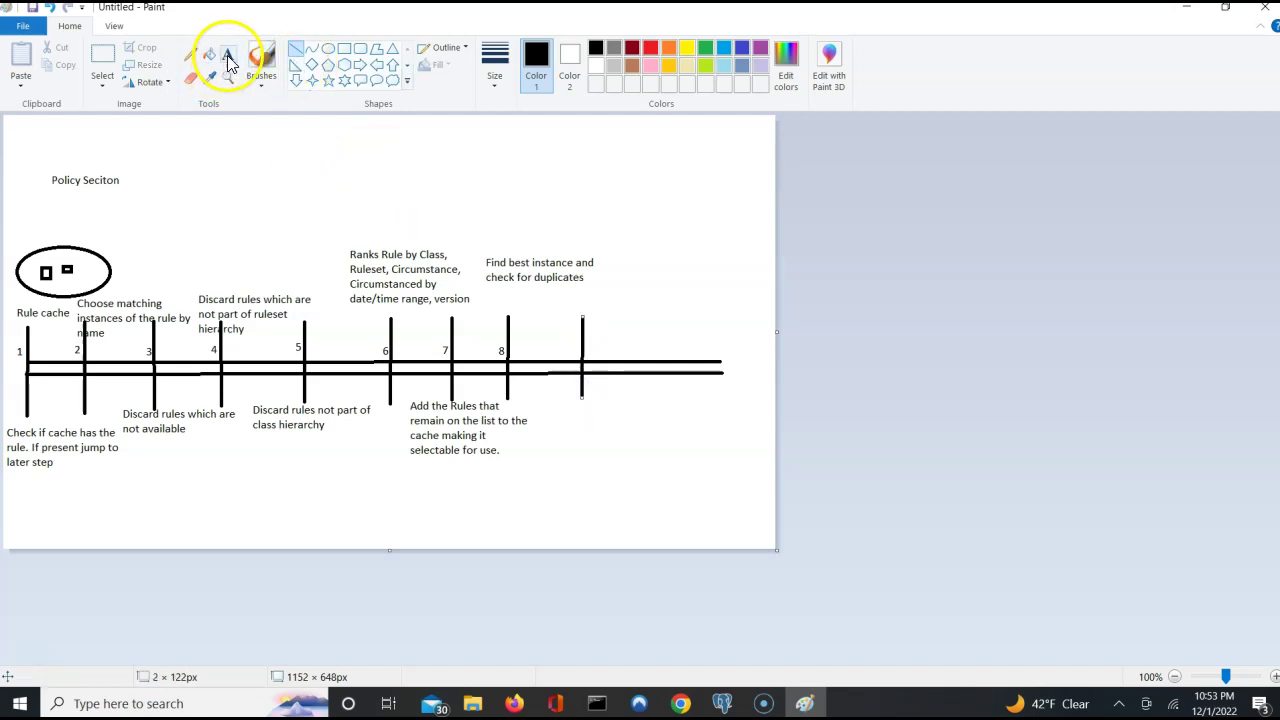
left_click(573, 341)
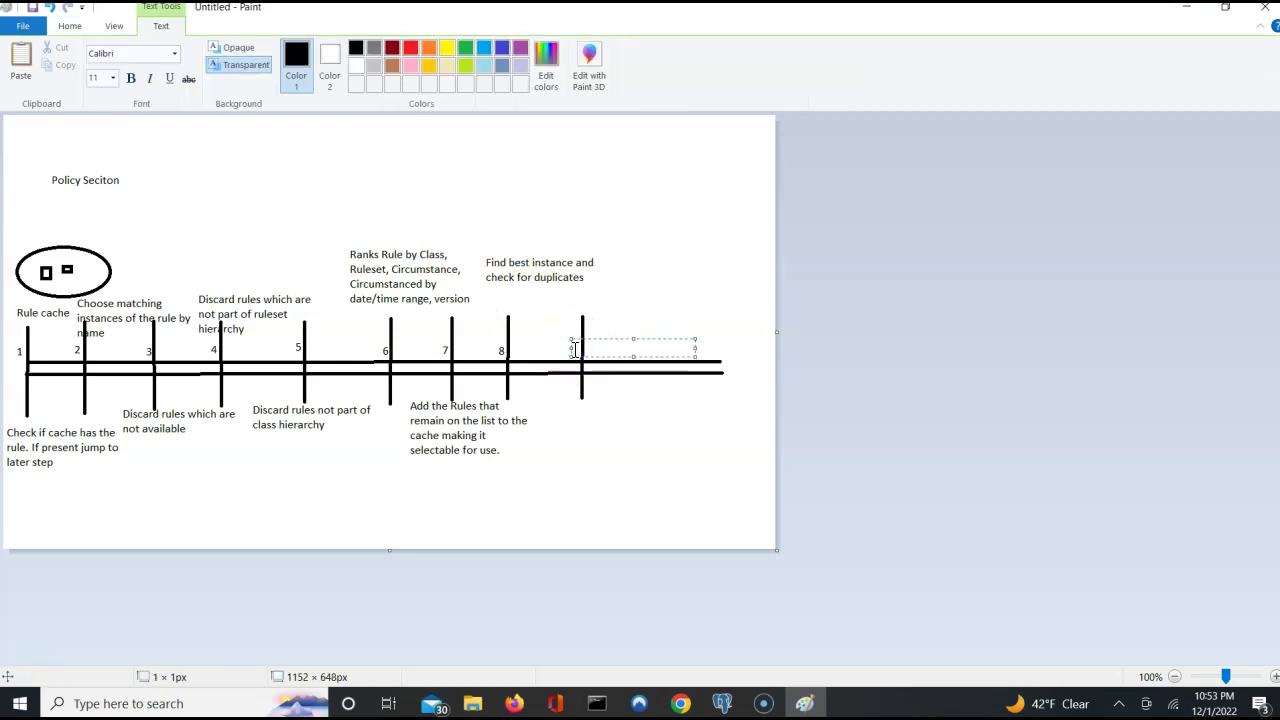
left_click(549, 407)
left_click(549, 407)
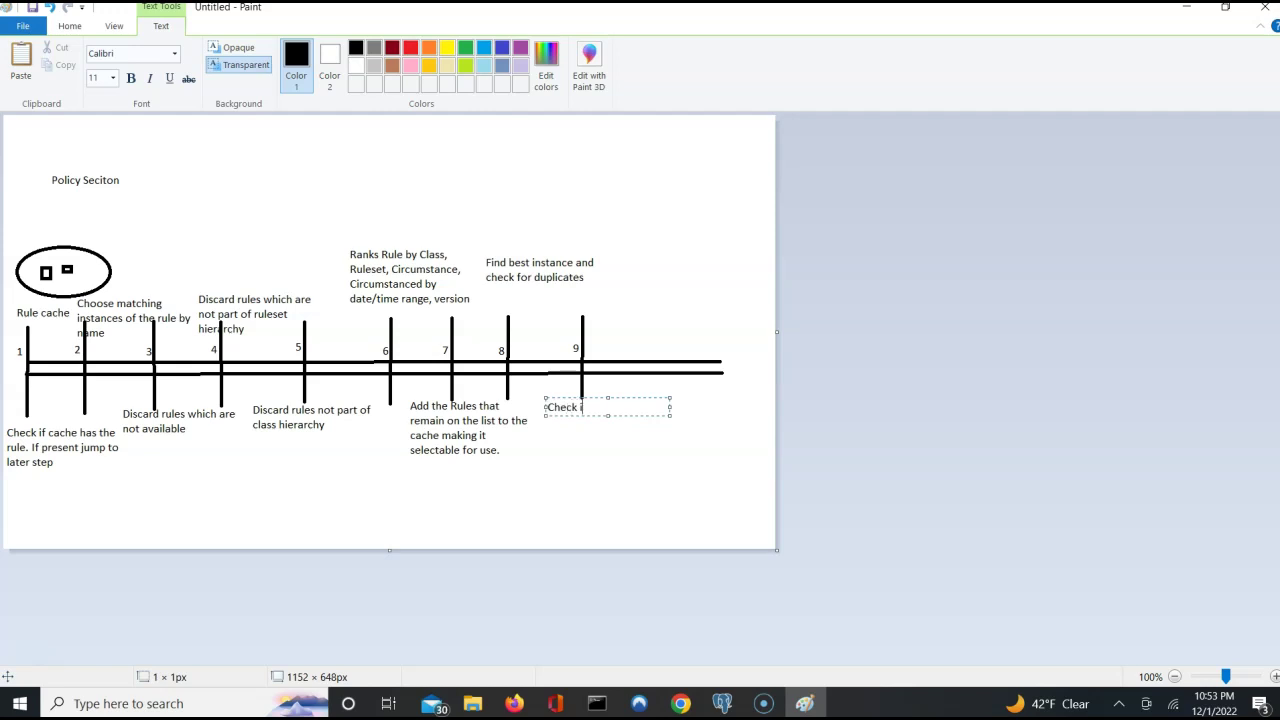
type("ailability is blocked")
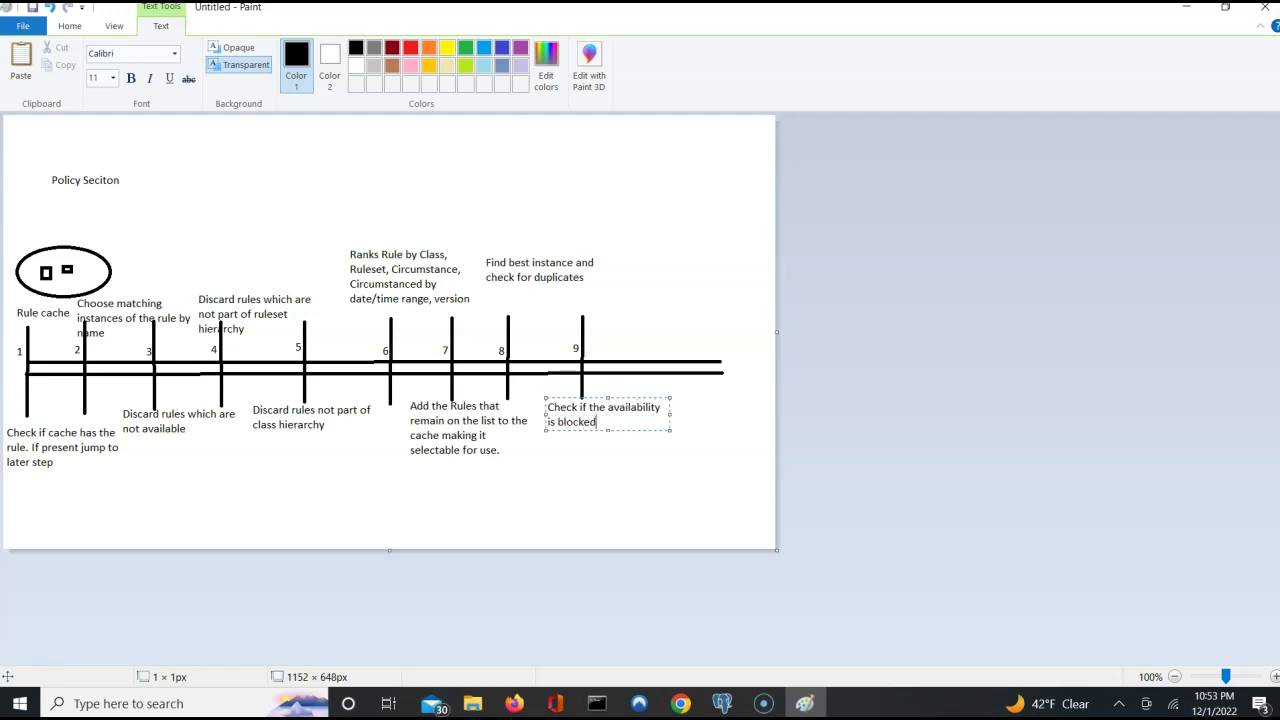
left_click(581, 463)
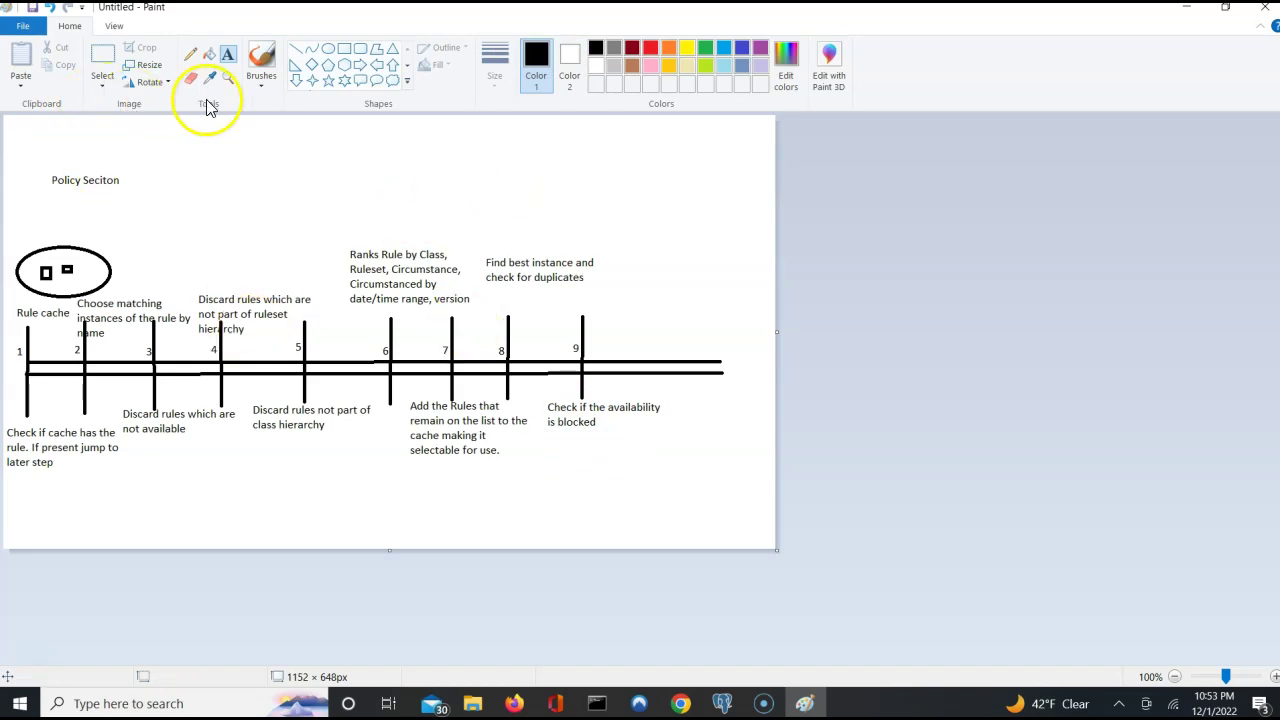
Draw a vertical tick near the timeline's right end, just past step 9.
left_click(294, 53)
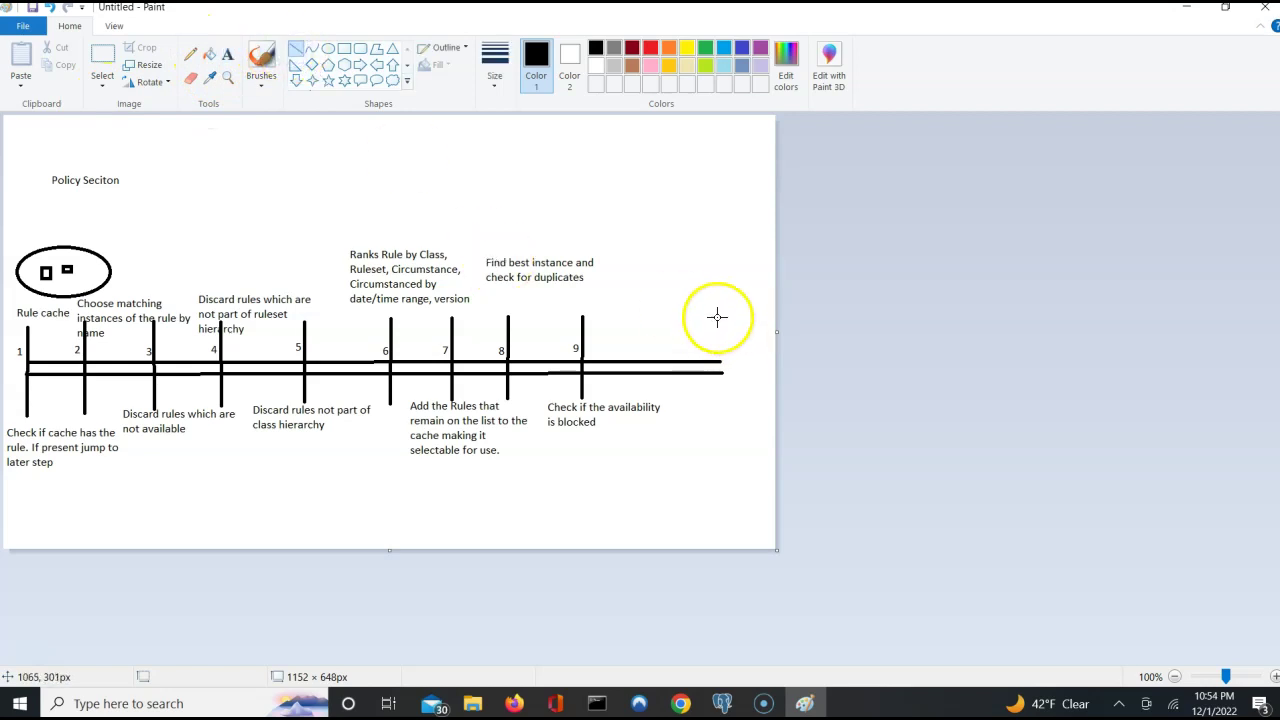
left_click_drag(715, 308, 715, 407)
left_click(706, 353)
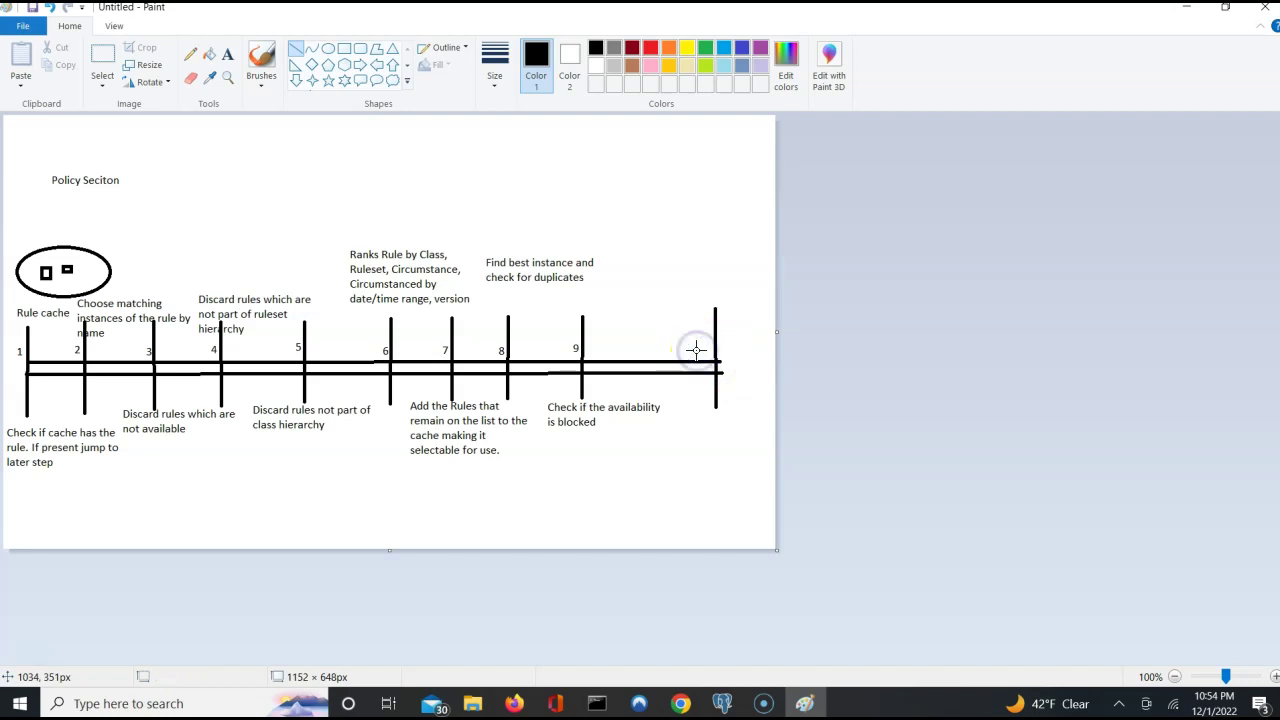
Add the label '10' beside the last tick on the timeline.
left_click(226, 53)
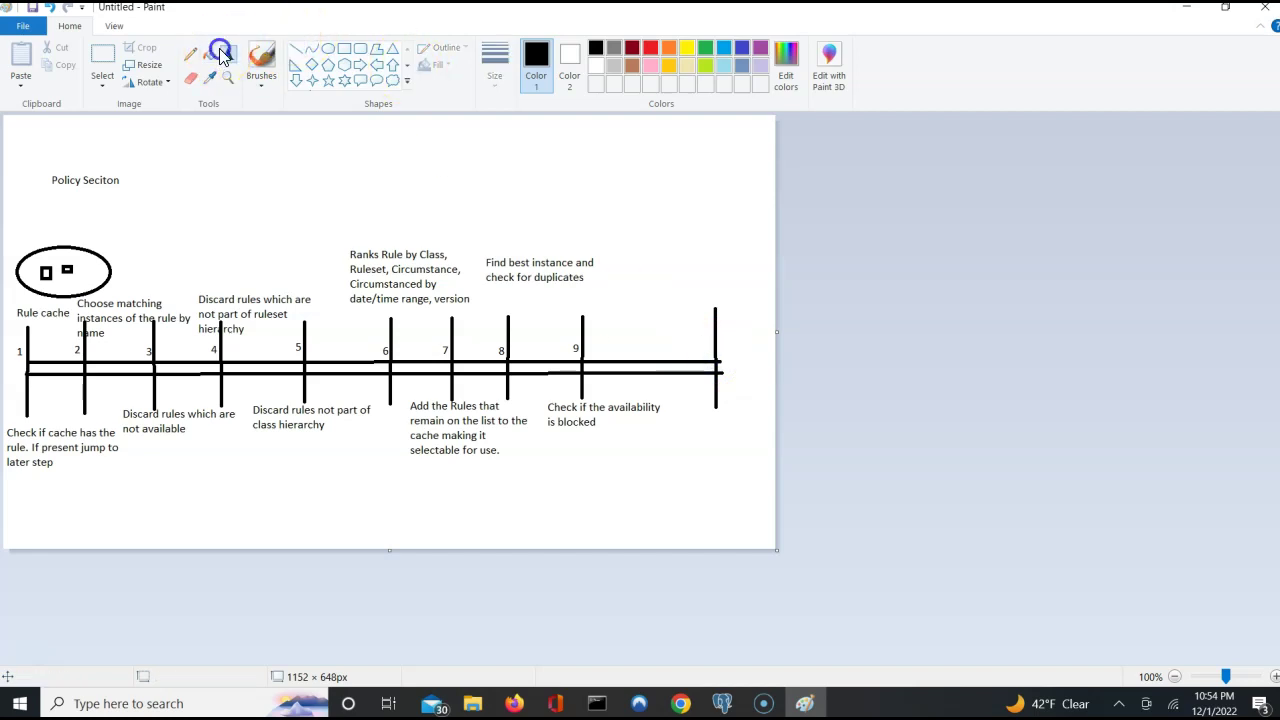
left_click(693, 332)
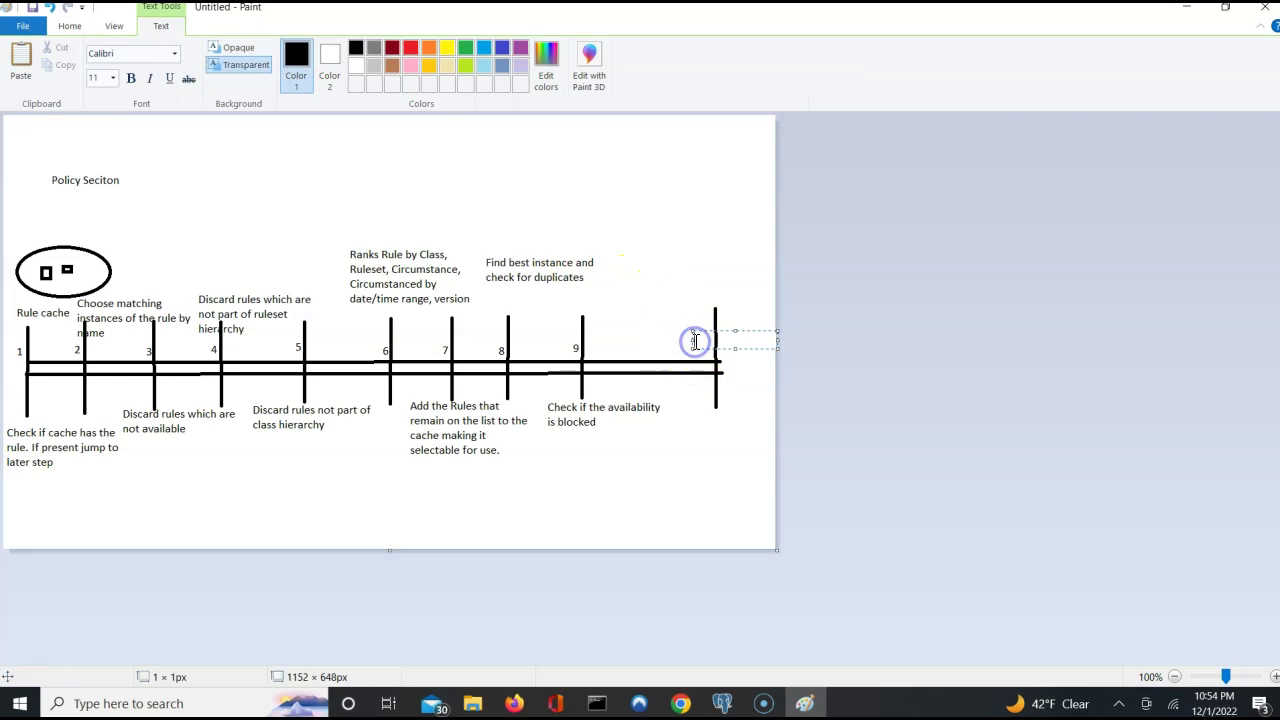
left_click(697, 354)
left_click(697, 354)
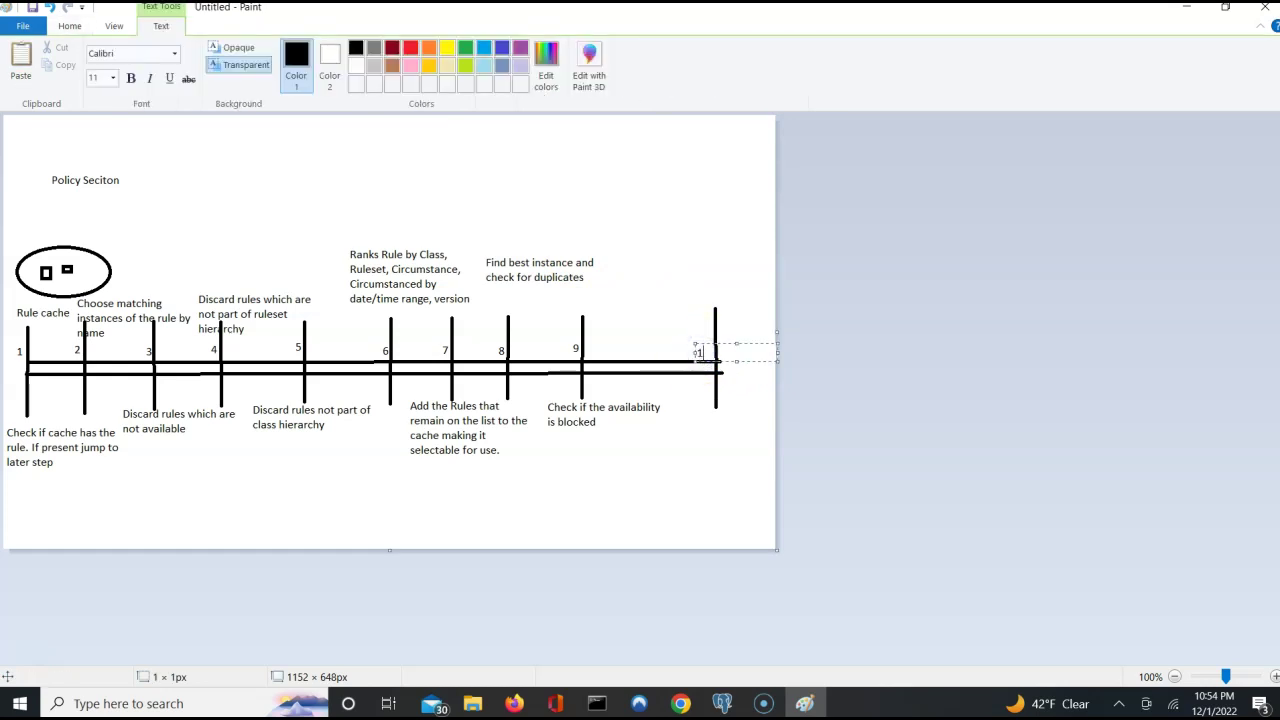
left_click(716, 248)
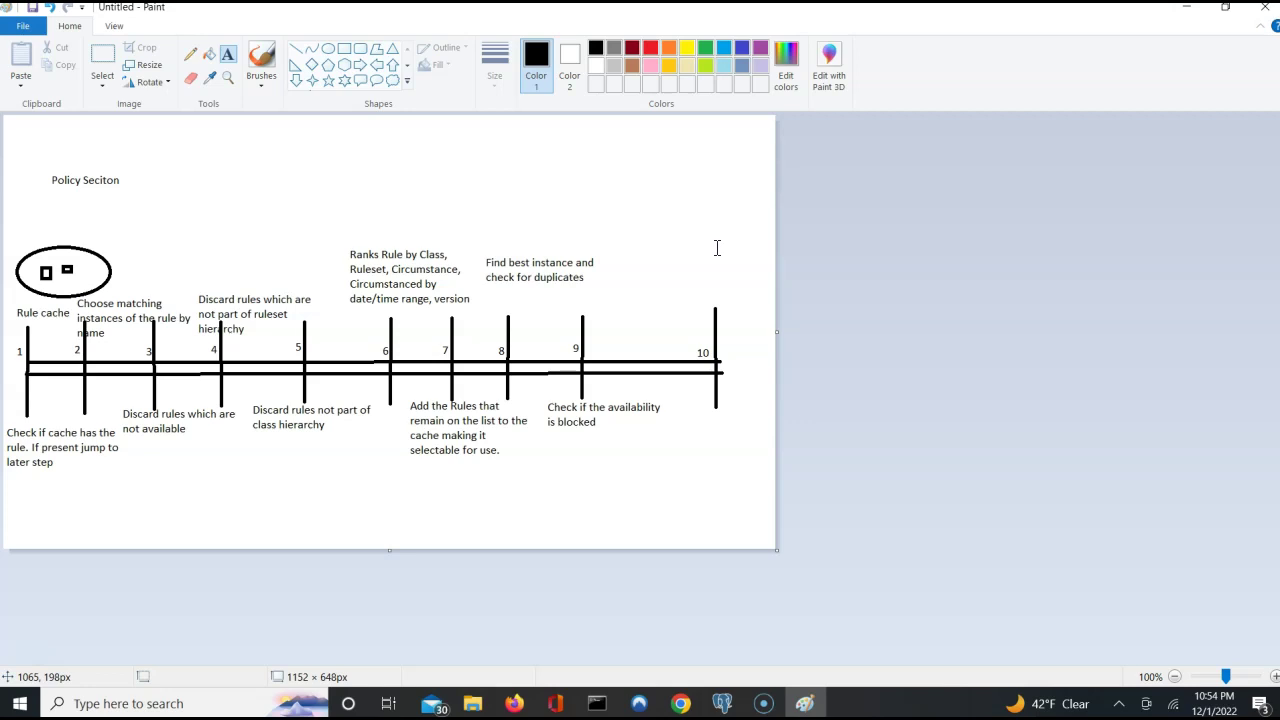
Place a text box above step 10 and finish the 'Security' heading.
left_click(639, 257)
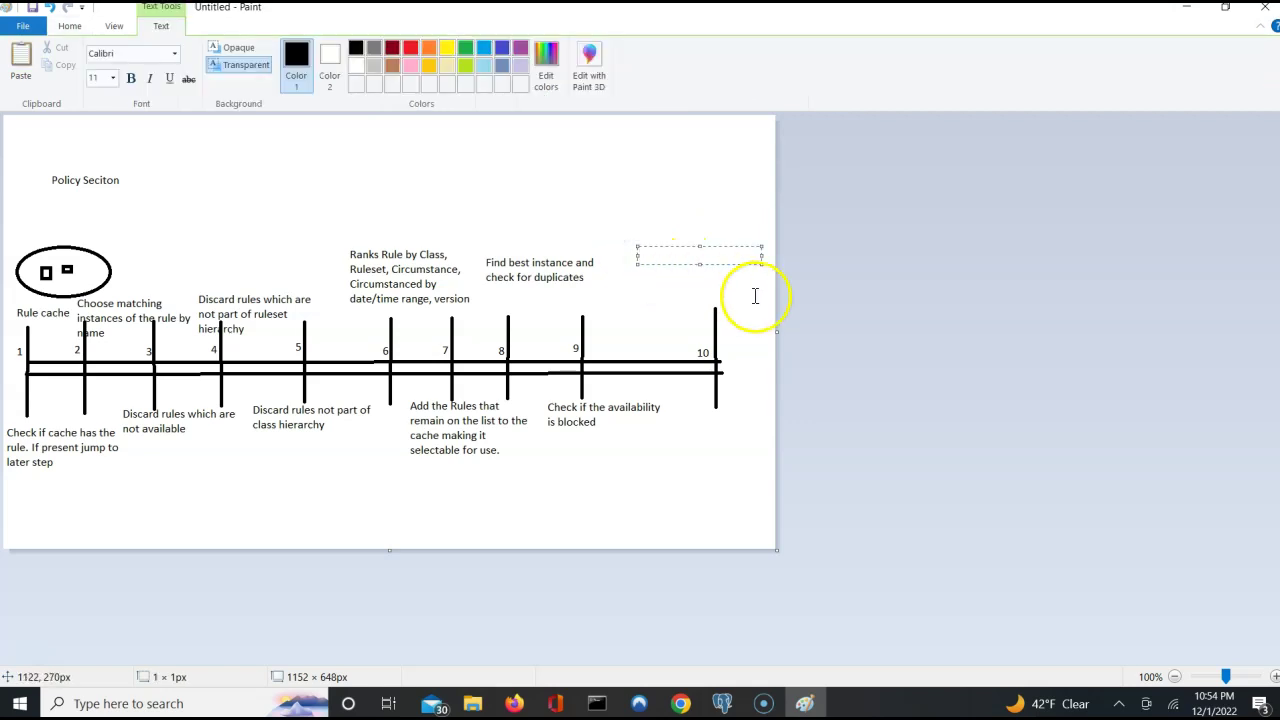
left_click(756, 295)
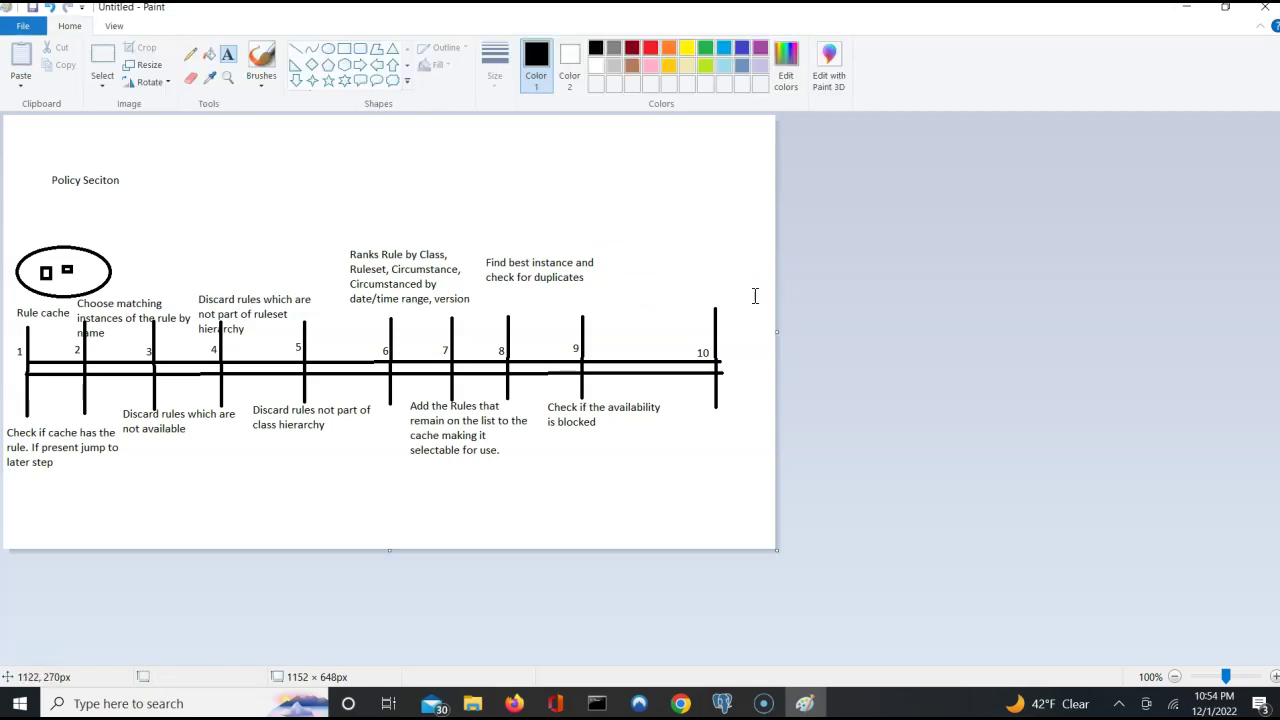
left_click(680, 250)
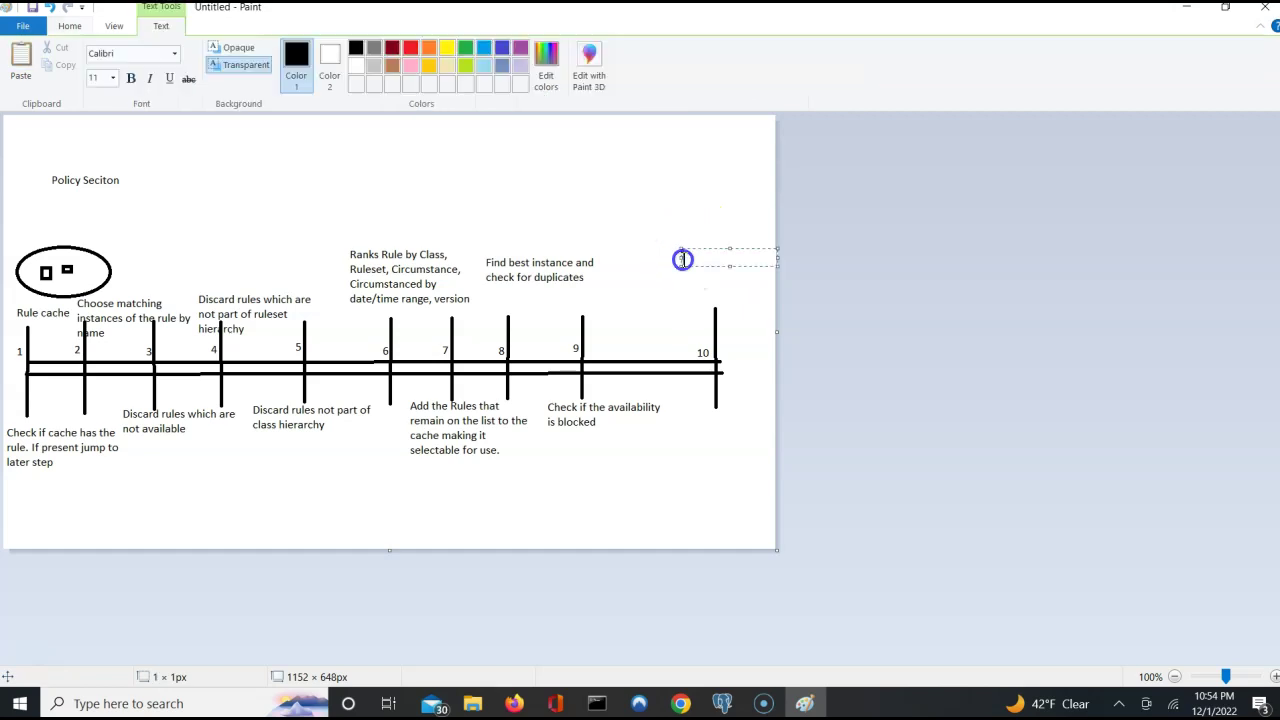
left_click(662, 252)
left_click(662, 252)
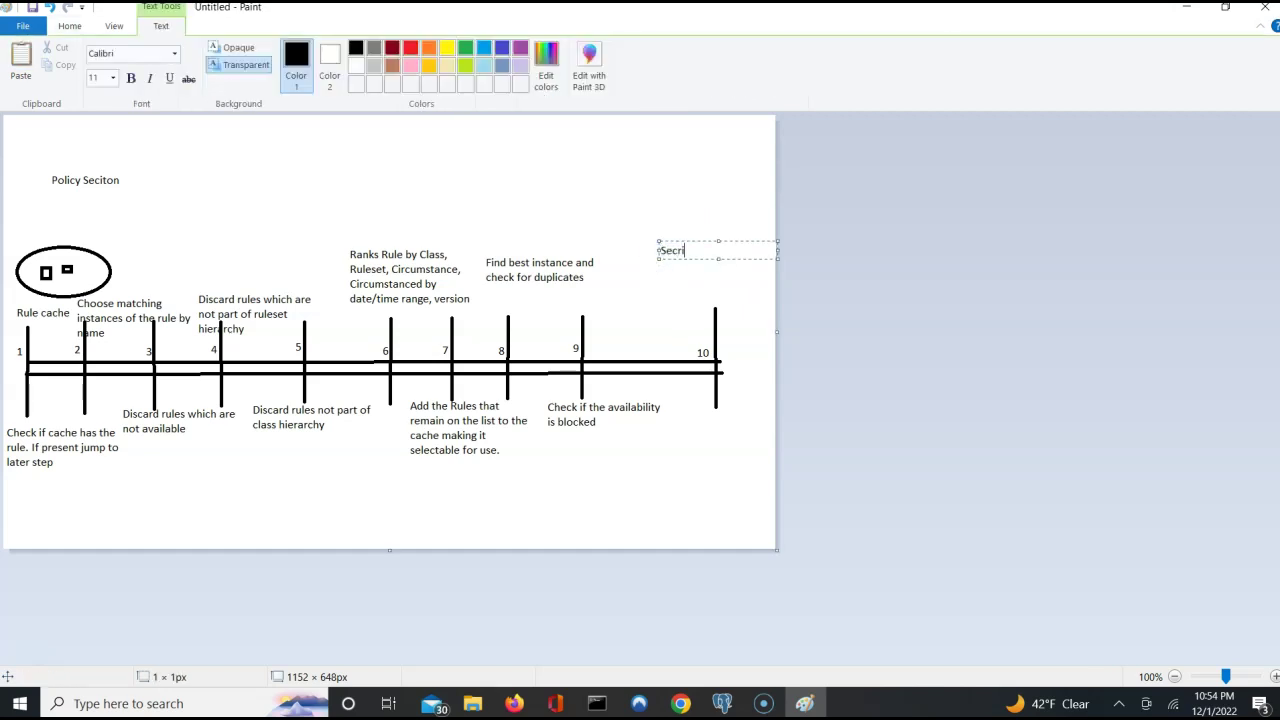
type("ty")
key("Return")
Add the note 'Verify that user is authorized to access the rule if not show a error message'.
type("Verify ")
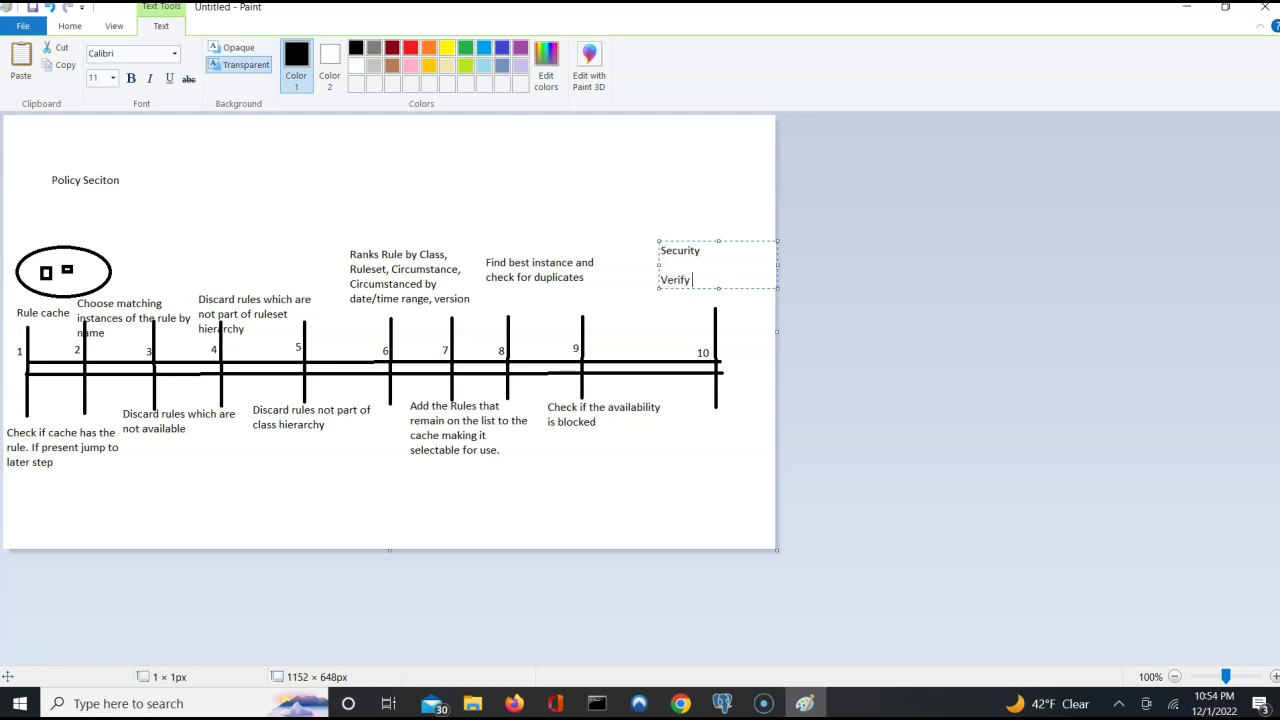
type("that user is auther")
key("BackSpace")
type("ori")
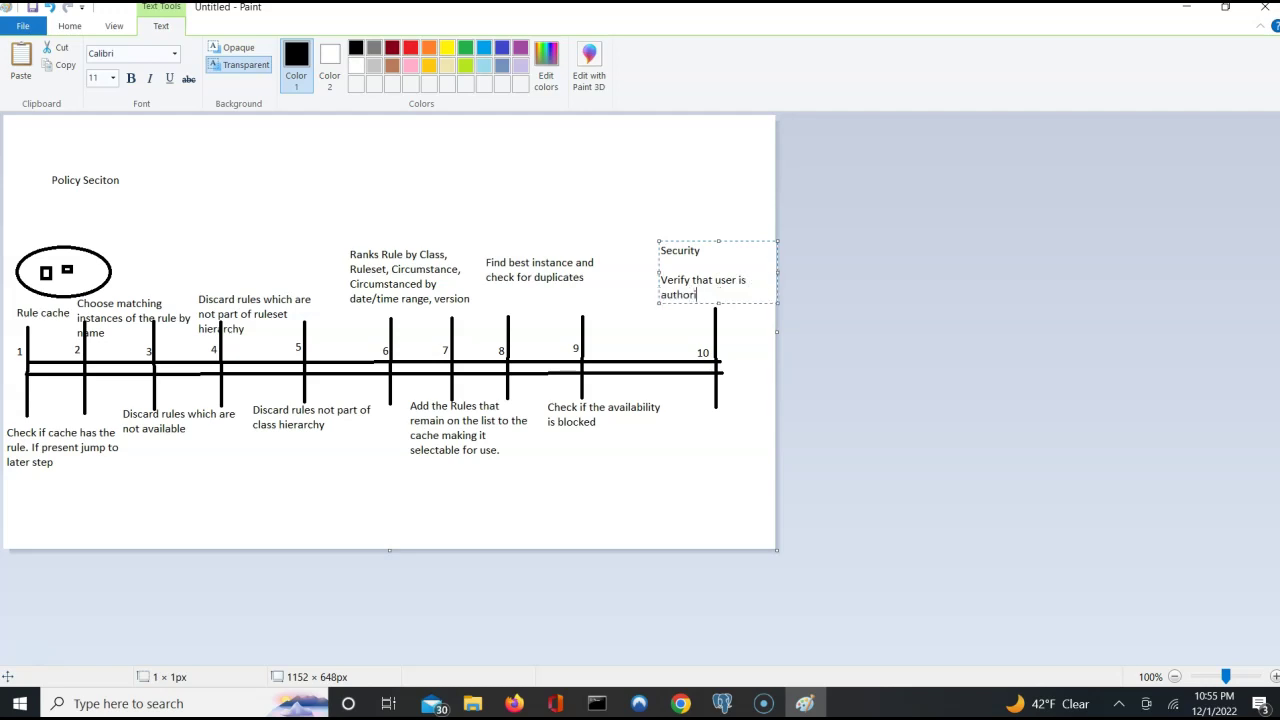
type("zed to access teh")
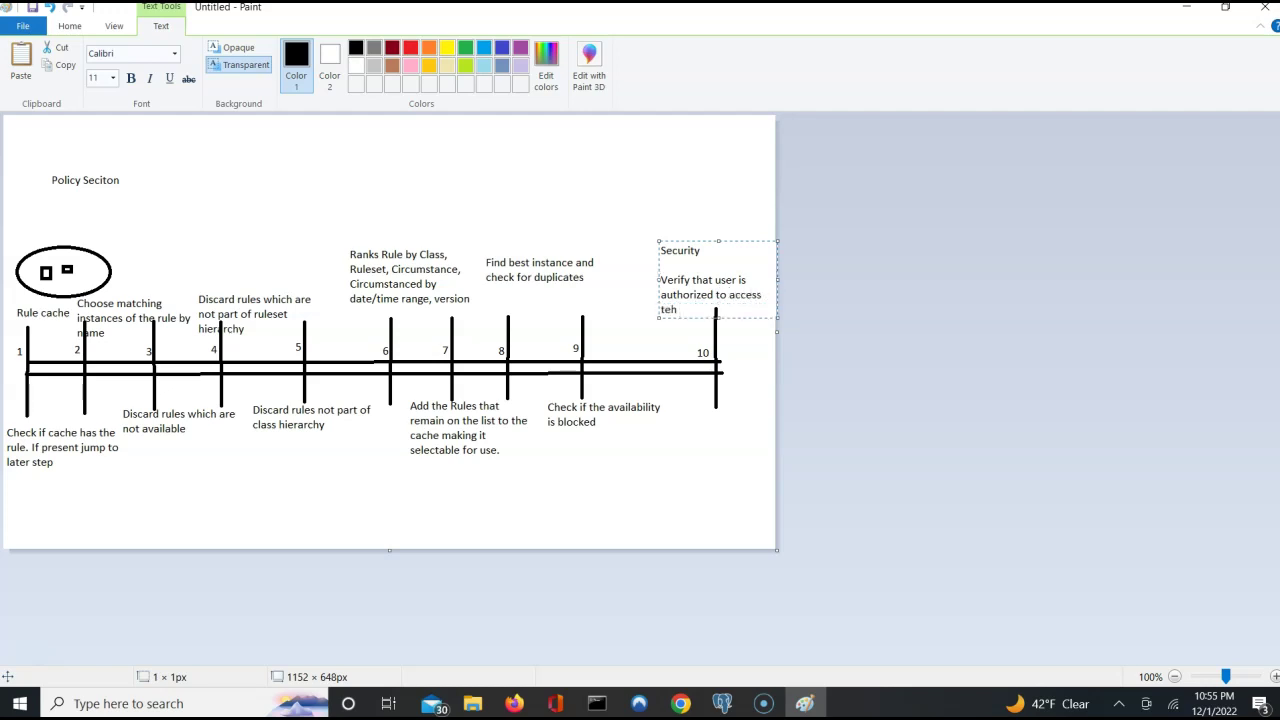
type("e")
key("BackSpace")
key("BackSpace")
type("e rule if not show a error message.")
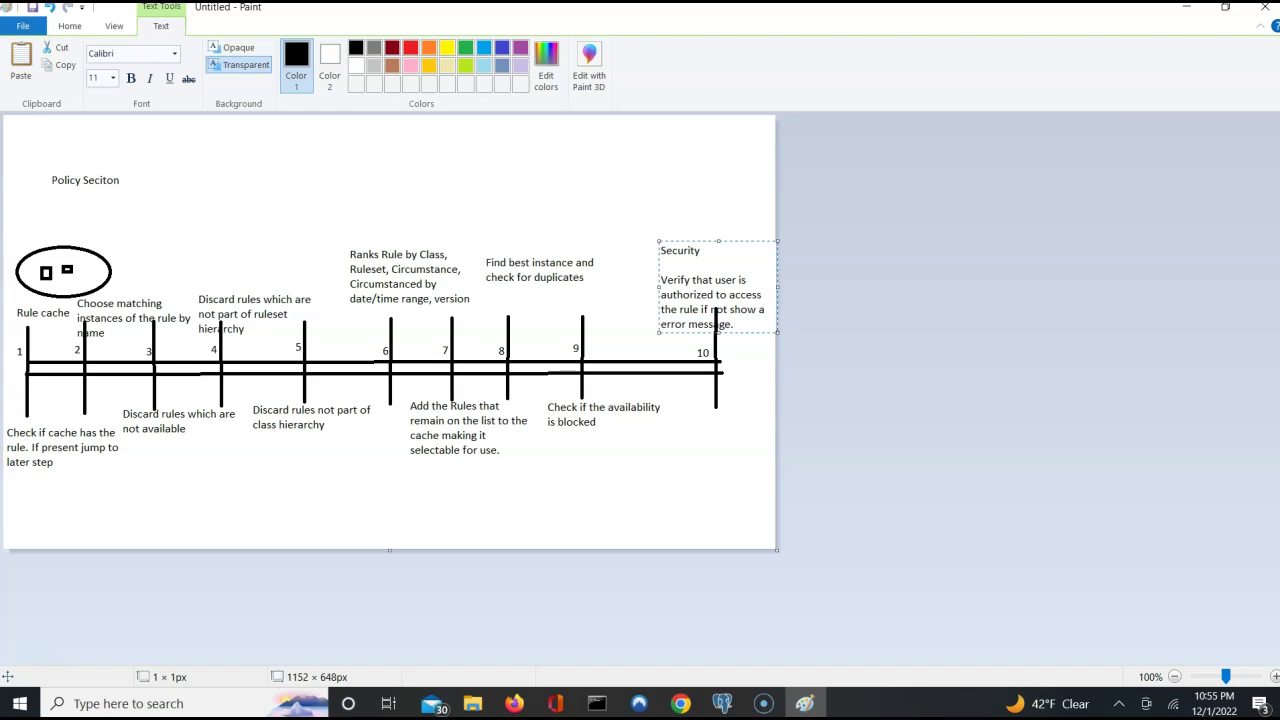
left_click(680, 186)
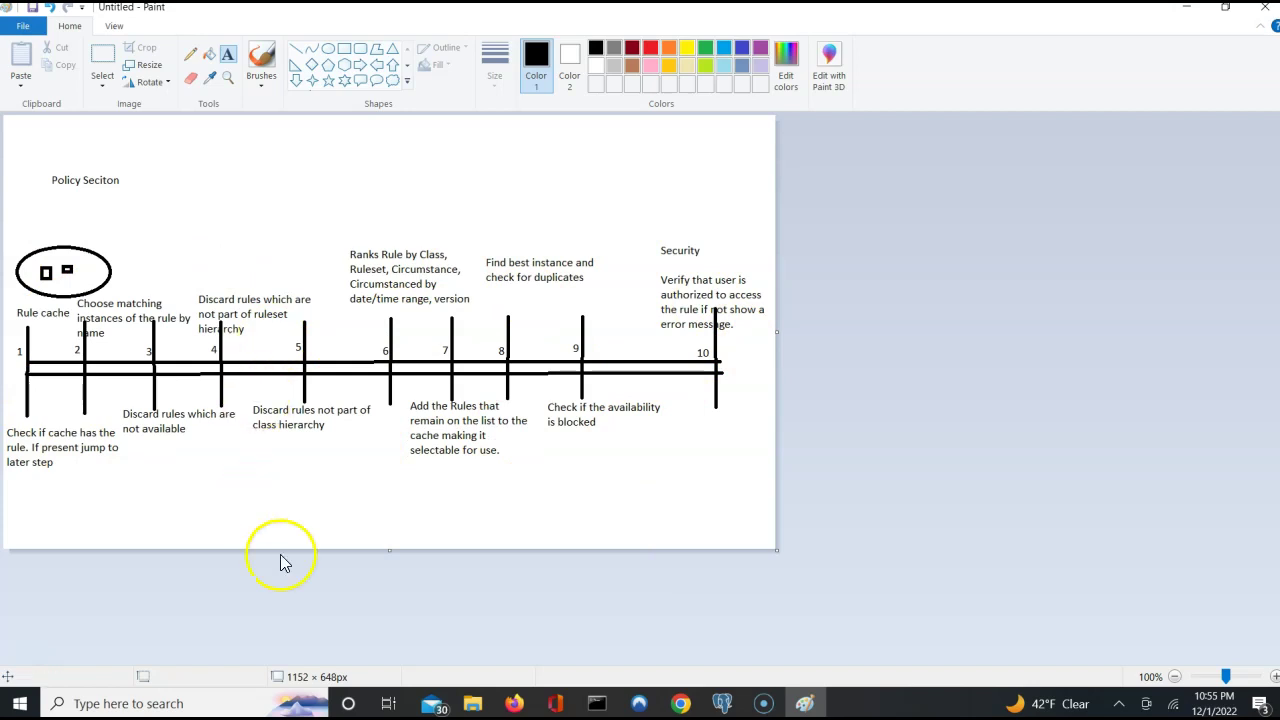
mouse_move(676, 708)
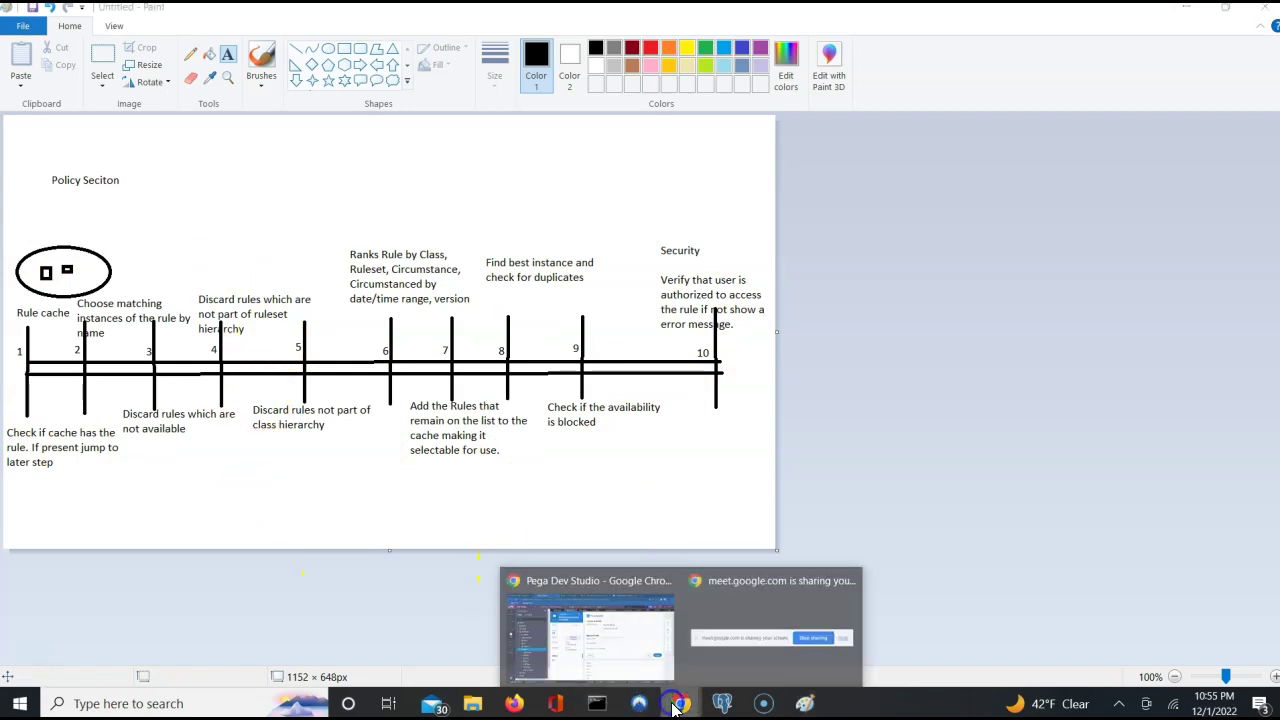
left_click(575, 633)
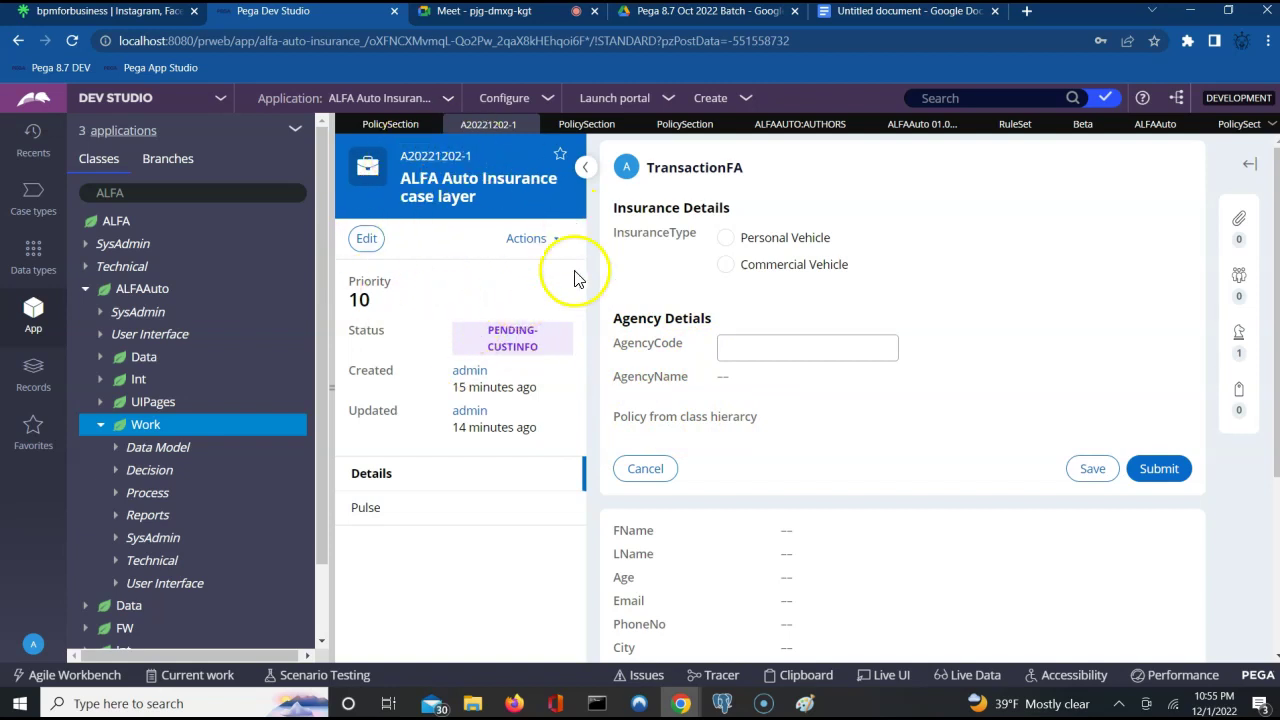
double_click(433, 153)
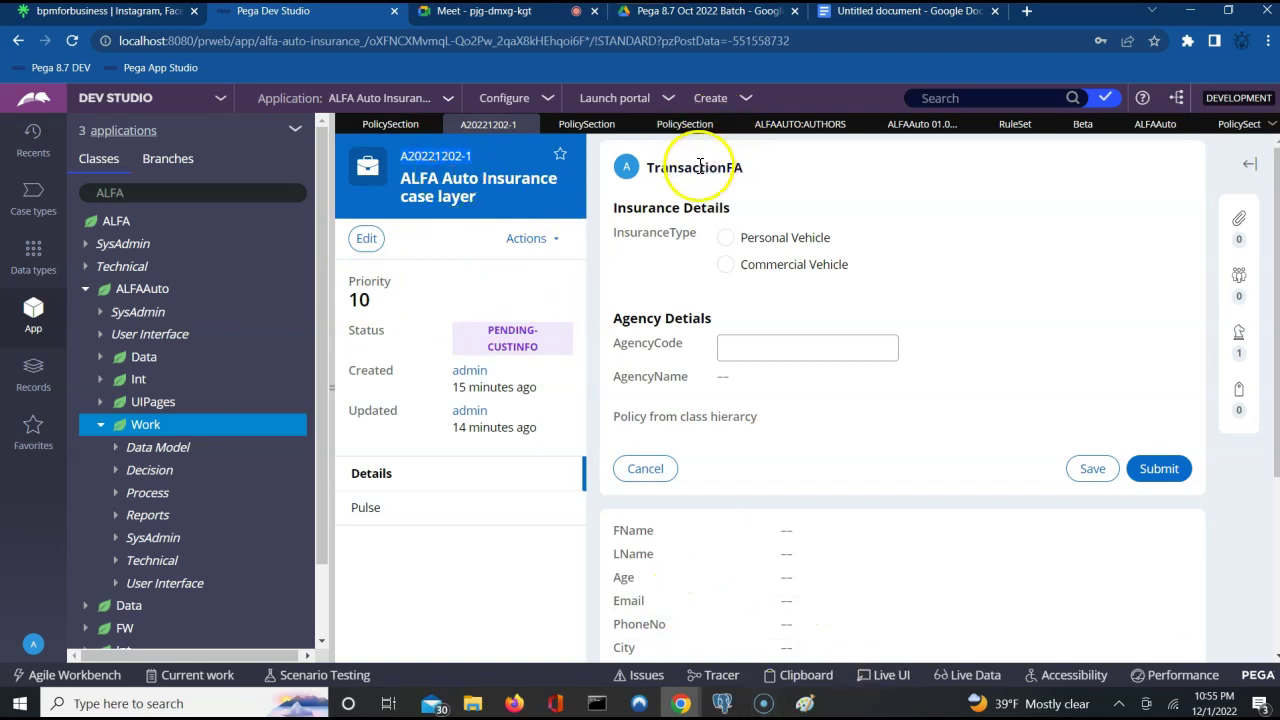
left_click(800, 711)
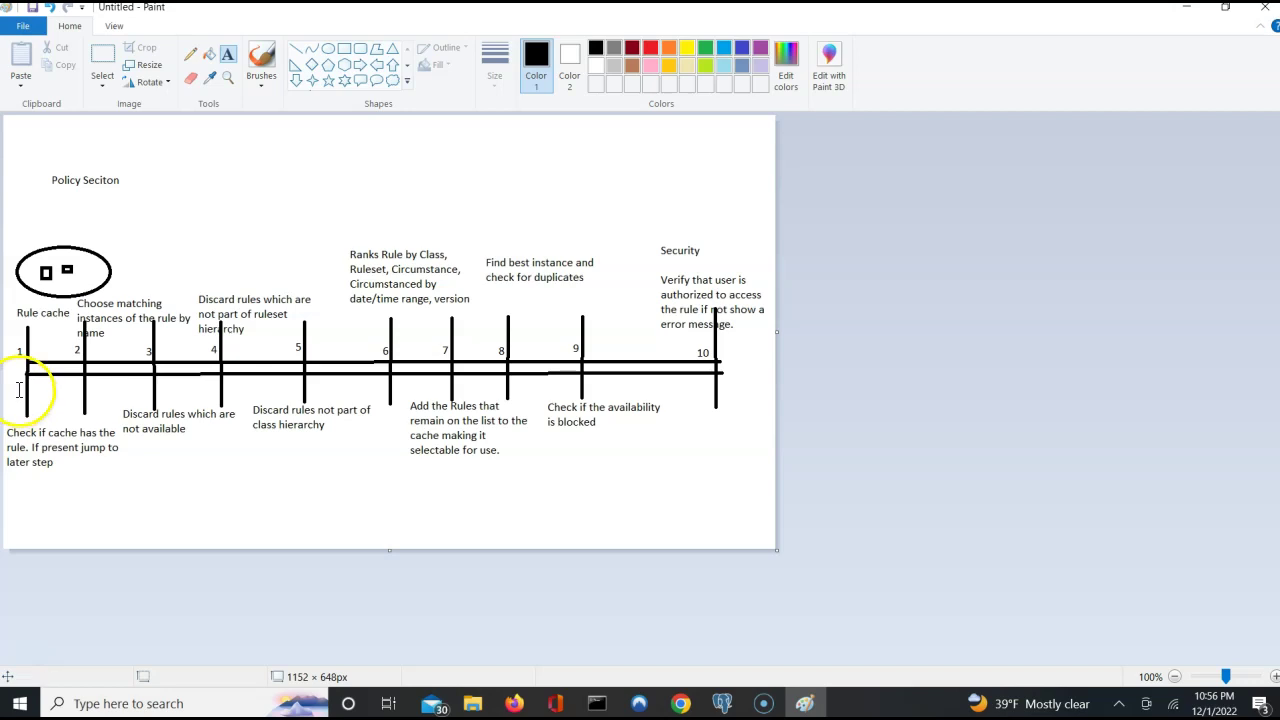
Append 's' so the step 1 note reads 'jump to later steps'.
left_click(53, 463)
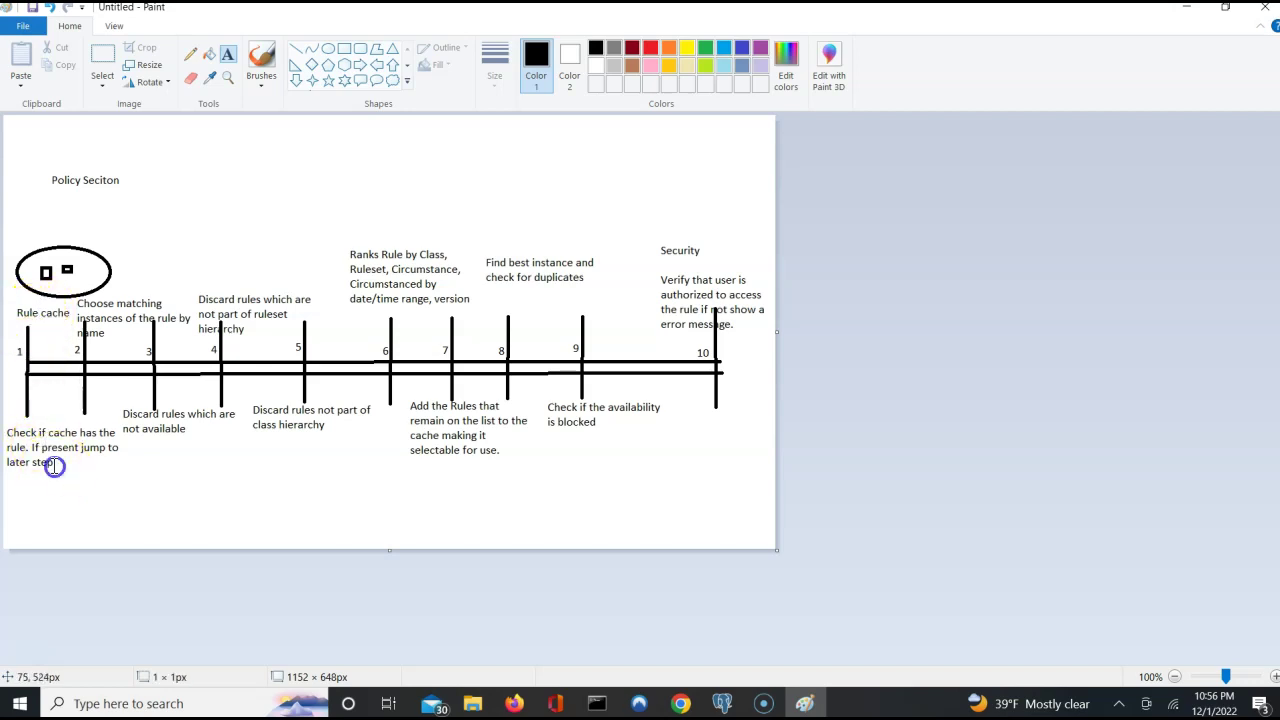
type("s")
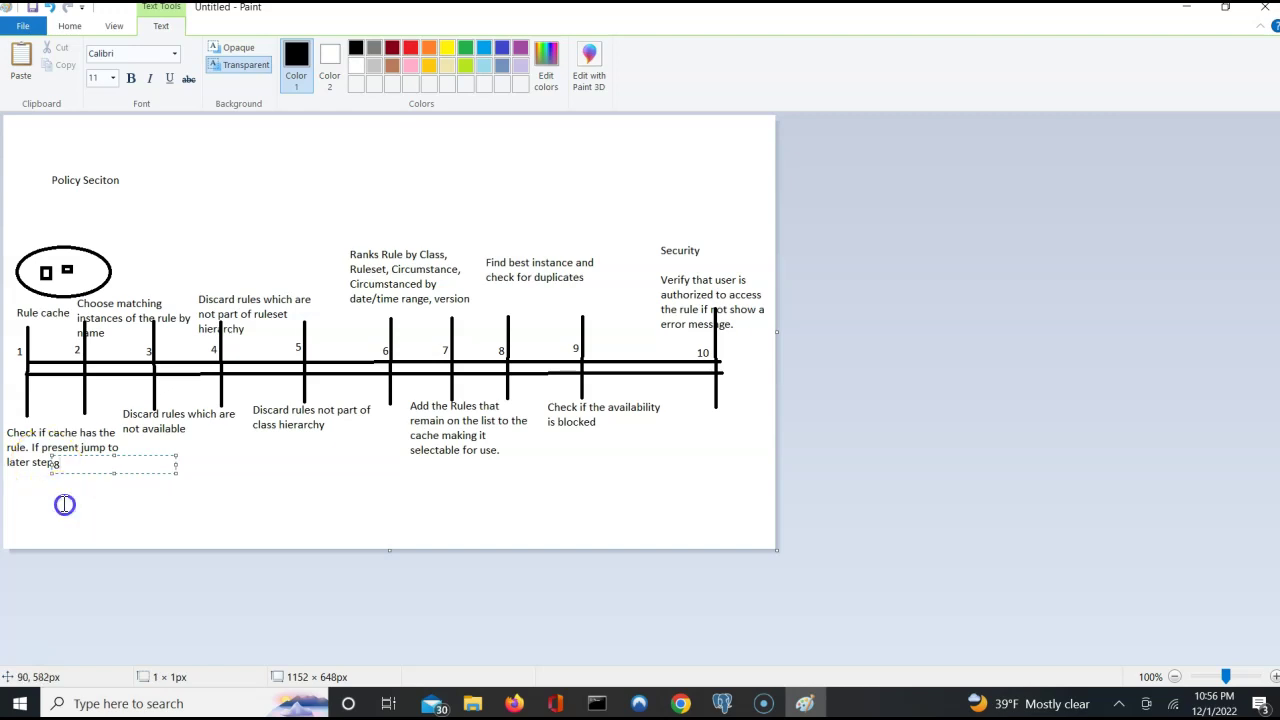
left_click(63, 506)
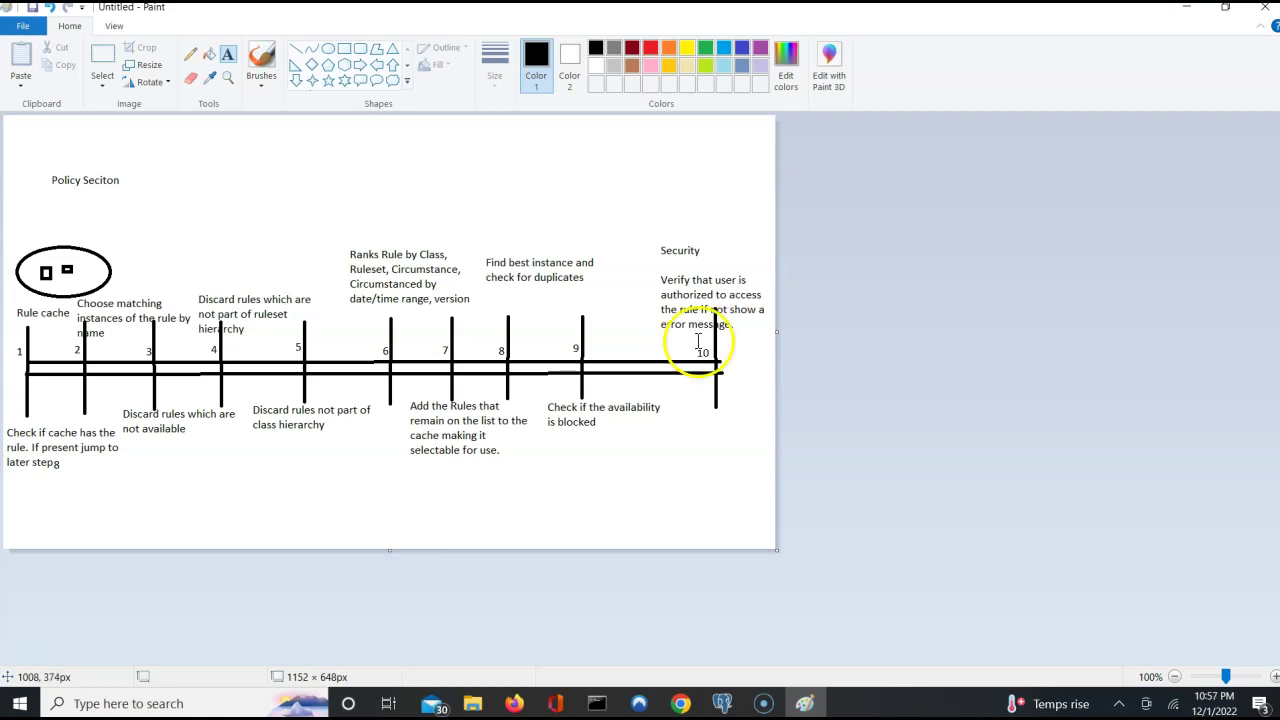
mouse_move(683, 707)
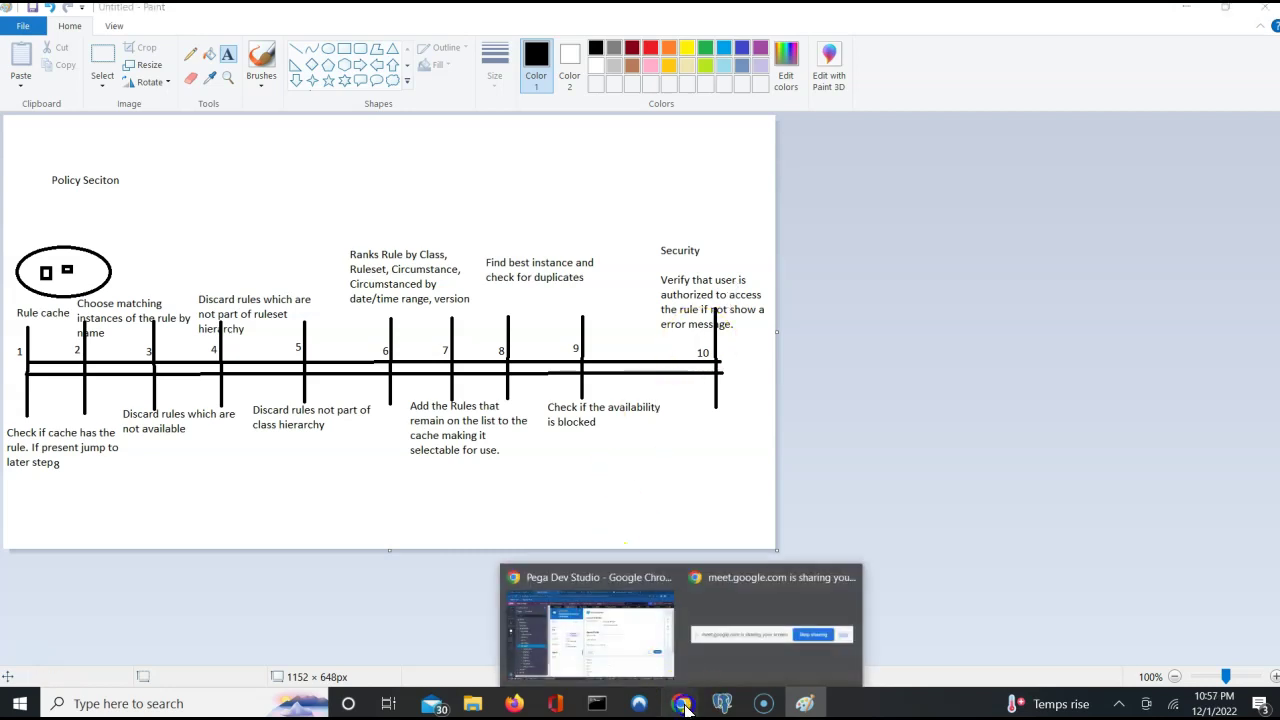
left_click(620, 630)
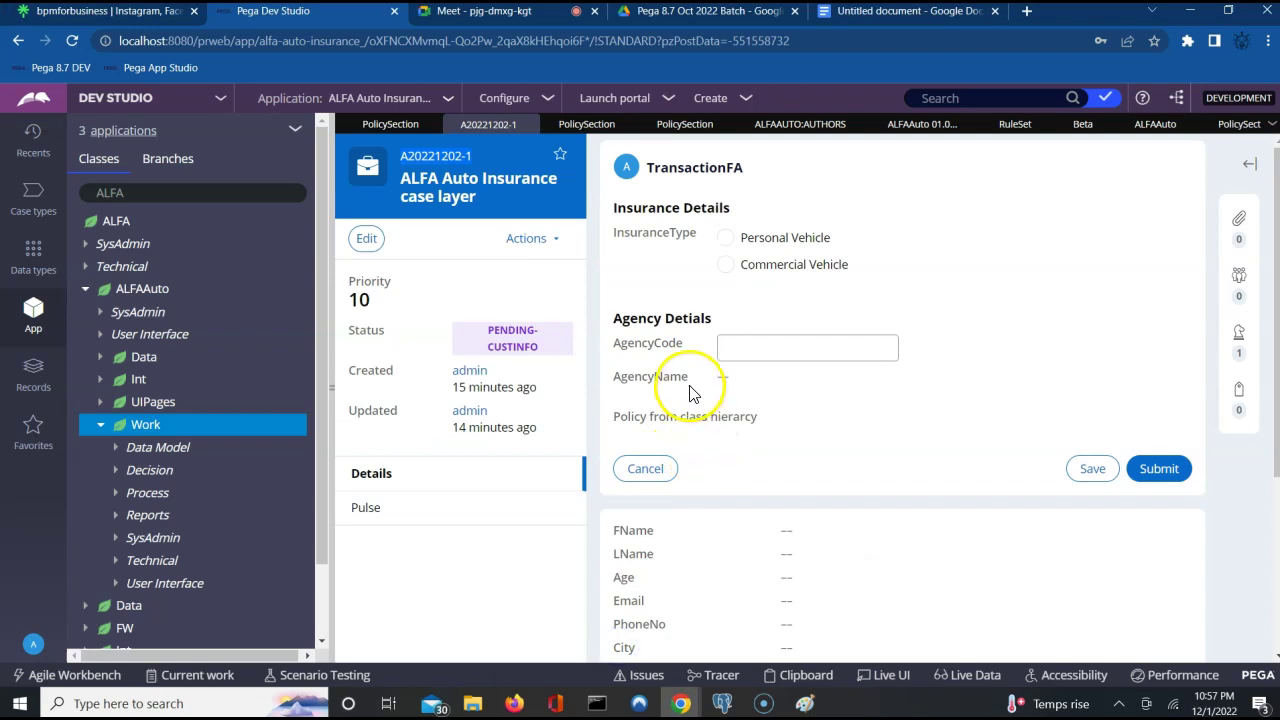
triple_click(673, 414)
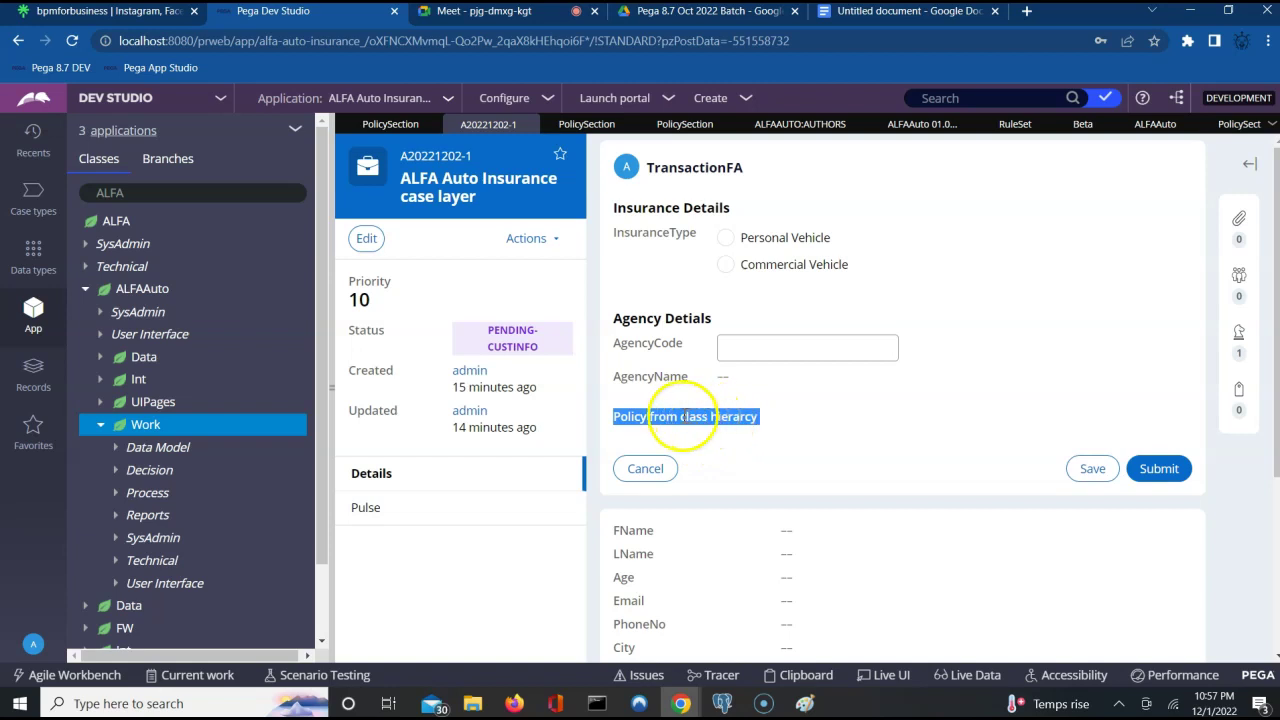
left_click(672, 410)
triple_click(672, 410)
left_click(672, 410)
triple_click(672, 410)
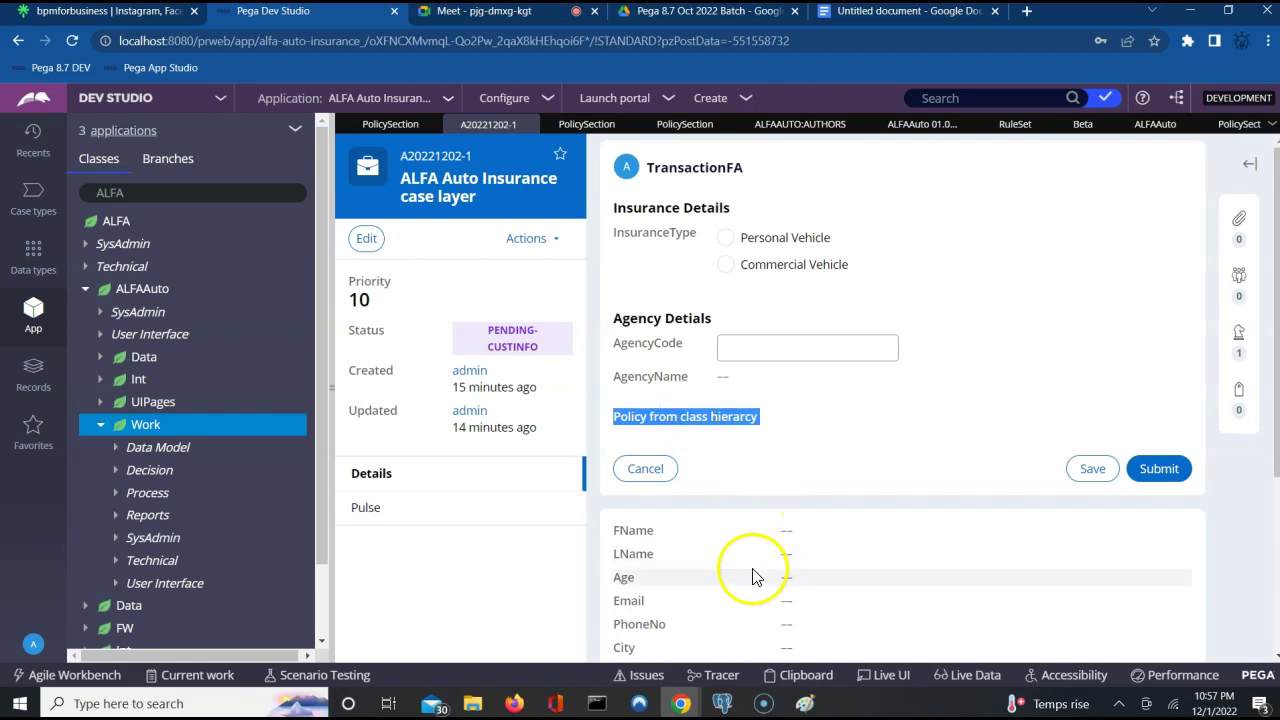
left_click(805, 703)
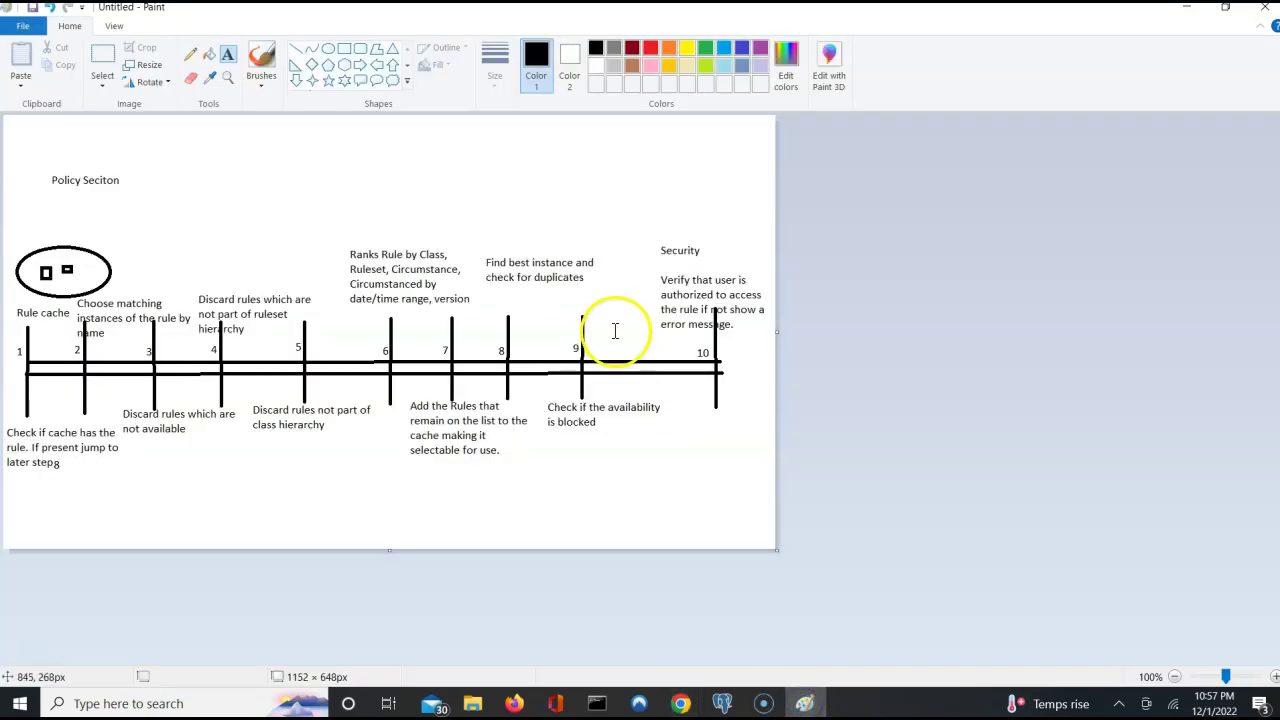
left_click(507, 262)
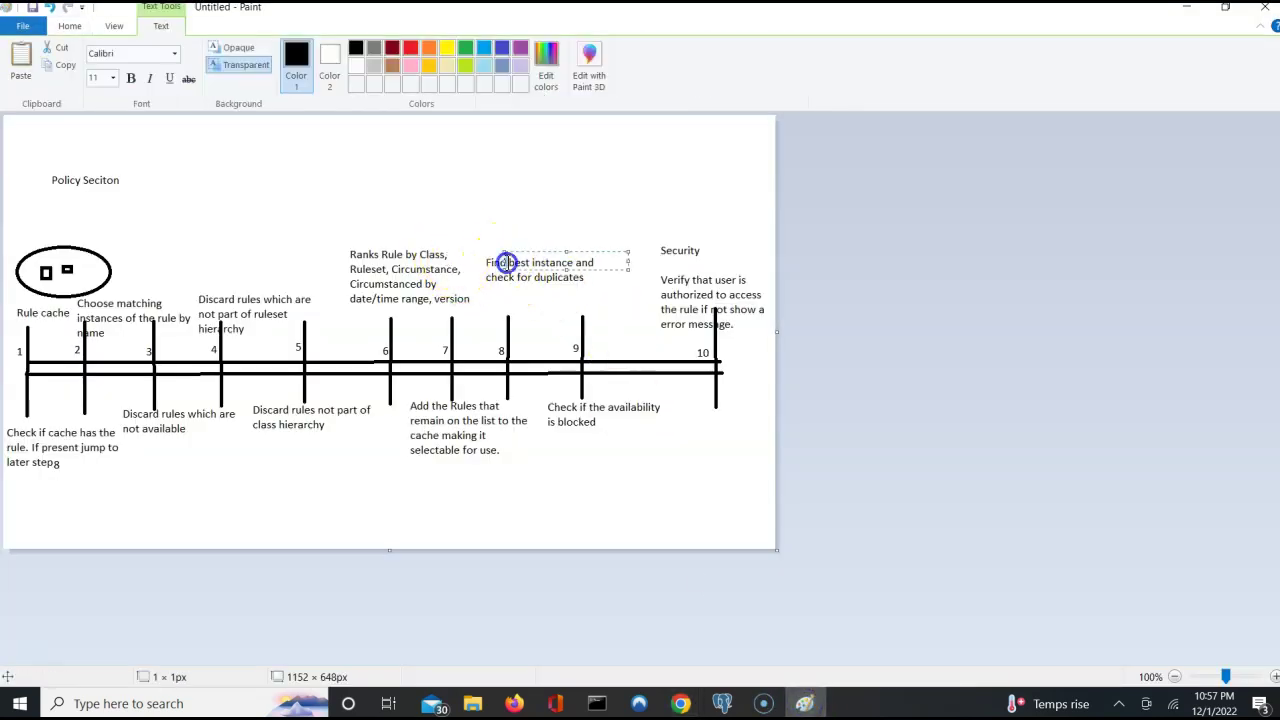
left_click(523, 181)
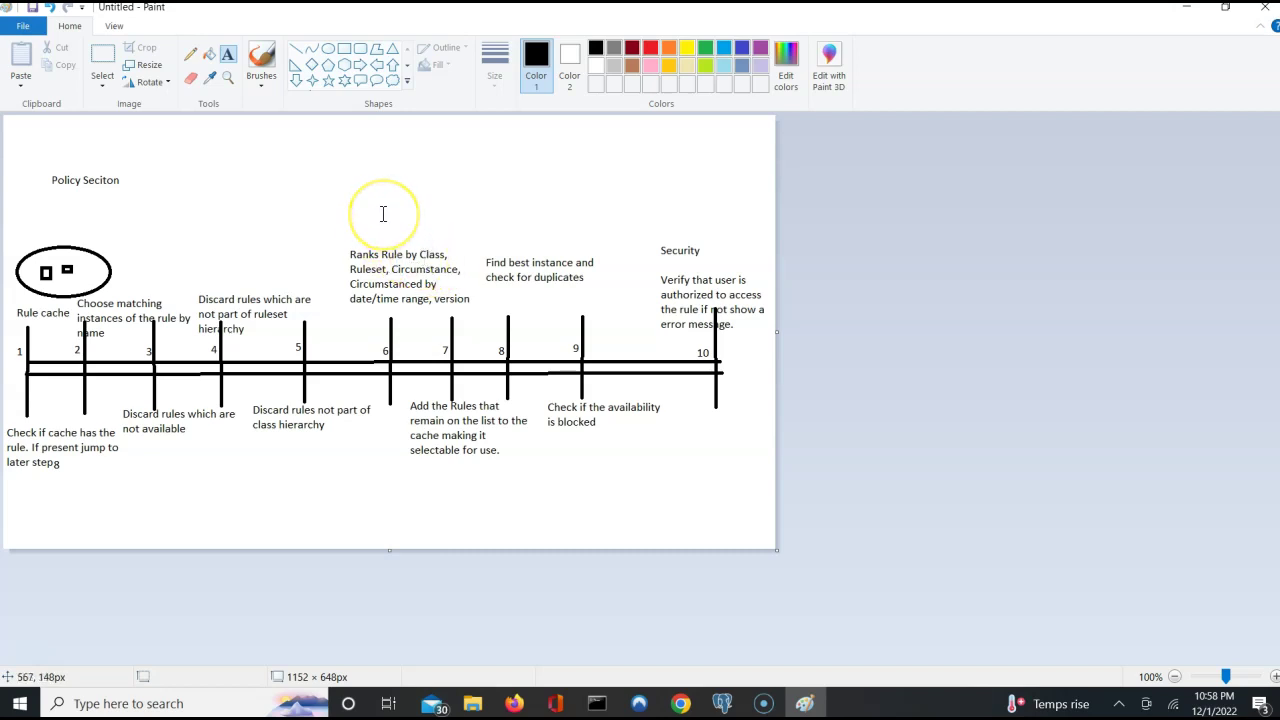
left_click(368, 259)
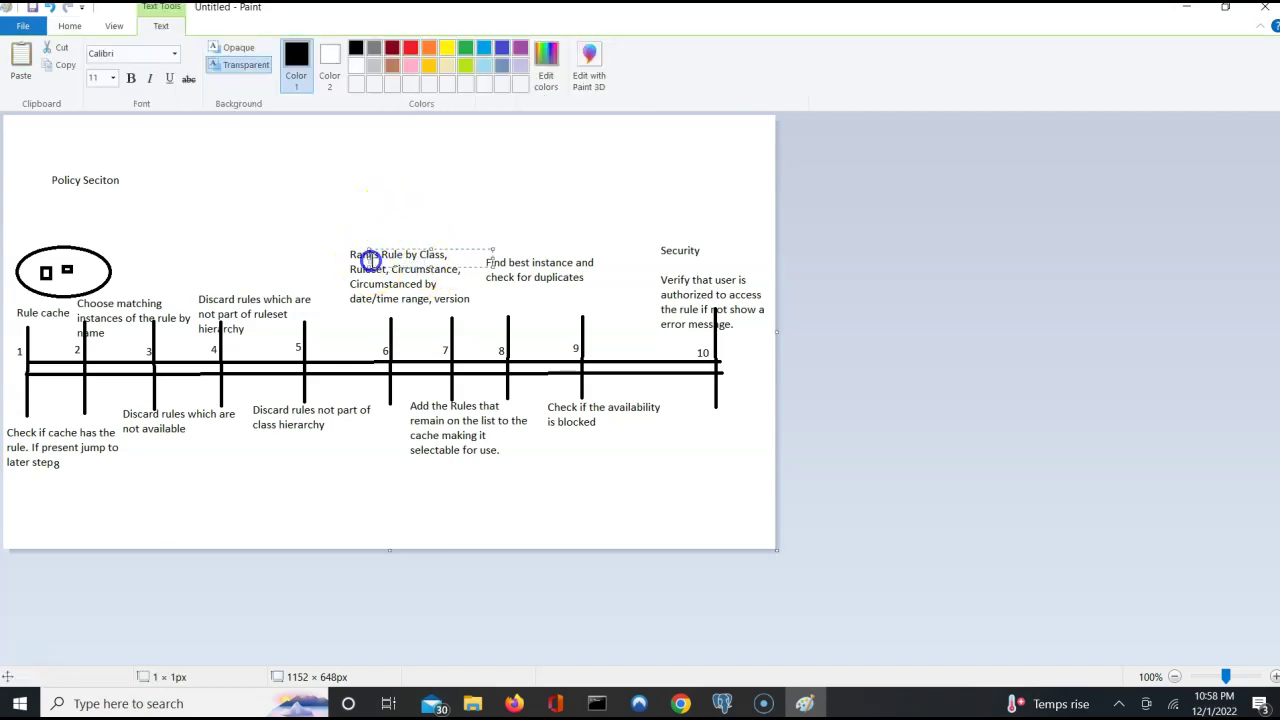
left_click(393, 222)
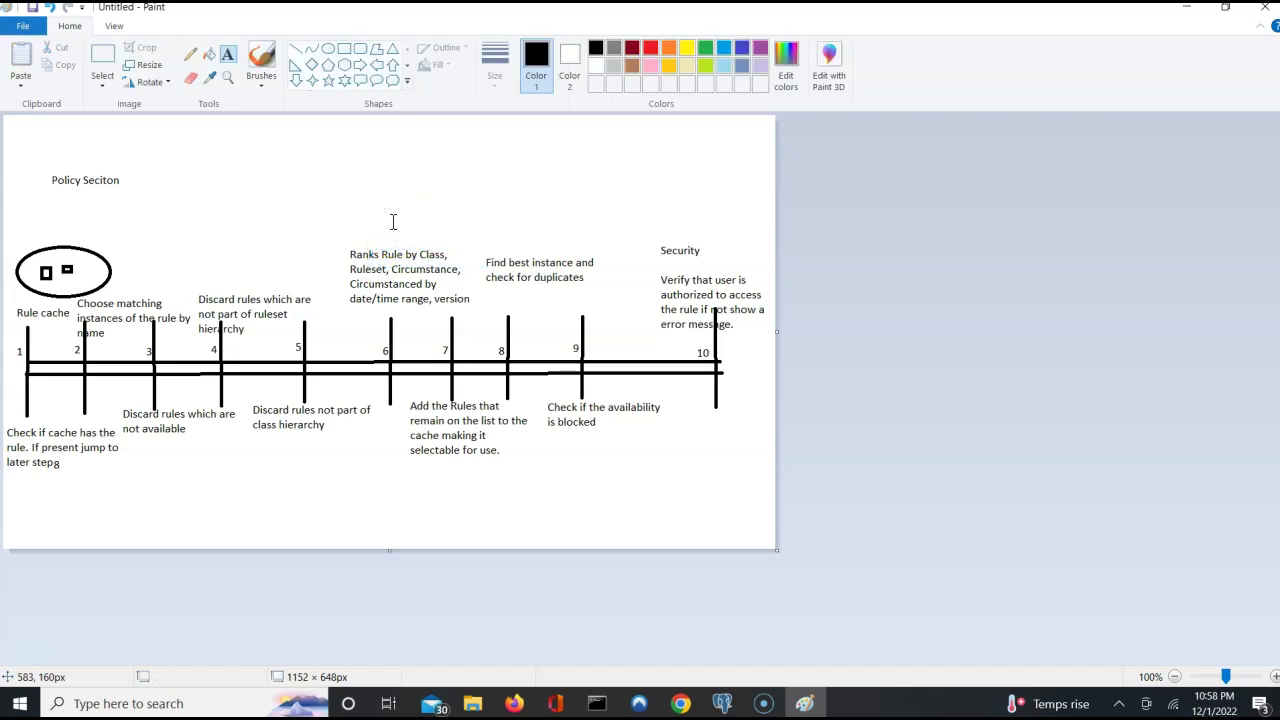
left_click(367, 270)
left_click(390, 195)
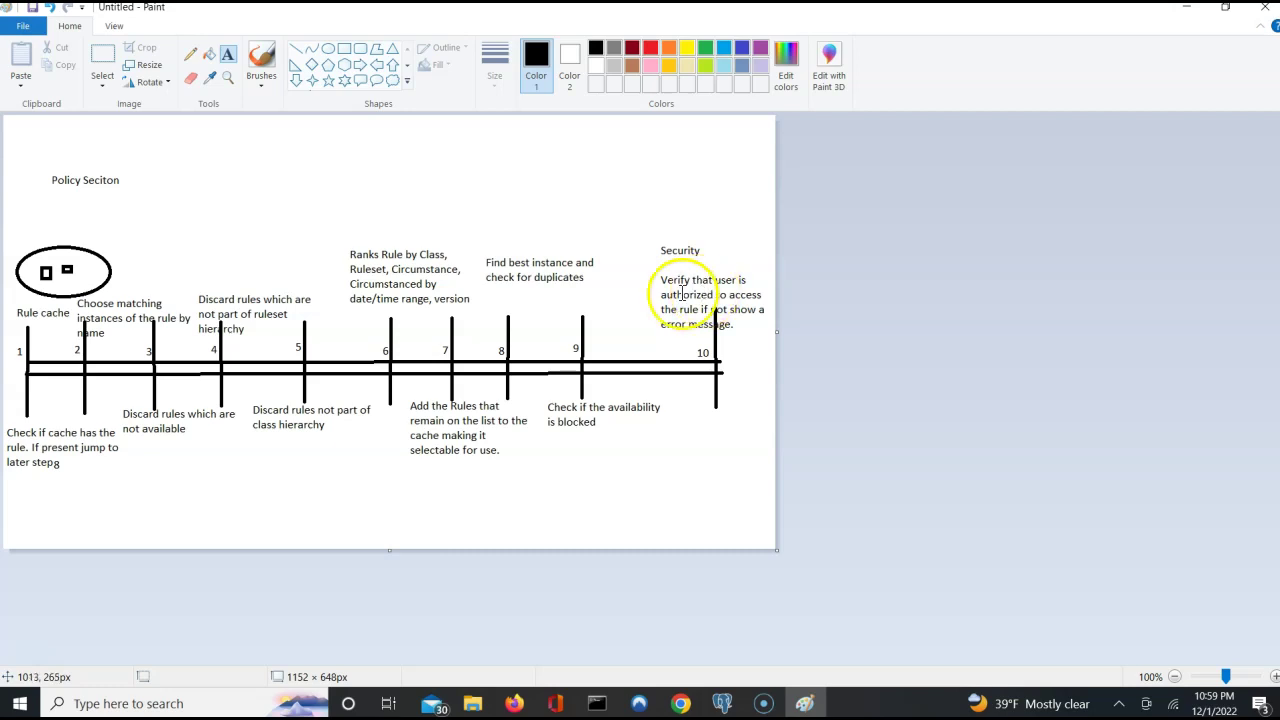
left_click(682, 294)
left_click(668, 347)
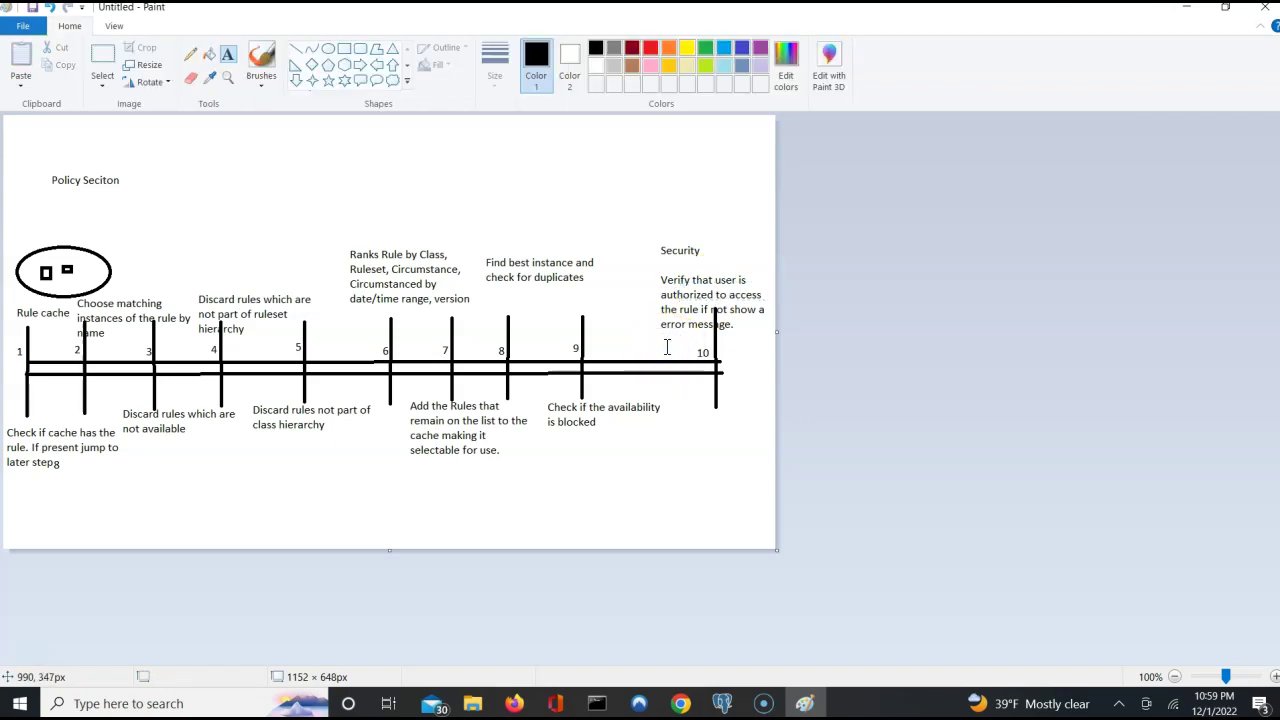
Move from Pega Dev Studio to the Google Docs 'Untitled document' with the Rule Resolution notes.
mouse_move(680, 700)
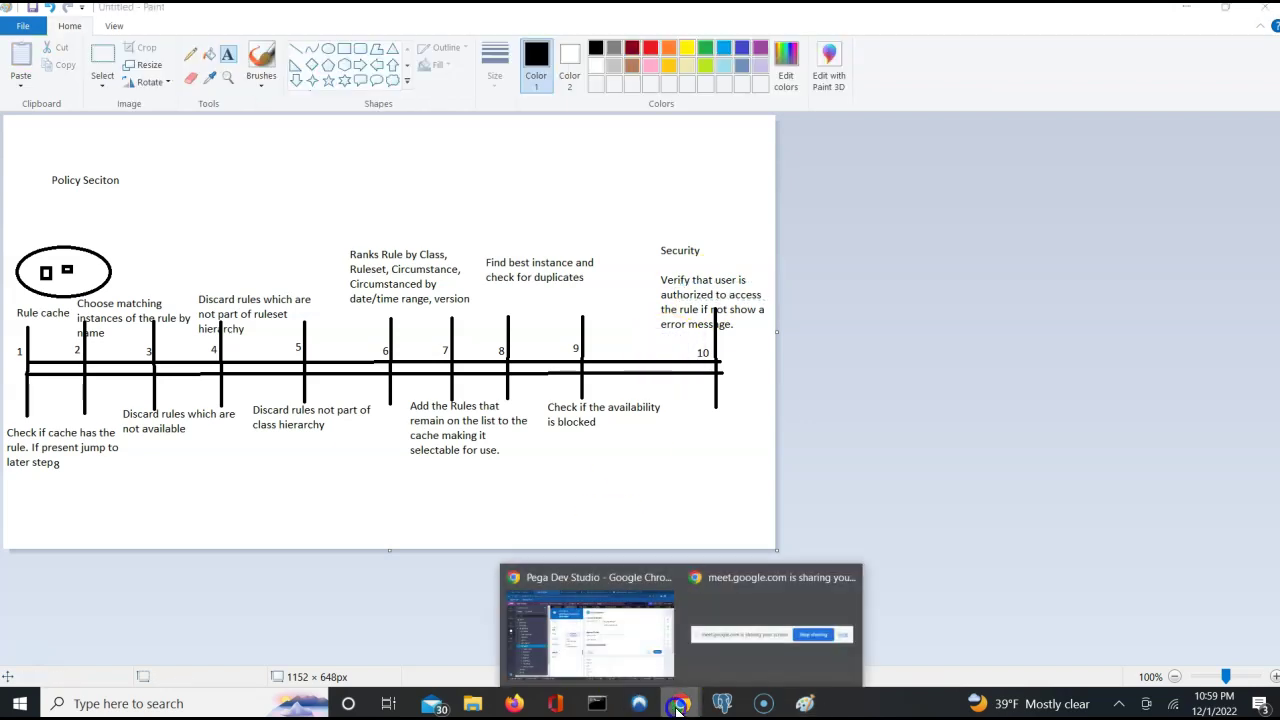
left_click(613, 667)
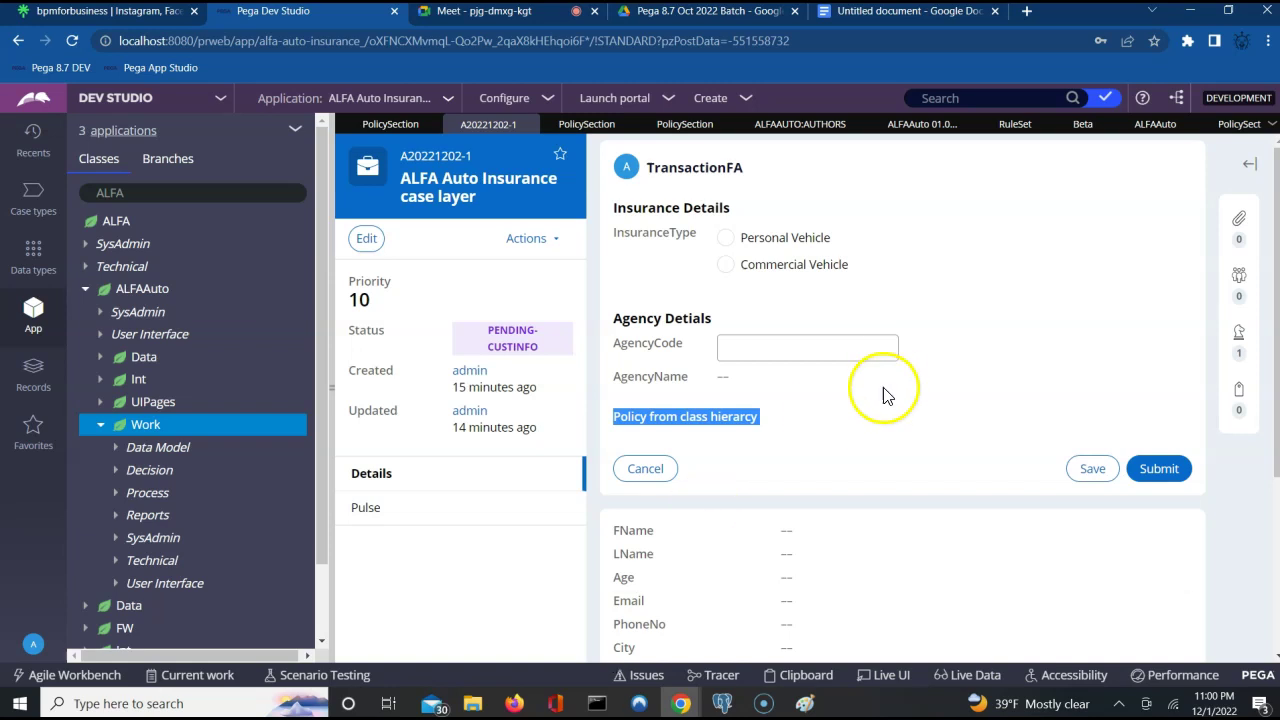
left_click(895, 14)
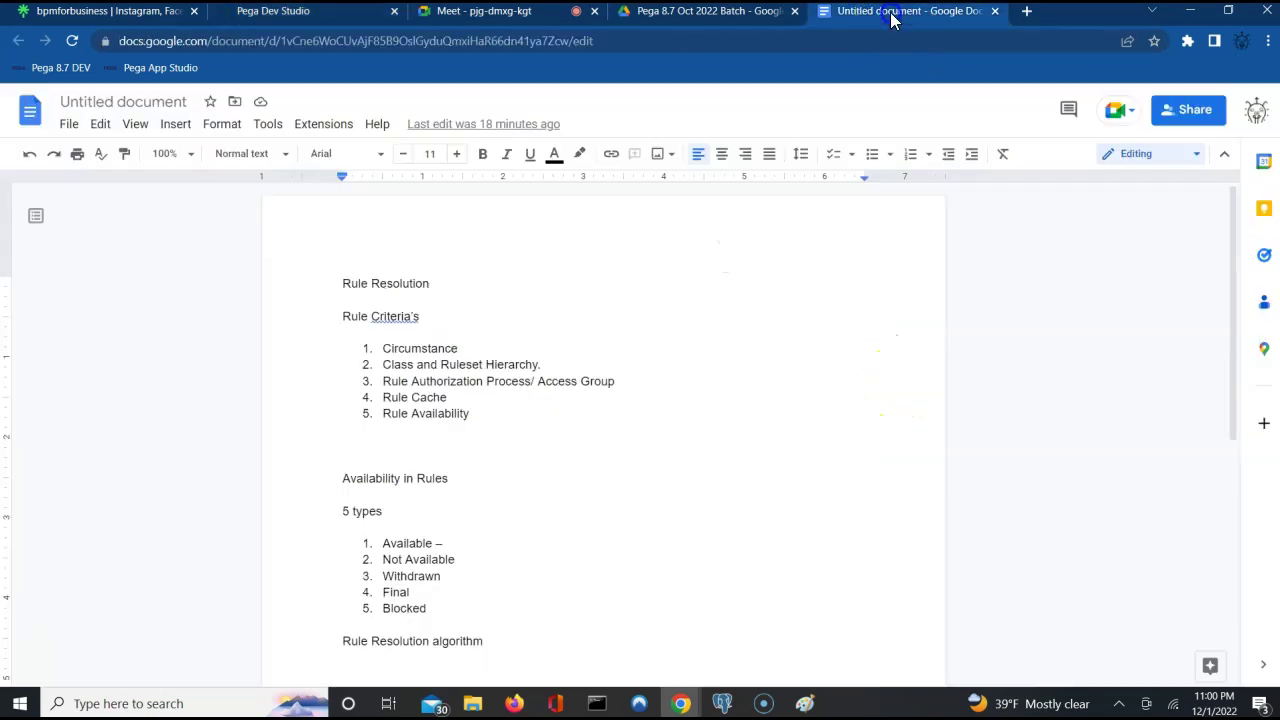
Retitle the Google Docs notes from 'Untitled document' to 'Rule Resolution', then return to the body above 'Availability in Rules'.
left_click(120, 99)
left_click(1193, 343)
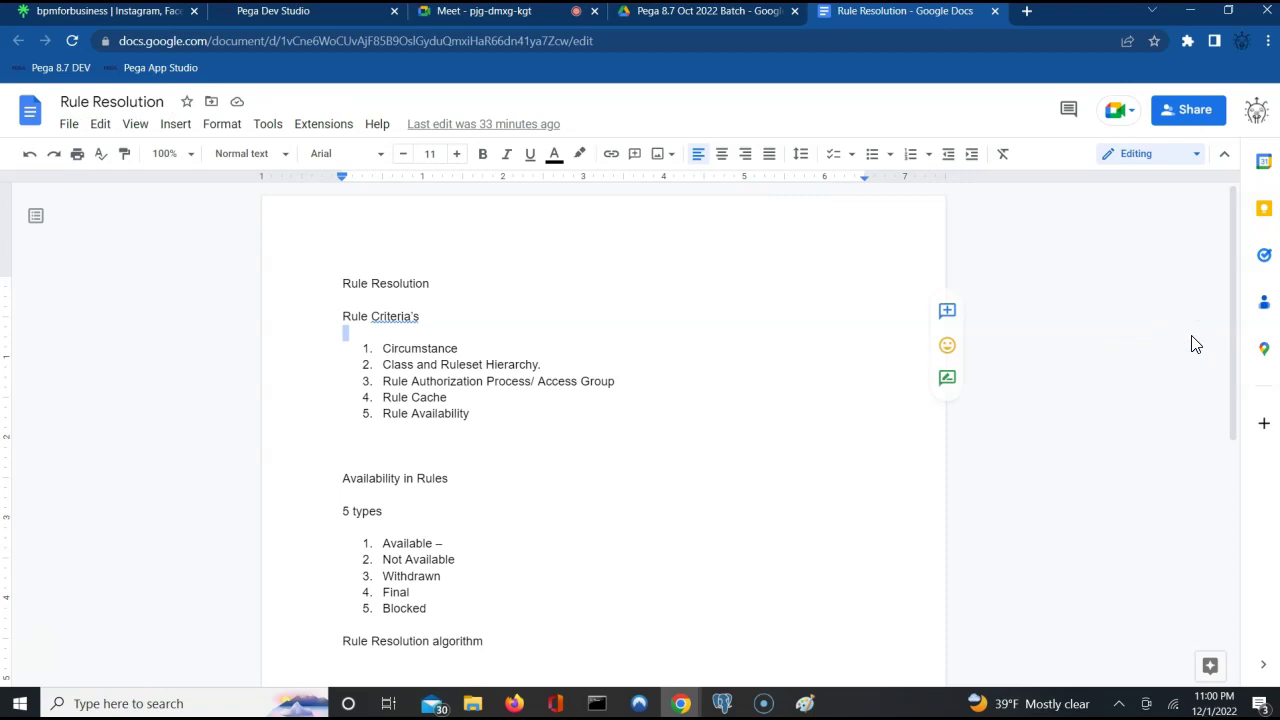
left_click(1079, 463)
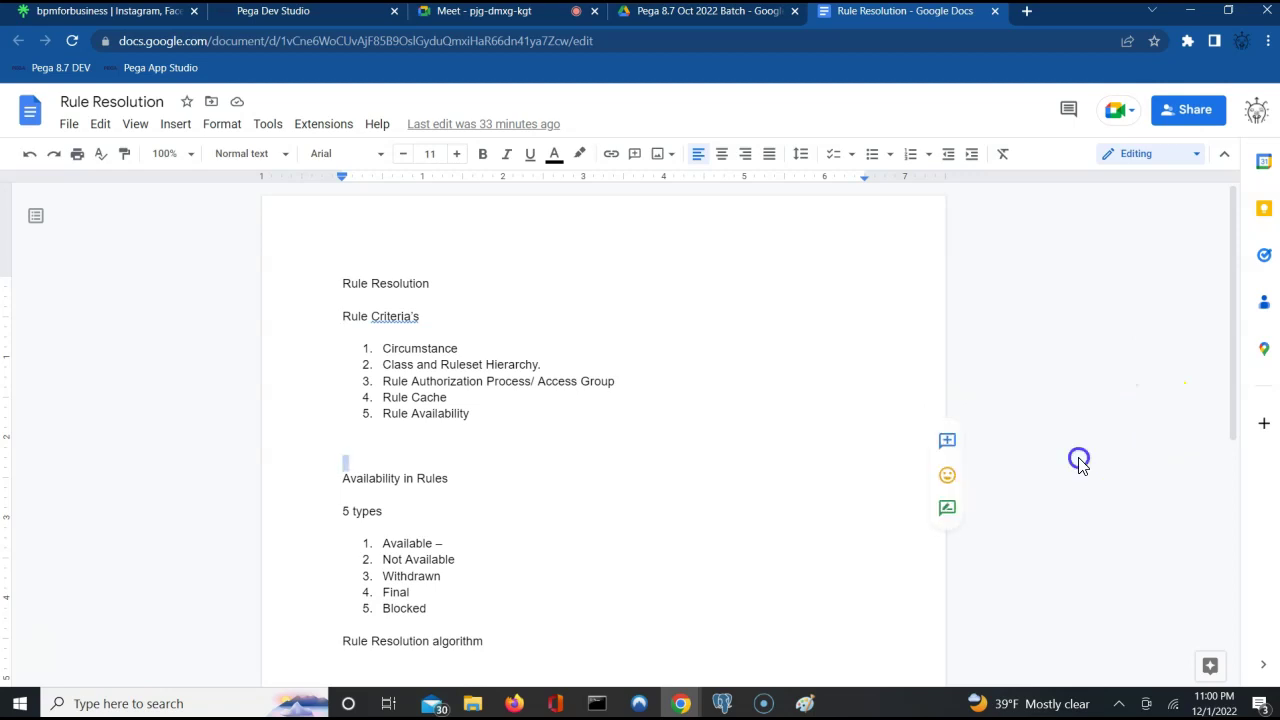